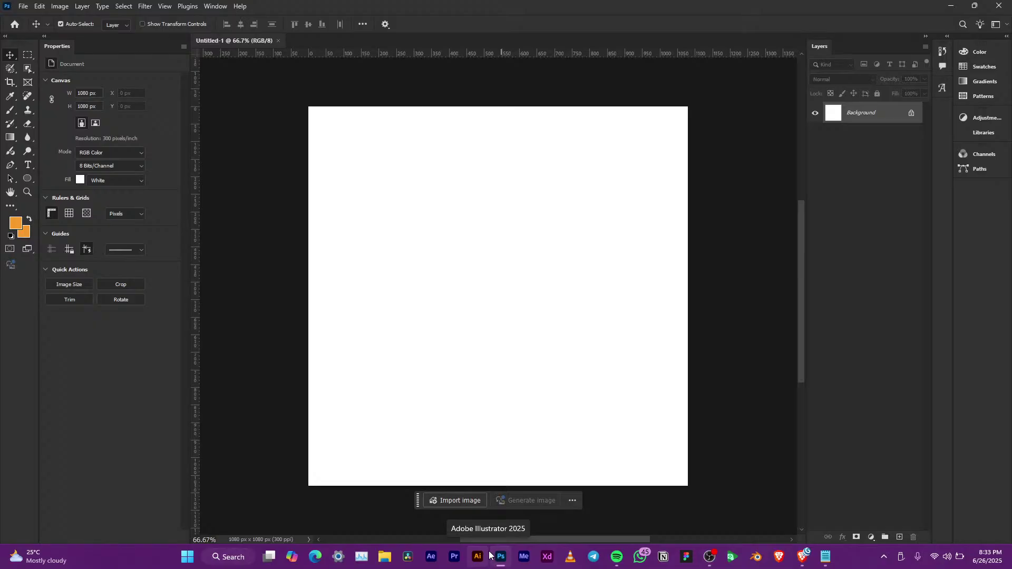
Step: Enlarge the mouse pointer slightly in the Windows mouse pointer and touch settings, and minimize the Settings window
key(super+i)
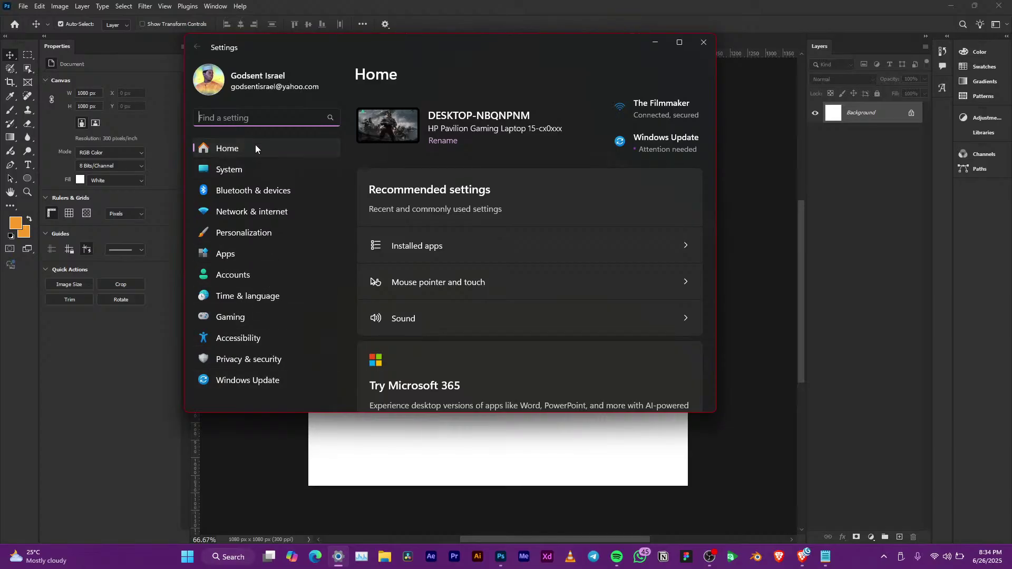
click(447, 279)
mouse_move(566, 248)
mouse_down()
mouse_move(596, 264)
mouse_move(581, 248)
mouse_up()
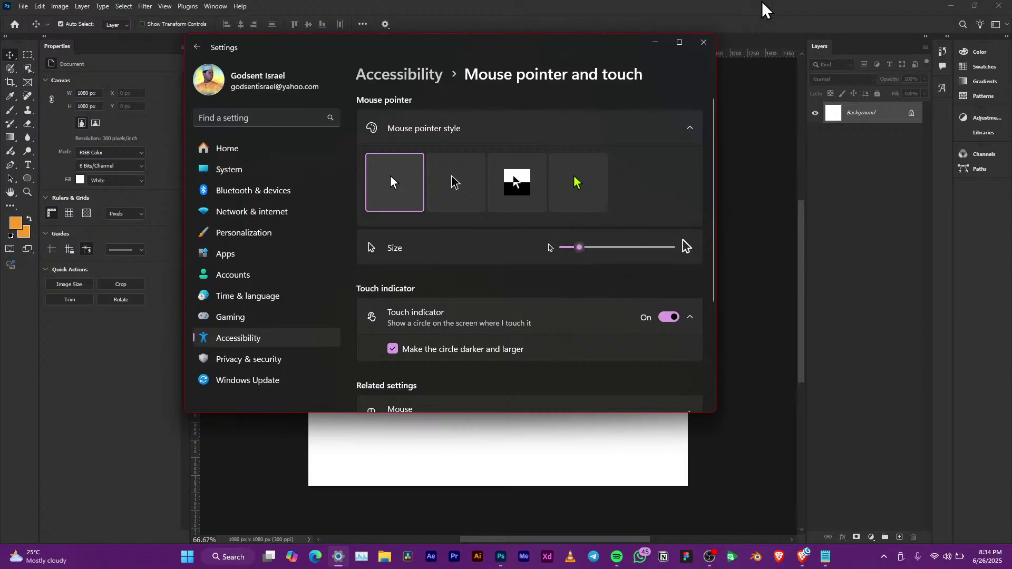
click(655, 42)
Step: Bring up the YouTube live chat window, reposition it over the workspace, and return to the blank Photoshop document
mouse_move(803, 556)
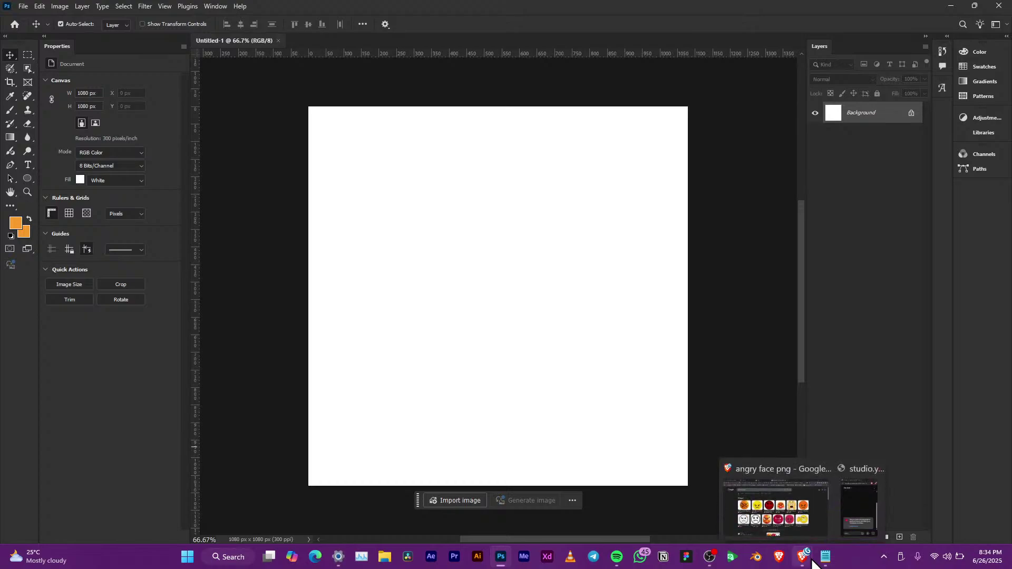
click(843, 505)
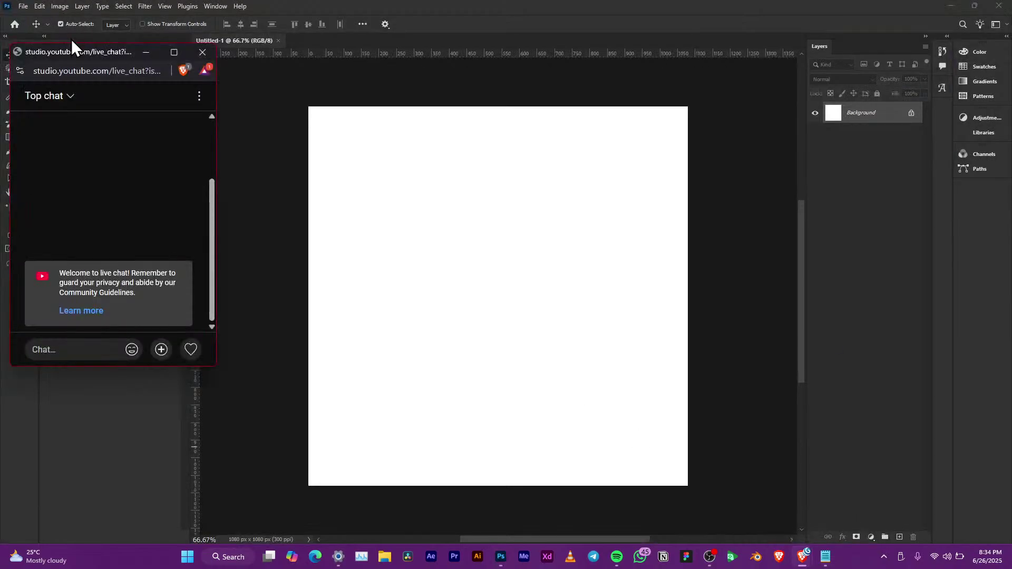
drag(73, 52, 99, 142)
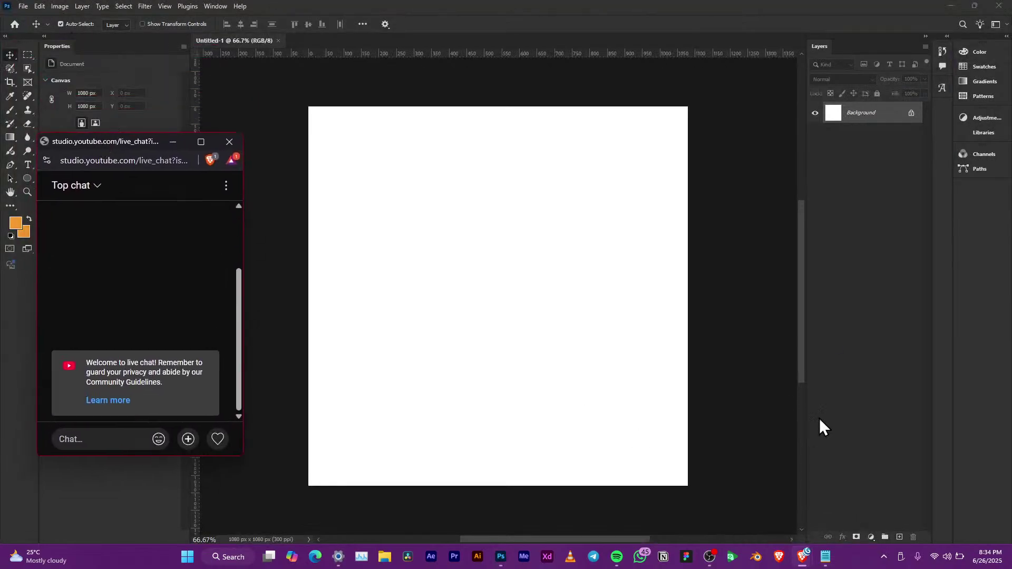
click(762, 420)
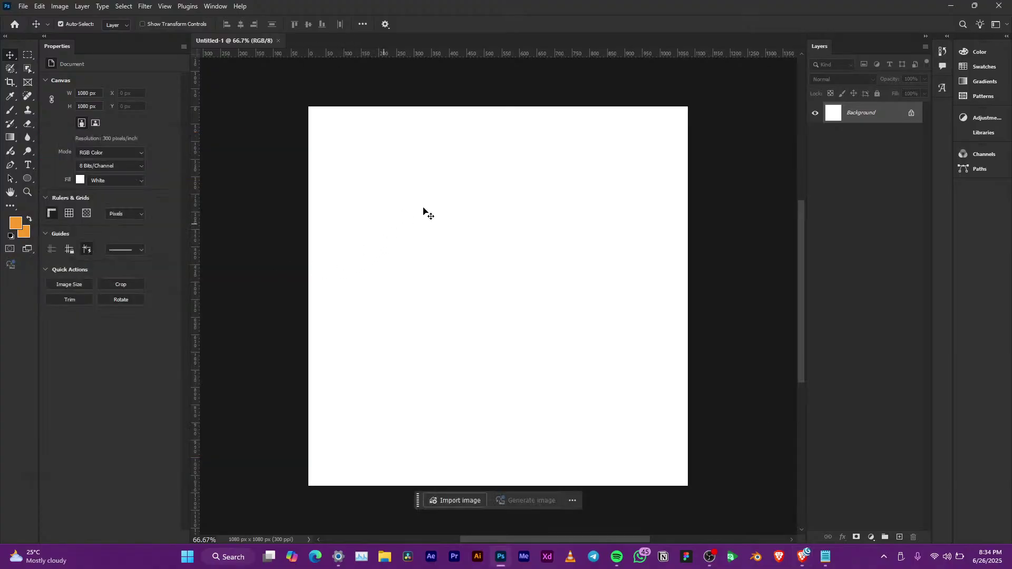
scroll(424, 212, up, 1)
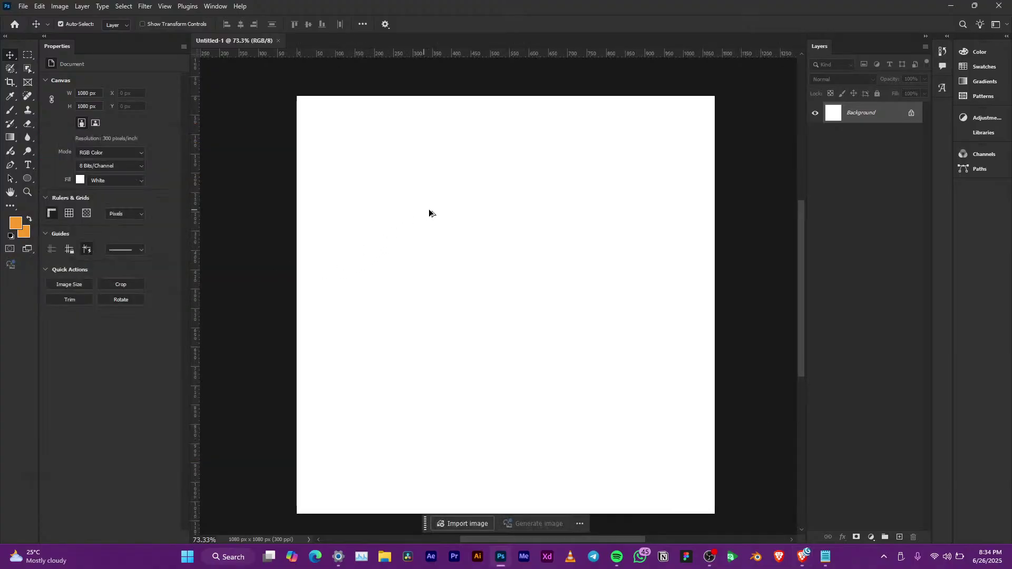
click(457, 242)
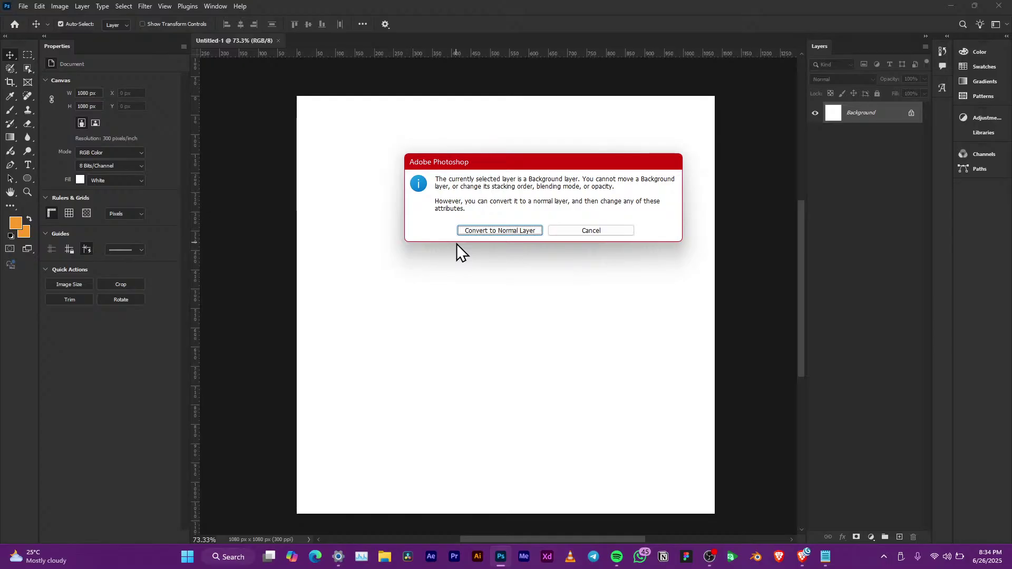
click(621, 229)
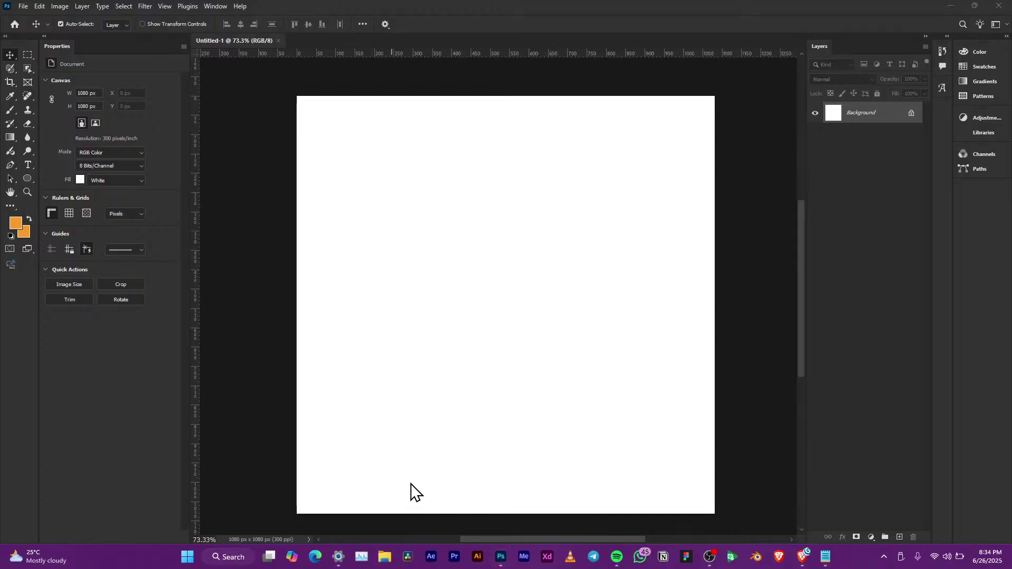
Step: Open the PSD FILES folder on the Production (G:) drive in File Explorer
key(super+e)
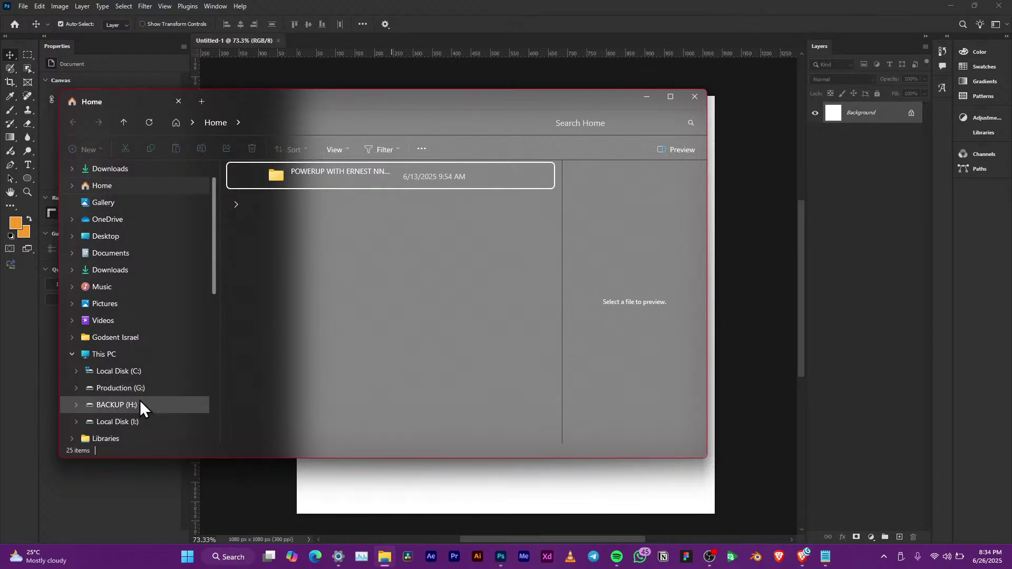
click(147, 384)
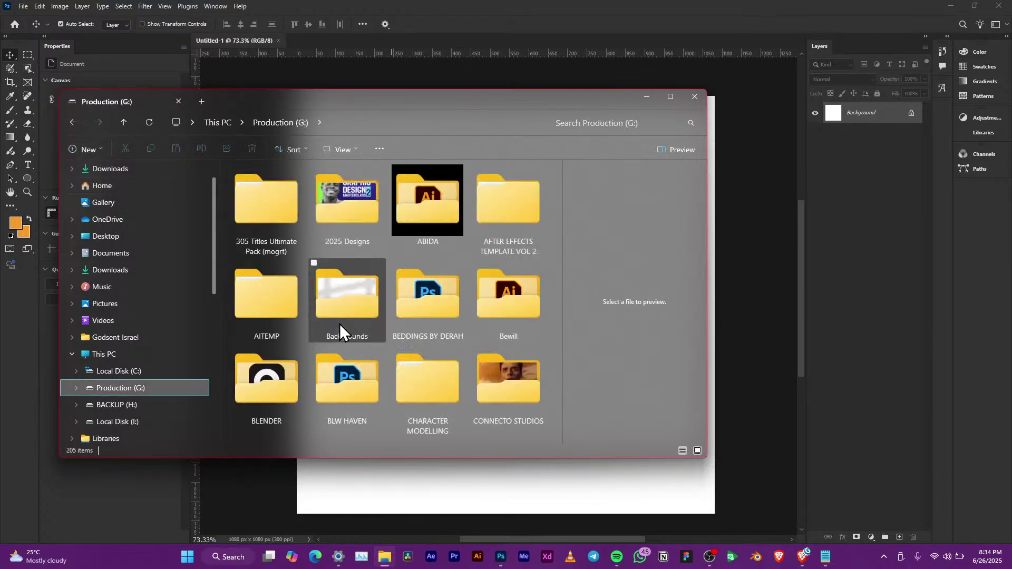
click(434, 229)
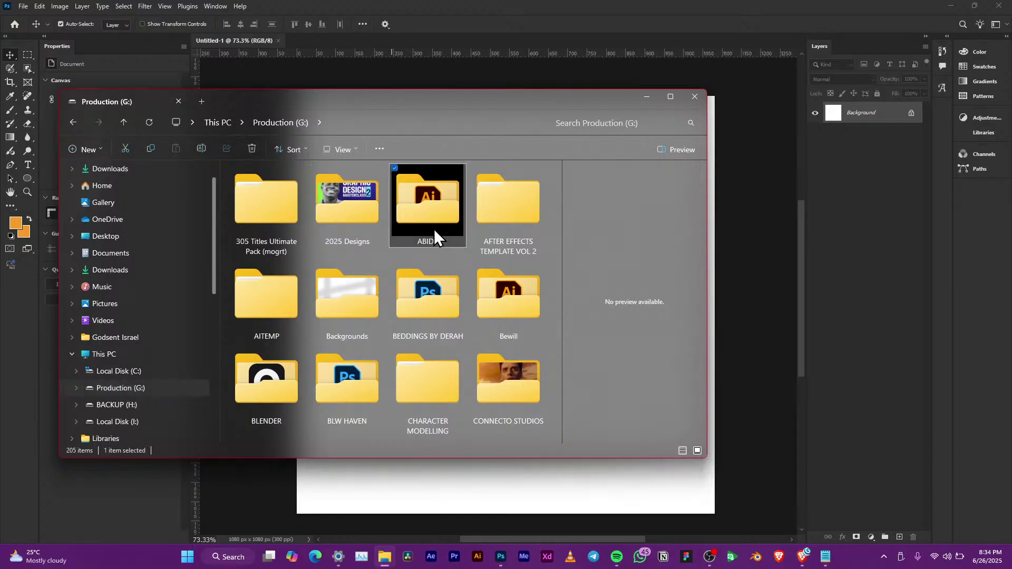
key(p)
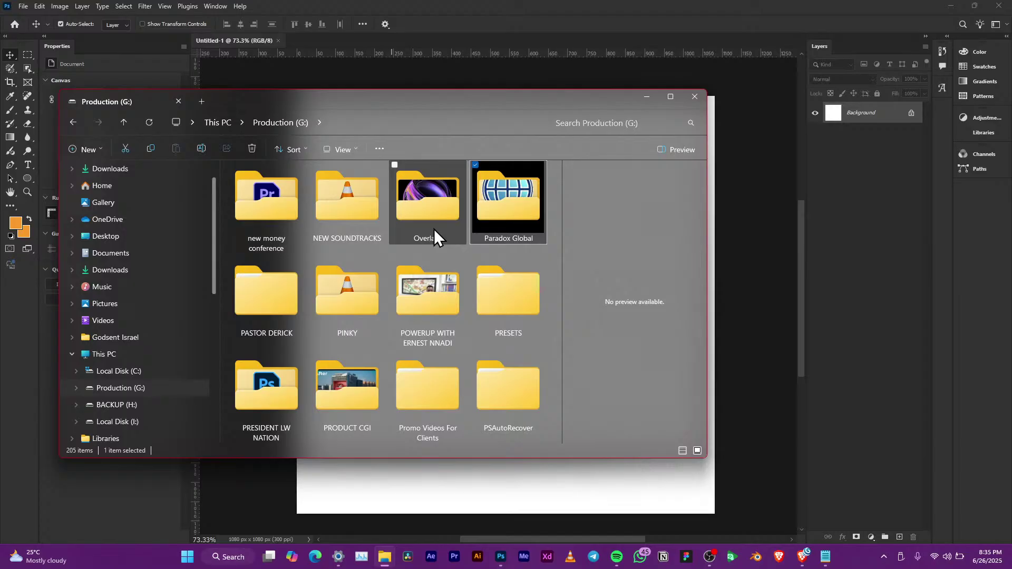
click(407, 216)
key(Right)
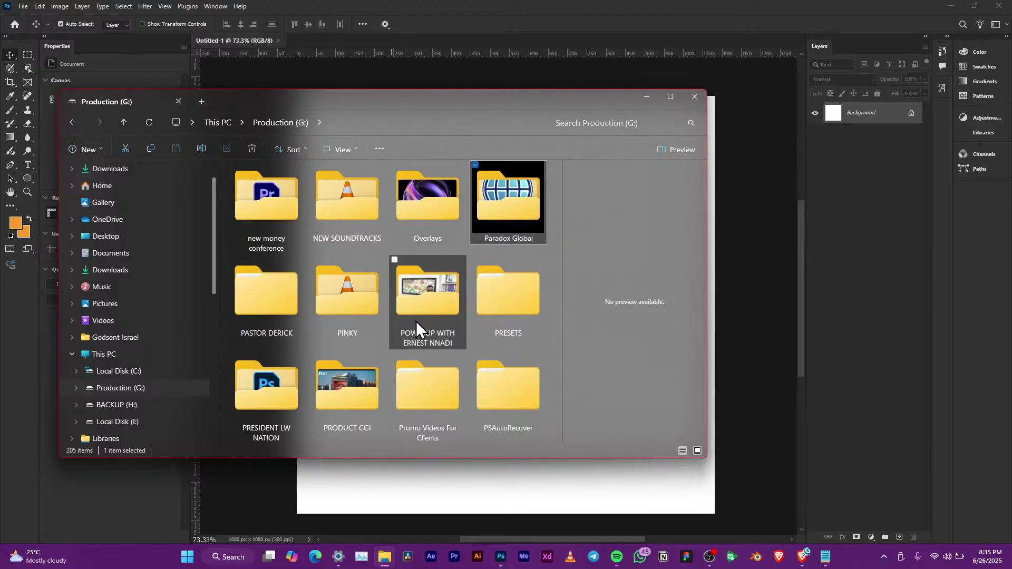
scroll(408, 339, down, 3)
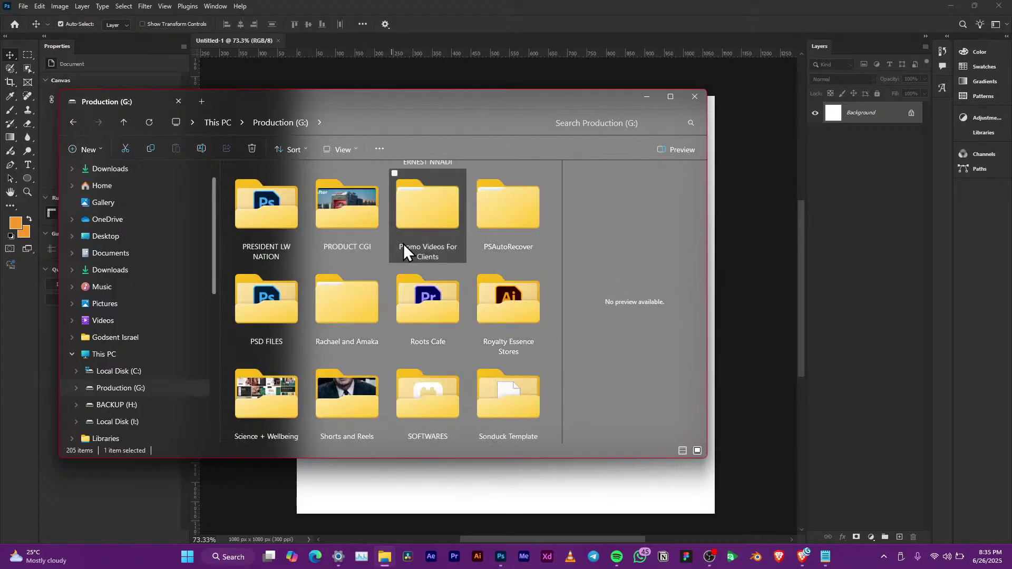
scroll(403, 243, down, 3)
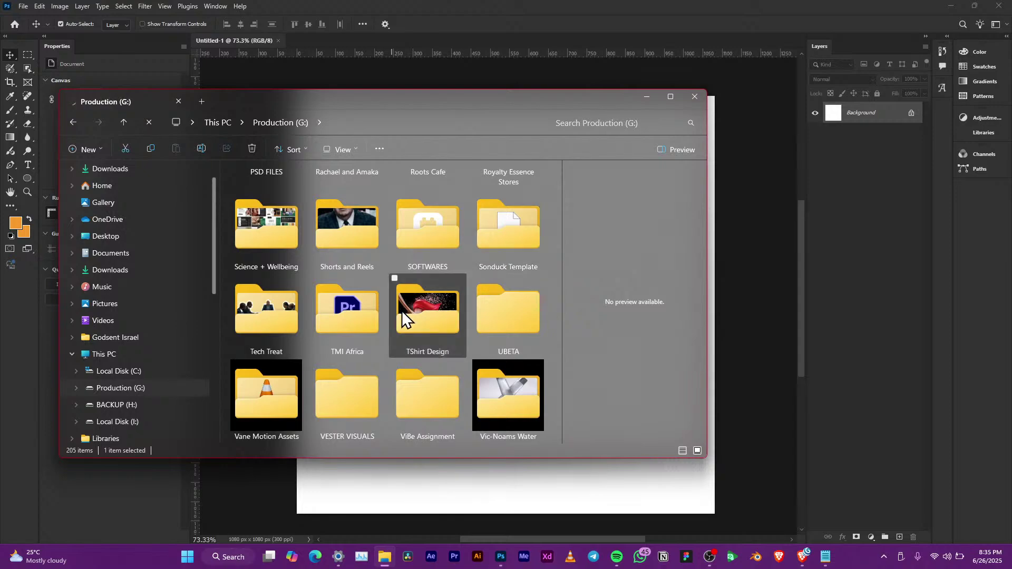
scroll(402, 311, up, 3)
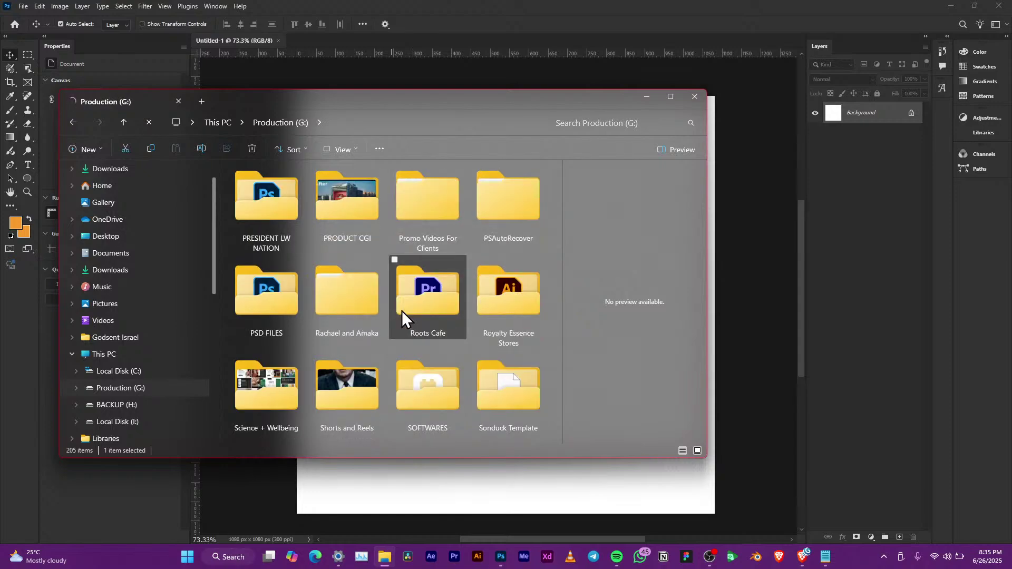
double_click(293, 302)
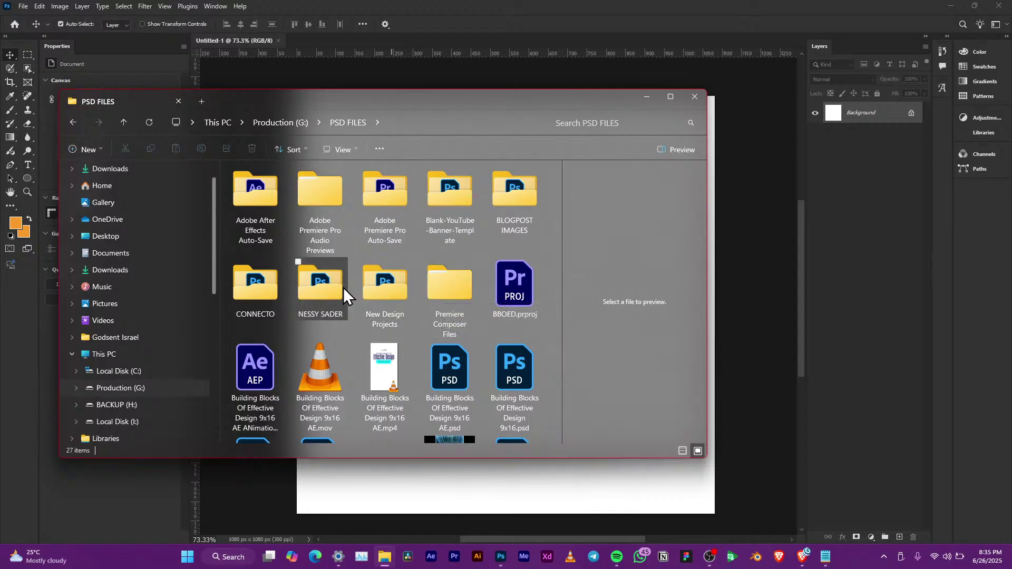
Step: Open the Rolex.psd design from the Rolex folder inside New Design Projects, and switch back to the Untitled-1 document
click(253, 293)
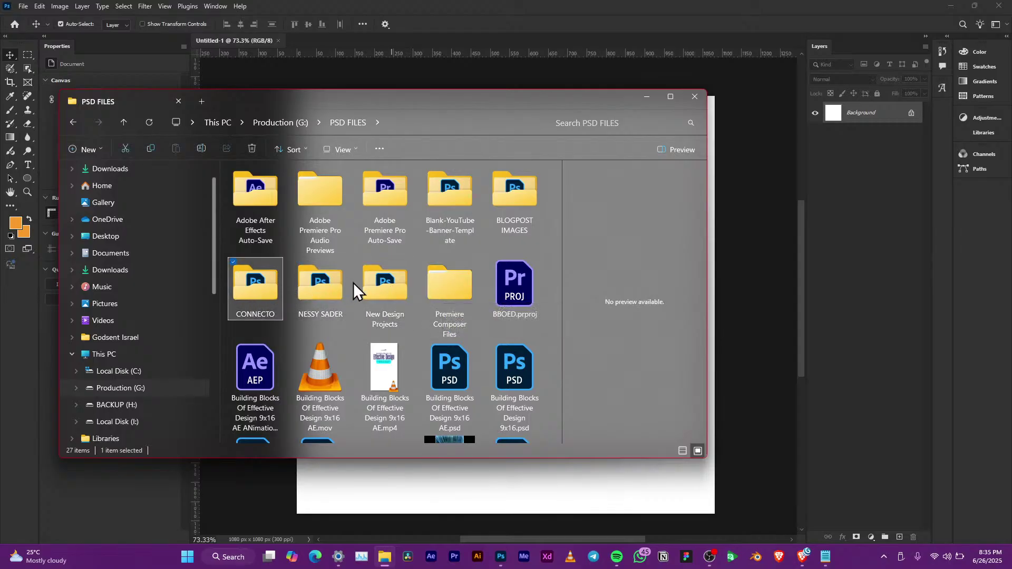
double_click(387, 283)
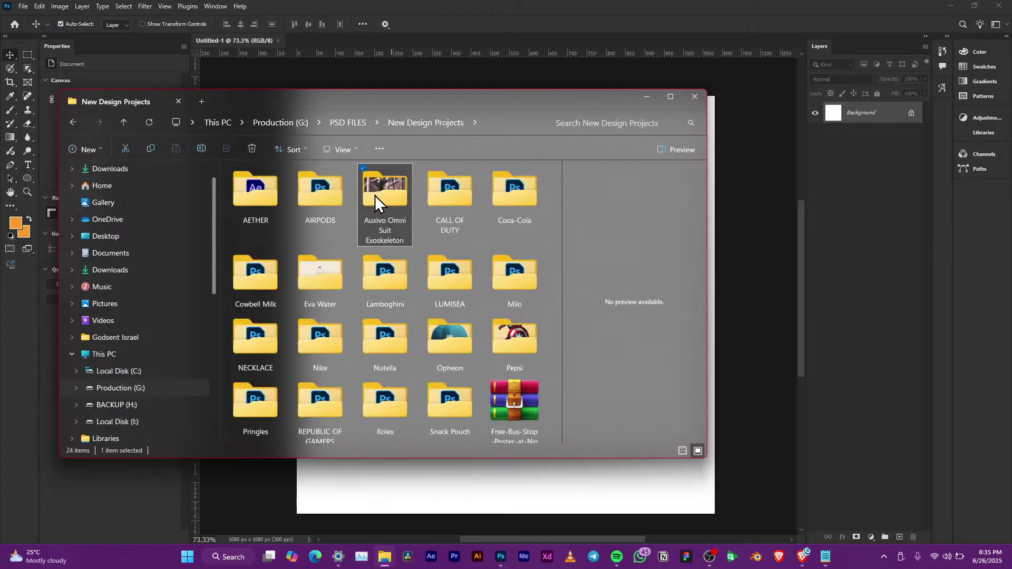
scroll(375, 195, down, 2)
click(340, 306)
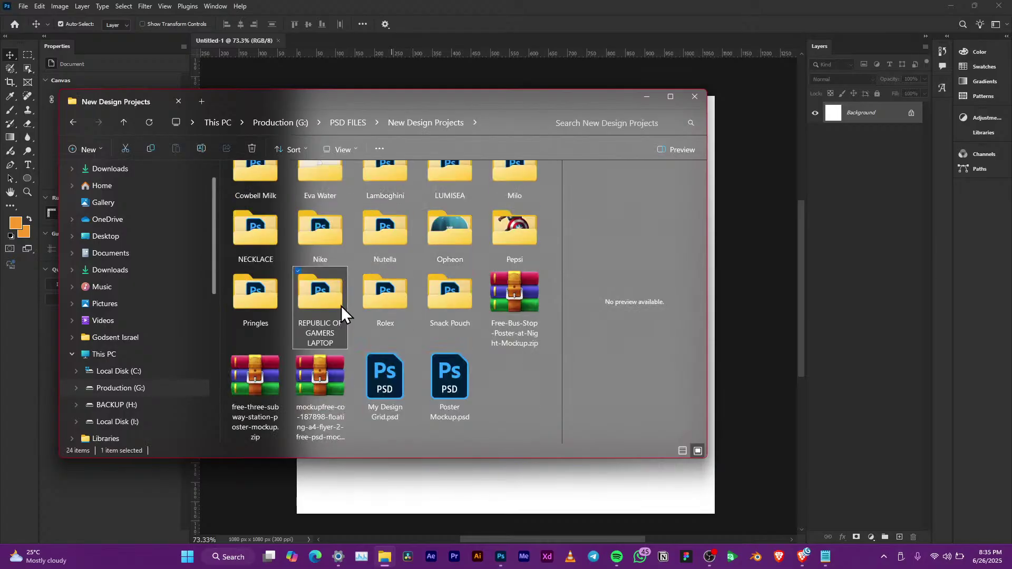
double_click(397, 293)
click(258, 268)
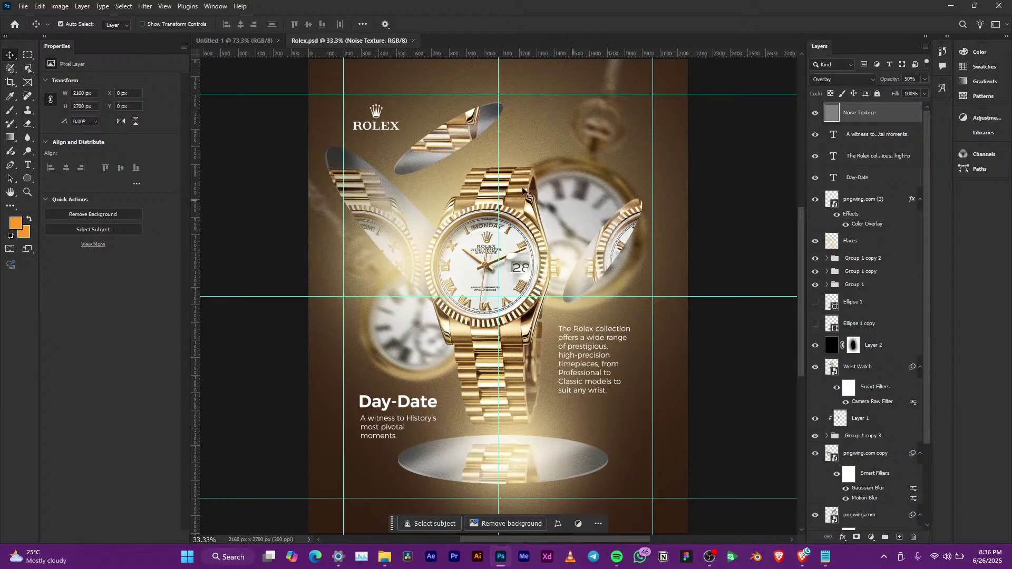
click(247, 41)
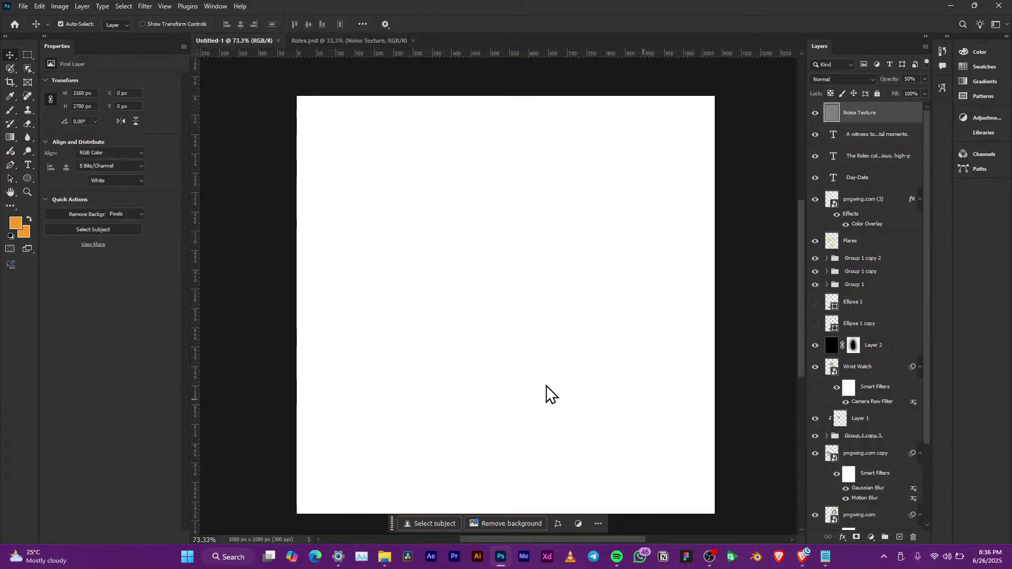
Step: Switch to the Brave browser, return to the "angry man png" Google results, and open the Rawpixel angry man art result separately
mouse_move(804, 554)
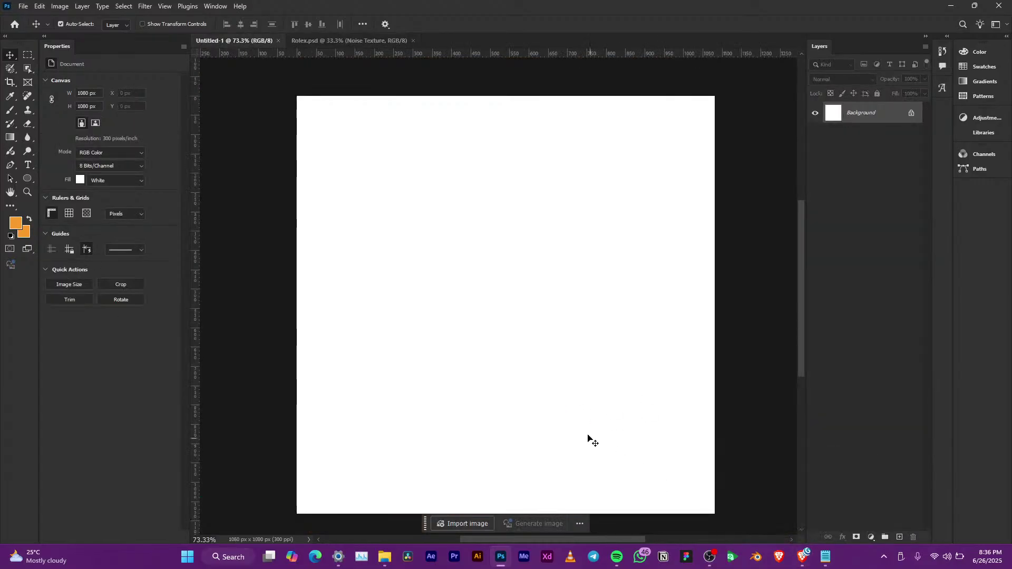
click(776, 501)
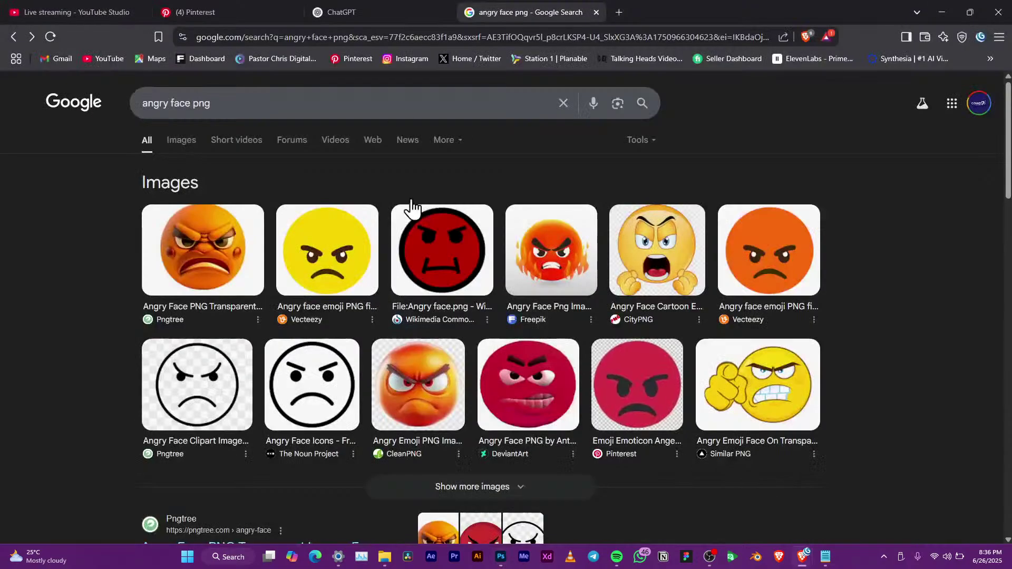
click(13, 37)
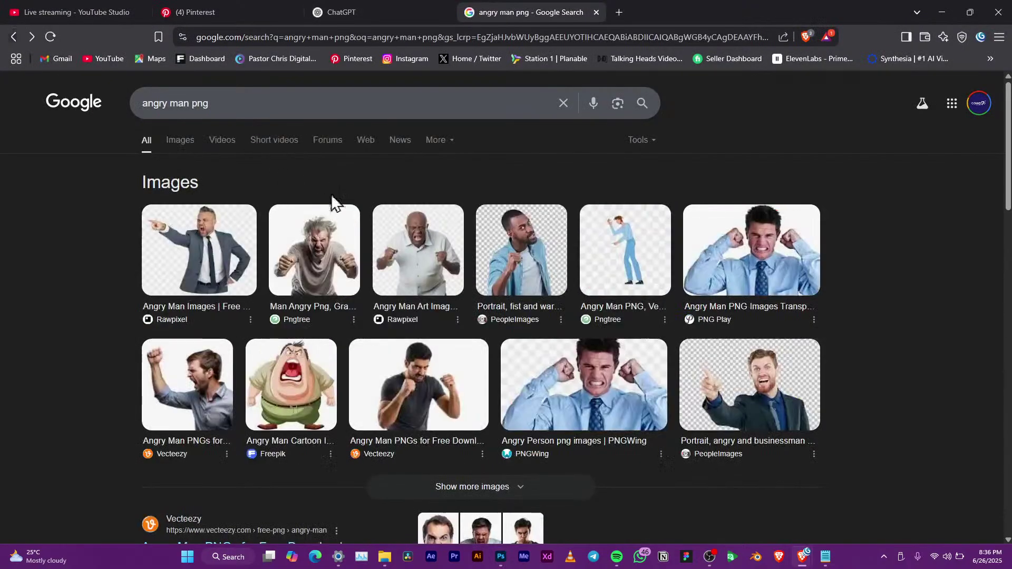
right_click(403, 310)
click(475, 312)
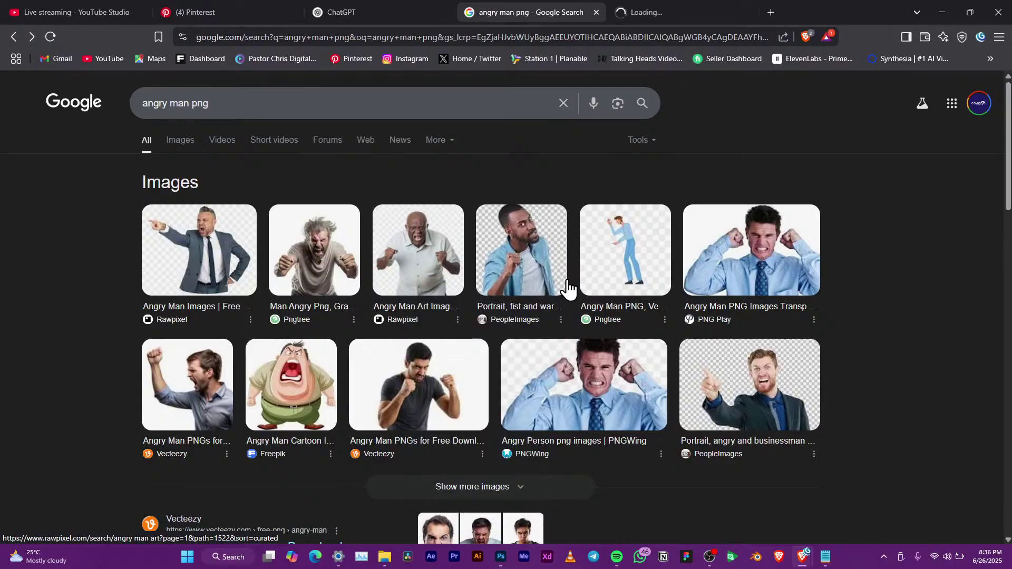
click(663, 12)
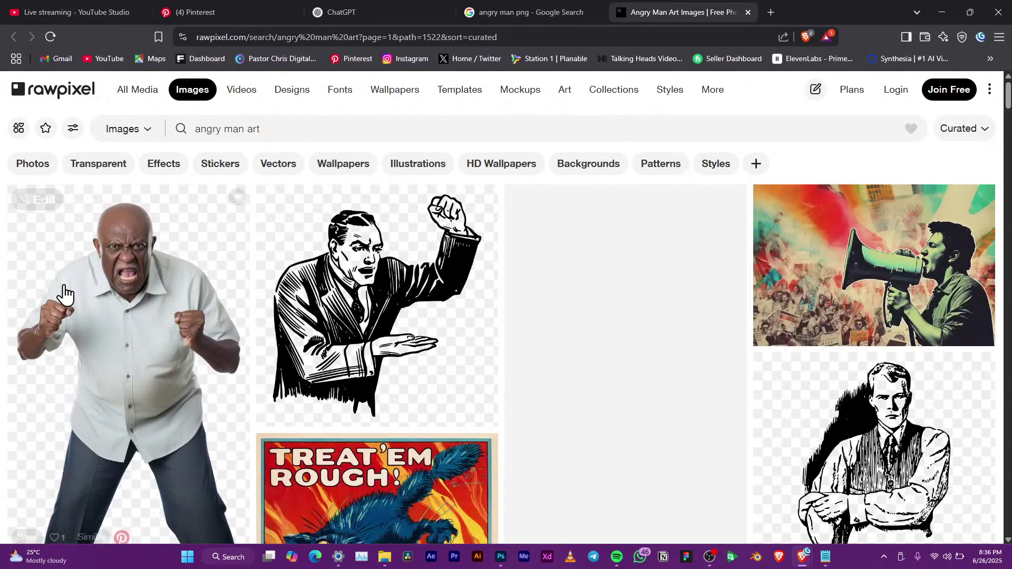
Step: Look through the Rawpixel angry man art images for a usable picture, and close that page
scroll(84, 303, down, 2)
scroll(95, 299, up, 2)
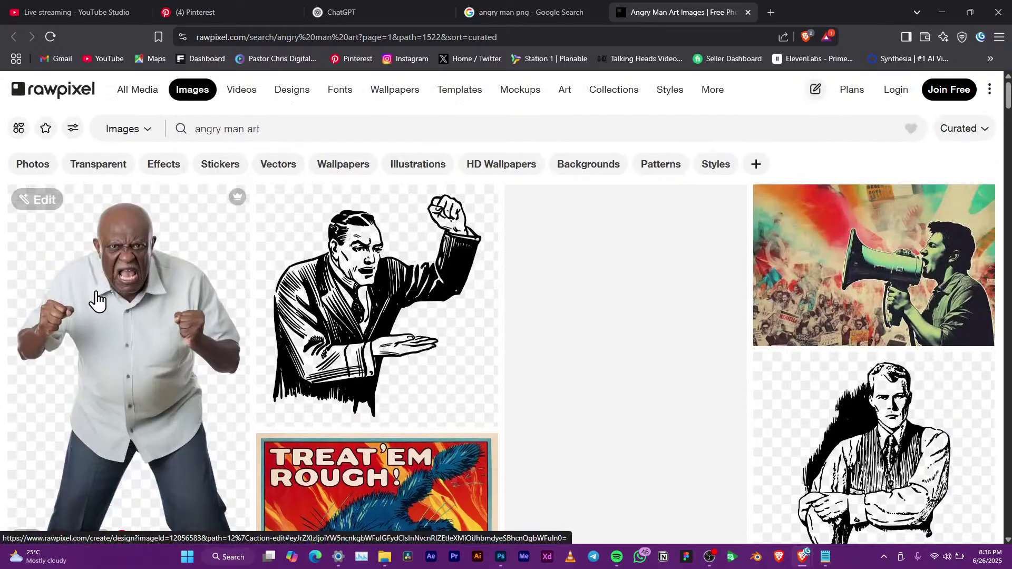
scroll(299, 308, down, 8)
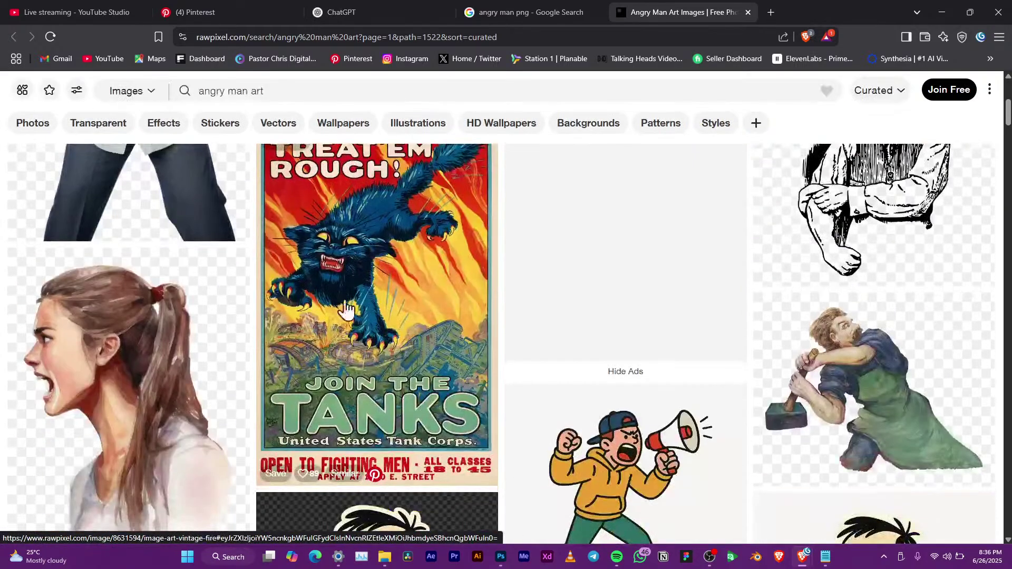
scroll(300, 309, down, 8)
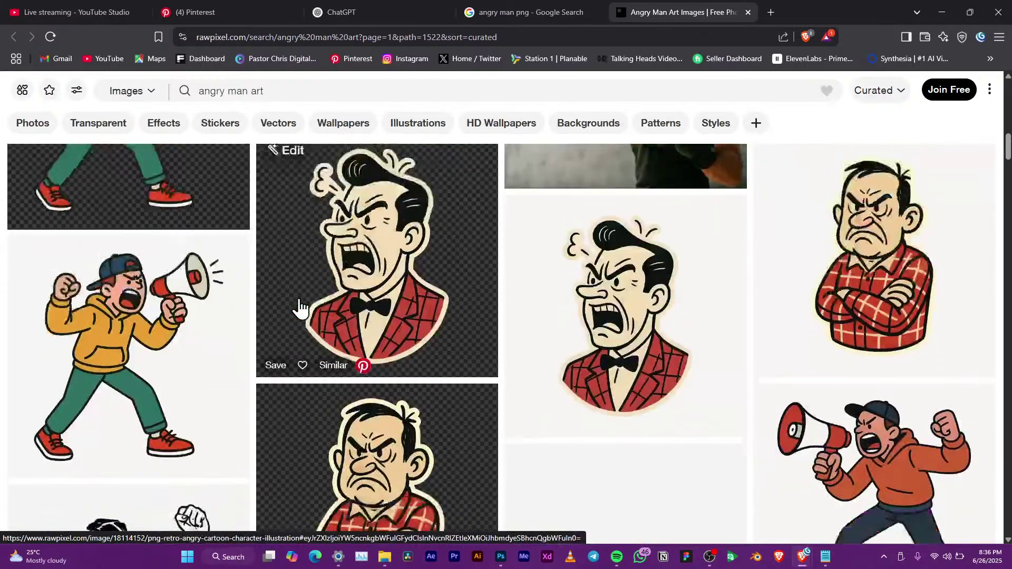
scroll(300, 309, down, 1)
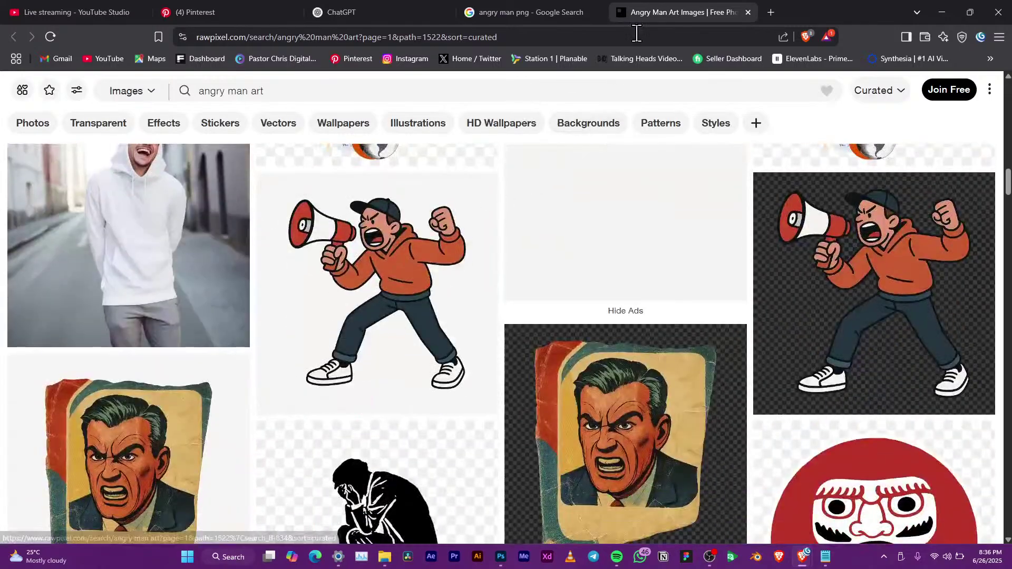
click(748, 12)
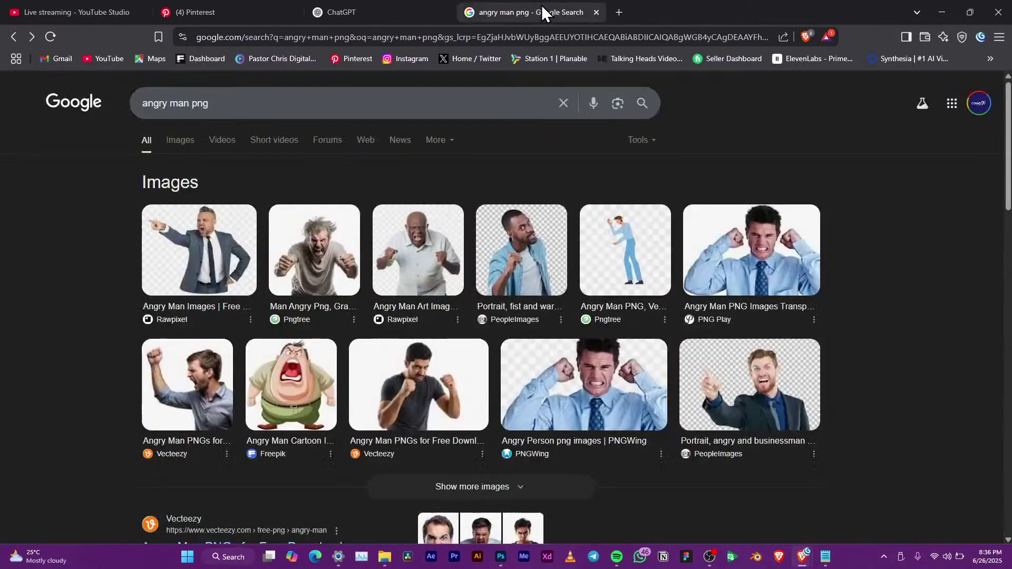
Step: Browse the Google Images results for "angry man png", including the PeopleImages portrait and its related pictures, for a usable man image
click(180, 140)
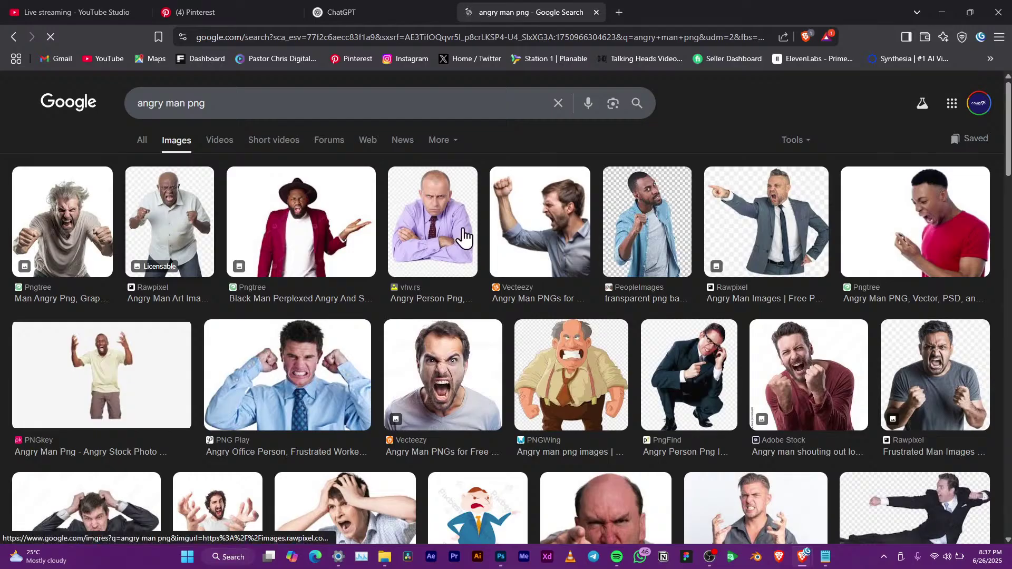
click(649, 236)
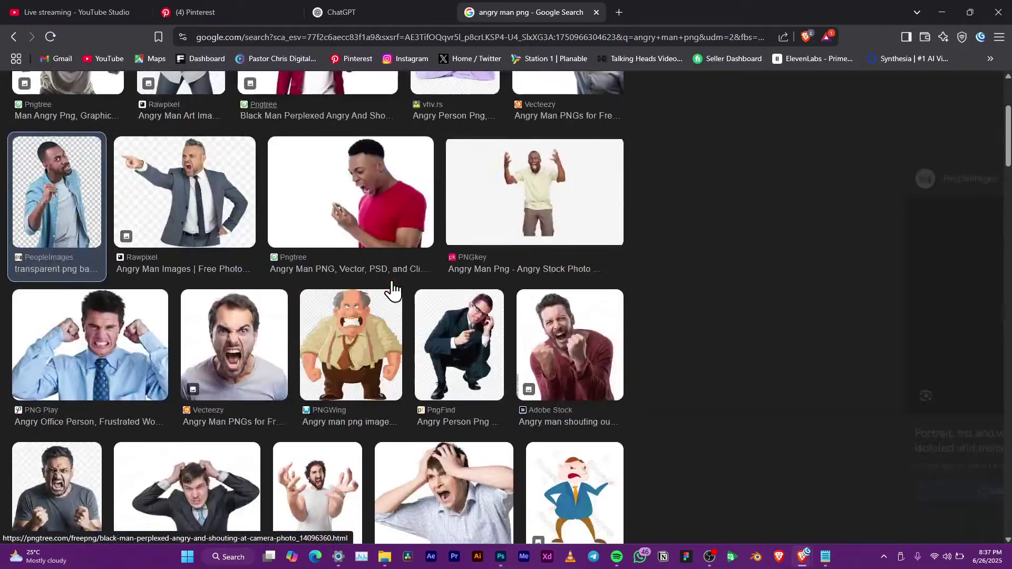
scroll(393, 285, down, 8)
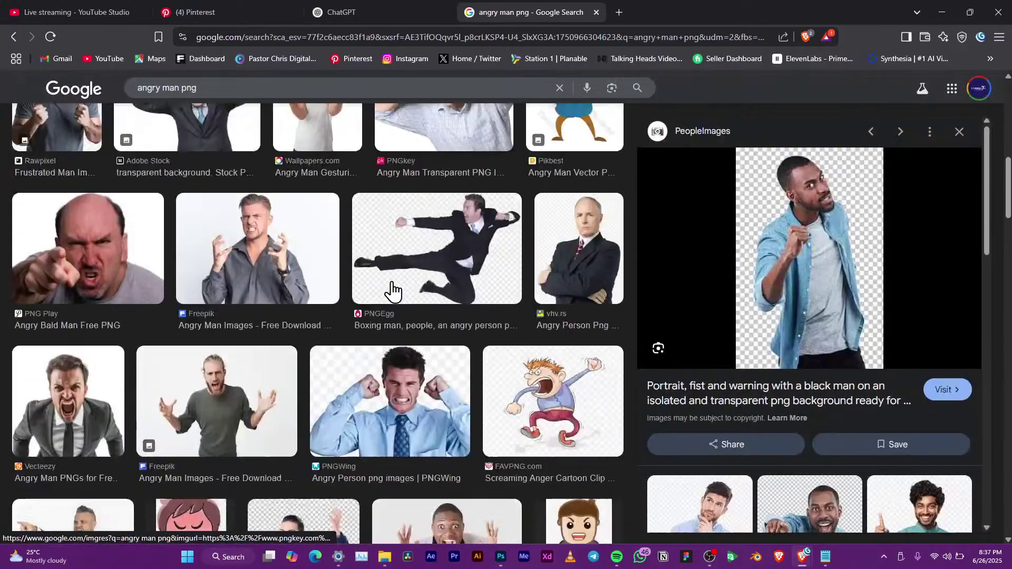
scroll(392, 290, down, 7)
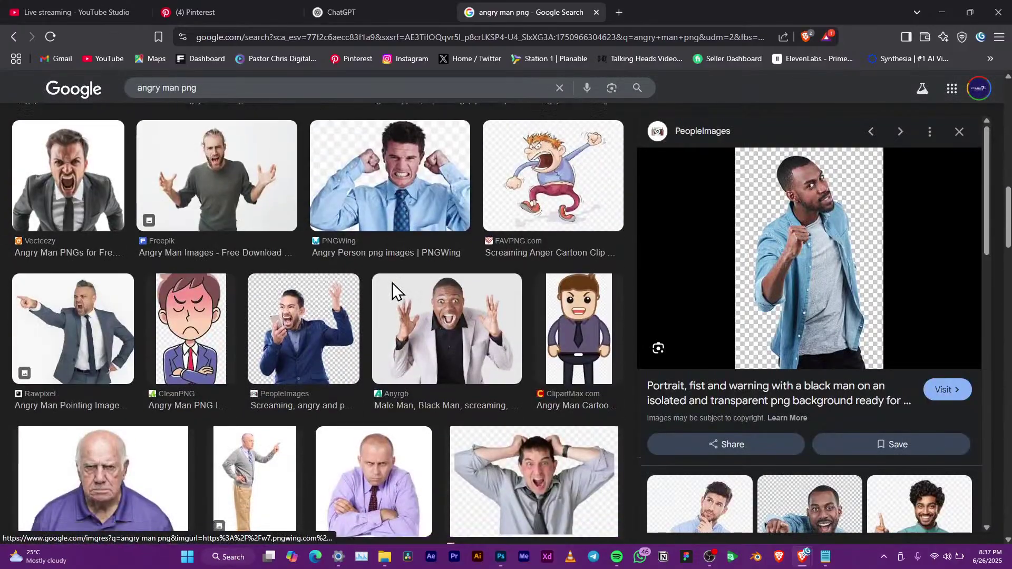
scroll(392, 292, down, 10)
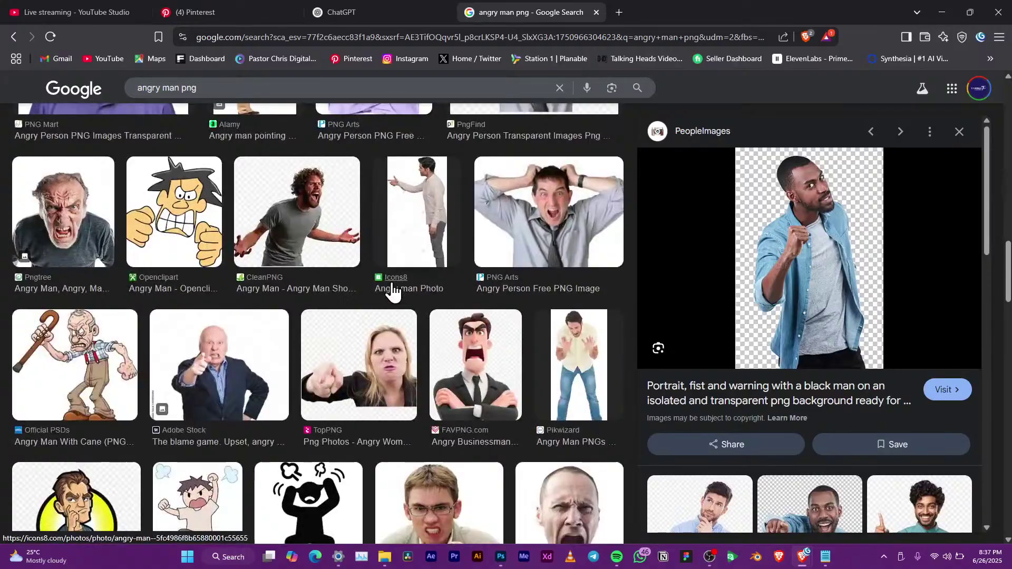
scroll(393, 292, down, 12)
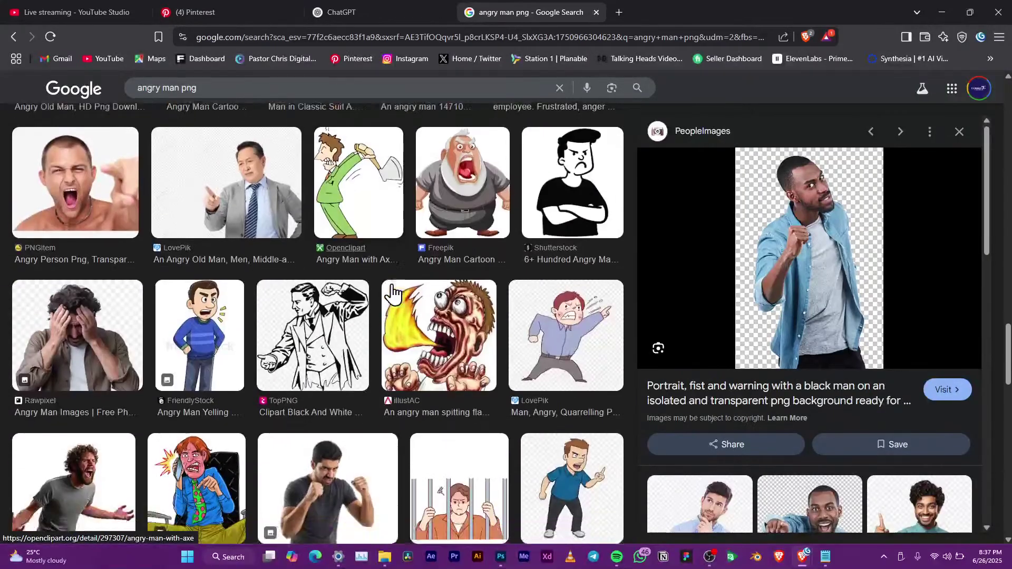
scroll(393, 294, down, 7)
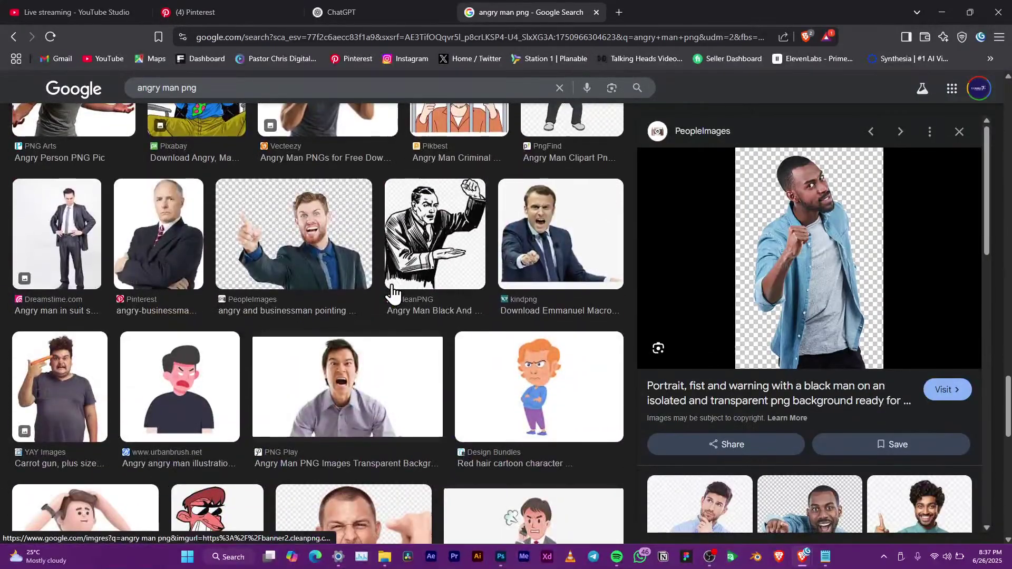
scroll(392, 294, down, 1)
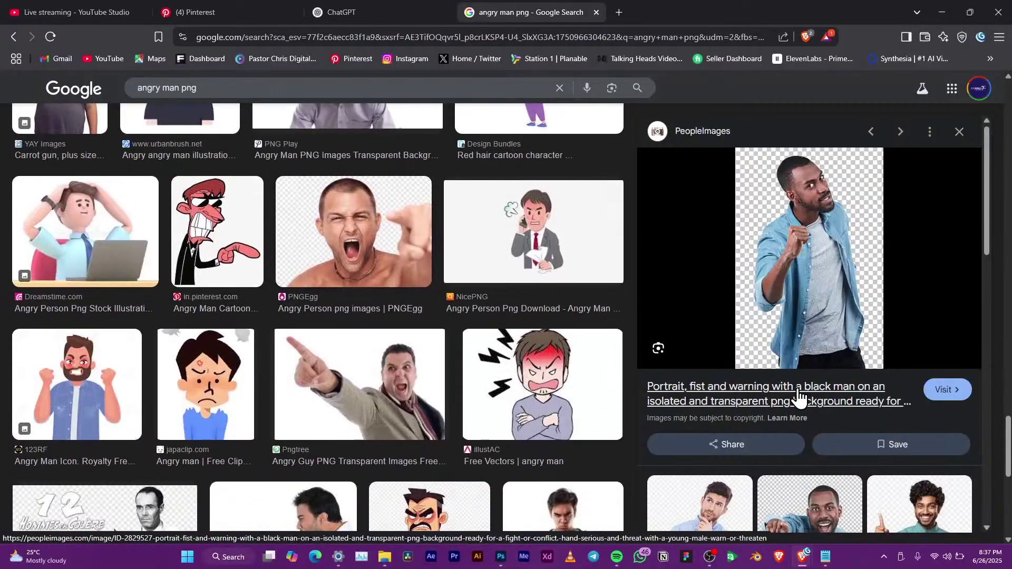
scroll(777, 401, down, 5)
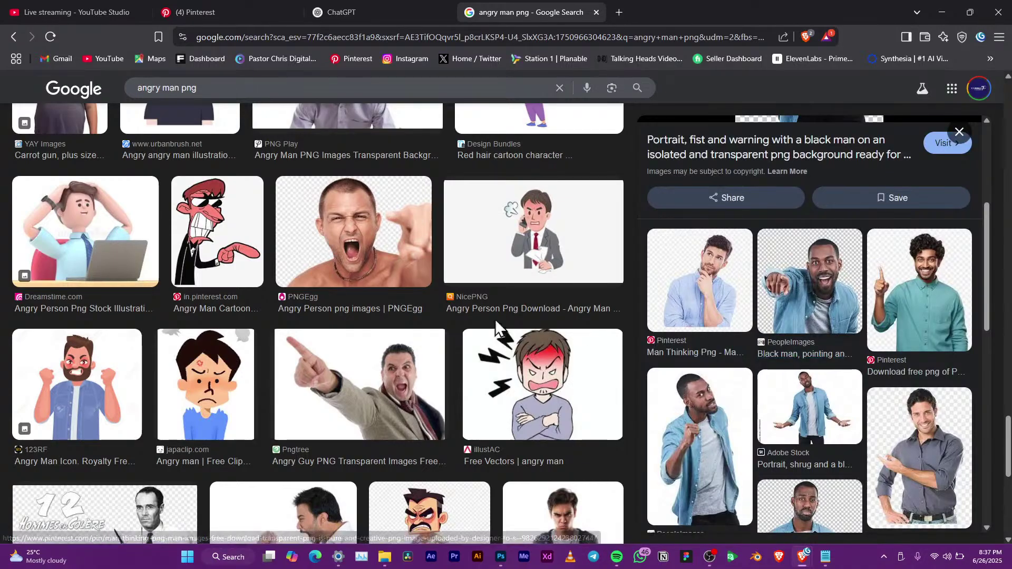
scroll(305, 297, down, 7)
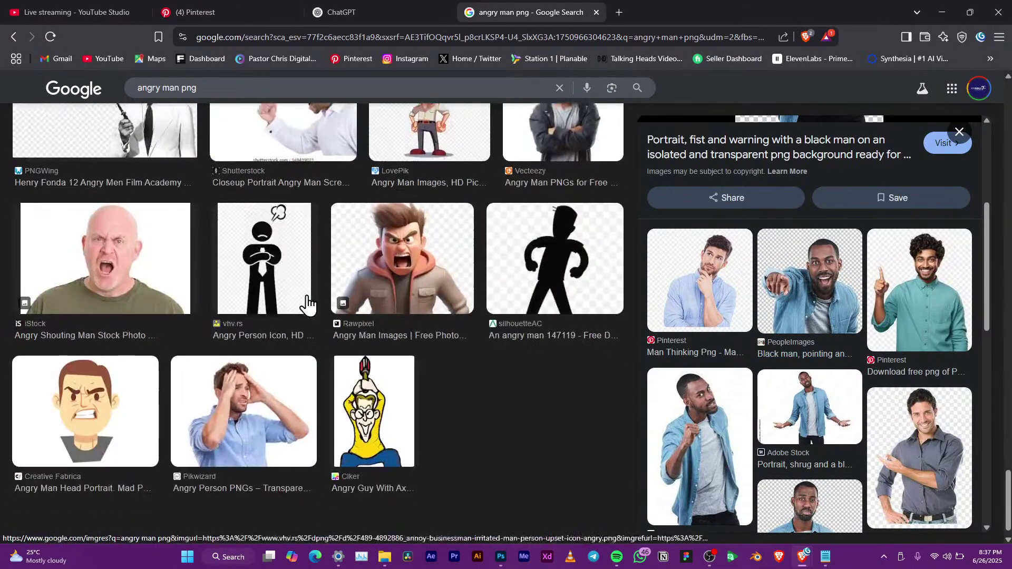
scroll(369, 412, down, 9)
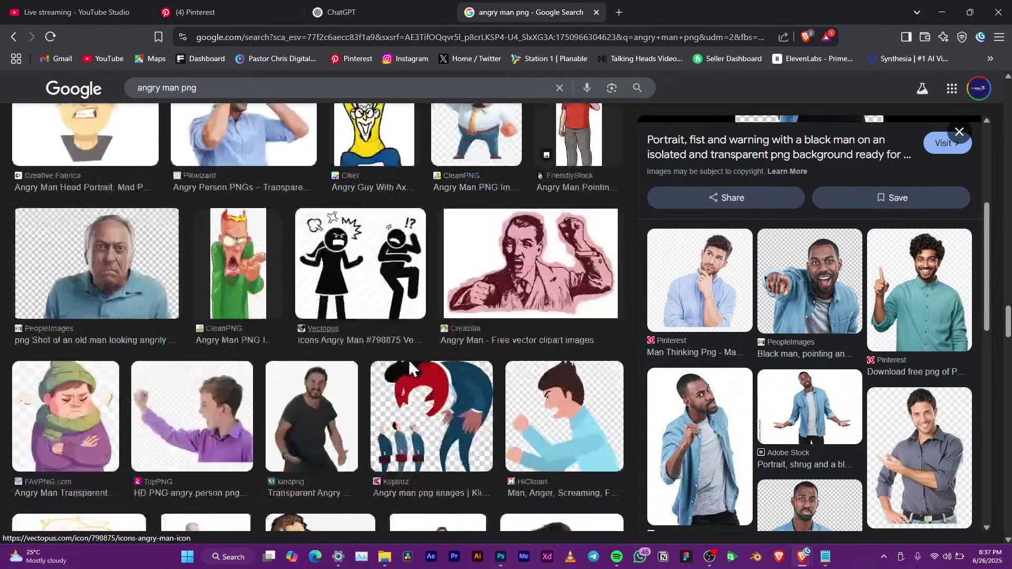
scroll(411, 367, down, 5)
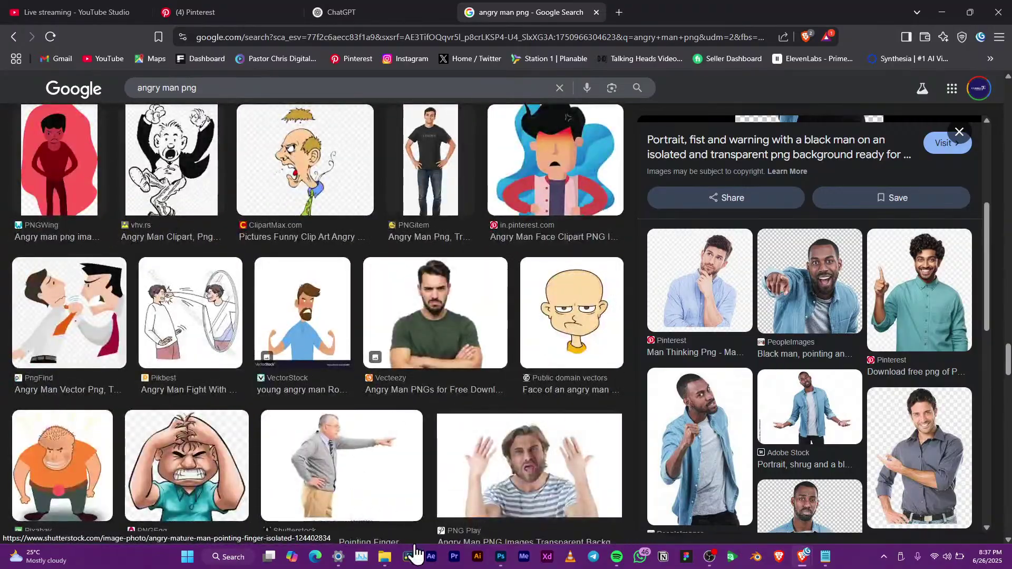
Step: Return to Photoshop, then in File Explorer open the Speaker Intro folder inside Gbaramatu Voice on the Production (G:) drive
click(499, 557)
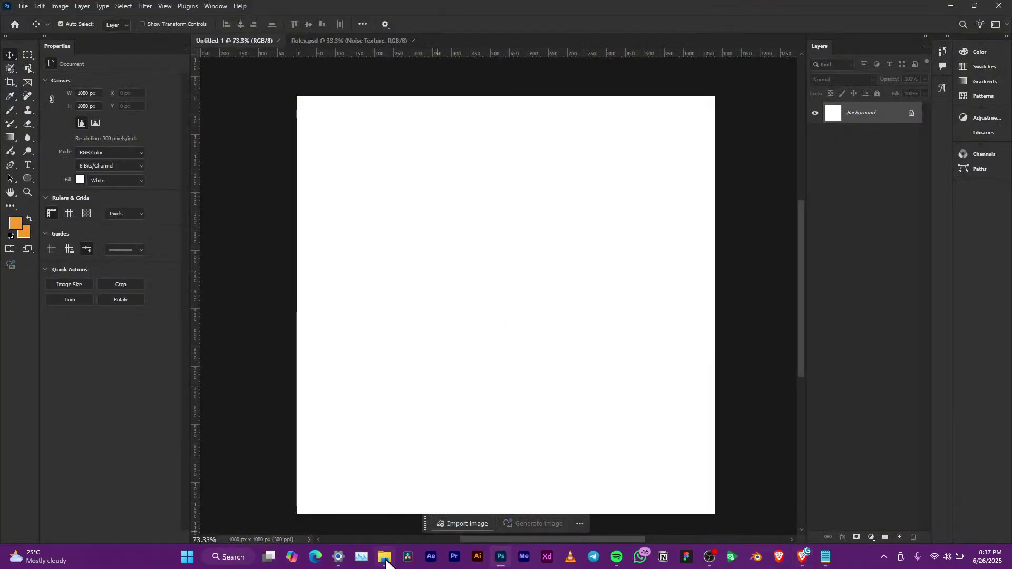
click(384, 557)
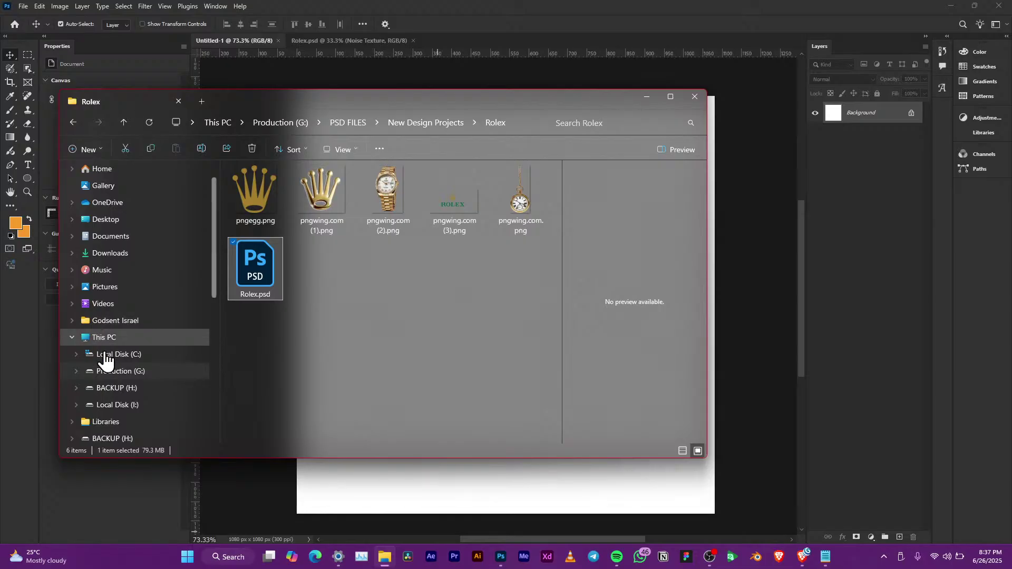
click(414, 195)
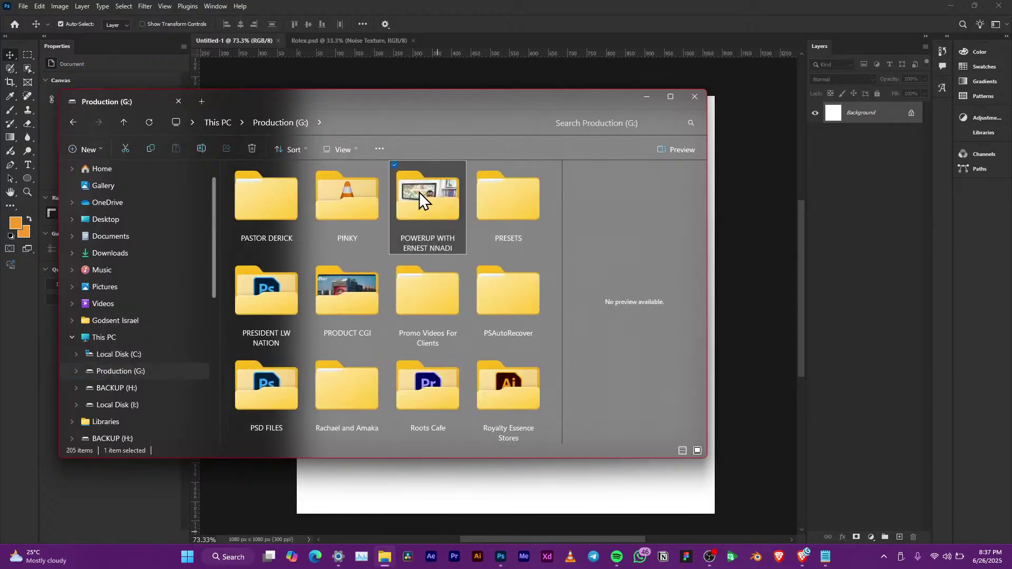
key(g)
scroll(395, 226, up, 2)
click(140, 372)
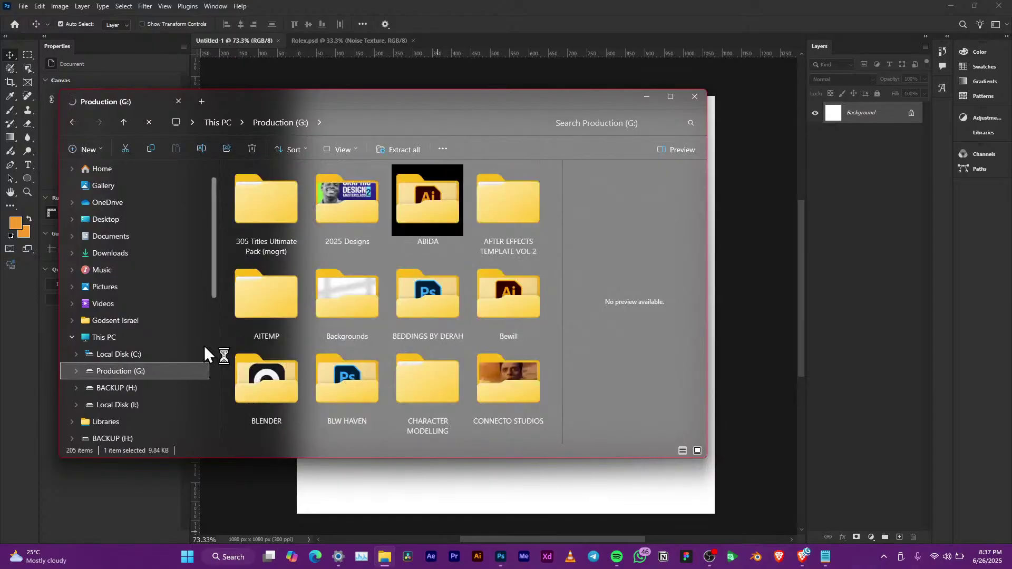
key(g)
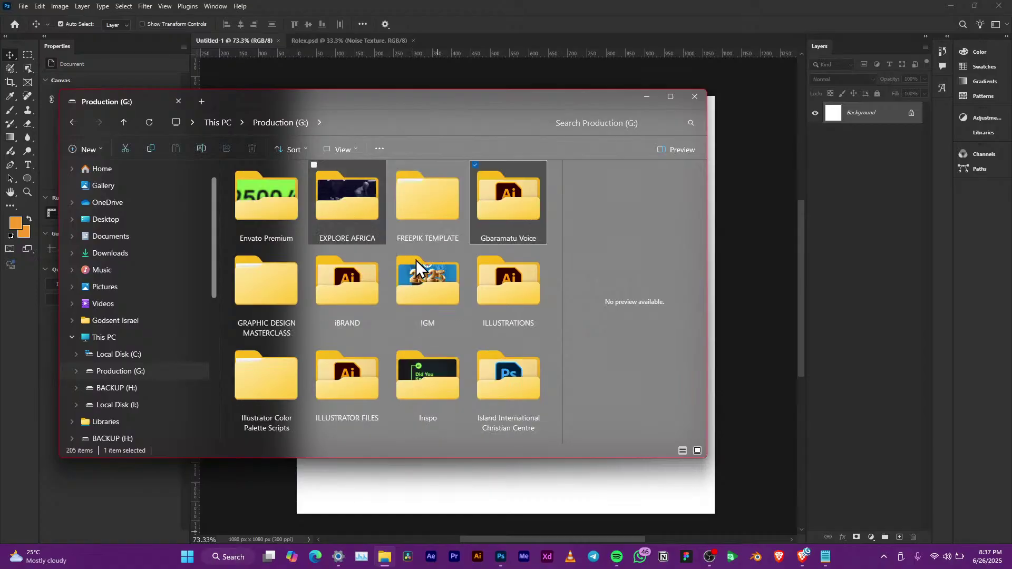
double_click(506, 214)
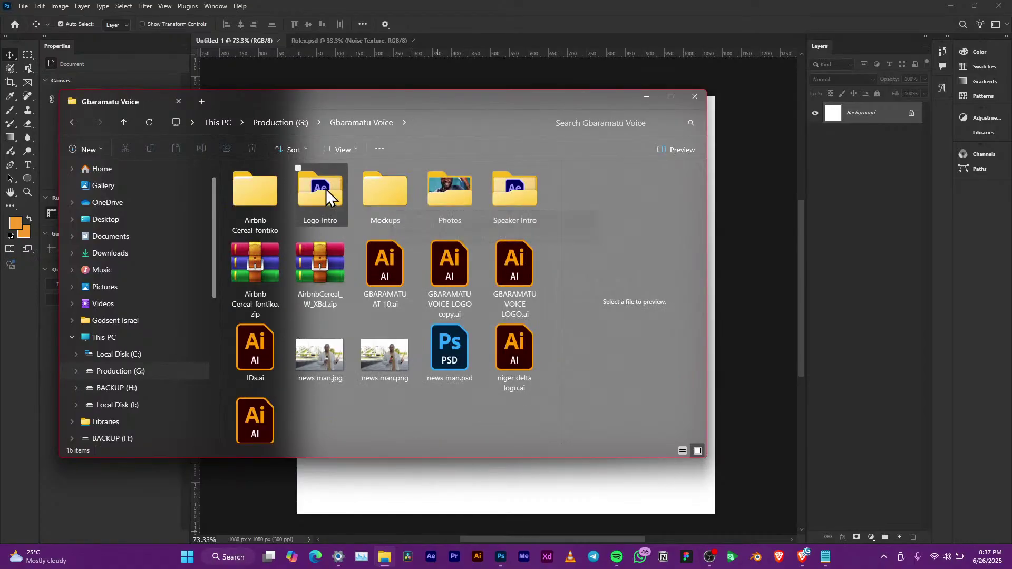
double_click(508, 192)
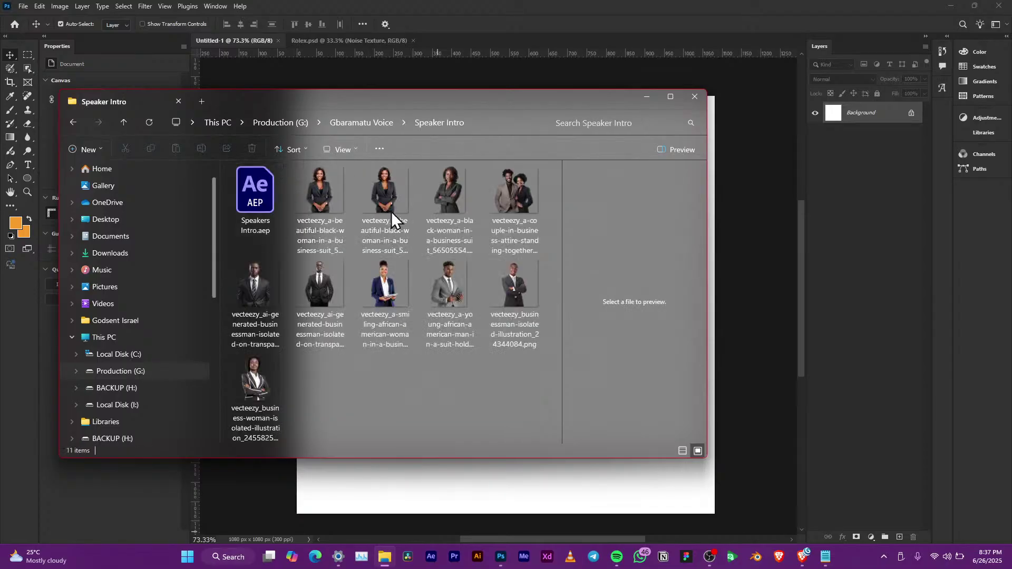
Step: Place the PNG of the young man in a grey suit holding a tablet into Untitled-1, shifted slightly down and right of centre
click(293, 191)
click(378, 273)
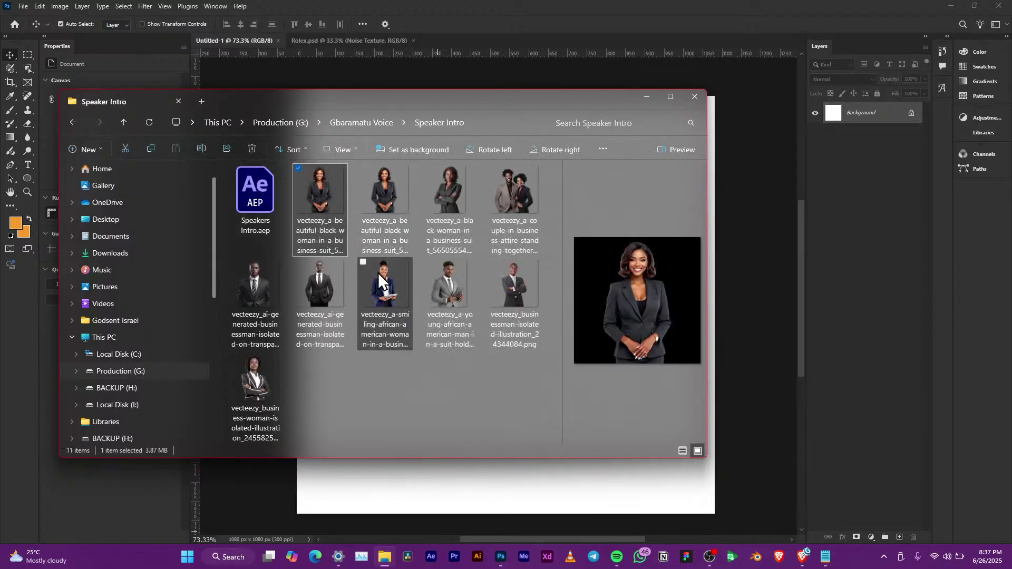
click(445, 283)
drag(439, 285, 566, 488)
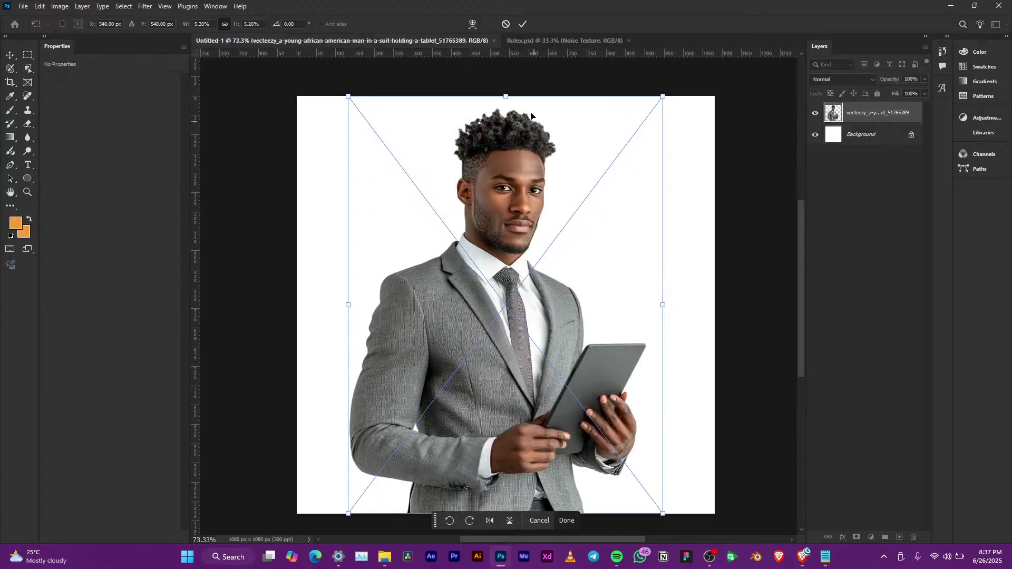
drag(507, 225, 510, 255)
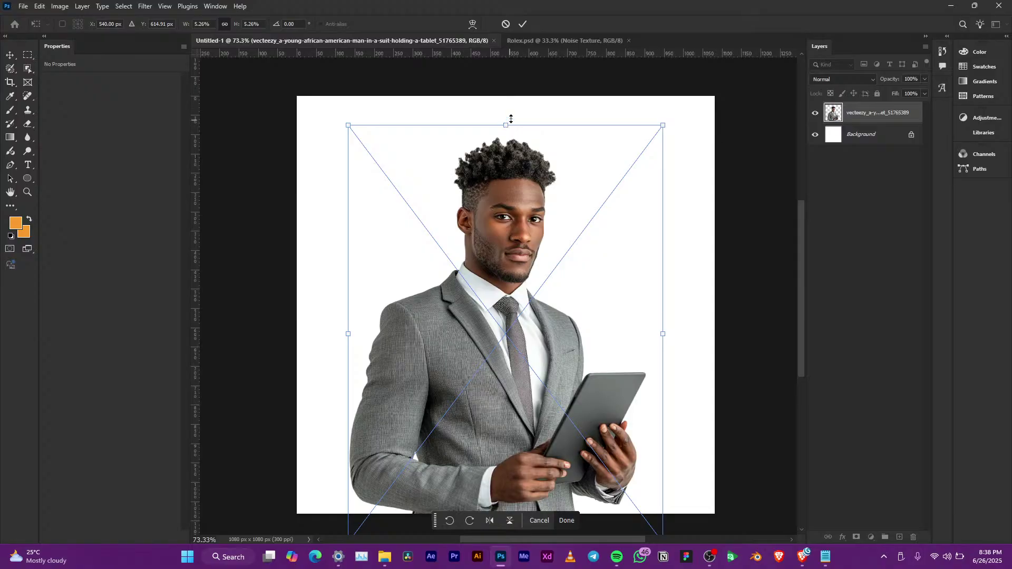
click(523, 23)
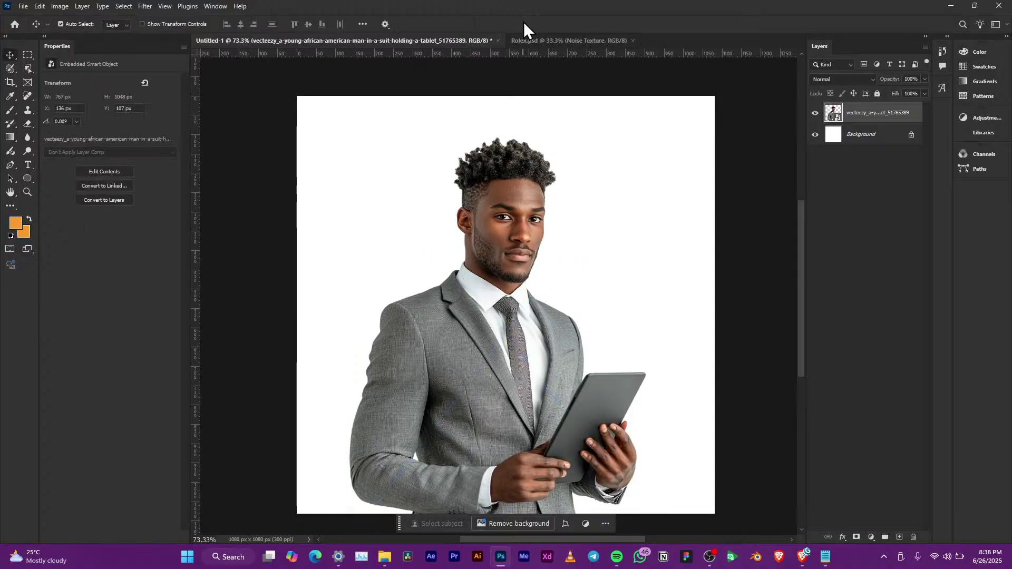
drag(498, 216, 506, 217)
Step: Add a Solid Color fill layer in orange f89b2c between the Background and the man's layer
click(875, 136)
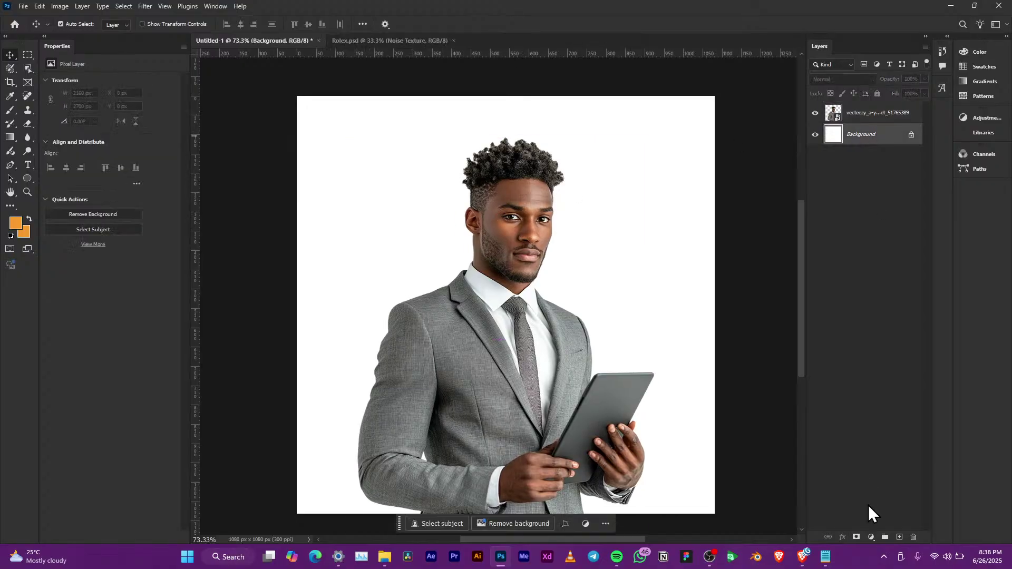
click(871, 537)
click(880, 348)
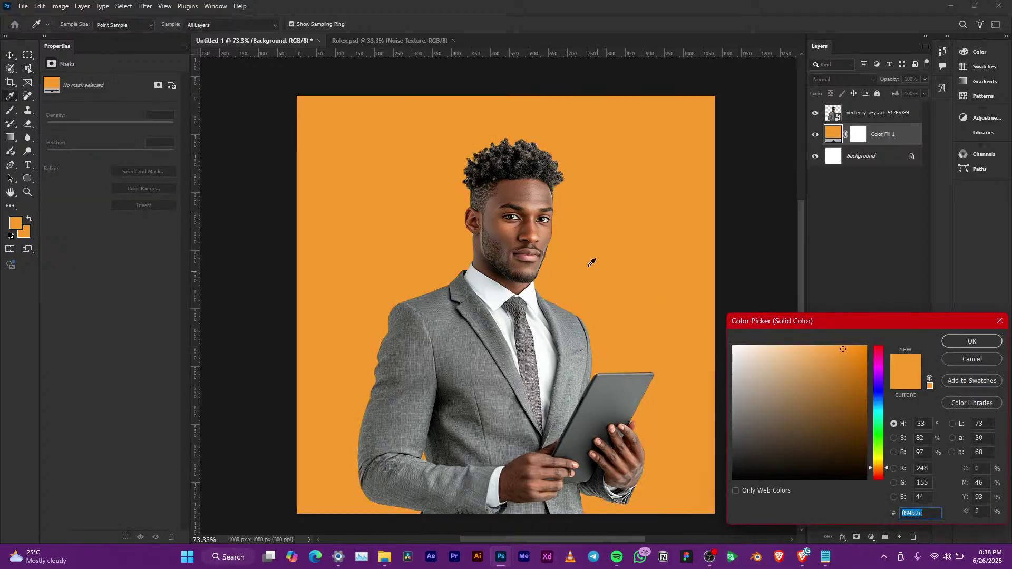
click(544, 237)
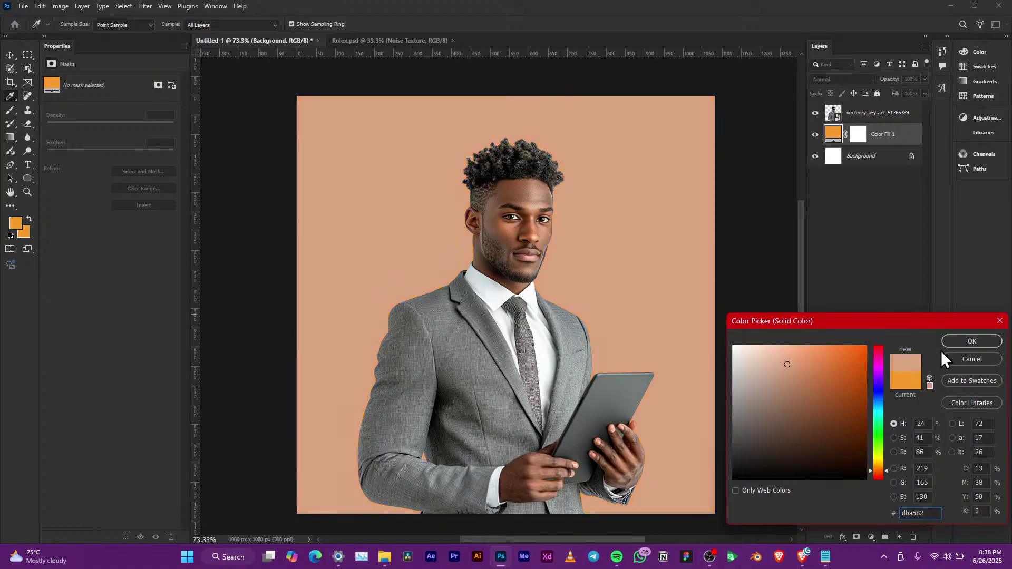
click(906, 377)
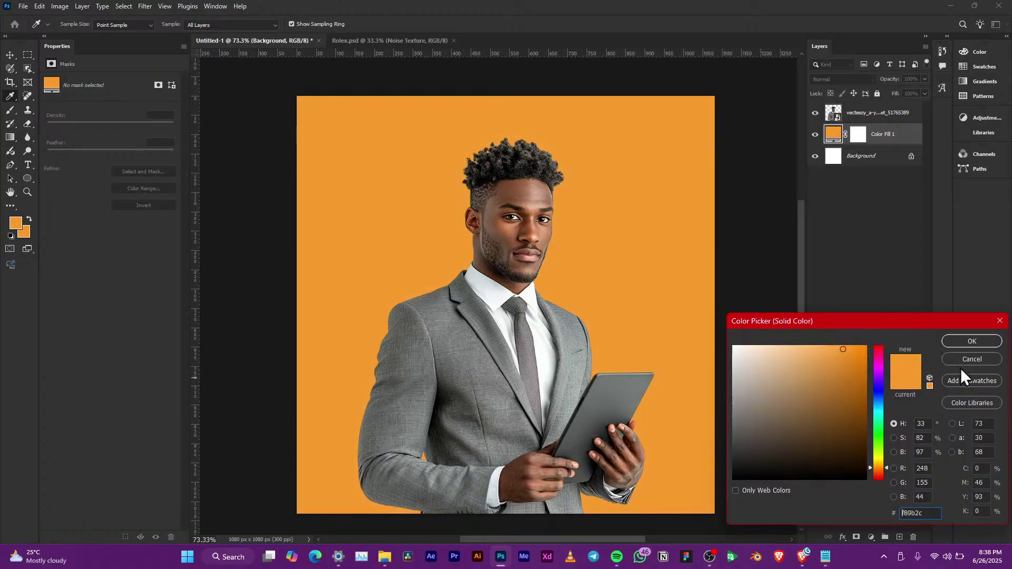
click(975, 340)
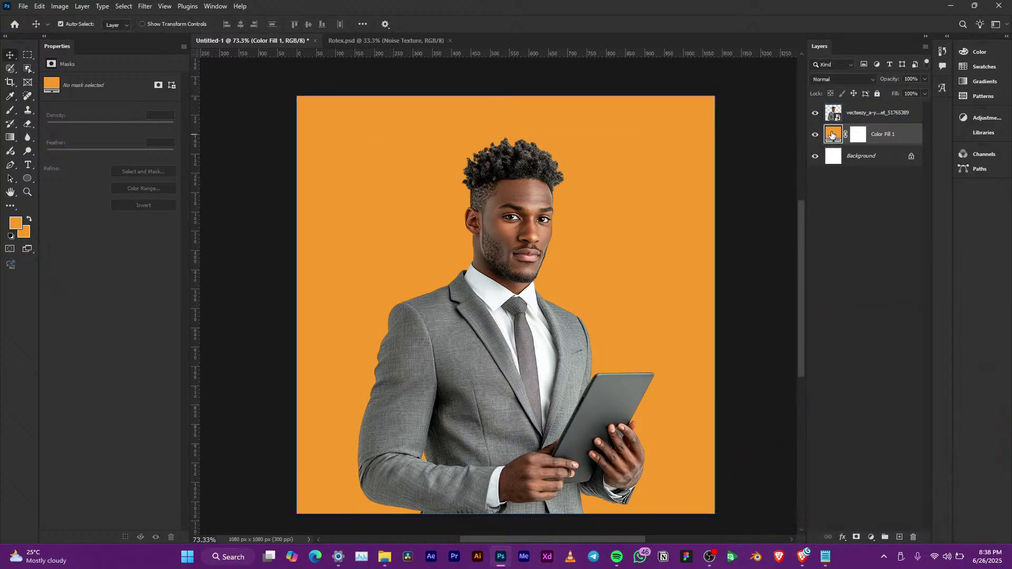
Step: Change the solid fill behind the man to the darker orange d3780c
click(495, 229)
scroll(496, 230, up, 3)
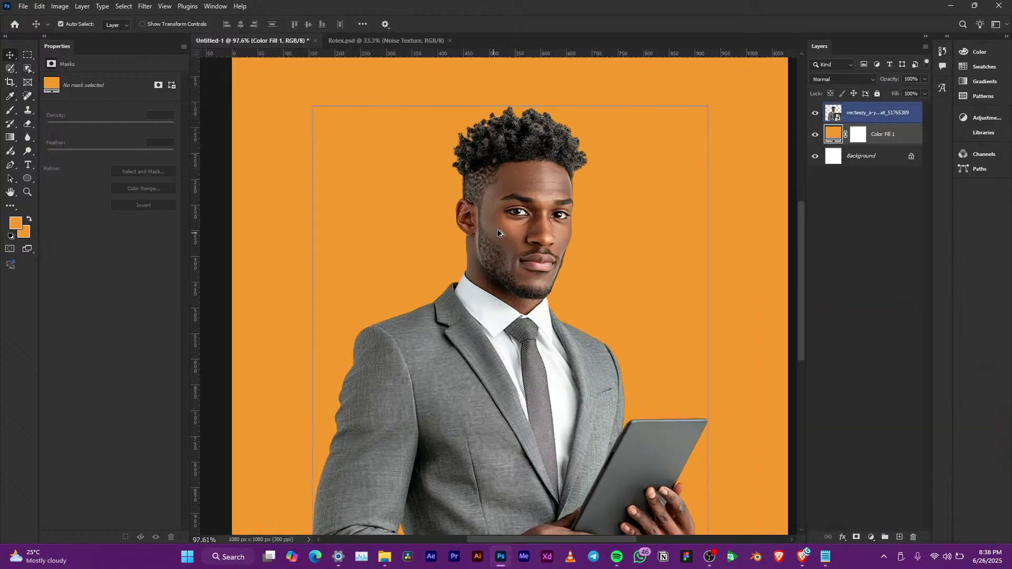
scroll(504, 226, down, 2)
scroll(504, 222, down, 3)
scroll(504, 221, up, 3)
scroll(498, 221, up, 1)
double_click(833, 135)
drag(853, 363, 860, 369)
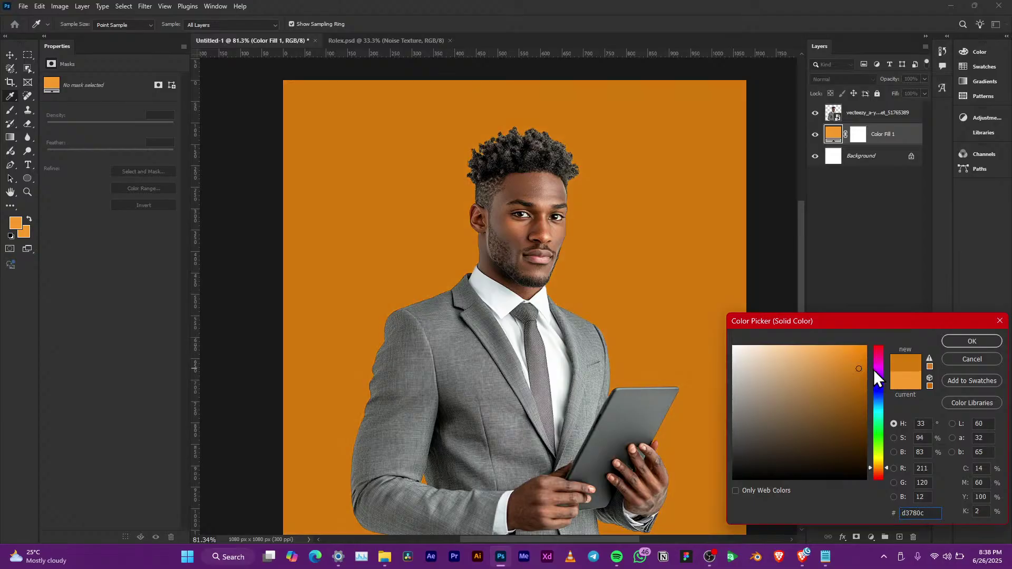
click(970, 341)
key(v)
scroll(556, 289, down, 1)
scroll(552, 289, up, 2)
scroll(552, 287, down, 1)
drag(548, 286, 526, 272)
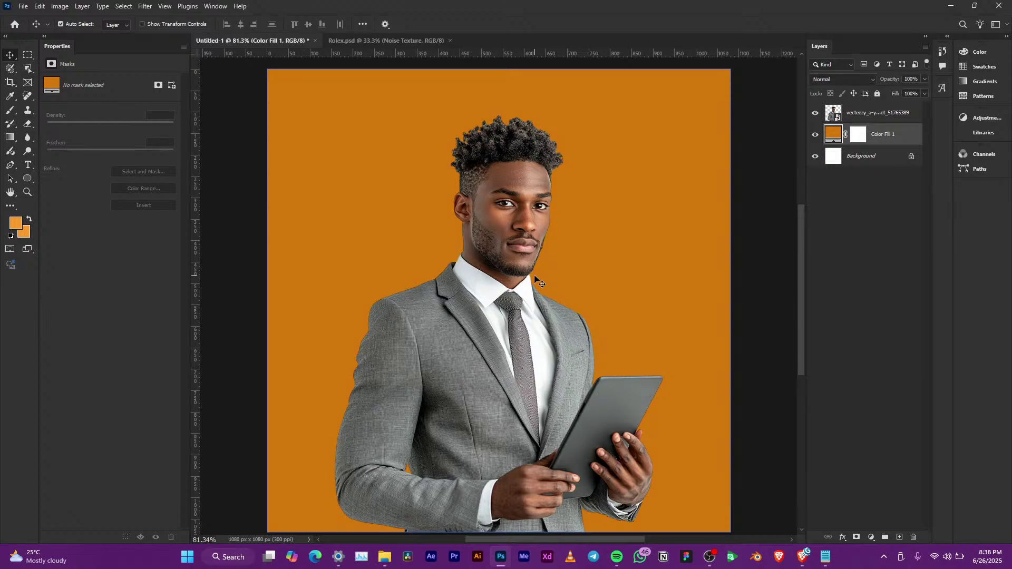
Step: Review the Rolex.psd design as a reference for Untitled-1, and look at the available shape tools with the Ellipse Tool active
click(393, 41)
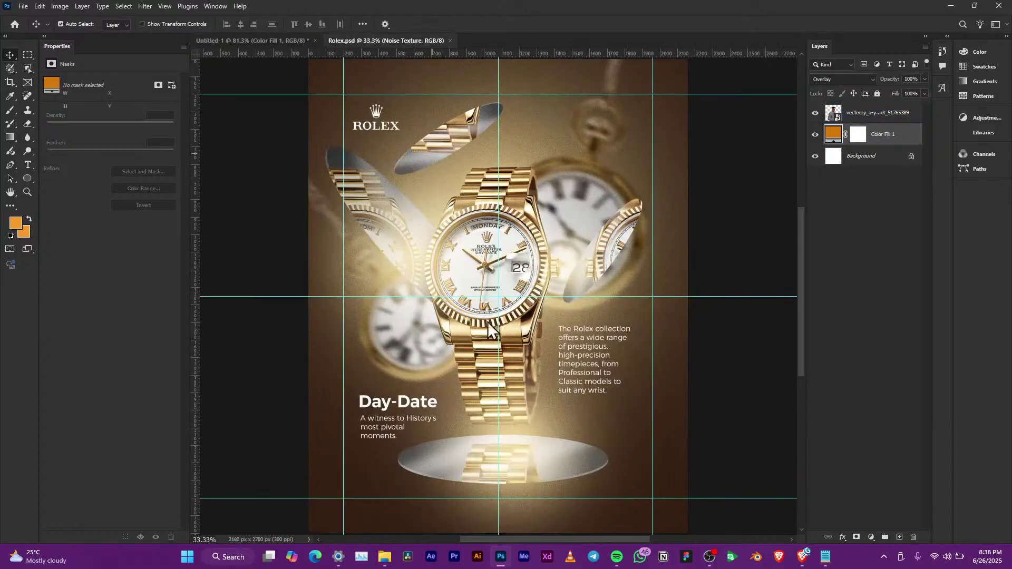
click(269, 41)
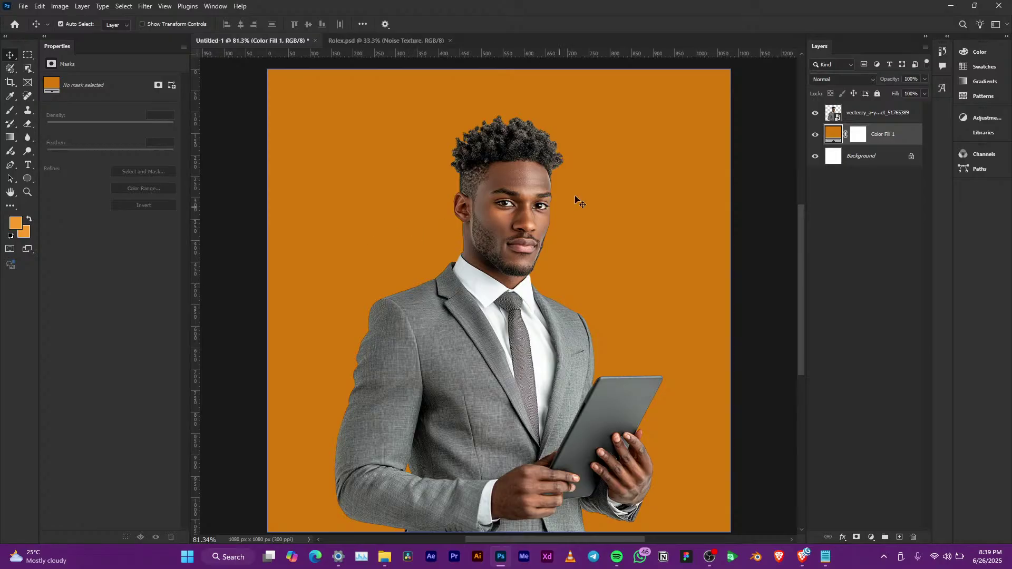
click(27, 176)
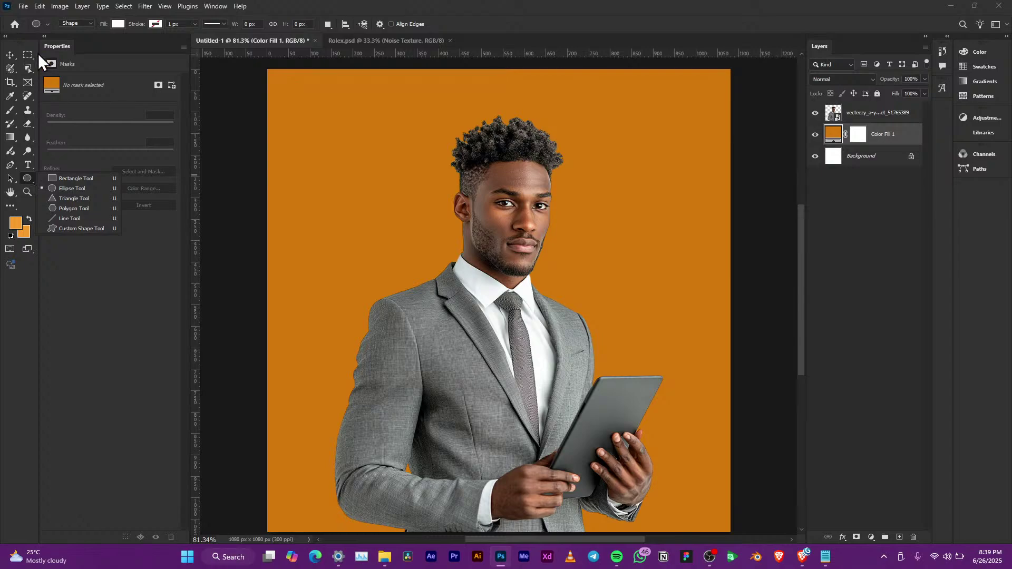
click(334, 42)
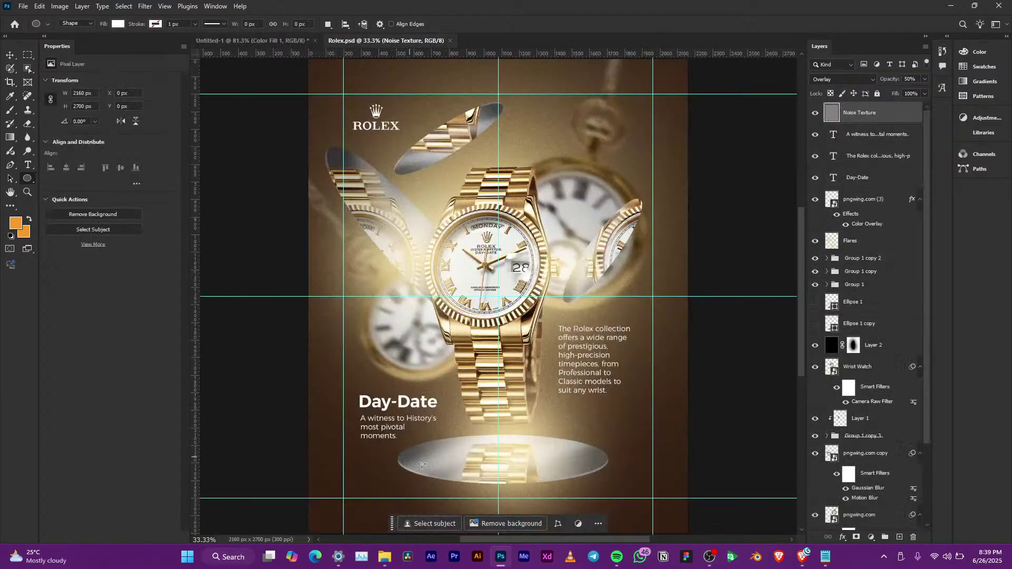
Step: Examine the reflective ellipse below the watch in Rolex.psd up close, and return to the Untitled-1 document
scroll(456, 466, up, 5)
scroll(495, 459, up, 3)
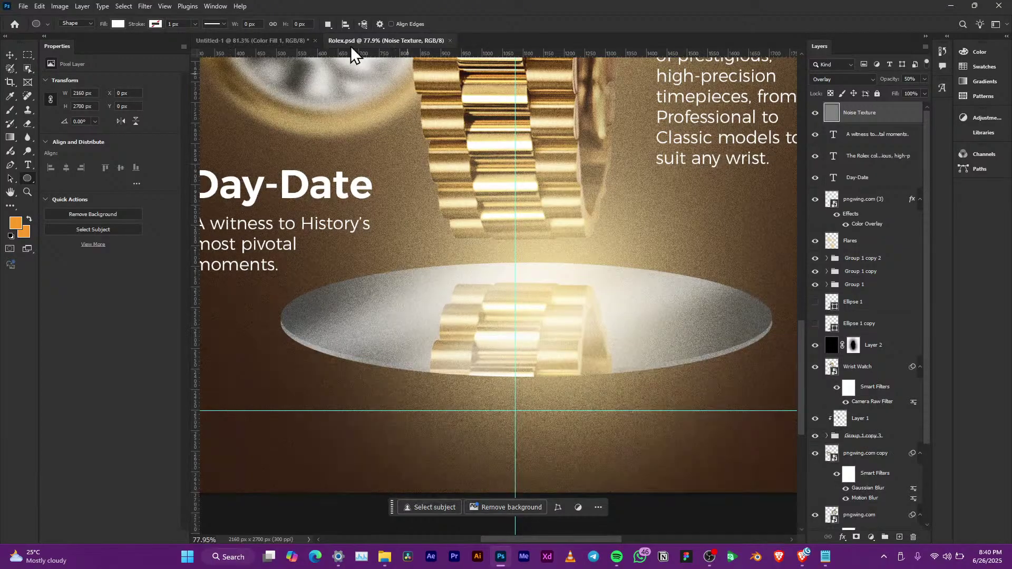
click(298, 41)
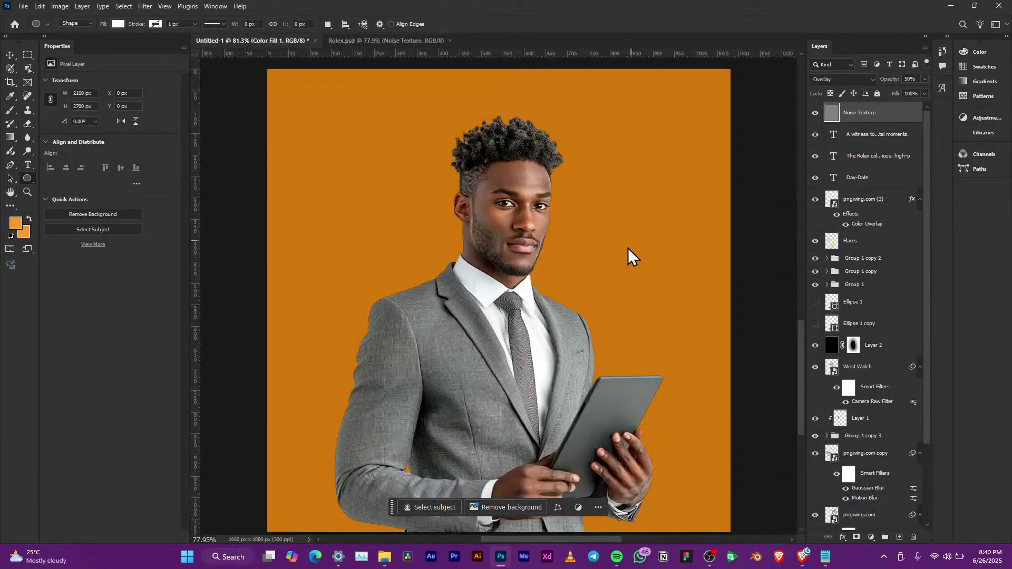
Step: Draw a white vertical ellipse about 276 × 684 px left of the man's head, directly above the Color Fill 1 layer and behind the man
key(v)
click(530, 267)
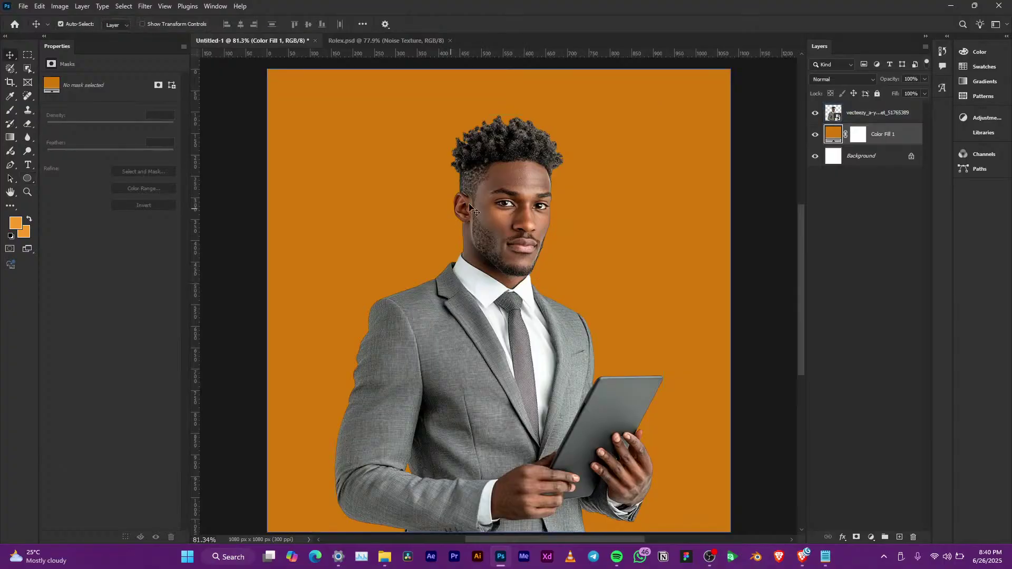
click(273, 139)
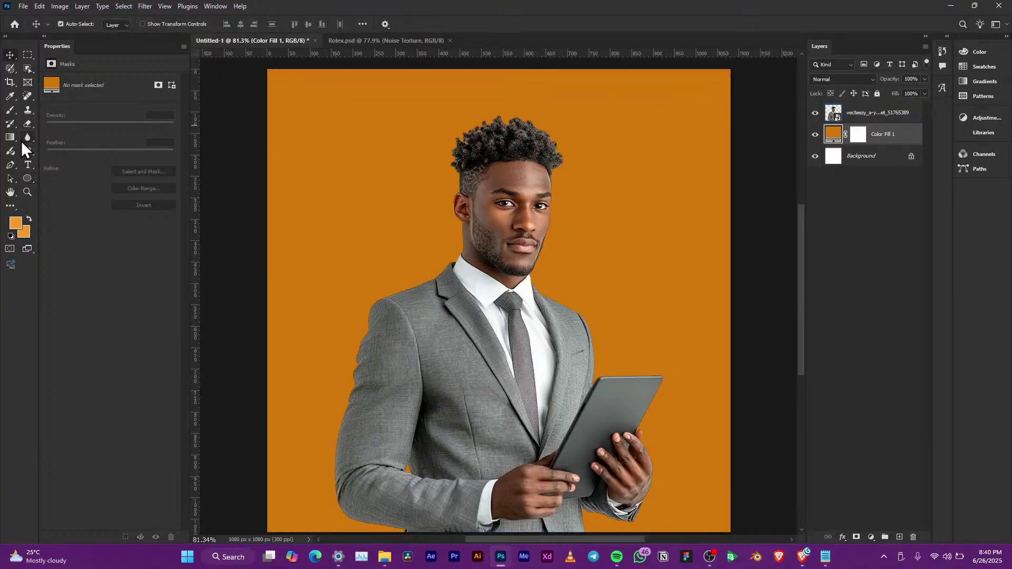
click(26, 178)
drag(293, 105, 413, 399)
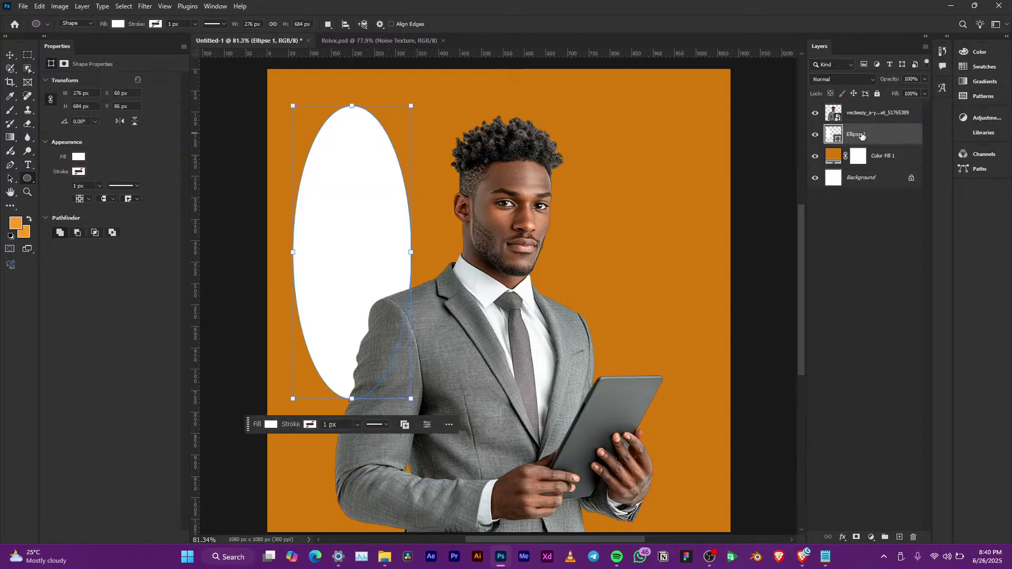
Step: Move the man toward the right side of the canvas and reposition the ellipse so its lower part tucks behind his shoulder
click(10, 54)
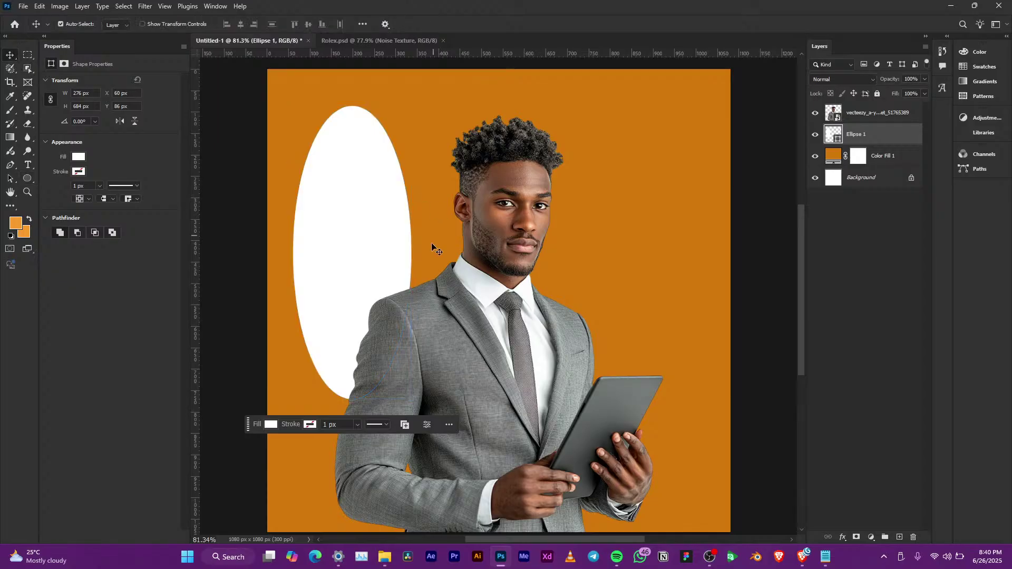
drag(378, 244, 342, 243)
drag(482, 349, 535, 346)
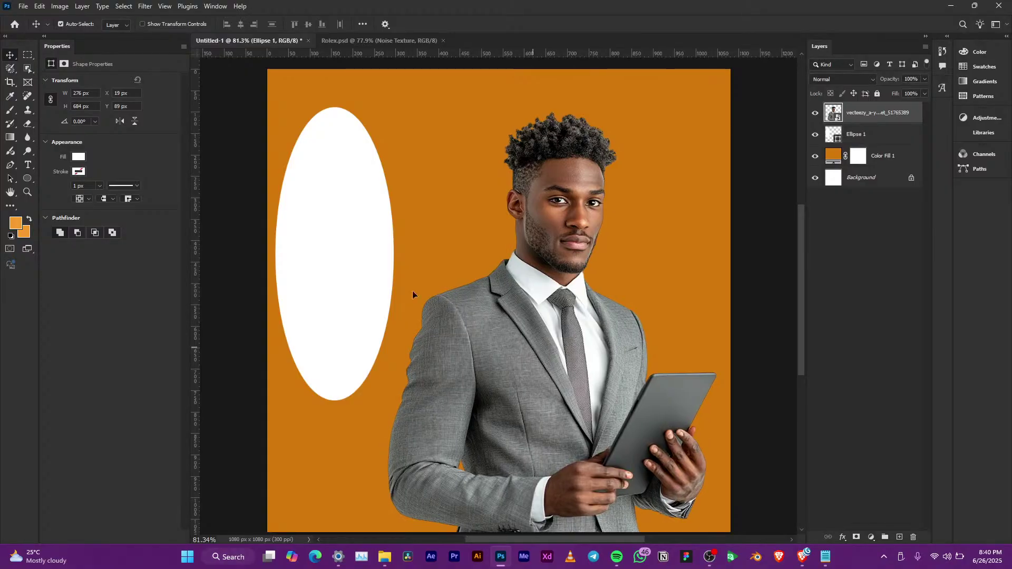
drag(355, 278, 390, 281)
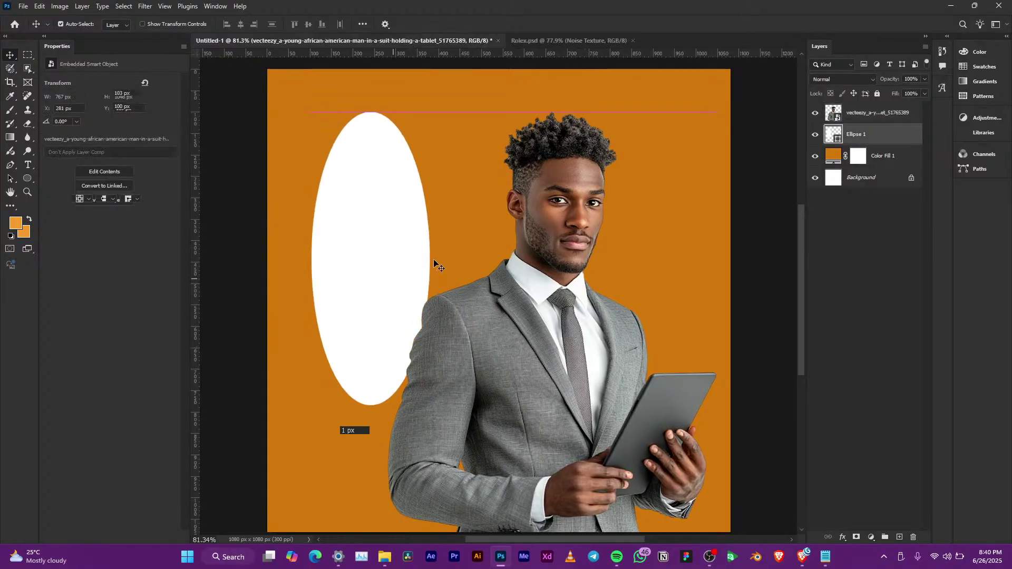
Step: Widen the ellipse to about 320 px, keeping its 684 px height, and position it at about X 121 px, Y 83 px
key(ctrl+t)
mouse_move(430, 259)
mouse_down()
mouse_move(444, 259)
mouse_move(410, 261)
mouse_move(422, 261)
mouse_up()
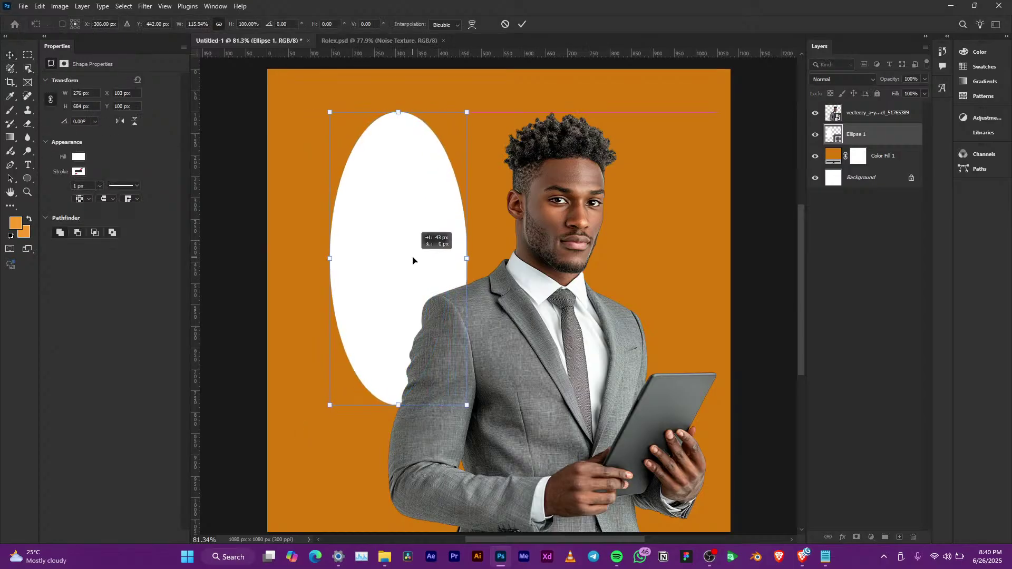
click(526, 23)
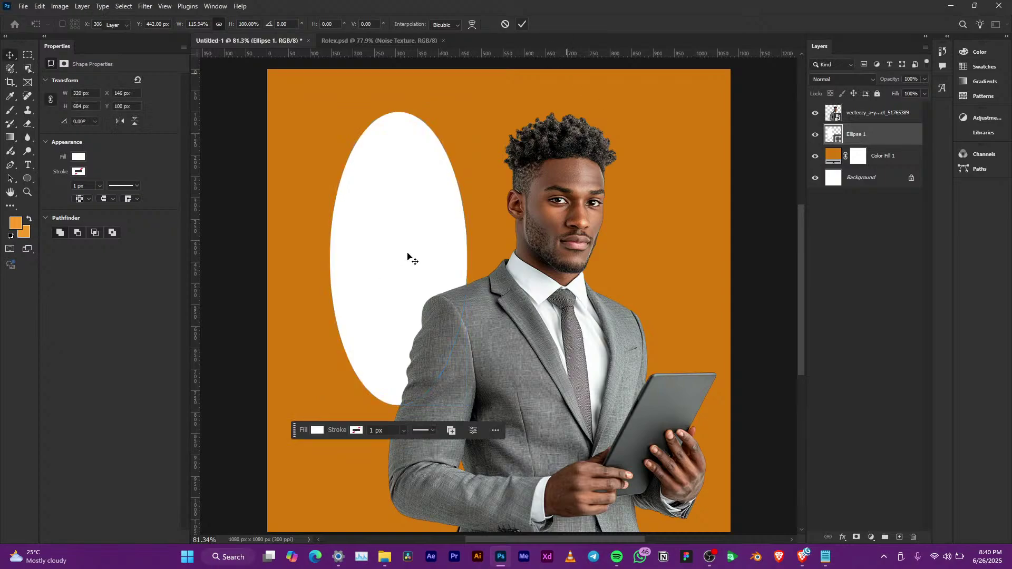
mouse_move(412, 255)
mouse_down()
mouse_move(379, 267)
mouse_move(418, 256)
mouse_move(398, 264)
mouse_move(420, 264)
mouse_move(389, 262)
mouse_move(465, 239)
mouse_move(417, 241)
mouse_up()
click(534, 272)
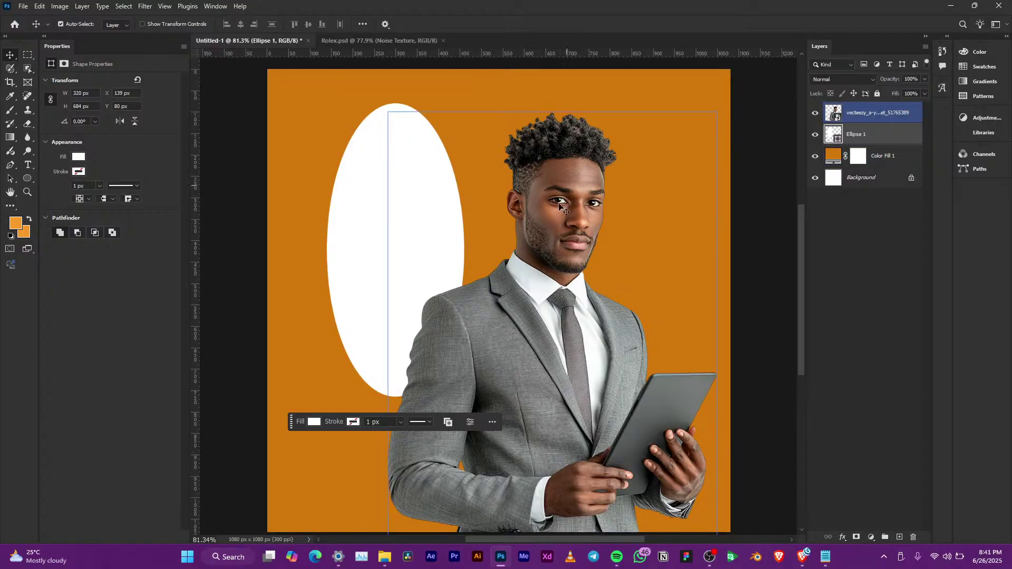
mouse_move(372, 214)
mouse_down()
mouse_move(343, 217)
mouse_move(368, 207)
mouse_move(364, 226)
mouse_up()
click(405, 222)
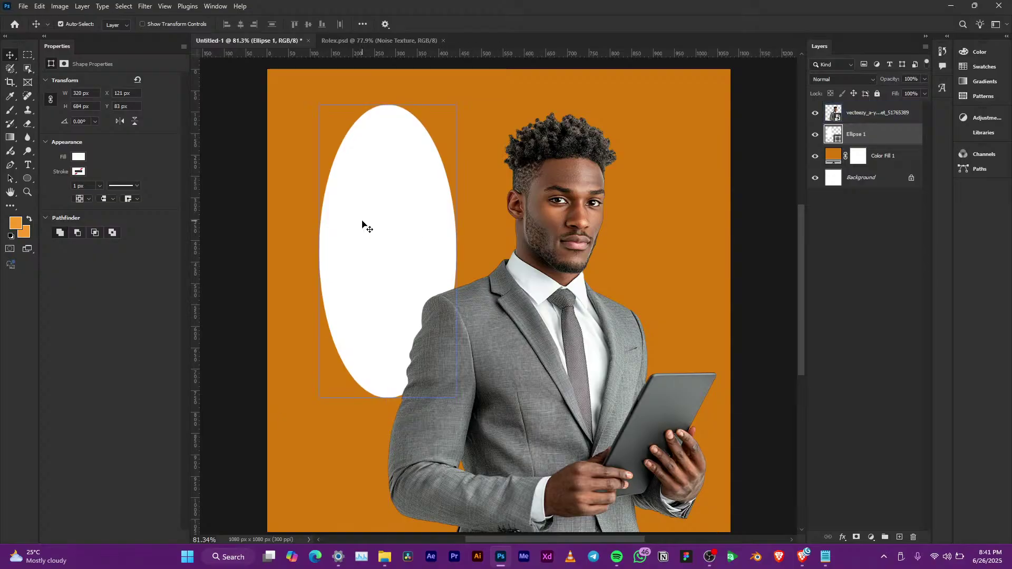
Step: Change the ellipse's fill from solid white to a linear black-to-white gradient at 90°
scroll(332, 228, up, 2)
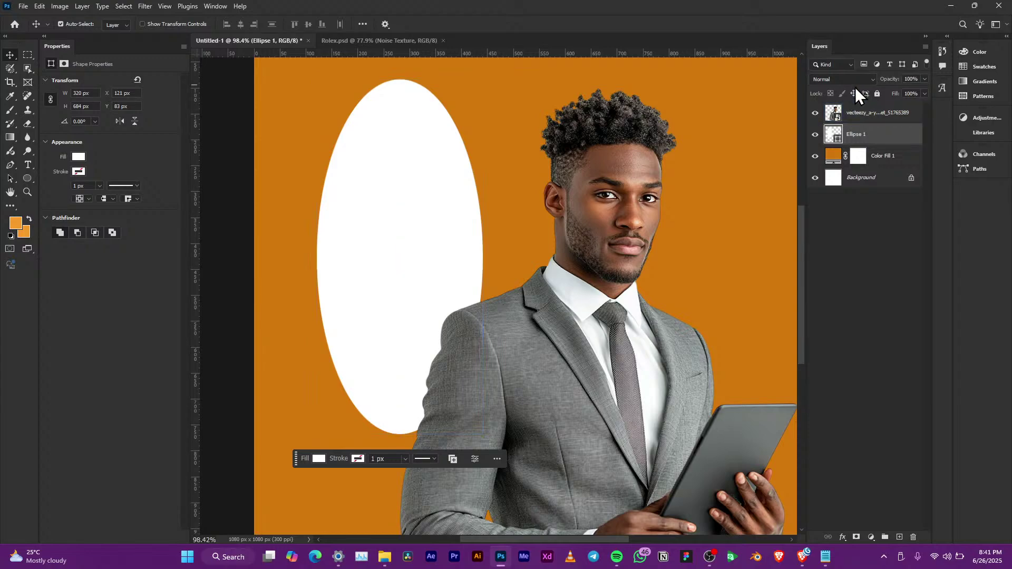
click(78, 157)
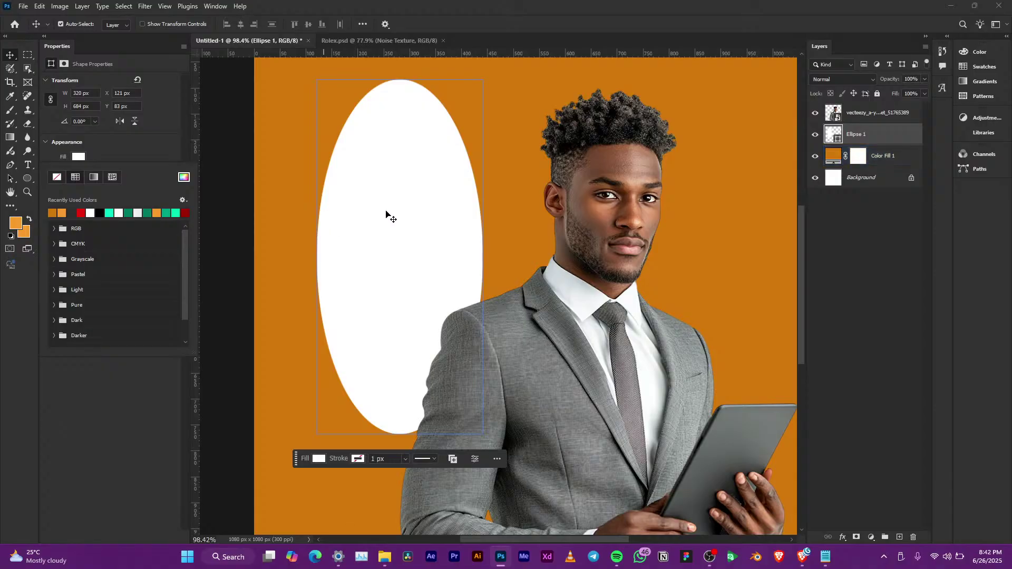
click(407, 203)
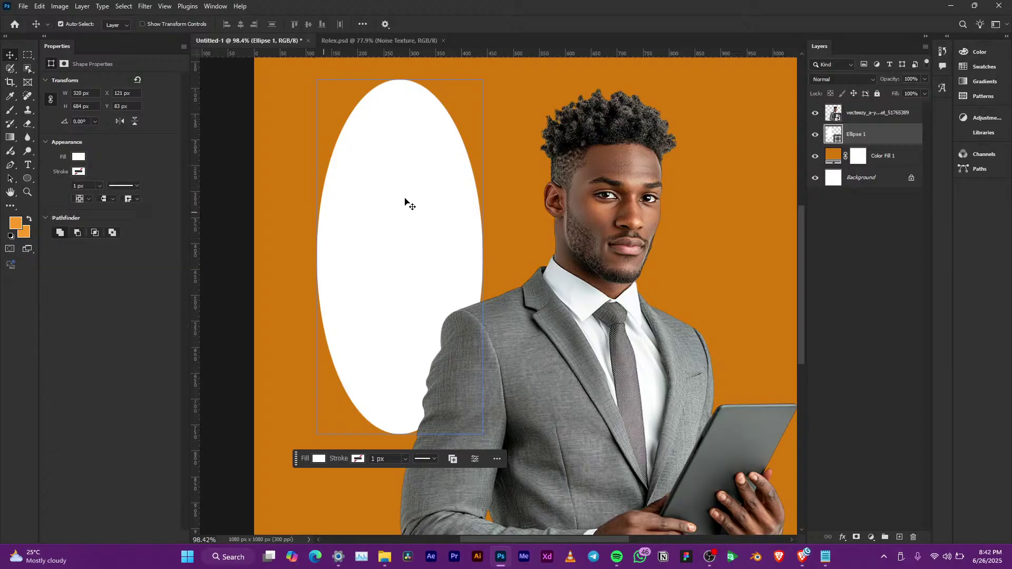
click(79, 156)
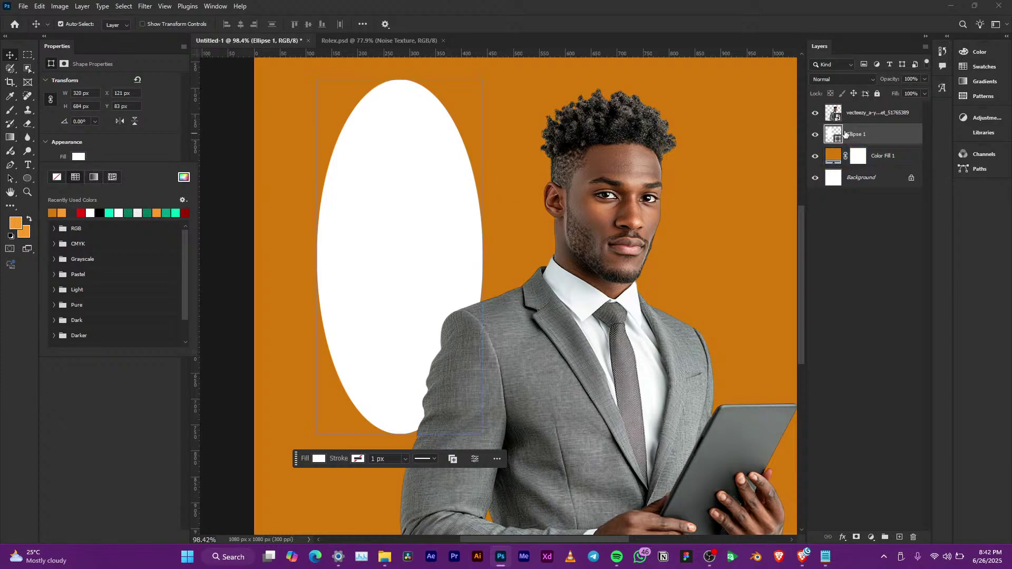
click(95, 176)
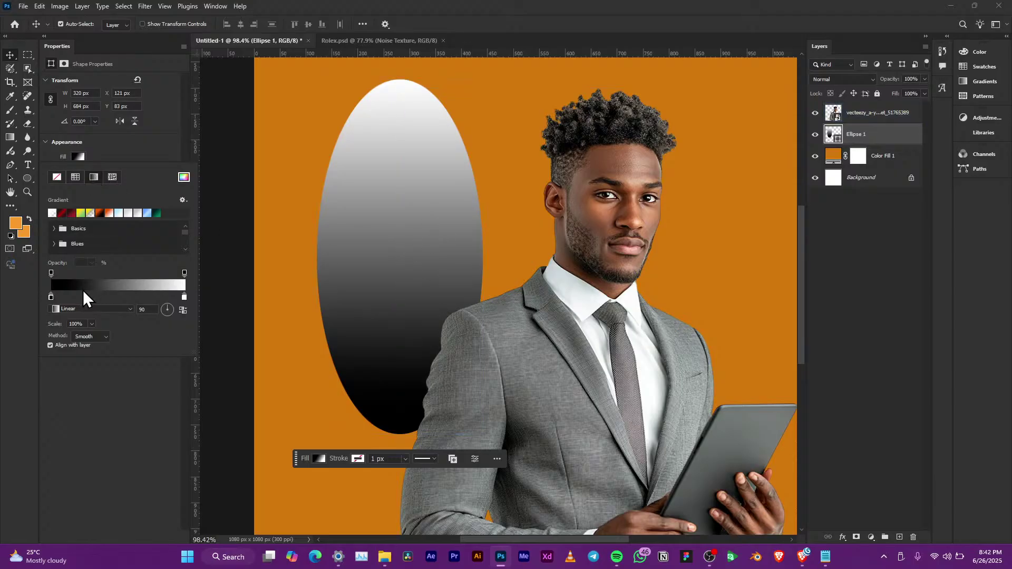
Step: Set the gradient's black stop to a neutral gray at 50% brightness, and copy its hex code 808080
double_click(50, 296)
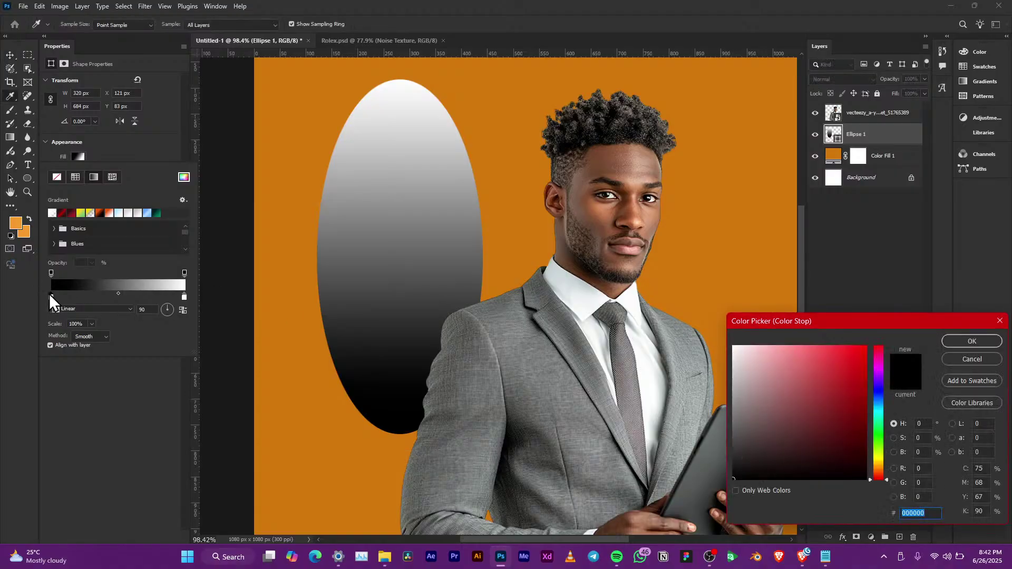
drag(814, 323, 615, 236)
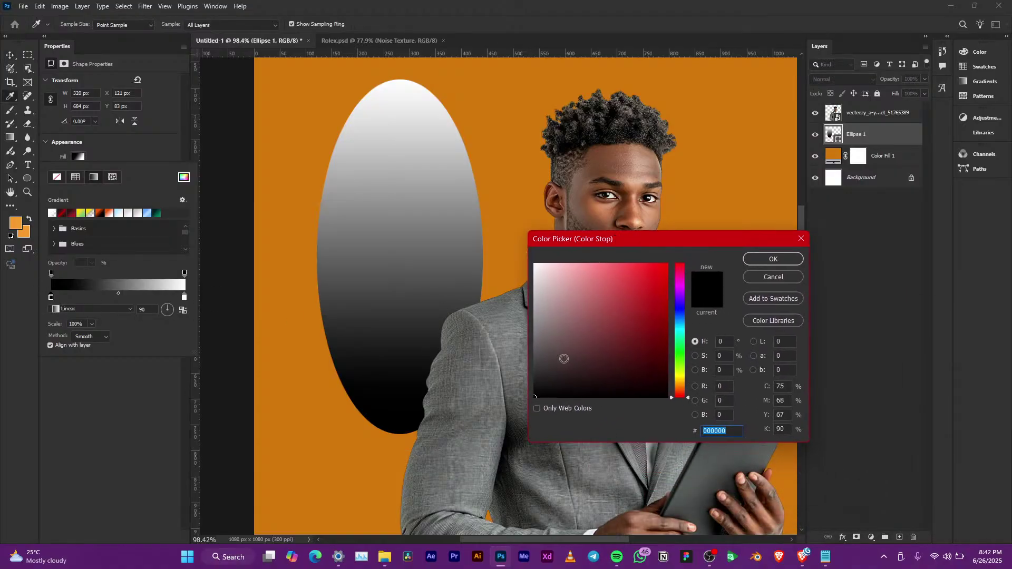
mouse_move(545, 387)
mouse_down()
mouse_move(526, 365)
mouse_move(535, 346)
mouse_up()
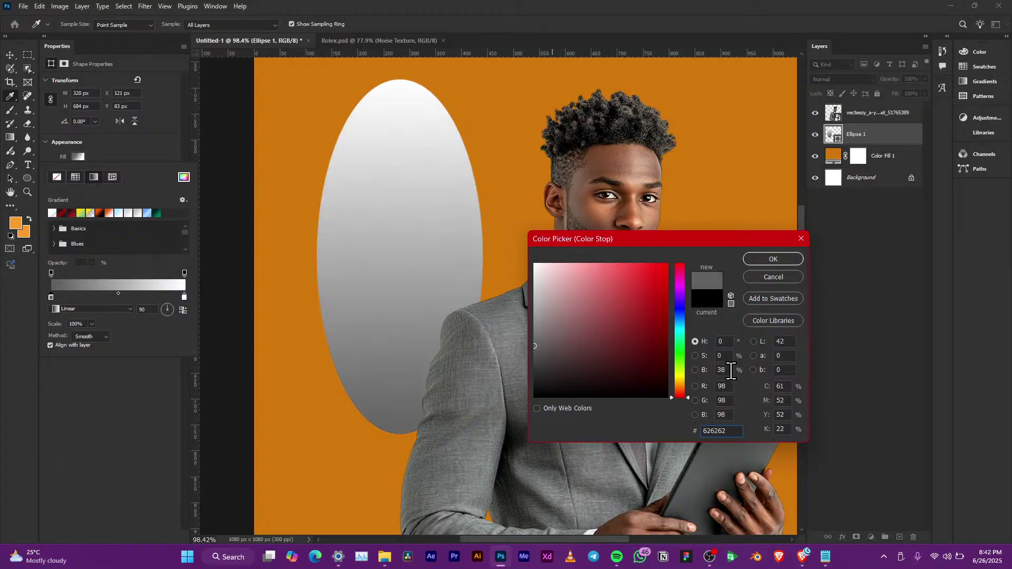
drag(732, 371, 710, 371)
text(40)
text(50)
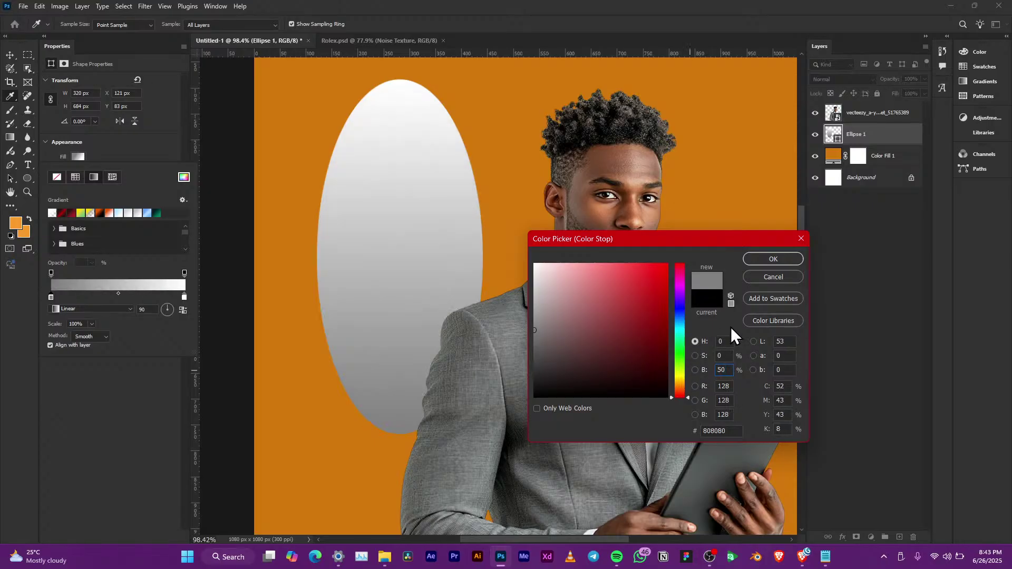
drag(734, 429, 686, 431)
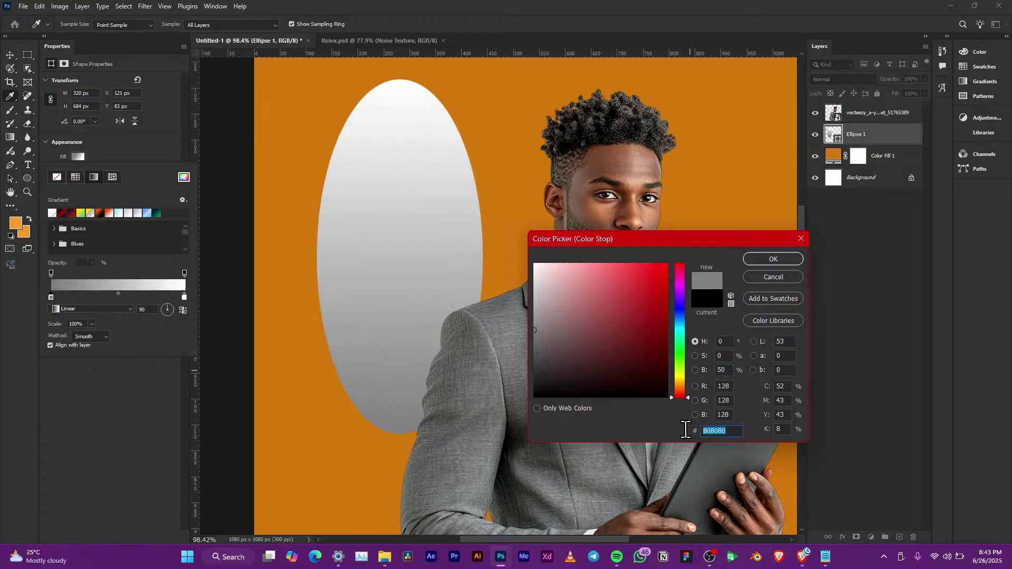
click(784, 256)
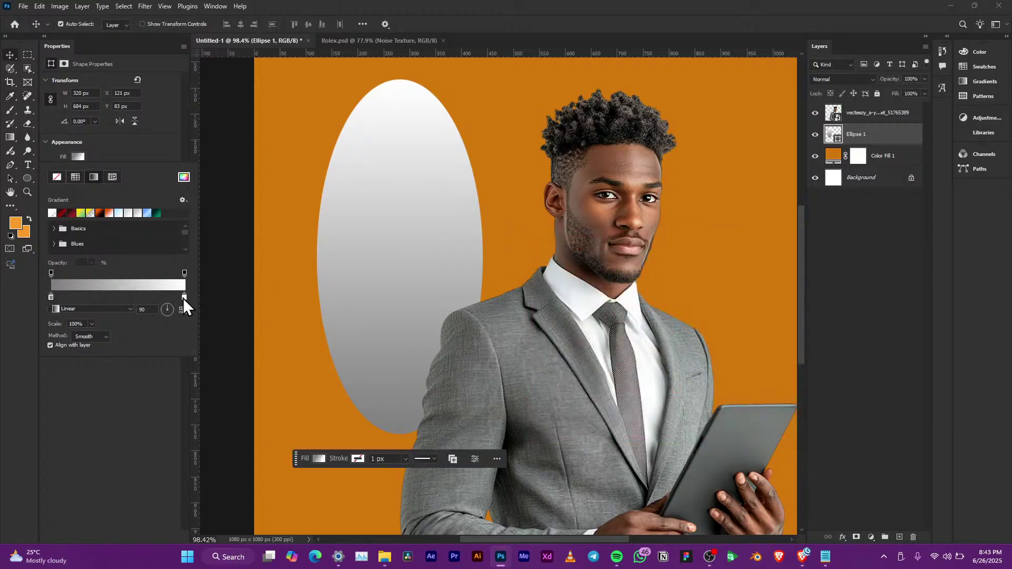
Step: Add a white stop near the middle of the ellipse's gradient and set the end stop to gray 808080
click(112, 297)
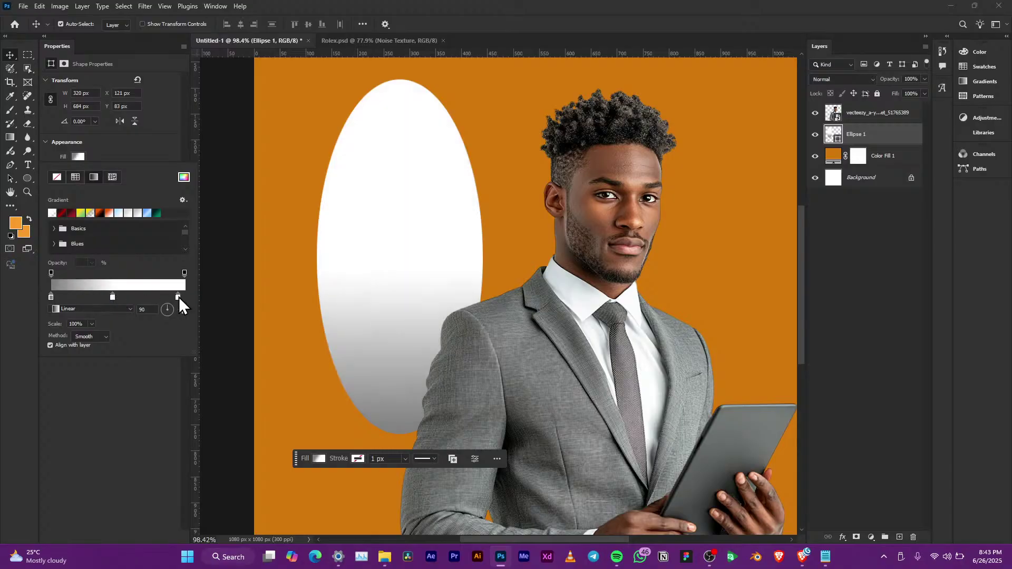
double_click(184, 297)
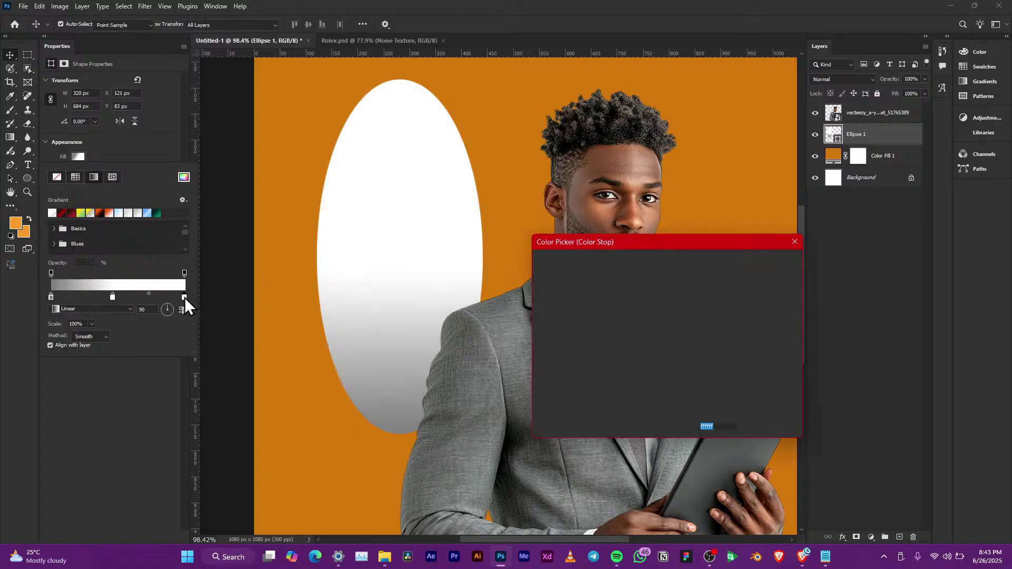
text(808080)
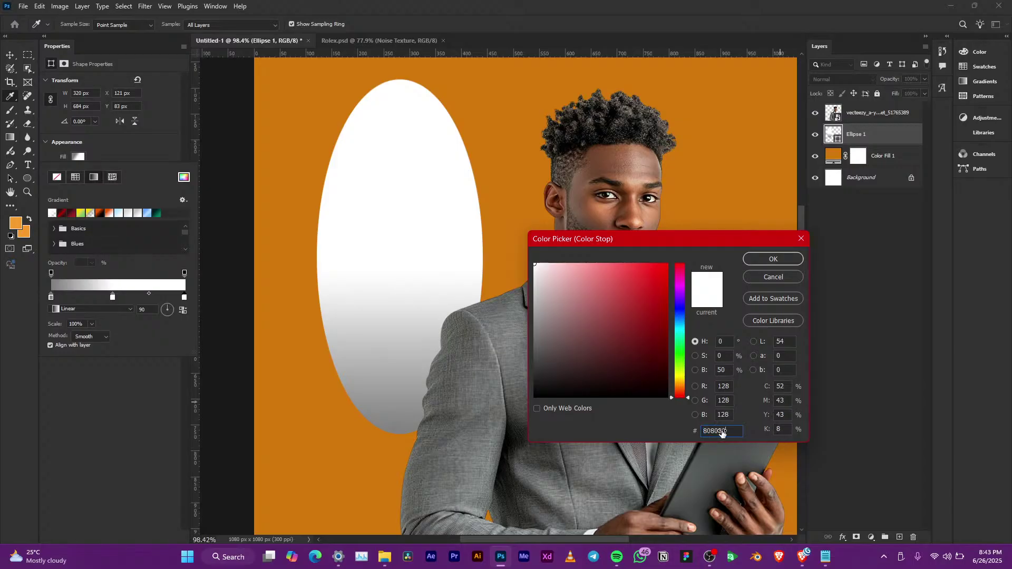
click(773, 259)
Step: Rotate the ellipse's linear gradient to a 41° angle so the white highlight runs diagonally, and inspect the shading up close
key(v)
scroll(493, 219, down, 3)
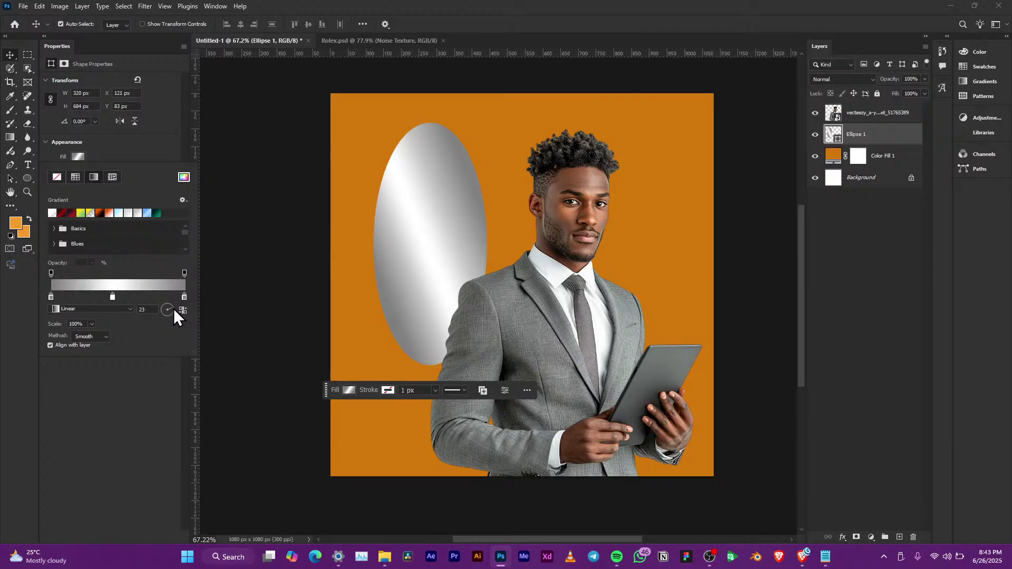
click(172, 308)
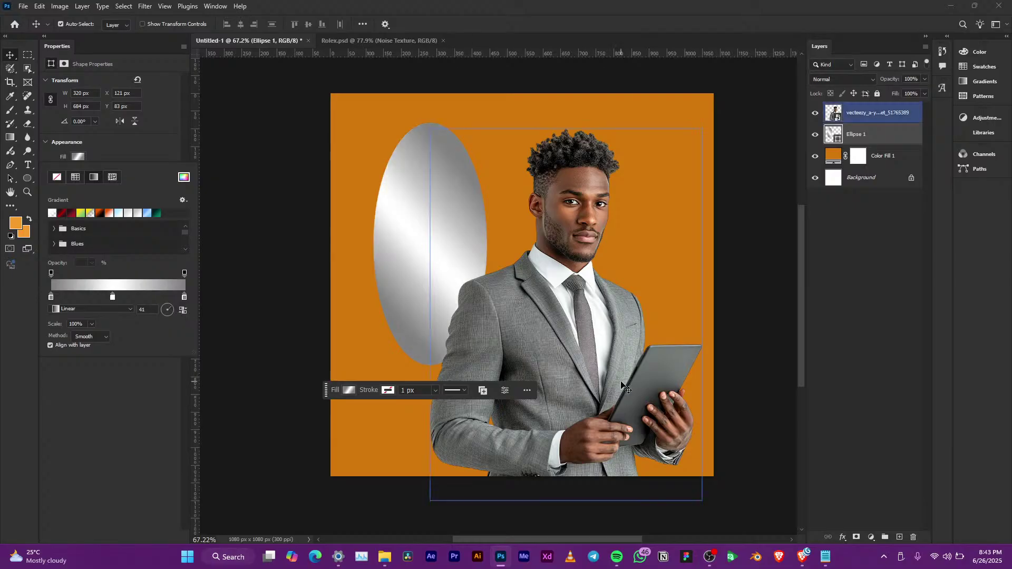
scroll(403, 301, up, 6)
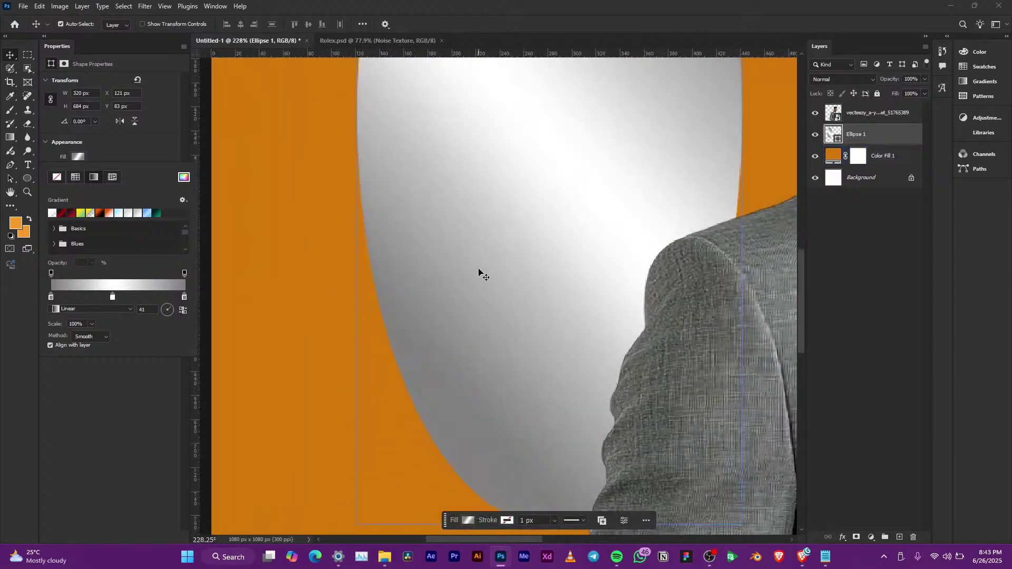
scroll(483, 271, down, 4)
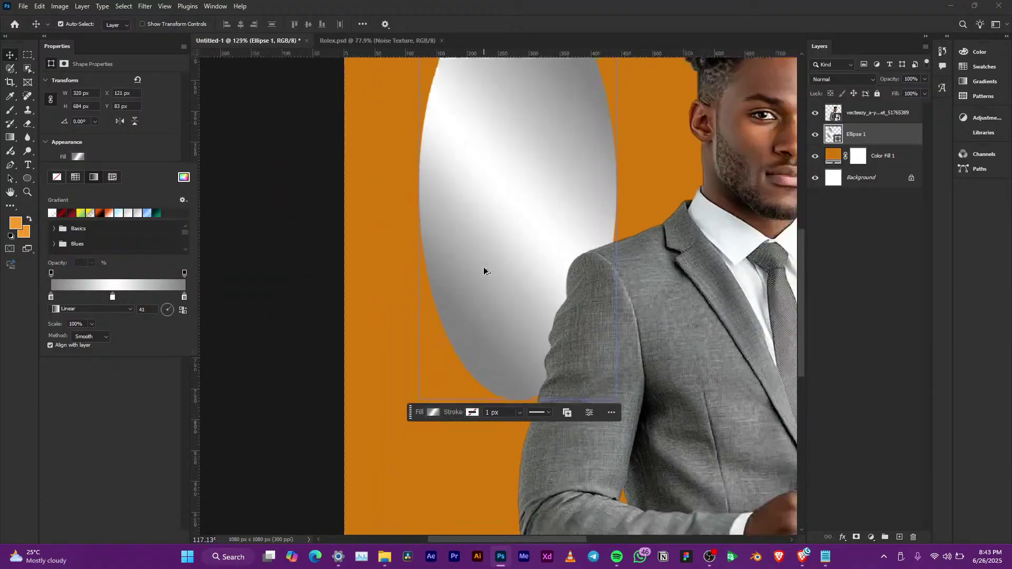
Step: Duplicate the gradient ellipse beneath the original and shift the copy 20 px to the left
click(870, 142)
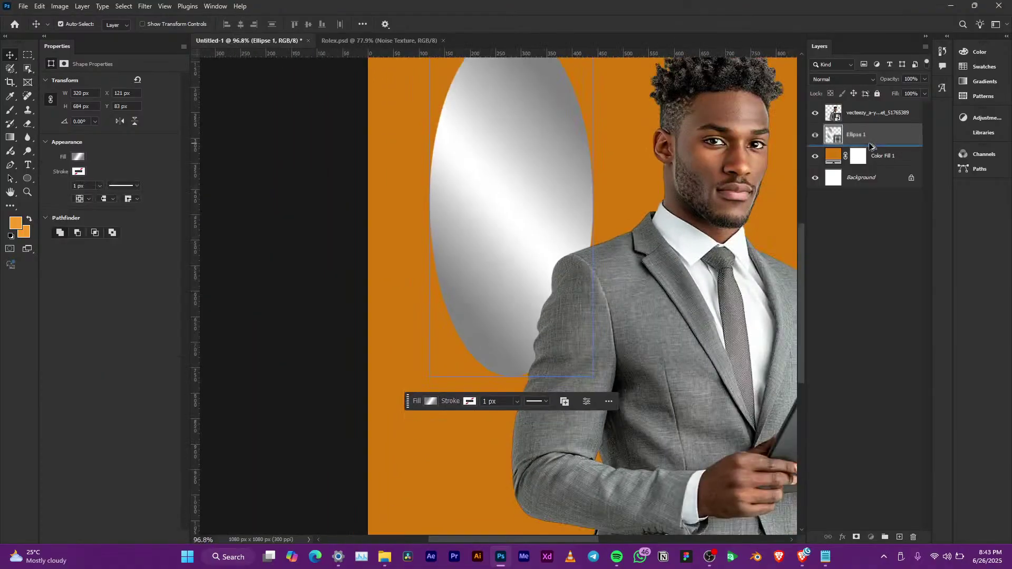
drag(871, 146, 870, 147)
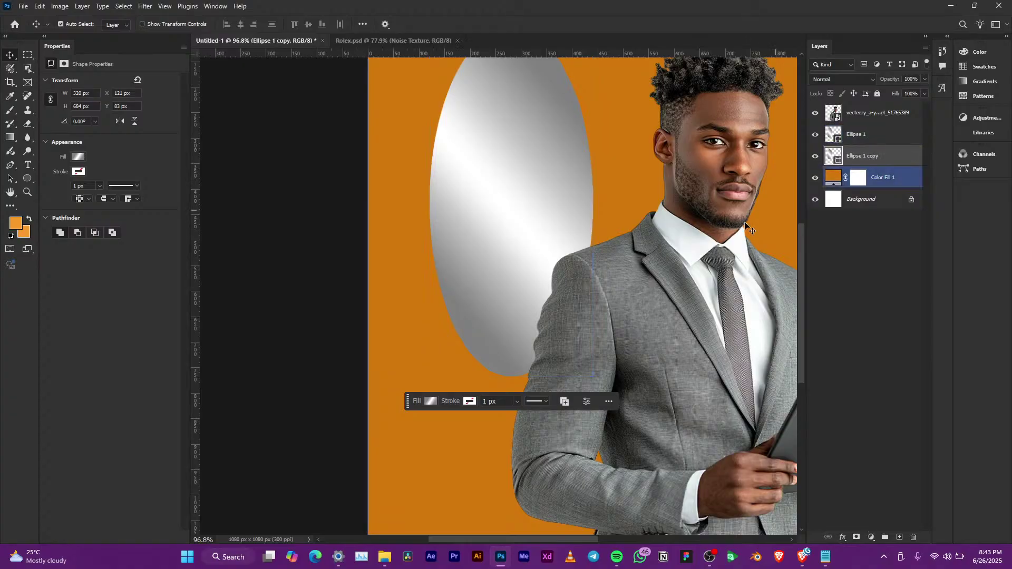
click(833, 157)
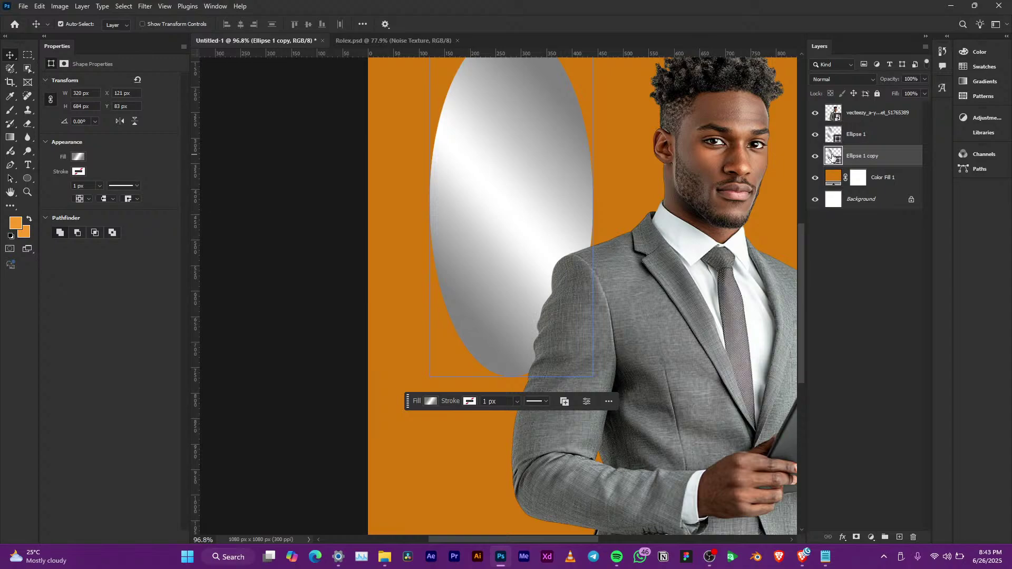
key(shift+Left)
key(shift+Left)
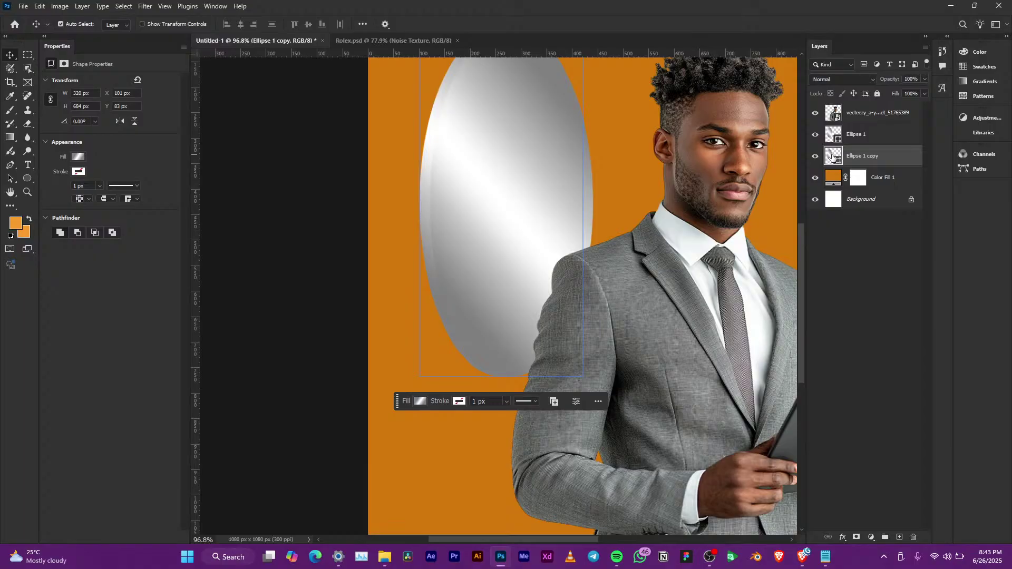
Step: Replace the gradient fill of the ellipse copy beneath the mirror with solid gray 666666
click(78, 157)
click(77, 176)
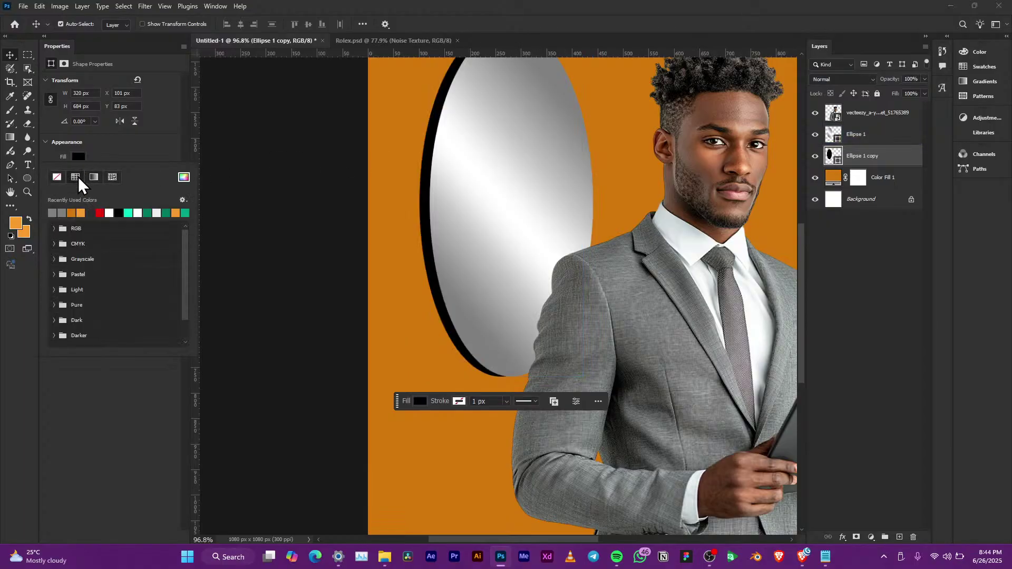
click(93, 212)
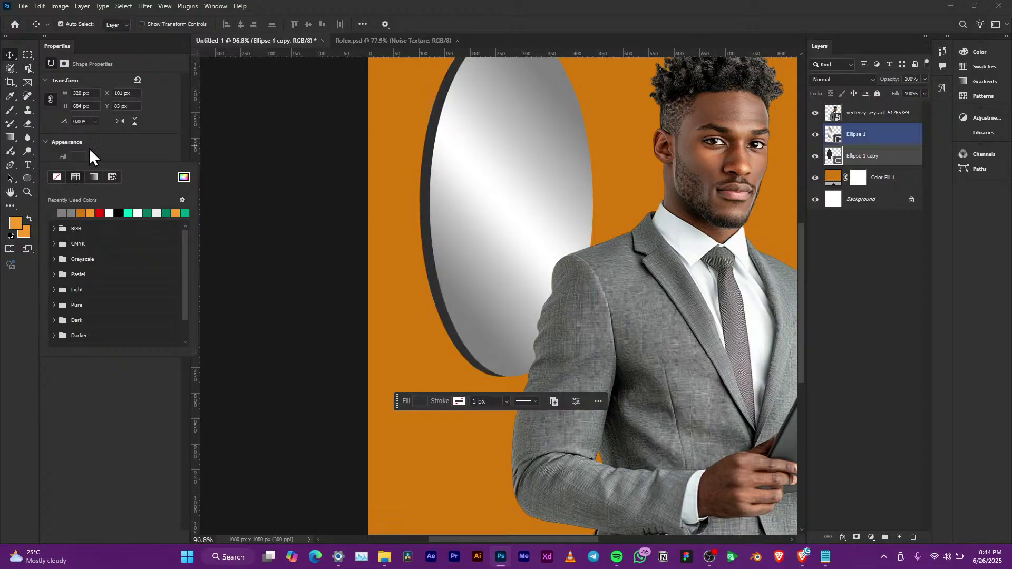
click(180, 181)
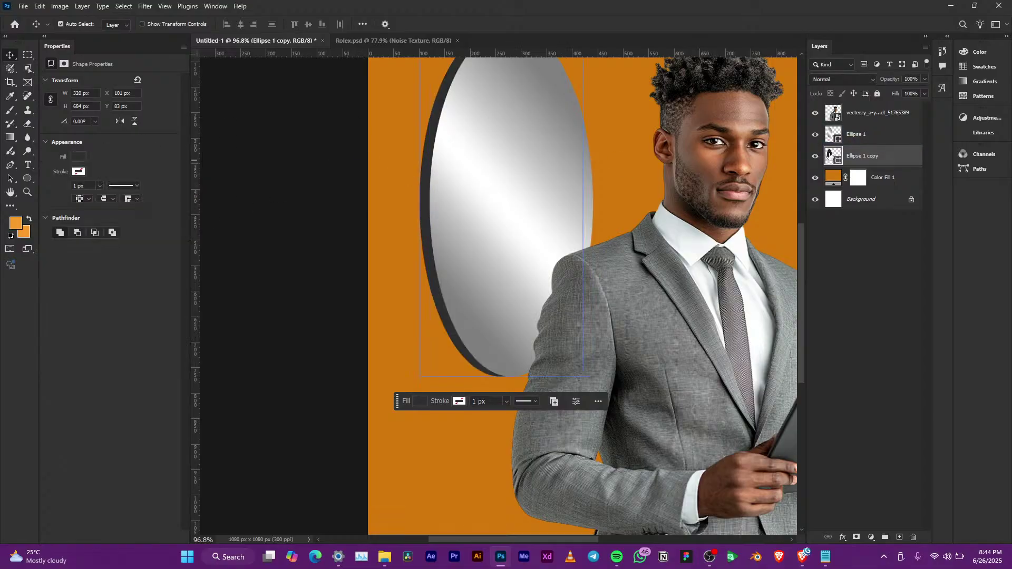
drag(538, 337, 526, 344)
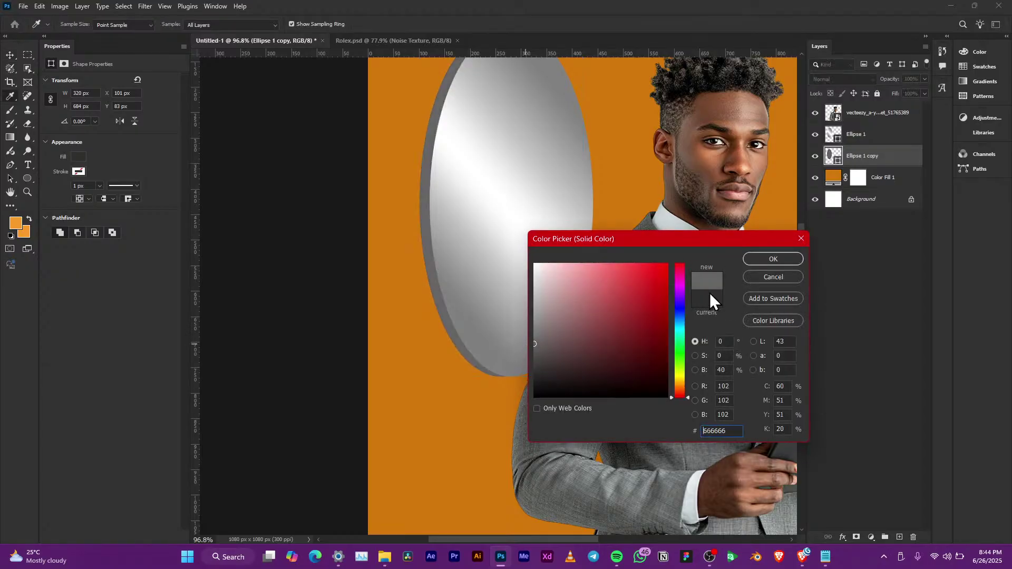
click(774, 259)
Step: Nudge the gray ellipse copy right to X 104 px to make the mirror's rim thinner
click(490, 233)
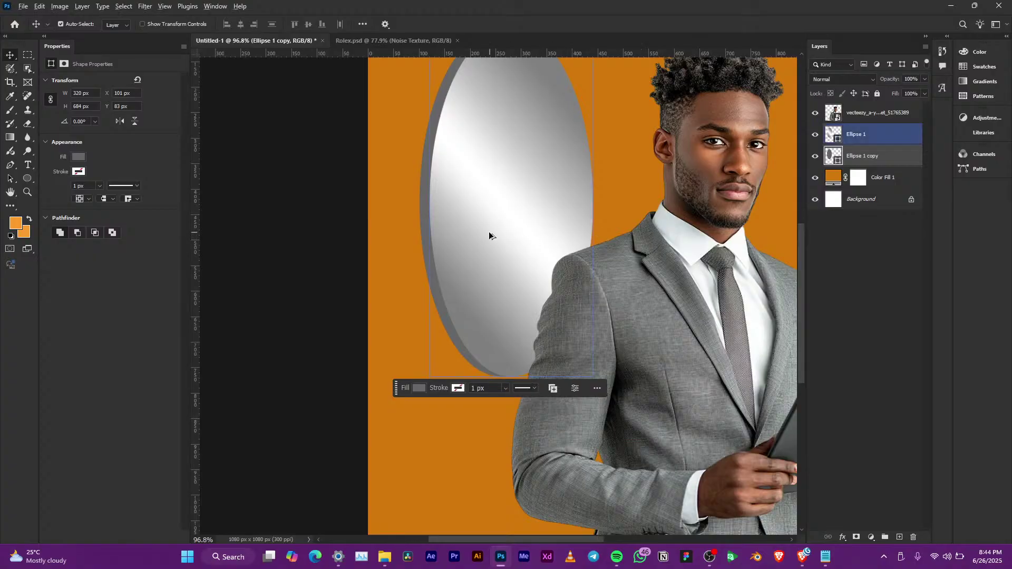
scroll(490, 232, down, 1)
scroll(467, 161, up, 2)
key(Right)
key(Right)
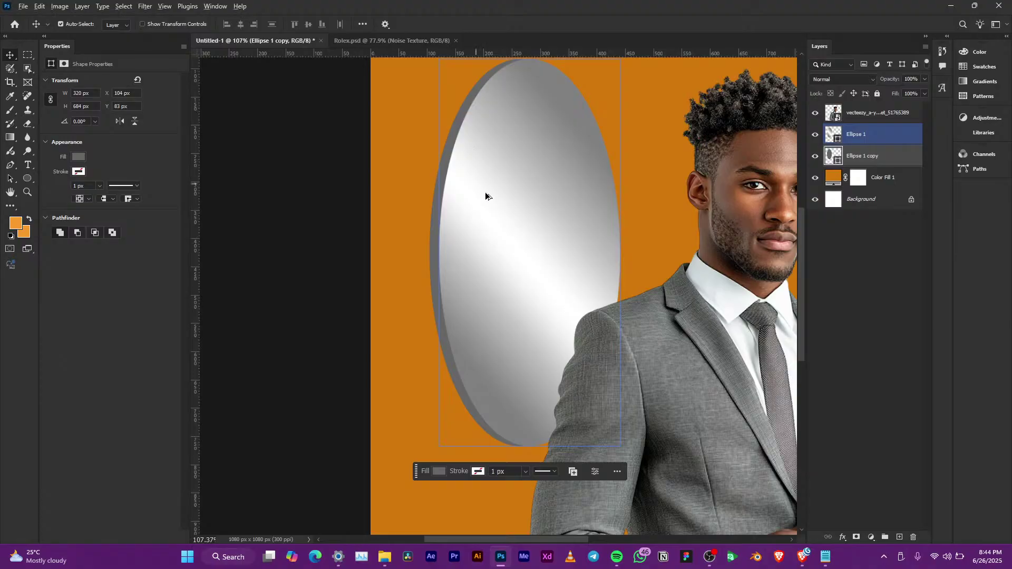
scroll(484, 196, down, 2)
click(921, 216)
scroll(577, 214, up, 1)
click(765, 180)
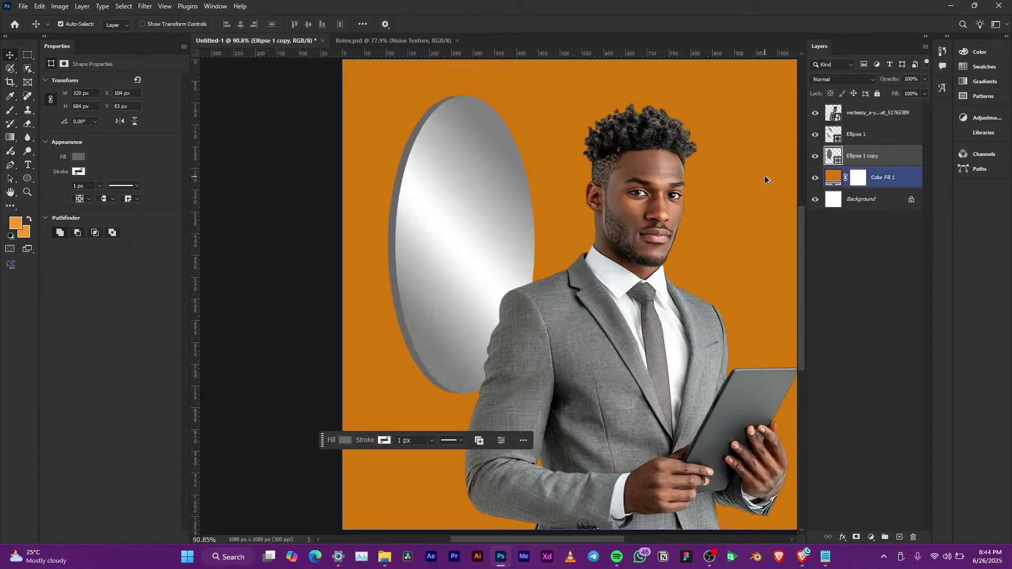
Step: Duplicate the suited man, flip the copy horizontally and place it over the left mirror at X -410 px
click(632, 199)
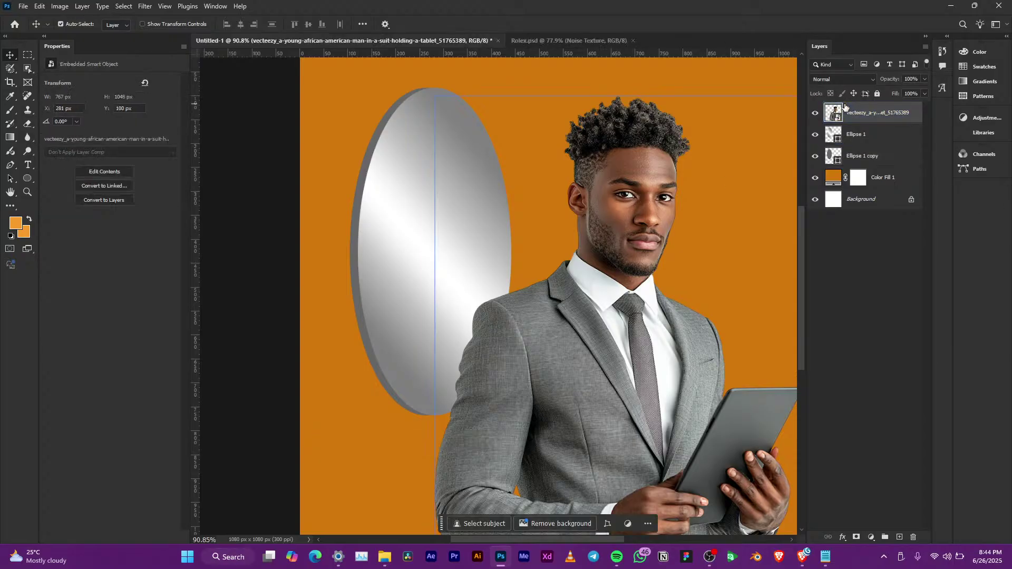
alt+scroll(567, 285, down, 2)
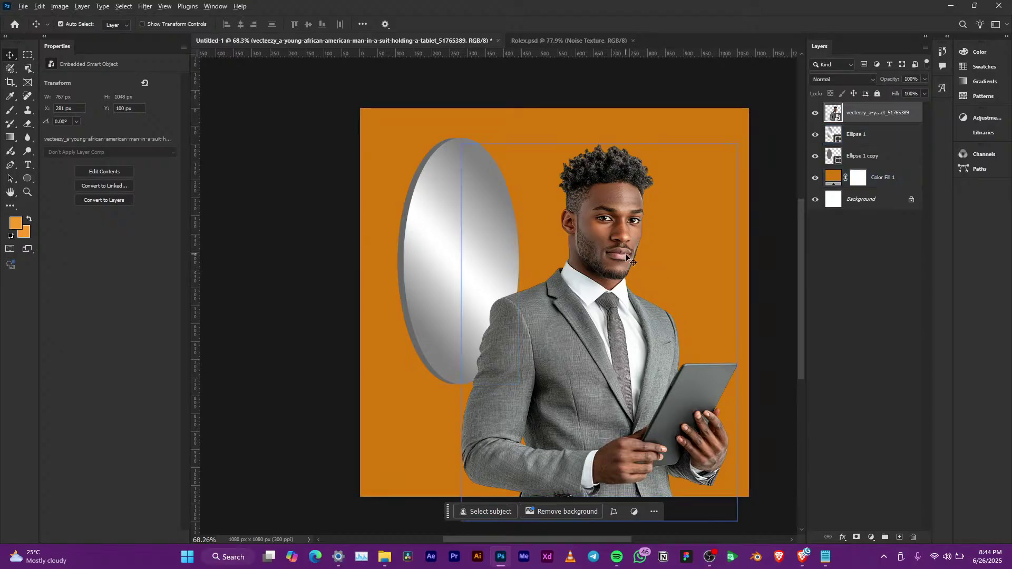
alt+scroll(625, 257, up, 1)
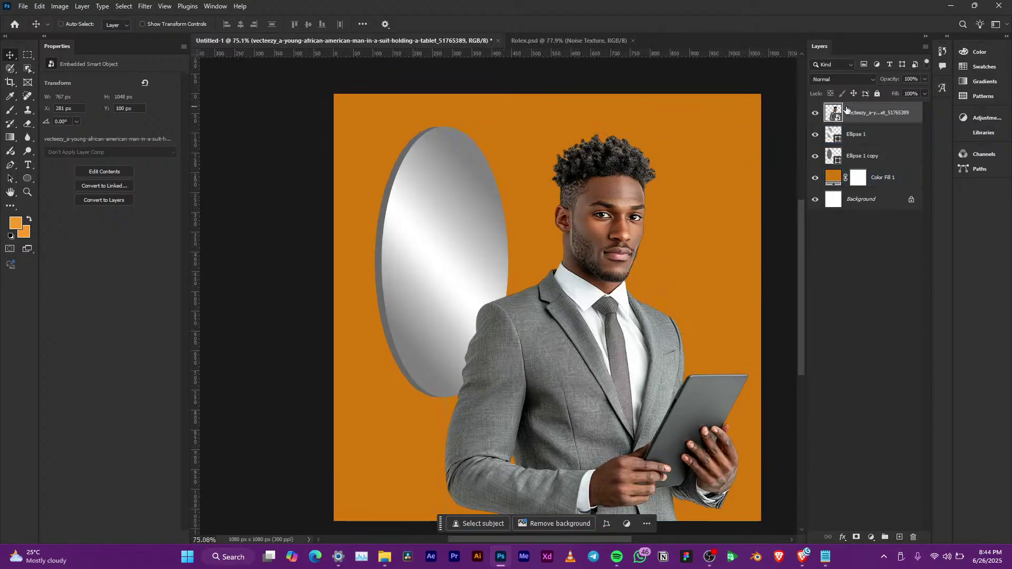
key(ctrl+j)
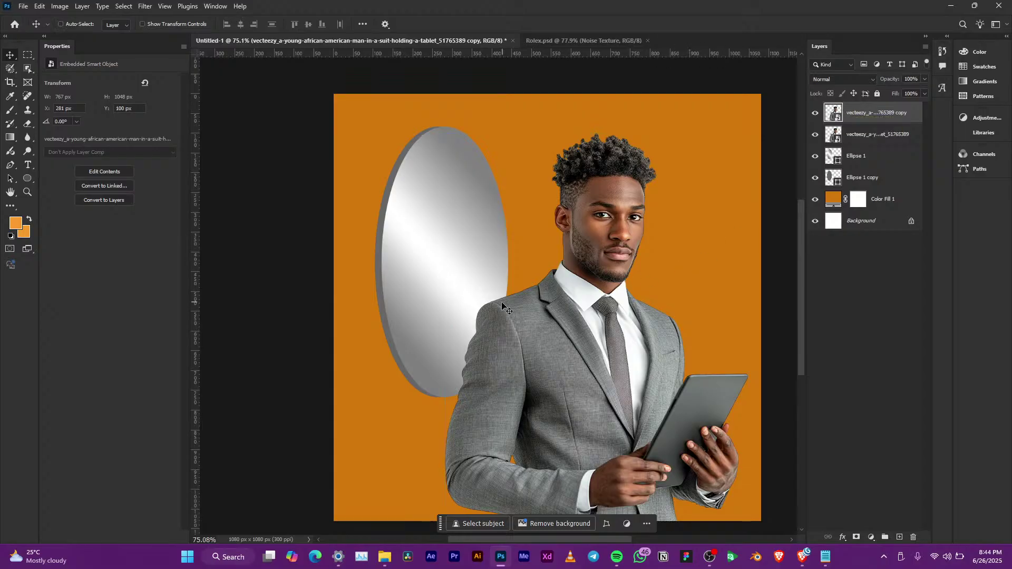
key(ctrl+t)
drag(621, 357, 504, 360)
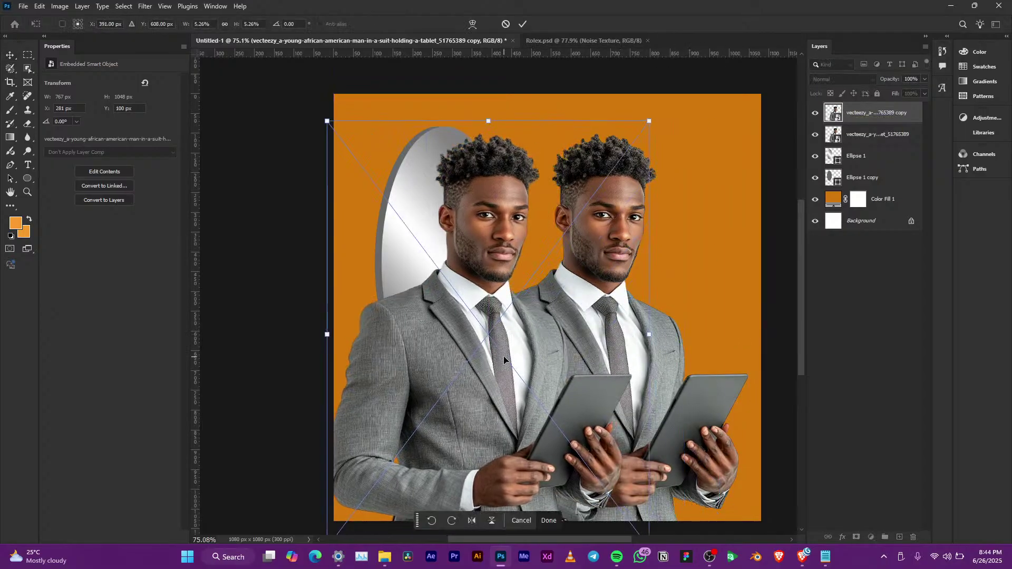
right_click(486, 331)
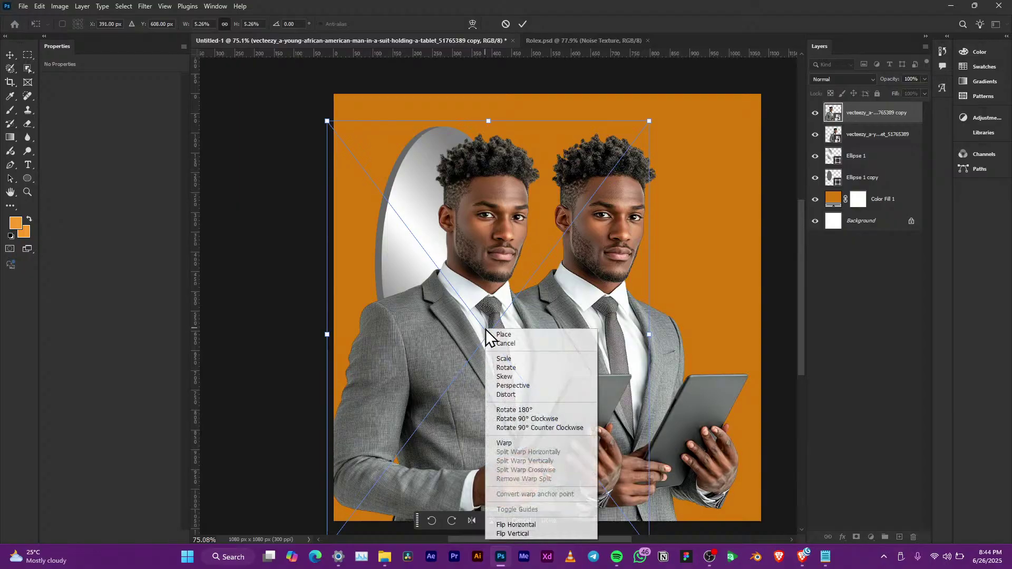
click(544, 526)
drag(571, 416, 435, 404)
click(523, 23)
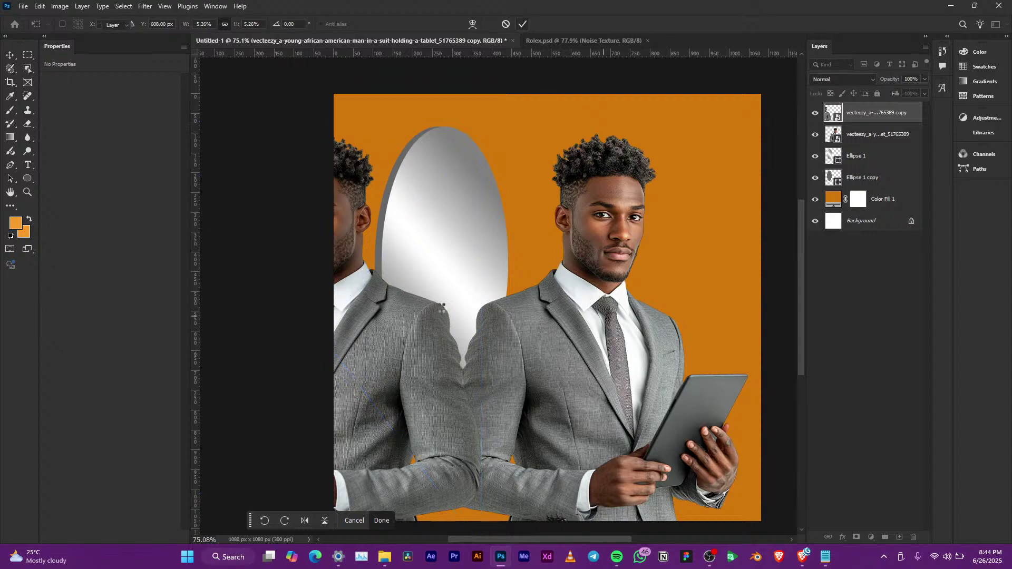
scroll(416, 341, up, 1)
drag(415, 342, 408, 342)
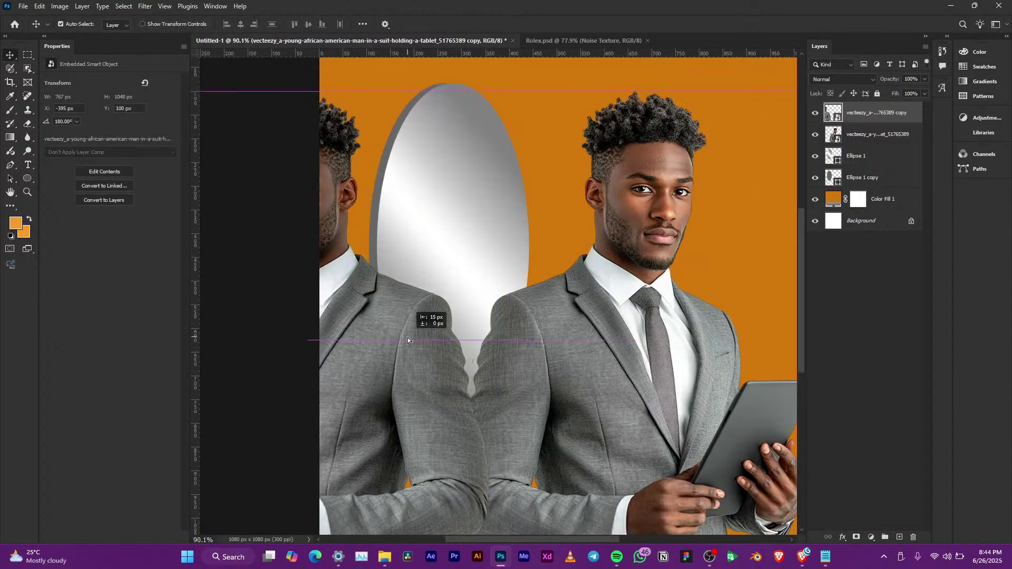
Step: Stack the flipped man copy directly above Ellipse 1 and clip it to that ellipse with a clipping mask
click(444, 266)
drag(858, 116, 857, 141)
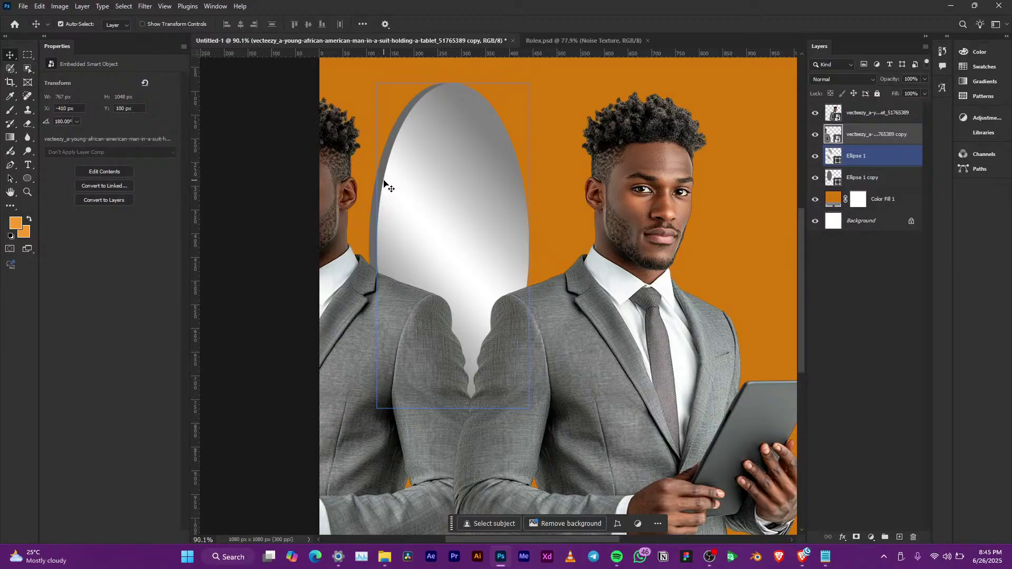
right_click(887, 139)
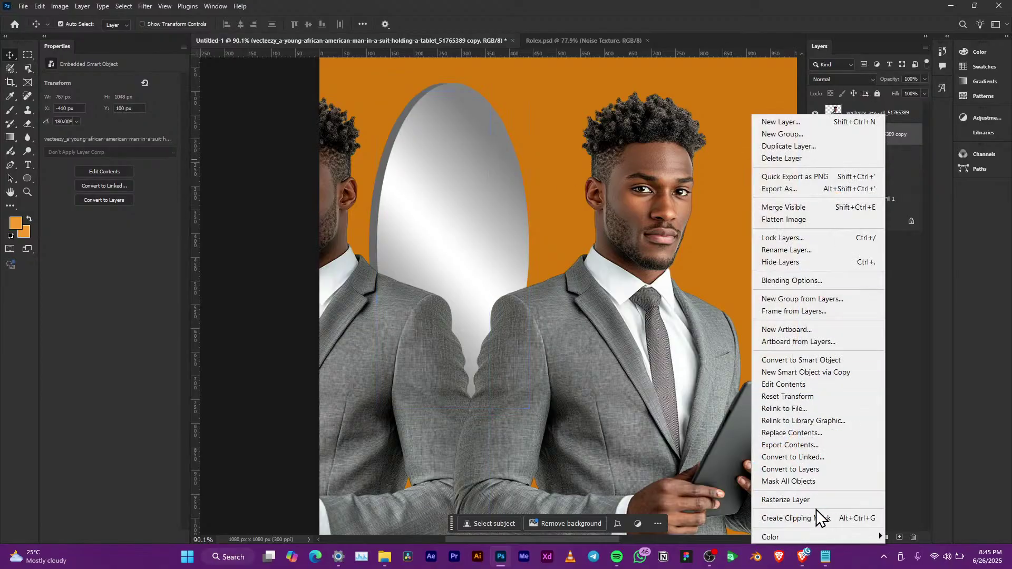
click(814, 520)
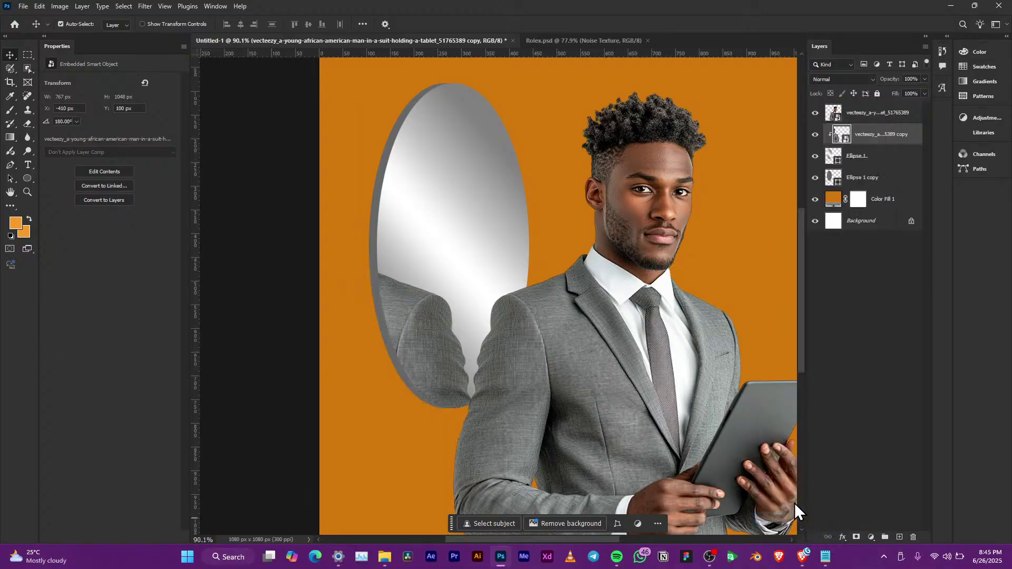
Step: Shift the clipped reflection inside the mirror further left to X -434 px
scroll(438, 365, down, 4)
scroll(501, 357, down, 1)
scroll(416, 324, up, 4)
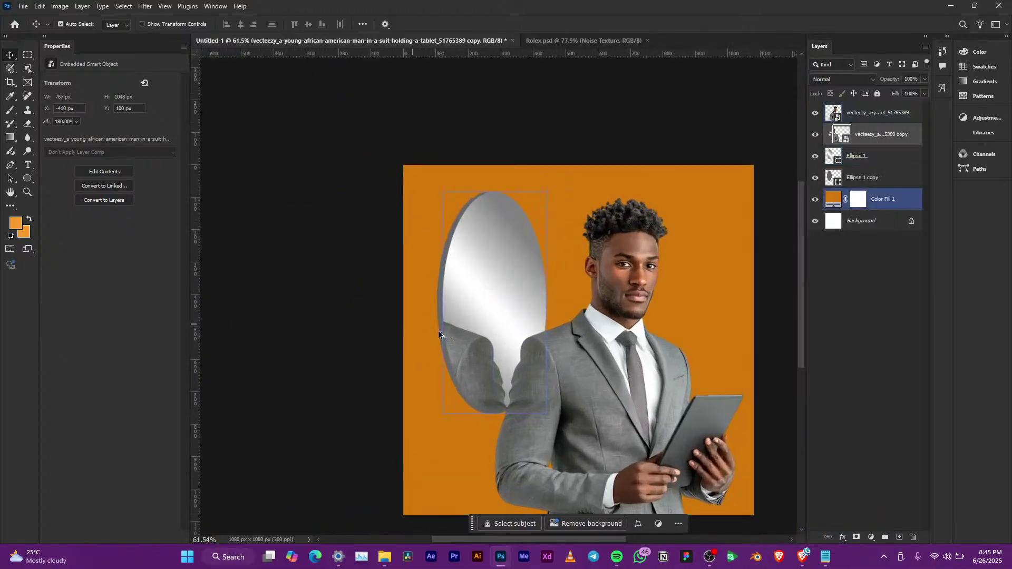
drag(479, 362, 469, 362)
scroll(644, 331, down, 4)
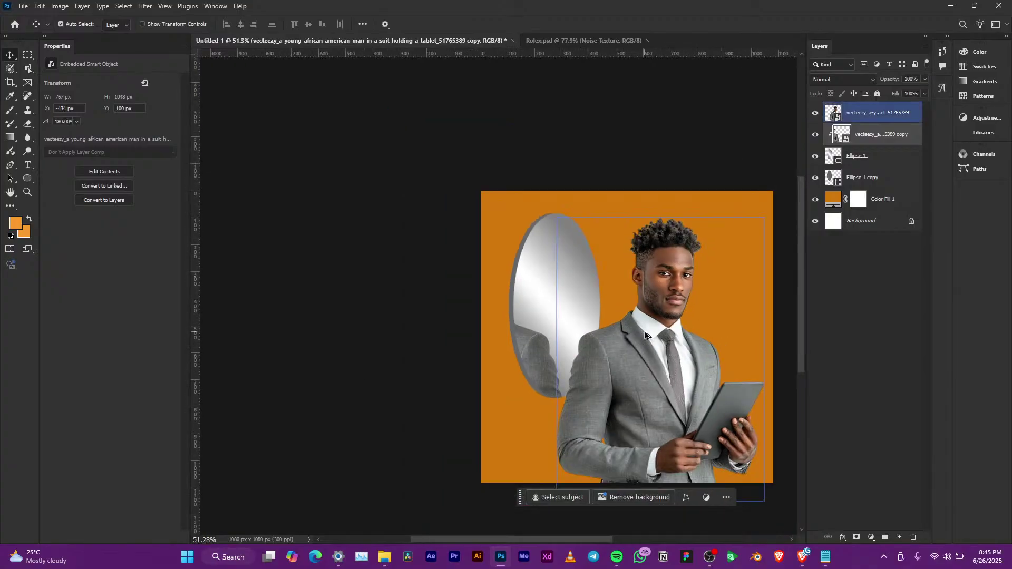
Step: Move the man and his clipped reflection together about 32 px right so the tablet meets the canvas's right edge
click(586, 333)
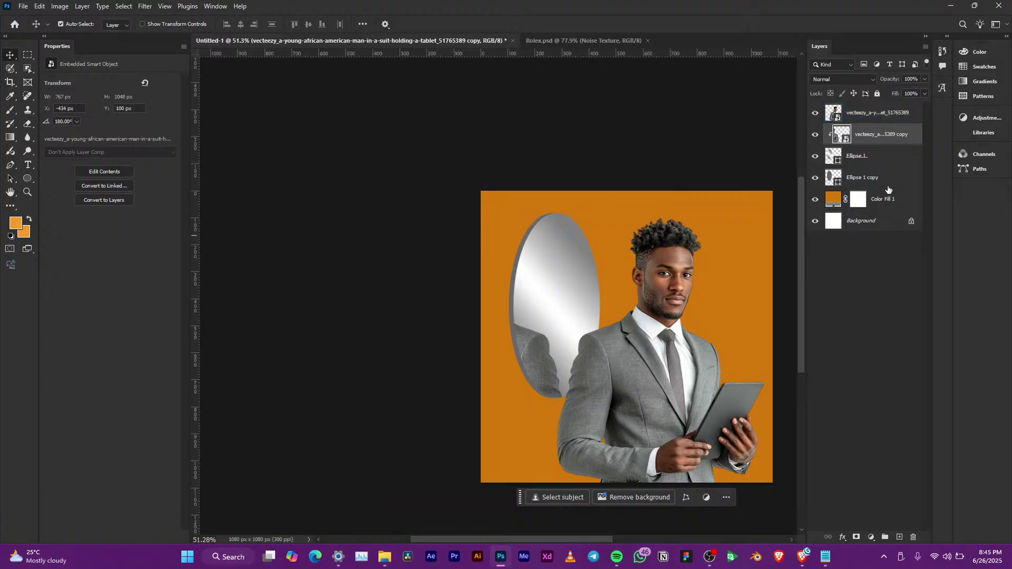
ctrl+click(884, 118)
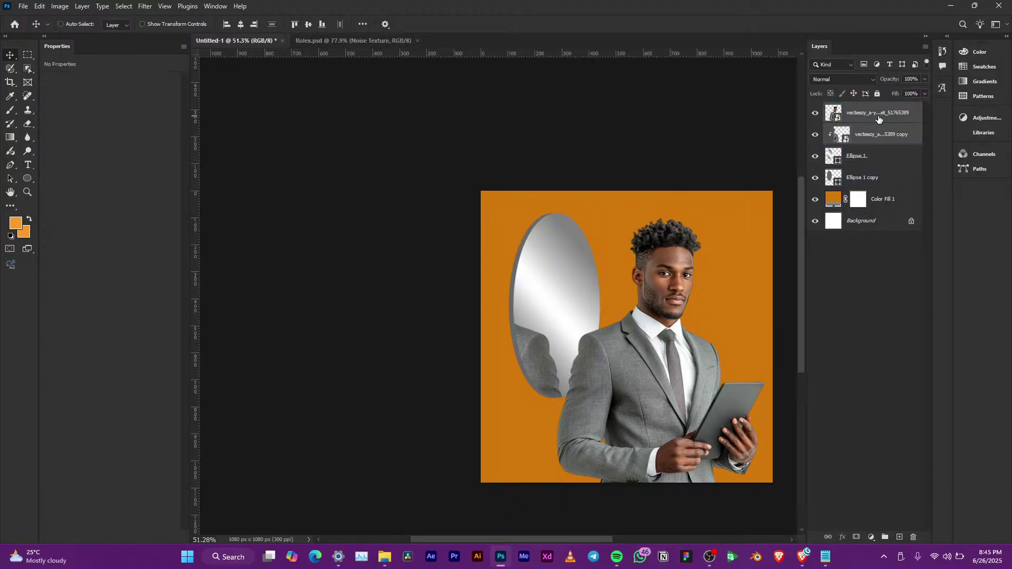
click(867, 136)
ctrl+click(865, 114)
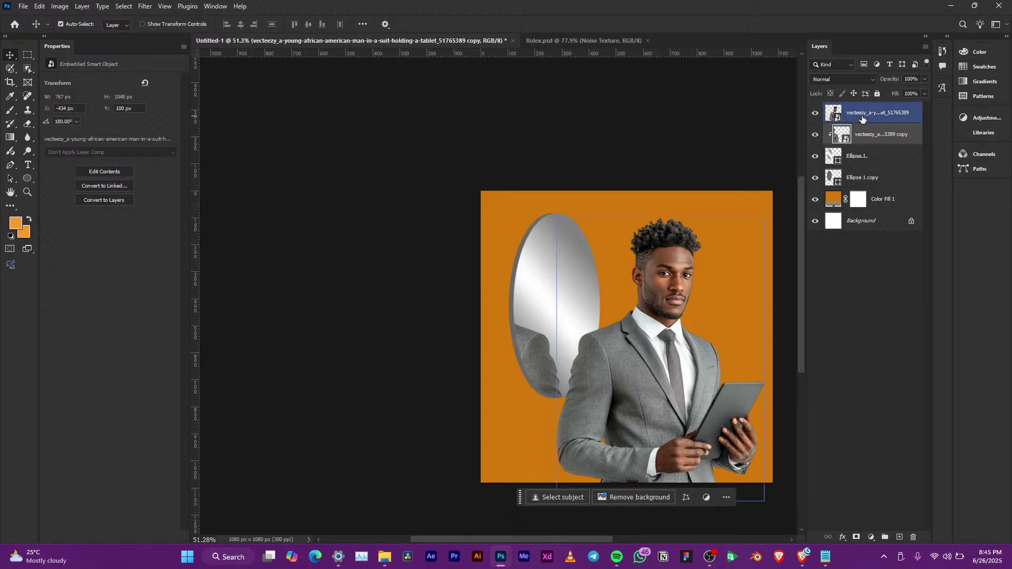
key(ctrl+t)
mouse_move(632, 377)
mouse_down()
mouse_move(706, 371)
mouse_move(630, 371)
mouse_move(638, 379)
mouse_up()
click(522, 23)
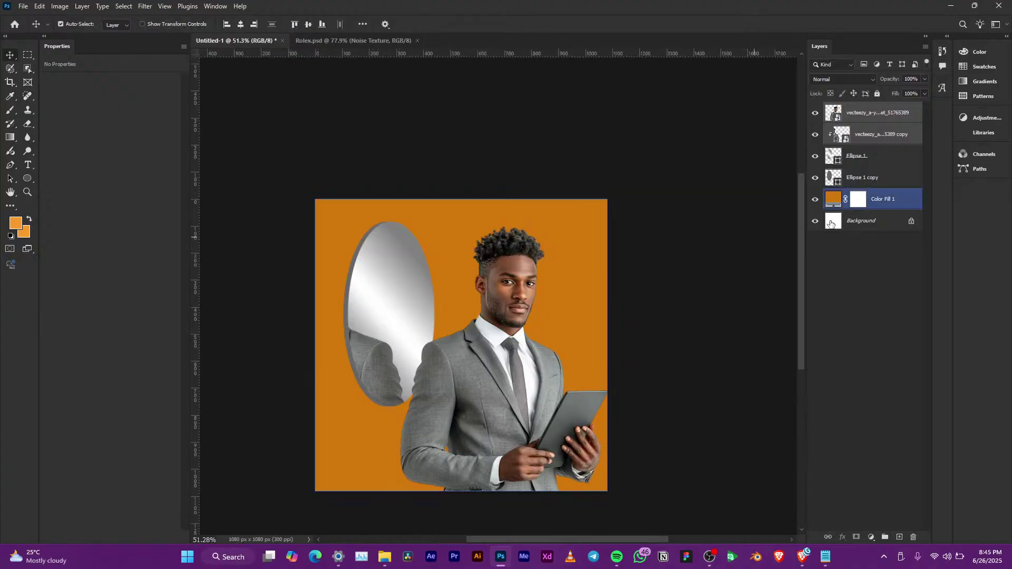
Step: Duplicate both mirror ellipses, Ellipse 1 and Ellipse 1 copy, to the top of the layer stack
click(862, 177)
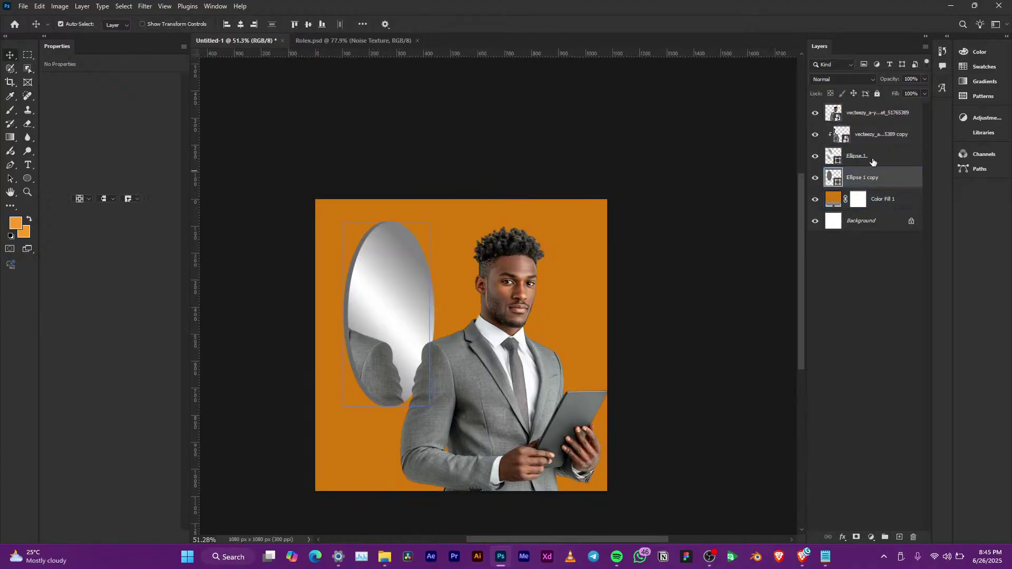
shift+click(878, 158)
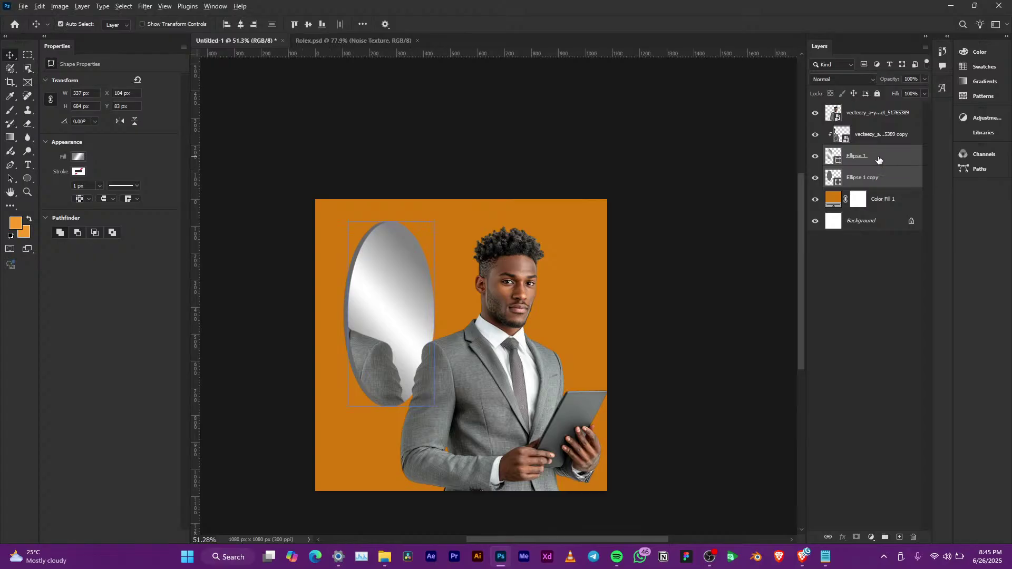
drag(881, 159, 879, 109)
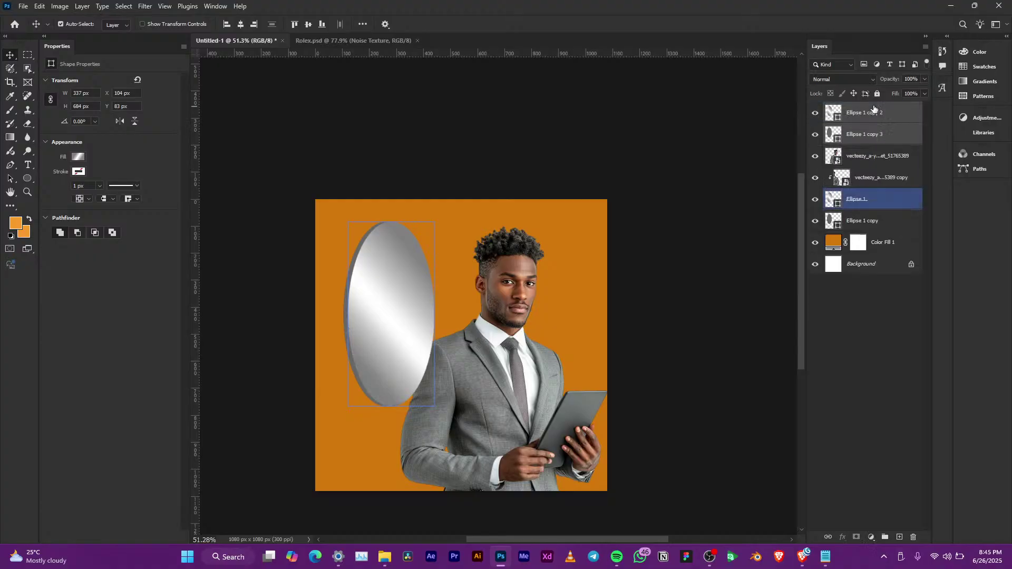
Step: Place the duplicated ellipses, flipped horizontally, at the canvas's right edge at X 821 px and stack them just above the orange fill
key(ctrl+t)
drag(387, 295, 585, 312)
right_click(579, 293)
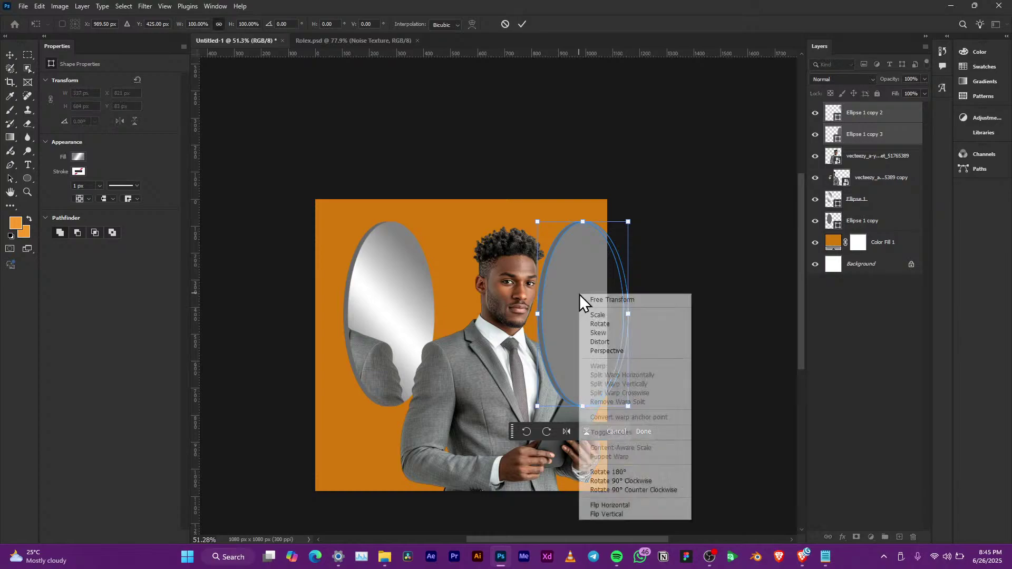
click(635, 506)
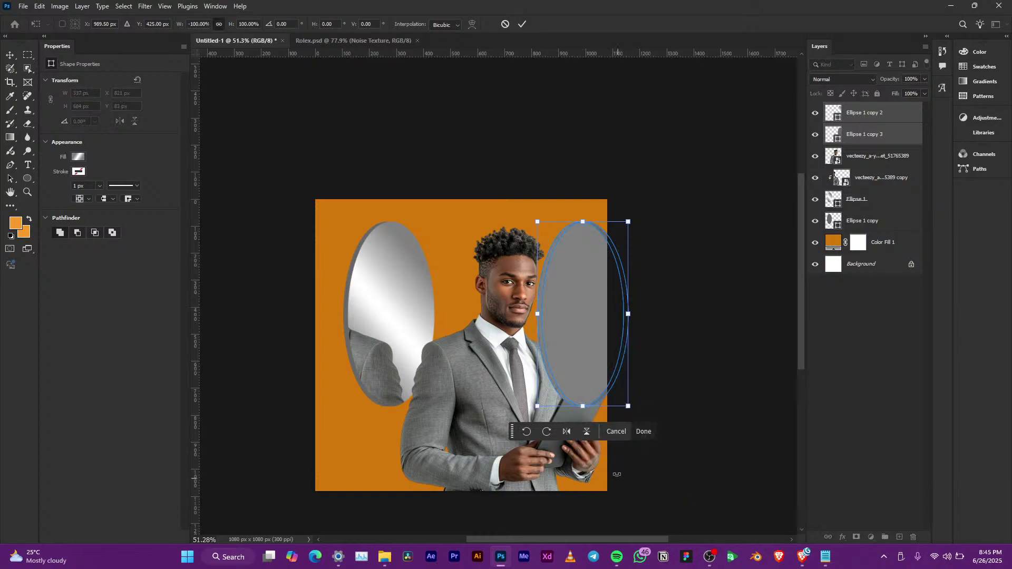
click(524, 24)
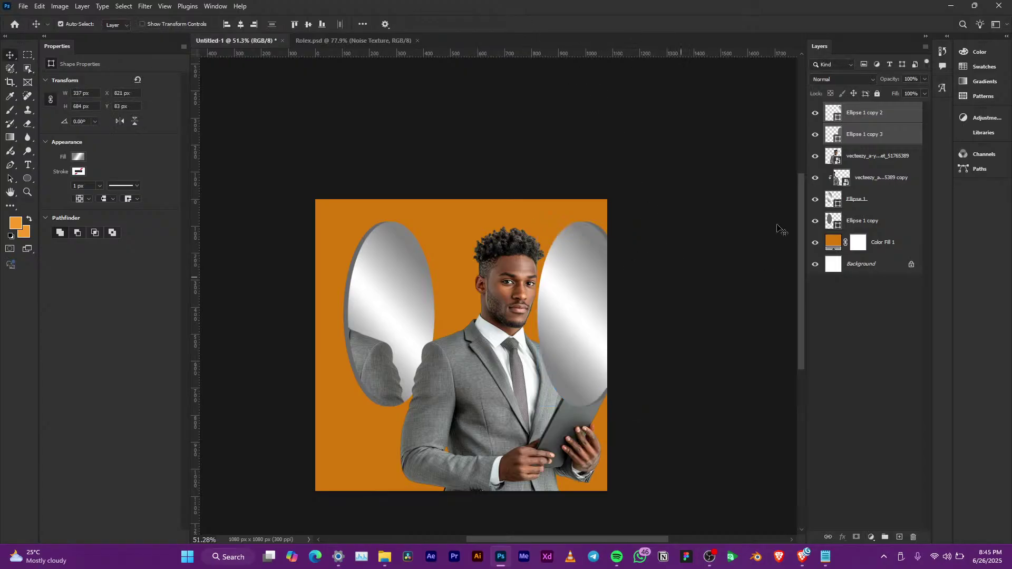
drag(866, 137, 857, 228)
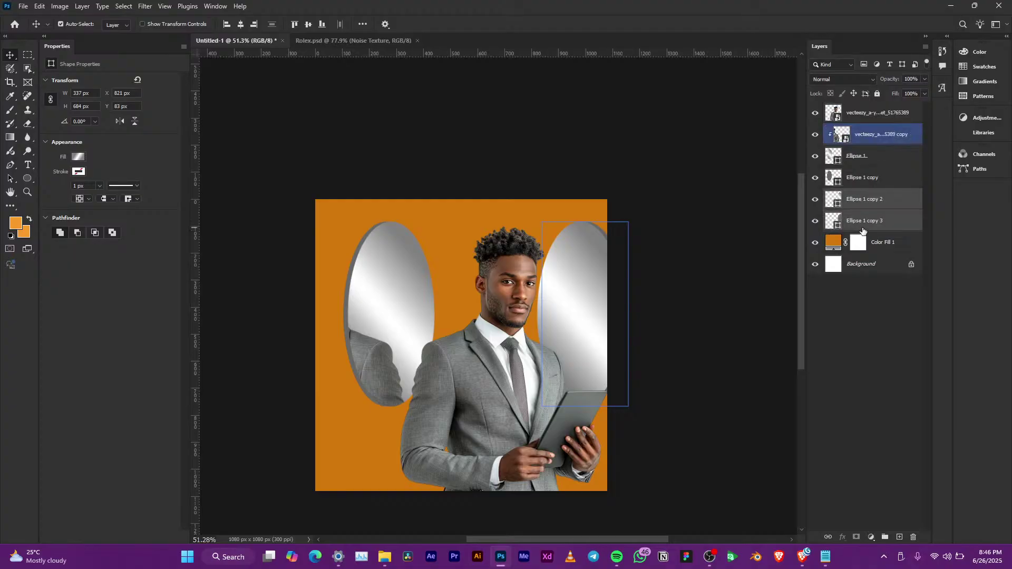
Step: Duplicate the man, stack the copy directly above Ellipse 1 copy 2 and move it right to X 577 px over the right mirror
click(518, 286)
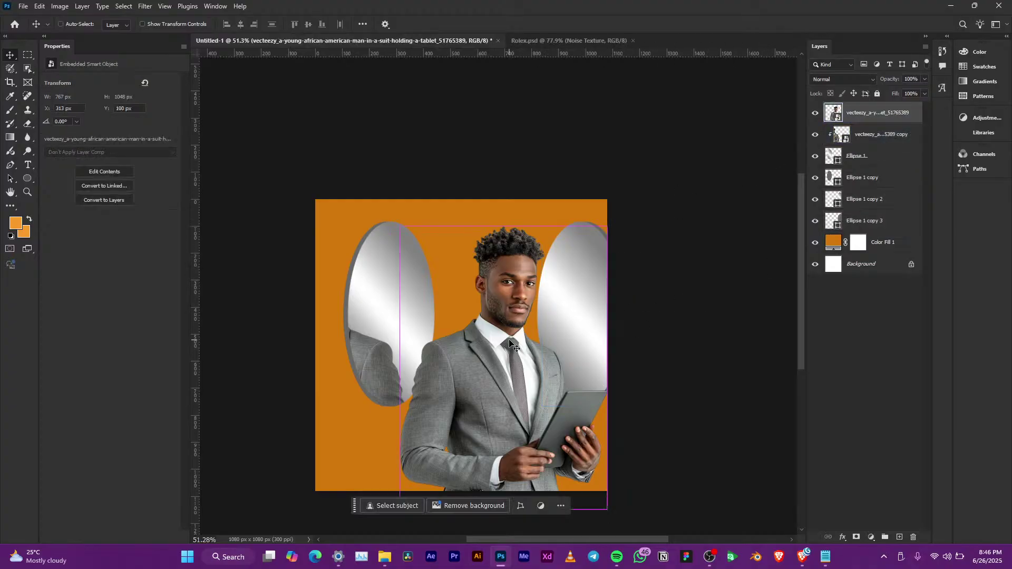
key(ctrl+j)
drag(878, 156, 882, 208)
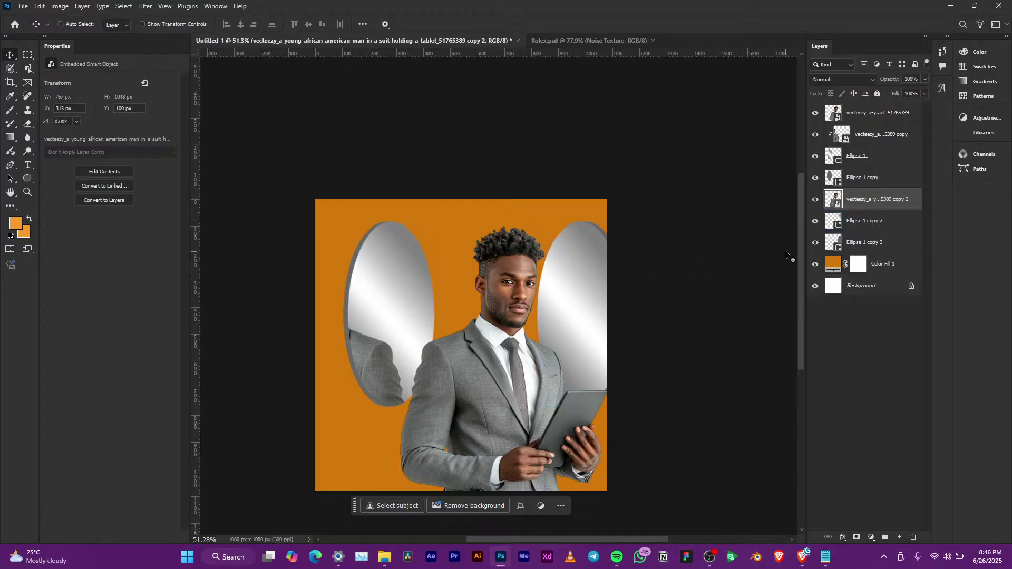
key(ctrl+t)
drag(488, 370, 559, 372)
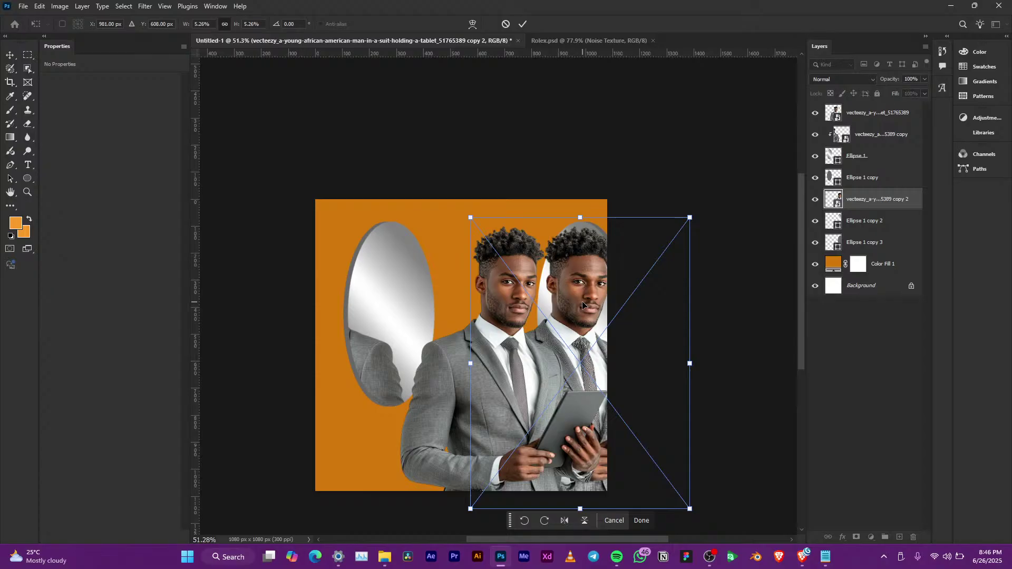
key(Return)
Step: Clip the duplicated man layer, copy 2, to the Ellipse 1 copy 2 mirror with a clipping mask
right_click(890, 203)
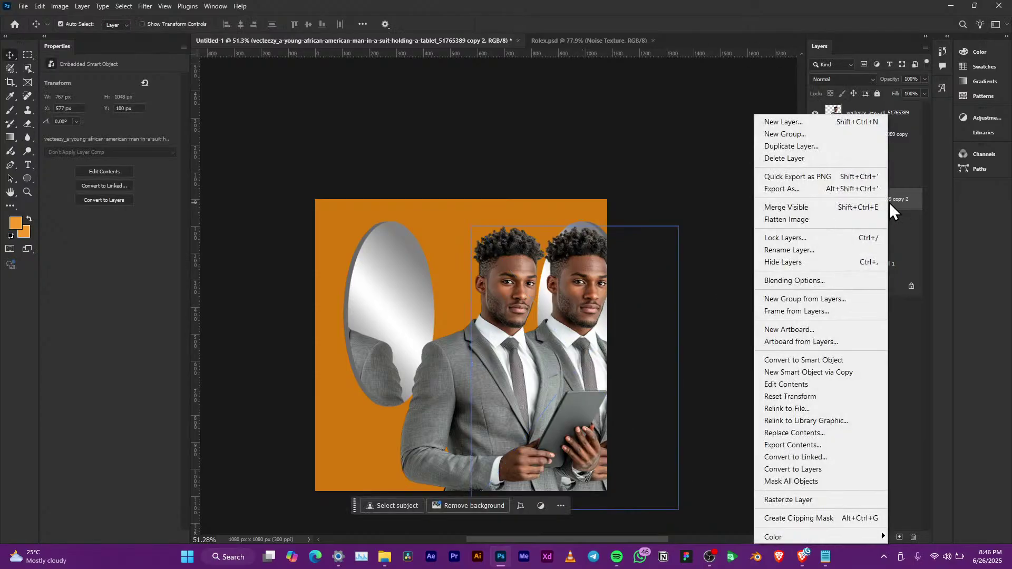
click(826, 517)
click(452, 301)
click(576, 293)
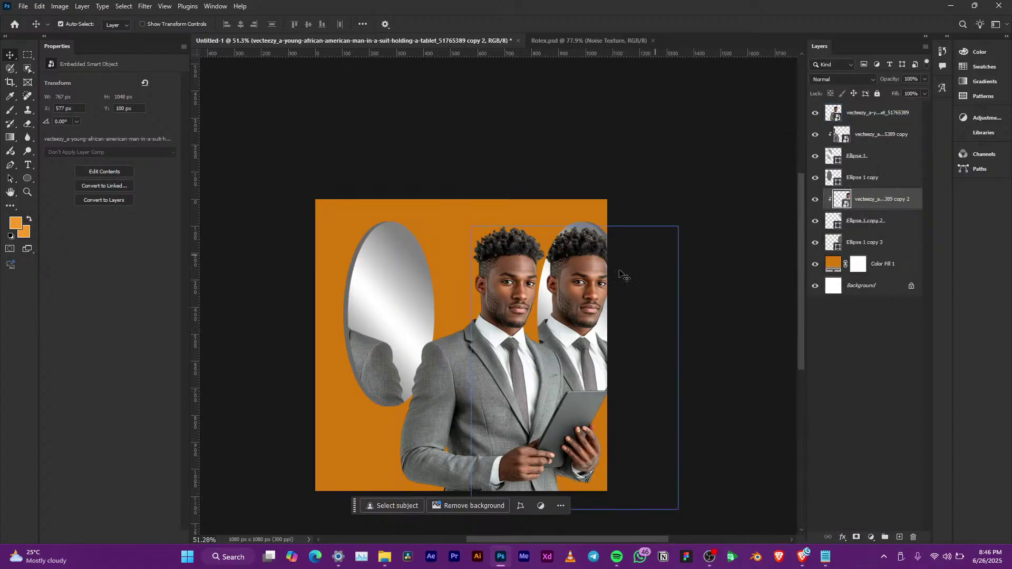
Step: Flip the clipped reflection in the right mirror horizontally and move it right to X 673 px
key(ctrl)
key(ctrl+t)
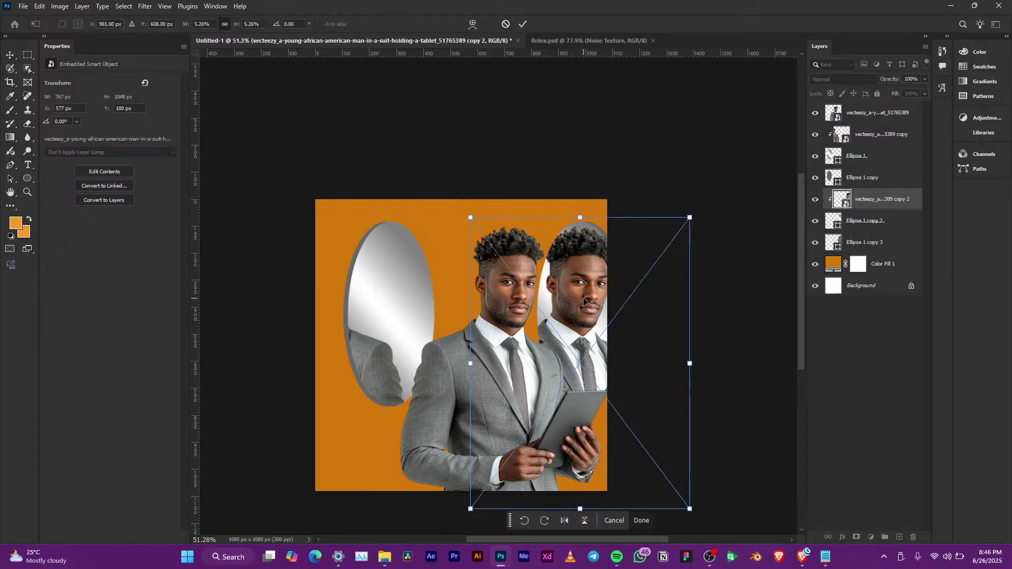
right_click(584, 300)
click(632, 498)
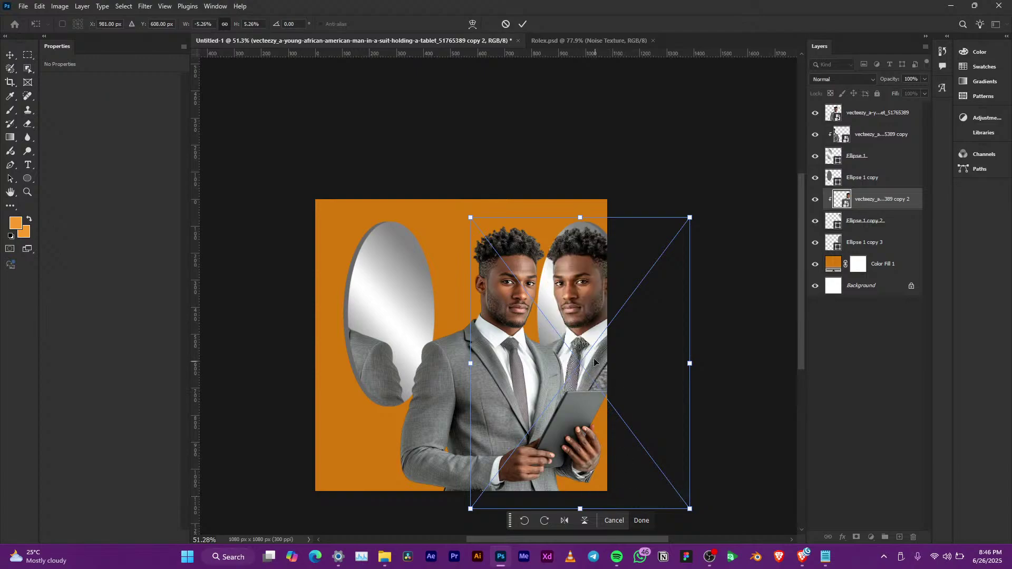
drag(573, 318, 590, 317)
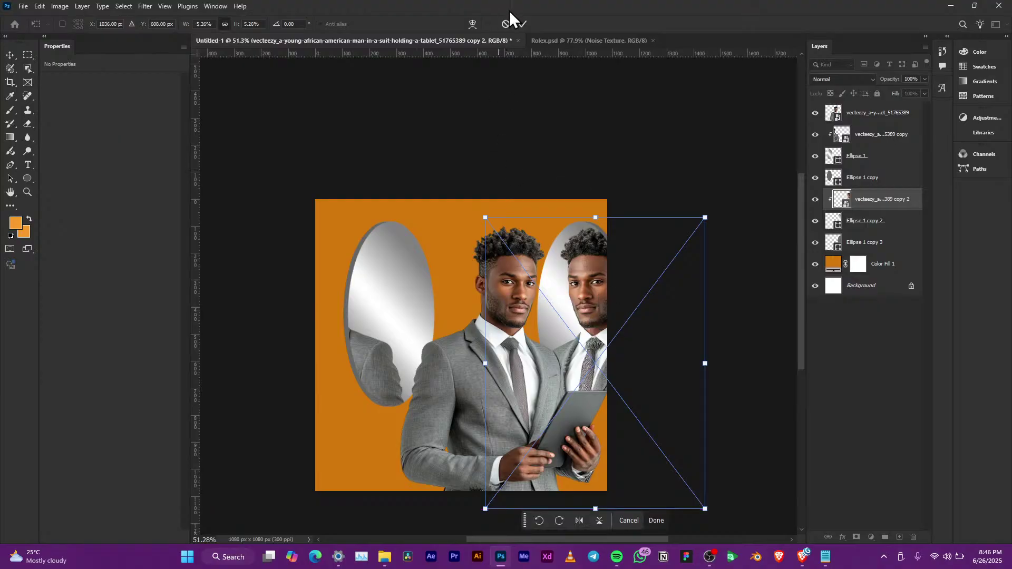
click(522, 24)
scroll(587, 247, down, 2)
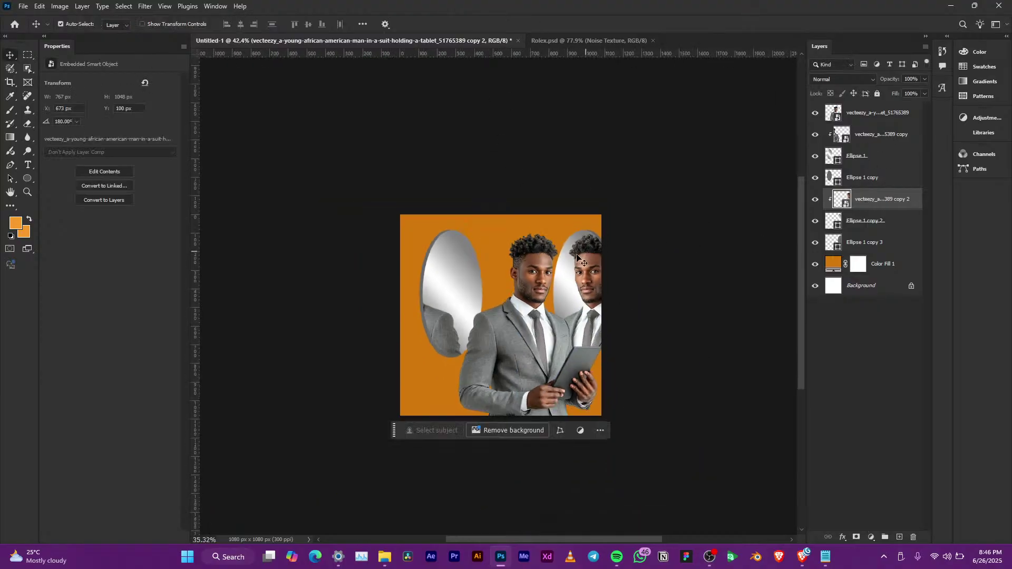
Step: Move the man, all the mirror ellipses and both reflections together about 116 px left on the canvas
click(885, 242)
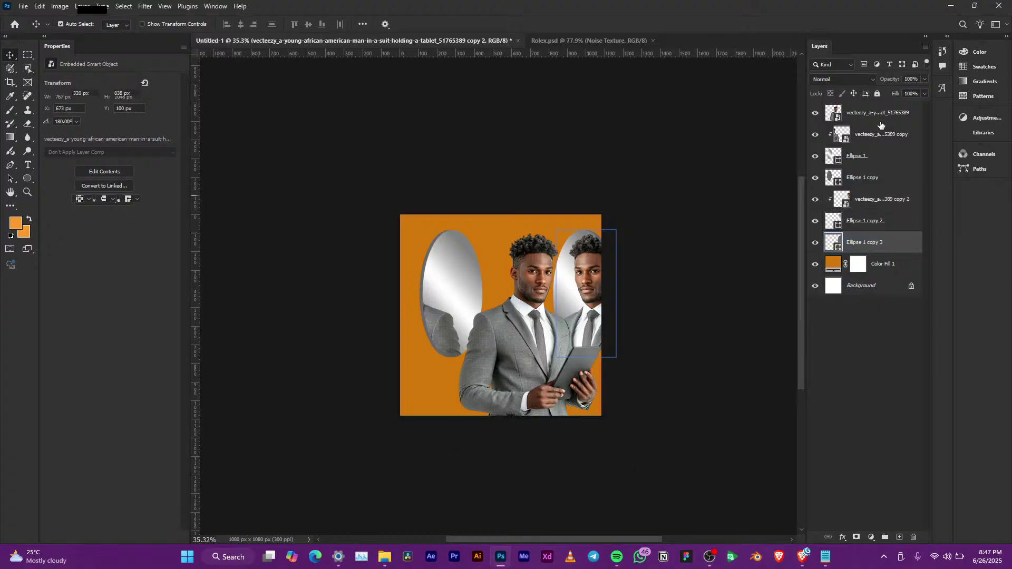
shift+click(878, 114)
key(ctrl+t)
scroll(549, 308, up, 3)
drag(591, 308, 549, 309)
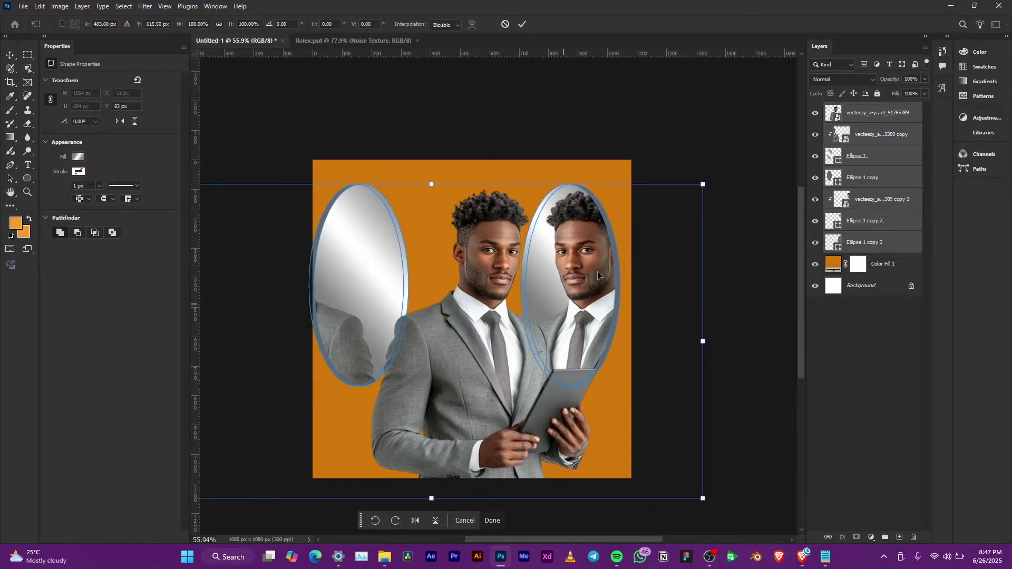
click(522, 24)
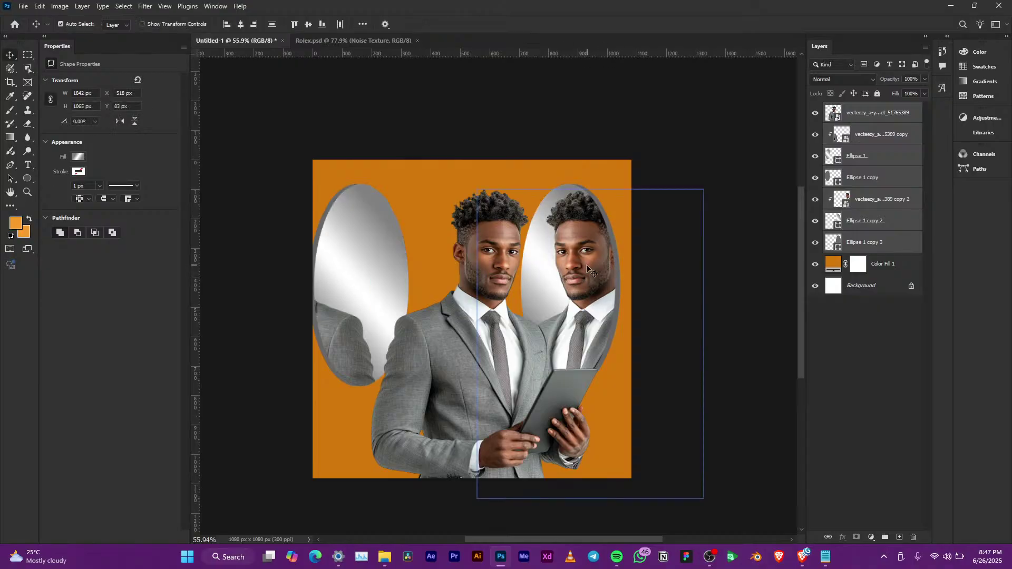
Step: Move only the clipped reflection in the right mirror right to X 679 px, so the mirror's edge cuts through the face
click(893, 205)
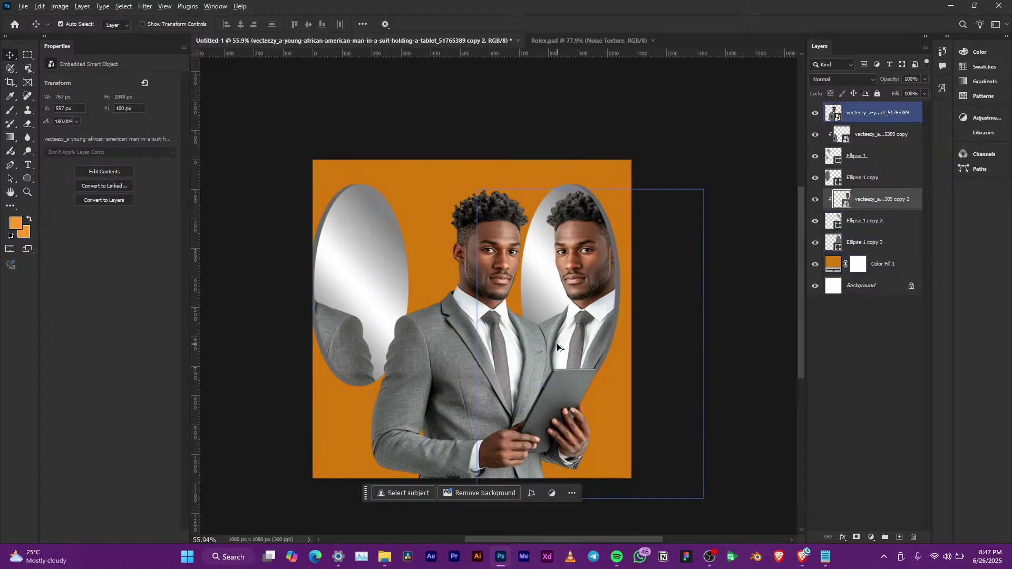
scroll(557, 343, up, 3)
scroll(524, 328, up, 2)
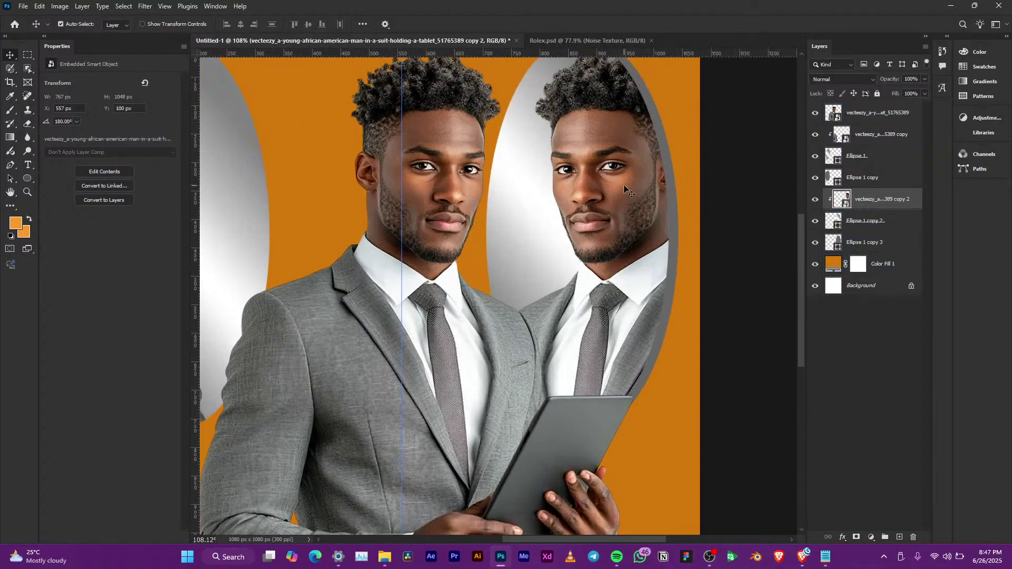
key(ctrl+t)
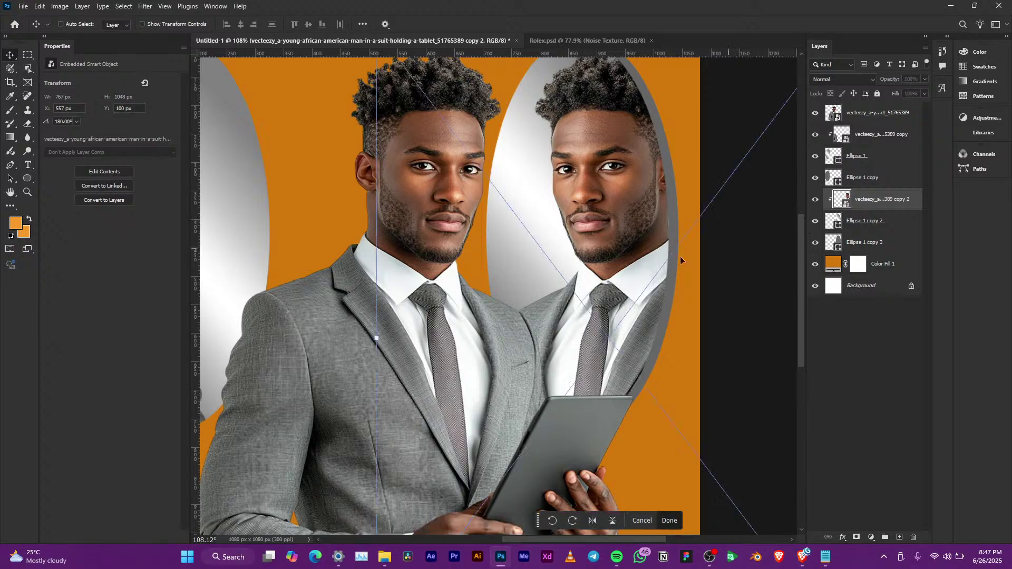
drag(579, 309, 647, 315)
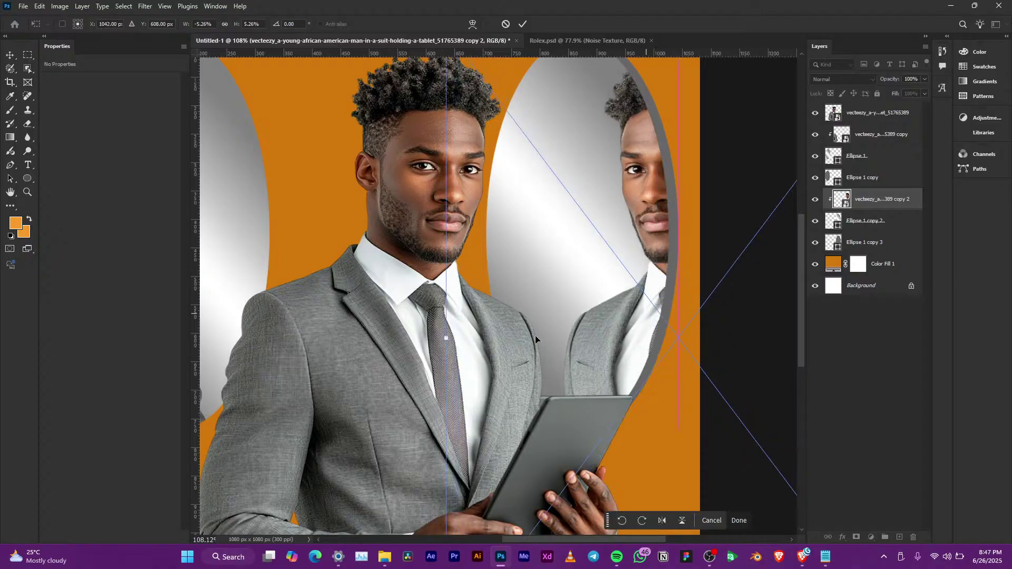
click(525, 24)
scroll(589, 240, down, 5)
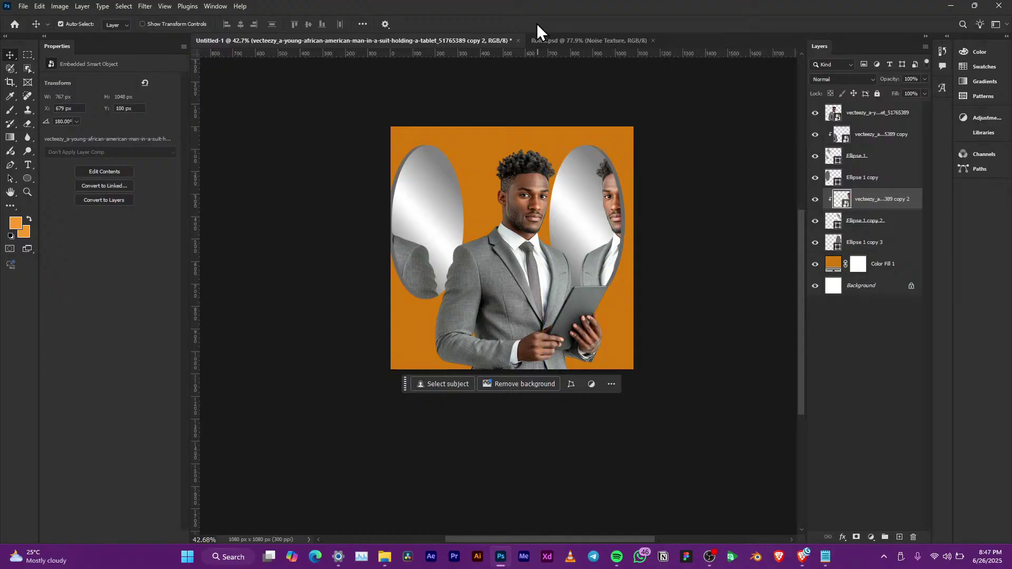
Step: Switch to Rolex.psd and examine how the mirror pieces around the watch are shaped and reflect it
click(567, 38)
scroll(580, 368, down, 5)
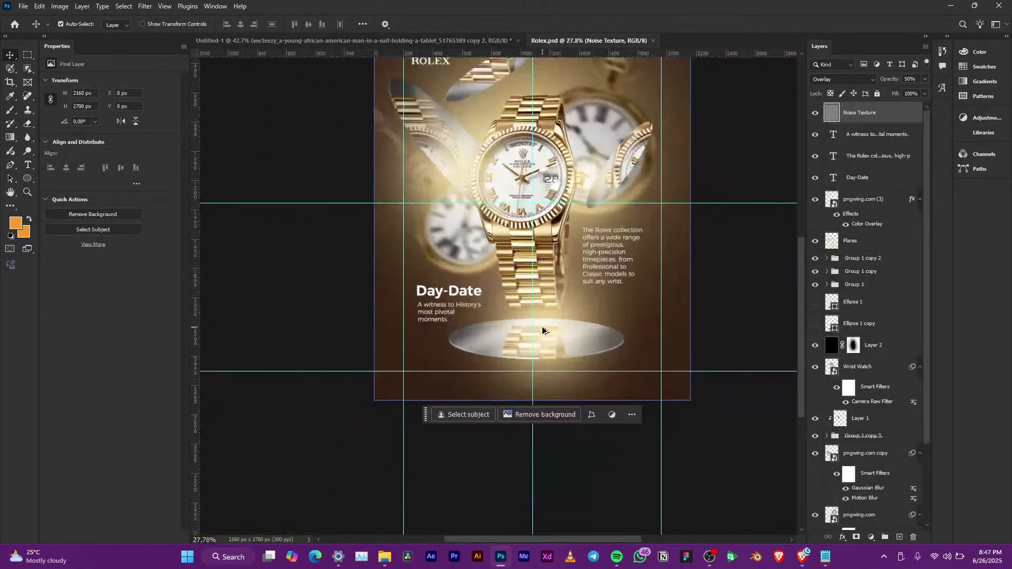
scroll(609, 157, up, 8)
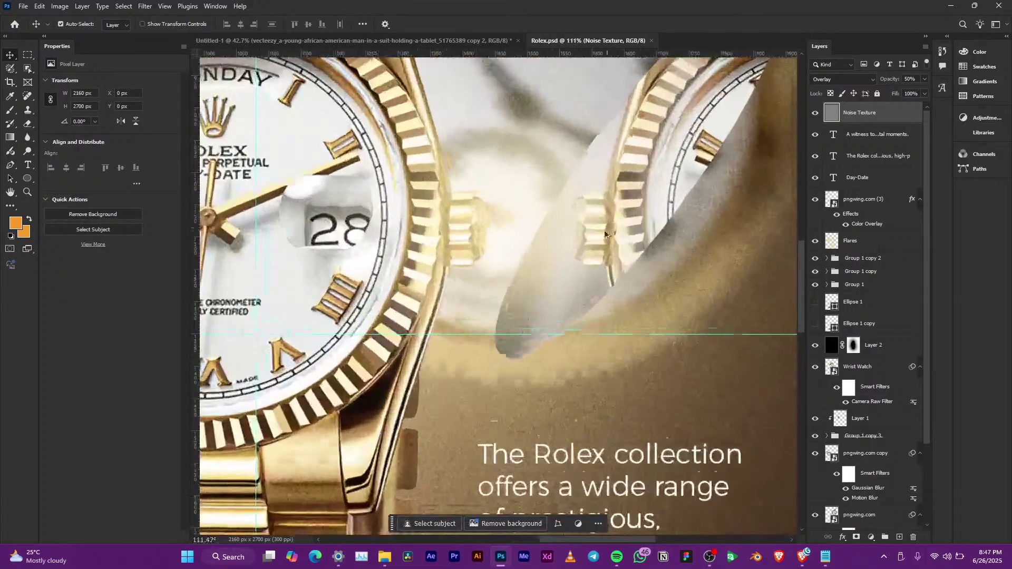
drag(549, 251, 561, 295)
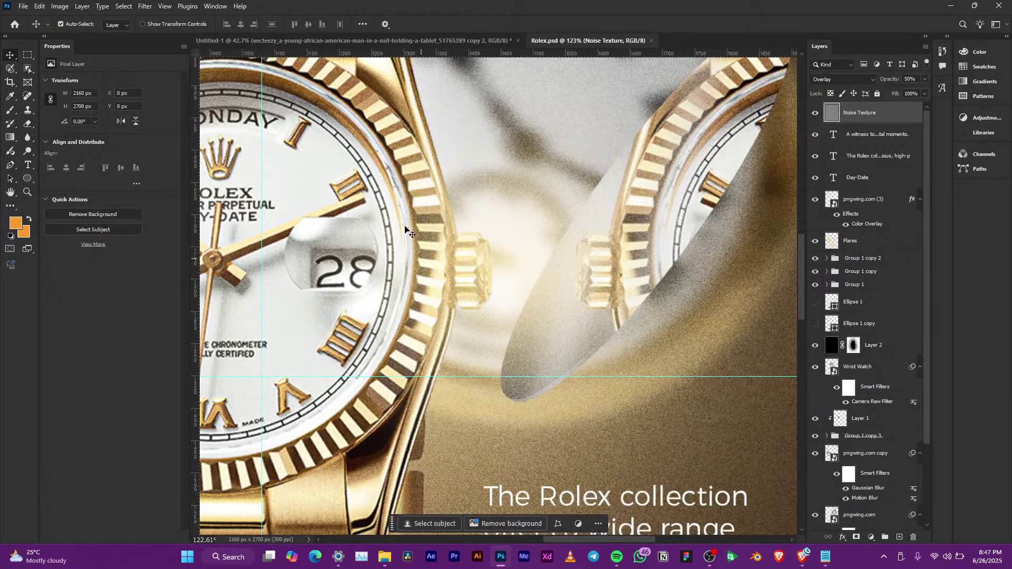
scroll(456, 246, down, 3)
scroll(457, 247, down, 4)
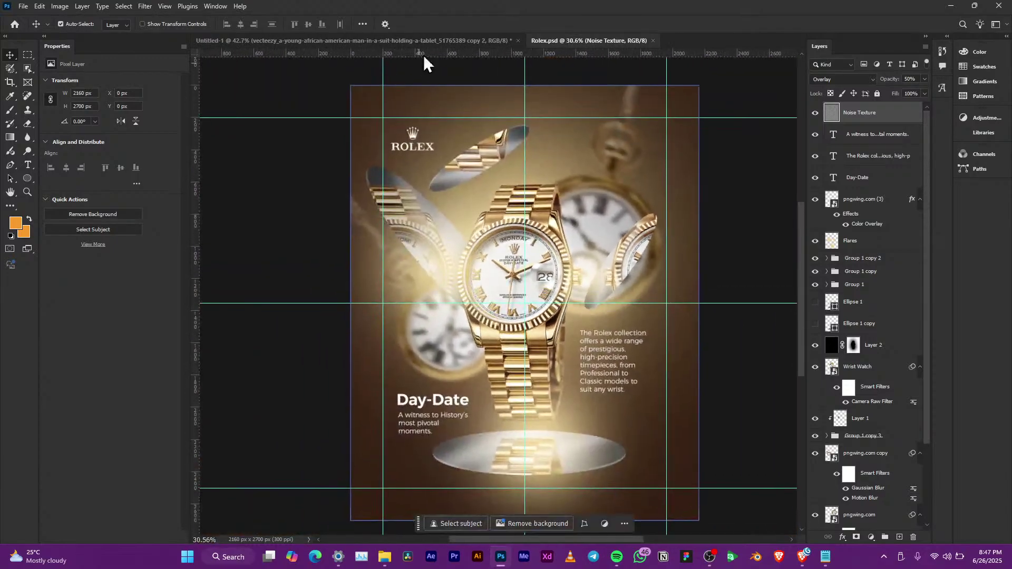
Step: Return to the Untitled-1 document and delete all four mirror ellipses and both clipped reflections, keeping the man and the orange fill
click(428, 40)
scroll(527, 202, up, 2)
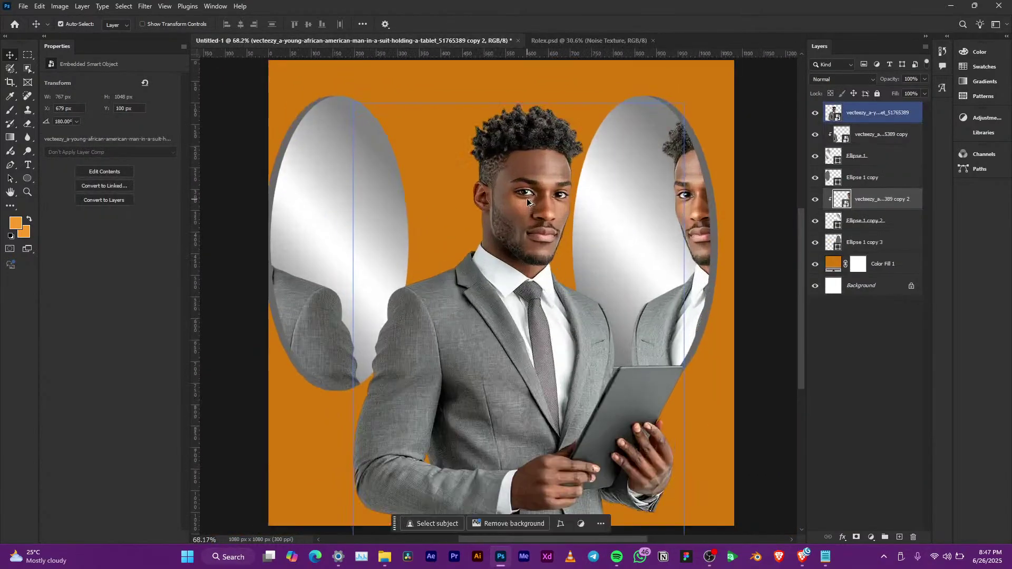
scroll(528, 202, up, 1)
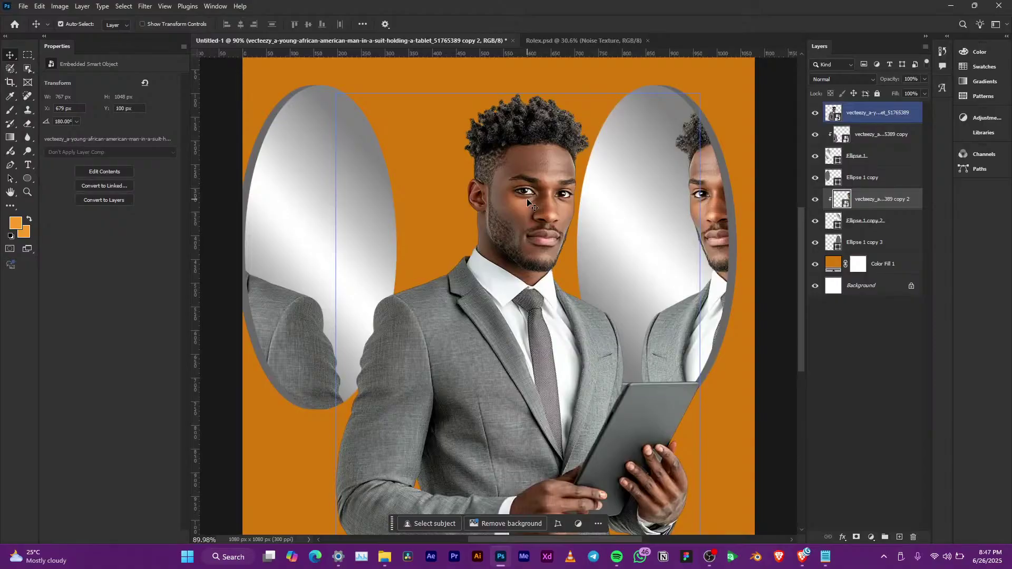
click(887, 135)
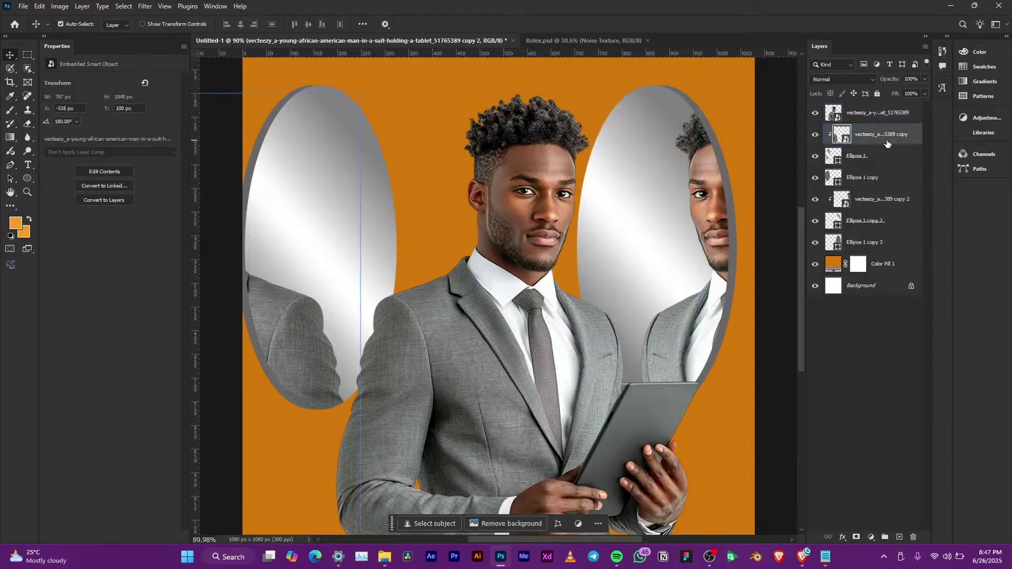
click(865, 220)
click(857, 156)
click(861, 244)
key(shift+alt+period)
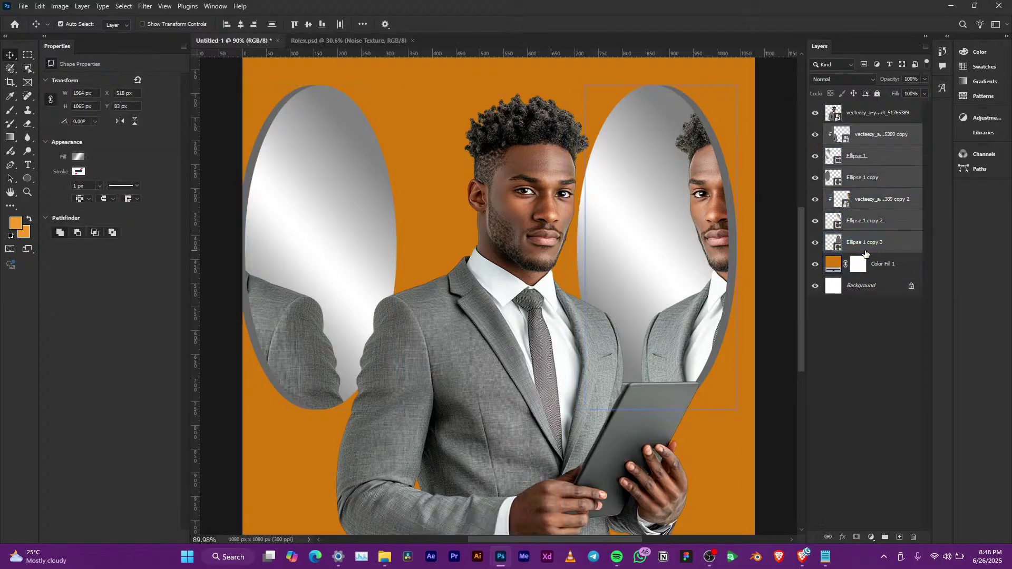
key(Delete)
scroll(623, 277, down, 3)
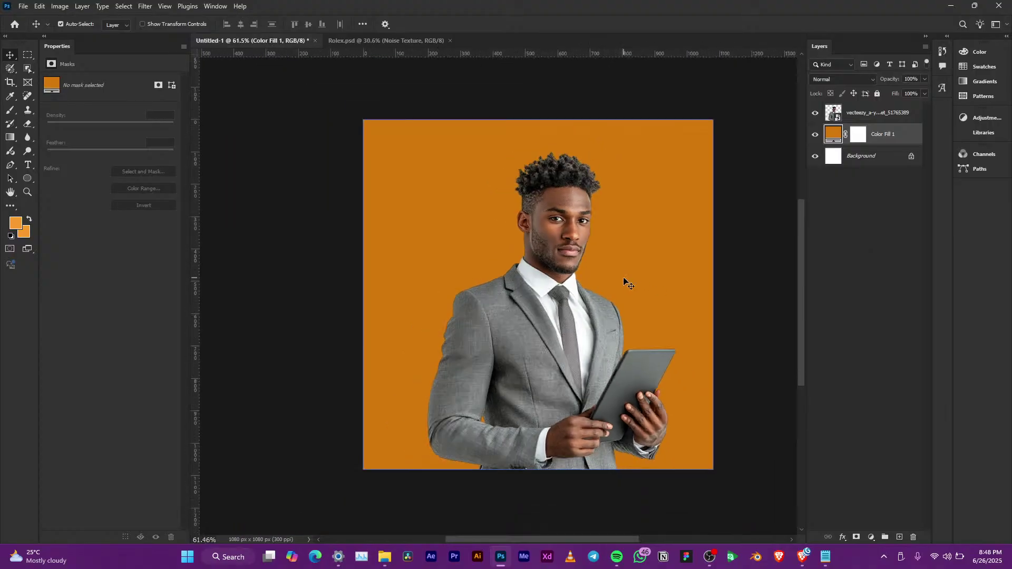
Step: Draw a closed, jagged ten-point Pen path about 148 × 256 px, shaped like a mirror shard, on the orange area beside the man's head
scroll(501, 209, up, 2)
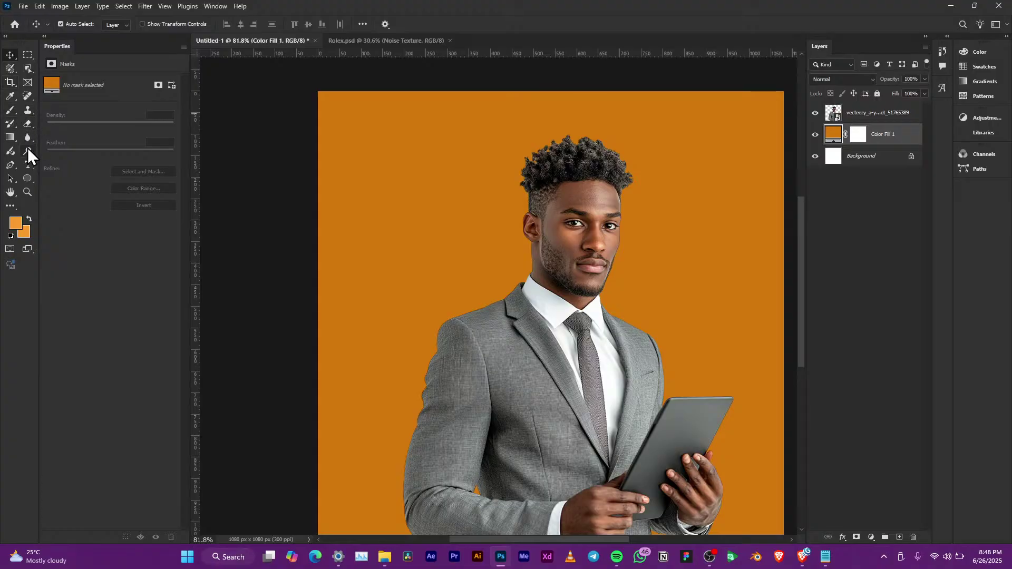
key(p)
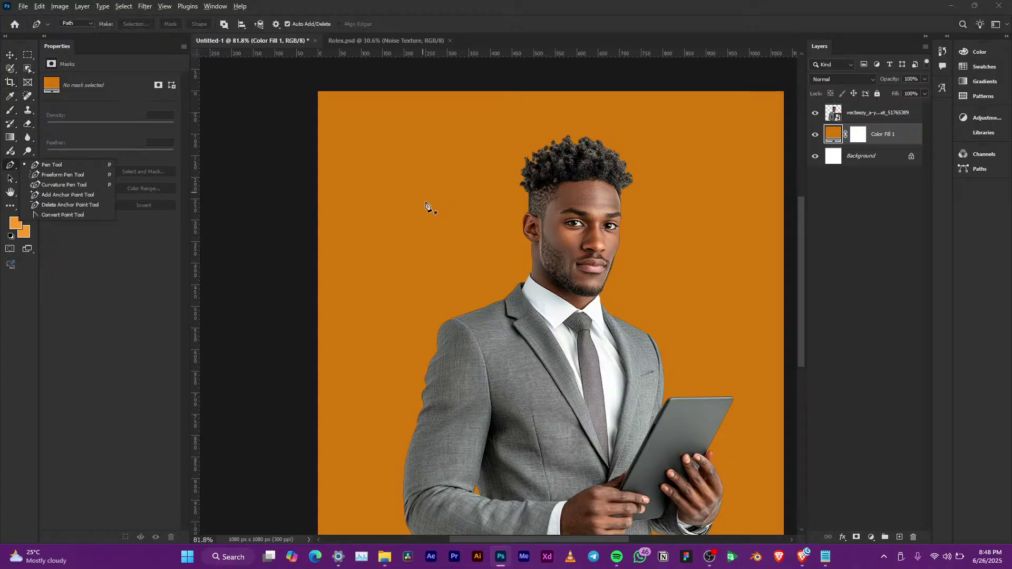
scroll(429, 198, up, 2)
drag(415, 182, 420, 180)
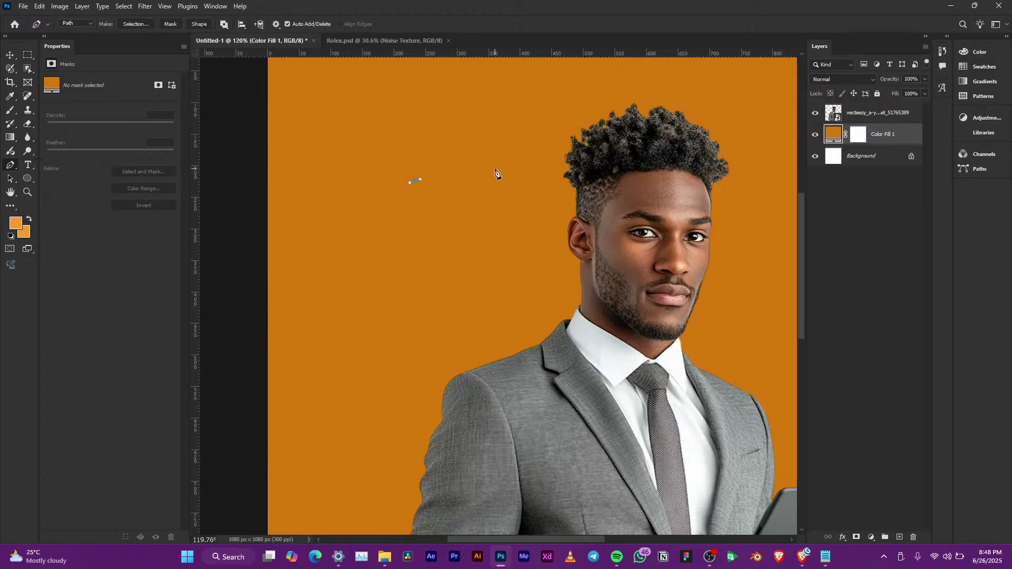
drag(486, 170, 507, 185)
click(509, 209)
click(484, 243)
click(496, 255)
click(489, 269)
click(477, 286)
click(455, 327)
click(447, 331)
click(416, 181)
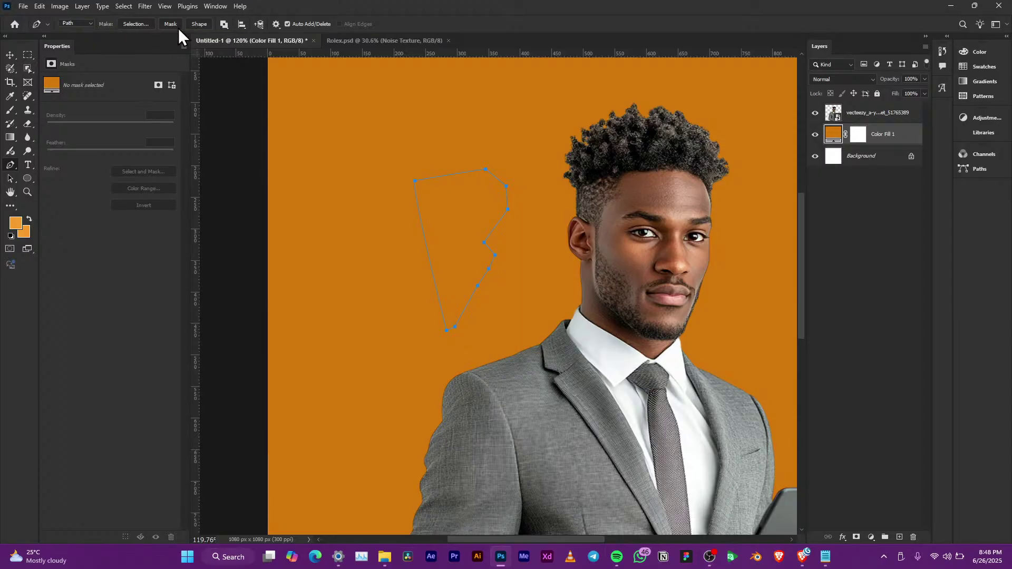
Step: Convert the shard path to a shape layer and move it about 72 px right, closer to the man's face
click(207, 24)
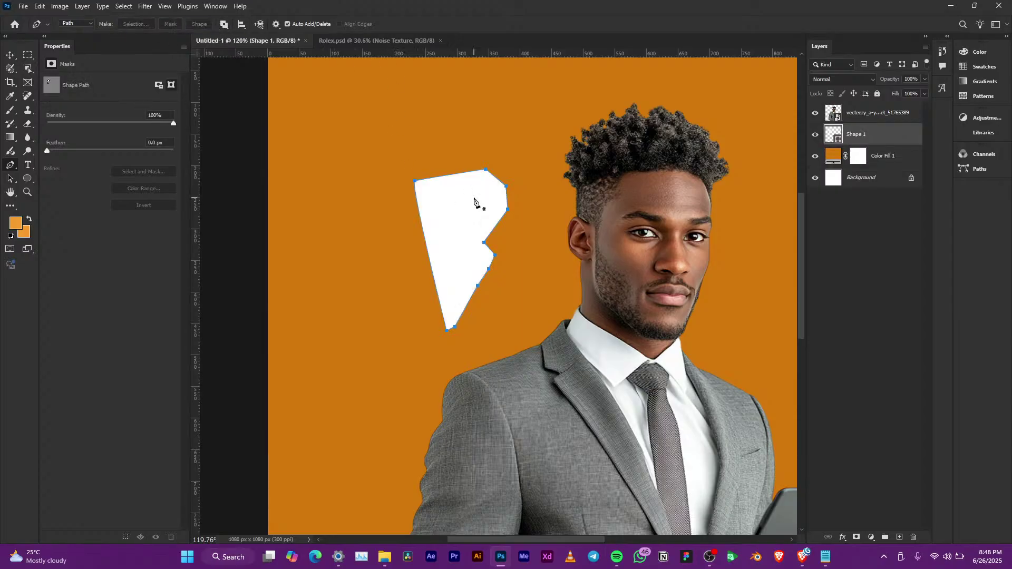
key(v)
drag(472, 241, 517, 249)
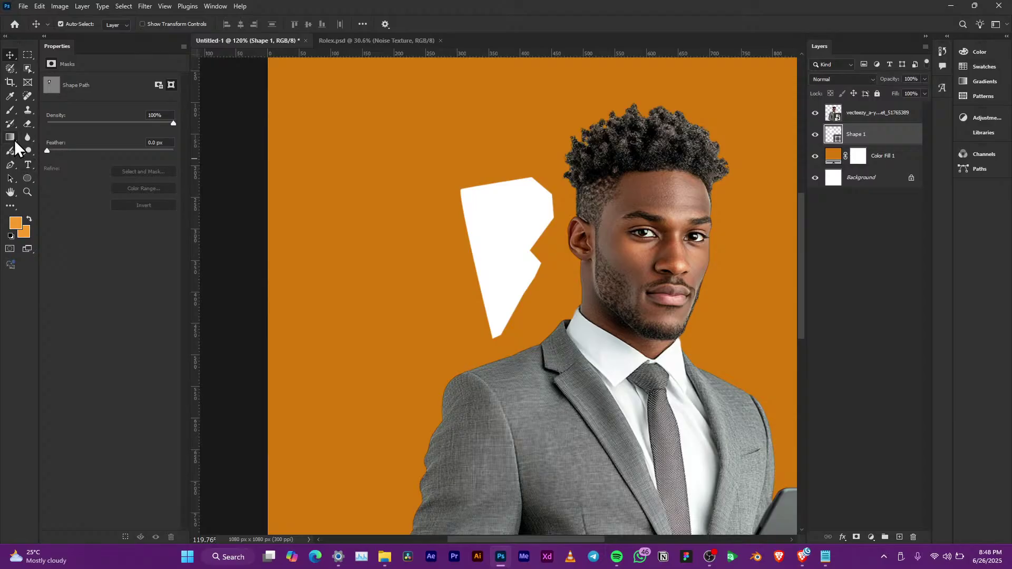
Step: Fill the shard shape with a linear gradient running from 50% brightness grey (808080) to white
click(27, 178)
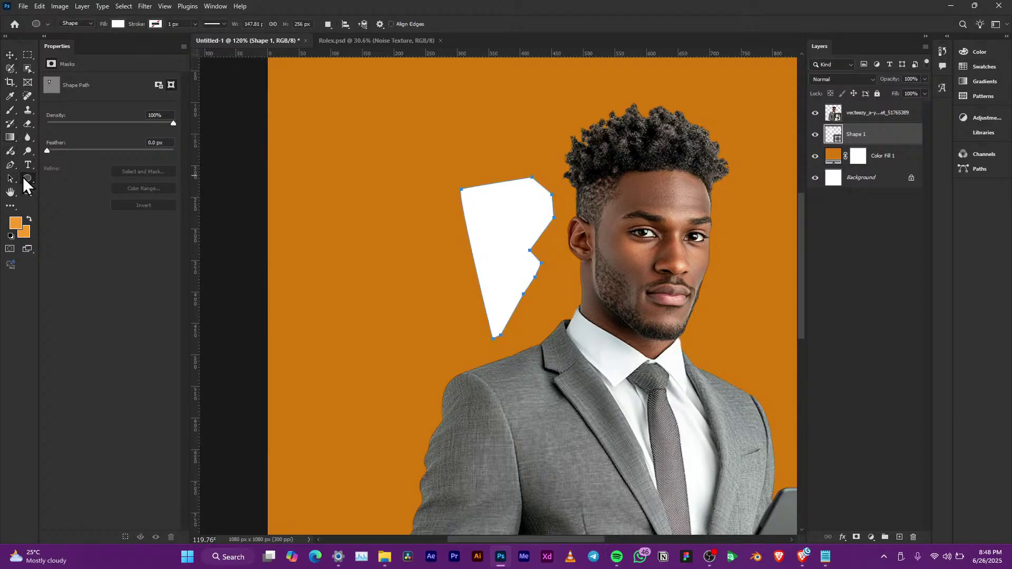
click(116, 24)
click(99, 43)
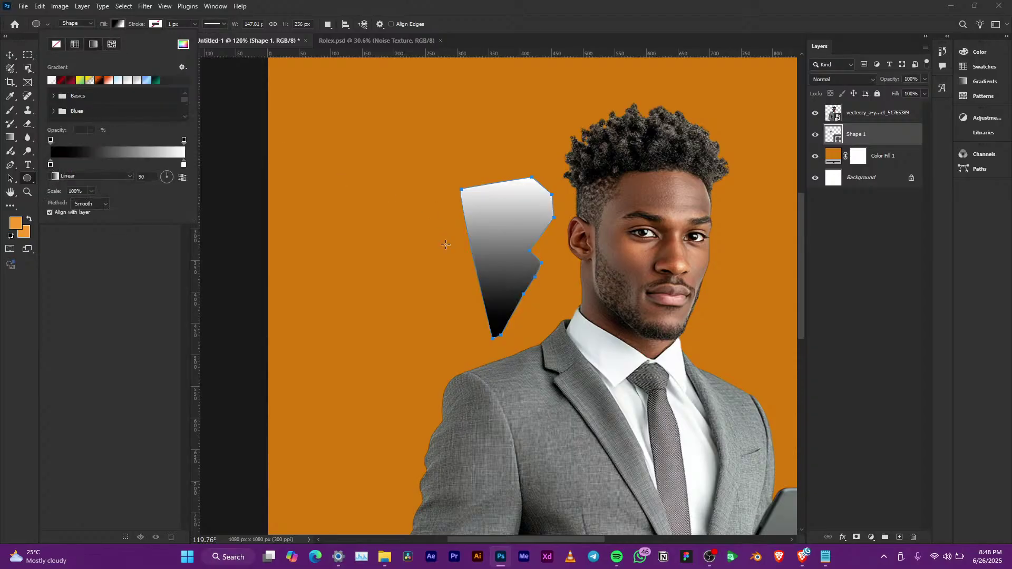
double_click(50, 165)
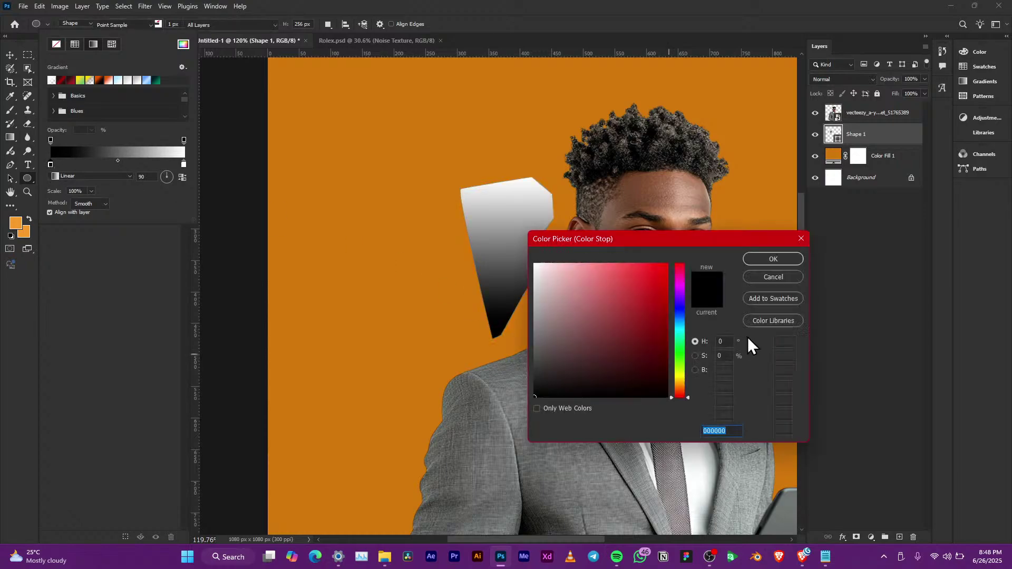
click(723, 371)
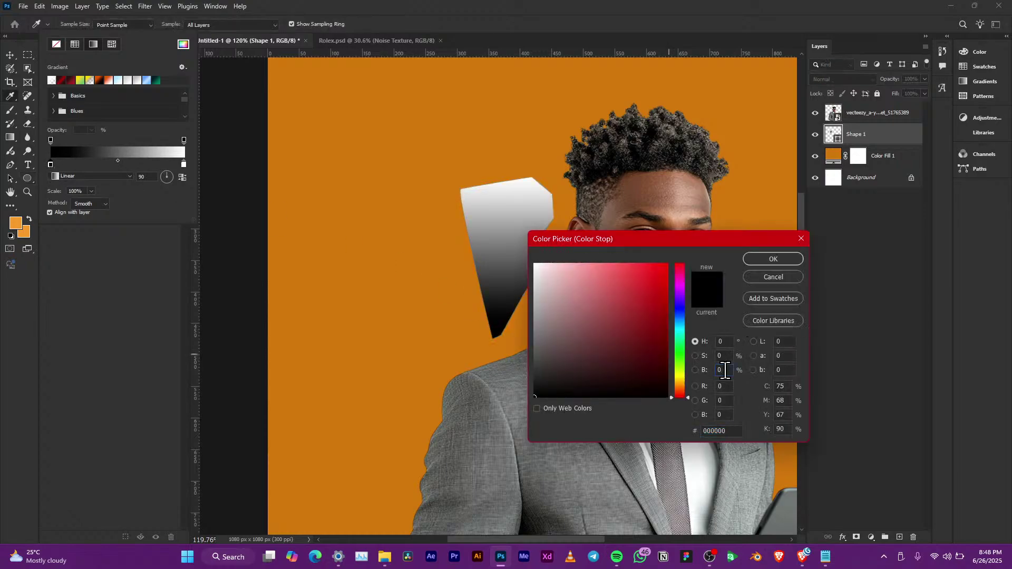
double_click(722, 370)
text(50)
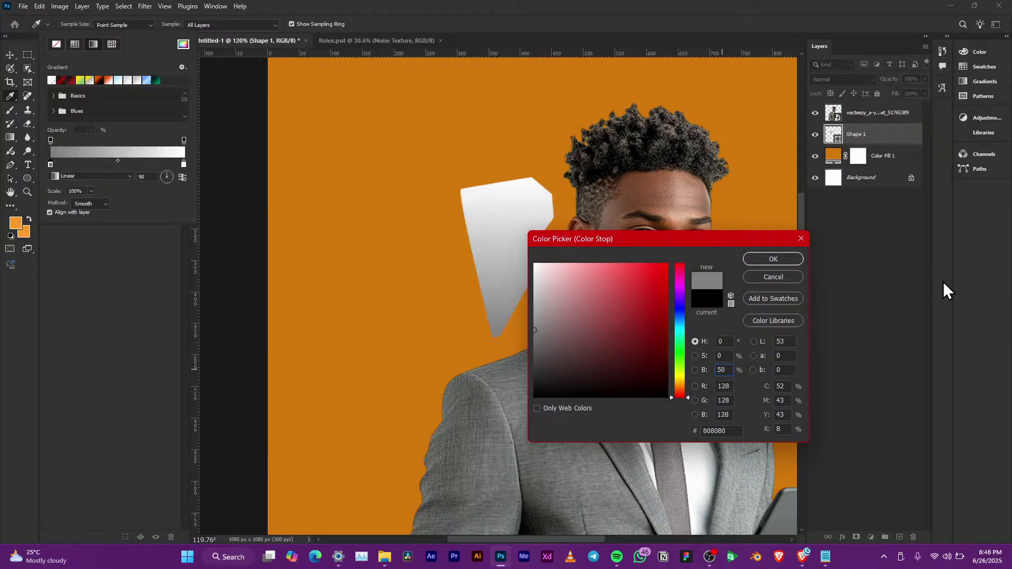
click(787, 254)
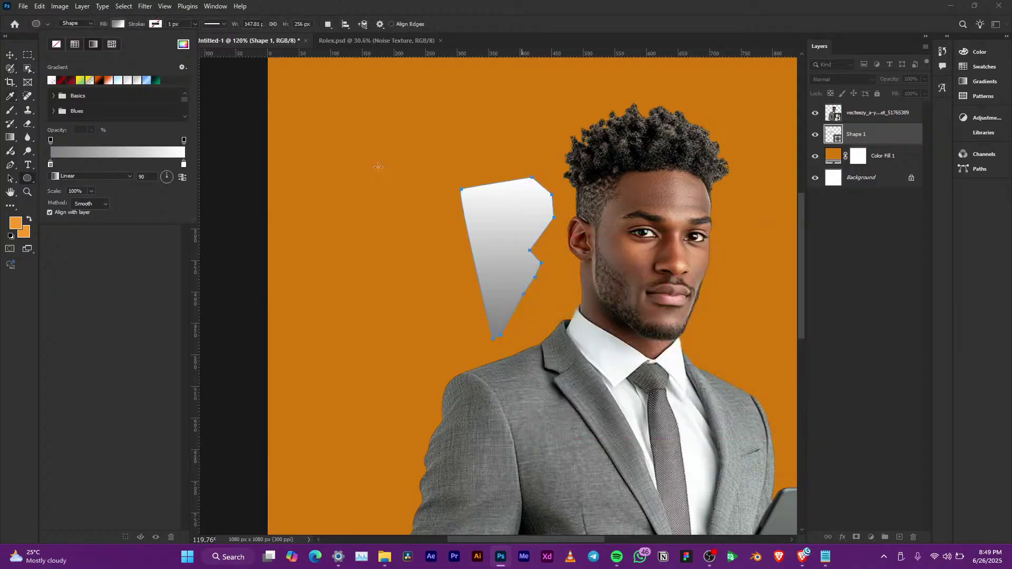
Step: Add a white middle stop to the shard's gradient, set its end stop to 50% brightness grey (808080) and its angle to 65°
drag(117, 171, 115, 171)
click(183, 164)
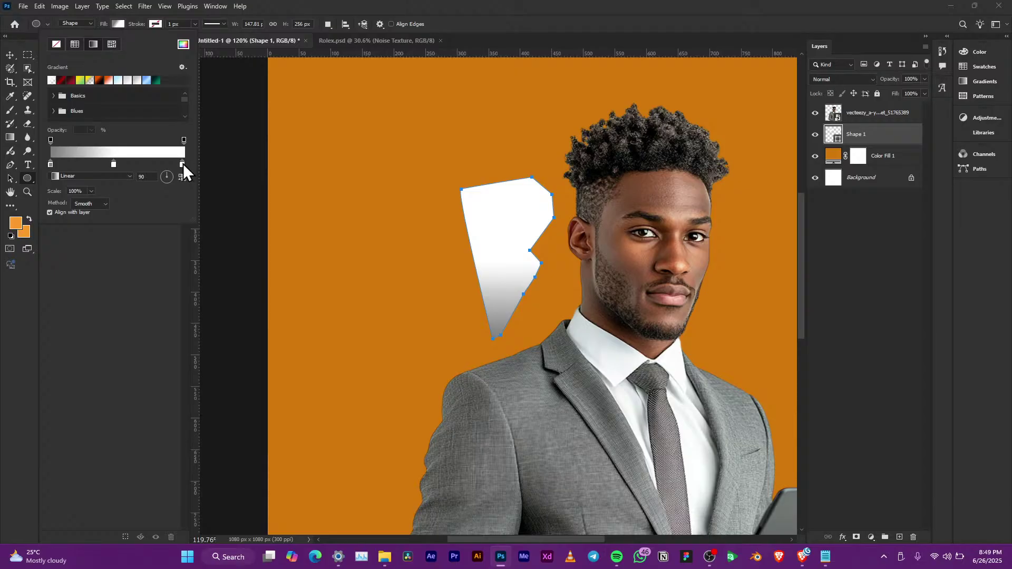
double_click(182, 166)
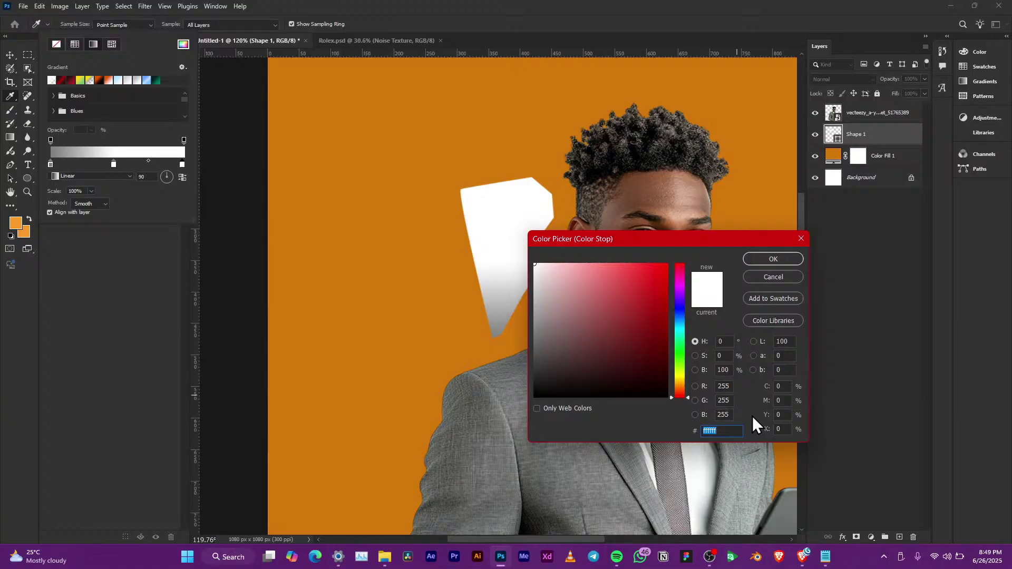
drag(729, 374, 691, 372)
text(50)
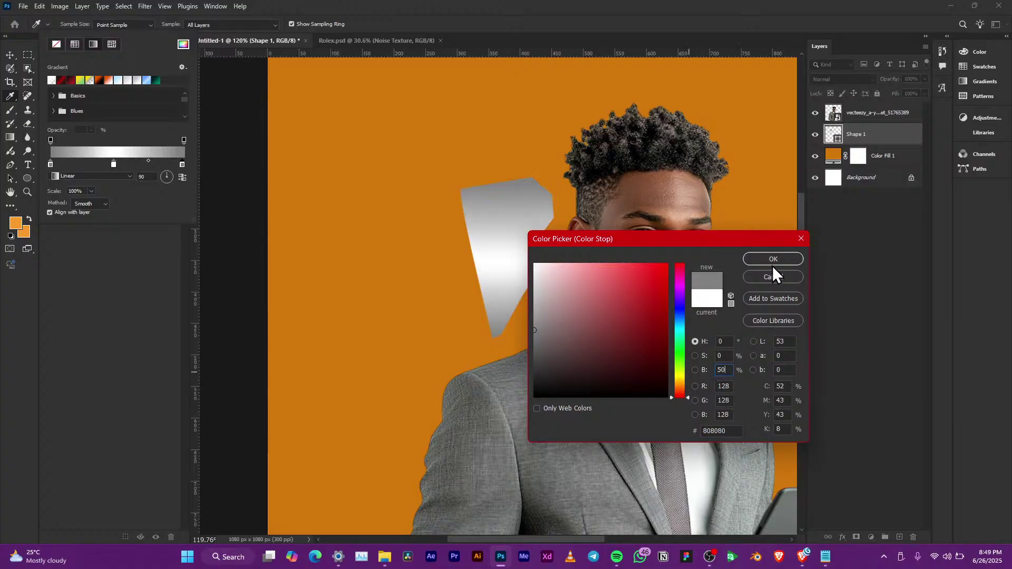
click(751, 260)
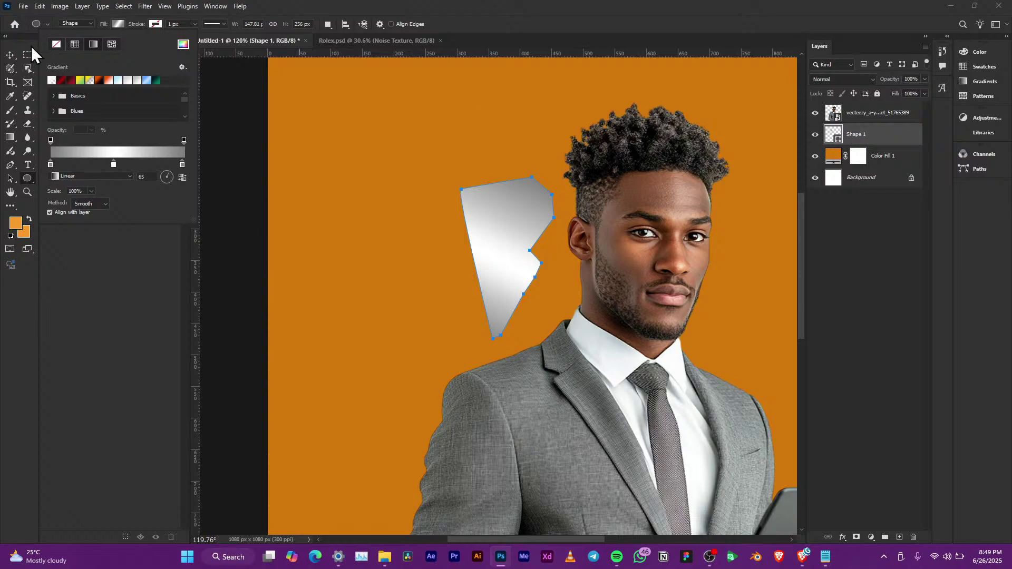
Step: Duplicate the shard shape layer and place the copy directly beneath the original, above the orange fill
click(12, 55)
click(648, 254)
scroll(648, 255, down, 3)
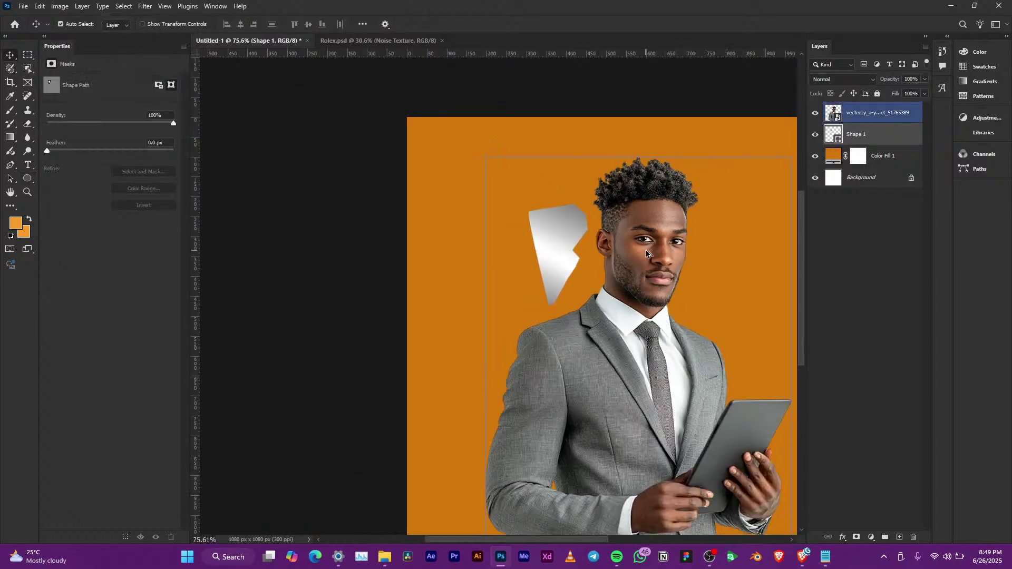
scroll(647, 254, down, 2)
scroll(638, 256, up, 4)
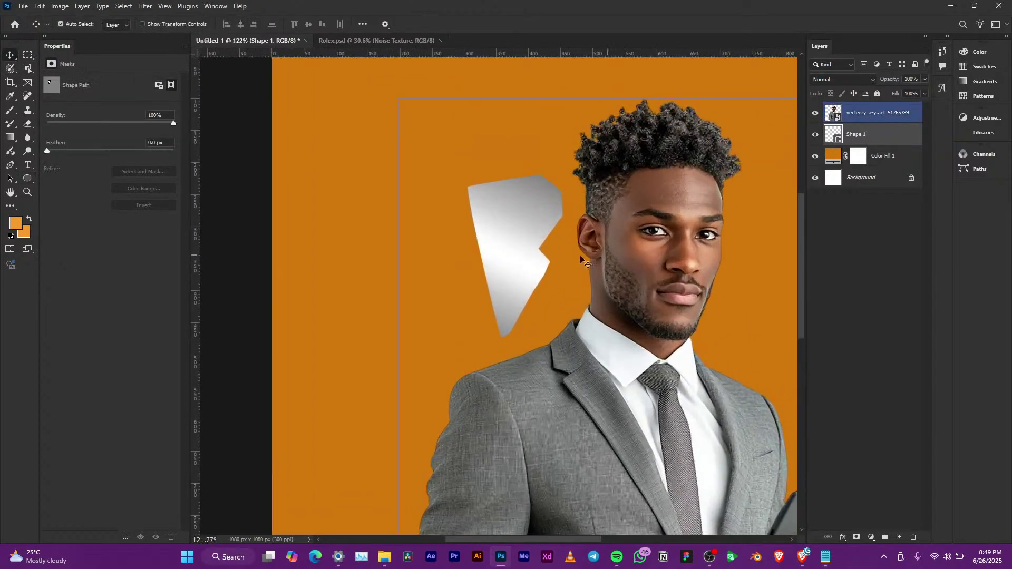
click(641, 231)
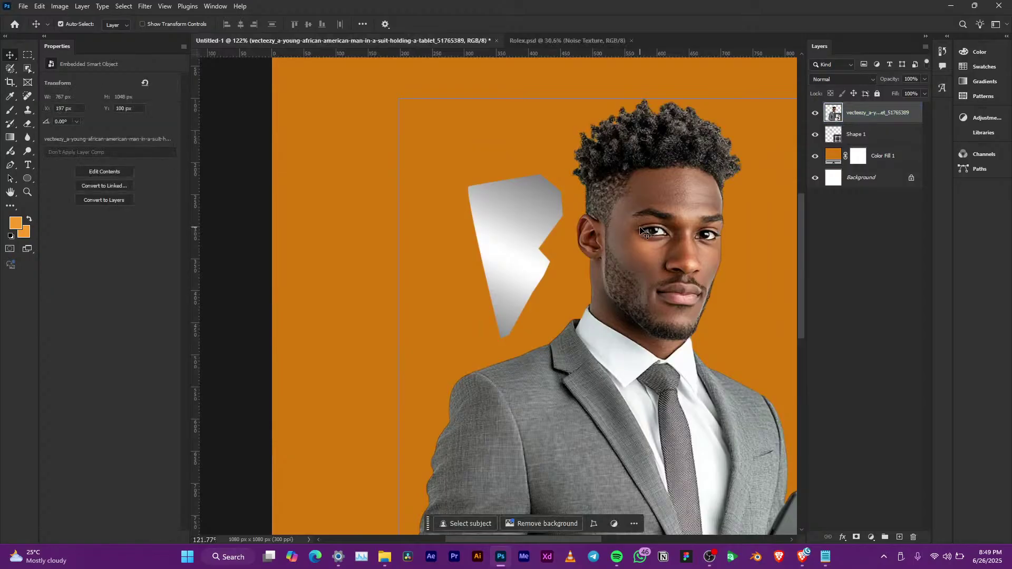
click(449, 276)
click(520, 205)
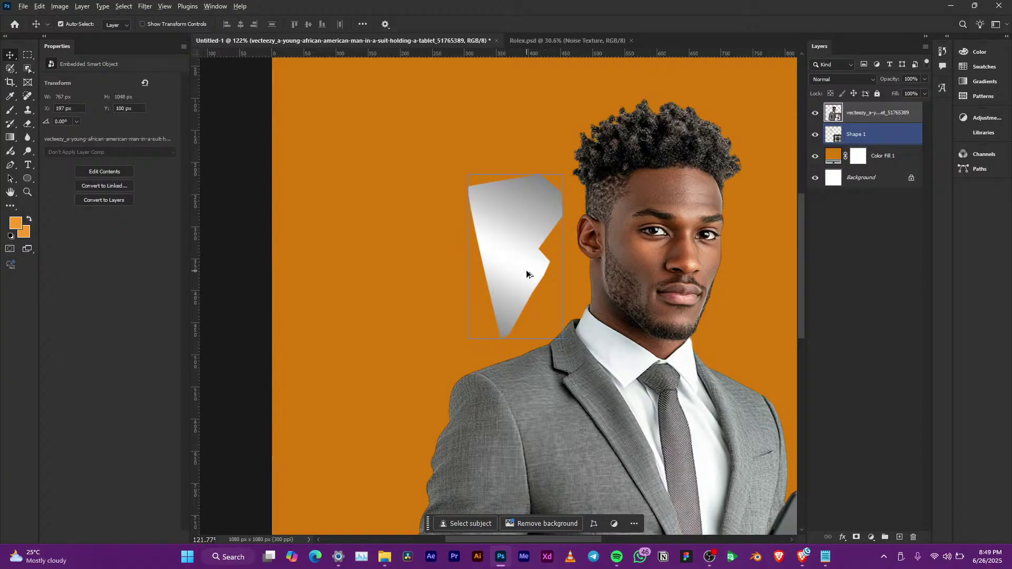
scroll(527, 270, up, 8)
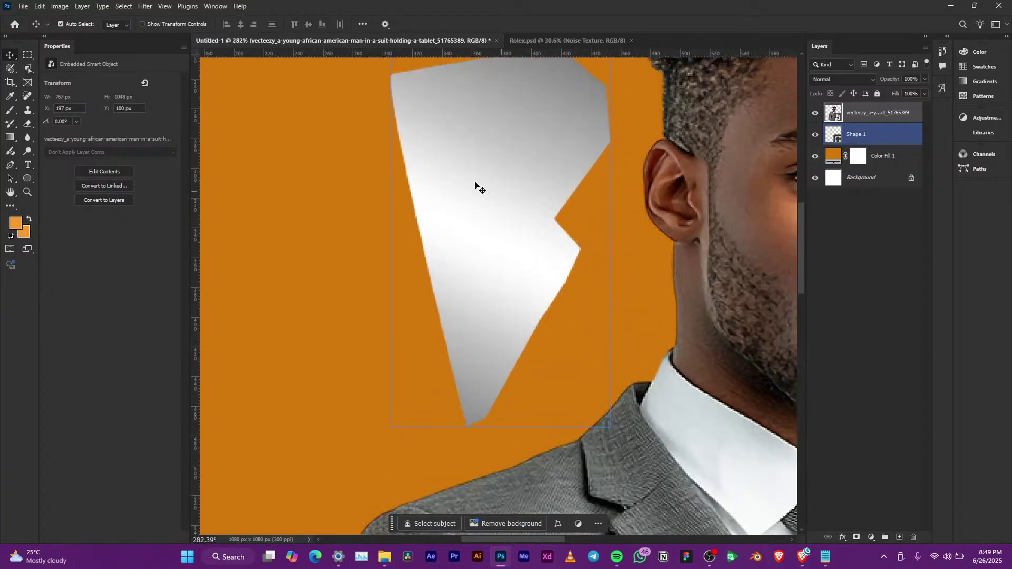
click(870, 211)
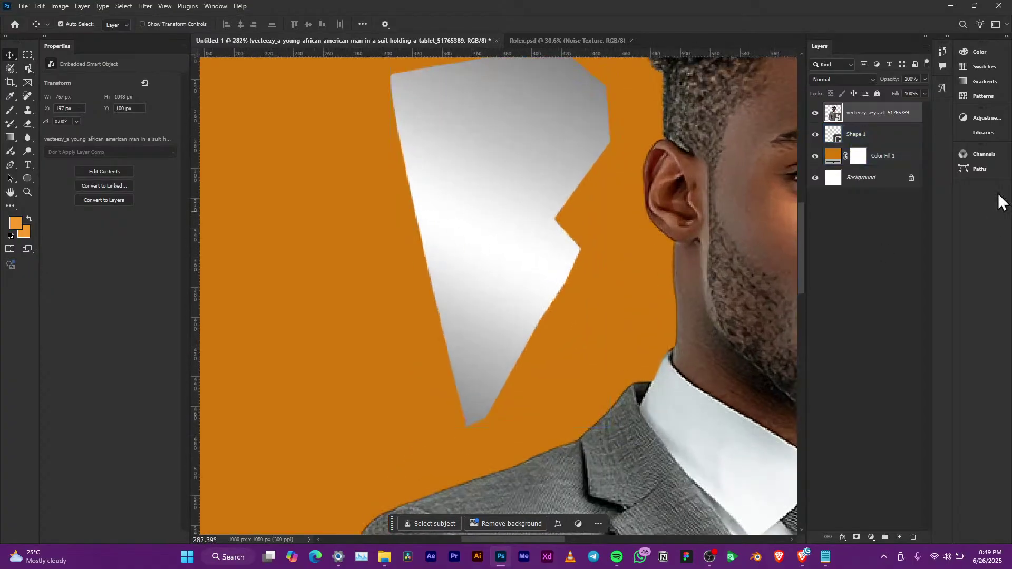
click(891, 134)
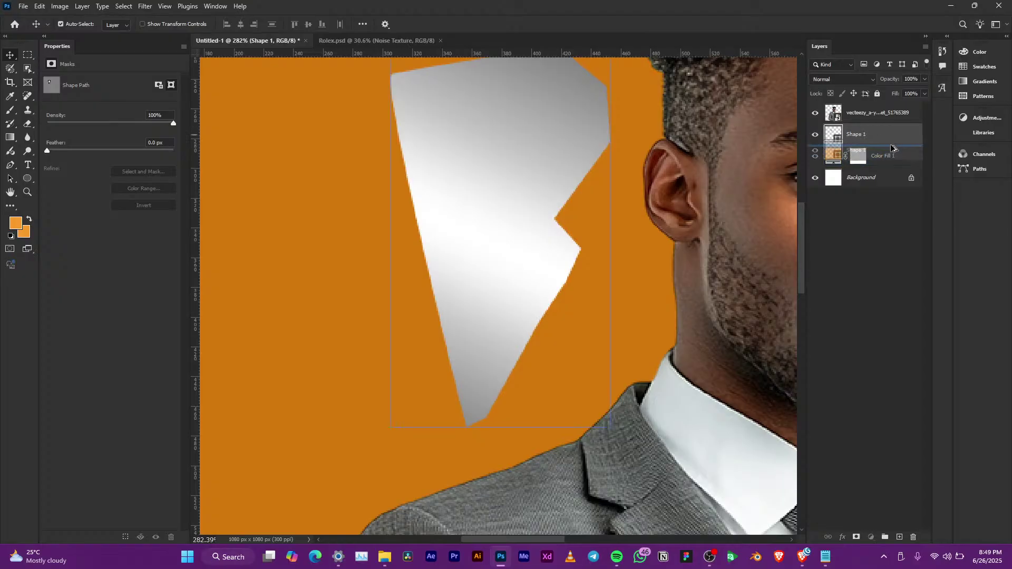
drag(891, 132, 891, 147)
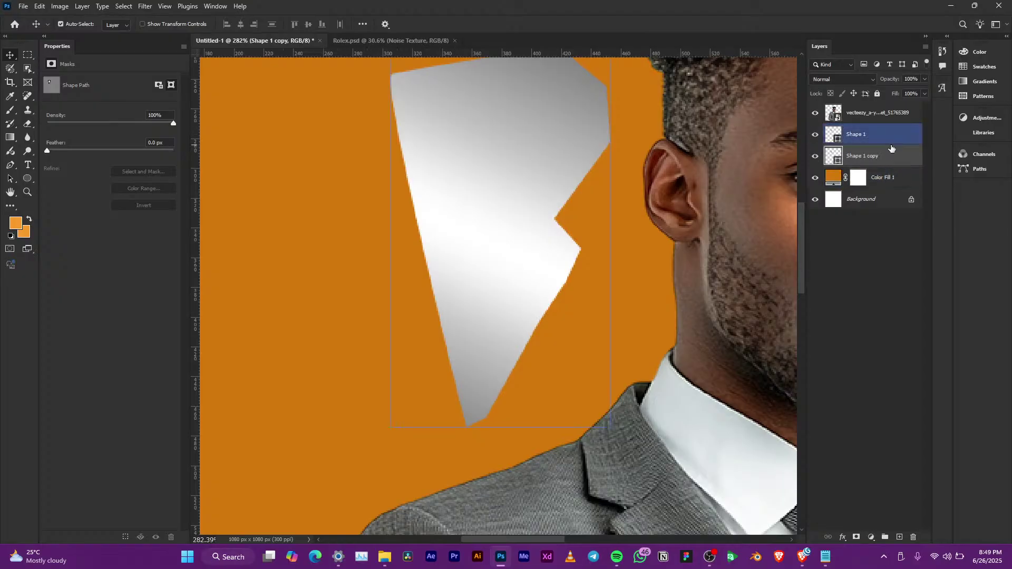
Step: Offset the duplicate shard 2 px to the left of the original
key(shift+Left)
drag(892, 148, 895, 158)
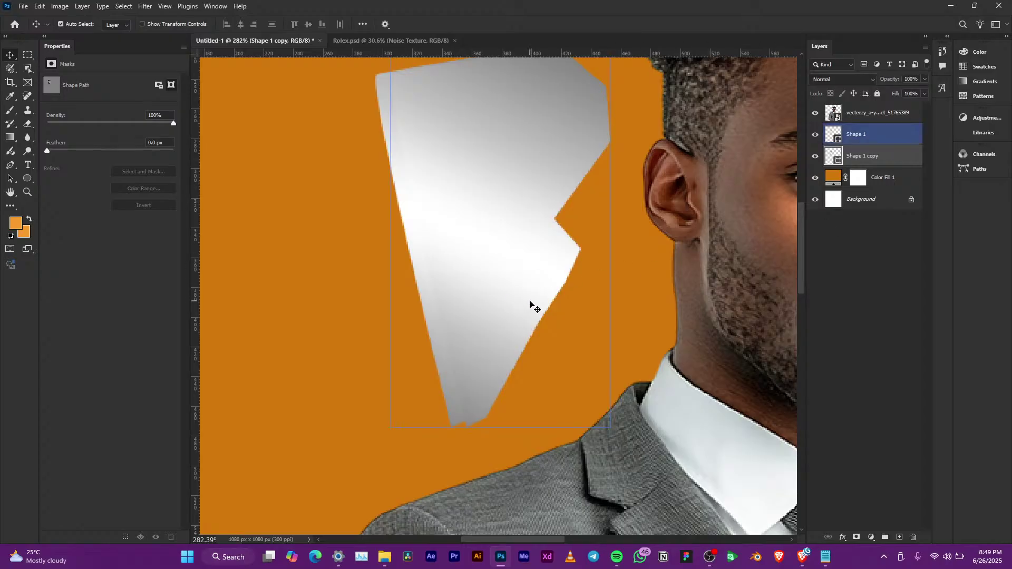
key(shift+Right)
key(Left)
key(Left)
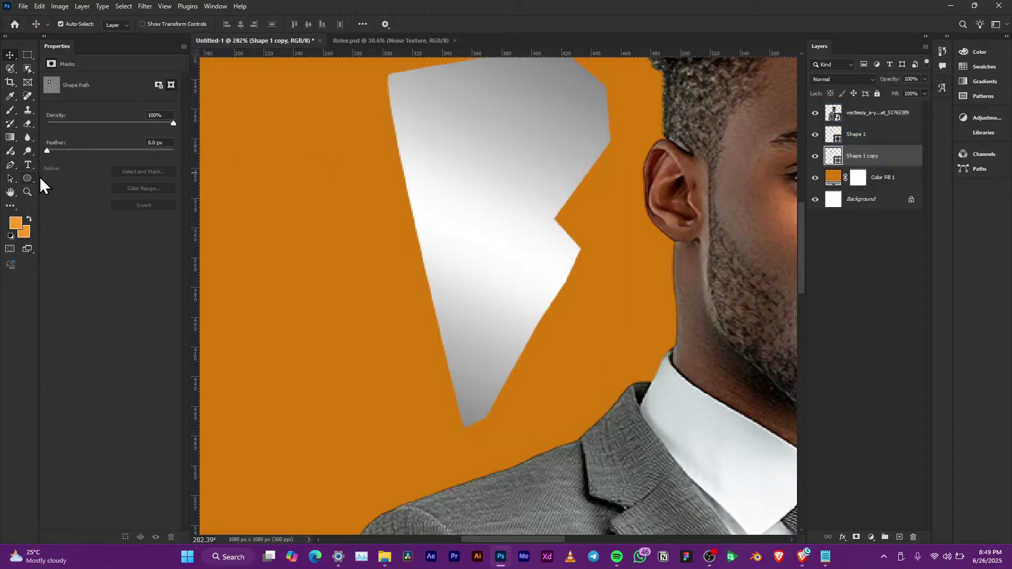
Step: Change the duplicate shard's fill from a gradient to a solid dark colour, forming a thin mirror edge
click(32, 179)
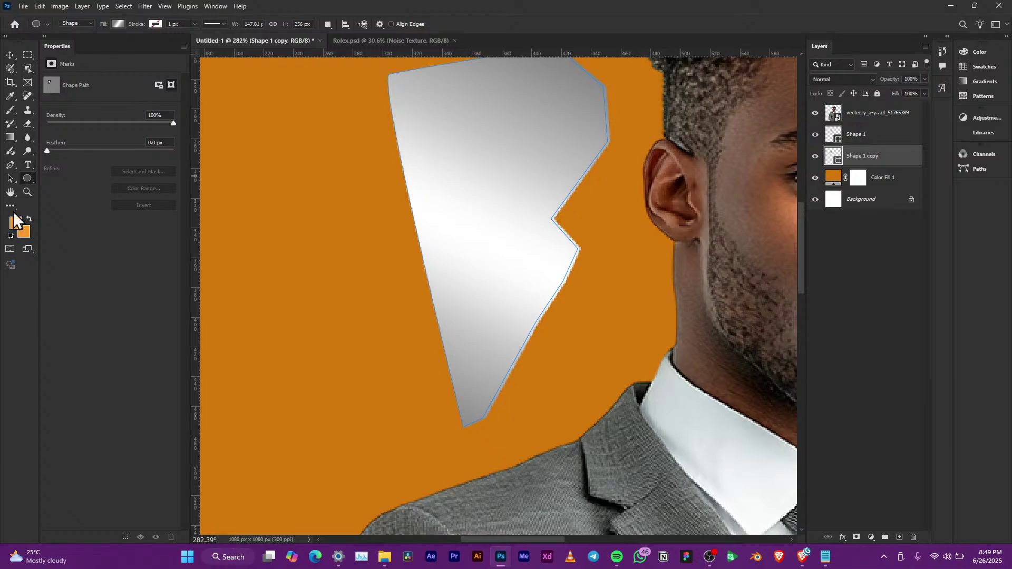
click(117, 24)
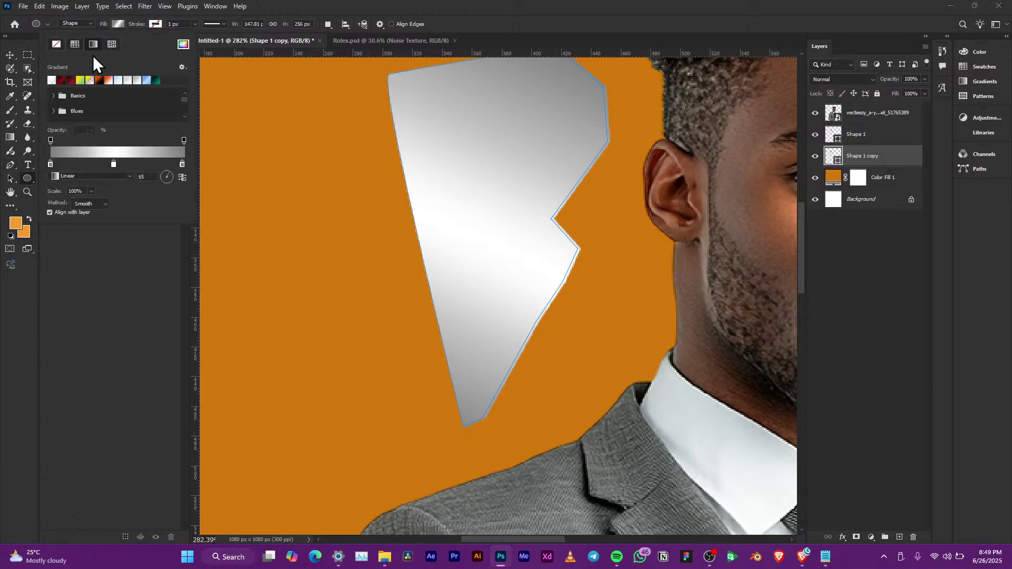
click(75, 44)
click(73, 75)
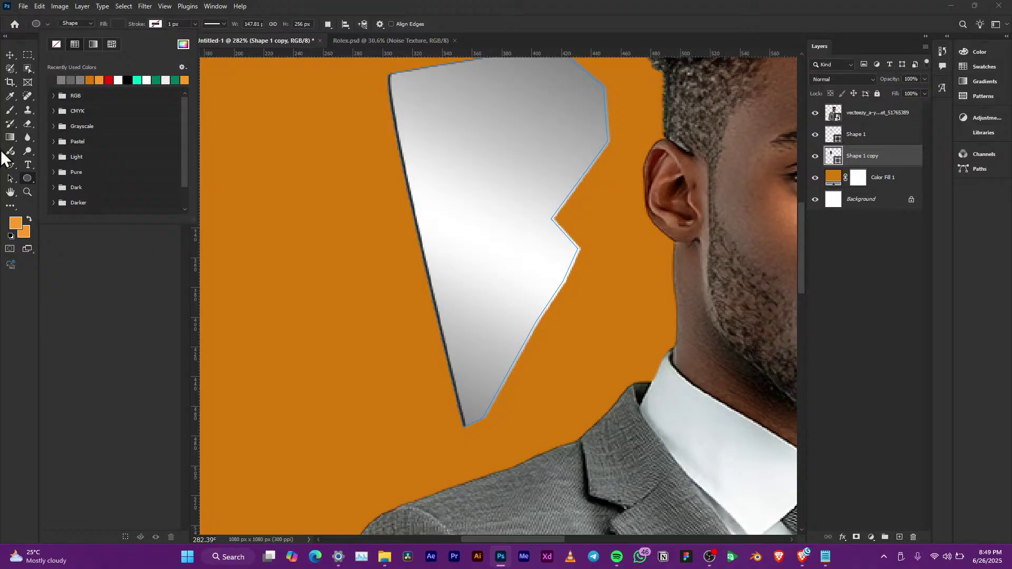
key(Return)
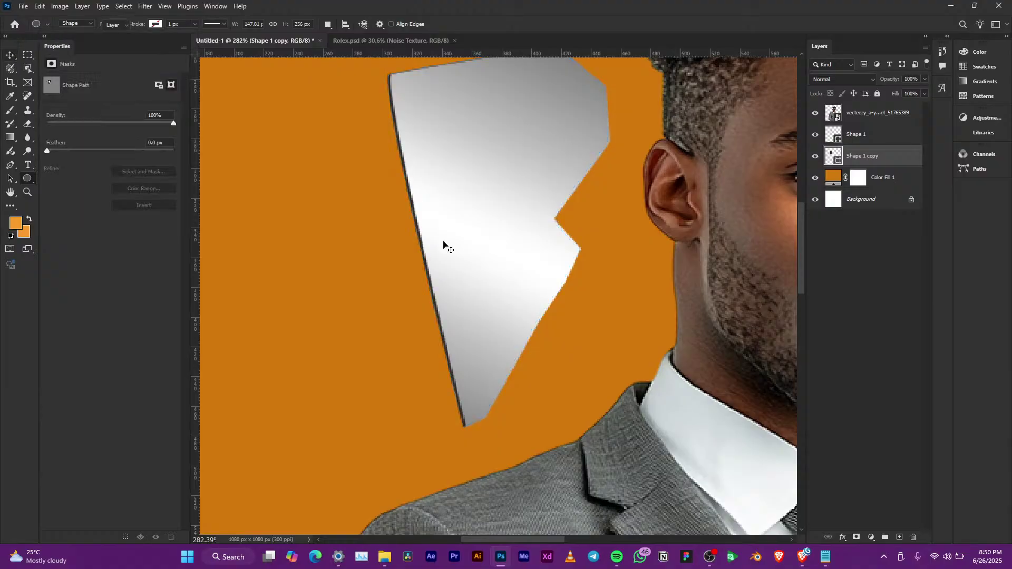
Step: Examine the dark edge along the shard's side, both close up and against the whole composition
key(v)
click(428, 203)
scroll(432, 222, down, 2)
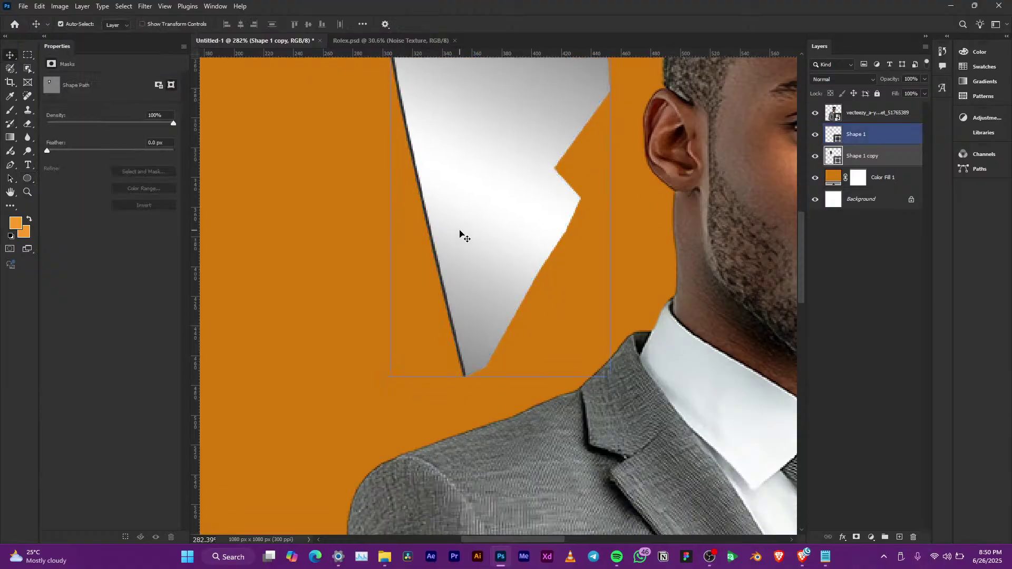
scroll(461, 235, down, 3)
scroll(461, 236, up, 2)
click(461, 236)
scroll(461, 235, up, 5)
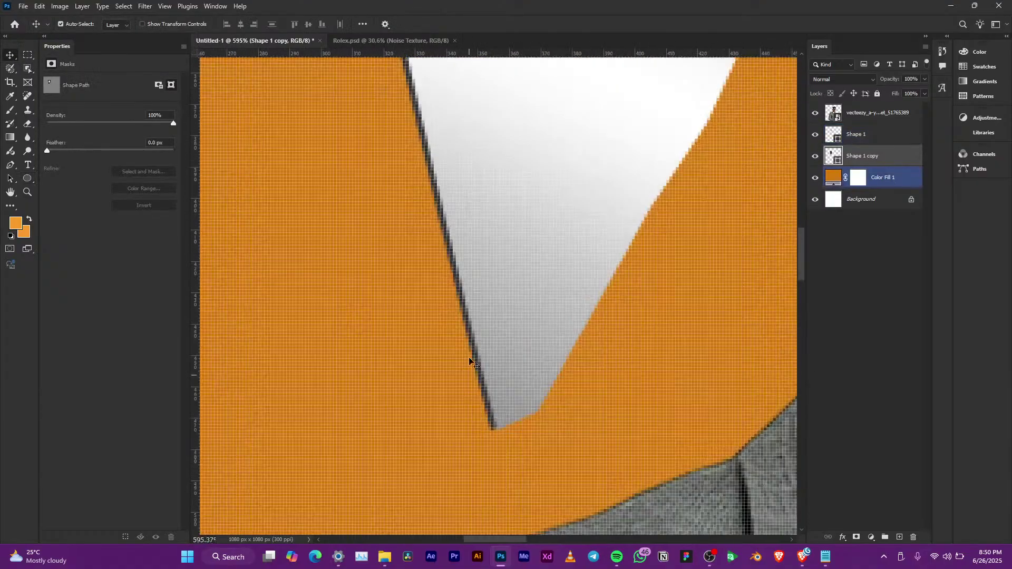
click(471, 379)
scroll(472, 328, down, 6)
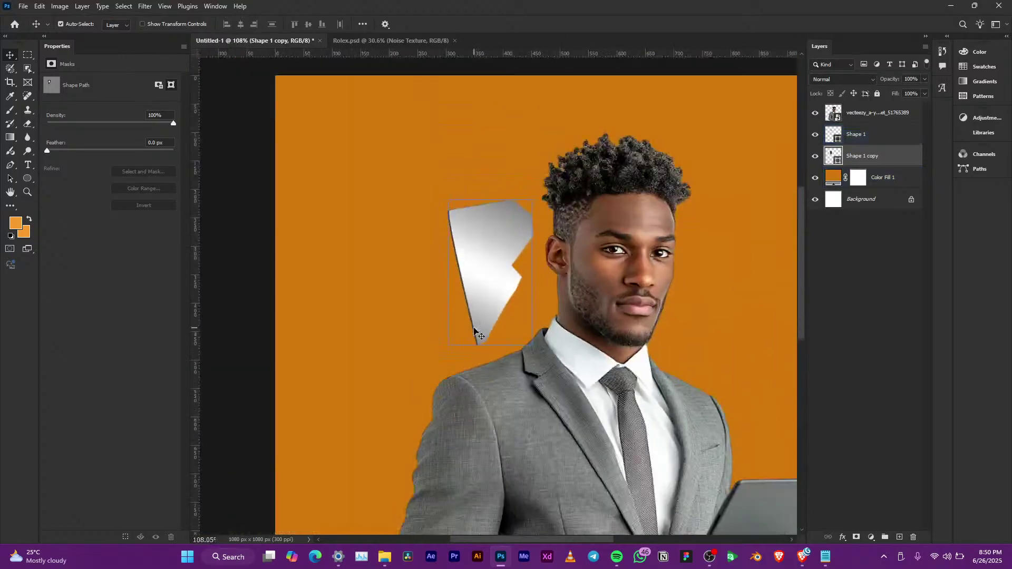
scroll(477, 332, up, 1)
click(878, 138)
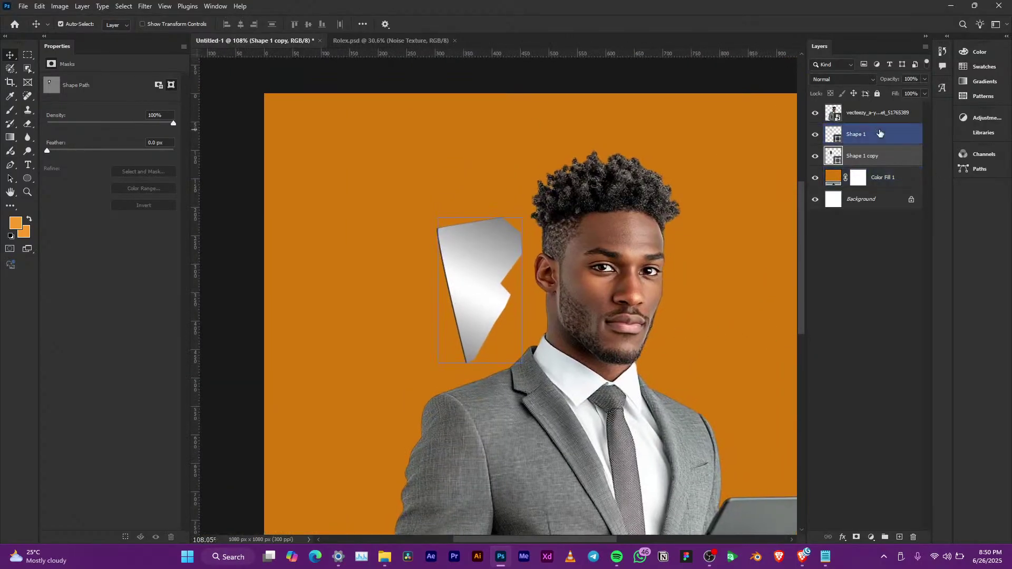
scroll(512, 291, up, 2)
Step: Place a horizontally flipped copy of the man about 376 px to the left, partly over the shard
click(611, 256)
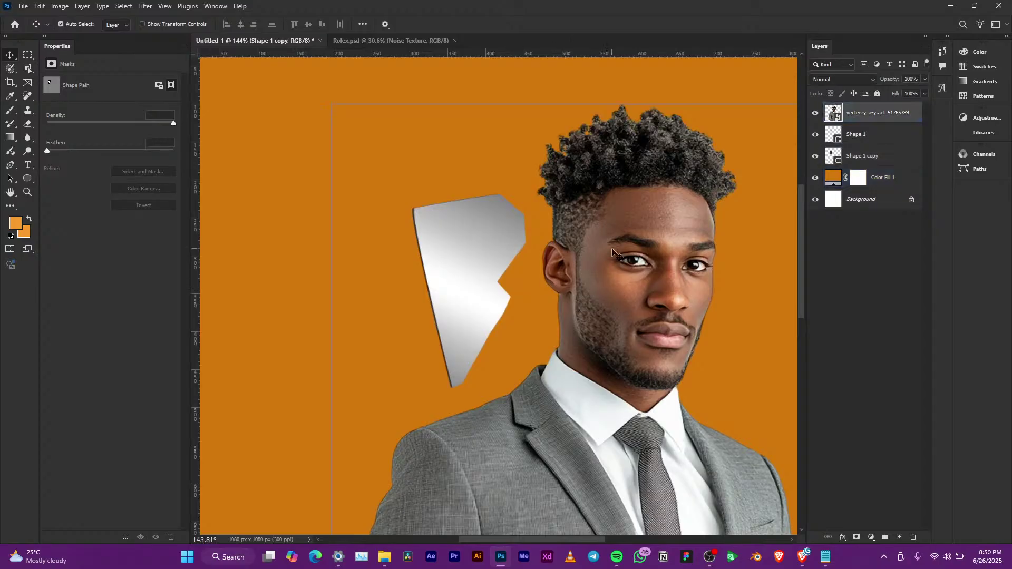
scroll(659, 242, down, 2)
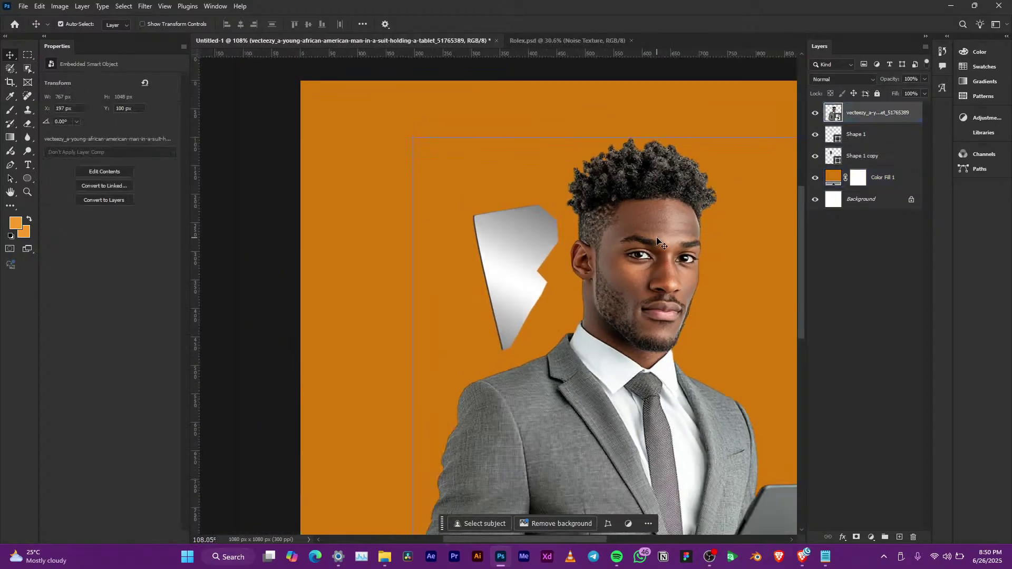
key(ctrl+j)
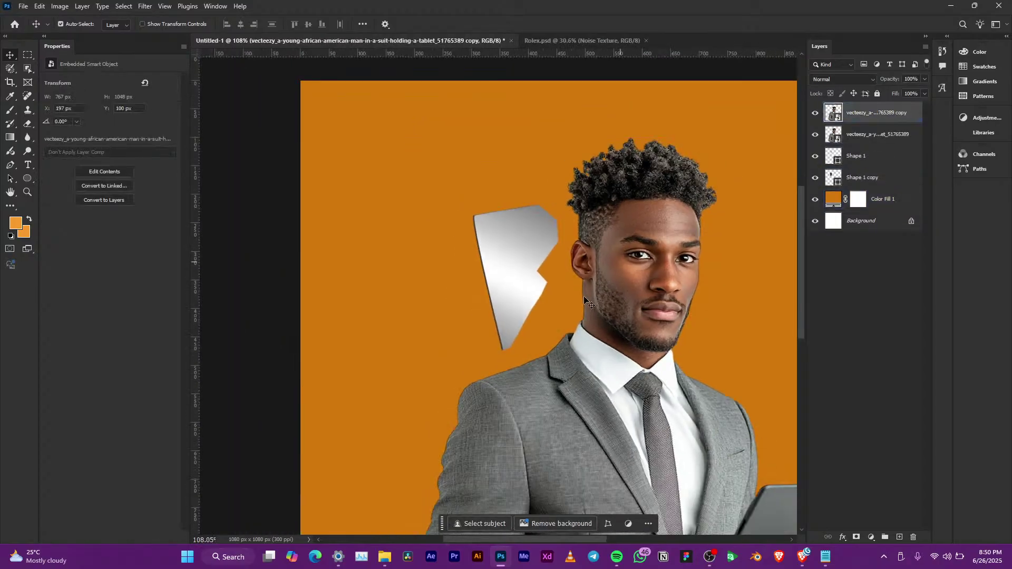
key(ctrl+t)
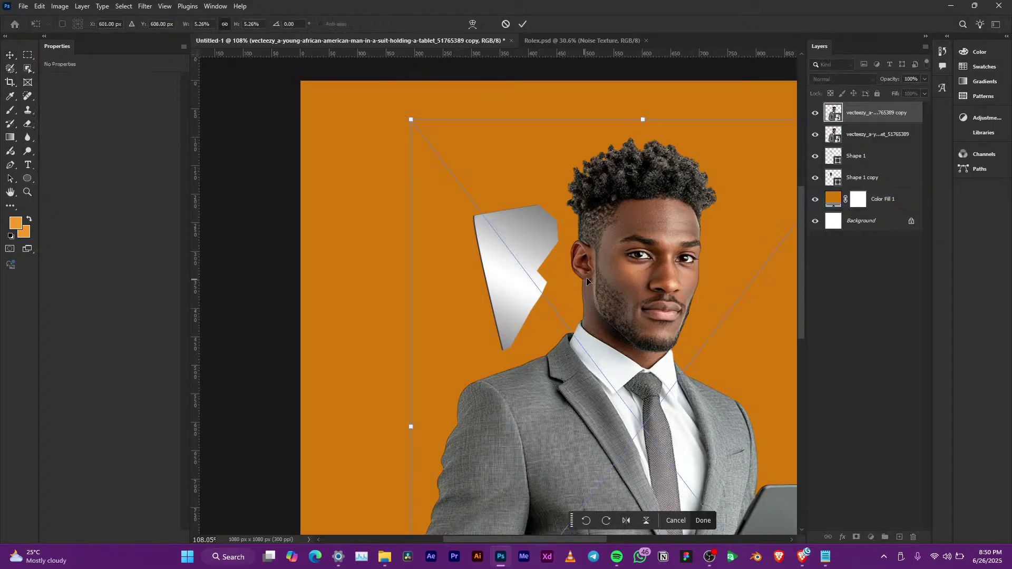
right_click(615, 275)
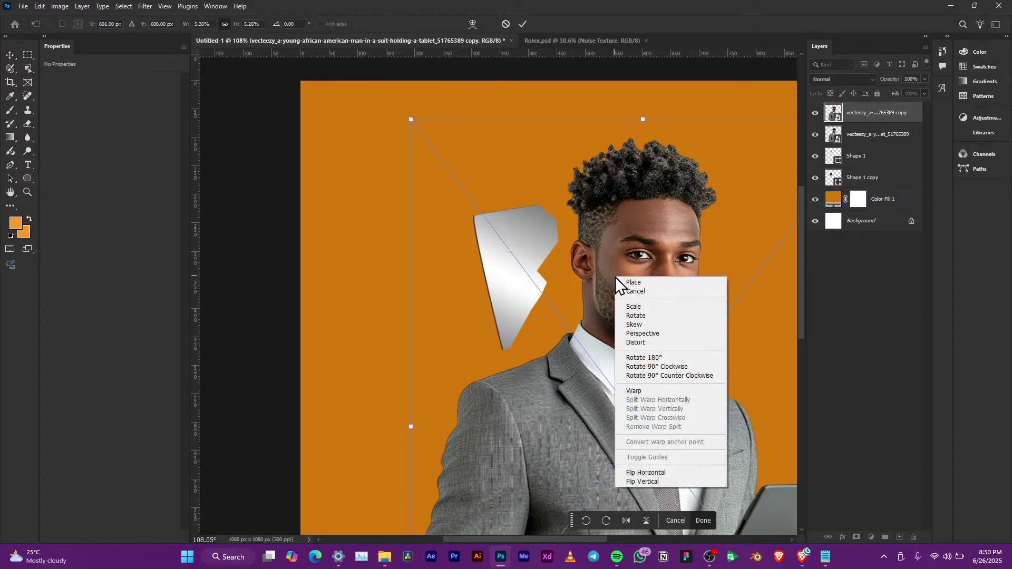
click(665, 473)
drag(702, 424, 488, 425)
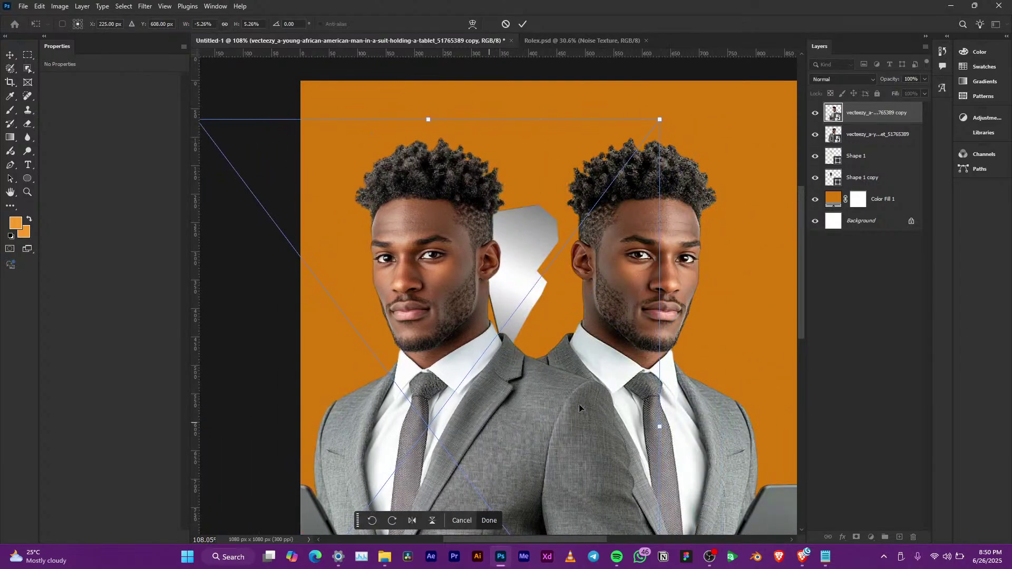
click(524, 23)
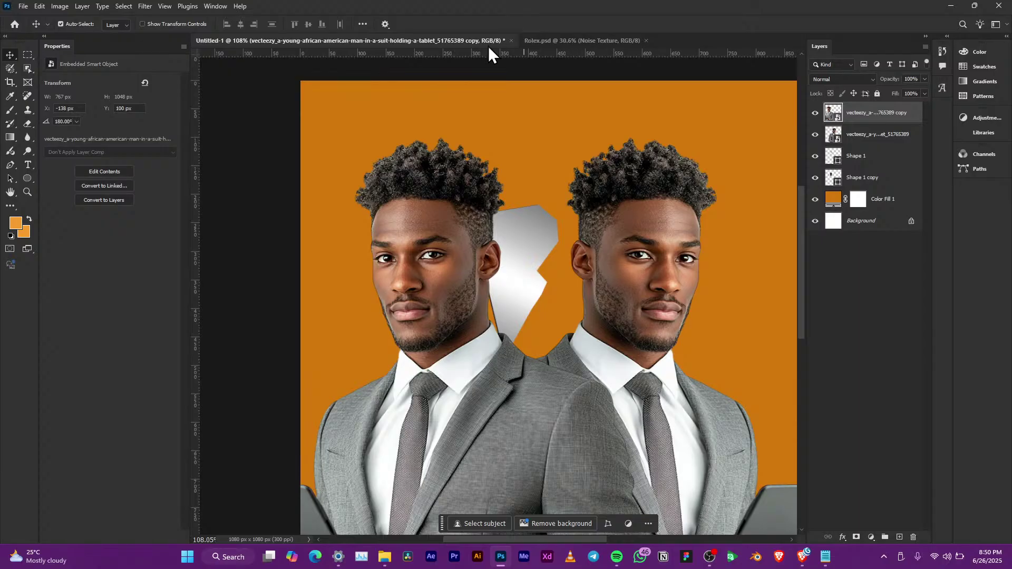
Step: Move the flipped copy below the original man and clip it to the gradient shard shape
drag(878, 113, 883, 146)
click(519, 242)
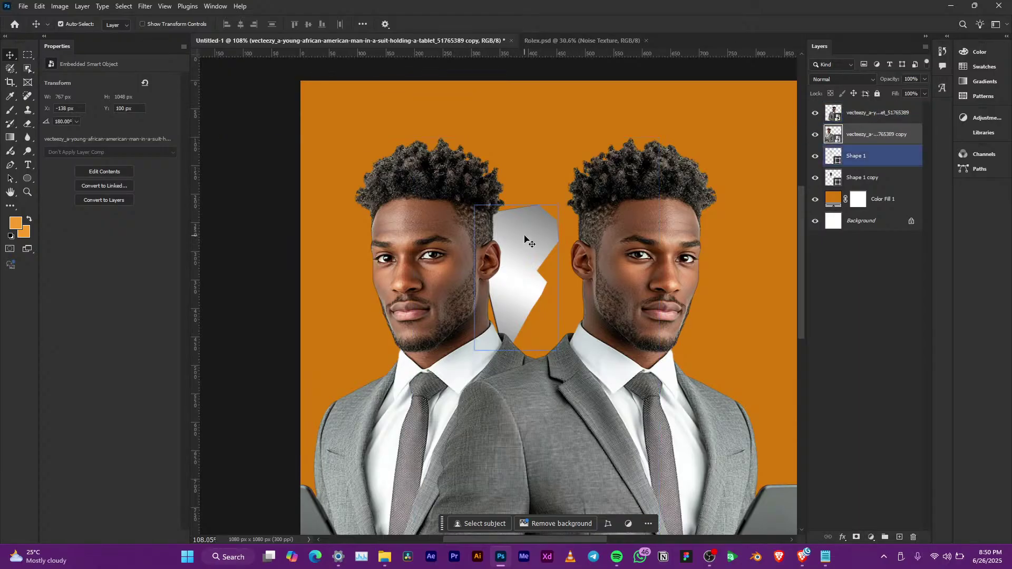
click(879, 138)
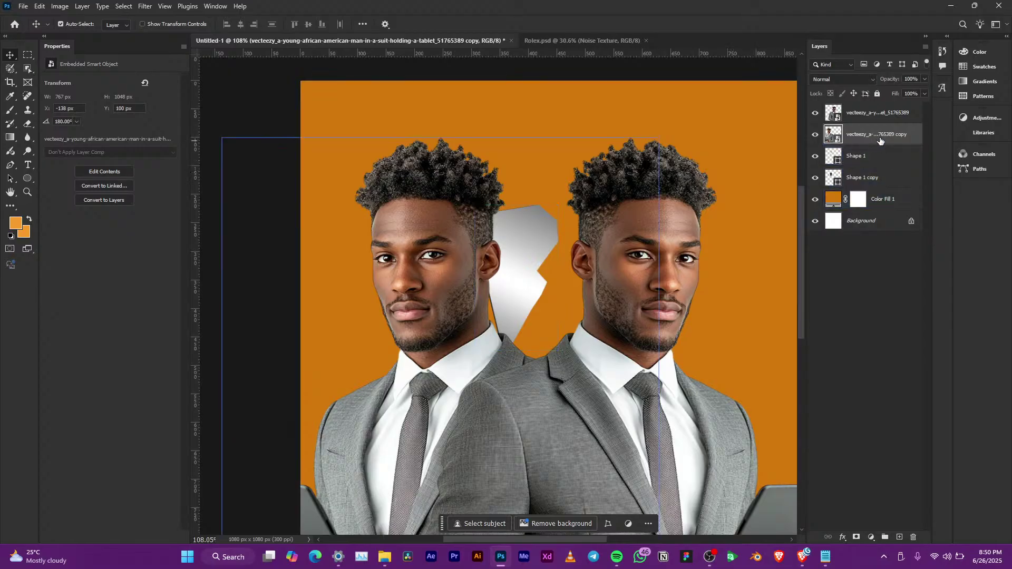
right_click(881, 138)
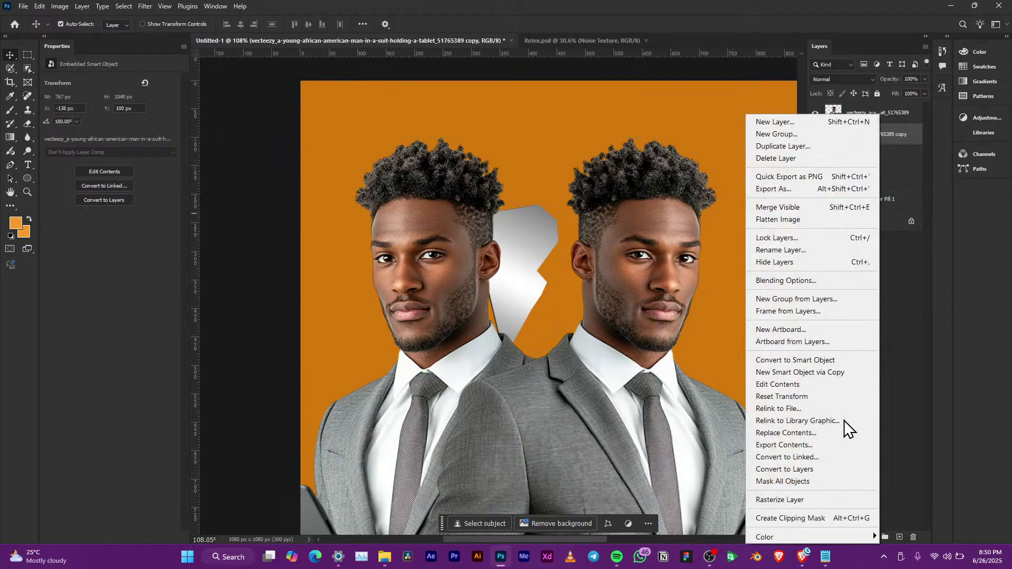
click(827, 515)
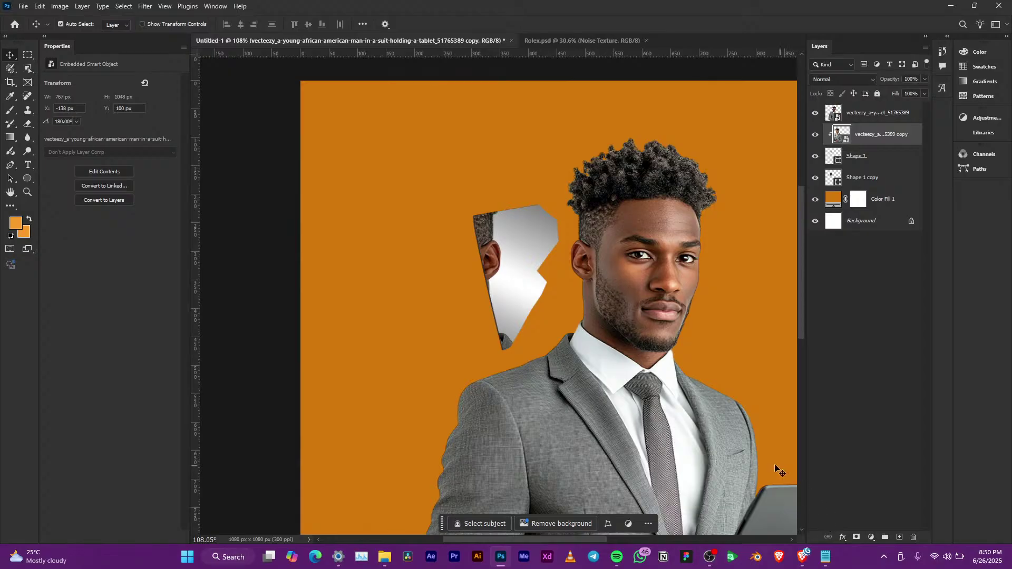
Step: Shift the clipped reflection about 25 px right inside the shard to show more of the man's head and collar
key(ctrl+t)
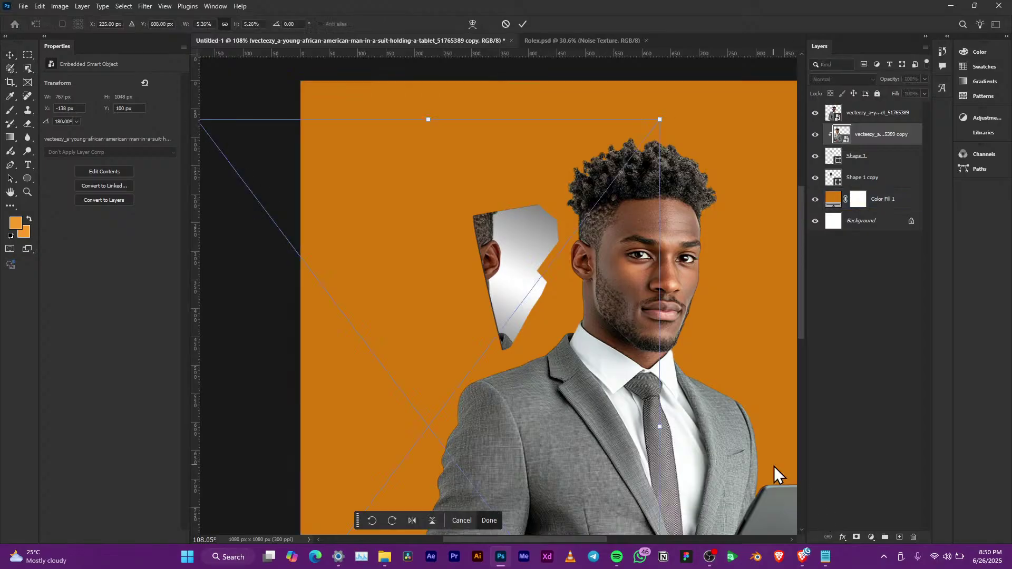
drag(433, 413, 448, 412)
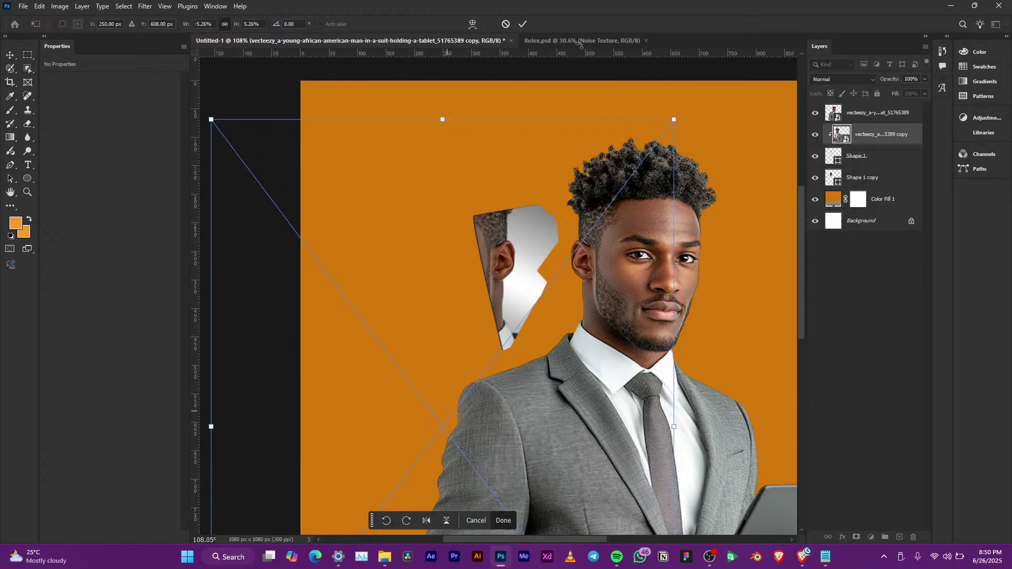
click(522, 25)
Step: Examine the reflection in the shard up close and against the original man in the whole composition
key(ctrl+0)
scroll(551, 285, down, 2)
click(551, 286)
scroll(552, 285, up, 8)
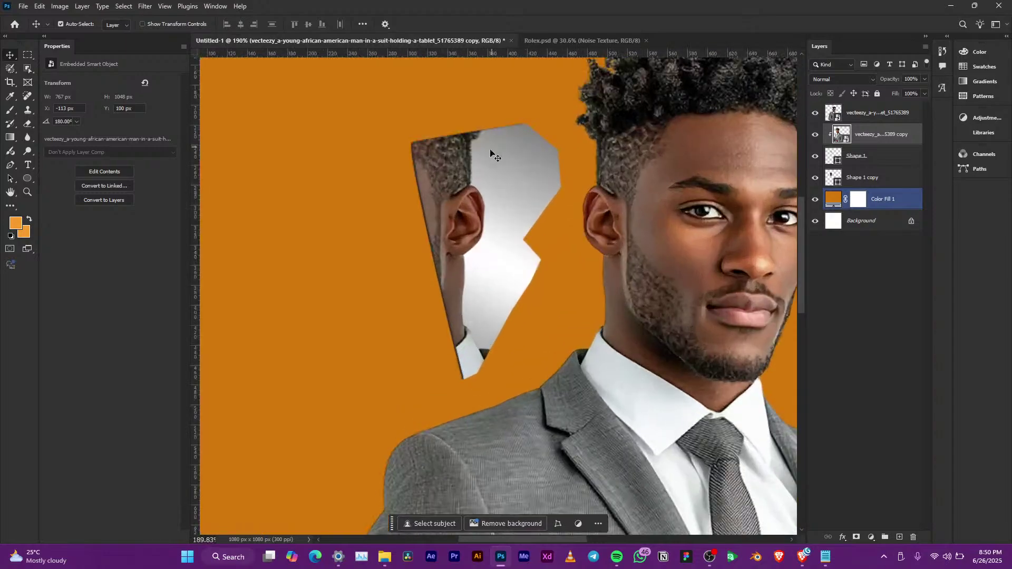
click(499, 287)
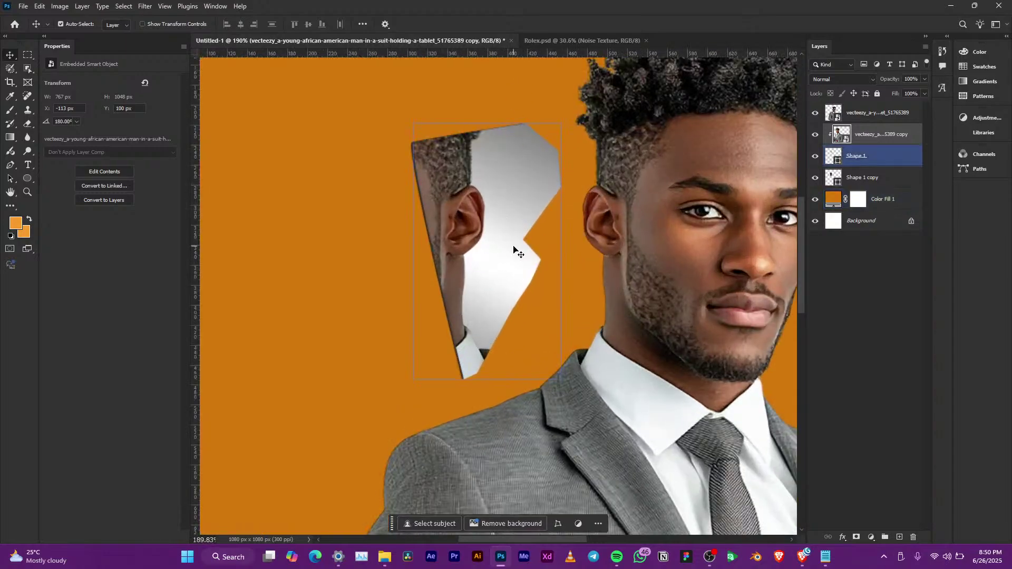
scroll(514, 247, down, 6)
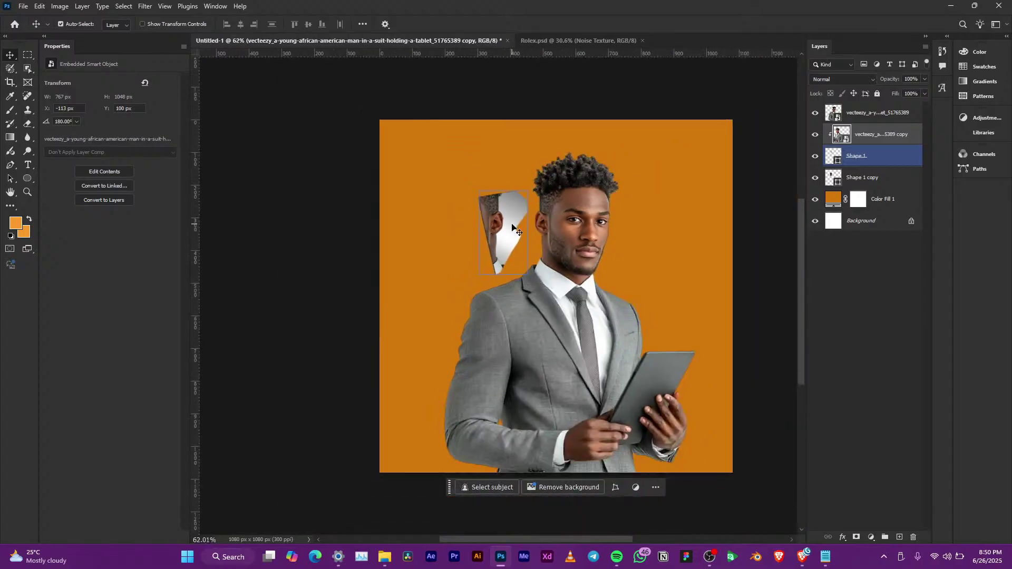
scroll(580, 221, up, 2)
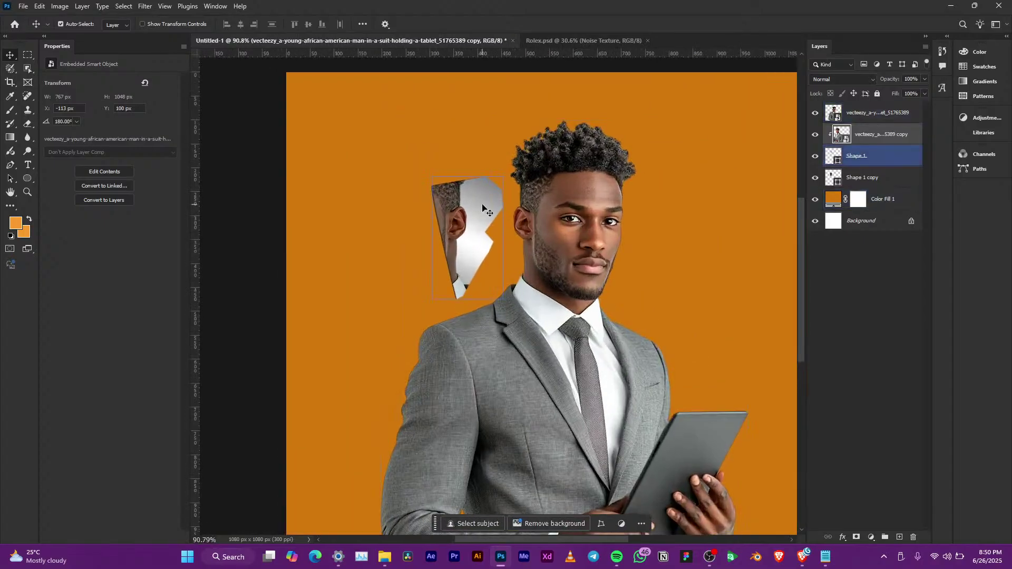
scroll(480, 206, up, 4)
click(772, 185)
click(741, 203)
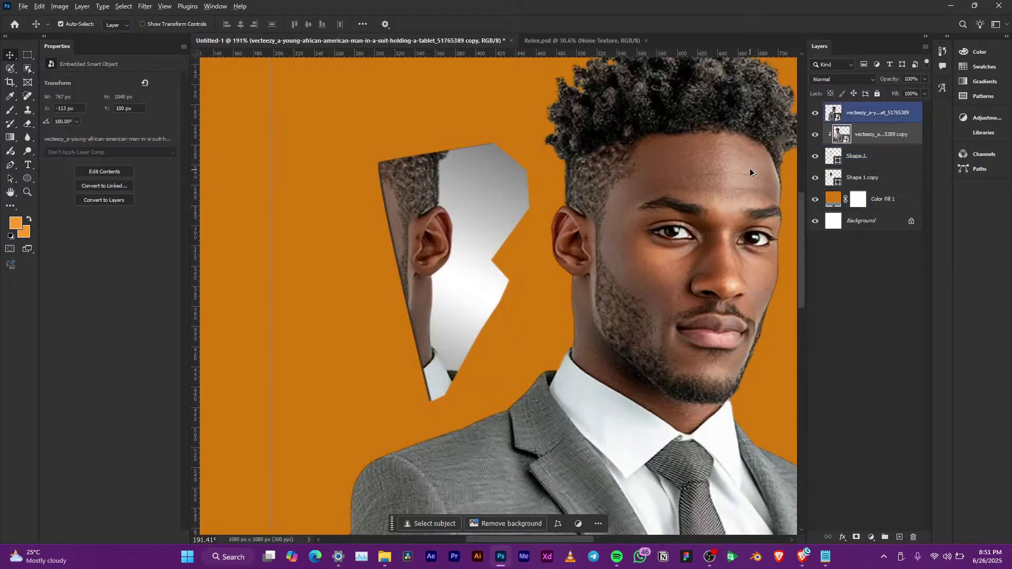
scroll(750, 169, up, 1)
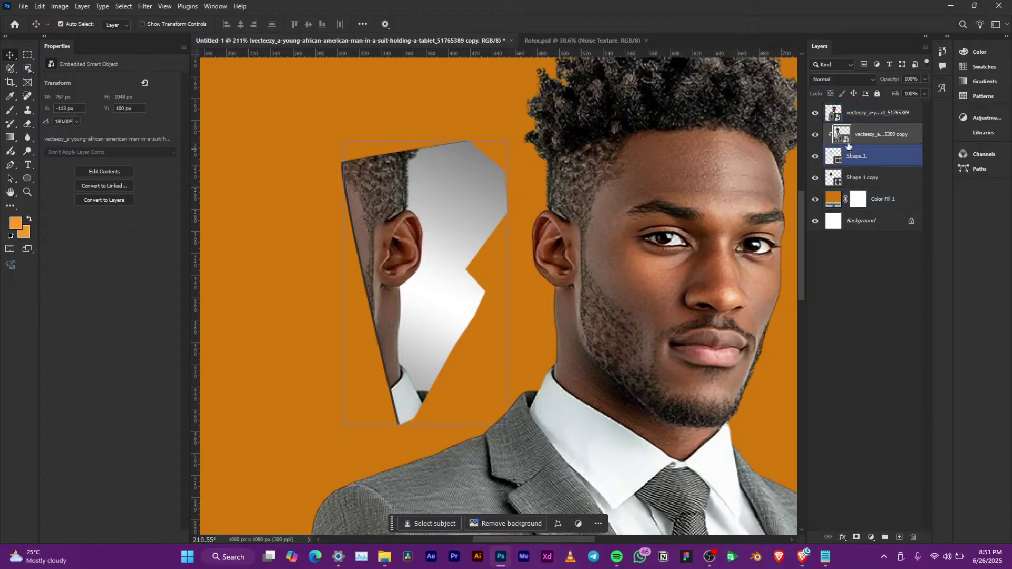
Step: Link the original man's layer with the clipped reflection copy
ctrl+click(870, 118)
click(872, 133)
ctrl+click(871, 115)
right_click(871, 115)
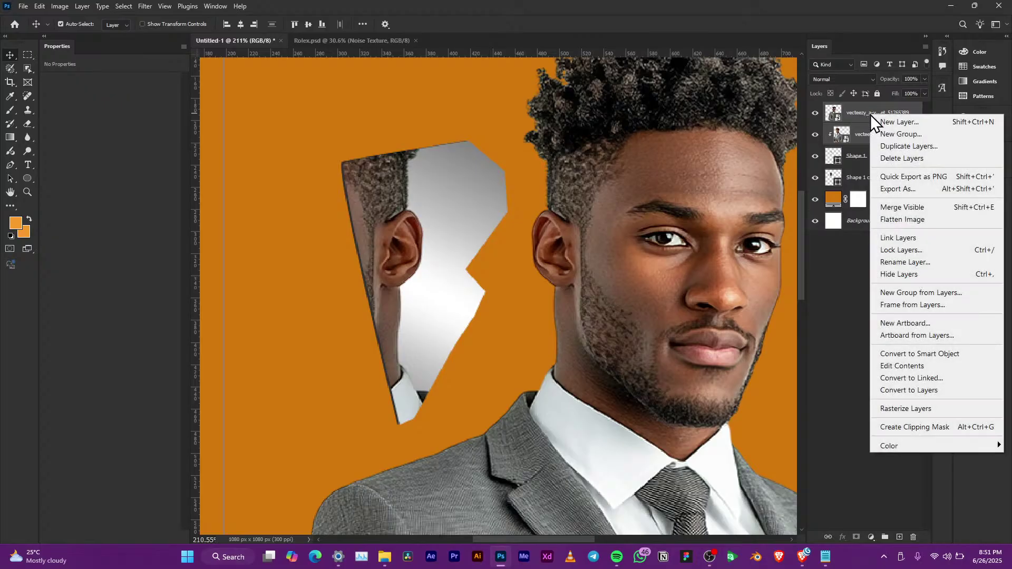
click(919, 238)
Step: Move the linked man and reflection up together, placing the man at Y -31 px, and check the shard's reflection
scroll(594, 207, down, 3)
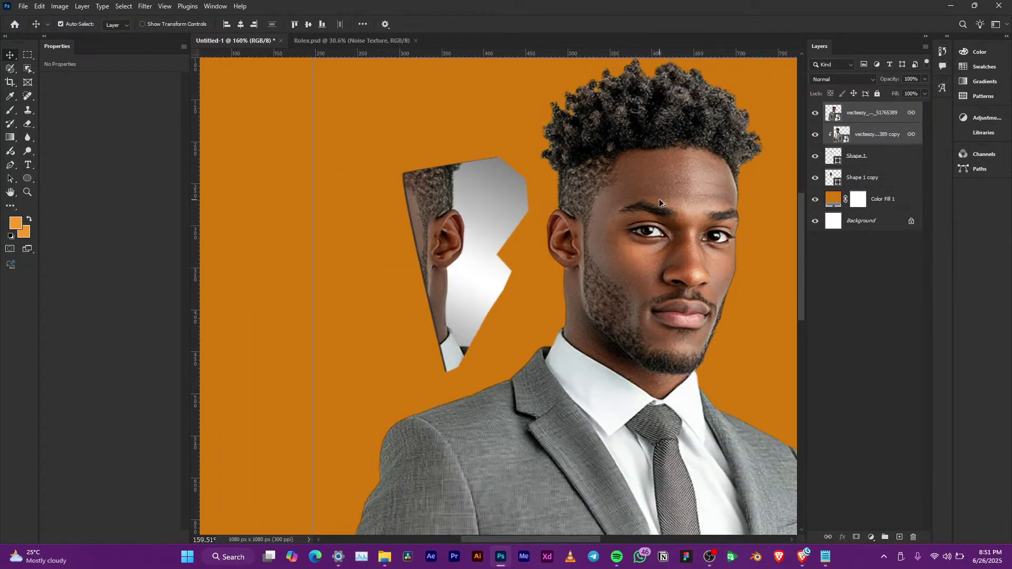
scroll(659, 198, down, 3)
click(689, 274)
drag(689, 274, 687, 206)
scroll(554, 239, up, 3)
click(570, 277)
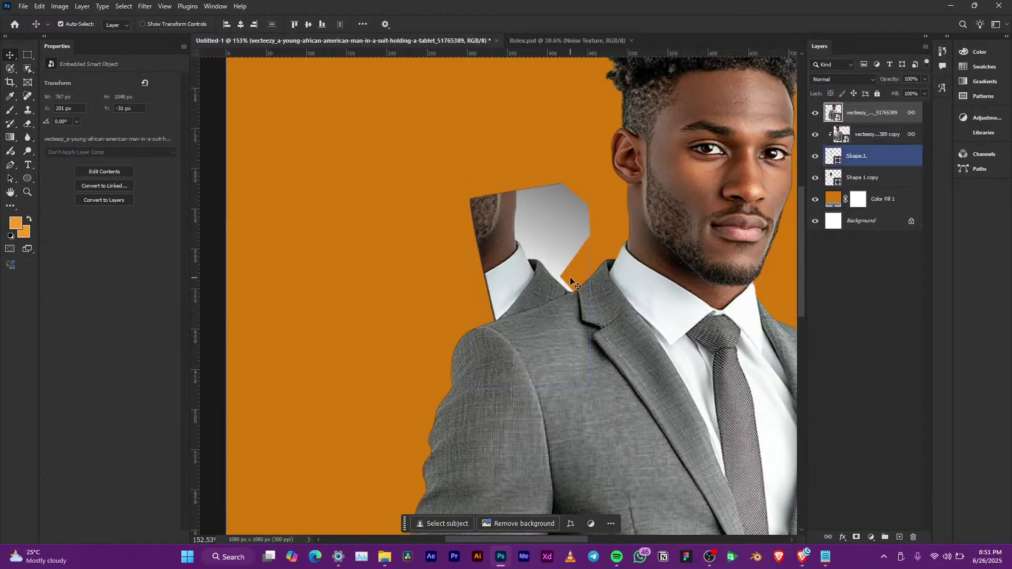
click(579, 279)
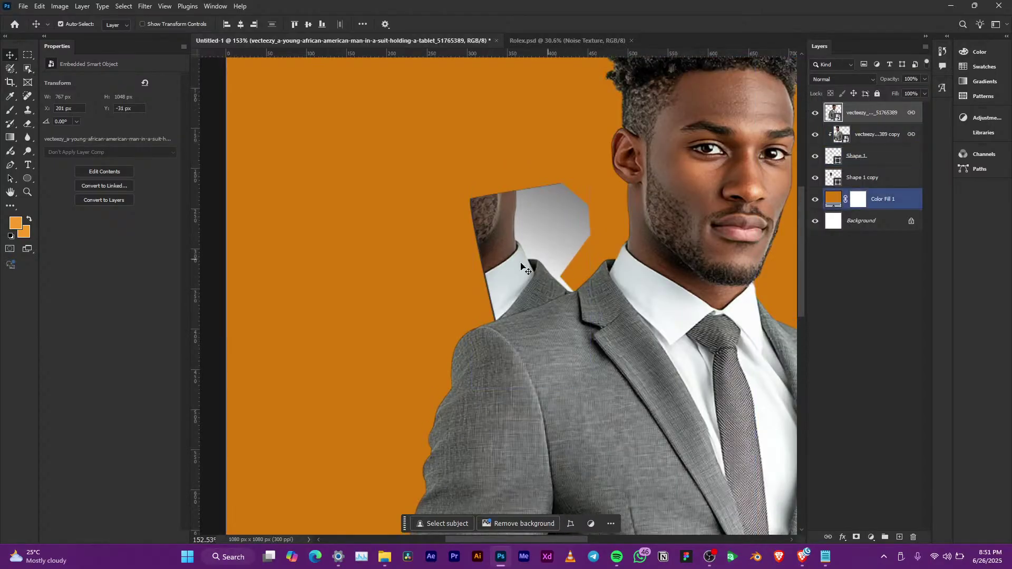
scroll(530, 209, down, 3)
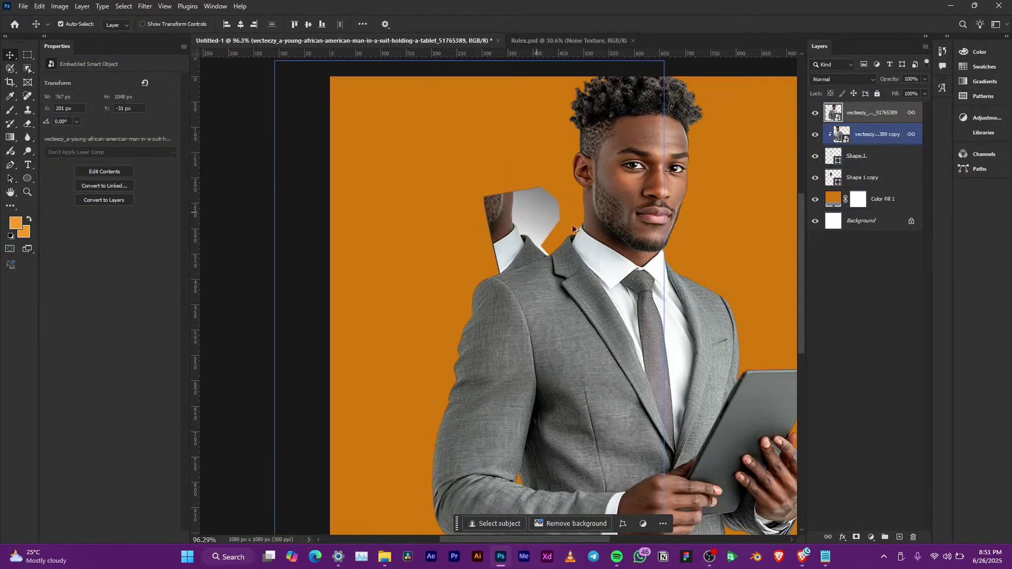
Step: Move the linked man and reflection down together, placing the man at X 193 px, Y 112 px
drag(638, 195, 642, 267)
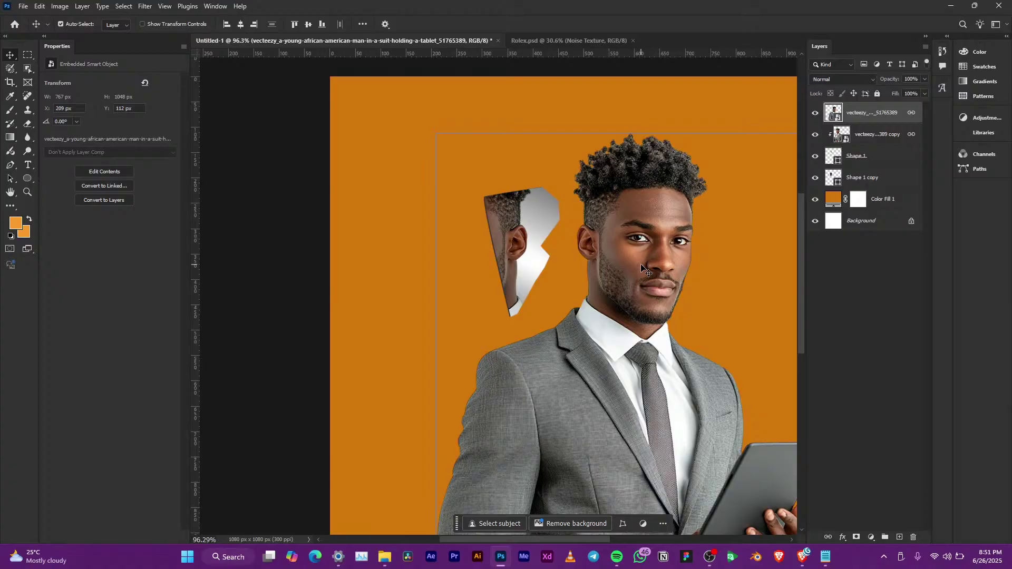
drag(645, 314, 630, 337)
click(420, 224)
scroll(420, 224, down, 3)
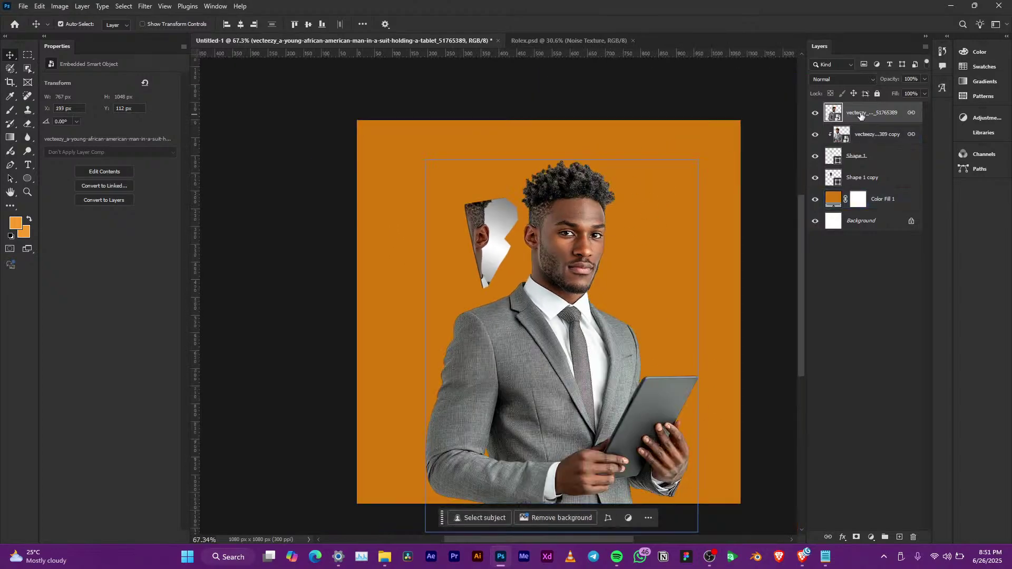
scroll(481, 151, up, 5)
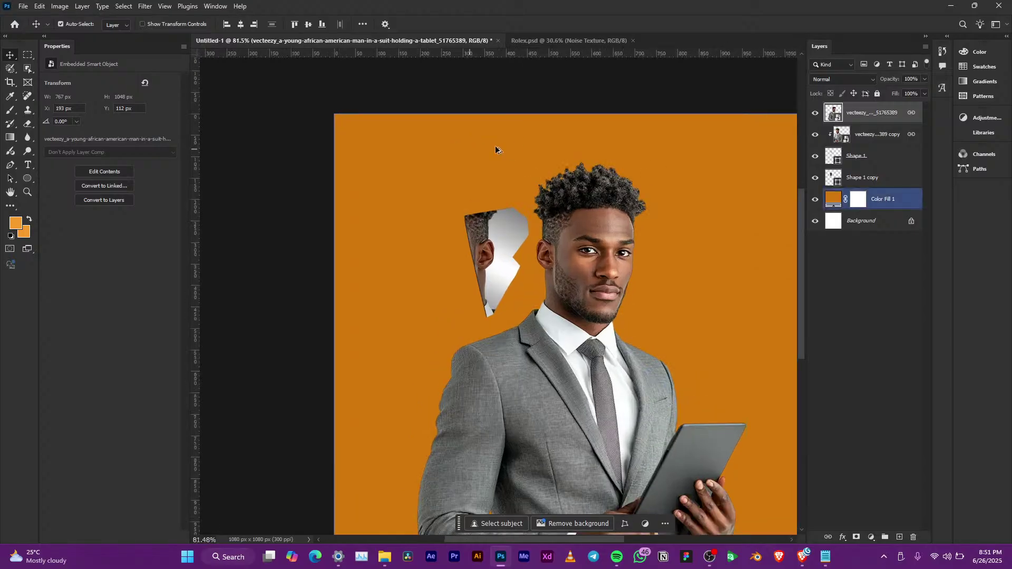
Step: Add a new layer above the man and set the foreground colour to white (ffffff) for the Brush
click(898, 536)
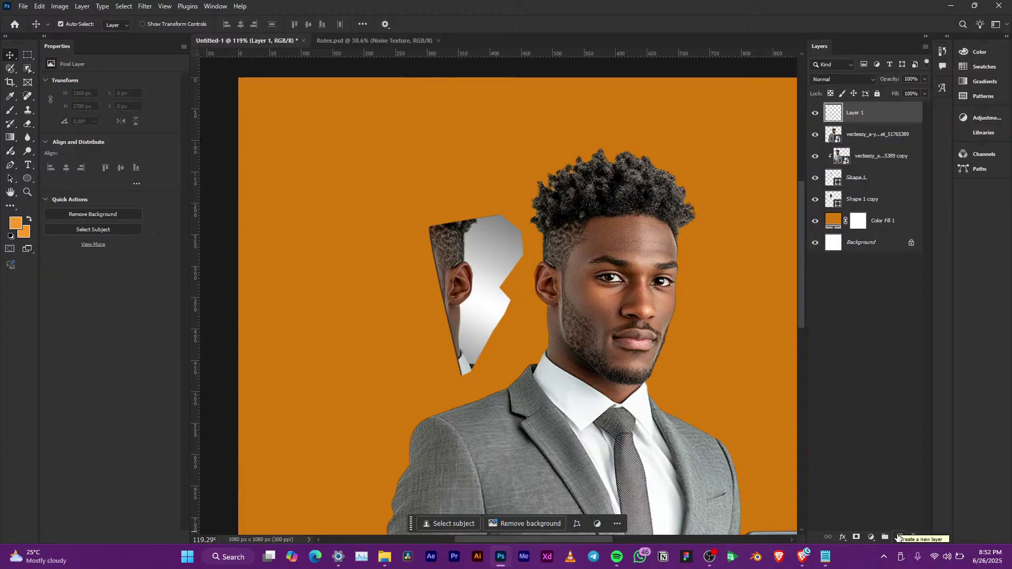
click(11, 111)
click(17, 224)
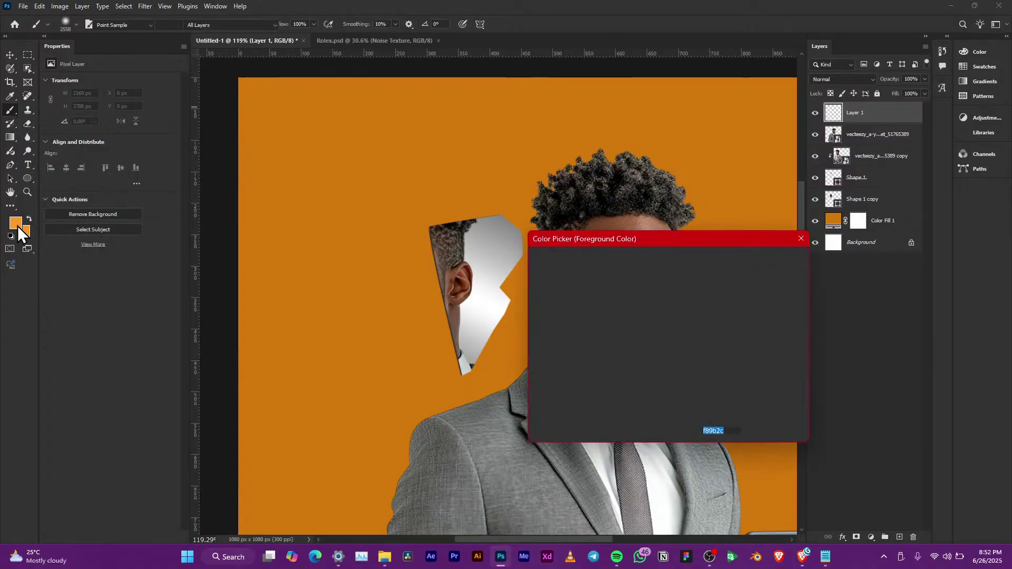
mouse_move(609, 274)
mouse_down()
mouse_move(538, 259)
mouse_move(532, 272)
mouse_move(524, 262)
mouse_move(543, 255)
mouse_move(528, 253)
mouse_up()
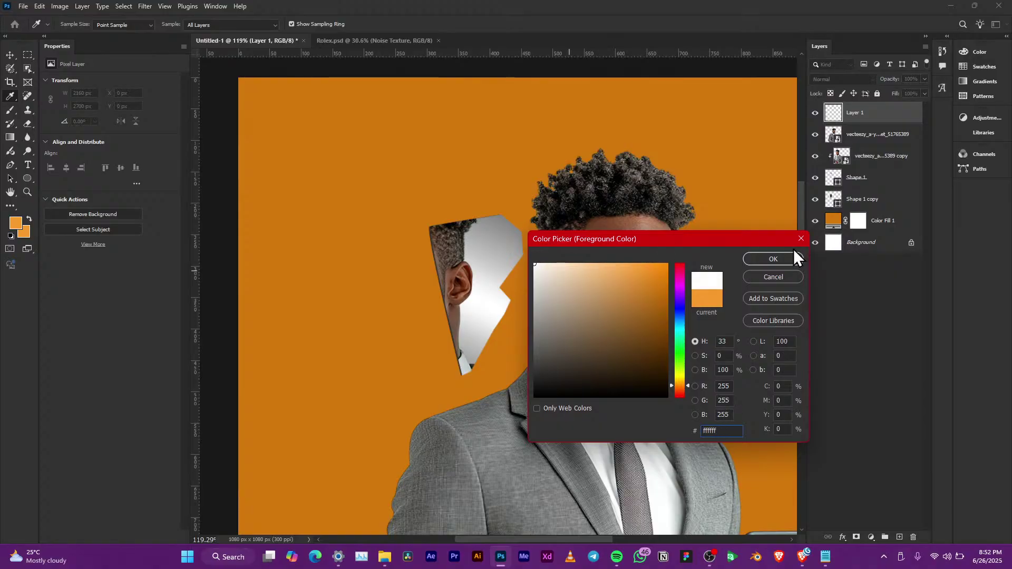
click(773, 259)
Step: Set a soft brush to about 299 px and paint one white glow spot over the shard's inner edge
key(b)
right_click(534, 174)
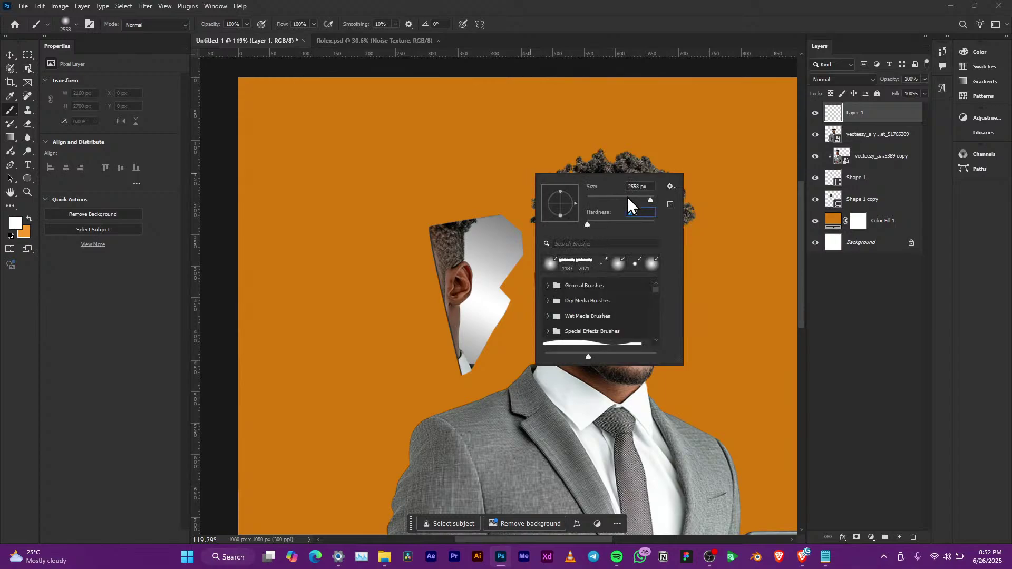
key(shift+Tab)
text(69)
key(Return)
drag(486, 244, 564, 259)
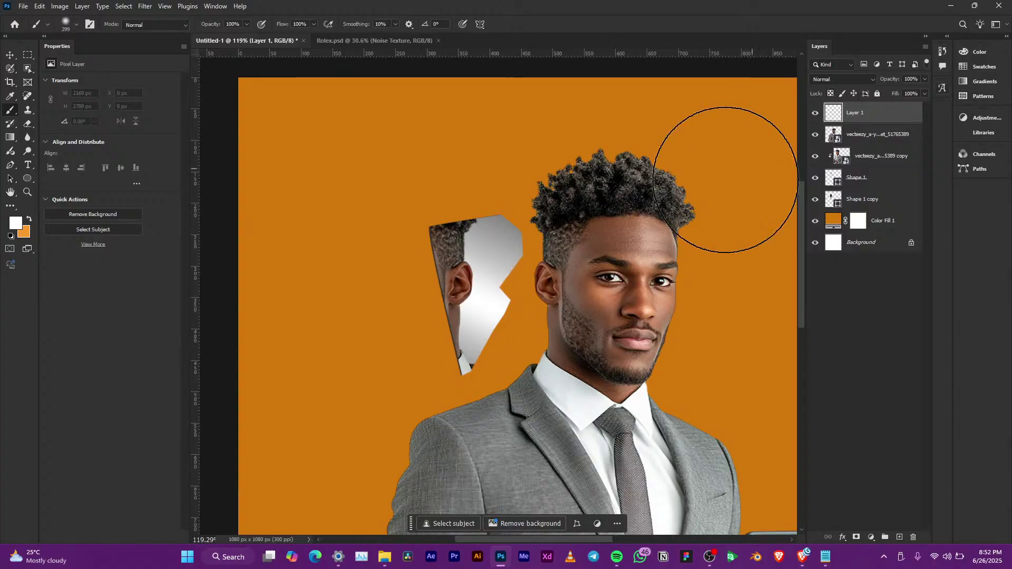
click(489, 287)
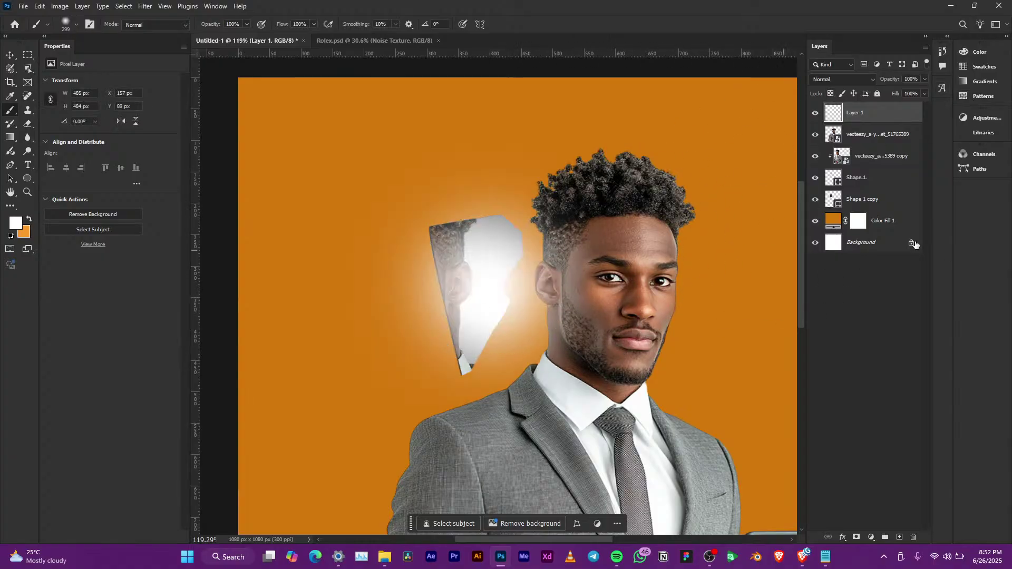
Step: Set the glow layer's blend mode to Screen and view it against the composition
scroll(560, 287, down, 3)
scroll(532, 285, up, 4)
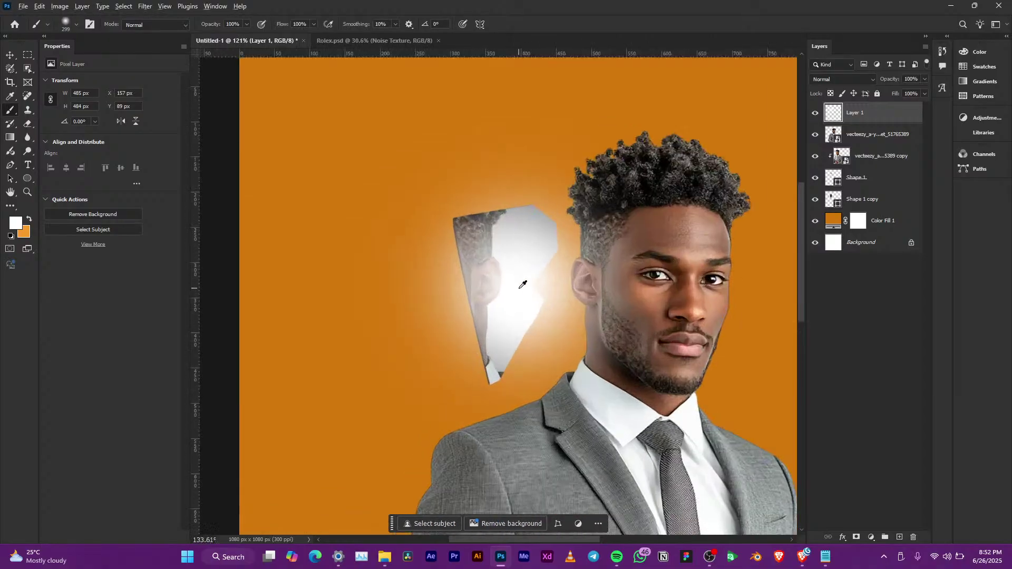
click(843, 82)
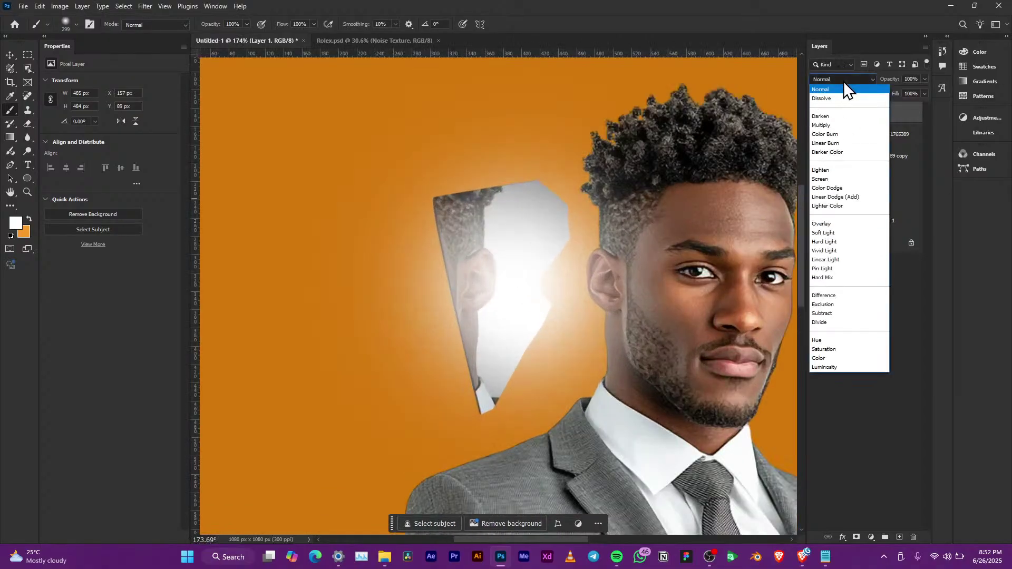
click(835, 181)
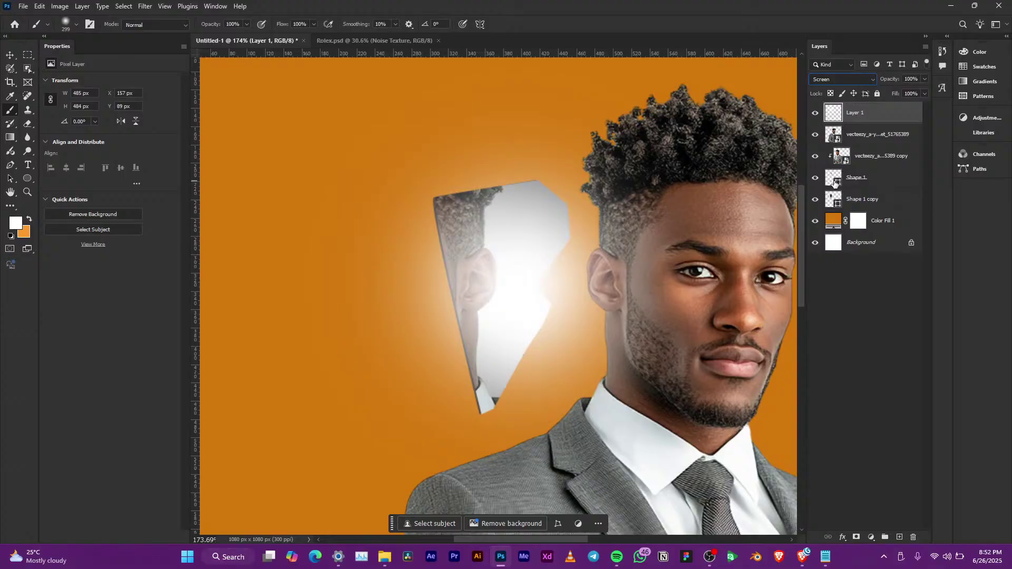
scroll(583, 233, down, 5)
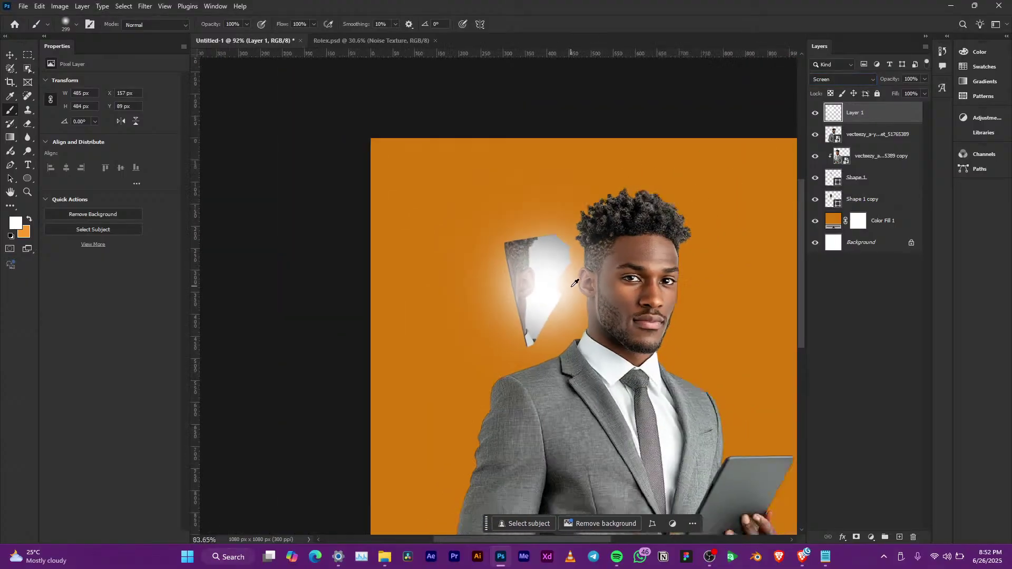
scroll(567, 274, up, 5)
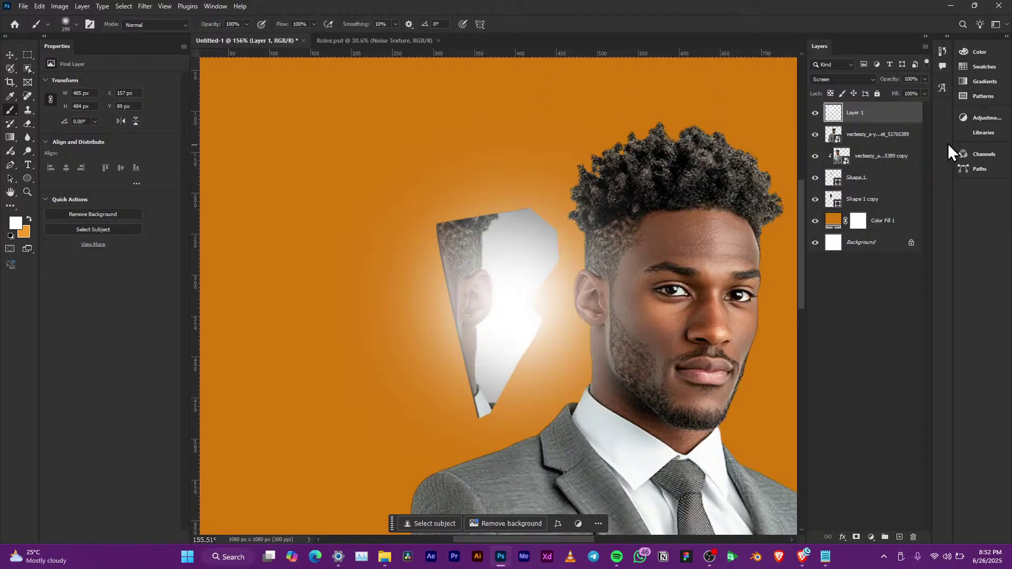
Step: Try the glow layer beneath the original man, clipping it to the shard and releasing the clip
drag(895, 118, 894, 154)
alt+click(893, 144)
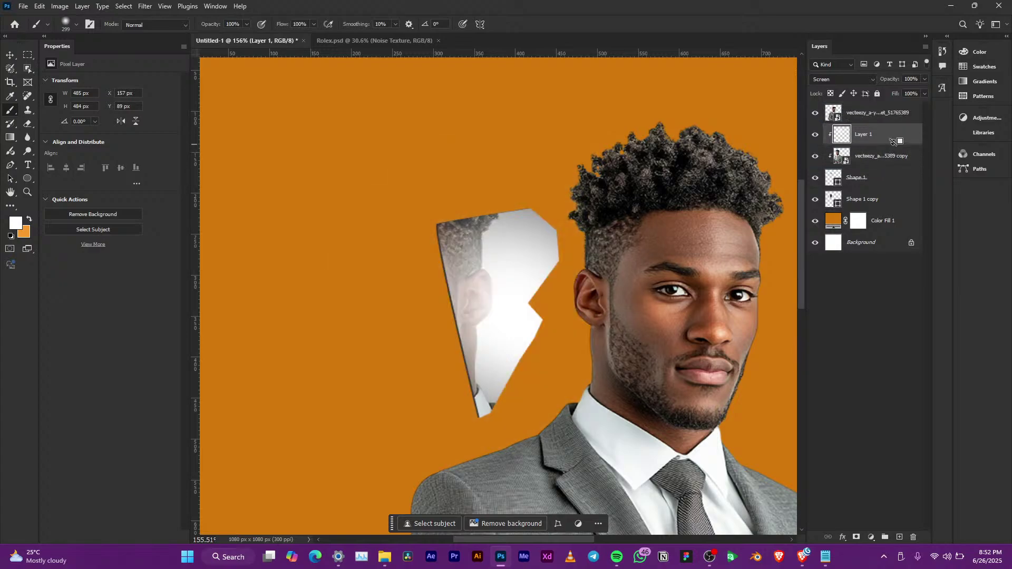
alt+click(893, 144)
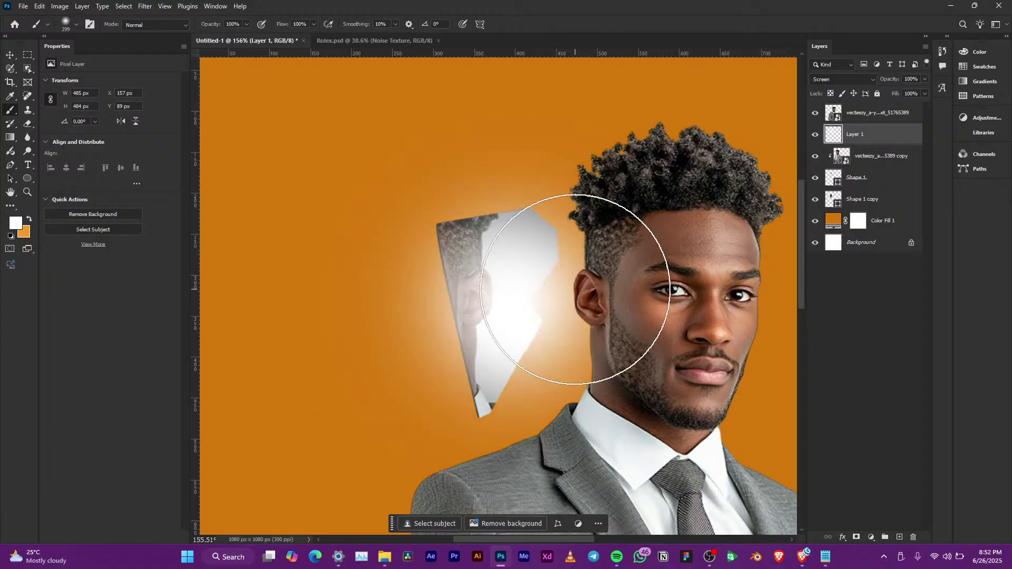
Step: Scale the glow to about 92.6% (449 × 448 px) and shift it right, toward the man's ear
key(v)
click(576, 293)
ctrl+click(571, 295)
key(ctrl+t)
drag(522, 289, 552, 289)
drag(744, 298, 689, 302)
drag(538, 298, 517, 295)
drag(684, 303, 710, 301)
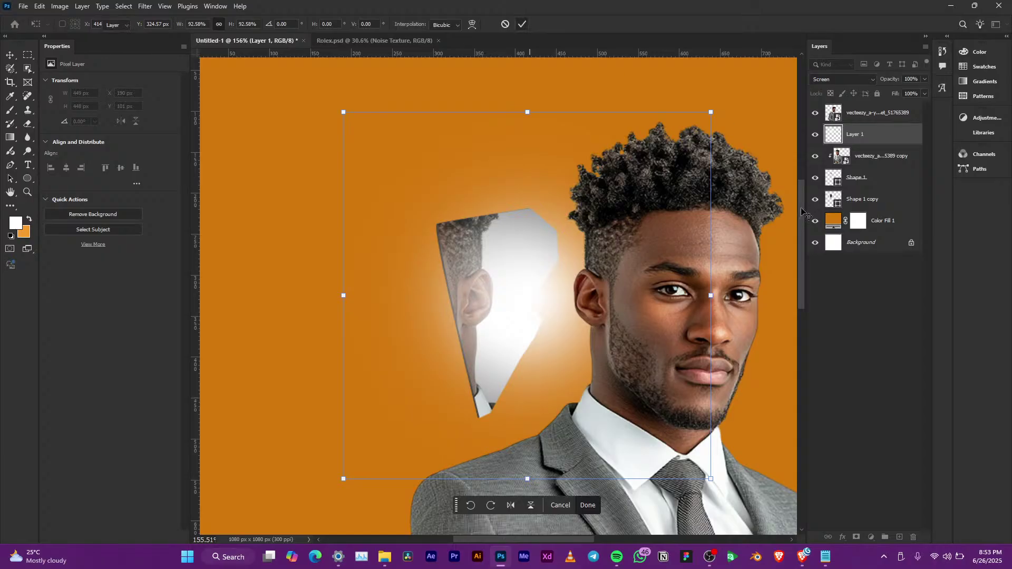
key(Return)
scroll(604, 264, down, 2)
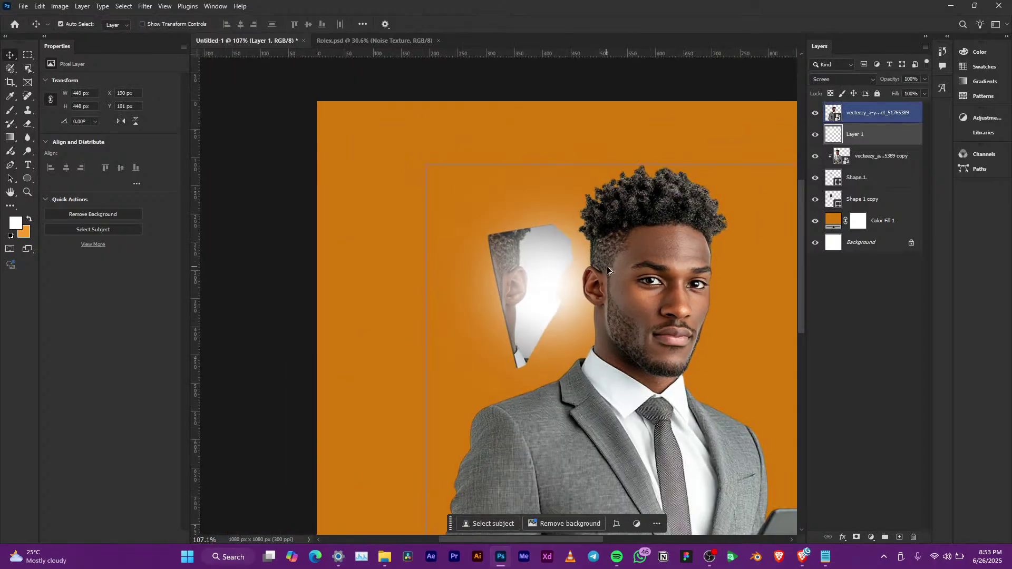
Step: Move the glow layer above the original man and nudge the glow about 3 px right
scroll(625, 273, up, 3)
drag(871, 135, 873, 104)
mouse_move(495, 300)
mouse_down()
mouse_move(511, 302)
mouse_move(498, 299)
mouse_up()
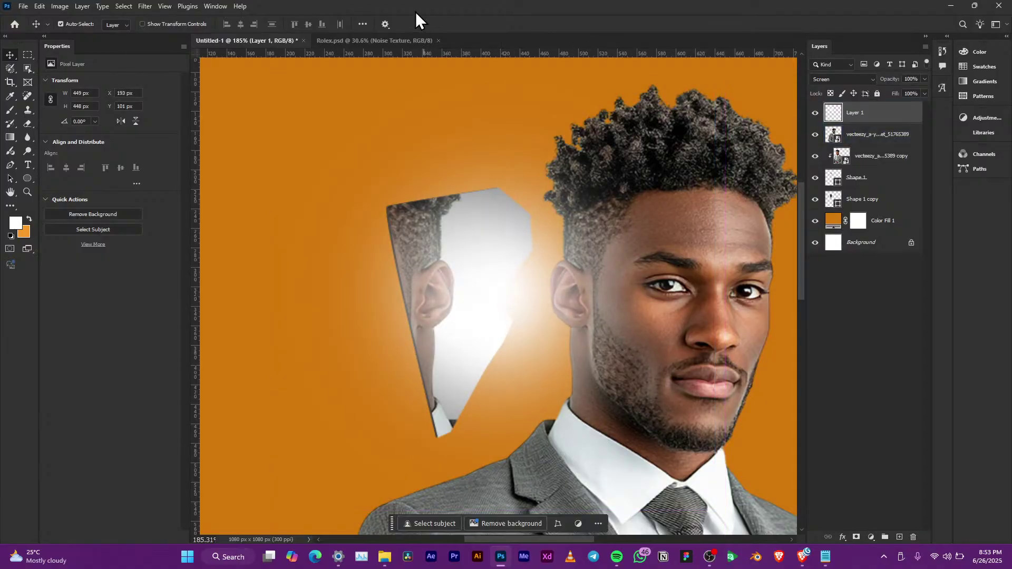
Step: Examine the glow and mirror reflections in Rolex.psd, return to Untitled-1 and compare them with the whole composition
click(400, 39)
scroll(535, 333, down, 2)
scroll(535, 334, up, 3)
drag(535, 333, 538, 173)
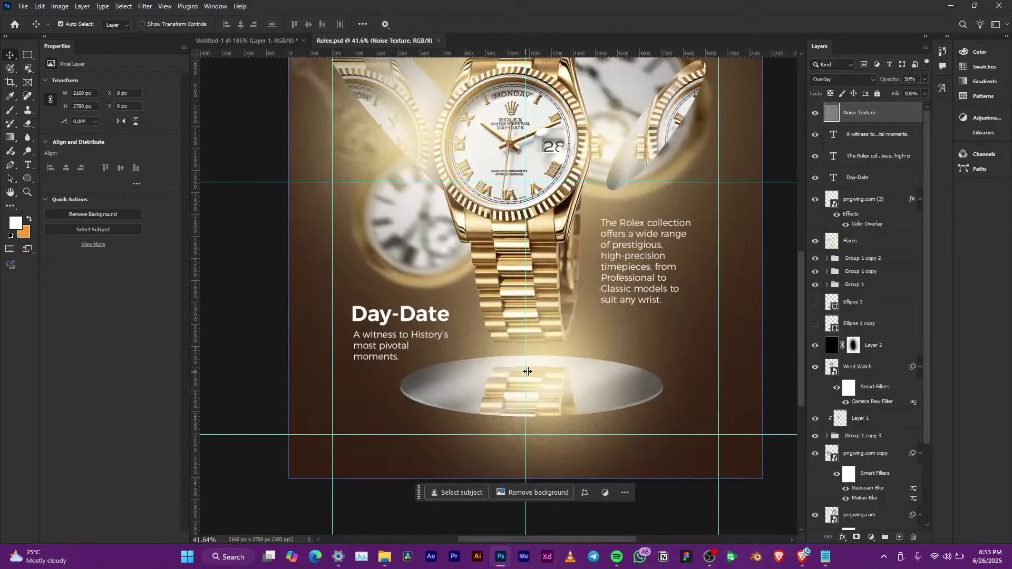
scroll(546, 385, up, 3)
click(264, 43)
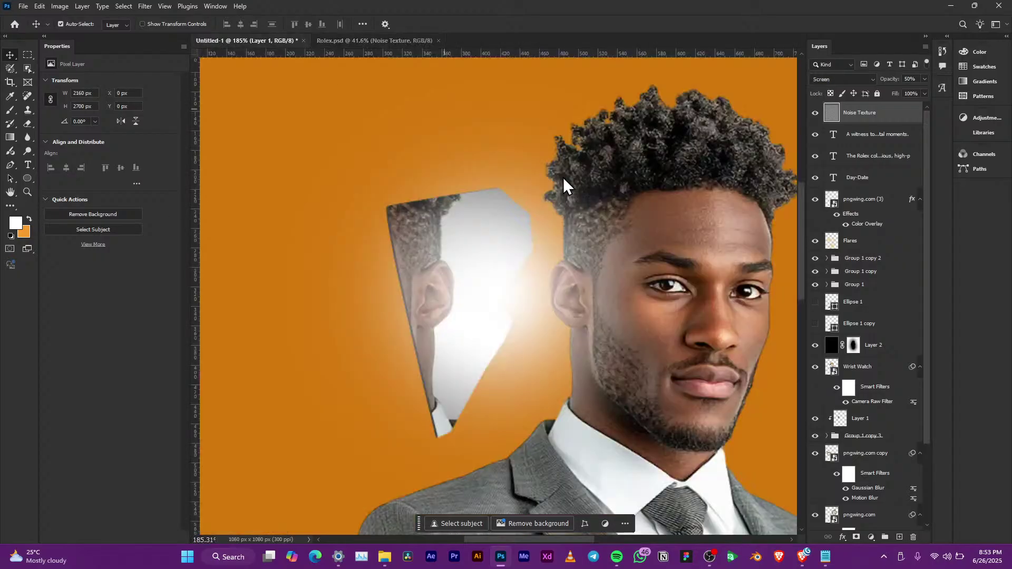
scroll(578, 274, down, 3)
scroll(577, 274, down, 2)
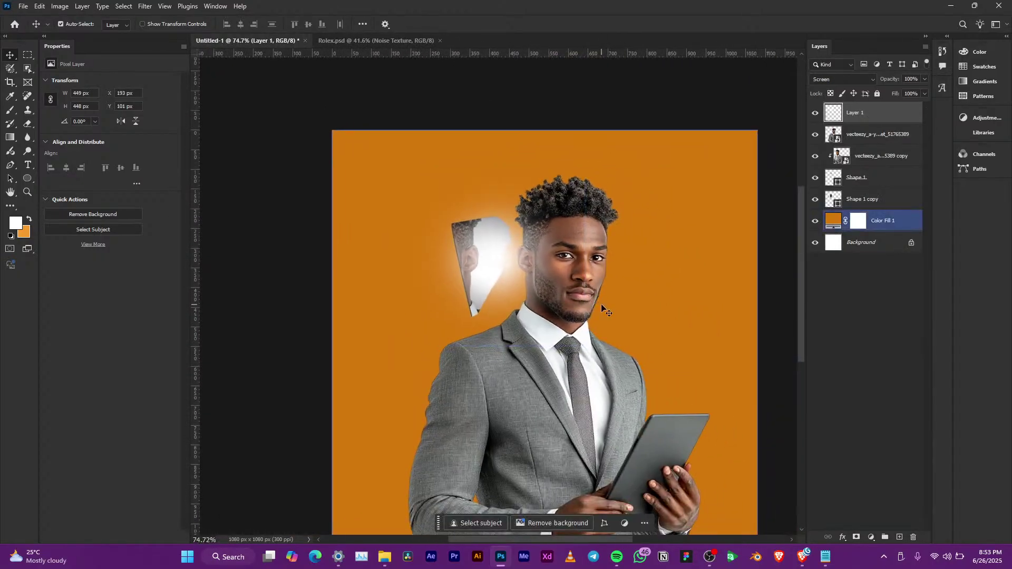
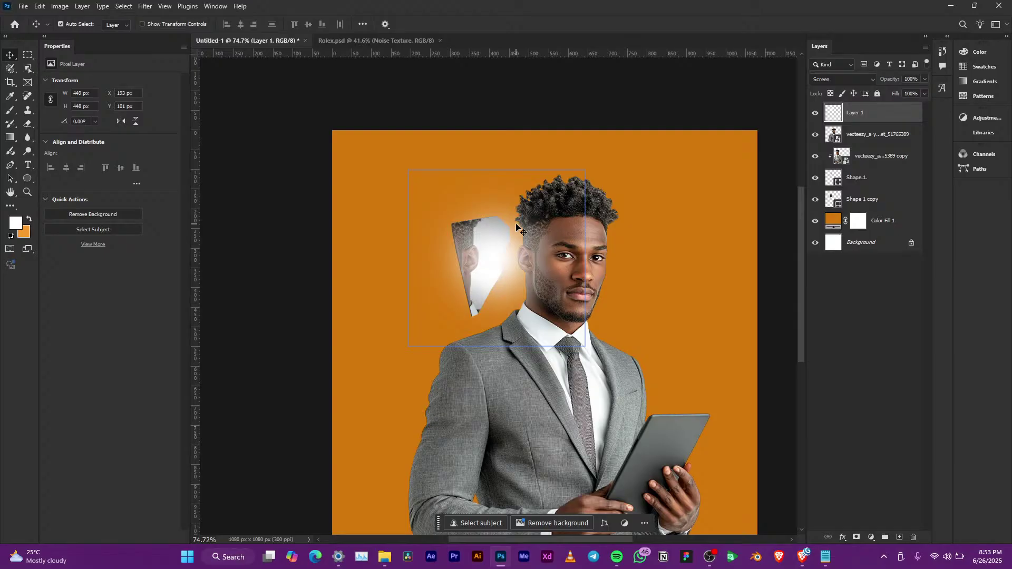
Step: Shift the suited man together with his linked reflection copy slightly right, to X 212 px and Y 112 px
click(871, 134)
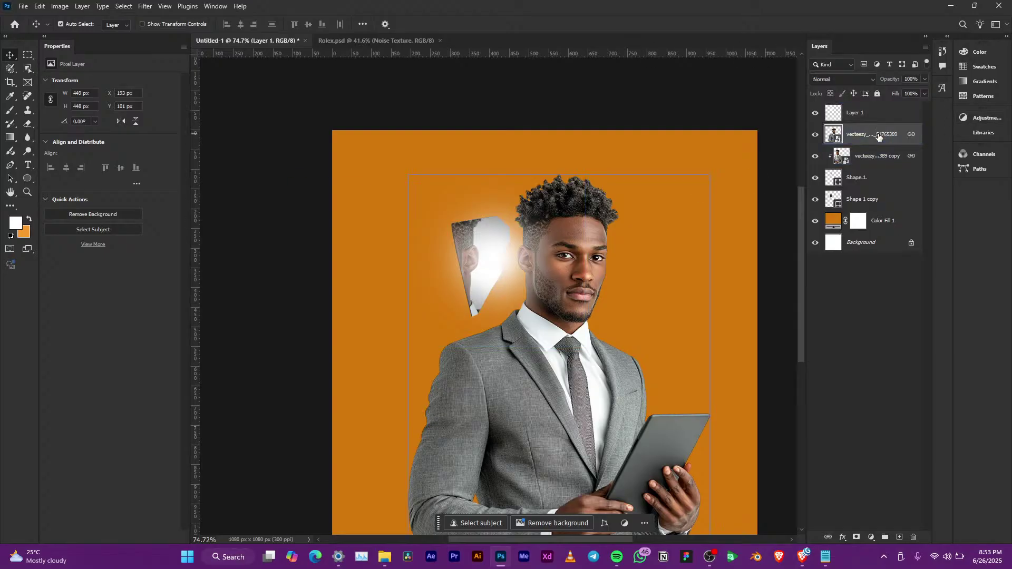
click(574, 425)
drag(573, 425, 578, 424)
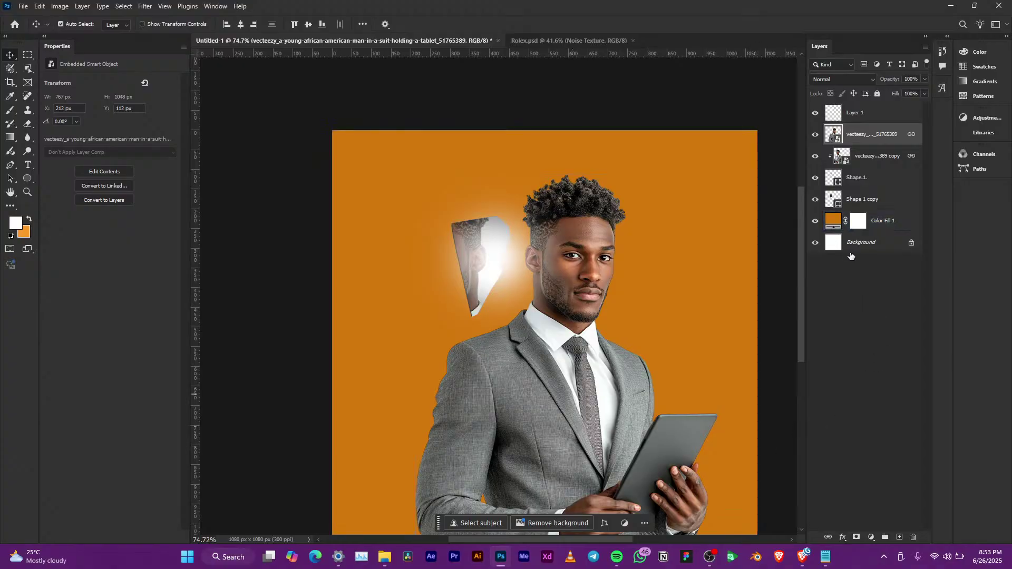
Step: Group the layers from Shape 1 copy up to Layer 1 and hide the group
click(867, 199)
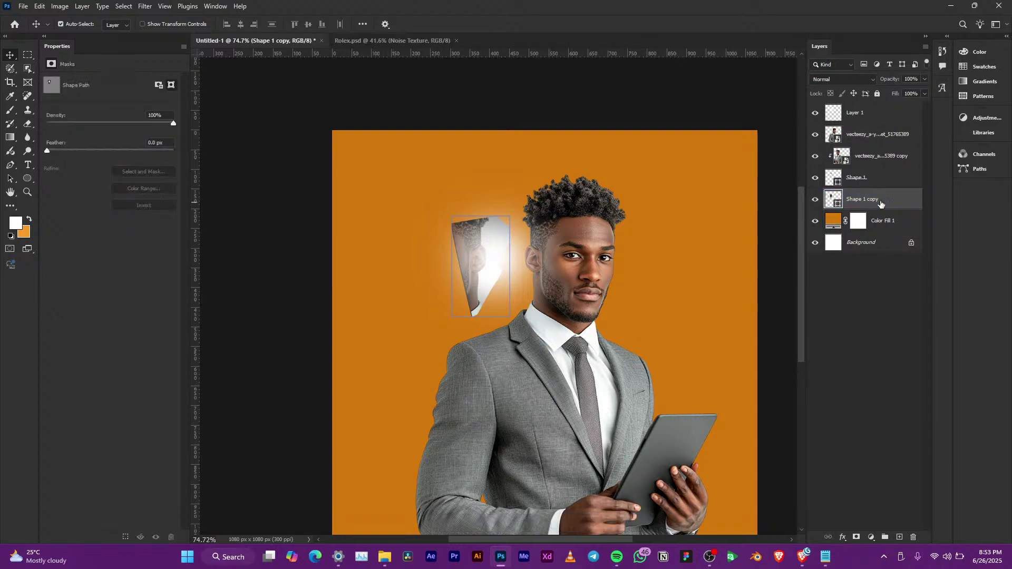
shift+click(885, 117)
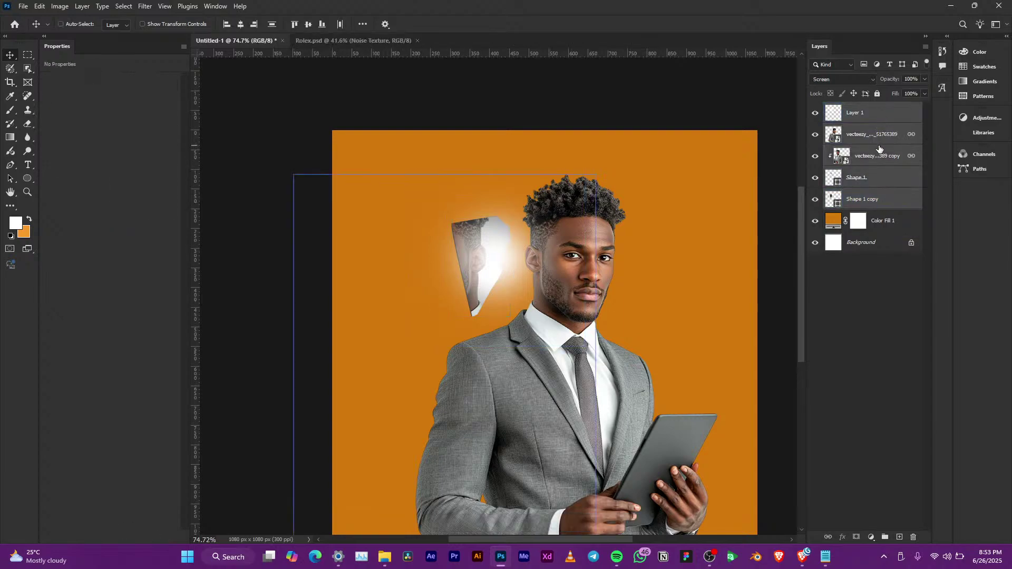
key(ctrl+g)
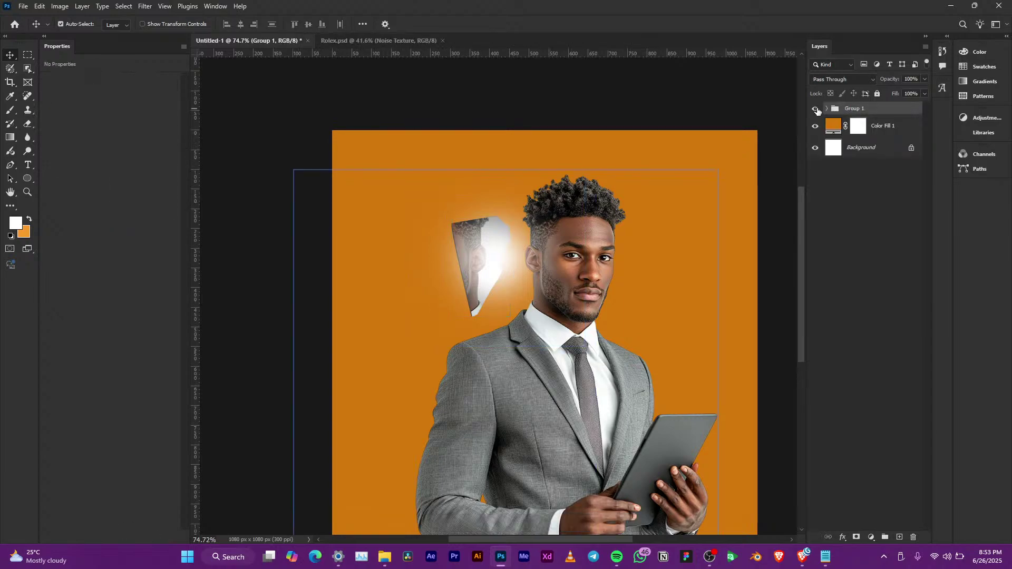
key(ctrl+comma)
click(548, 287)
scroll(549, 287, down, 2)
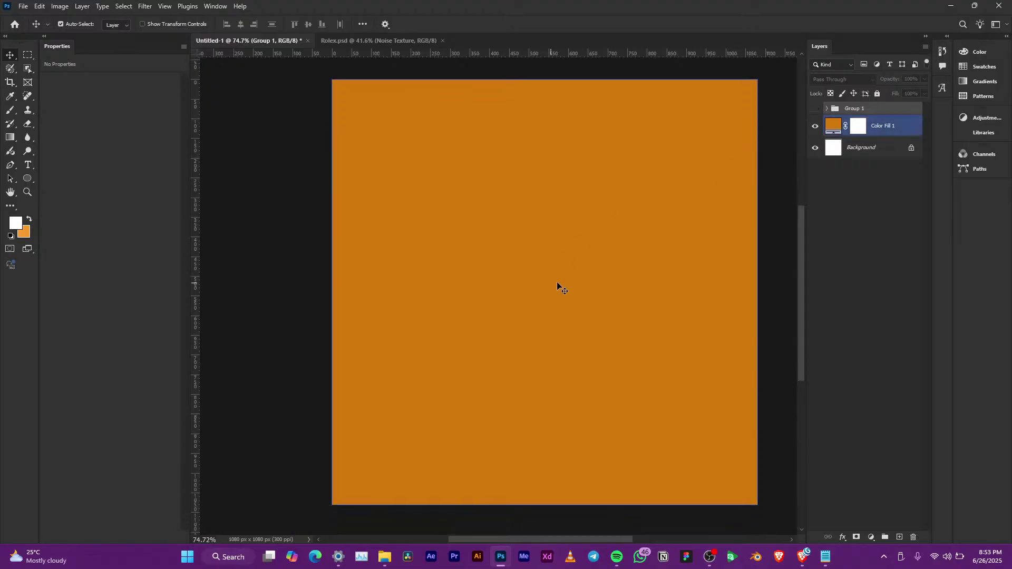
Step: Recolor the Color Fill 1 background layer to a very light grey
scroll(577, 280, up, 1)
scroll(599, 278, right, 2)
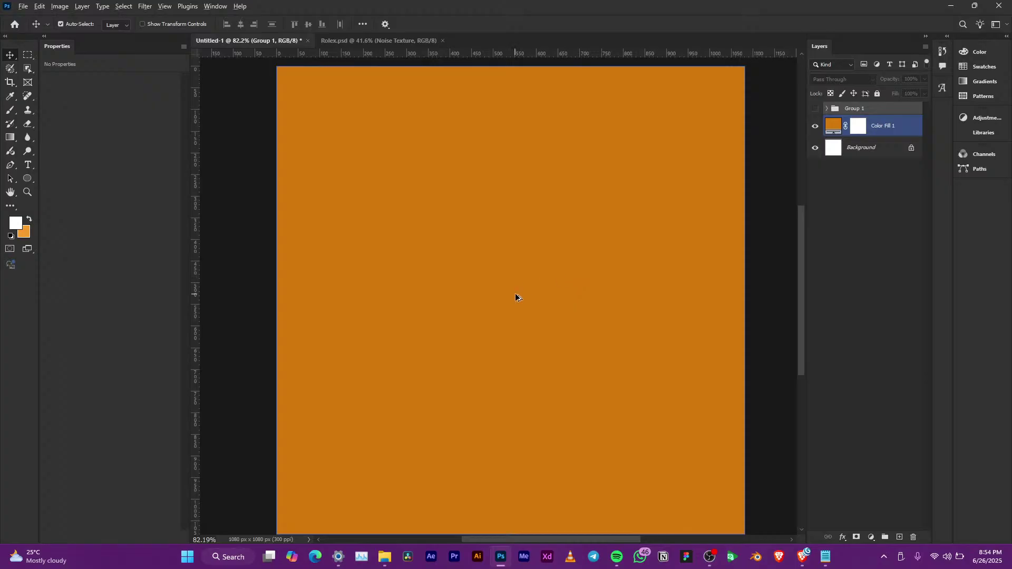
scroll(515, 296, down, 2)
click(835, 131)
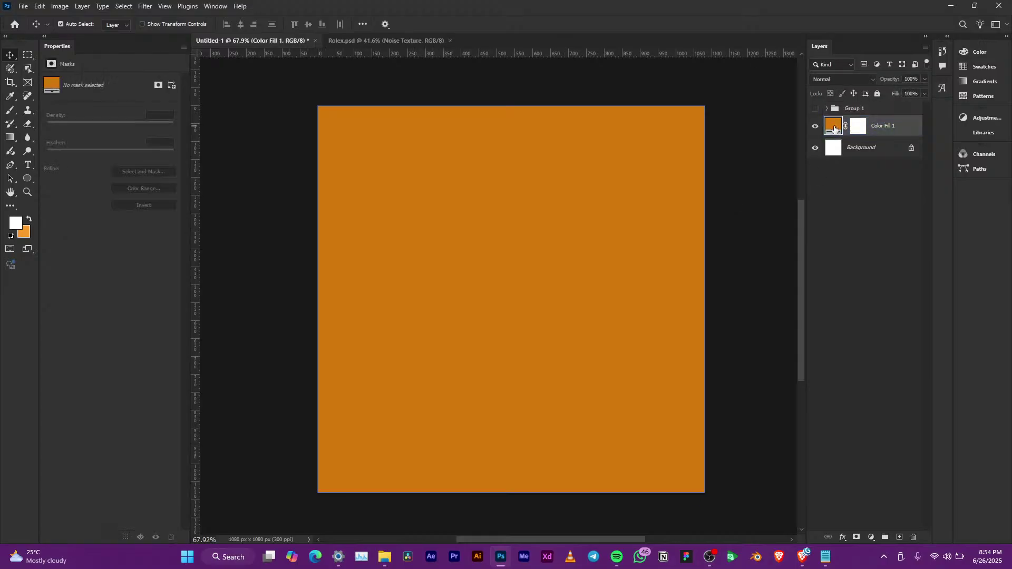
double_click(834, 127)
mouse_move(659, 327)
mouse_down()
mouse_move(679, 318)
mouse_move(574, 267)
mouse_move(533, 286)
mouse_move(524, 277)
mouse_move(549, 278)
mouse_move(525, 280)
mouse_up()
click(770, 257)
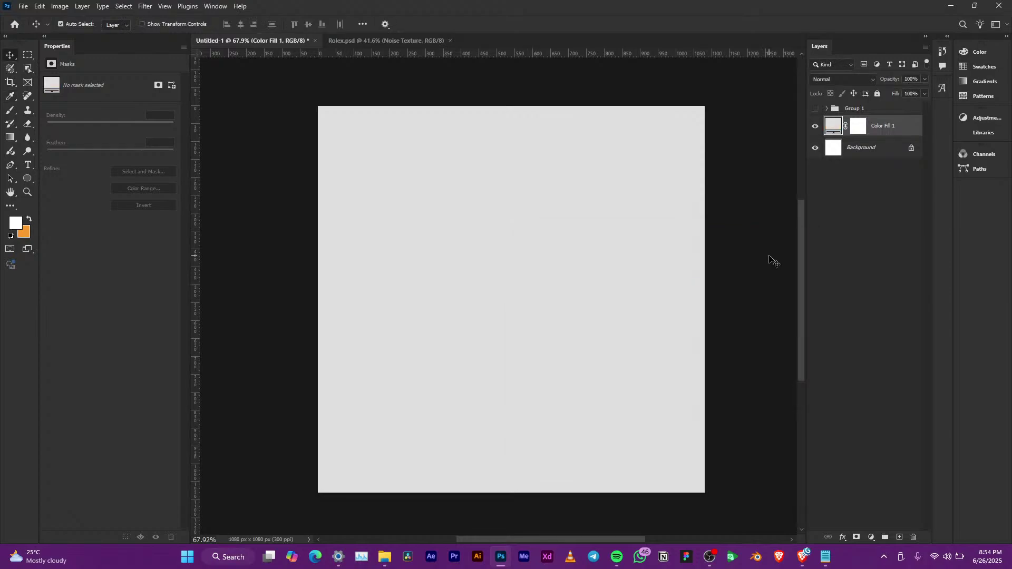
Step: Move the hidden Group 1 beneath Color Fill 1 and make the fill layer active
scroll(570, 312, up, 2)
scroll(570, 312, down, 2)
scroll(570, 314, up, 2)
scroll(570, 314, down, 1)
scroll(570, 313, up, 1)
scroll(570, 314, down, 1)
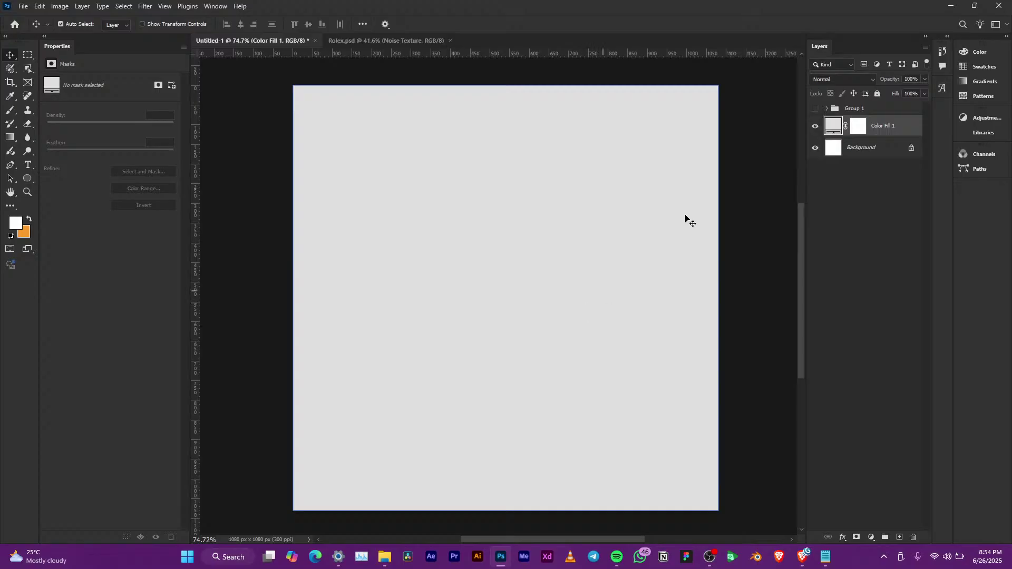
drag(886, 109, 885, 137)
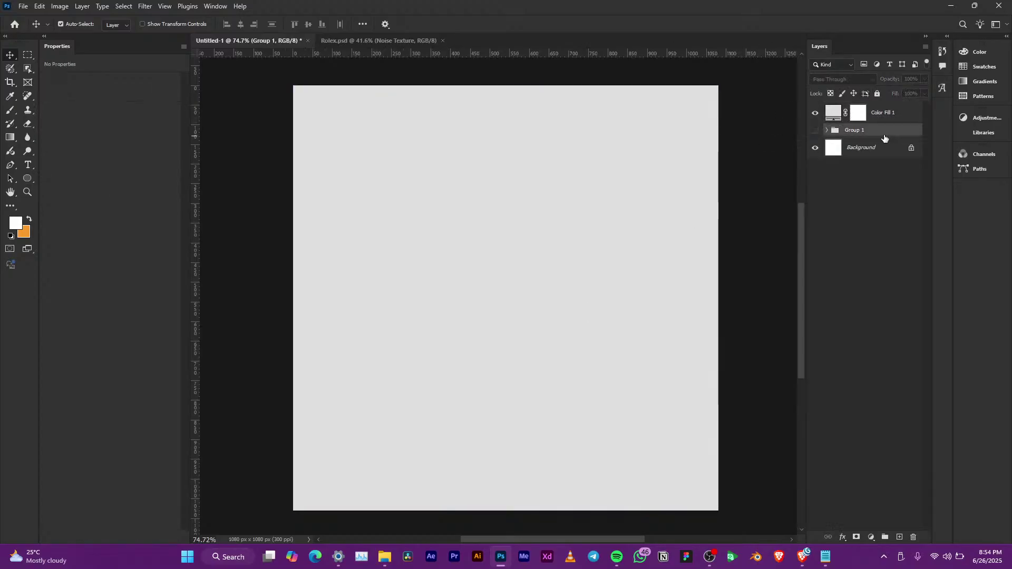
click(895, 118)
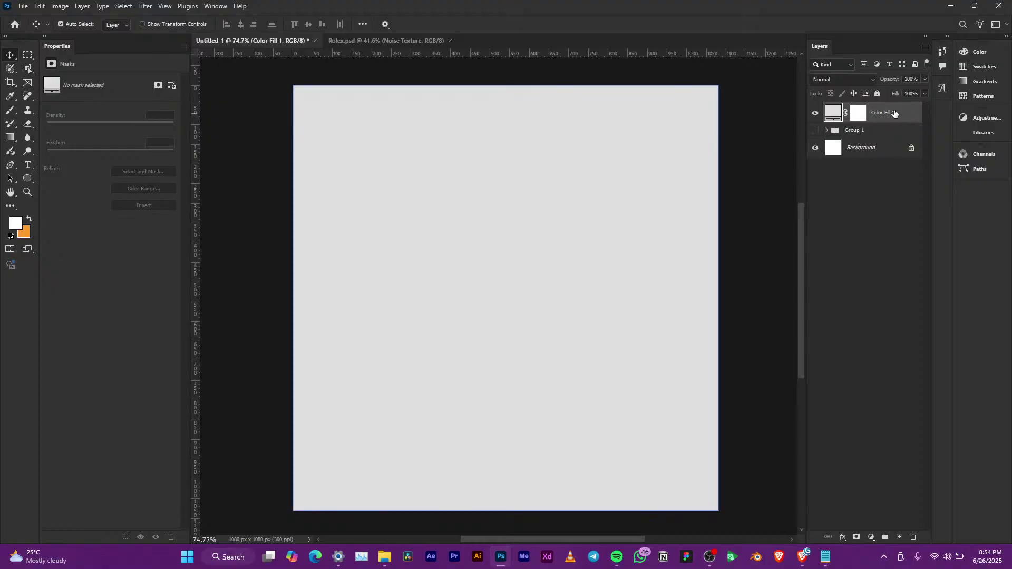
Step: Check the YouTube live chat window for messages and return to Photoshop
mouse_move(804, 558)
click(847, 507)
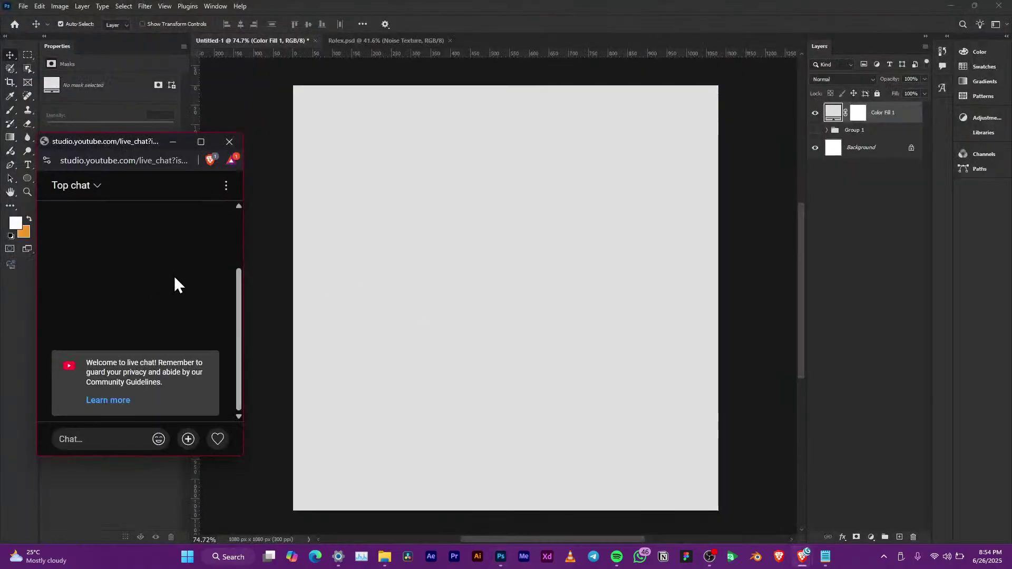
click(276, 155)
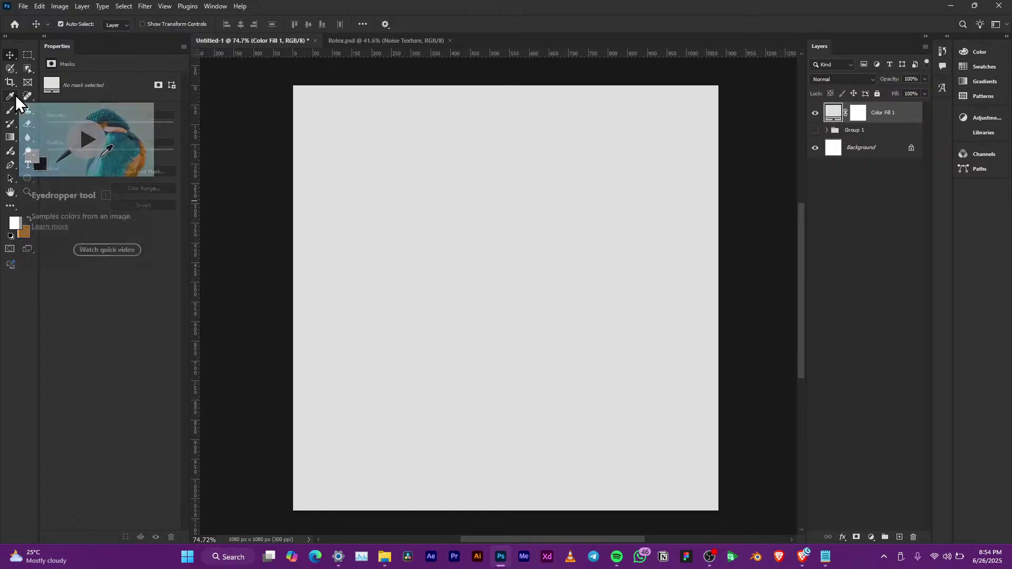
Step: Draw a closed triangular Pen path from the canvas's lower-right side to a tip near its centre and convert it to a shape
click(10, 166)
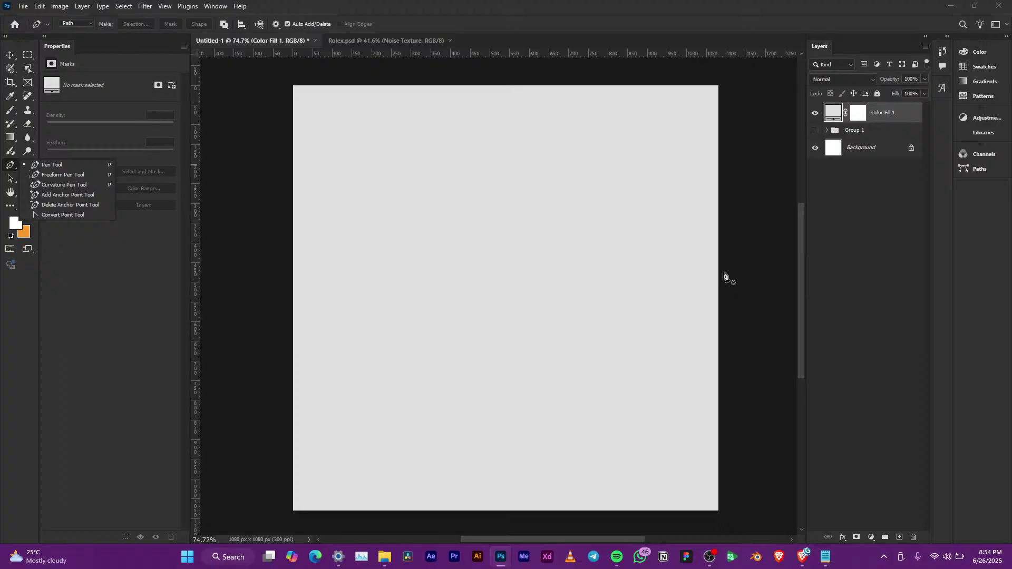
click(725, 242)
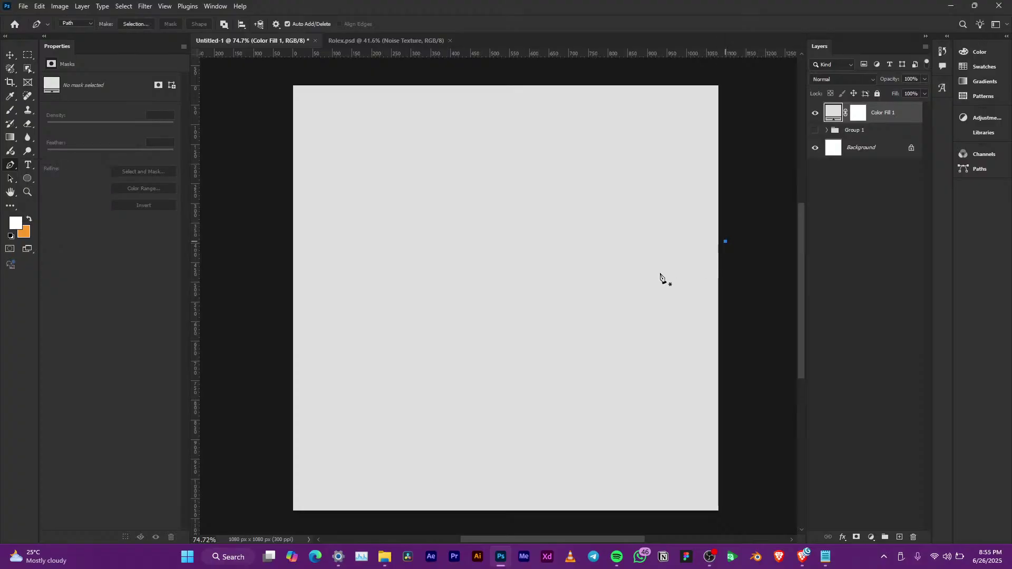
click(476, 363)
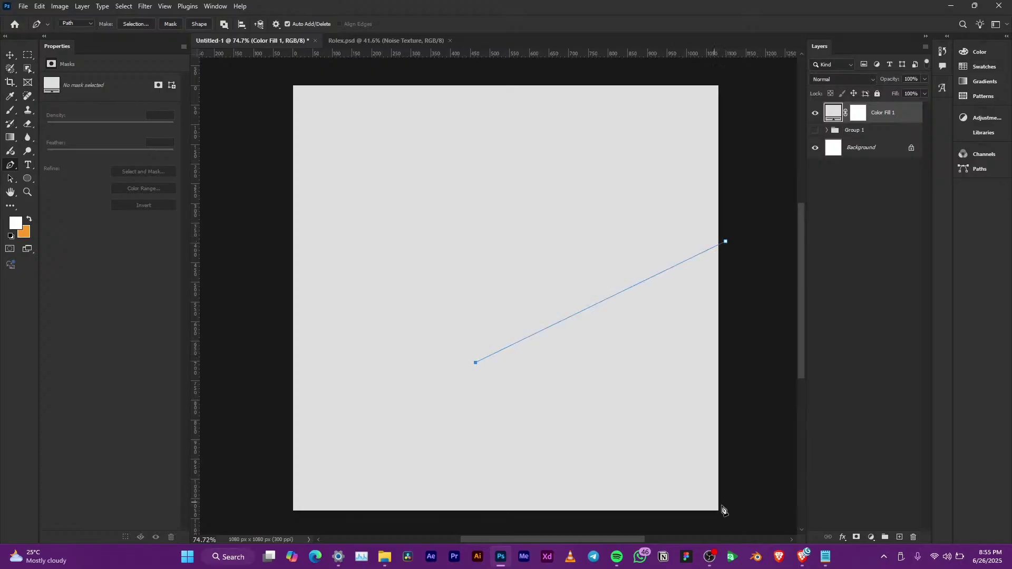
click(758, 514)
click(726, 243)
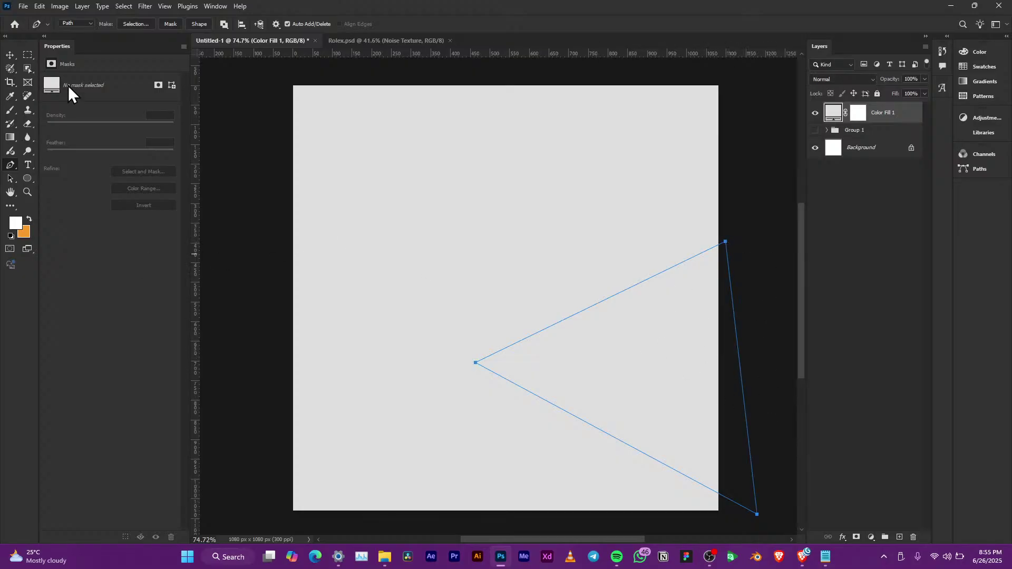
click(198, 24)
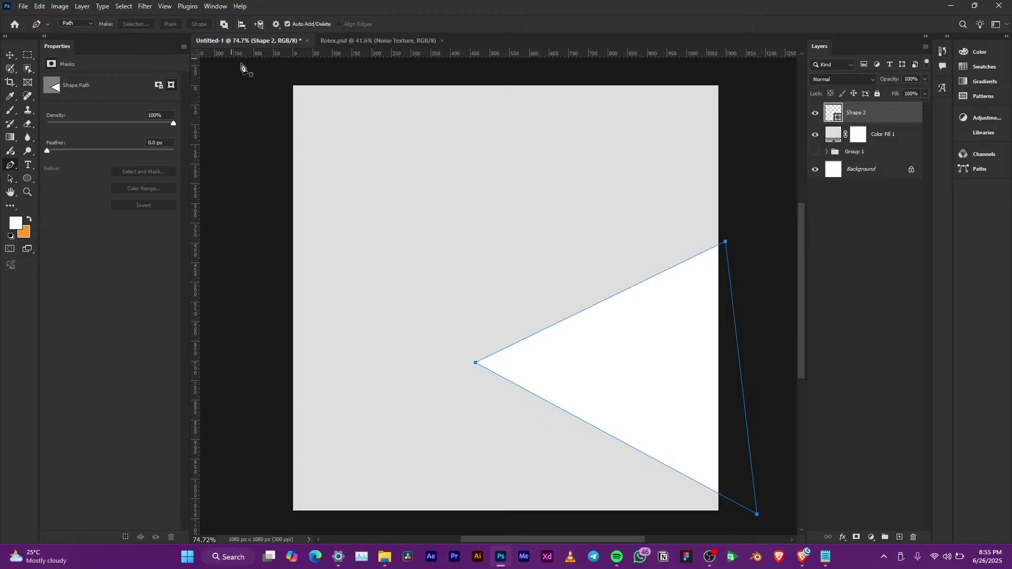
Step: Set the triangle's fill to orange #e08e00 and compare the canvas with the shape hidden and shown
double_click(833, 113)
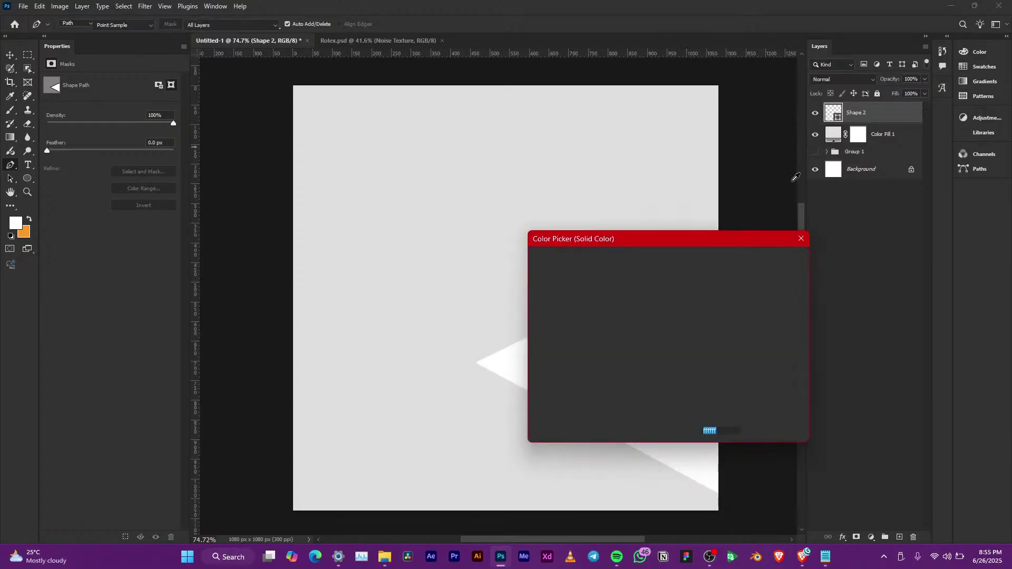
drag(680, 367, 680, 381)
drag(652, 282, 907, 200)
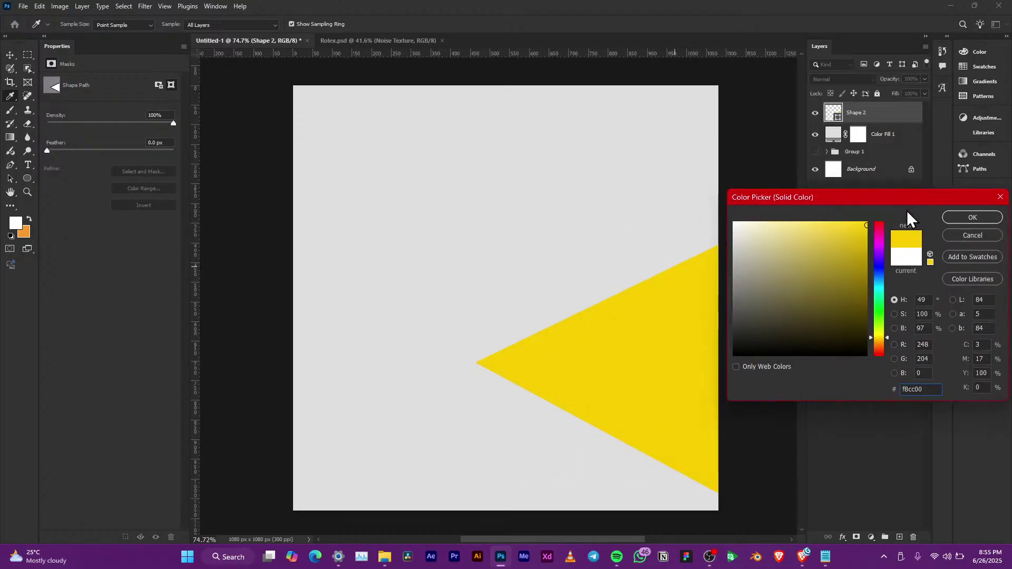
click(881, 340)
drag(880, 339, 881, 342)
mouse_move(865, 232)
mouse_down()
mouse_move(860, 247)
mouse_move(870, 229)
mouse_move(867, 238)
mouse_up()
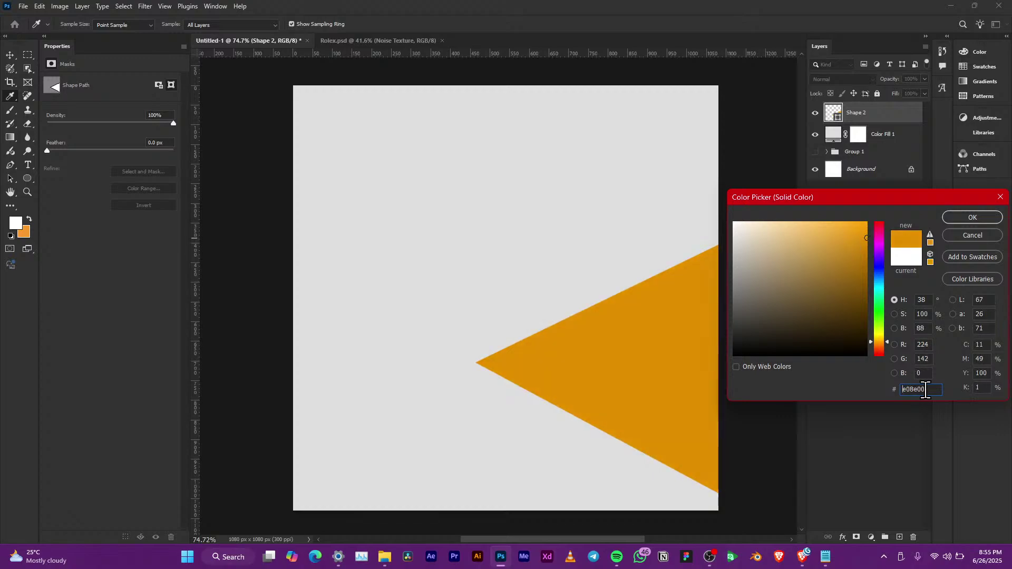
click(973, 217)
key(p)
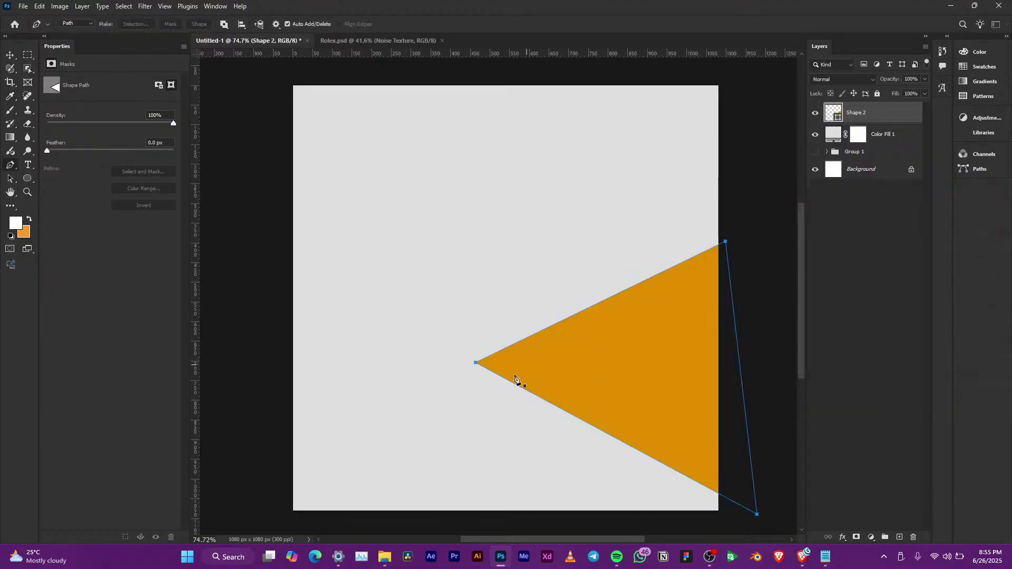
click(11, 56)
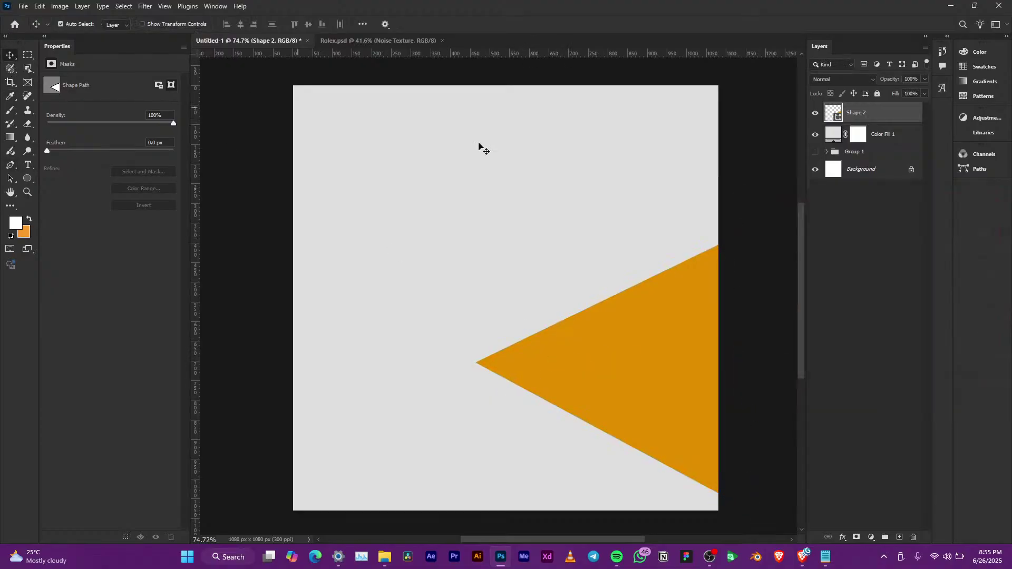
click(815, 115)
click(815, 116)
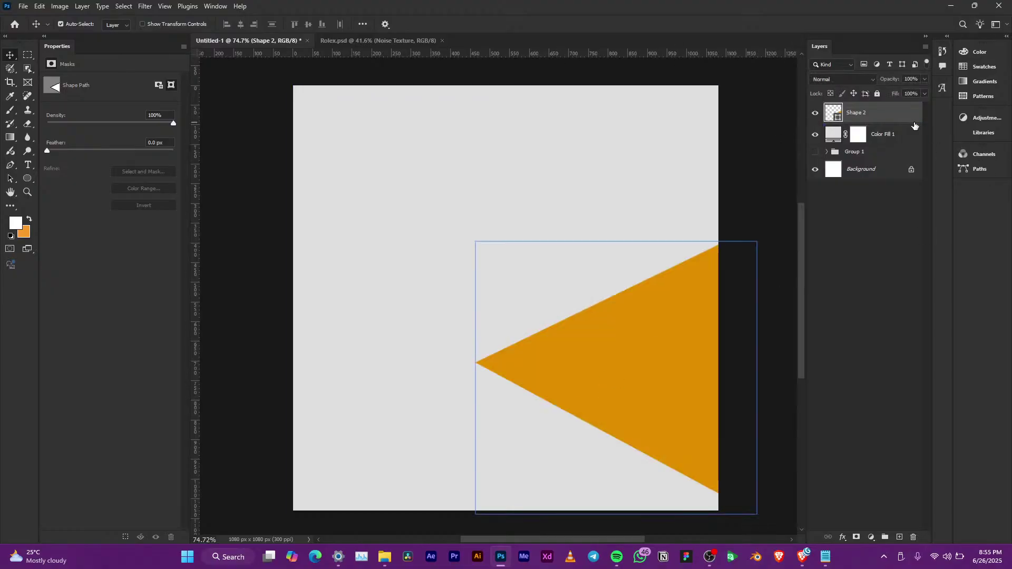
Step: Create a new empty layer named Layer 2 directly above Color Fill 1, in Normal mode at 100% opacity
click(908, 143)
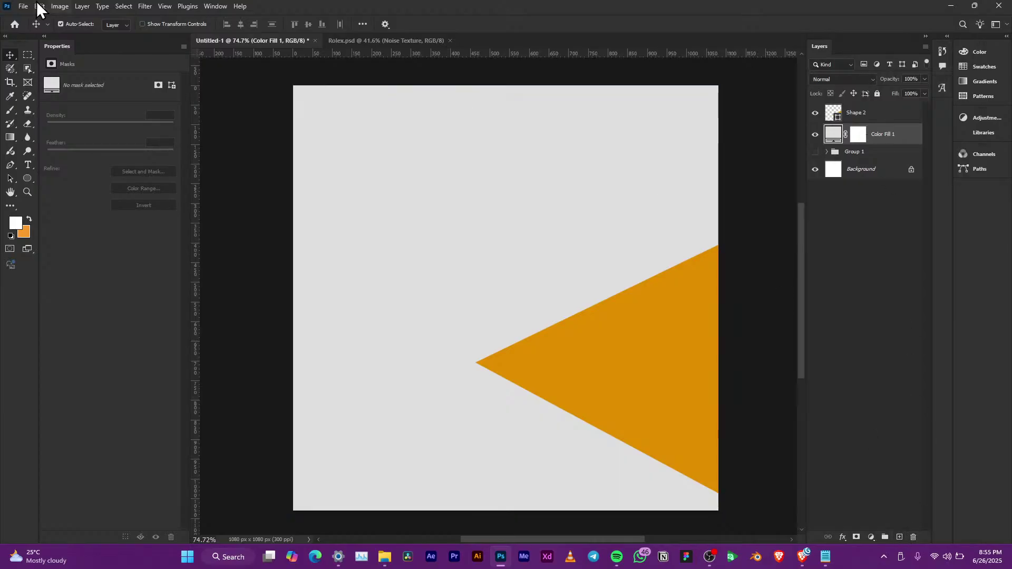
click(80, 4)
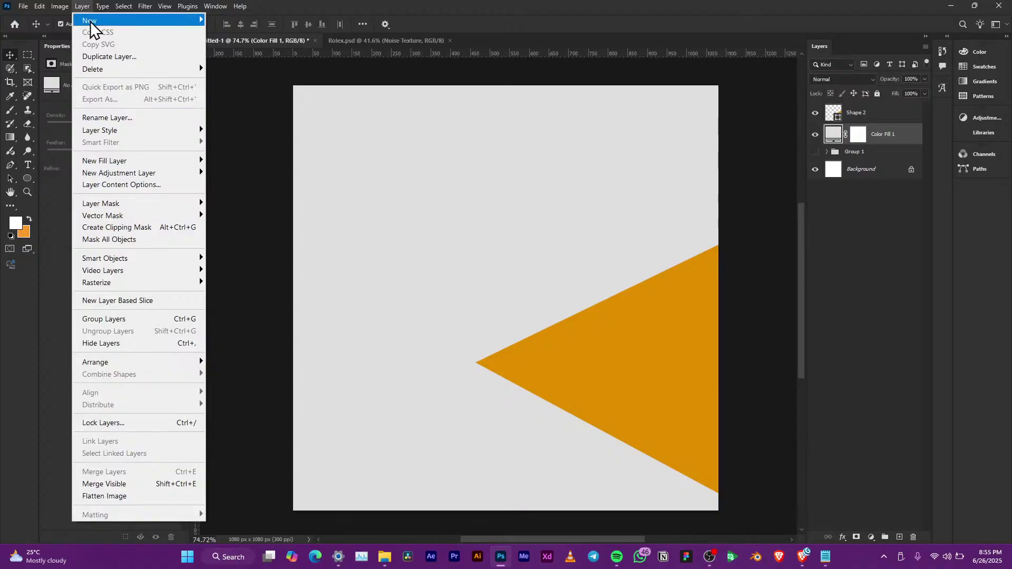
mouse_move(90, 21)
click(237, 20)
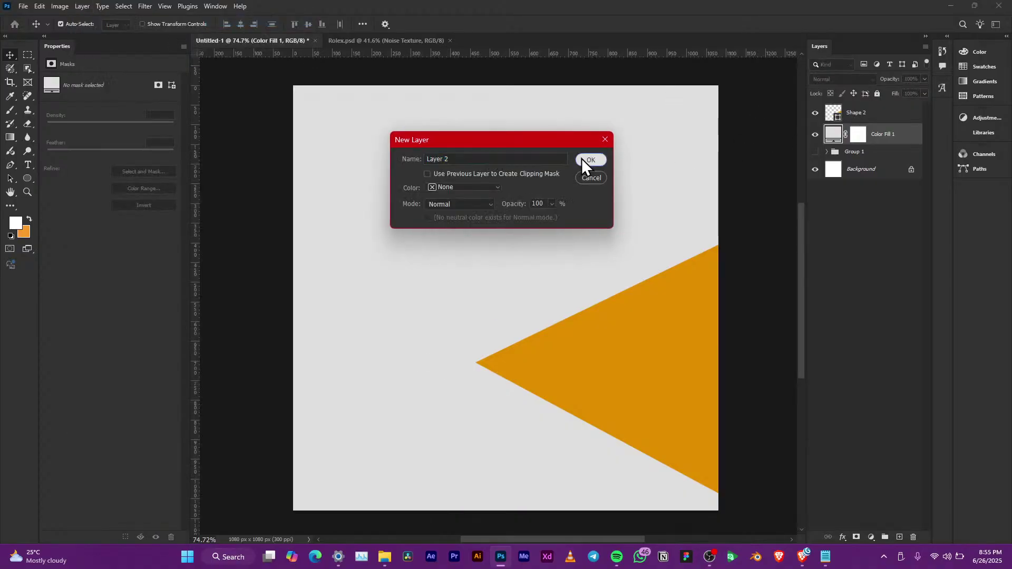
click(580, 158)
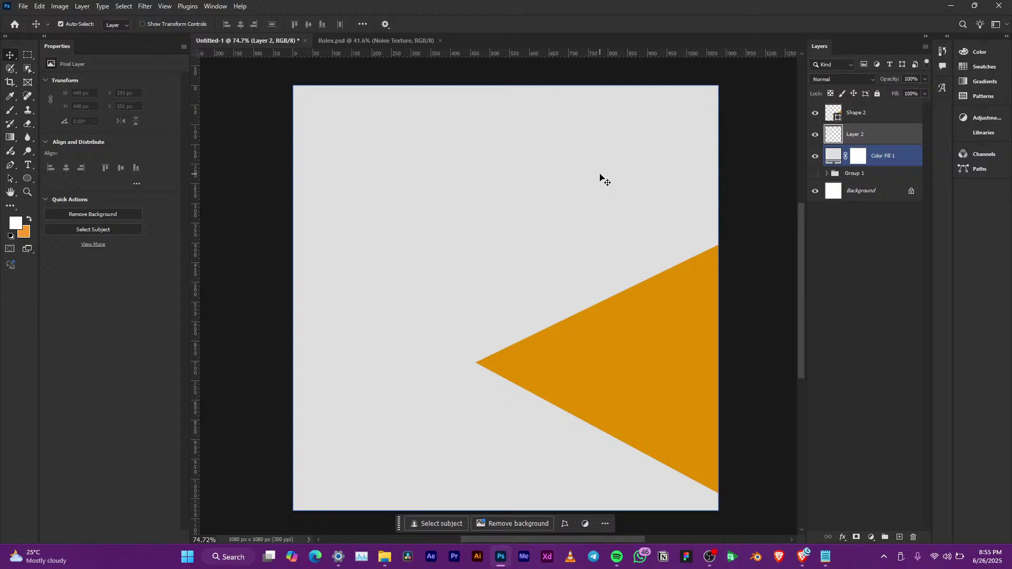
Step: Fully lock the orange triangle's shape layer
click(659, 357)
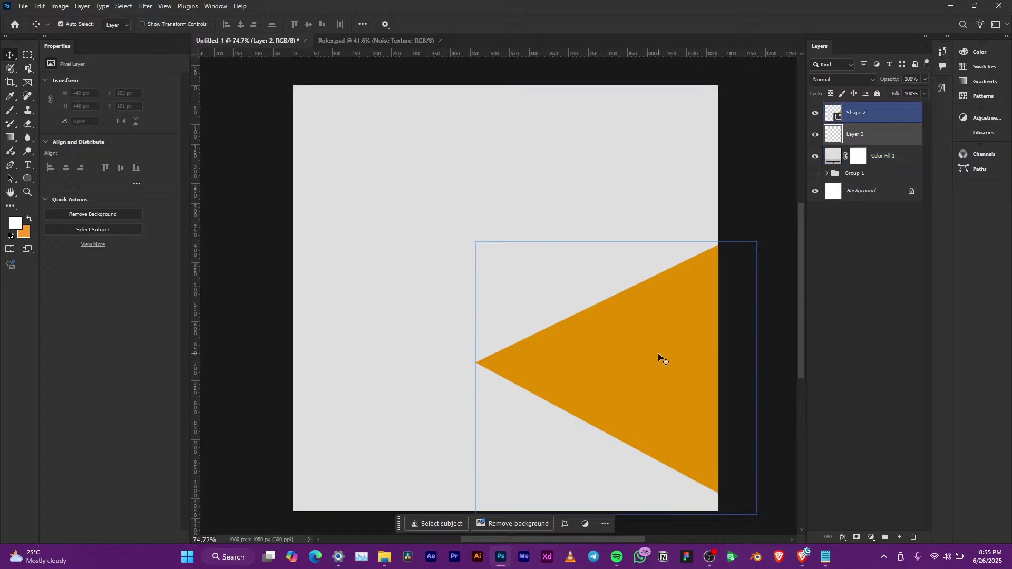
scroll(691, 290, down, 4)
scroll(681, 358, up, 2)
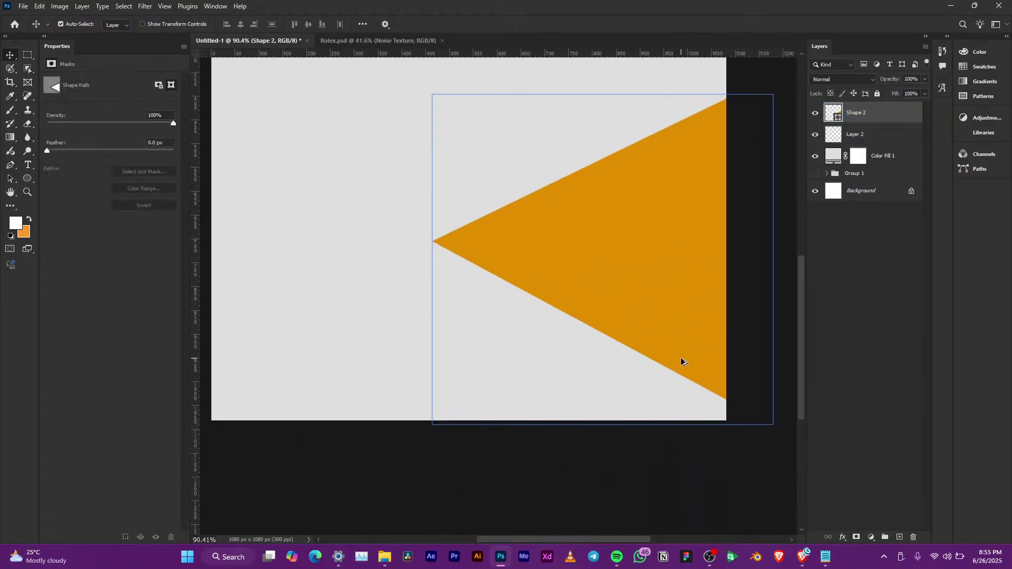
click(10, 165)
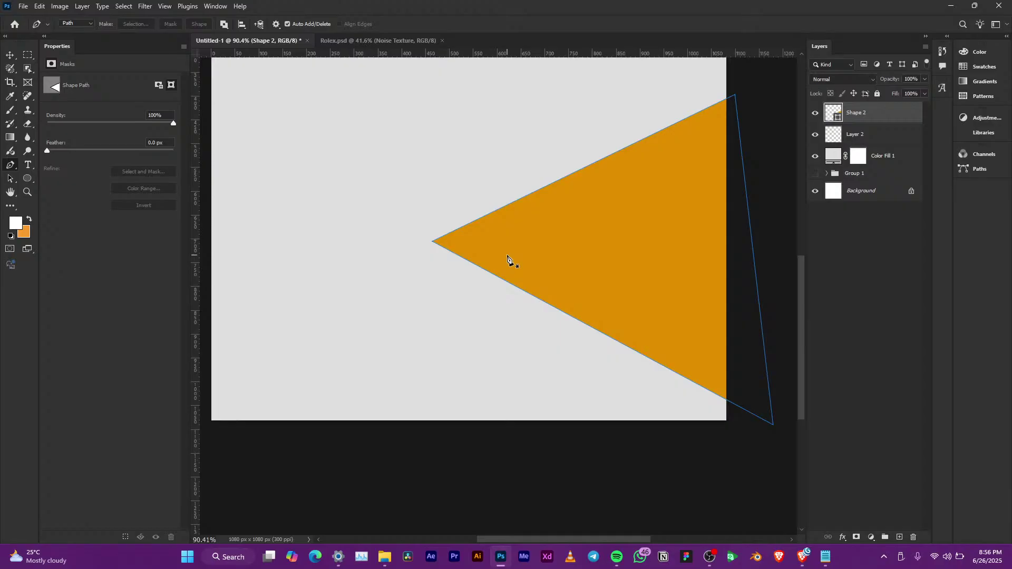
key(Return)
click(878, 94)
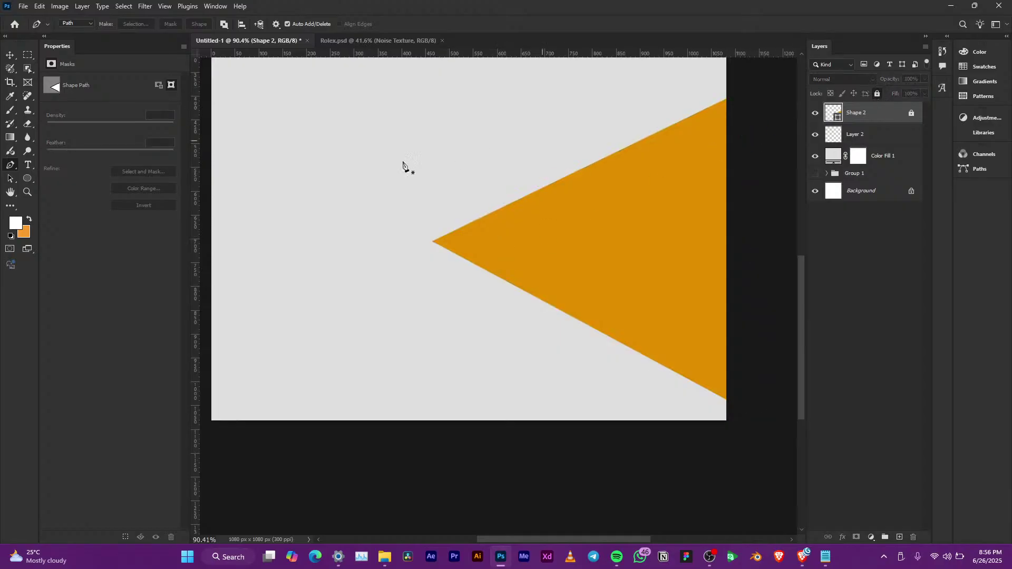
Step: Draw a closed five-point Pen path from the triangle's tip around its lower edge, extending past the canvas's lower-right corner, and convert it to a shape
click(434, 242)
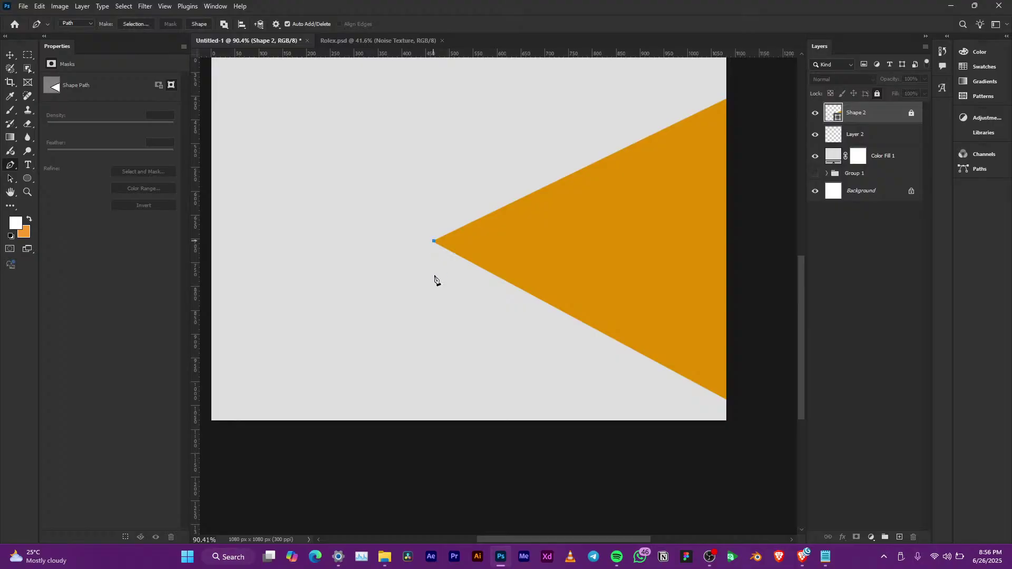
click(449, 347)
click(720, 453)
drag(720, 453, 725, 496)
click(793, 482)
click(775, 374)
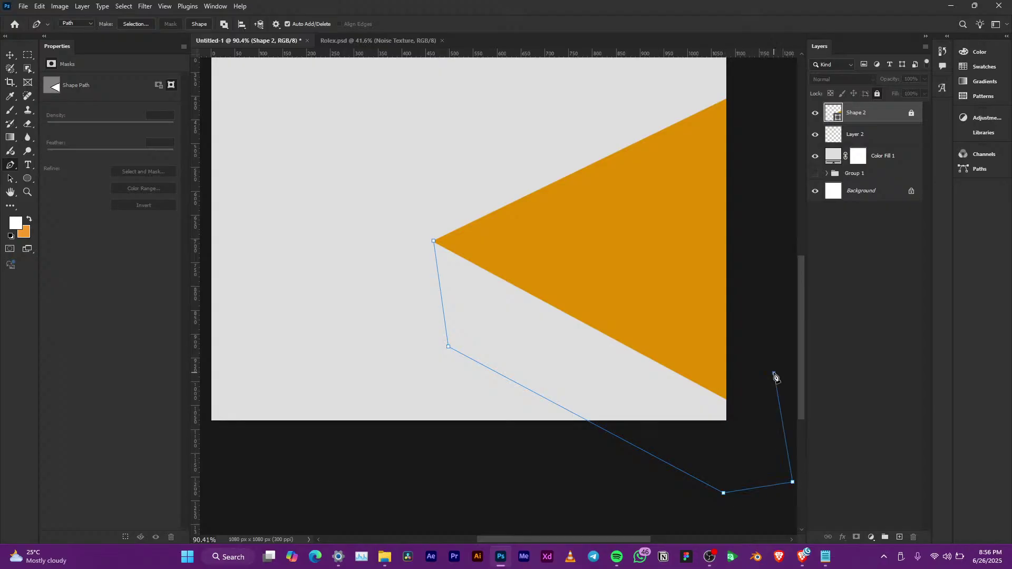
click(434, 241)
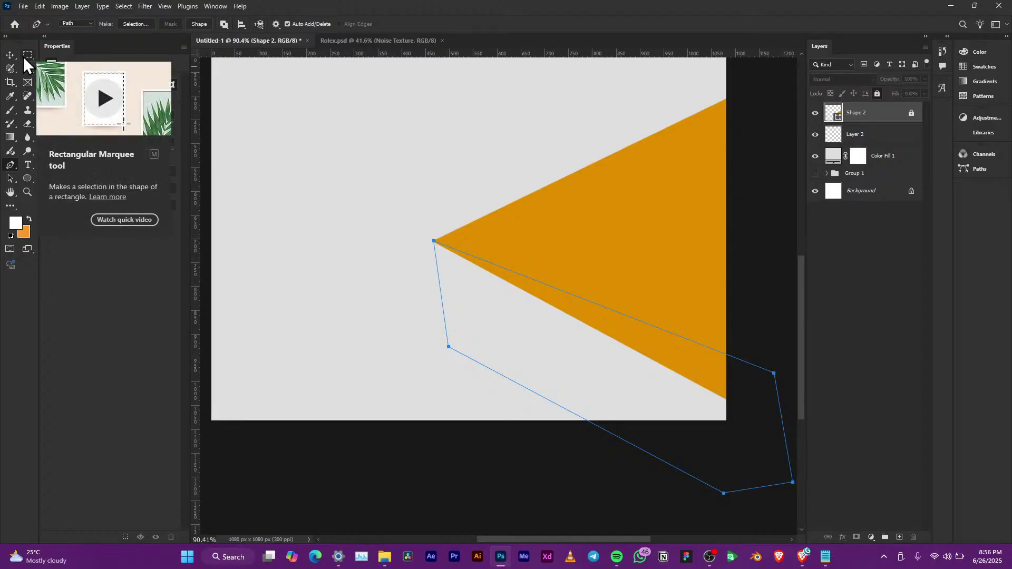
click(200, 23)
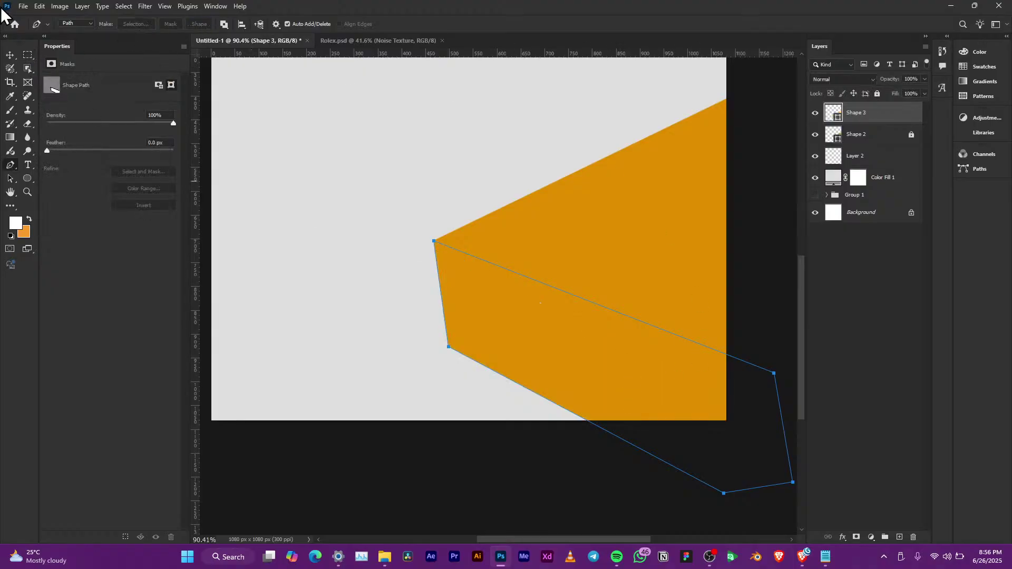
click(10, 53)
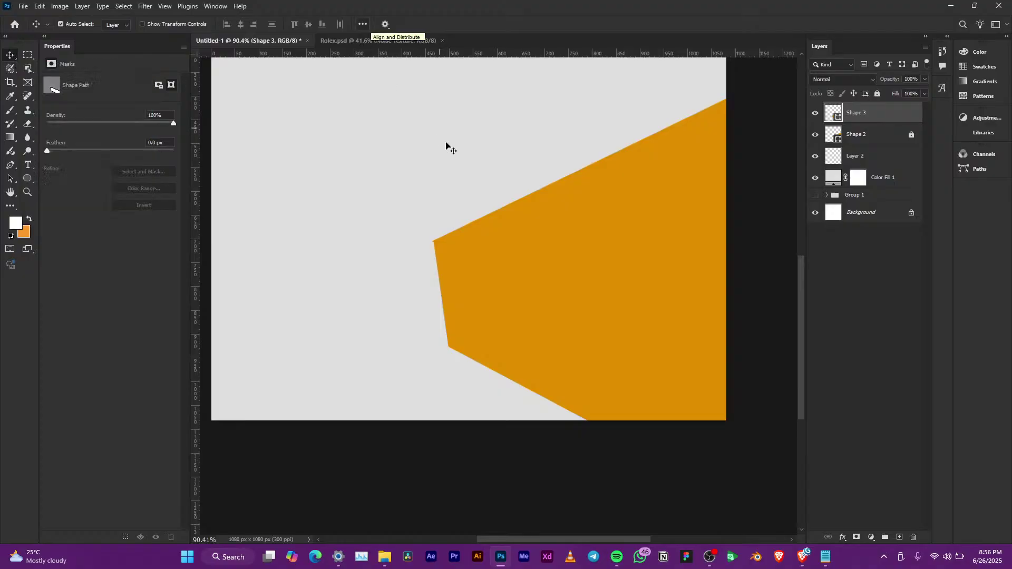
Step: Set the fill of the newly drawn lower shape to dark orange #af7002
scroll(438, 249, up, 8)
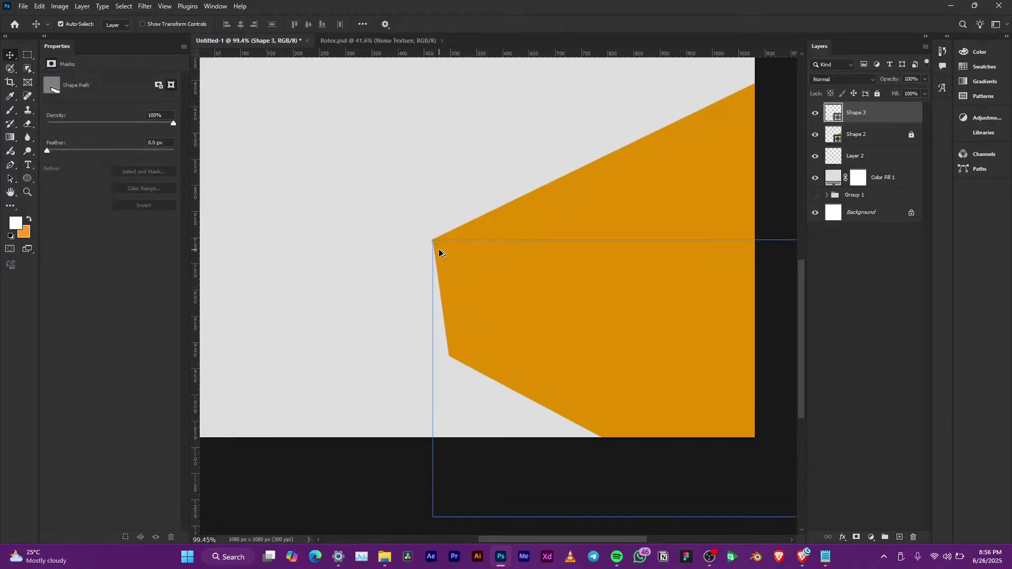
drag(537, 414, 541, 430)
scroll(565, 306, down, 8)
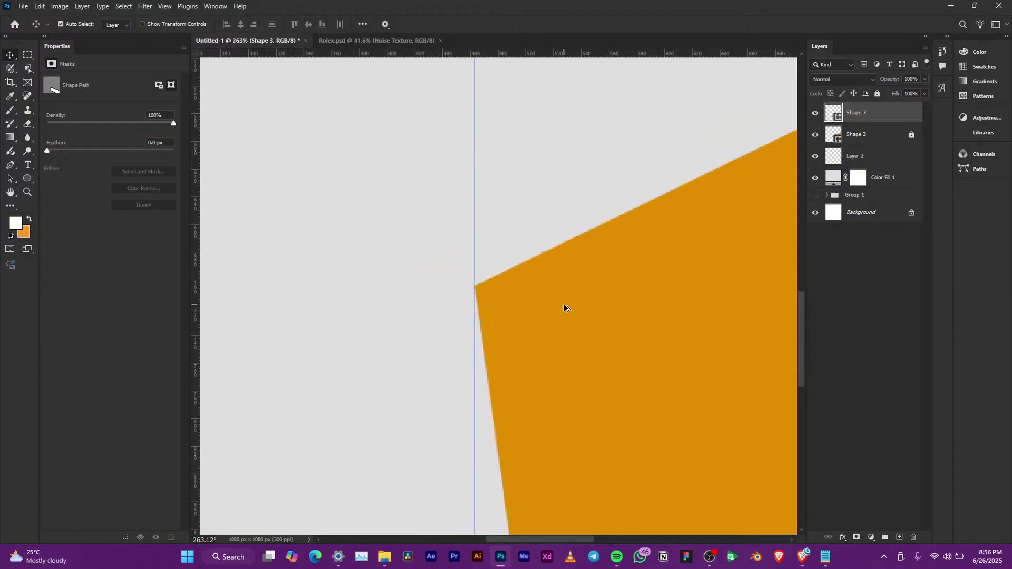
scroll(467, 318, down, 3)
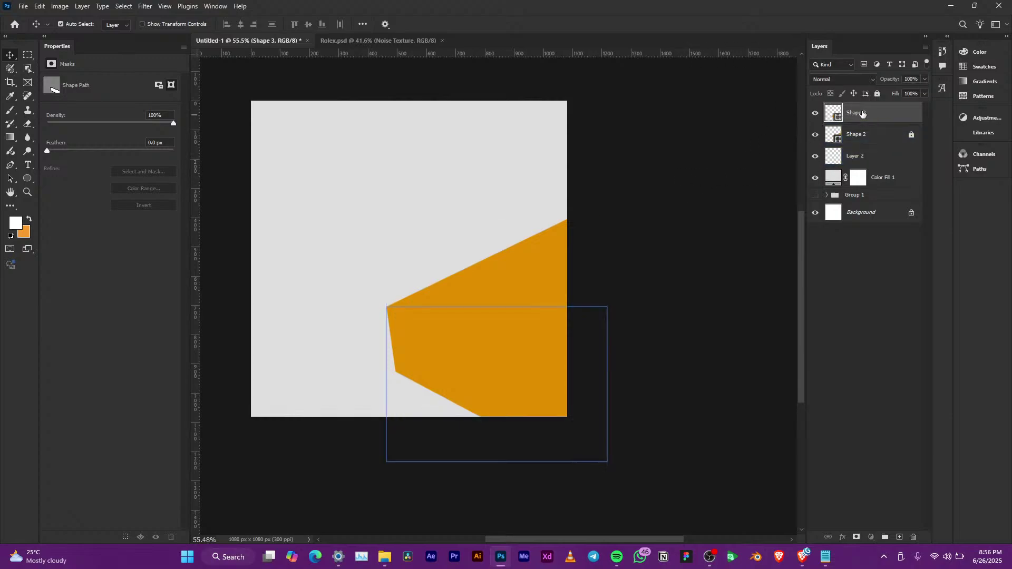
double_click(840, 117)
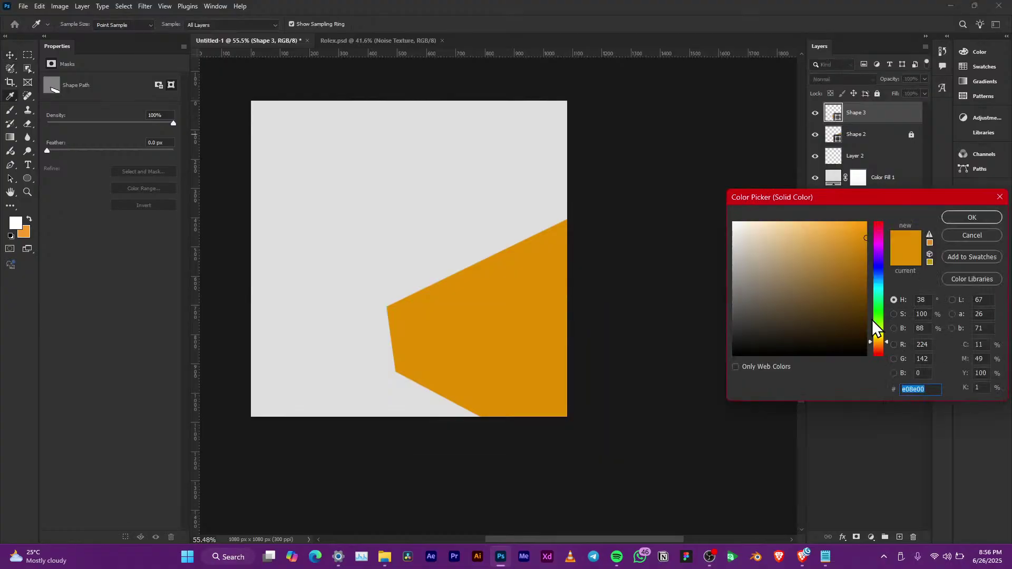
click(865, 263)
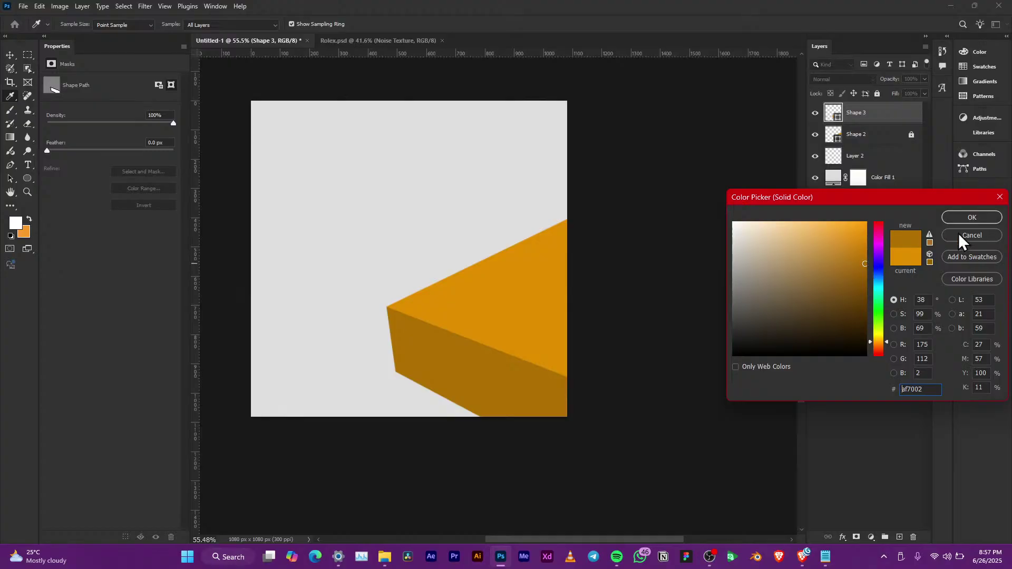
click(989, 217)
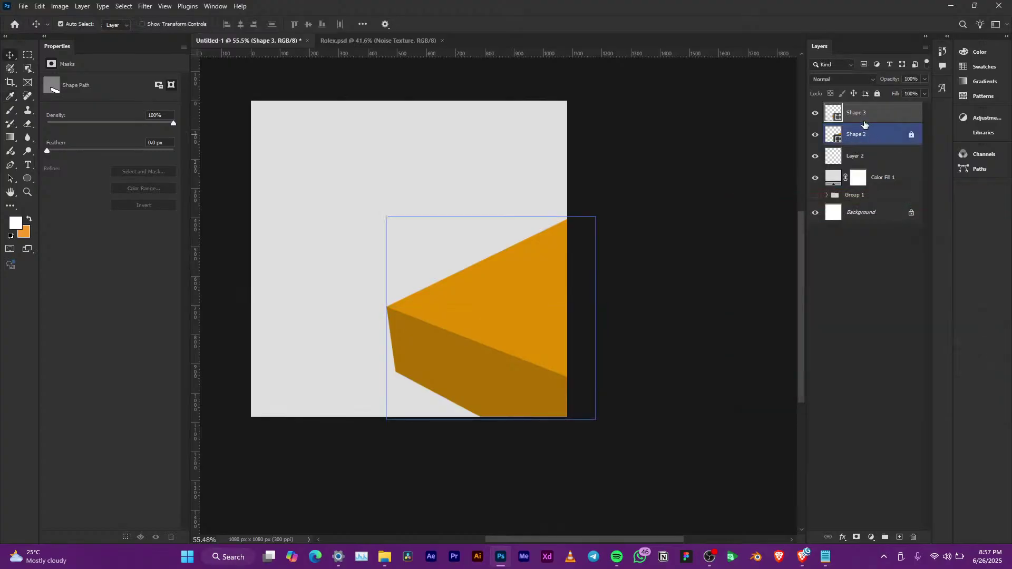
Step: Place the dark orange shape layer directly beneath the orange triangle in the layer stack and check the whole block
drag(865, 116, 864, 146)
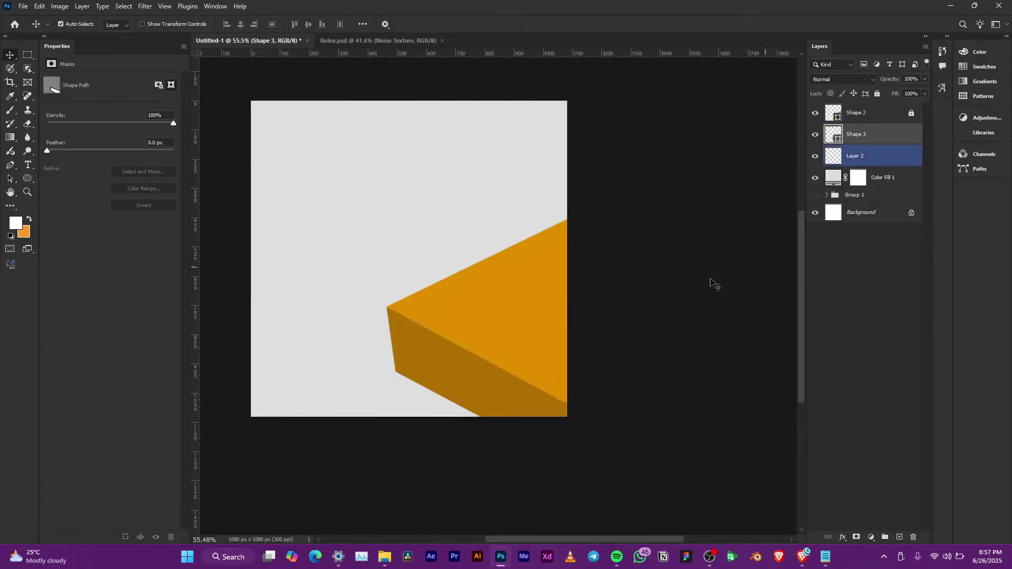
alt+scroll(444, 360, down, 5)
alt+scroll(457, 361, up, 6)
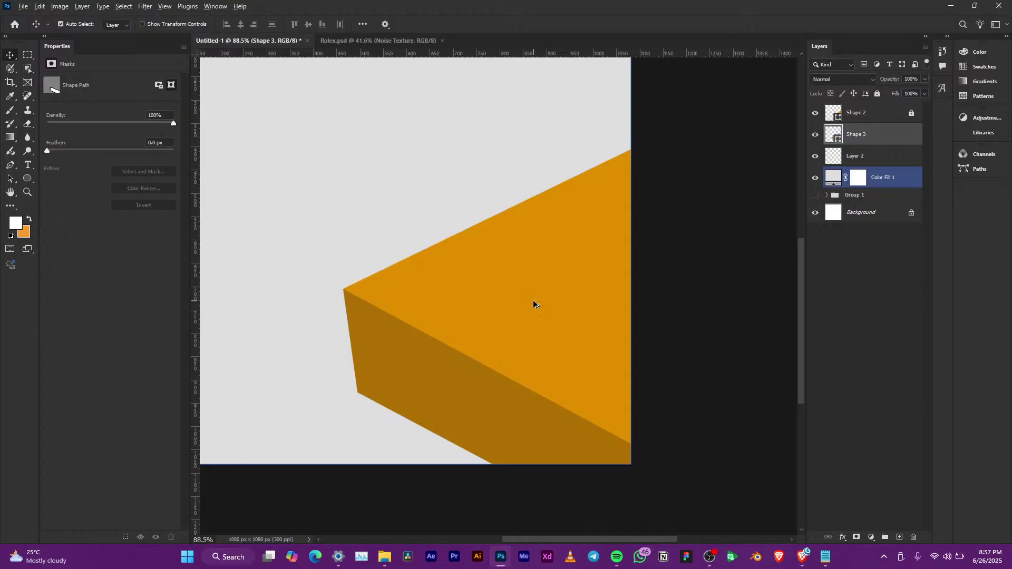
alt+scroll(533, 301, down, 5)
drag(473, 296, 490, 355)
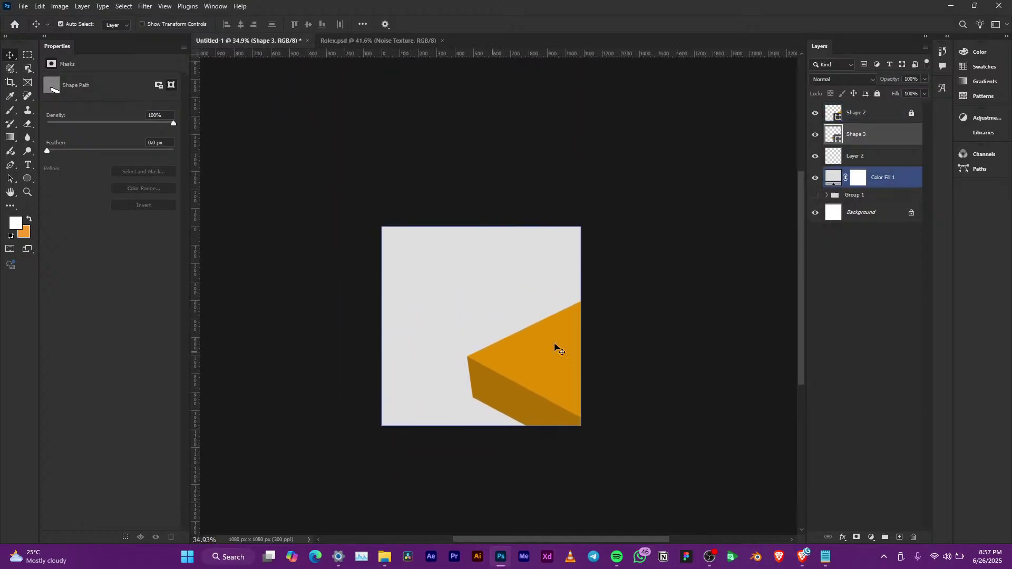
Step: Group the orange triangle and the dark orange side shape
click(891, 114)
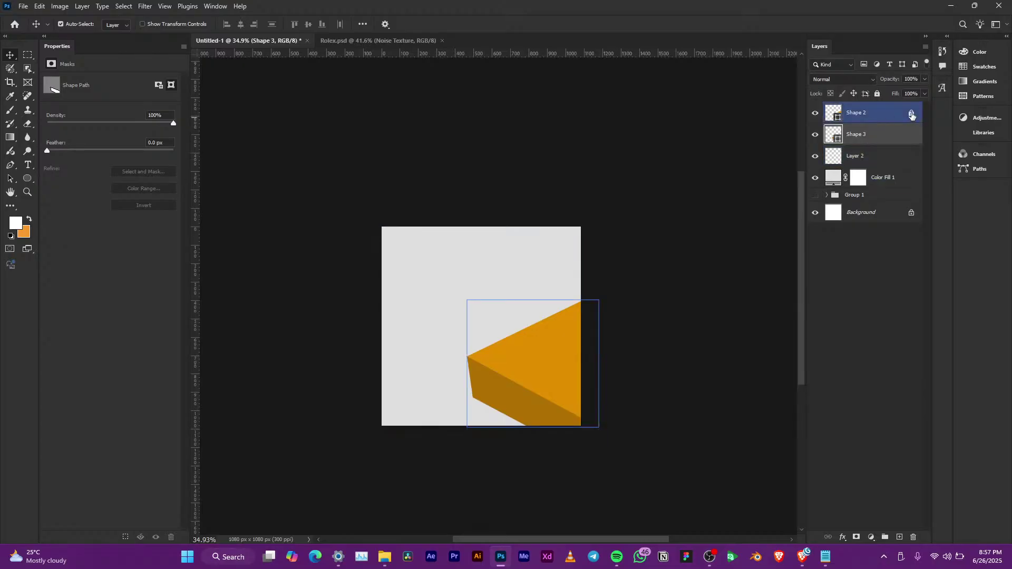
click(889, 136)
ctrl+click(886, 117)
key(ctrl+g)
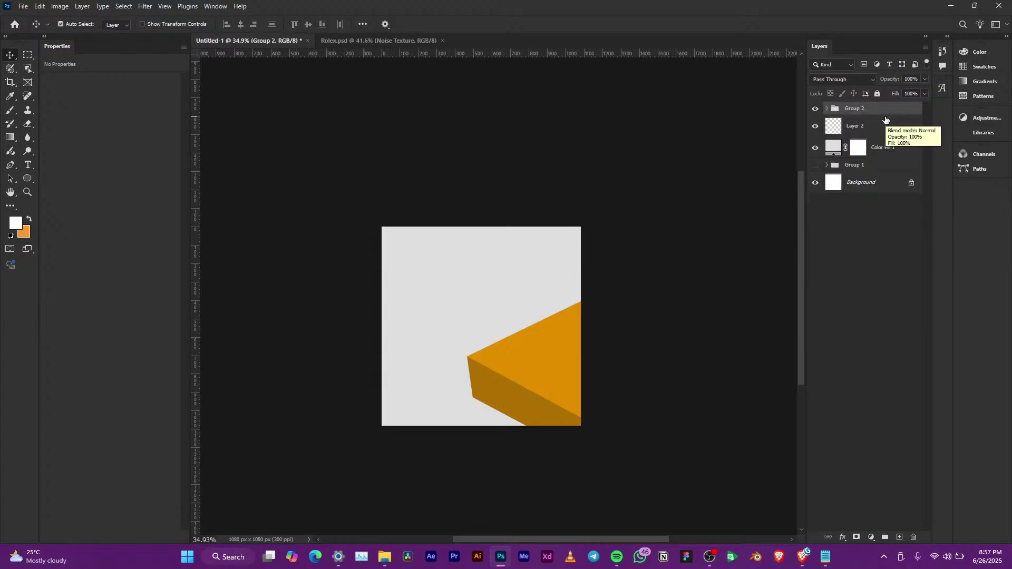
Step: Duplicate the orange block's group and place the copy directly beneath the original group
scroll(496, 331, down, 1)
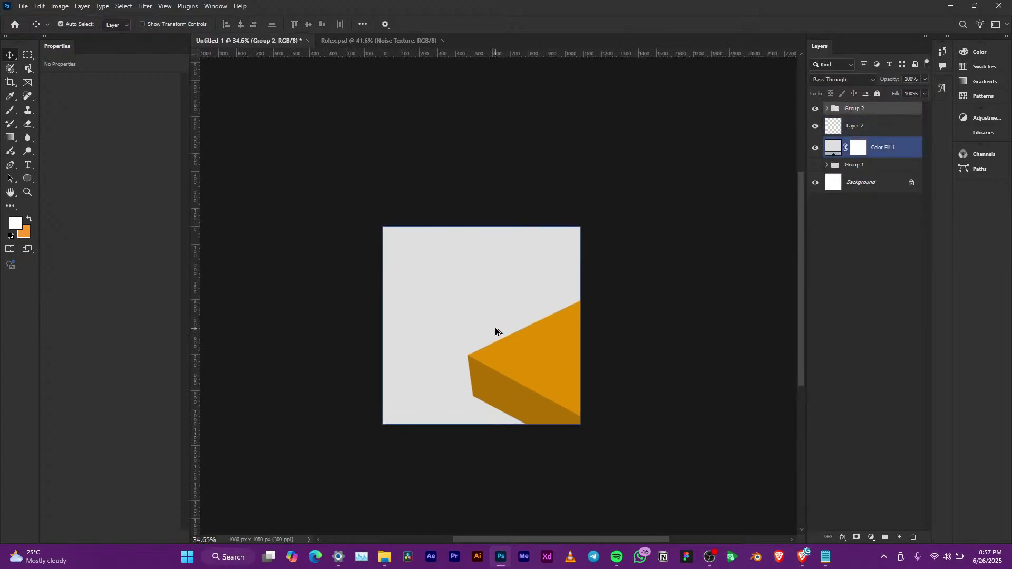
scroll(497, 333, up, 2)
click(567, 337)
click(891, 127)
click(893, 110)
key(ctrl+j)
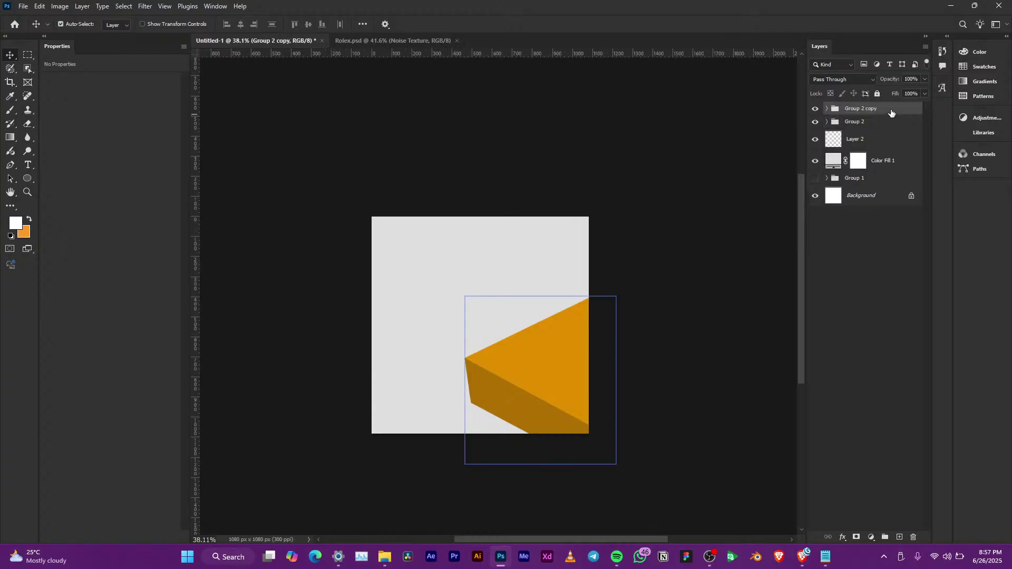
drag(892, 112, 891, 130)
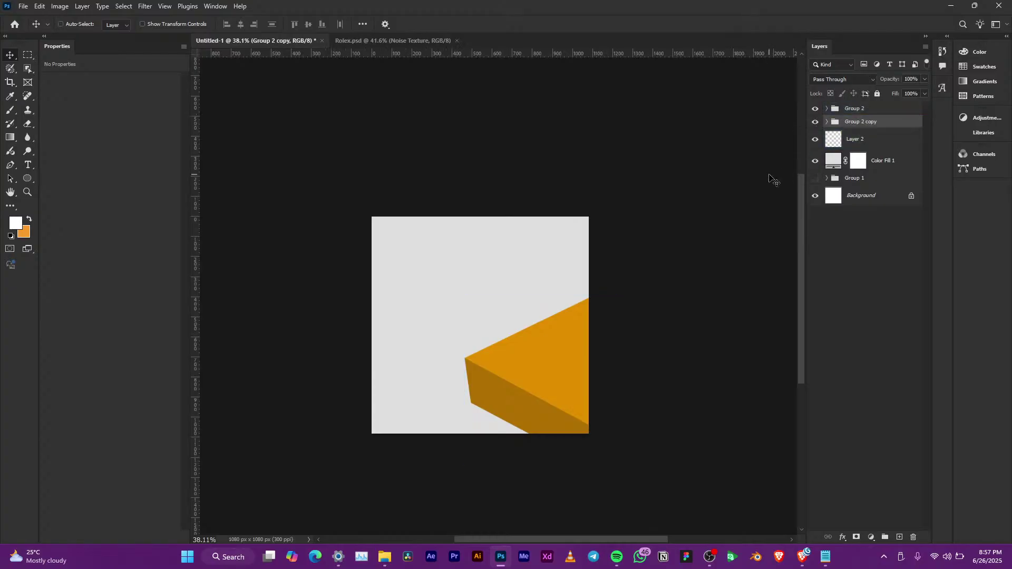
Step: Scale the duplicated block to 56.83%, move it to the canvas's left half, apply the transform and delete the copy
key(ctrl+t)
drag(570, 385, 442, 291)
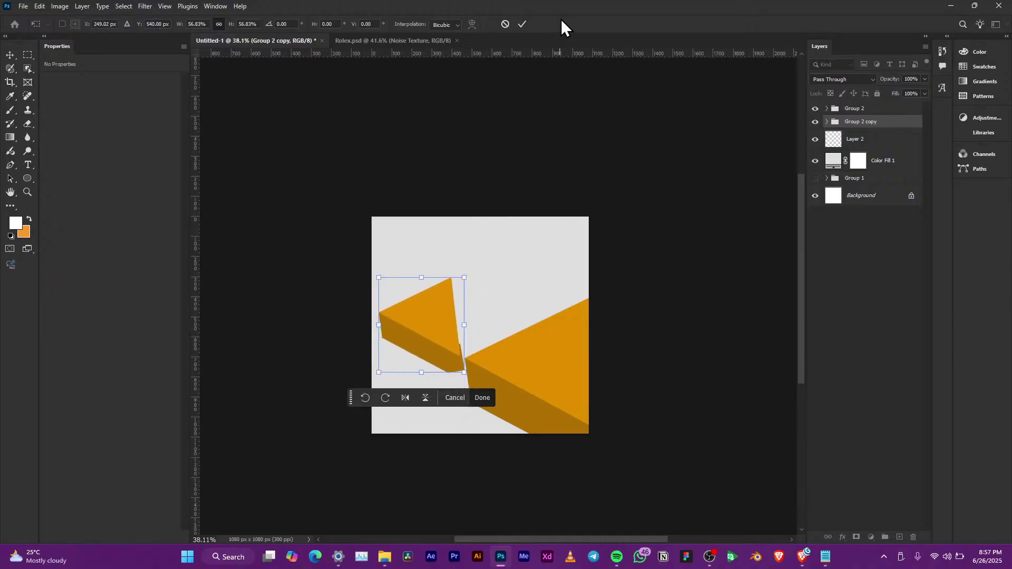
click(522, 24)
key(Delete)
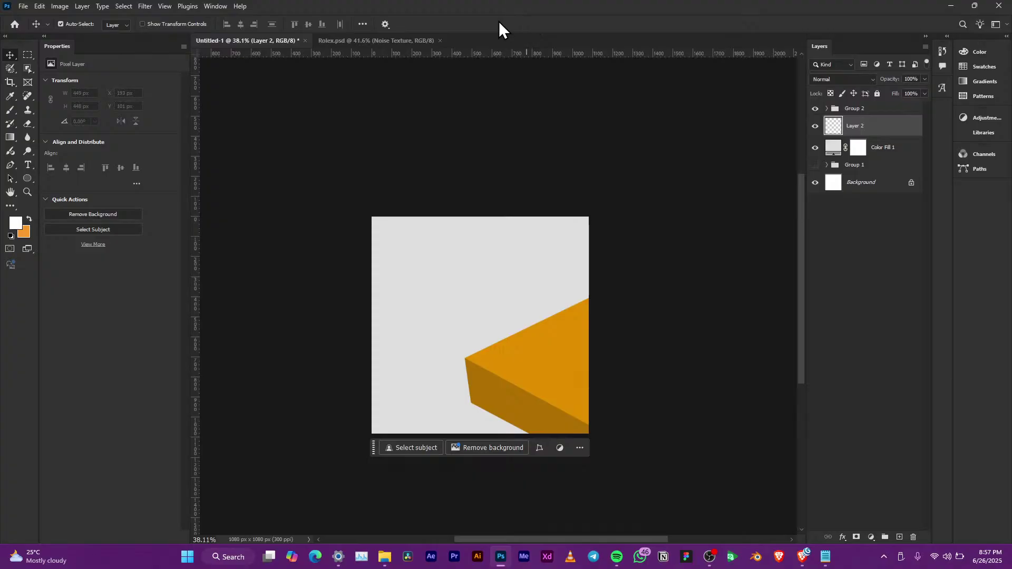
Step: Select Layer 2 and try a closed five-point Pen path surrounding the orange block, with its tip in the canvas's lower-left area
click(445, 300)
scroll(445, 299, up, 5)
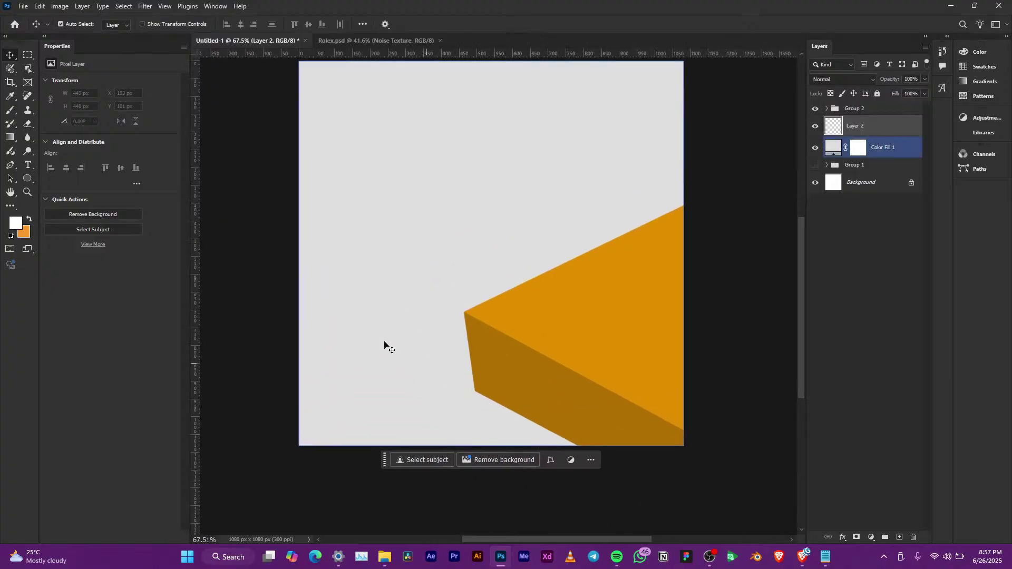
scroll(484, 350, up, 2)
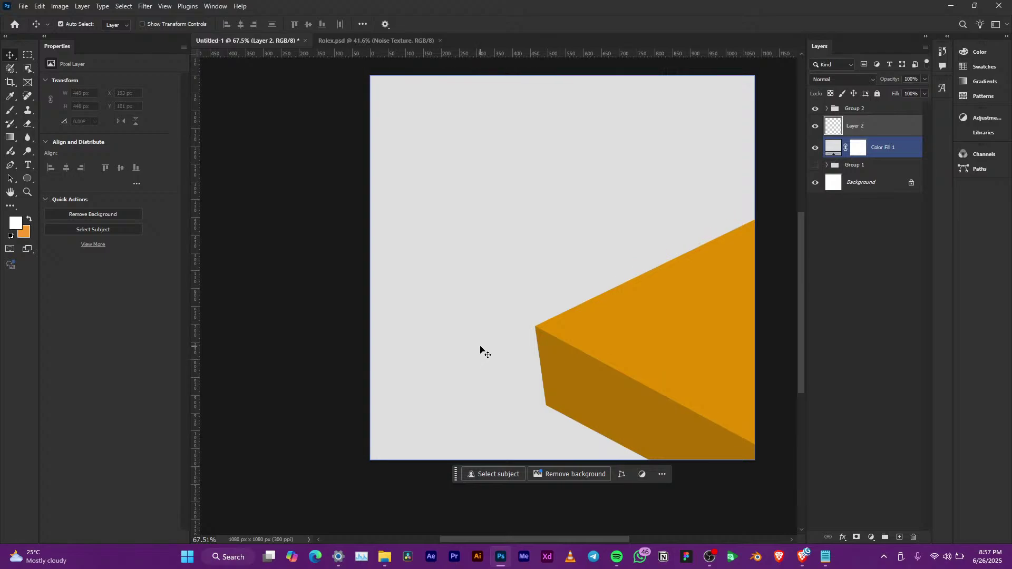
scroll(506, 350, up, 1)
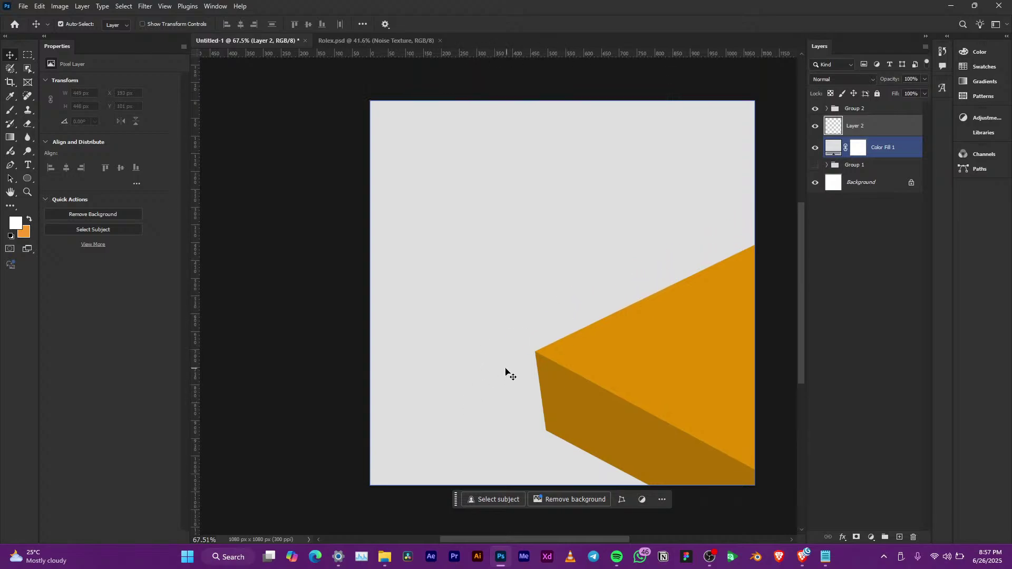
click(479, 334)
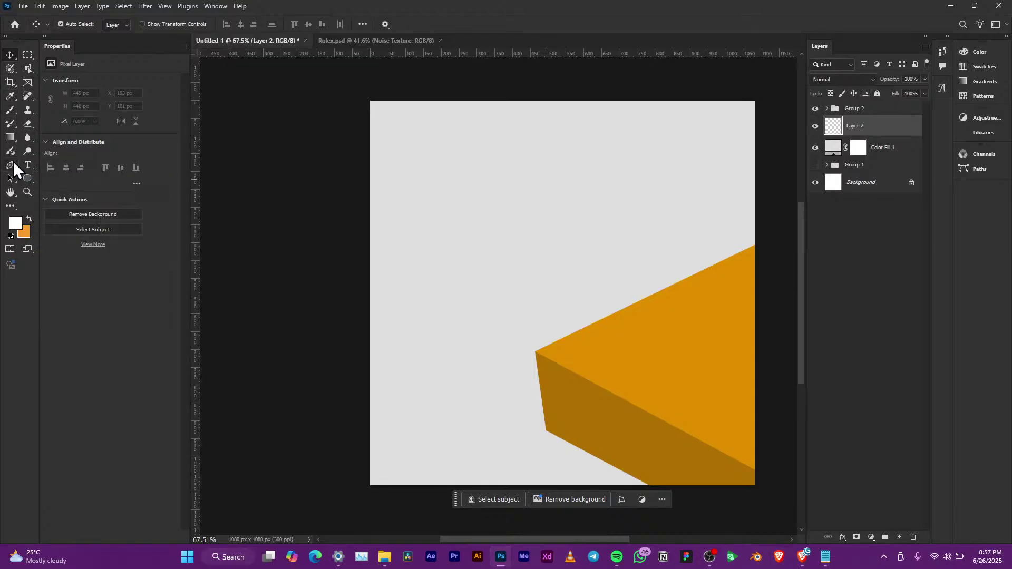
click(12, 164)
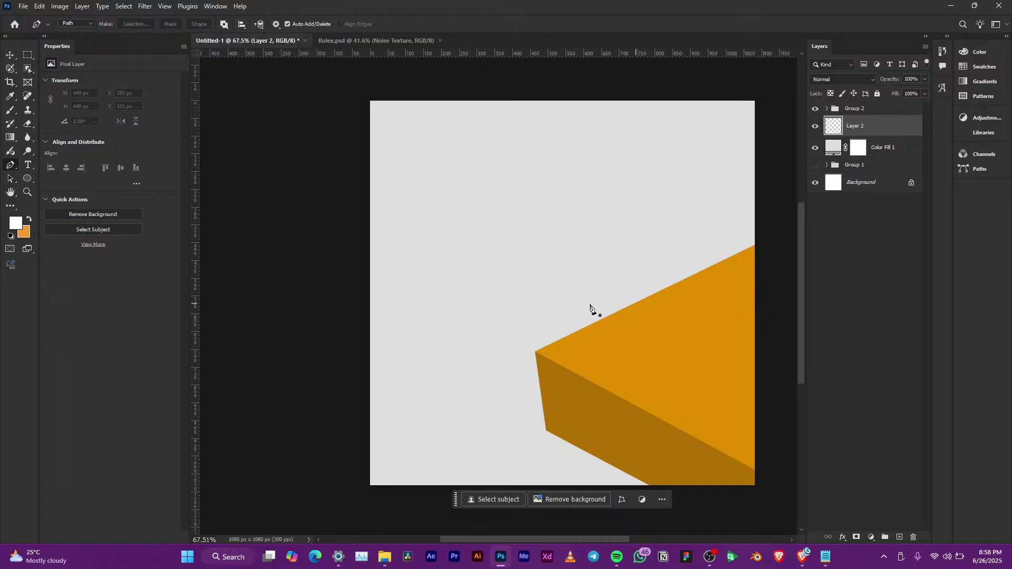
click(536, 304)
click(417, 405)
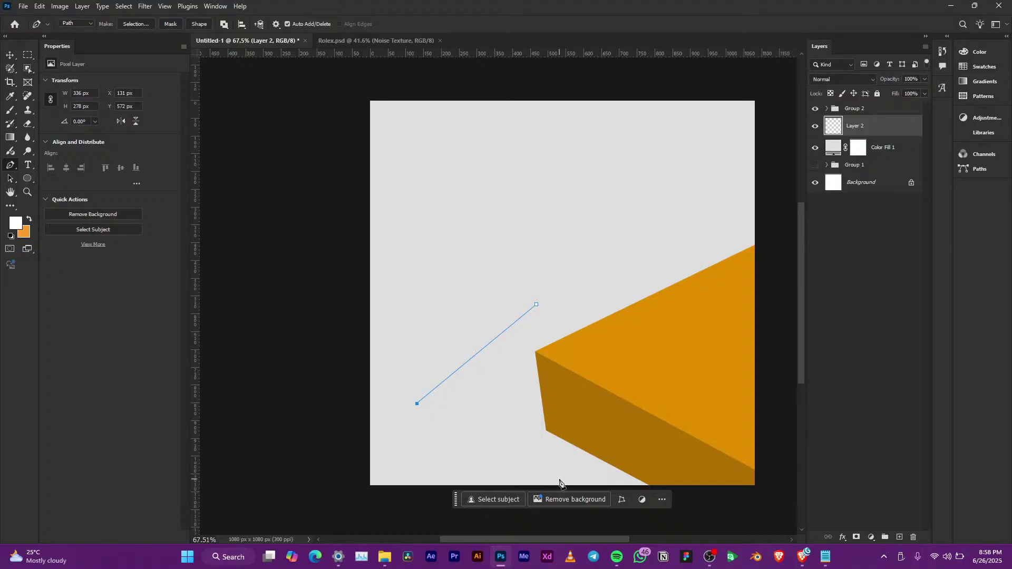
scroll(551, 464, down, 2)
click(609, 464)
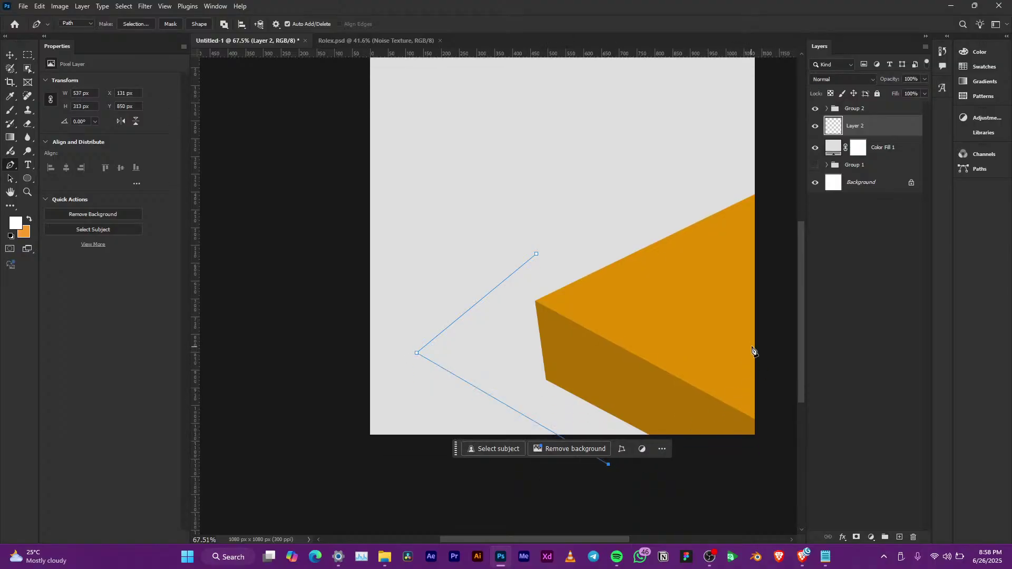
click(793, 279)
click(611, 218)
click(538, 255)
Step: Undo the whole Pen path drawn around the orange block
key(ctrl+z)
key(ctrl+z)
key(ctrl+z)
key(ctrl+z)
key(ctrl+z)
key(ctrl+z)
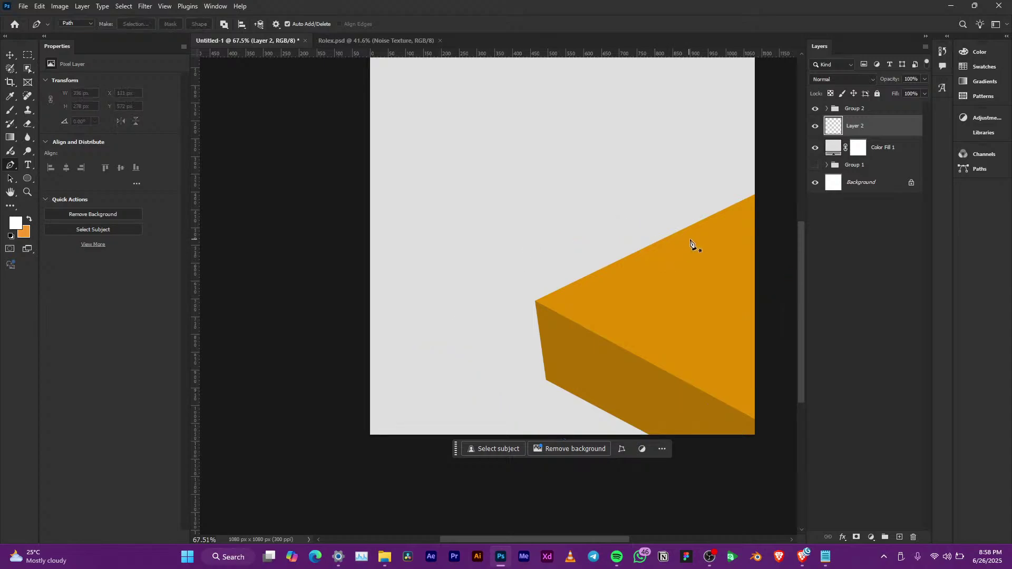
click(693, 239)
click(788, 310)
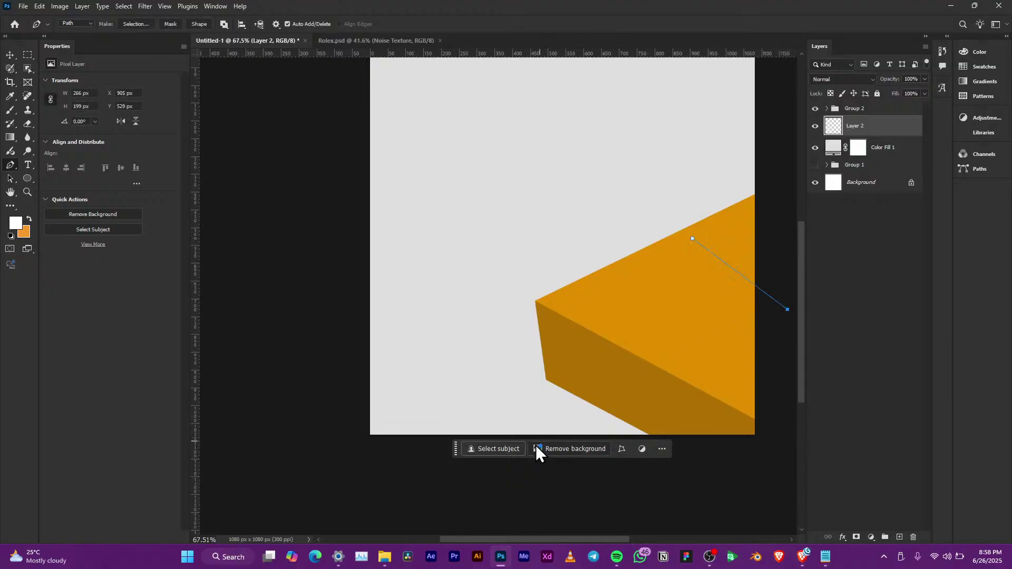
scroll(562, 379, down, 1)
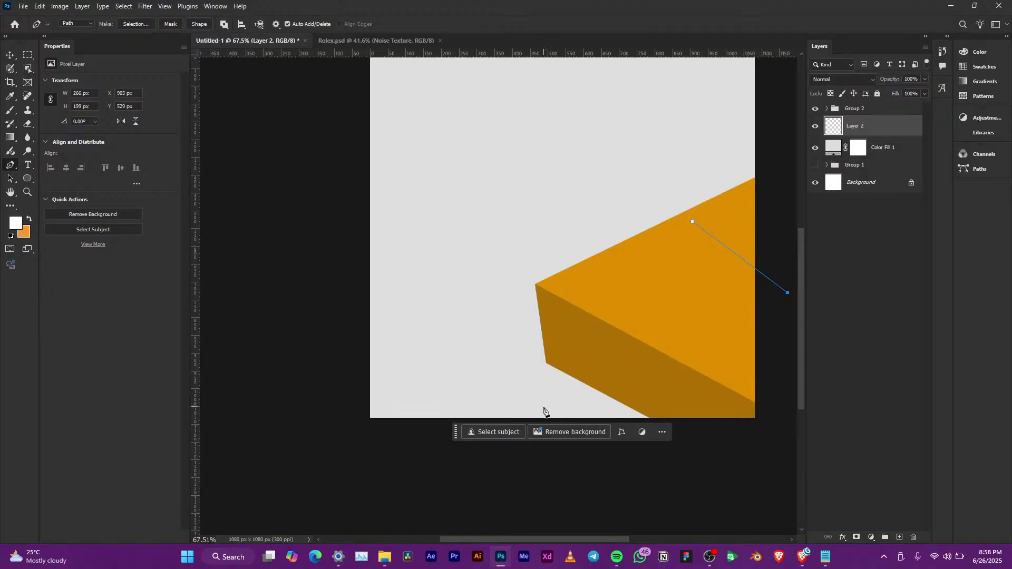
click(466, 458)
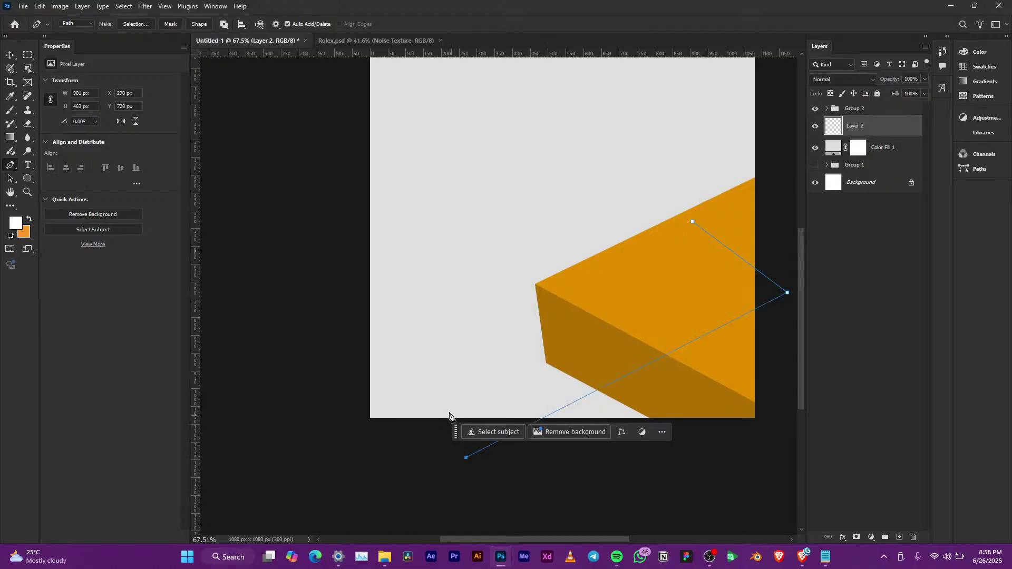
click(327, 346)
key(BackSpace)
key(BackSpace)
key(BackSpace)
key(BackSpace)
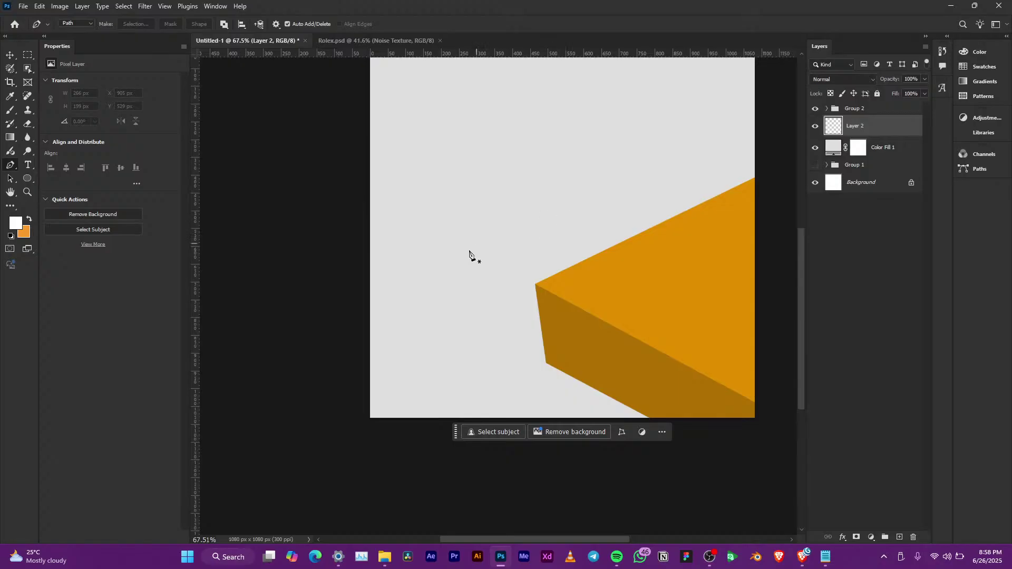
Step: Draw a closed four-point Pen diamond about 845 × 550 px across the orange block's left end and convert it to a shape
click(597, 223)
click(438, 319)
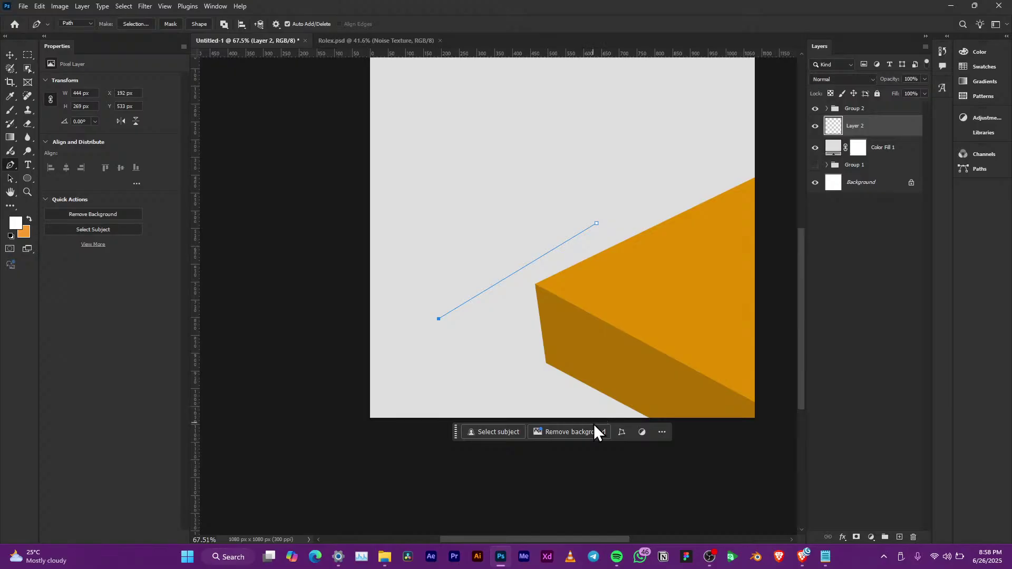
click(595, 420)
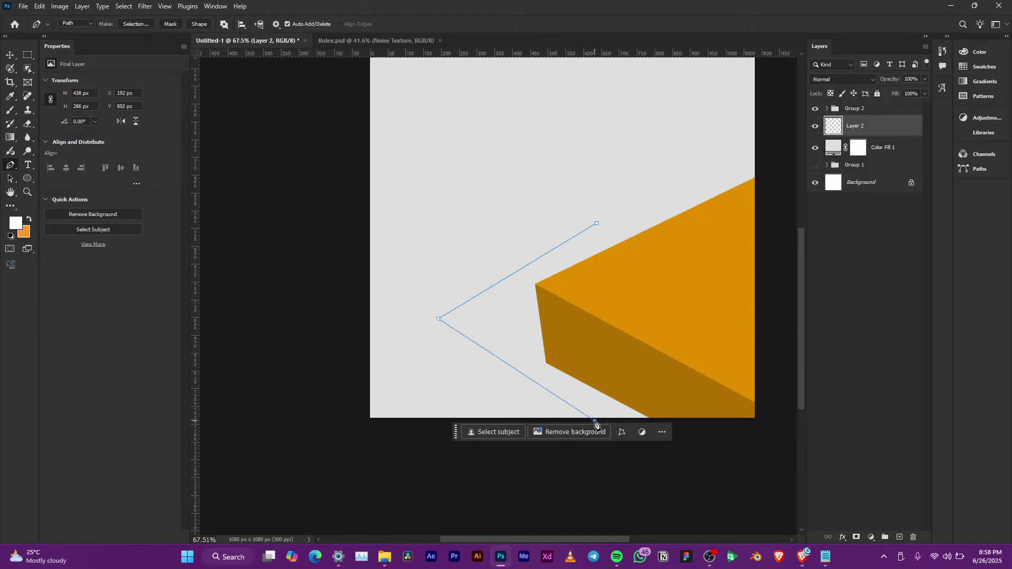
click(740, 322)
click(205, 23)
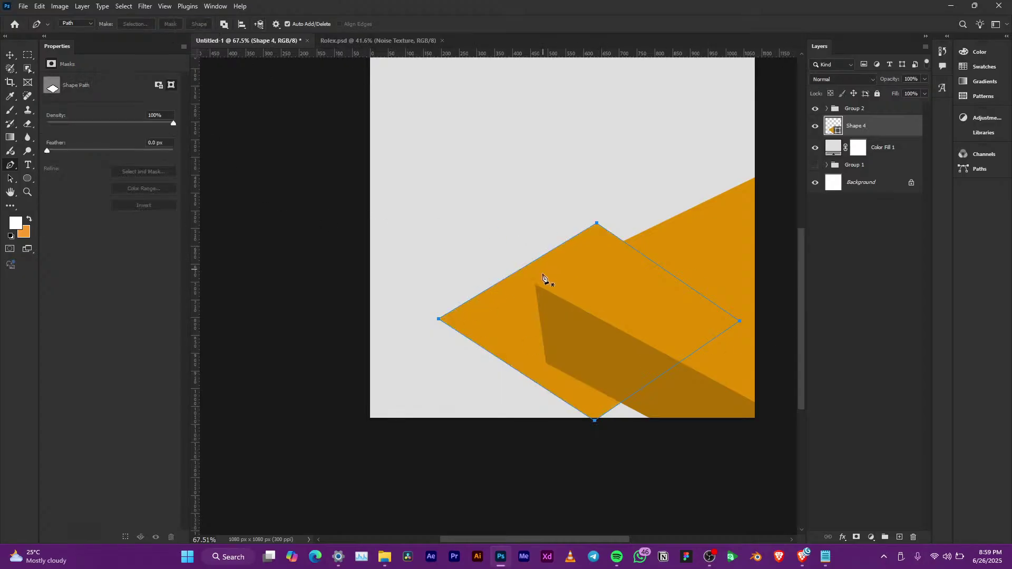
scroll(529, 319, up, 1)
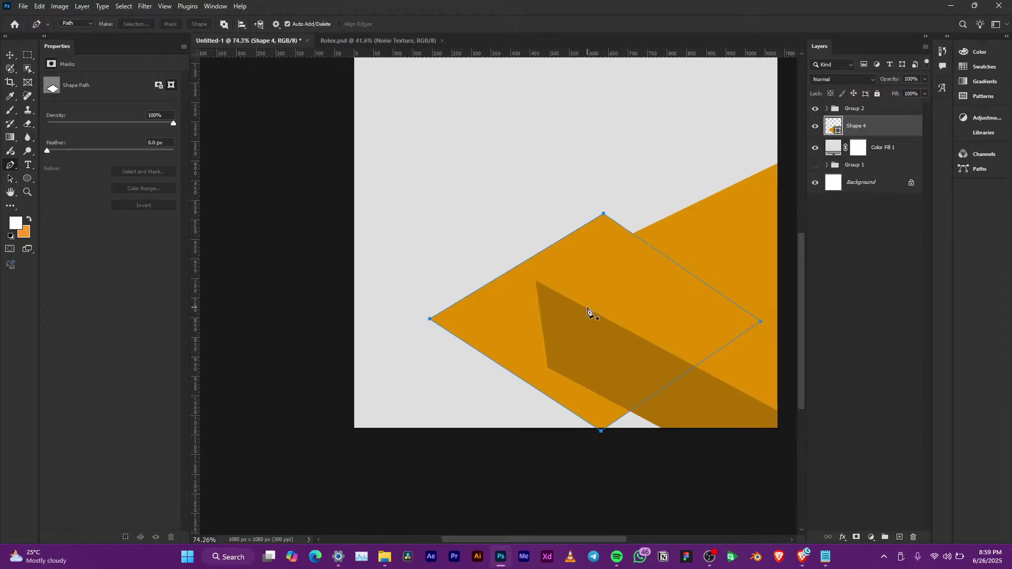
Step: Recolour the new diamond shape to the darker orange #cf8300
key(v)
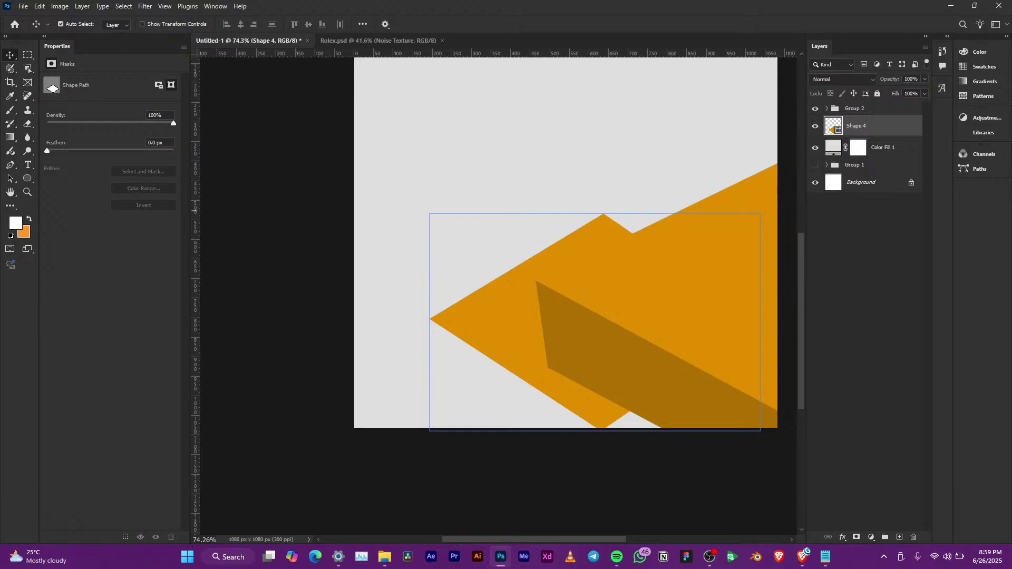
double_click(832, 127)
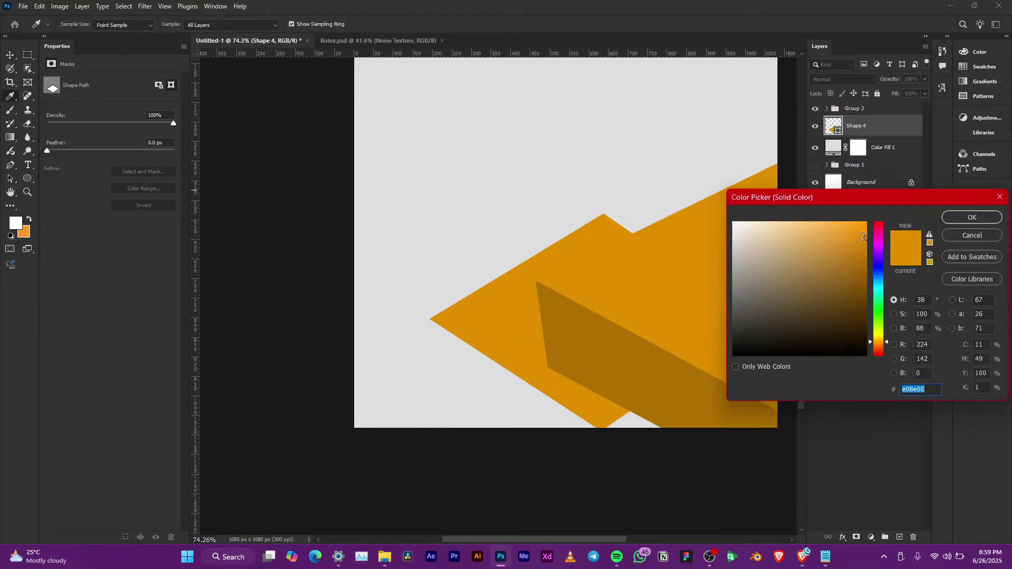
click(868, 244)
drag(867, 247, 868, 247)
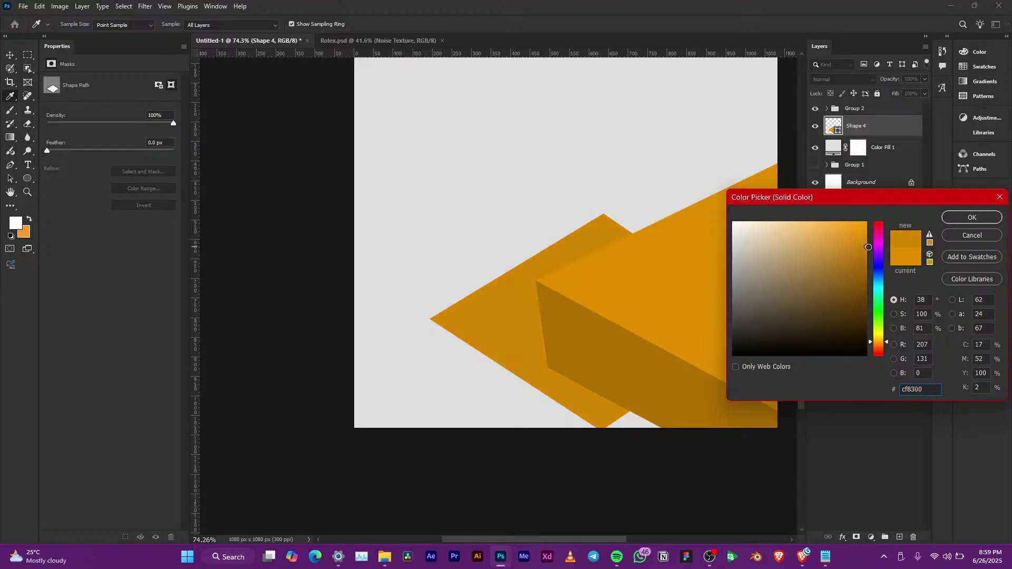
click(958, 214)
scroll(514, 265, up, 5)
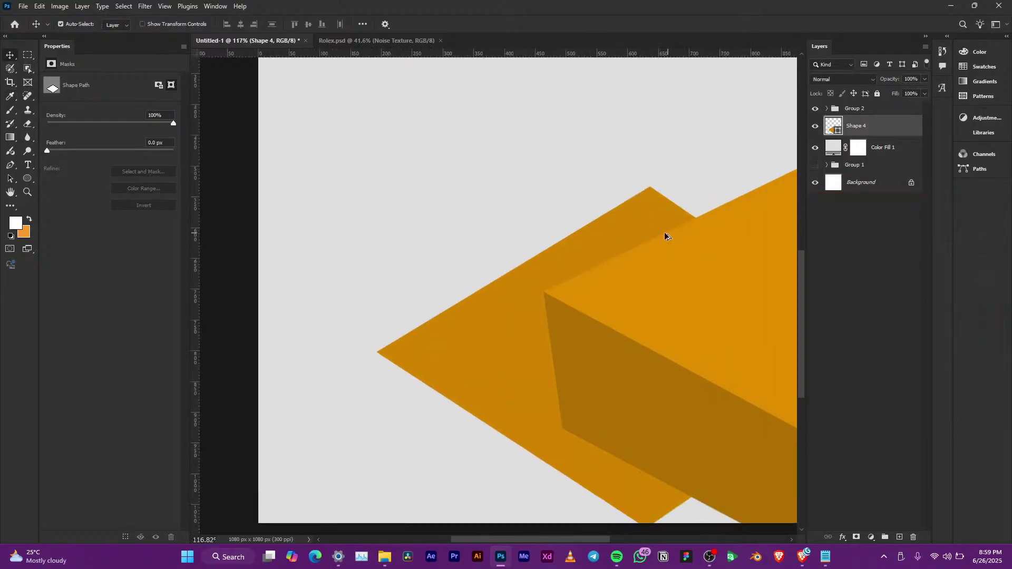
scroll(518, 297, down, 6)
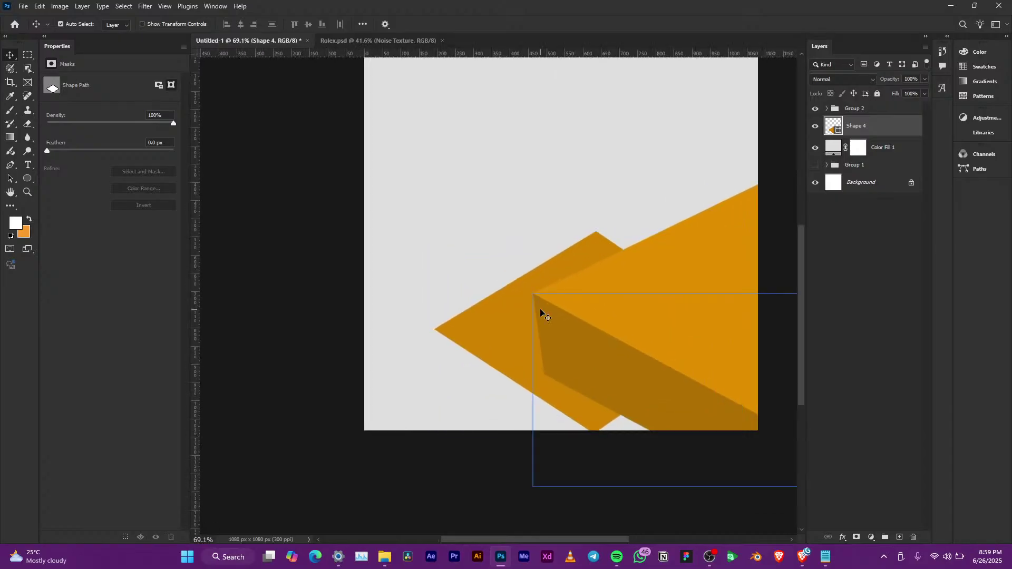
Step: Scale the diamond shape to 119.16%, apply the transform and nudge it slightly down and to the left
key(ctrl+t)
drag(434, 333, 404, 332)
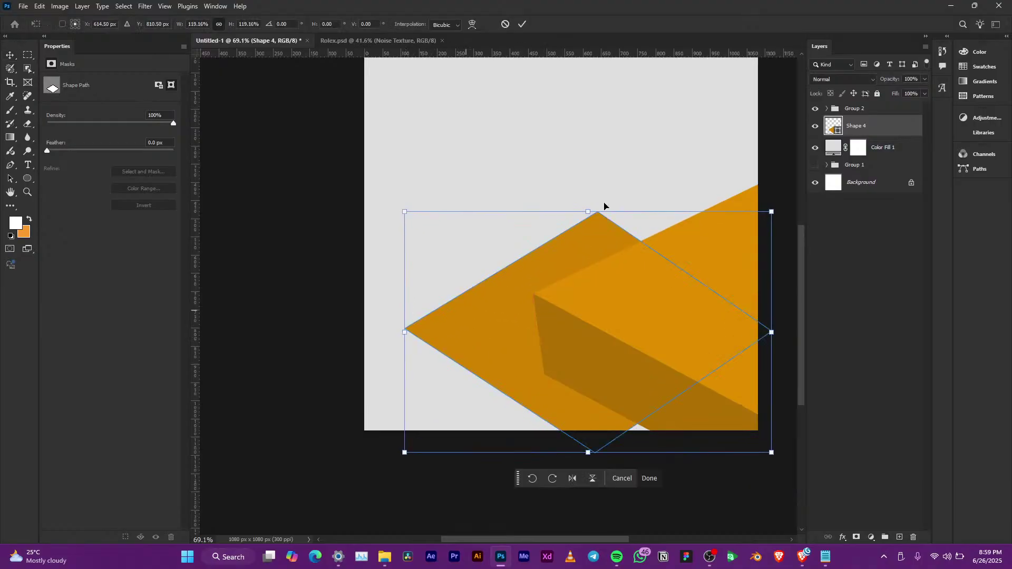
key(Return)
mouse_move(511, 382)
mouse_down()
mouse_move(404, 375)
mouse_move(410, 387)
mouse_move(461, 392)
mouse_move(490, 378)
mouse_move(500, 385)
mouse_up()
scroll(529, 302, up, 3)
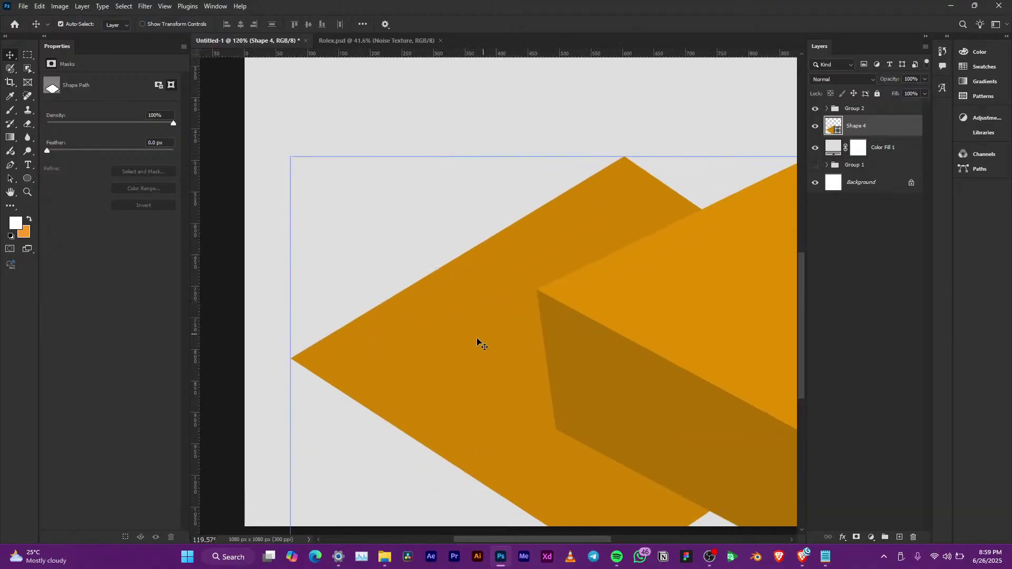
Step: Add a new layer and start a Pen path with a near-vertical edge about 150 px long down from the diamond's left corner
scroll(484, 339, down, 2)
scroll(603, 272, up, 1)
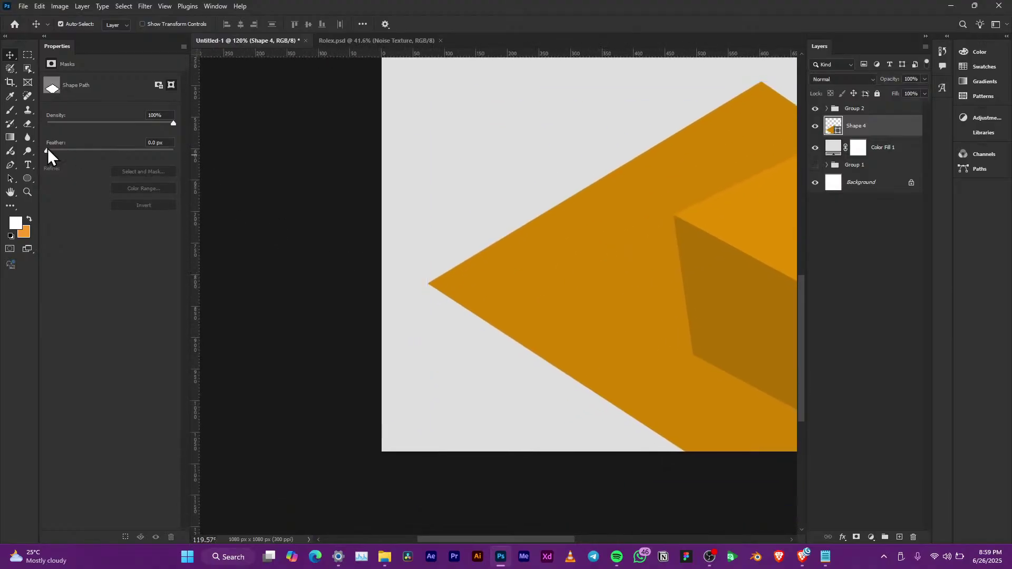
click(10, 166)
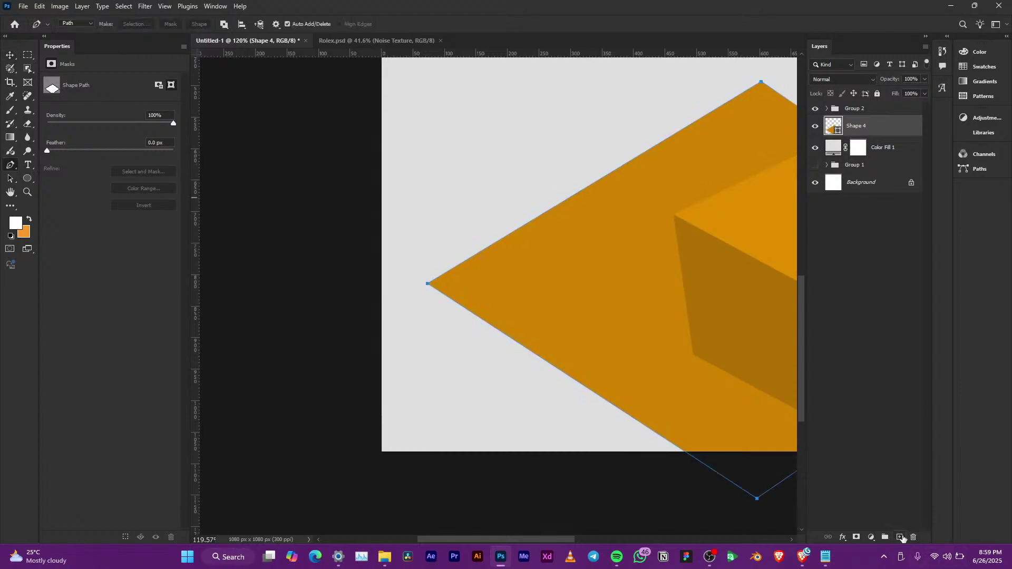
click(900, 537)
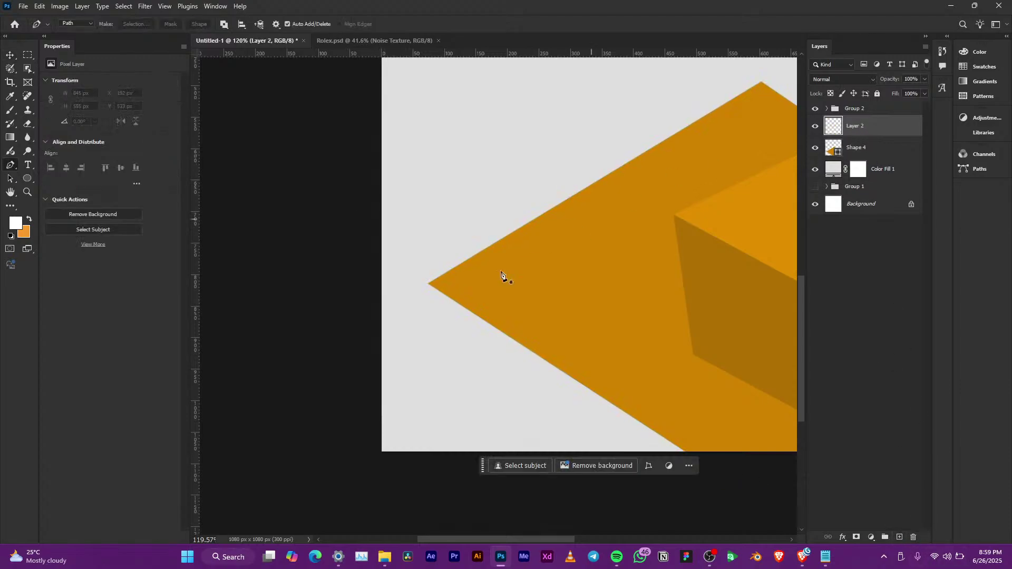
click(430, 285)
click(432, 379)
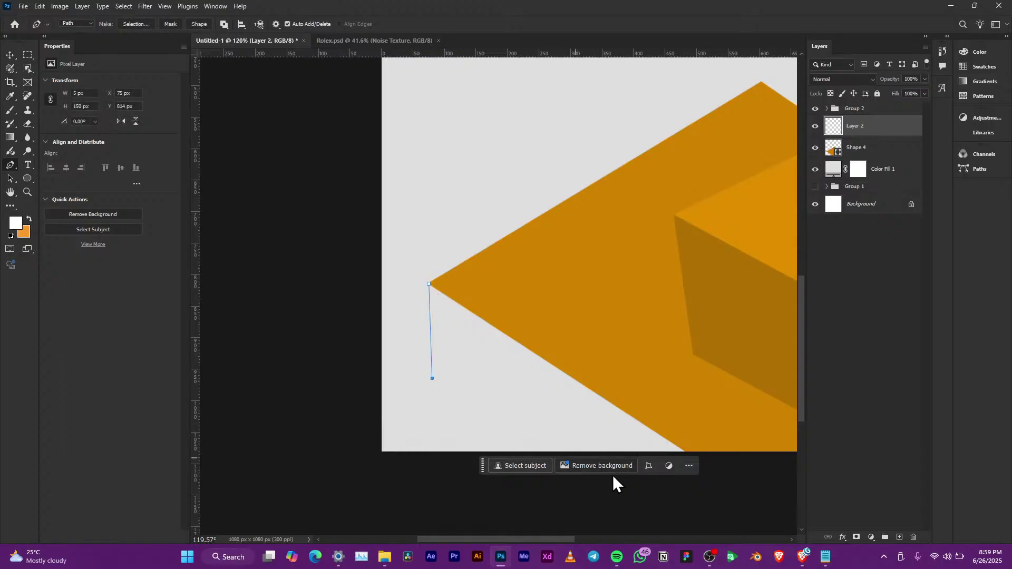
click(697, 522)
scroll(614, 269, down, 3)
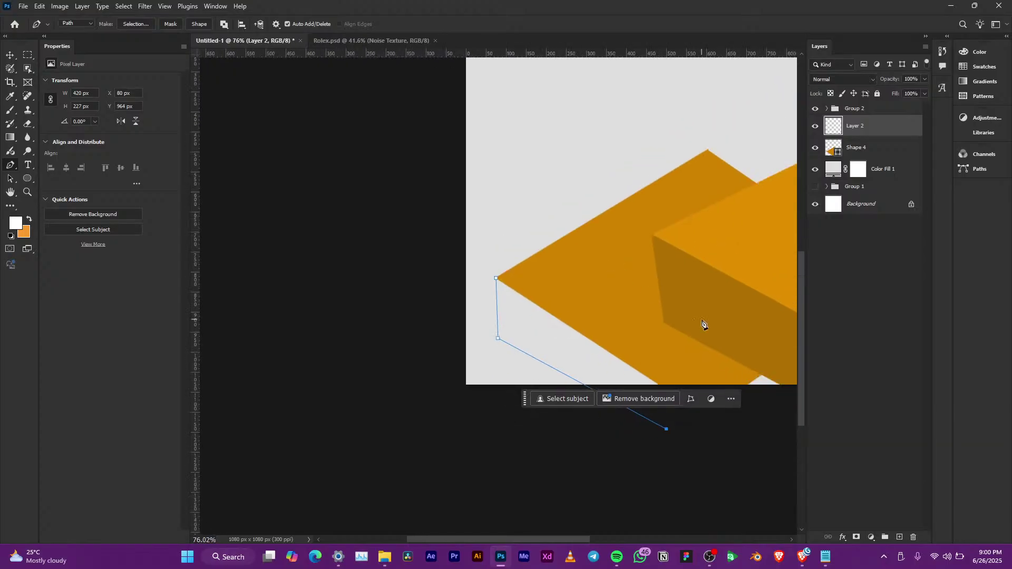
key(z)
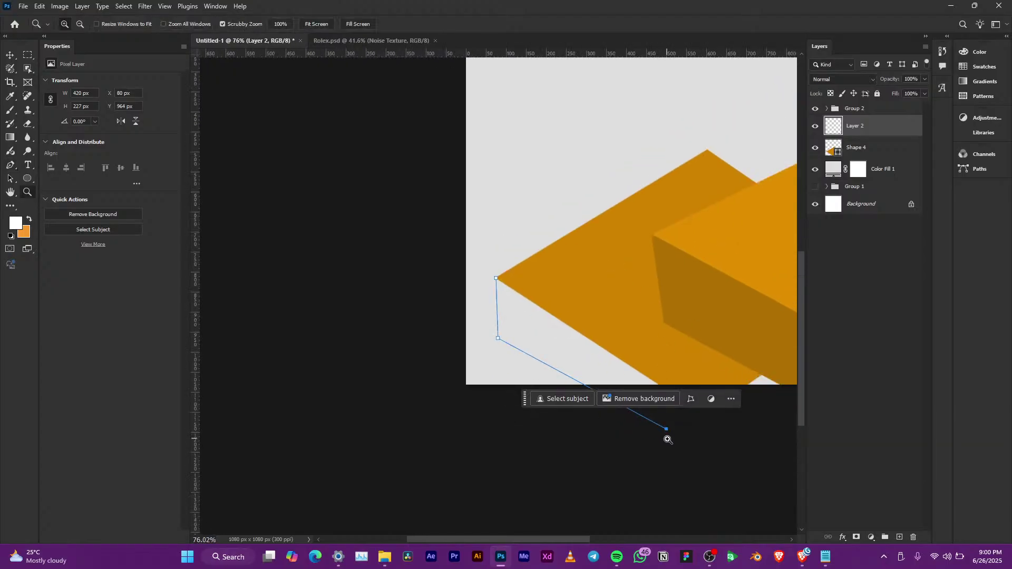
key(ctrl+z)
key(p)
click(623, 440)
key(ctrl+z)
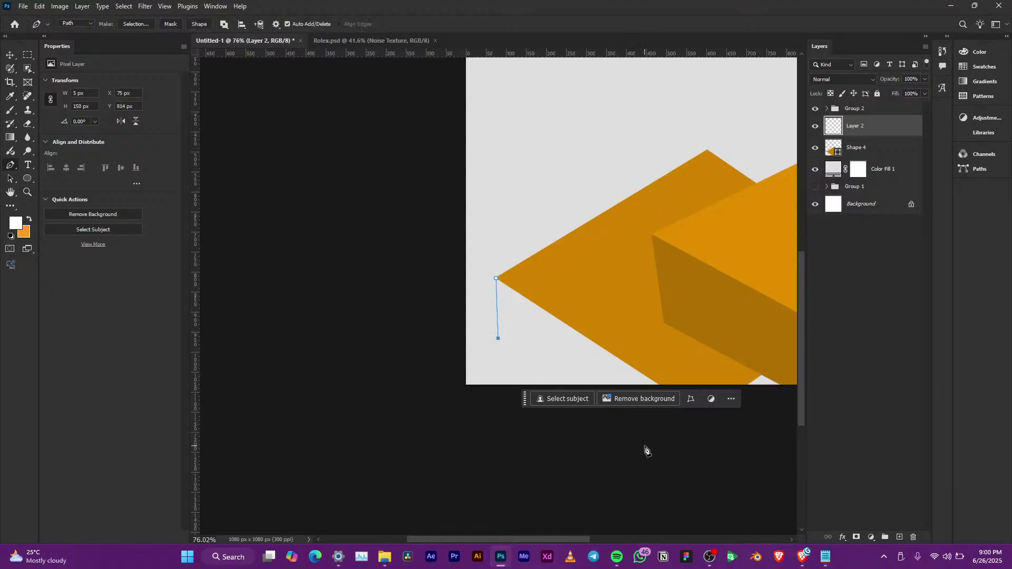
Step: Complete the side face as a closed five-point path about 572 × 434 px and convert it to a shape
click(645, 445)
click(725, 451)
click(715, 350)
click(497, 279)
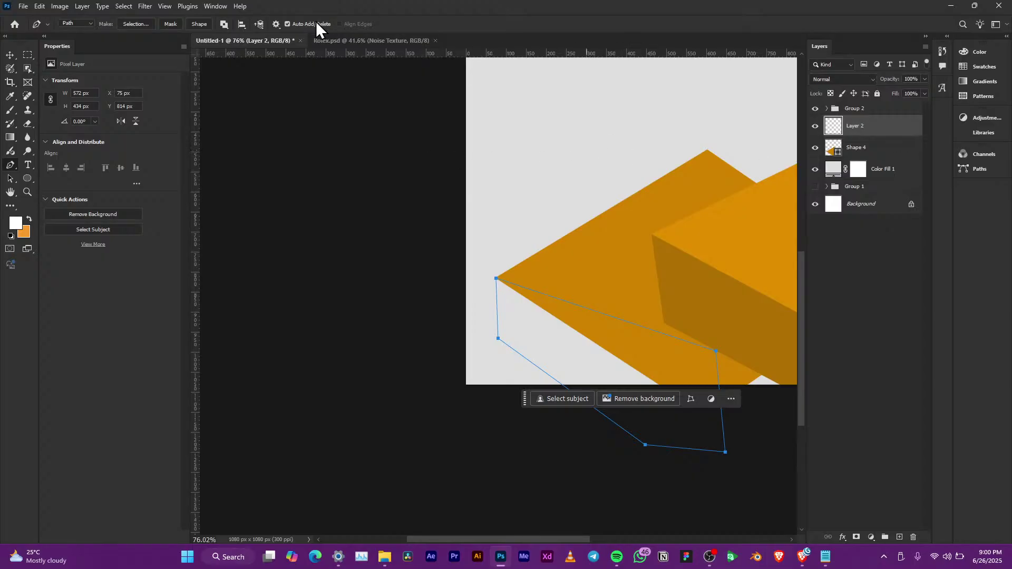
click(194, 23)
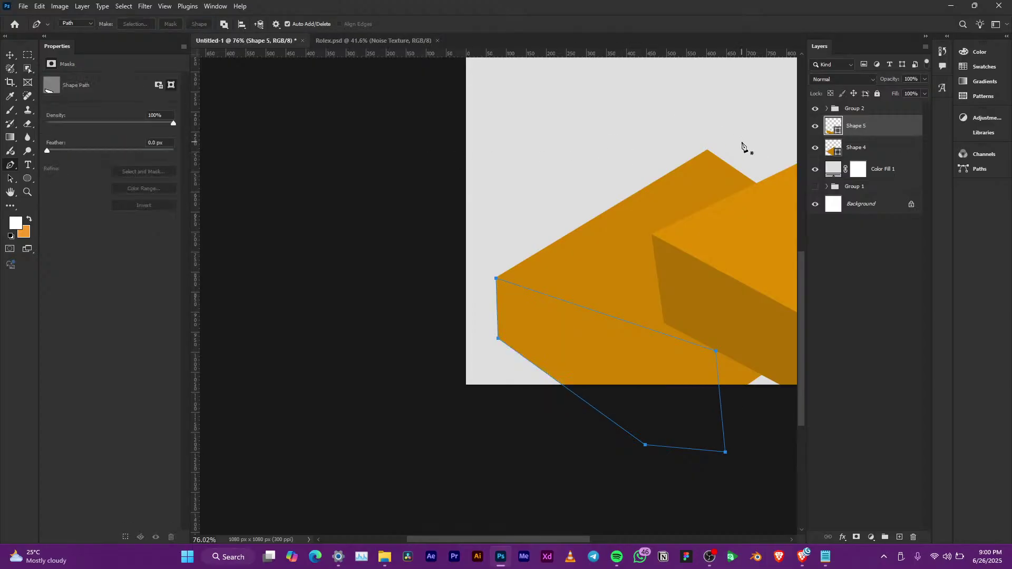
Step: Recolour the side-face shape to dark orange #a46903 and place its layer beneath the diamond's layer Shape 4
double_click(833, 128)
click(865, 270)
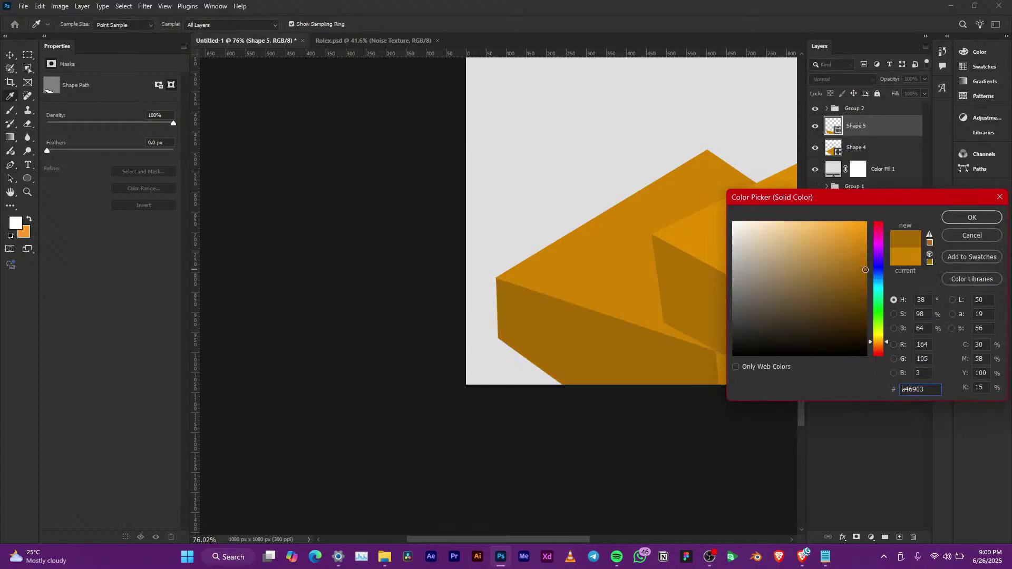
click(971, 217)
key(p)
drag(879, 135, 879, 149)
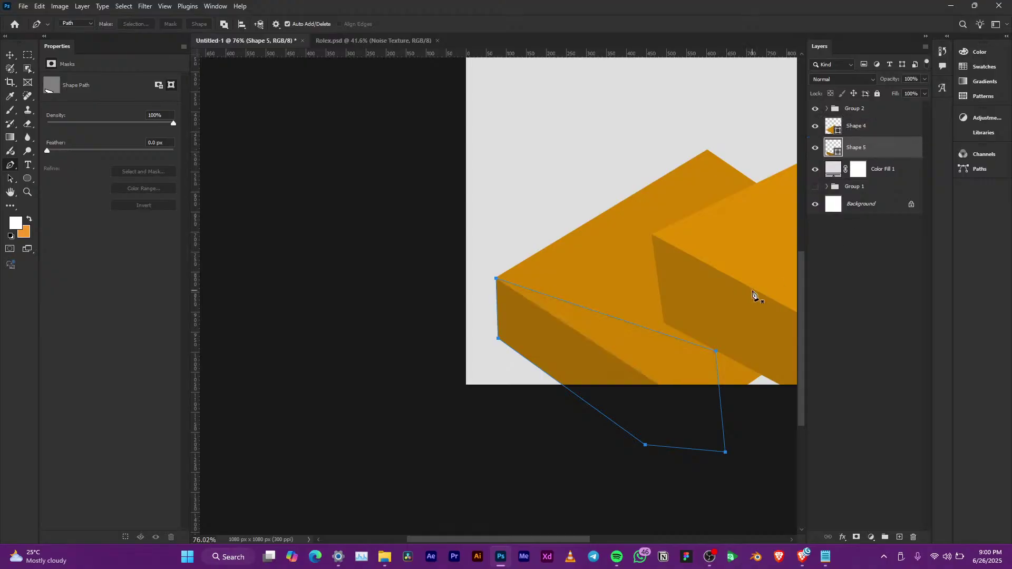
Step: Group the diamond and side-face layers, Shape 4 and Shape 5, into one group
key(v)
shift+click(891, 131)
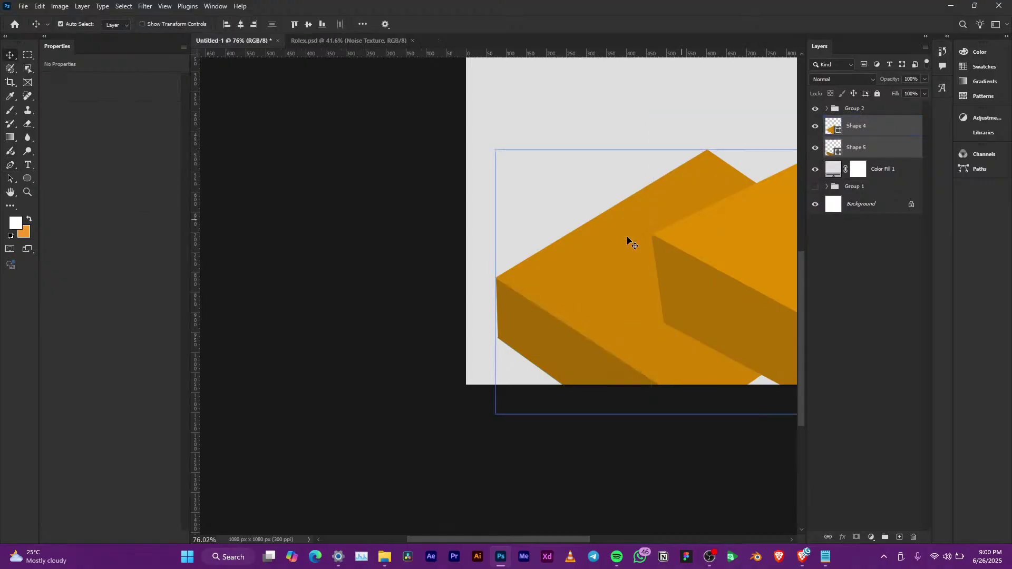
scroll(570, 240, down, 2)
scroll(648, 245, down, 1)
scroll(673, 222, up, 2)
key(ctrl)
click(873, 150)
key(ctrl+g)
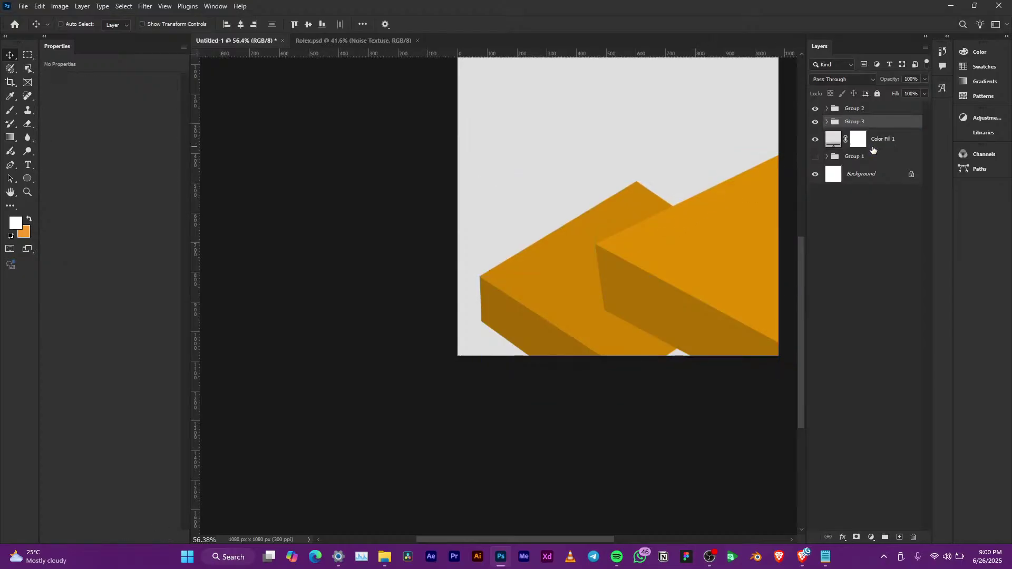
Step: Examine how the two overlapping orange blocks sit together on the whole canvas
scroll(625, 299, up, 1)
scroll(624, 296, up, 1)
scroll(602, 267, down, 2)
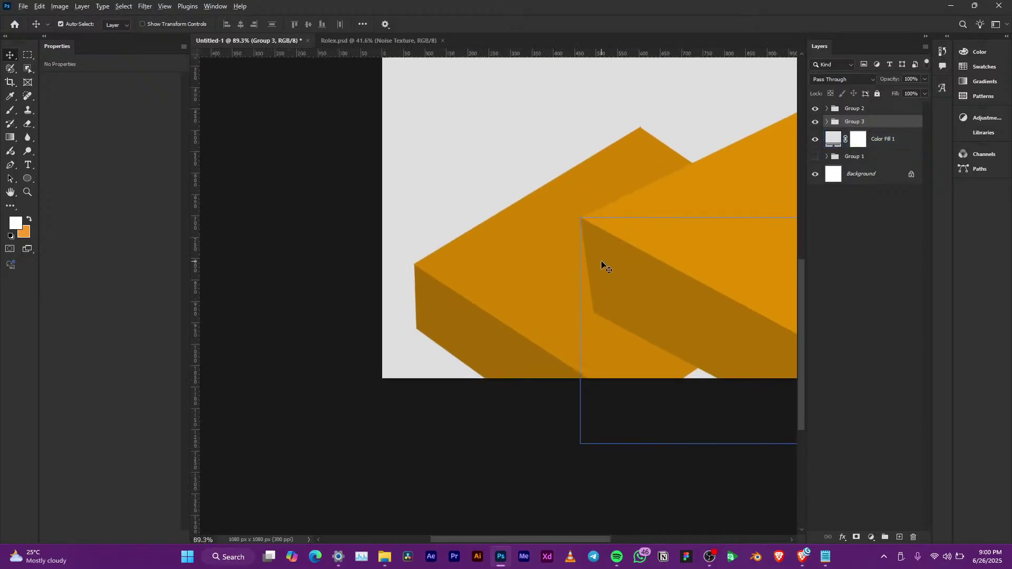
drag(626, 224, 540, 293)
click(403, 283)
scroll(402, 283, up, 1)
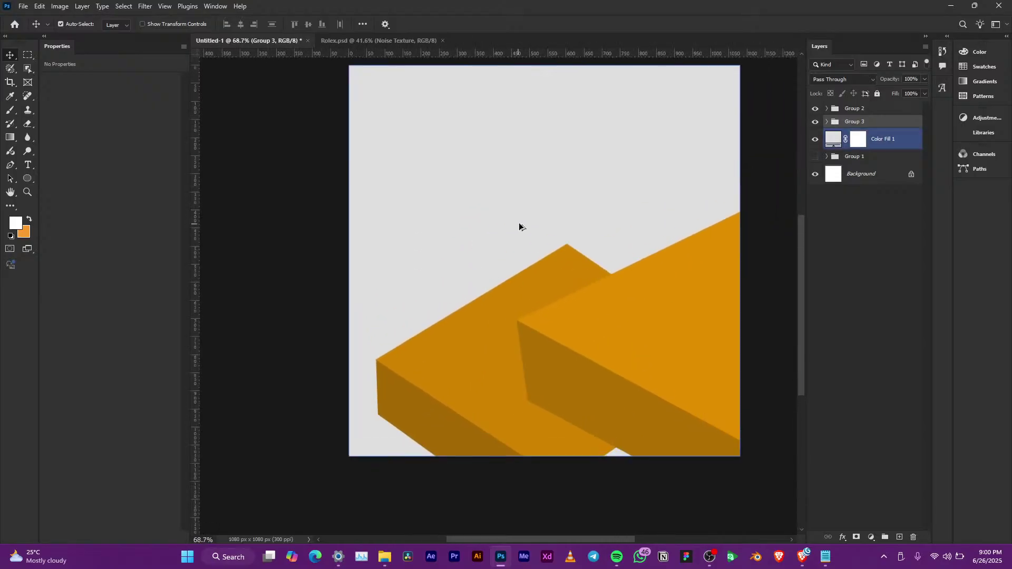
scroll(542, 238, down, 2)
scroll(535, 251, up, 2)
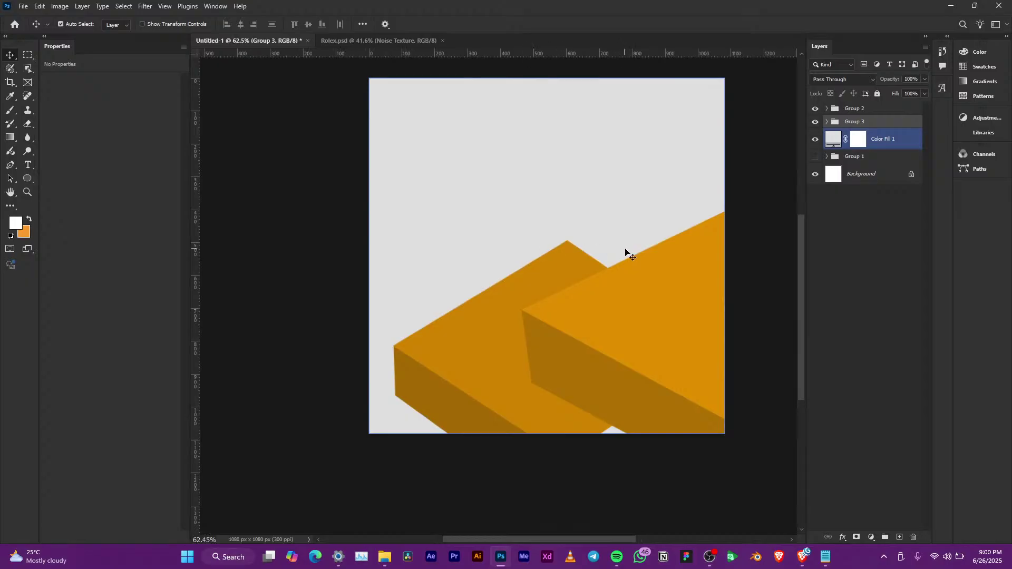
click(766, 221)
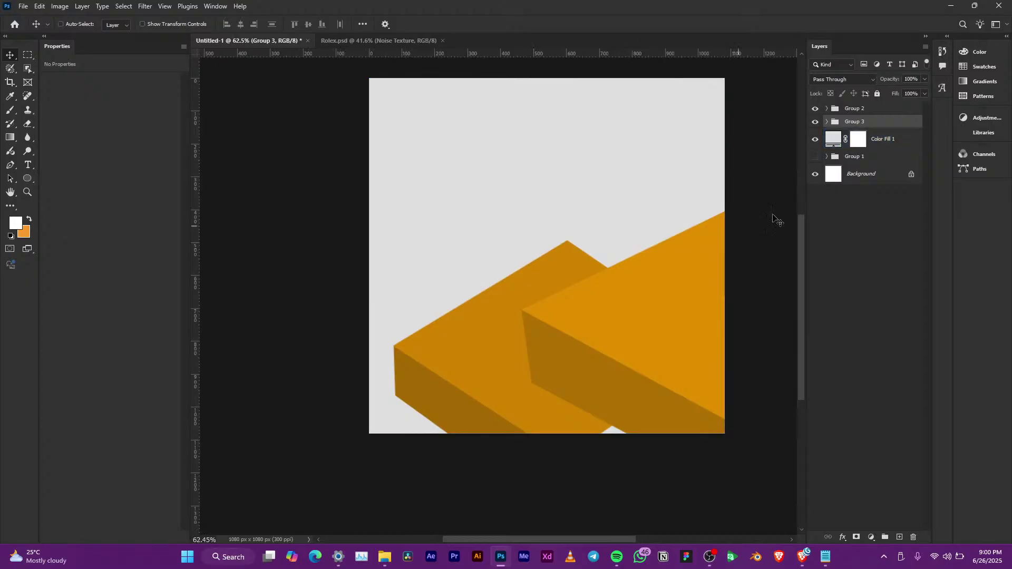
Step: Scale Group 3 to 116.21%, rotate it -5.28°, reposition it behind the front block and apply the transform
key(ctrl+t)
drag(726, 365, 751, 365)
drag(466, 363, 487, 373)
drag(594, 192, 576, 188)
mouse_move(560, 255)
mouse_down()
mouse_move(569, 240)
mouse_move(554, 247)
mouse_move(562, 249)
mouse_up()
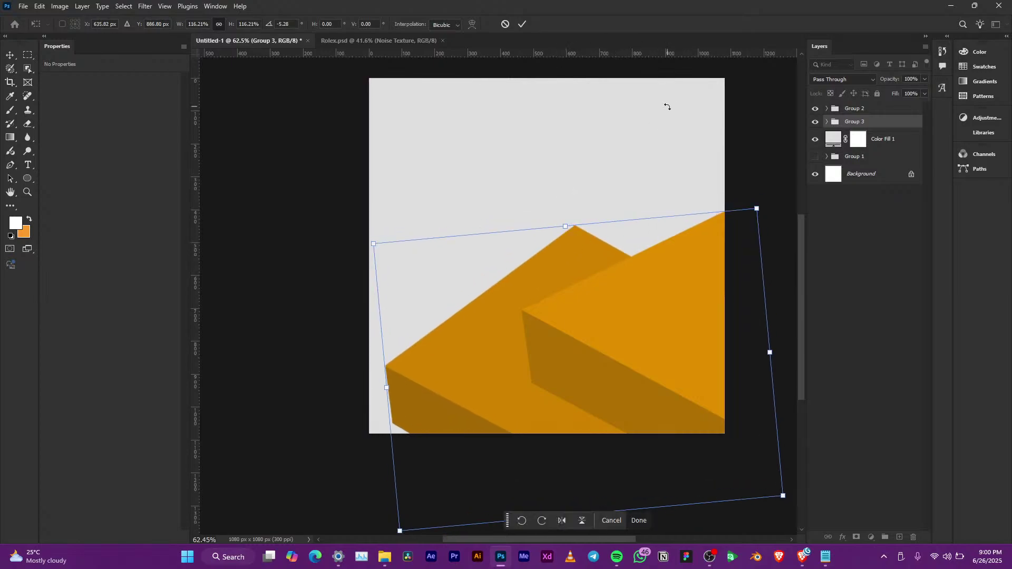
click(524, 22)
scroll(574, 214, down, 4)
scroll(563, 229, up, 2)
scroll(563, 229, up, 3)
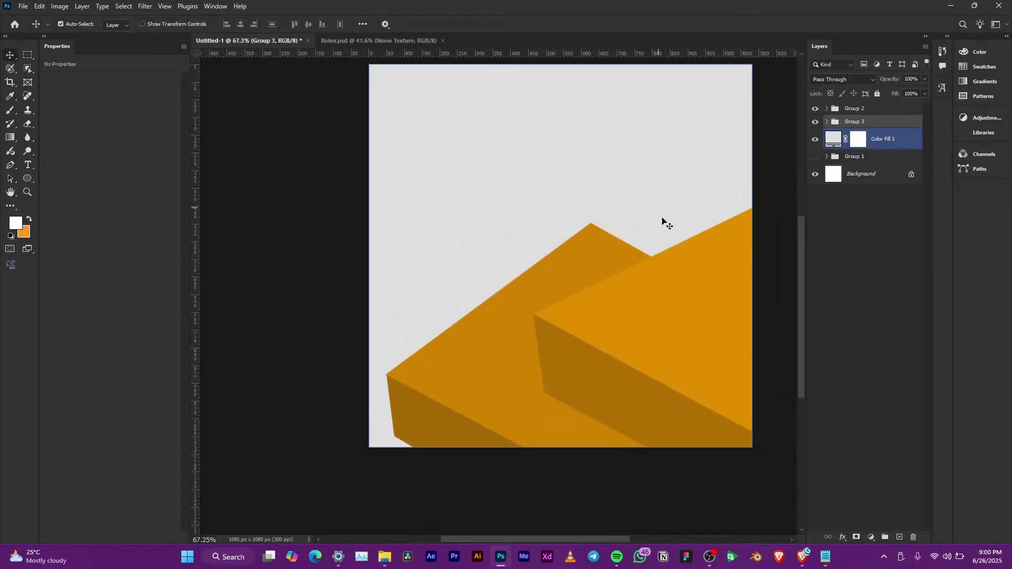
click(636, 399)
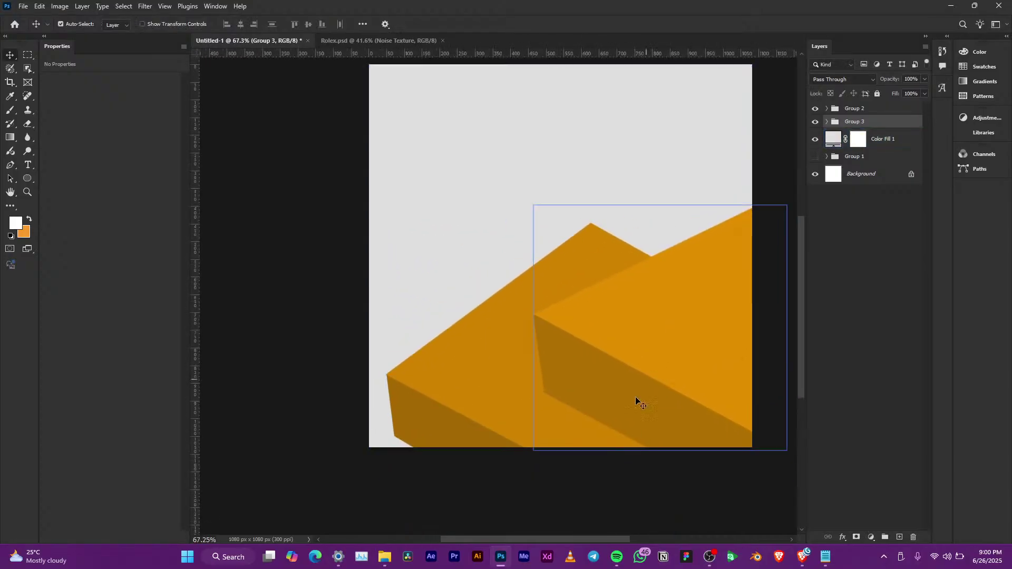
Step: Switch to File Explorer and open the Production (G:) drive in a new tab
click(385, 557)
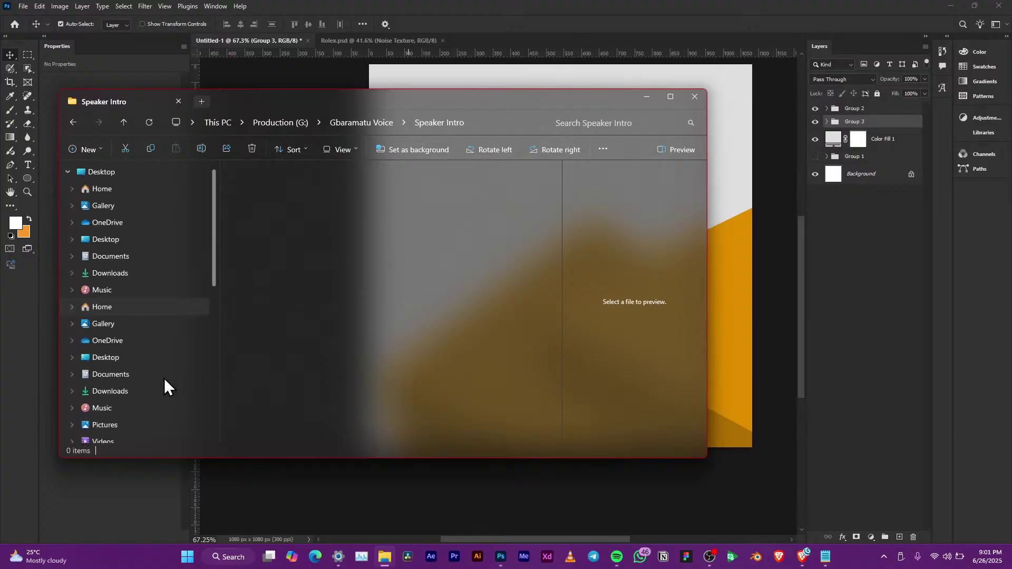
key(ctrl+t)
click(160, 408)
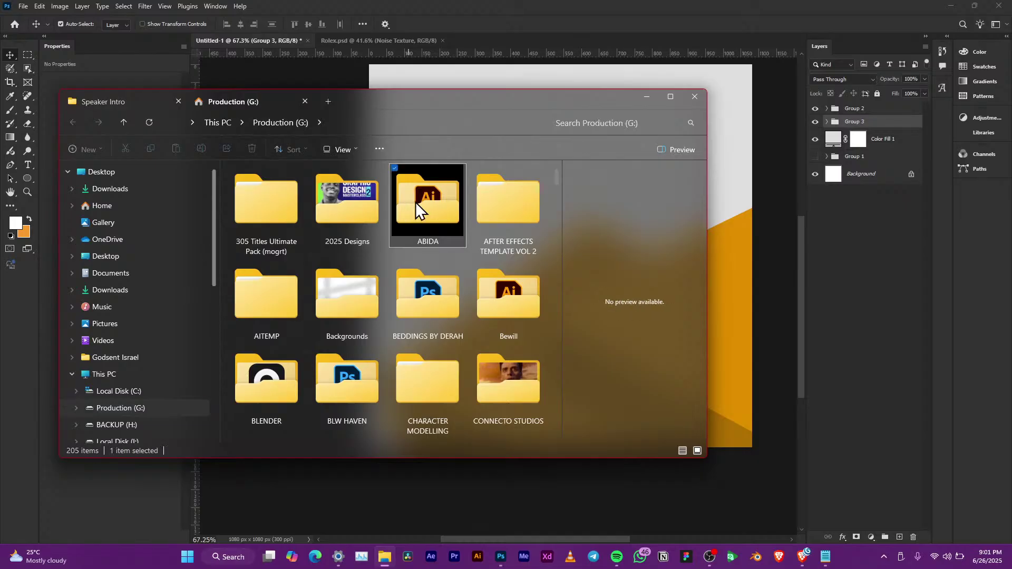
Step: Look through the folders on the Production (G:) drive, especially those starting with P, for the design's asset files
key(p)
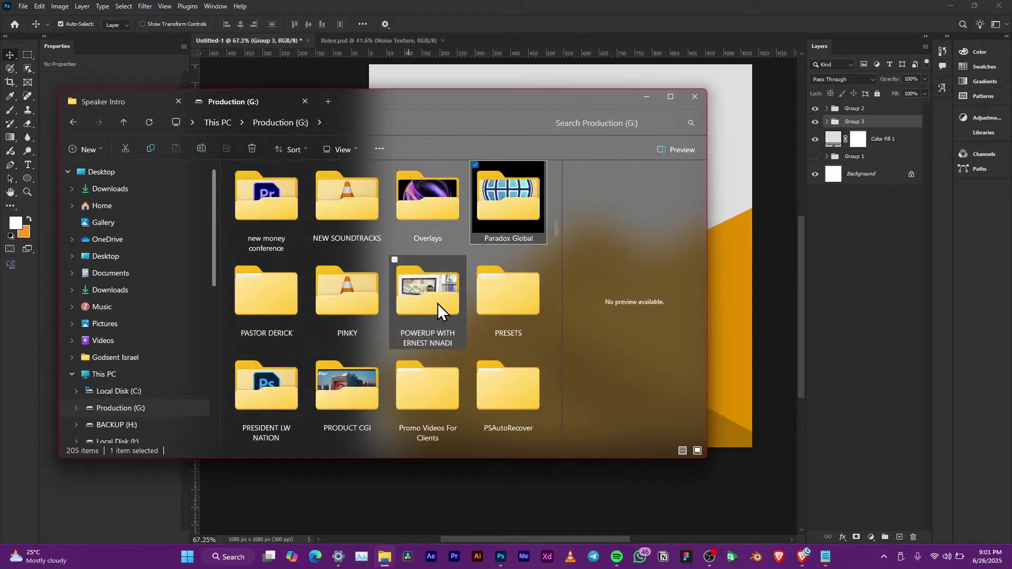
scroll(356, 387, down, 3)
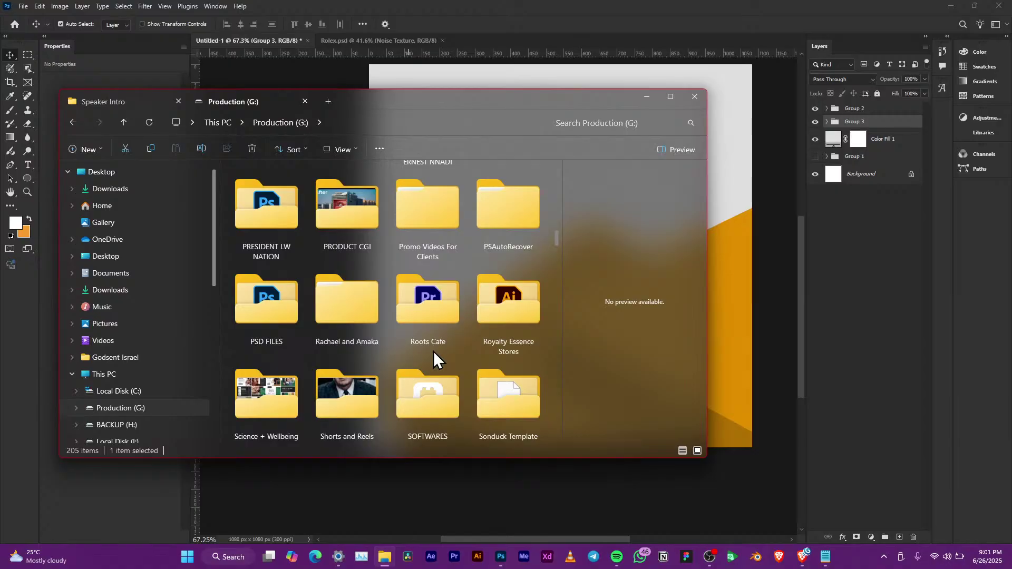
scroll(445, 300, up, 1)
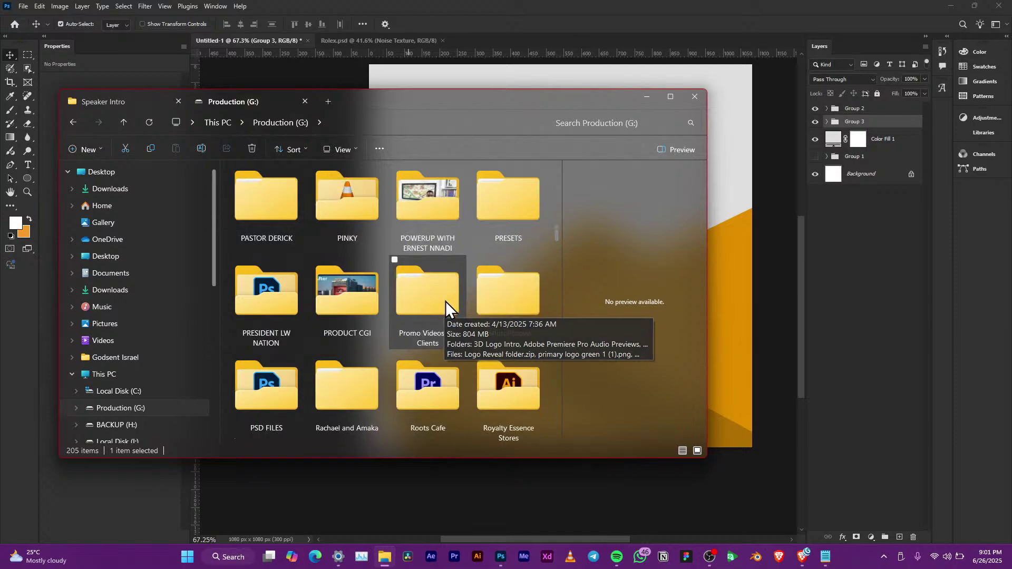
scroll(430, 298, down, 4)
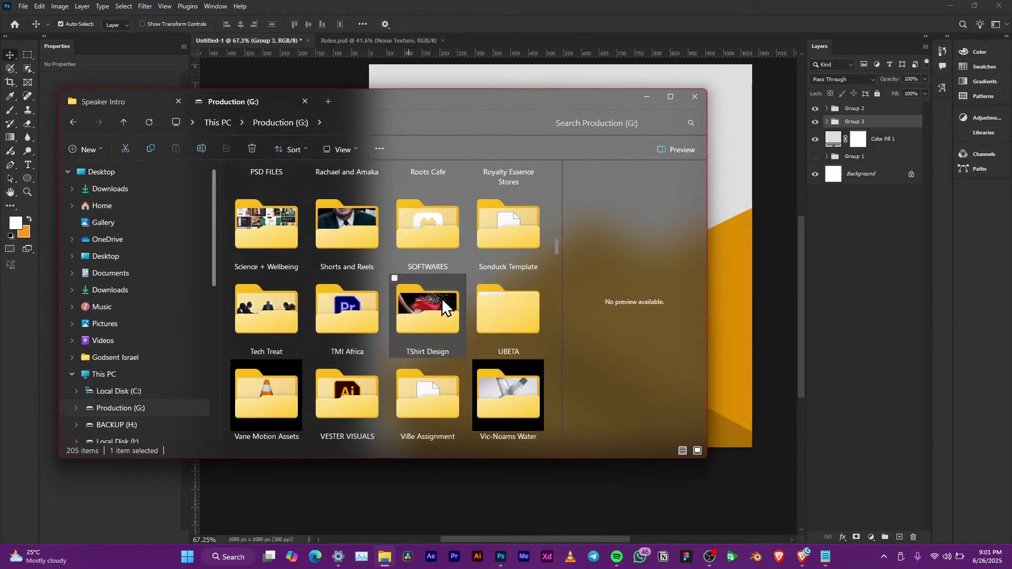
scroll(442, 298, down, 5)
scroll(434, 243, up, 20)
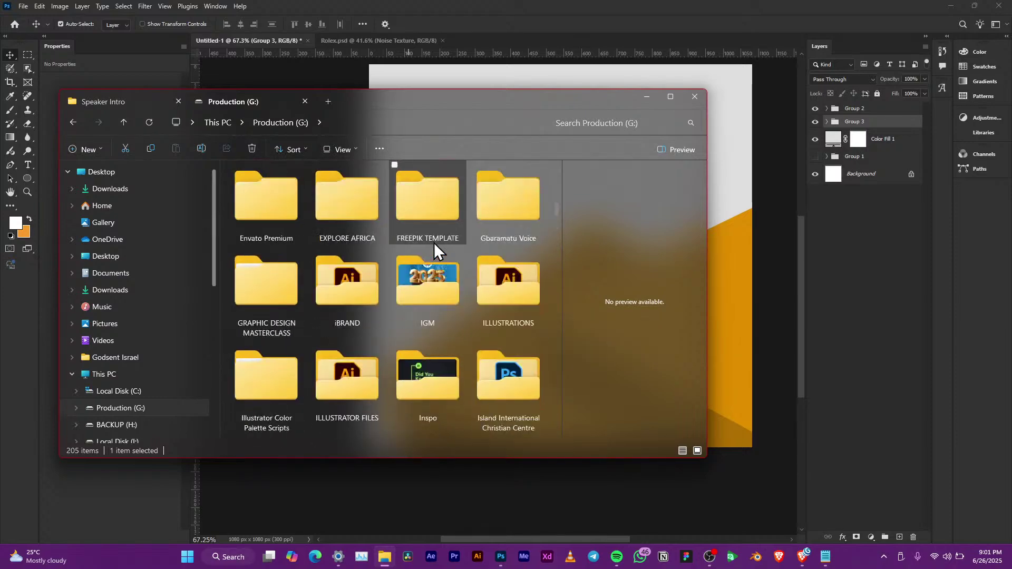
scroll(434, 242, up, 5)
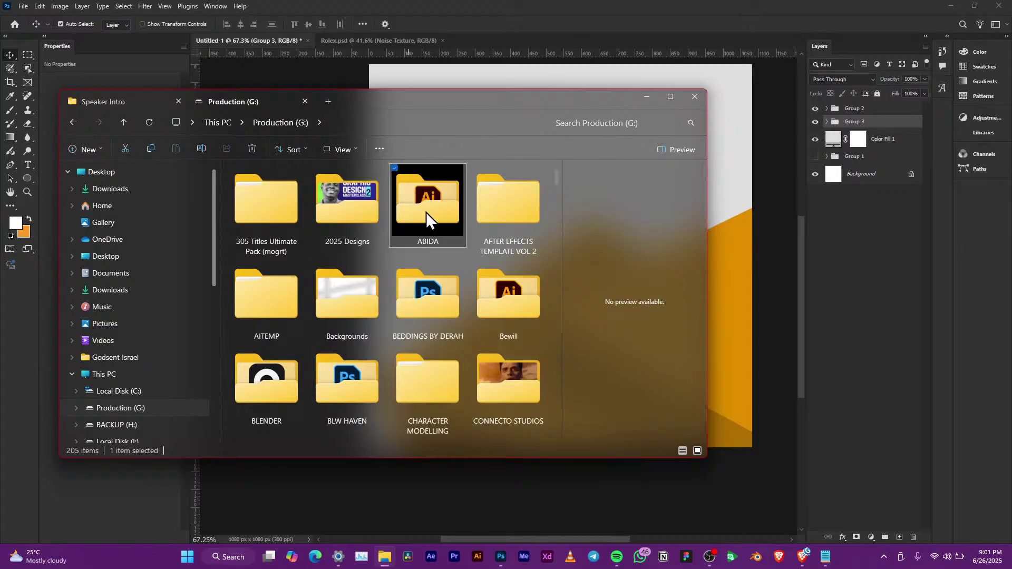
scroll(426, 212, down, 10)
click(473, 220)
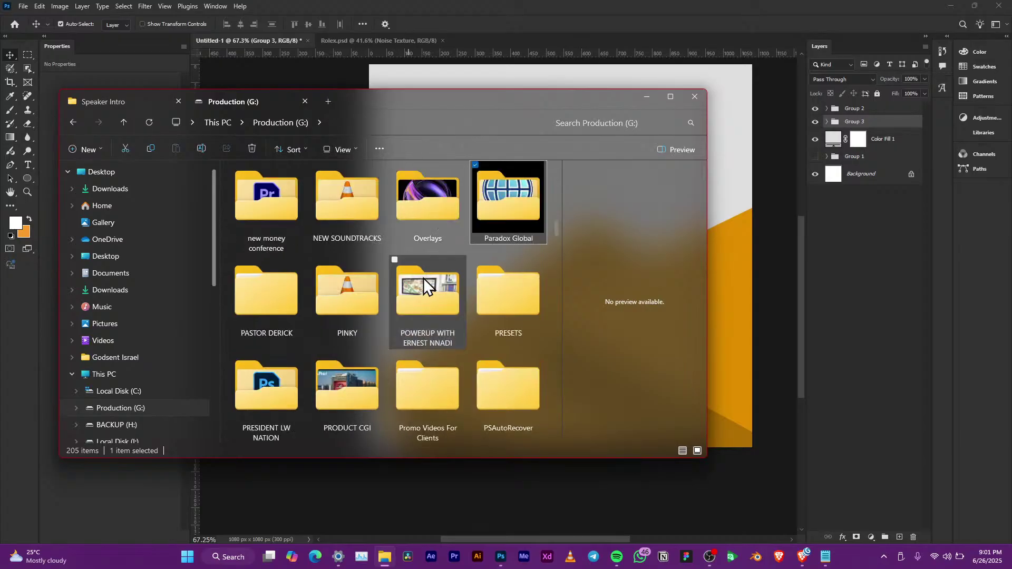
mouse_move(423, 277)
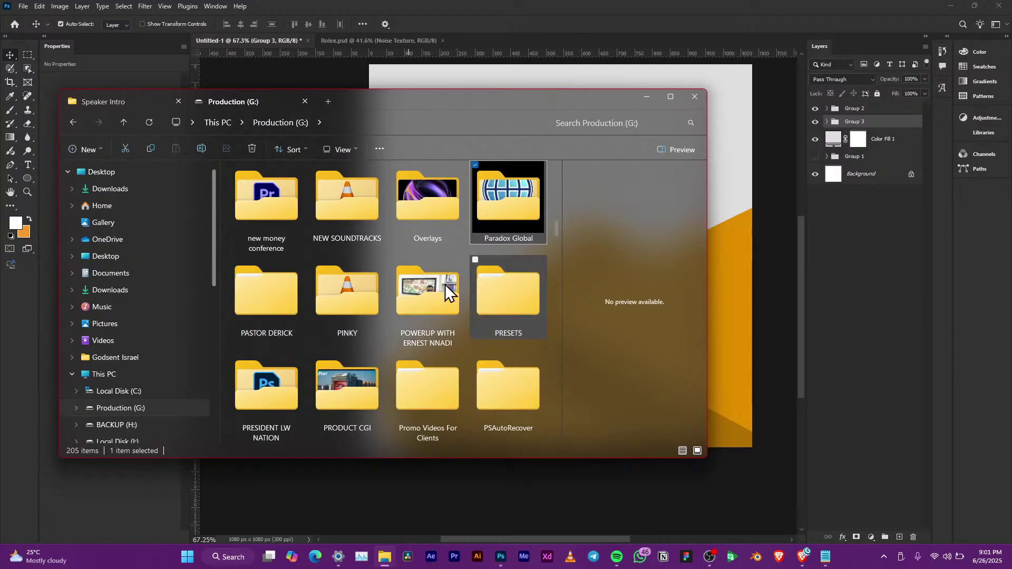
scroll(358, 332, down, 3)
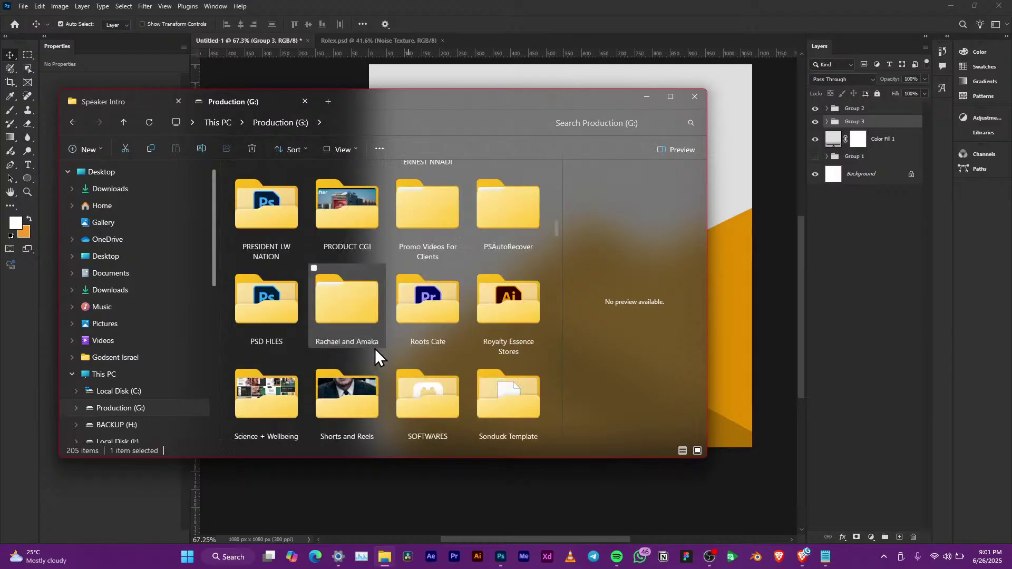
Step: Open LUMISÉA.psd from its project folder under PSD FILES > New Design Projects on the Production (G:) drive
double_click(249, 289)
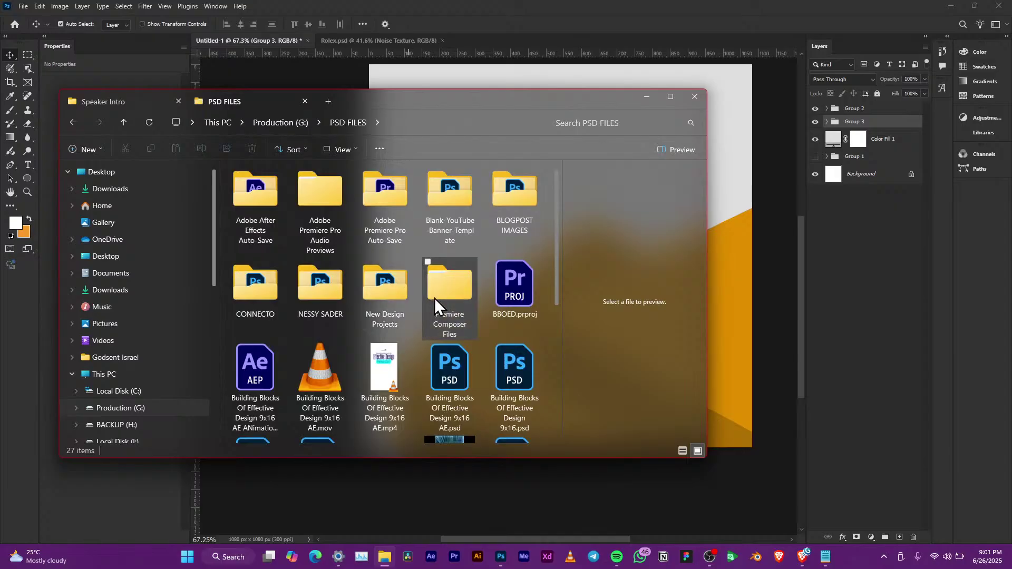
double_click(398, 290)
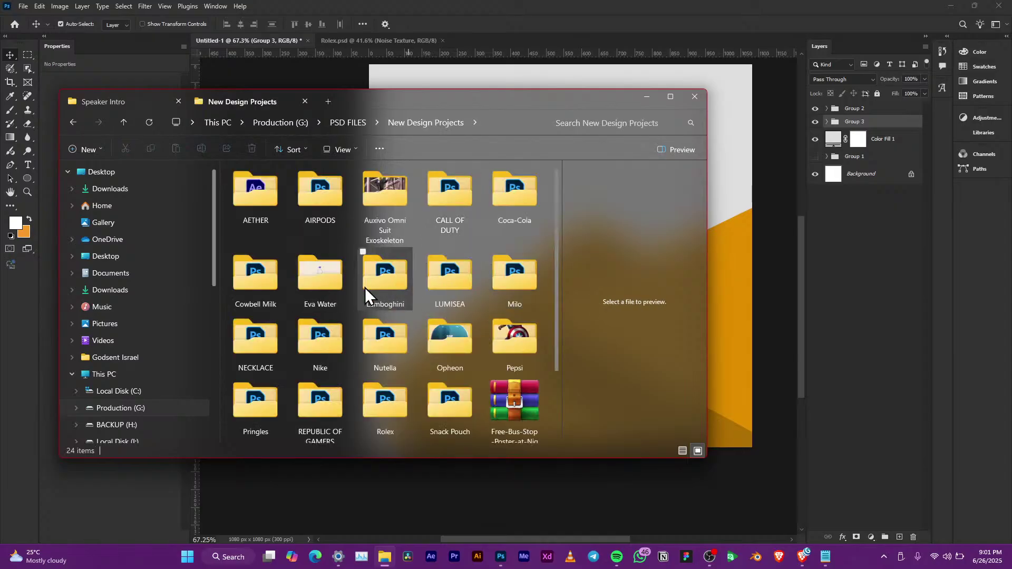
click(424, 279)
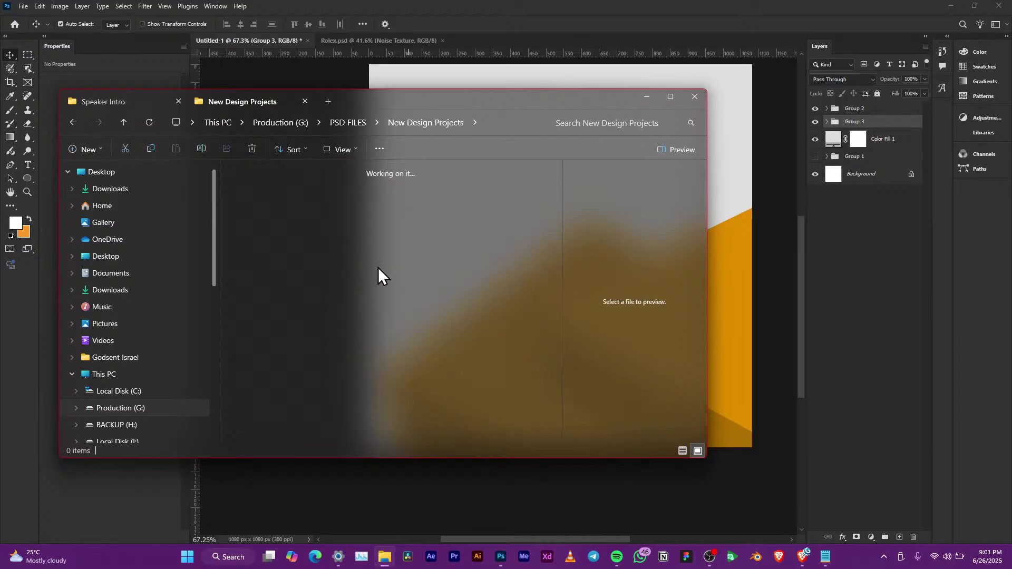
click(397, 283)
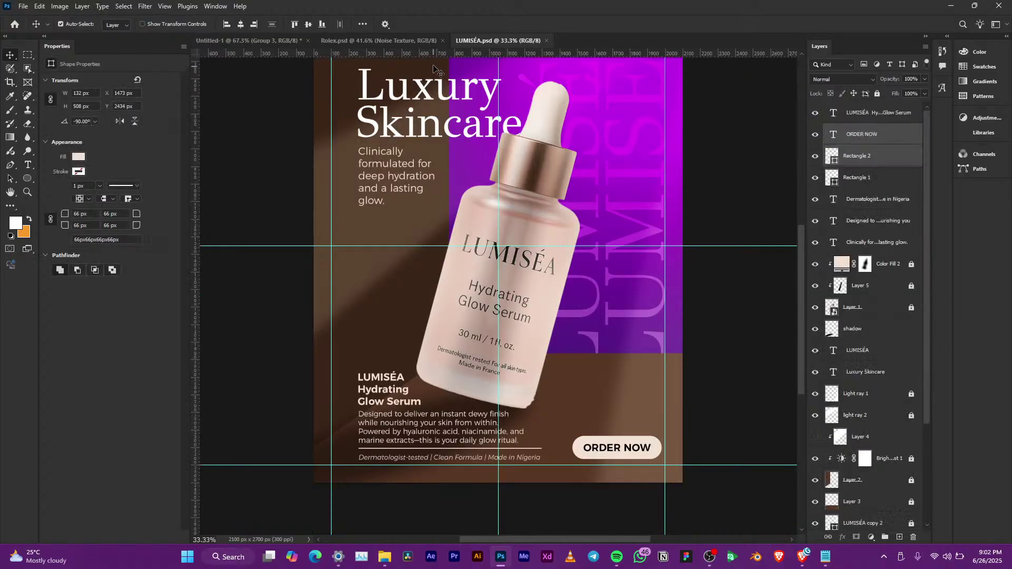
Step: Copy the serum bottle layer from LUMISÉA.psd into the Untitled-1 document, between Group 2 and Group 3
scroll(517, 302, down, 2)
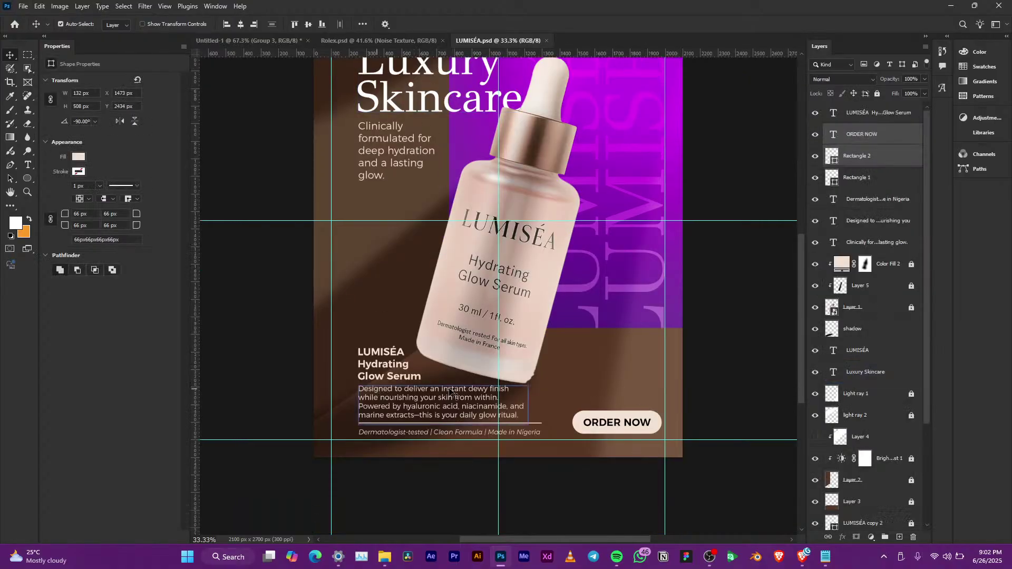
scroll(526, 376, up, 4)
scroll(526, 376, down, 1)
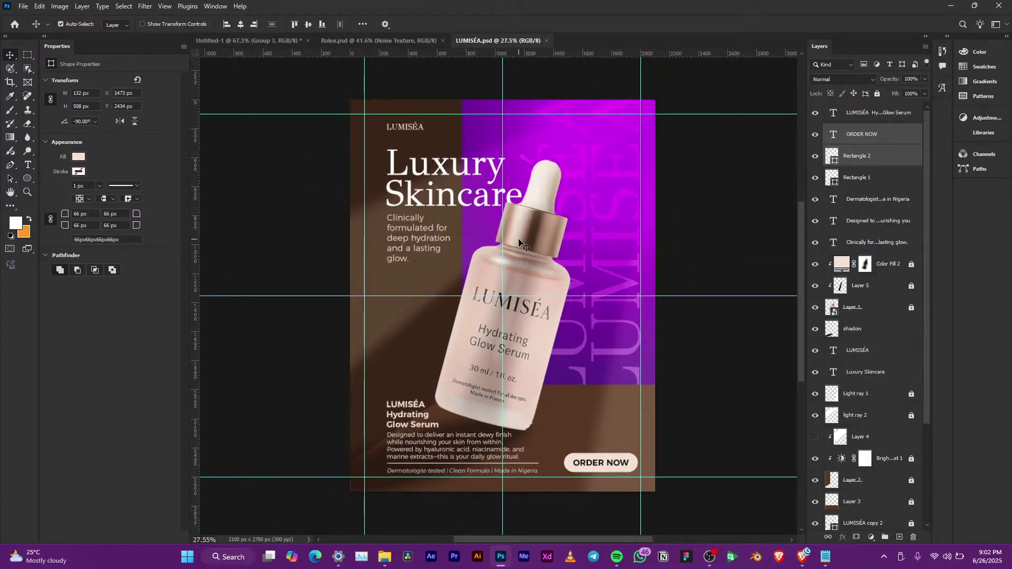
click(482, 284)
click(863, 311)
drag(864, 315, 593, 285)
scroll(601, 284, down, 4)
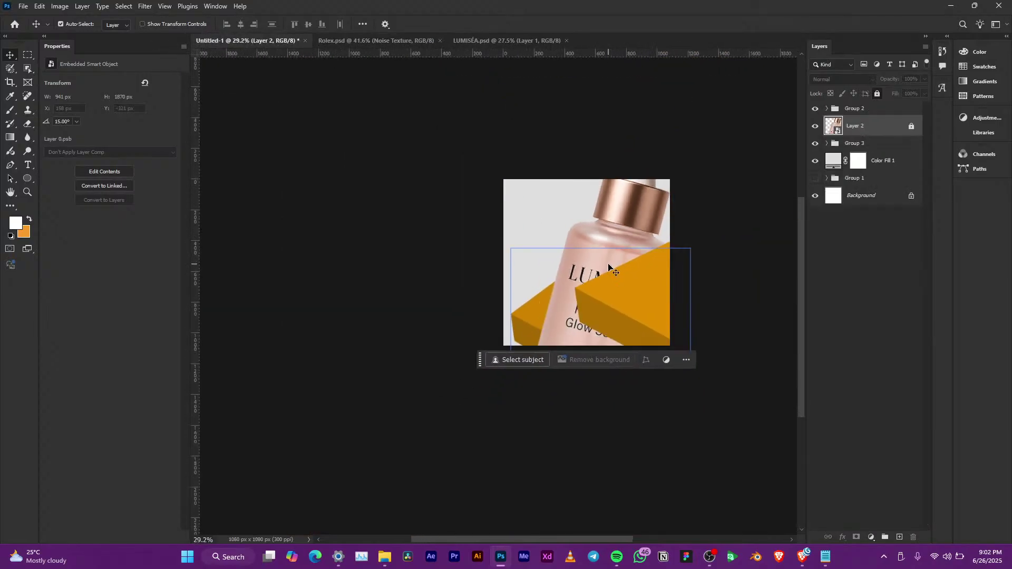
Step: Unlock the imported serum bottle layer
click(621, 240)
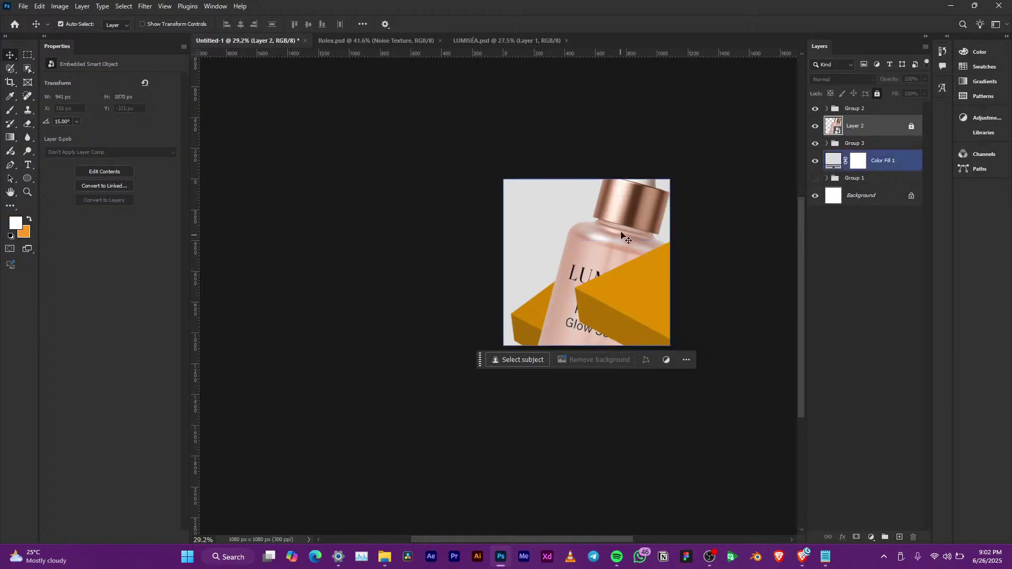
click(742, 194)
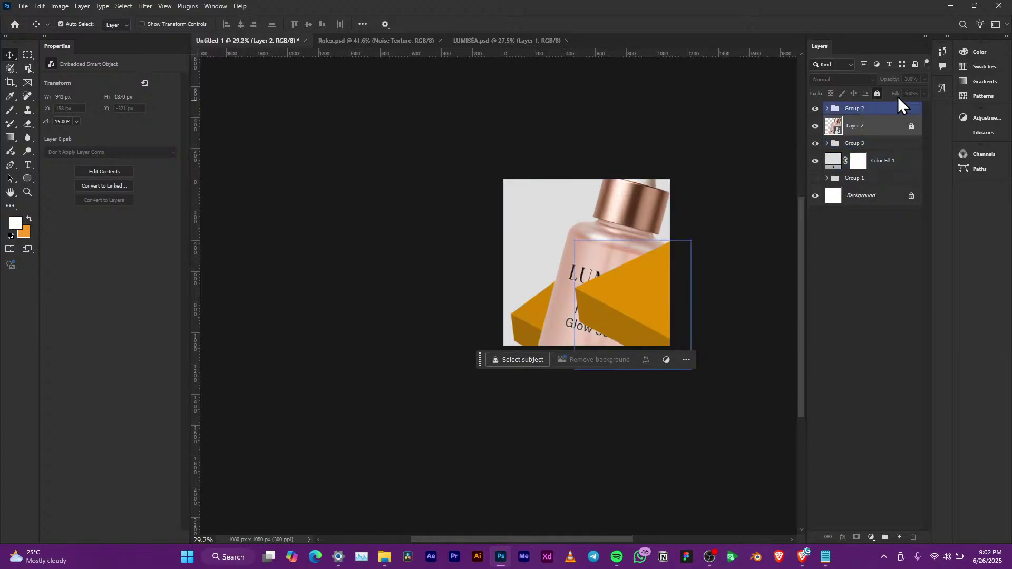
click(873, 126)
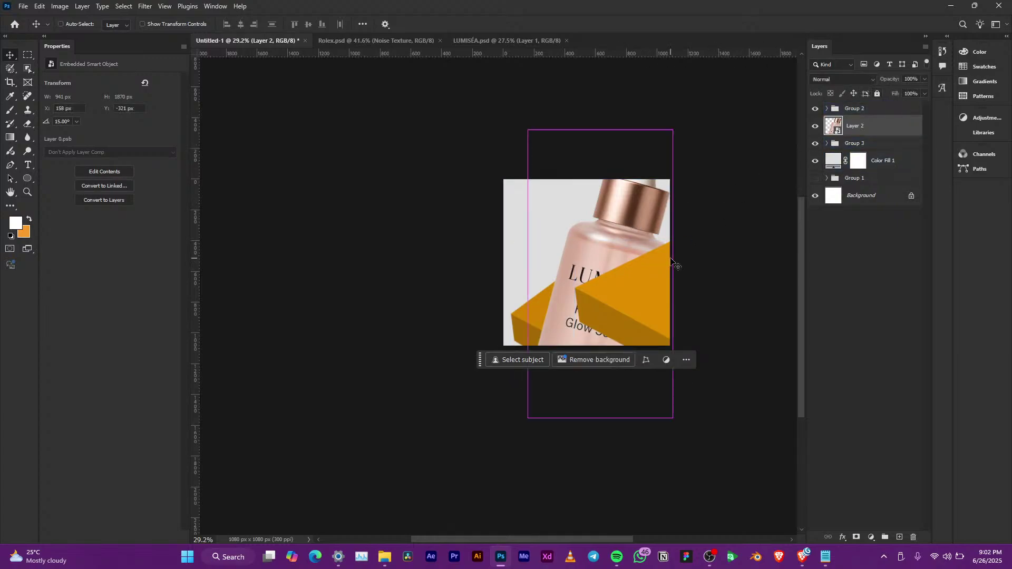
Step: Scale the bottle to about 22.17% and tilt it to about -13.79°, standing on the rear box behind the front box
key(ctrl+t)
scroll(667, 257, up, 1)
scroll(667, 257, up, 4)
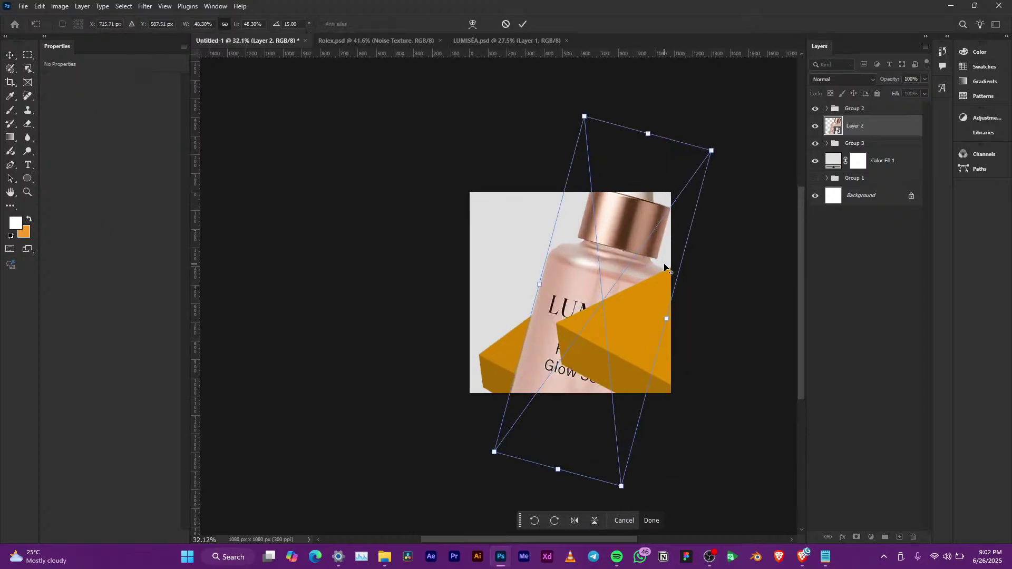
drag(670, 351, 494, 287)
drag(557, 208, 502, 190)
drag(489, 271, 479, 276)
scroll(479, 305, up, 1)
scroll(478, 304, up, 1)
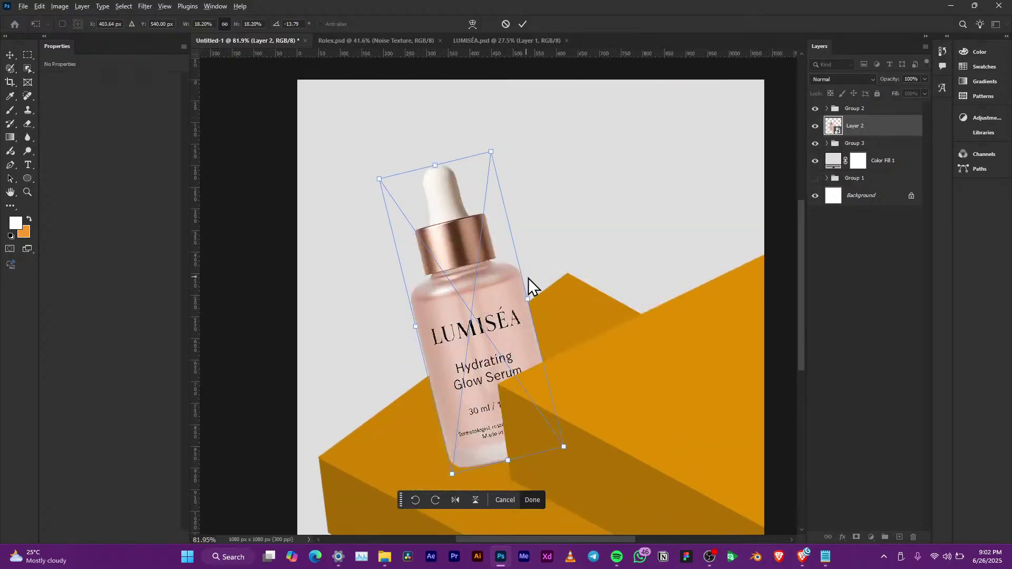
drag(529, 300, 501, 293)
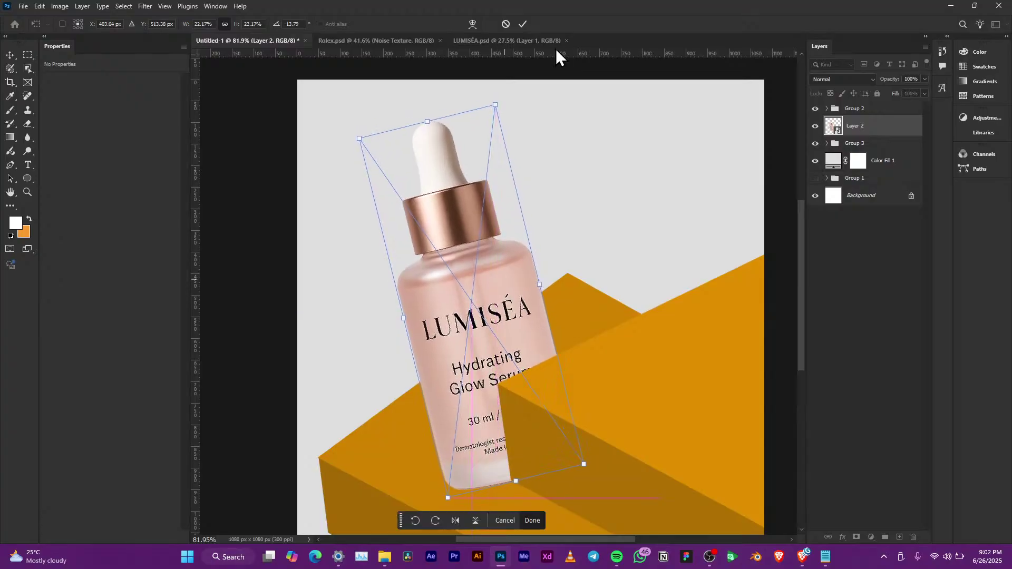
key(Return)
Step: Move the front box group down and to the right to uncover more of the bottle's label, and nudge the bottle slightly up
scroll(583, 381, down, 5)
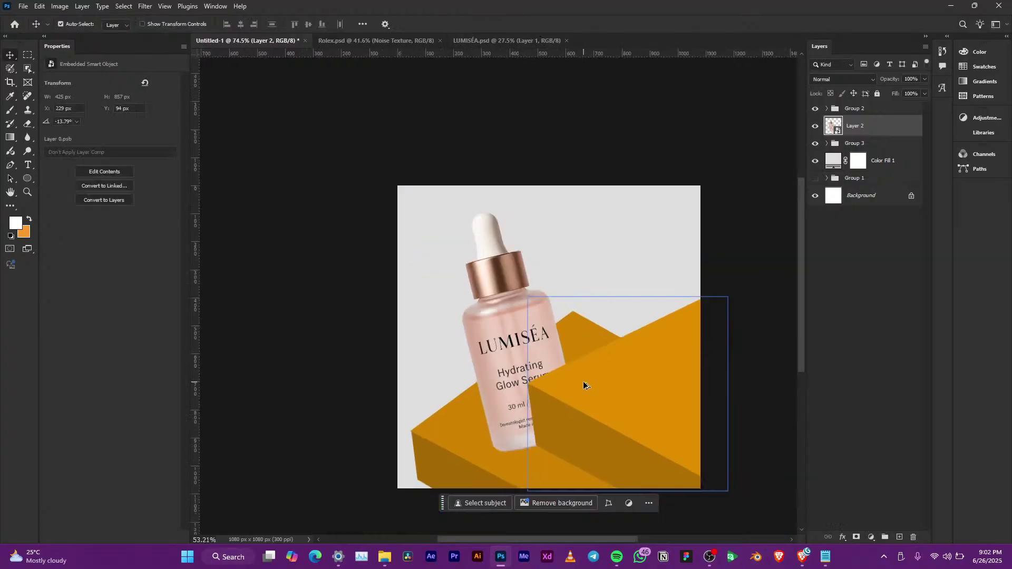
scroll(612, 399, up, 2)
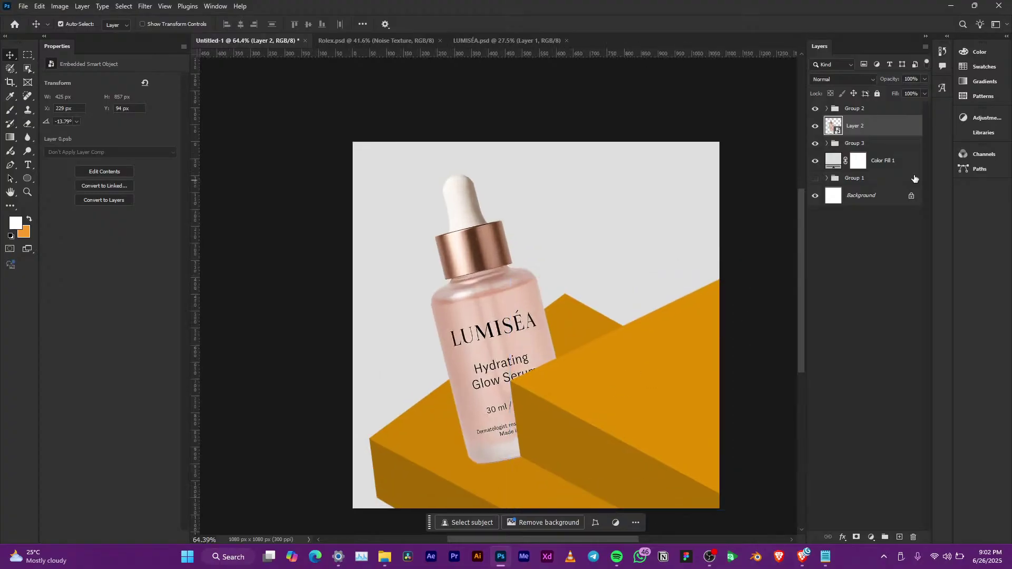
click(867, 111)
key(ctrl+t)
drag(614, 392, 649, 409)
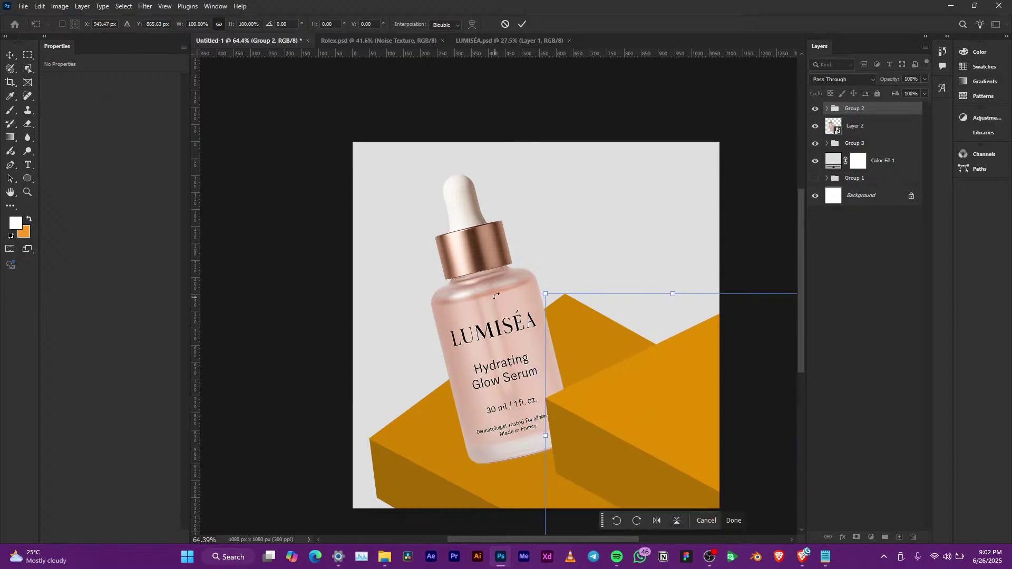
click(523, 24)
drag(496, 330, 497, 325)
Step: Convert the front box's Group 2 to a smart object
scroll(551, 358, up, 2)
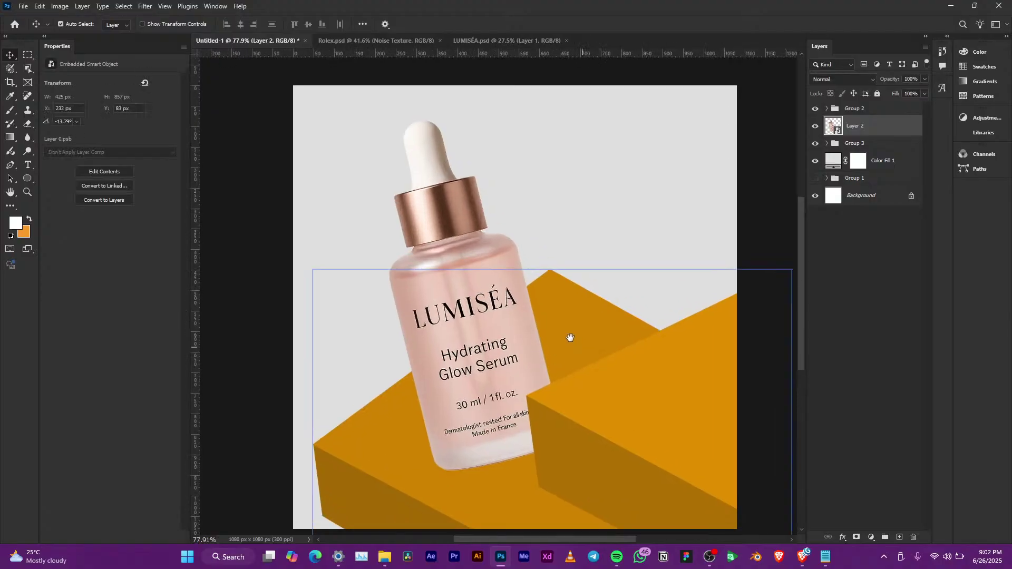
drag(574, 343, 568, 320)
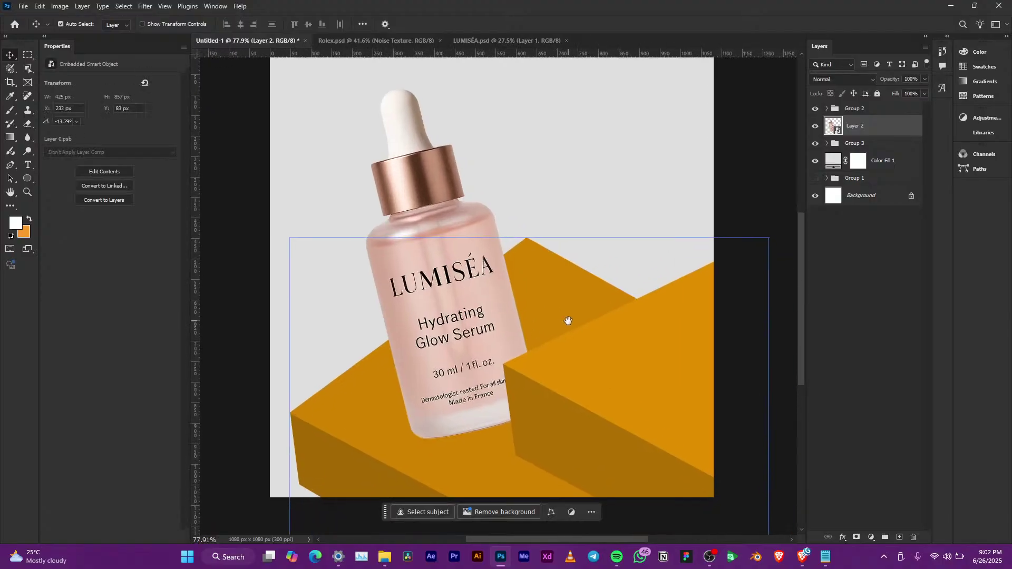
click(873, 109)
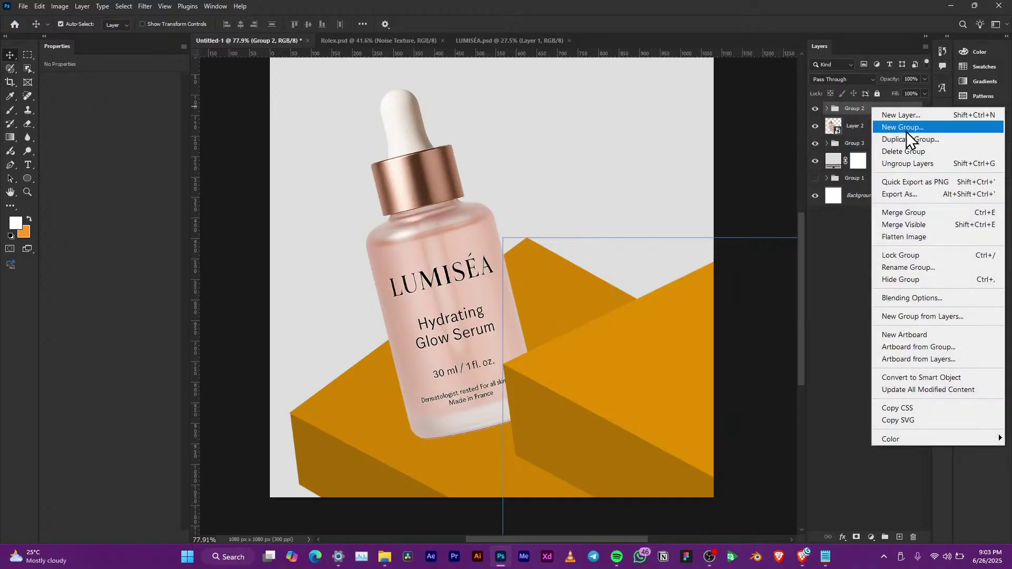
click(935, 380)
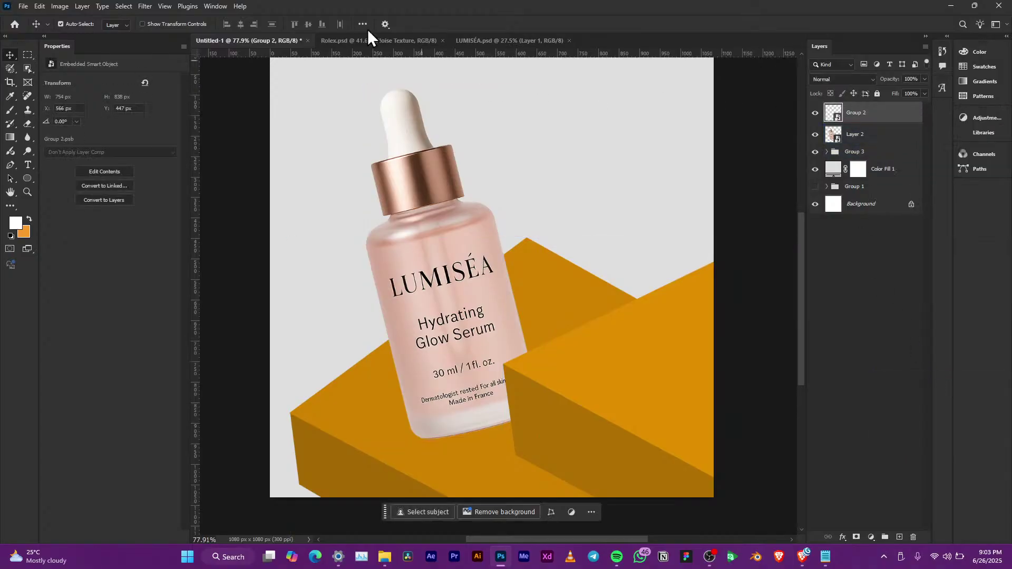
Step: Apply a Gaussian Blur with a 4.5-pixel radius to the front box
click(142, 5)
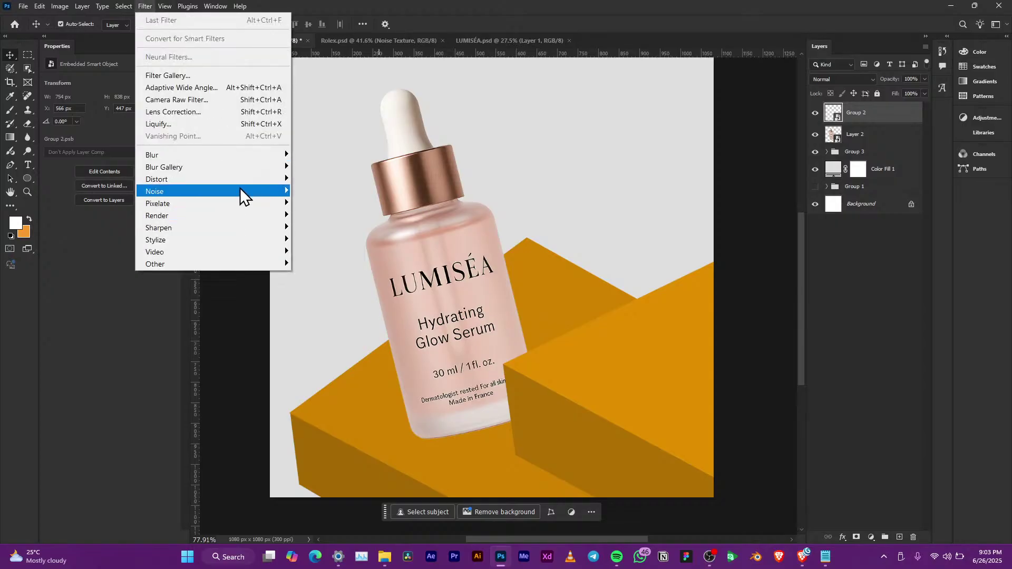
mouse_move(272, 157)
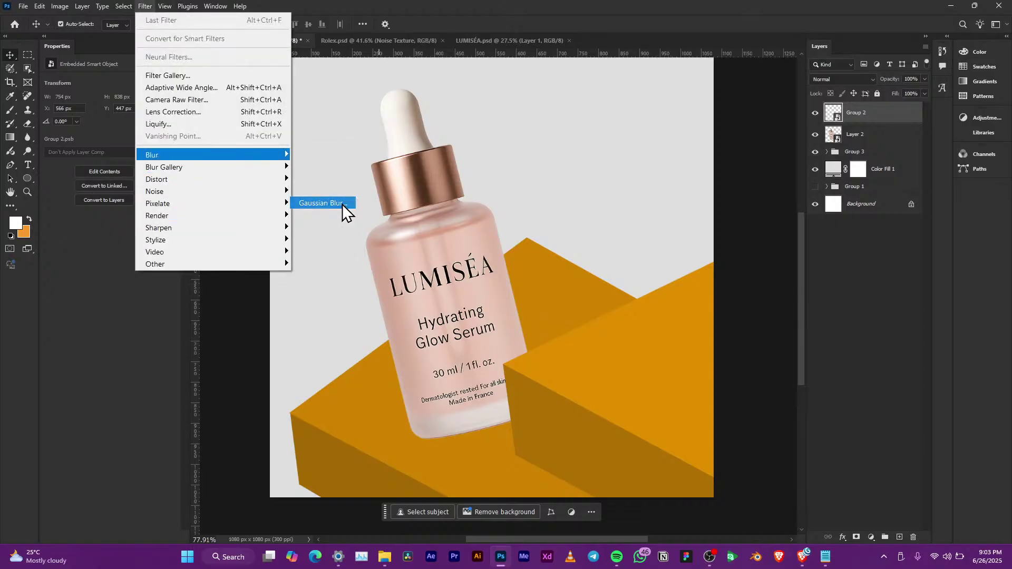
click(342, 204)
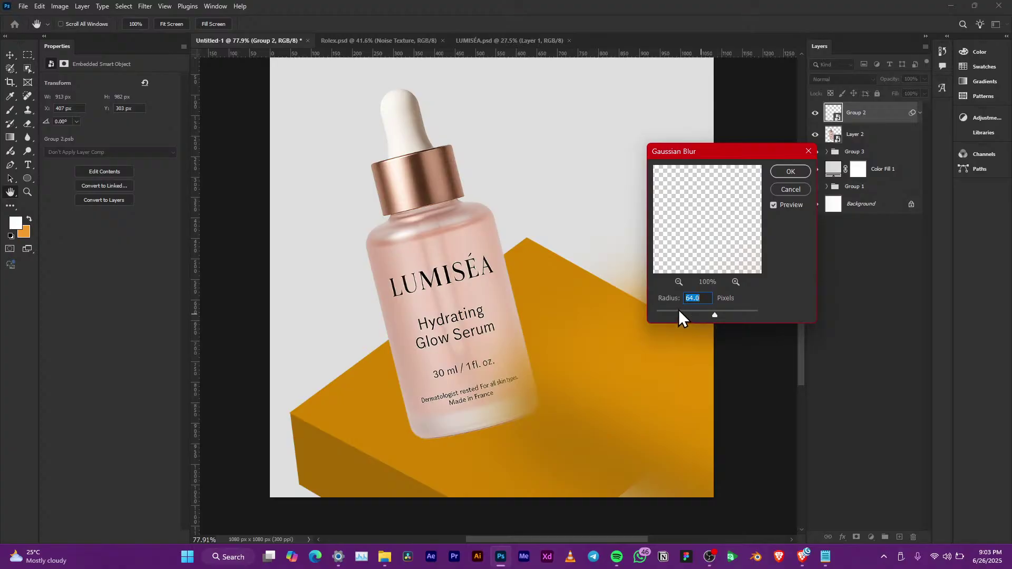
drag(676, 311, 668, 312)
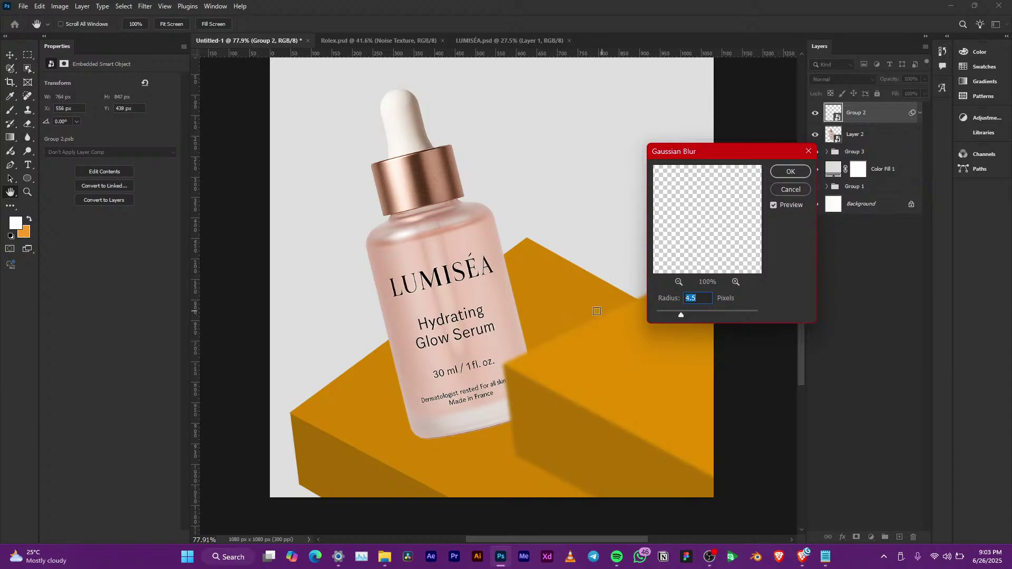
click(789, 174)
Step: Move the bottle slightly up and right to about X 236 px, Y 75 px
key(v)
click(369, 261)
scroll(428, 289, down, 3)
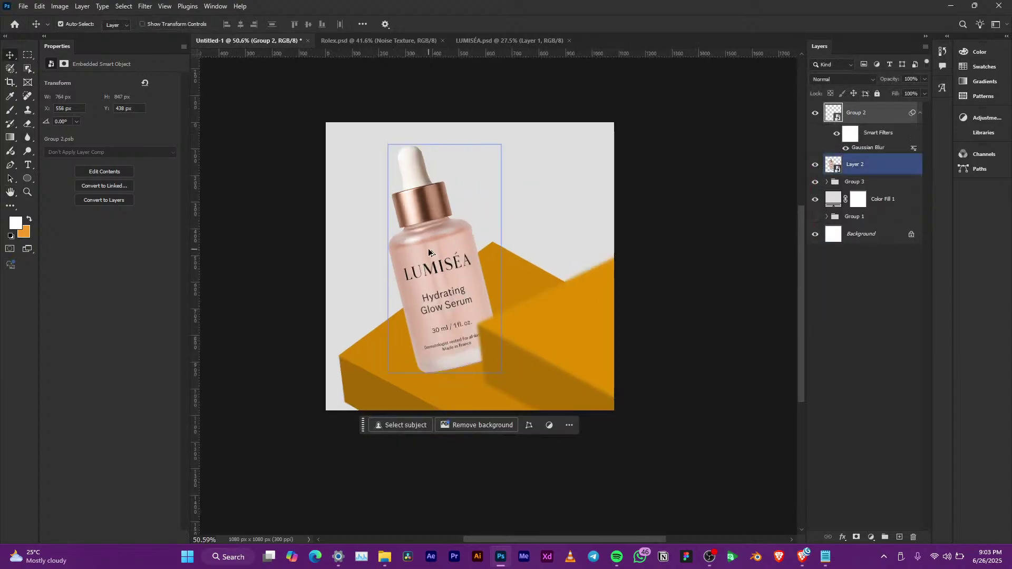
scroll(428, 289, up, 2)
scroll(428, 289, up, 3)
drag(428, 289, 437, 270)
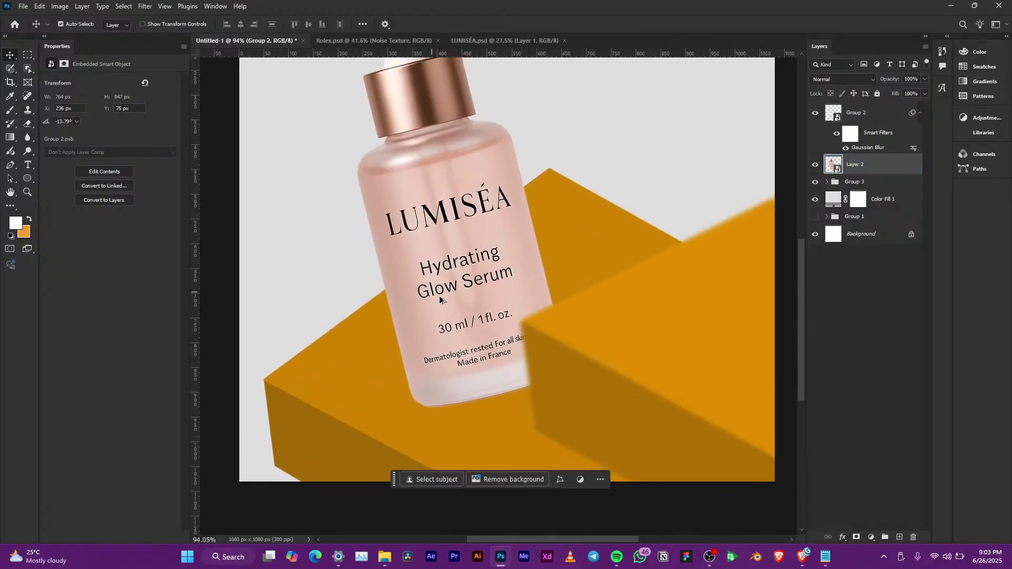
Step: Draw a flat ellipse about 442 × 88 px just below the bottle's base as a shadow shape
scroll(452, 311, down, 2)
scroll(452, 311, up, 3)
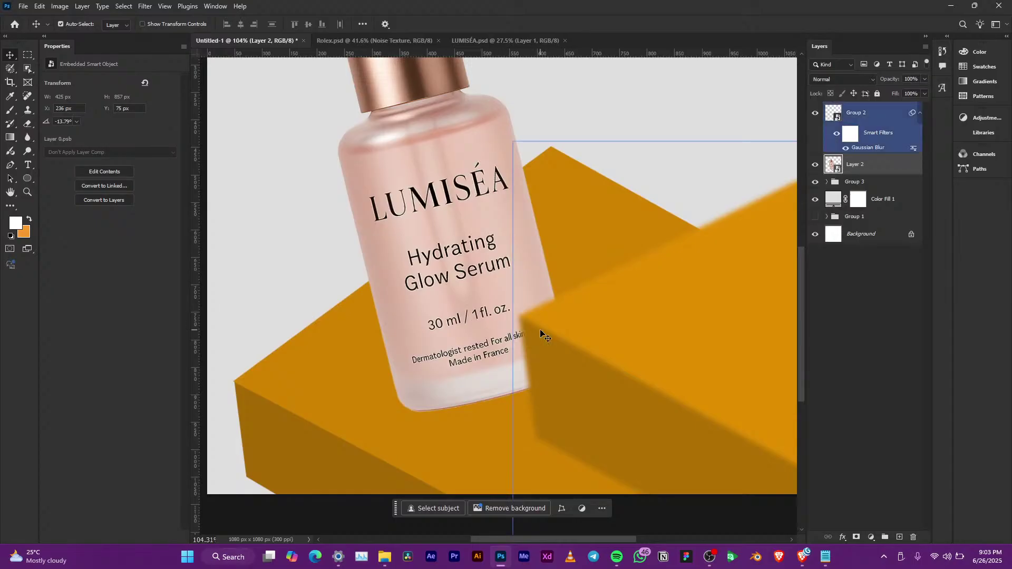
click(29, 179)
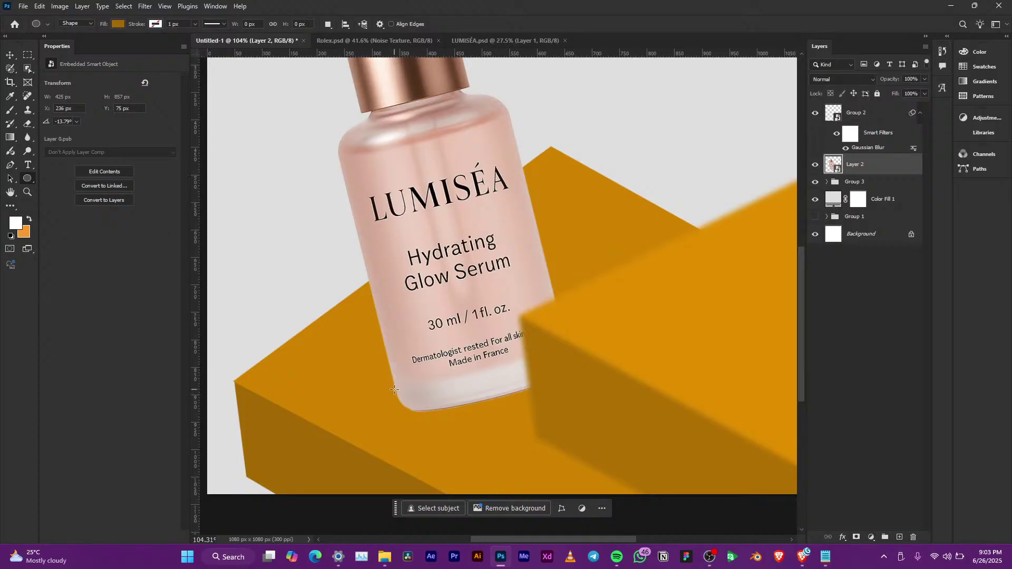
drag(404, 408, 646, 455)
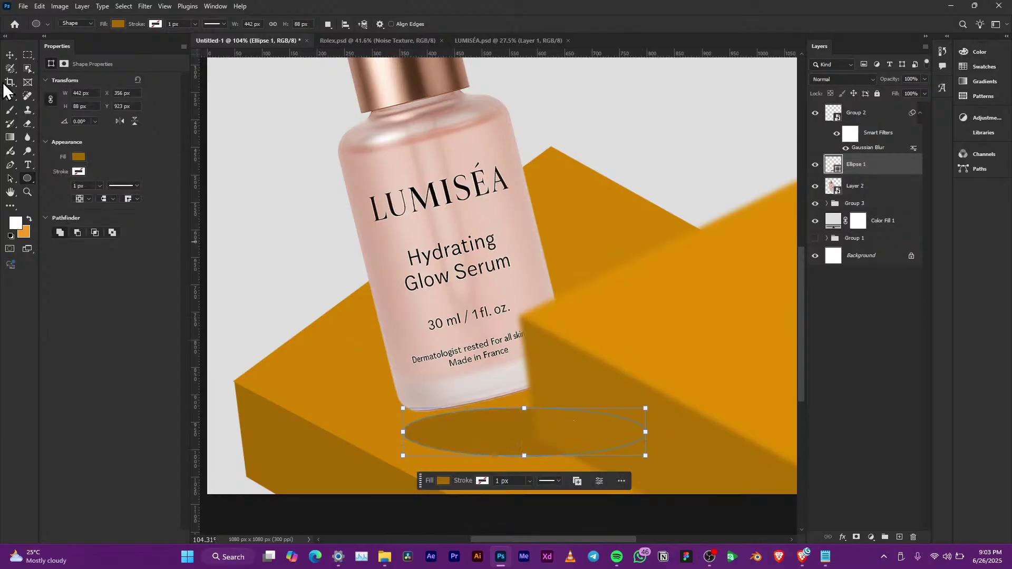
Step: Tuck the shadow ellipse under the bottle's base and place its layer directly beneath the bottle layer
click(9, 59)
mouse_move(468, 429)
mouse_down()
mouse_move(466, 438)
mouse_move(471, 426)
mouse_up()
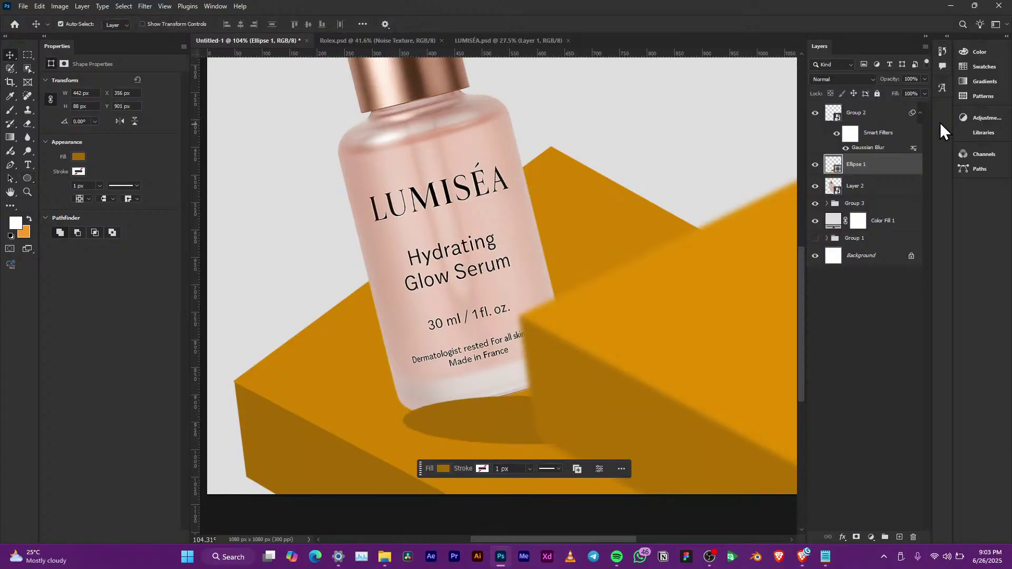
drag(885, 166, 881, 194)
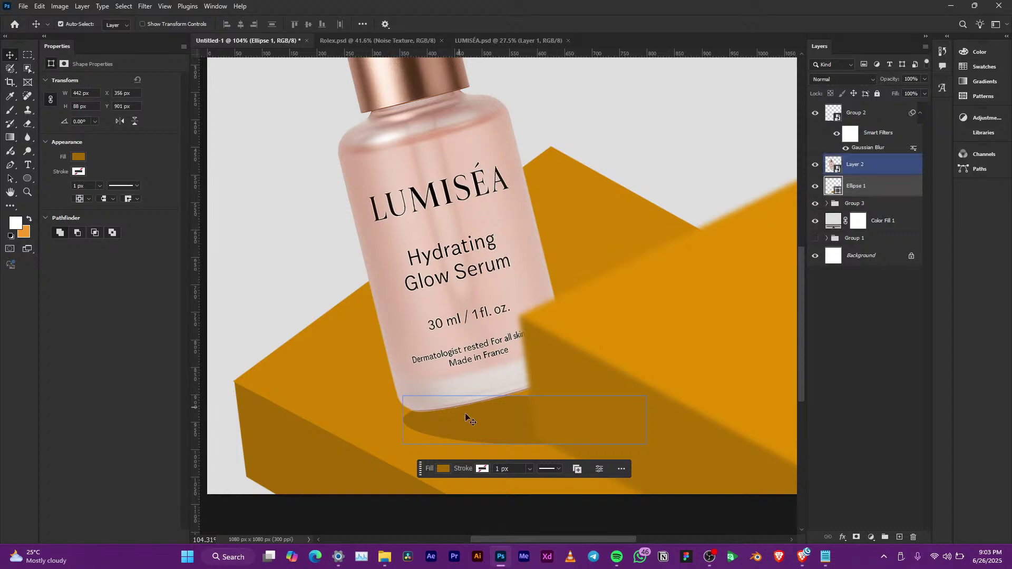
drag(479, 422, 480, 415)
Step: Rasterize the shadow ellipse under the bottle and apply a Gaussian Blur with a 7.6-pixel radius
scroll(519, 398, down, 4)
scroll(517, 397, up, 5)
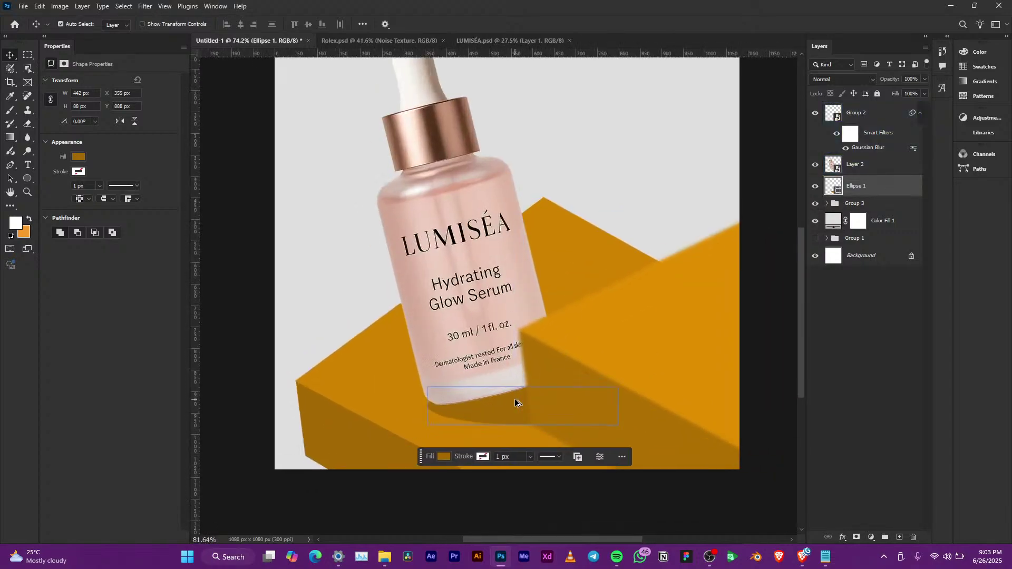
click(150, 6)
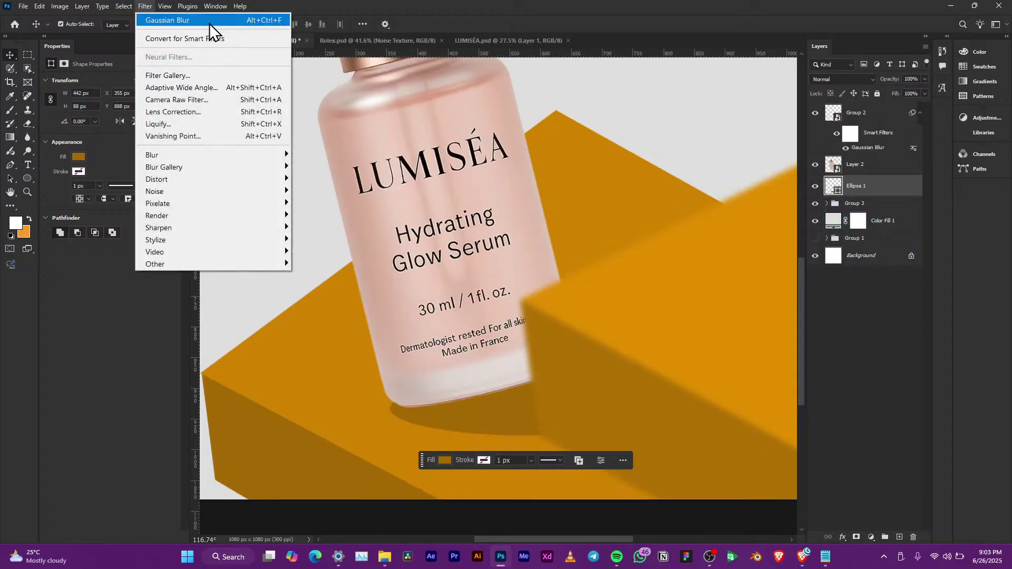
mouse_move(207, 154)
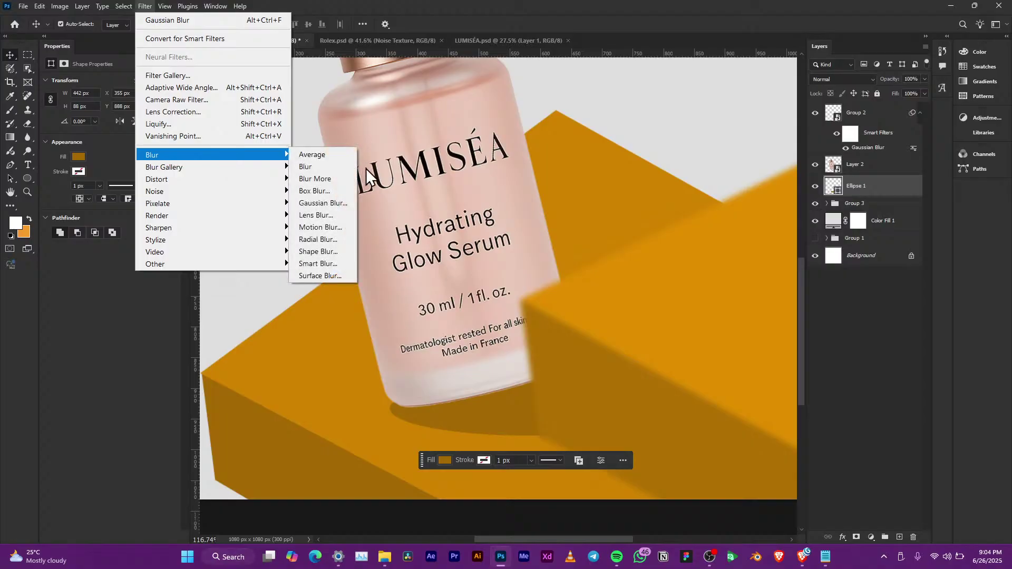
click(338, 204)
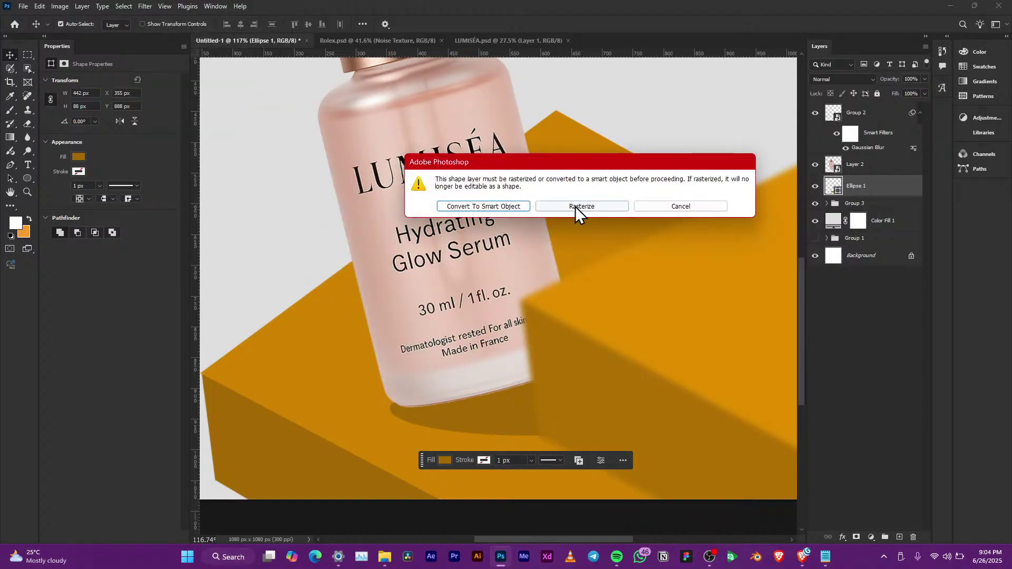
click(577, 208)
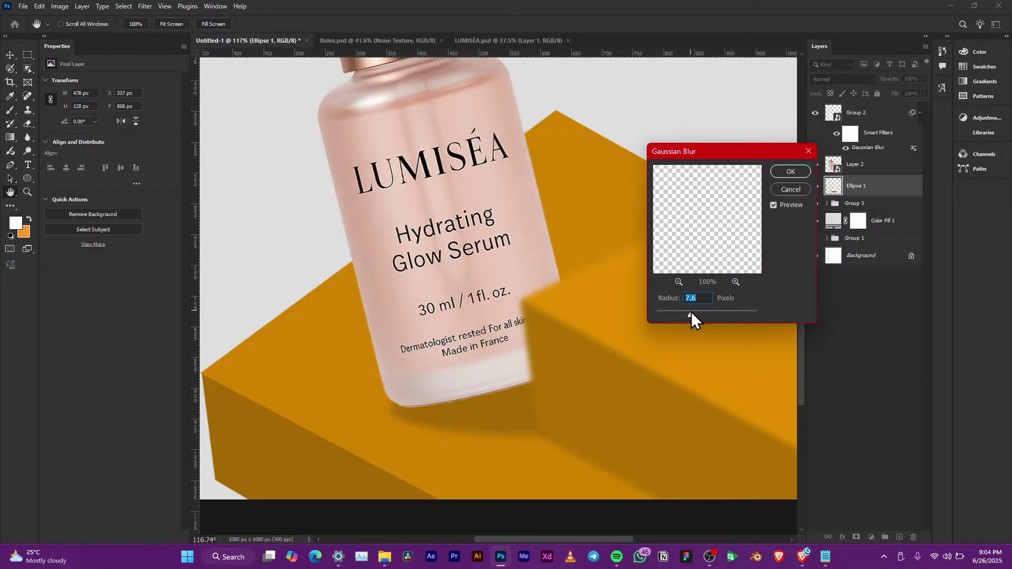
click(808, 174)
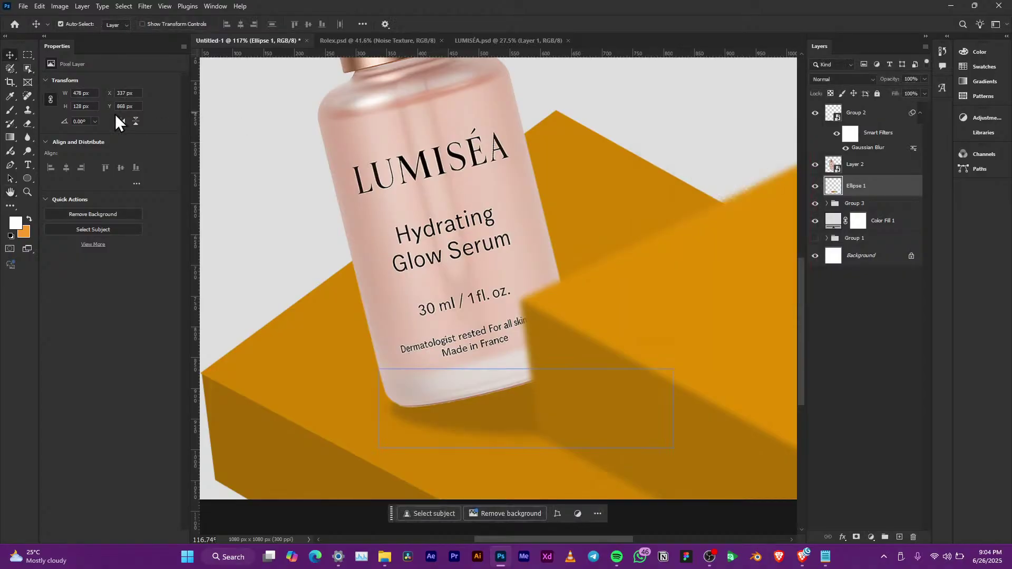
Step: Set the Eraser to the Soft Round brush from the General Brushes set
click(25, 122)
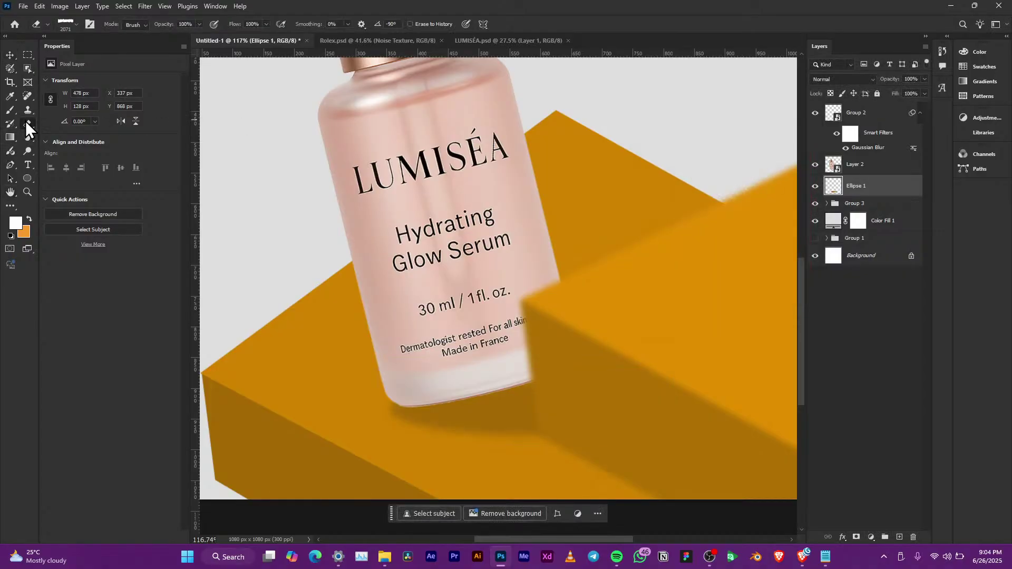
right_click(475, 235)
drag(564, 257, 559, 256)
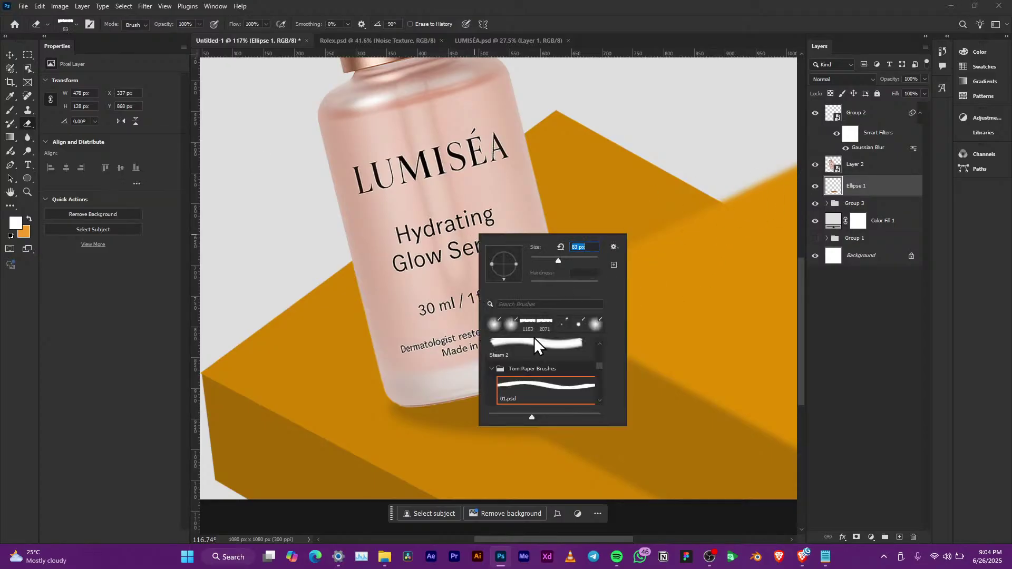
scroll(518, 379, up, 10)
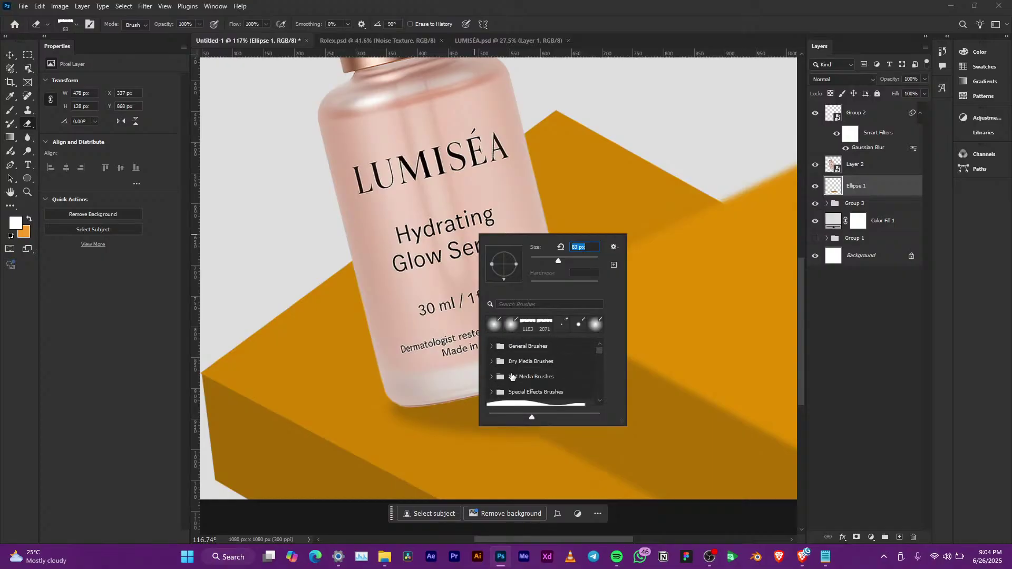
click(491, 347)
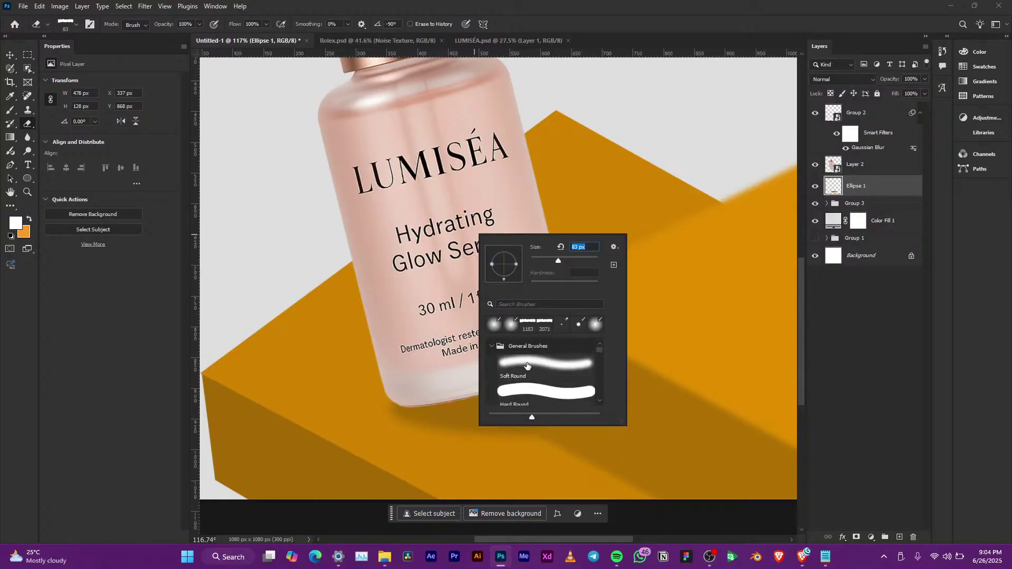
click(839, 194)
Step: Enlarge the soft eraser to 322 px and fade the outer part of the shadow away from the bottle's base
drag(509, 407, 564, 409)
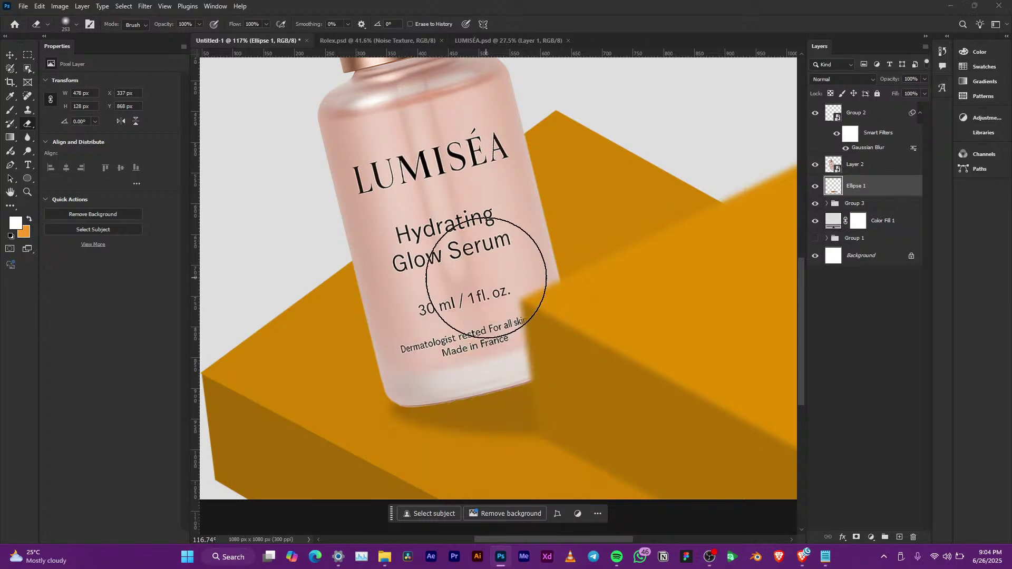
right_click(524, 252)
right_click(520, 247)
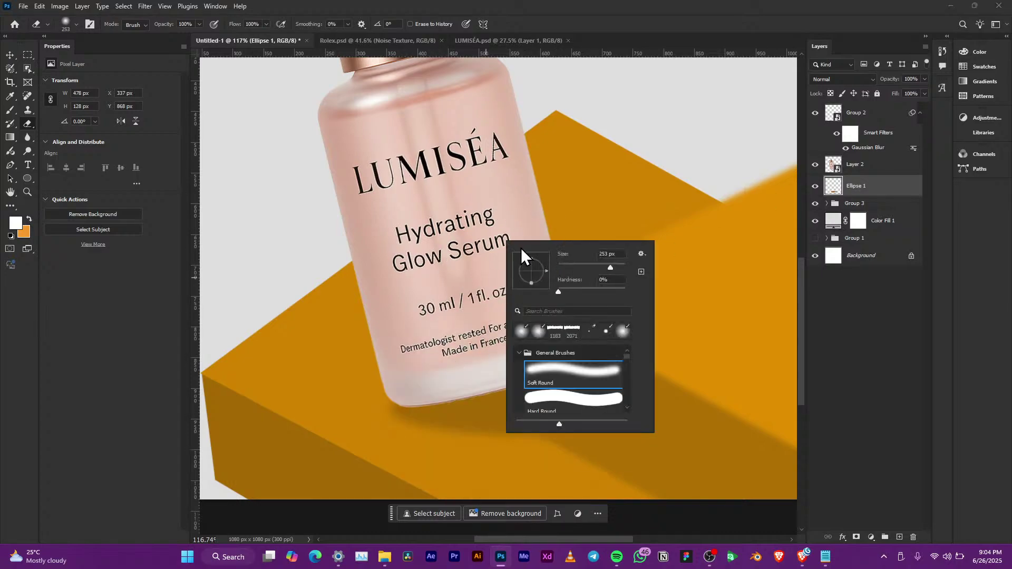
drag(612, 267, 619, 269)
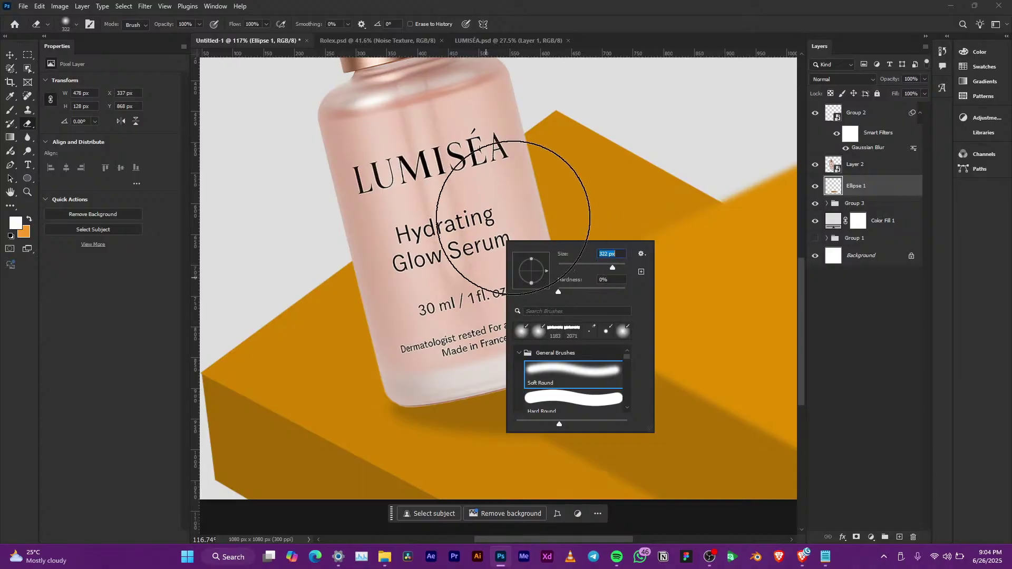
click(697, 372)
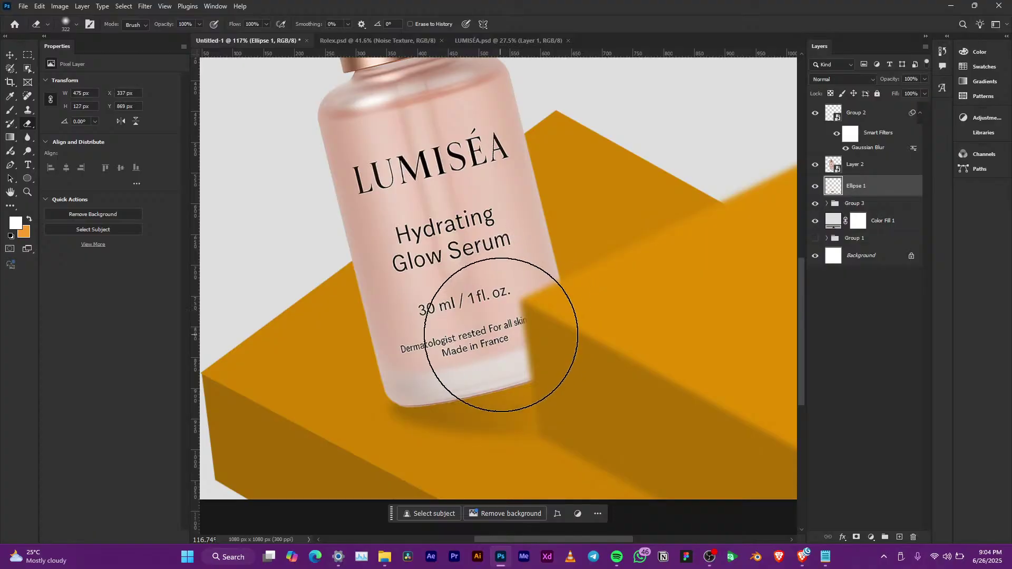
Step: Examine the bottle and its softened shadow within the whole composition
scroll(586, 319, down, 2)
scroll(586, 319, down, 2)
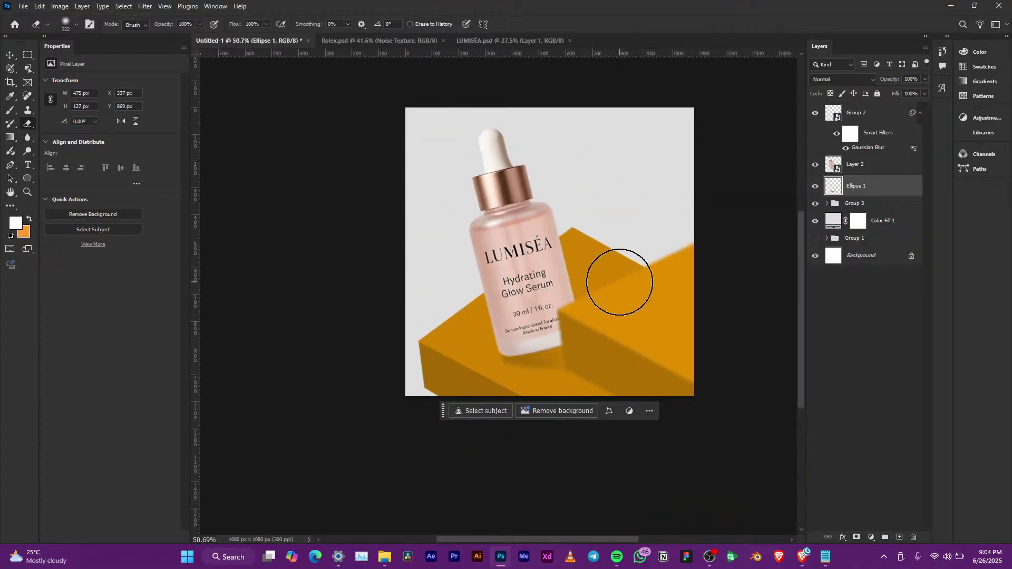
key(v)
click(525, 284)
scroll(525, 282, up, 1)
scroll(526, 277, up, 1)
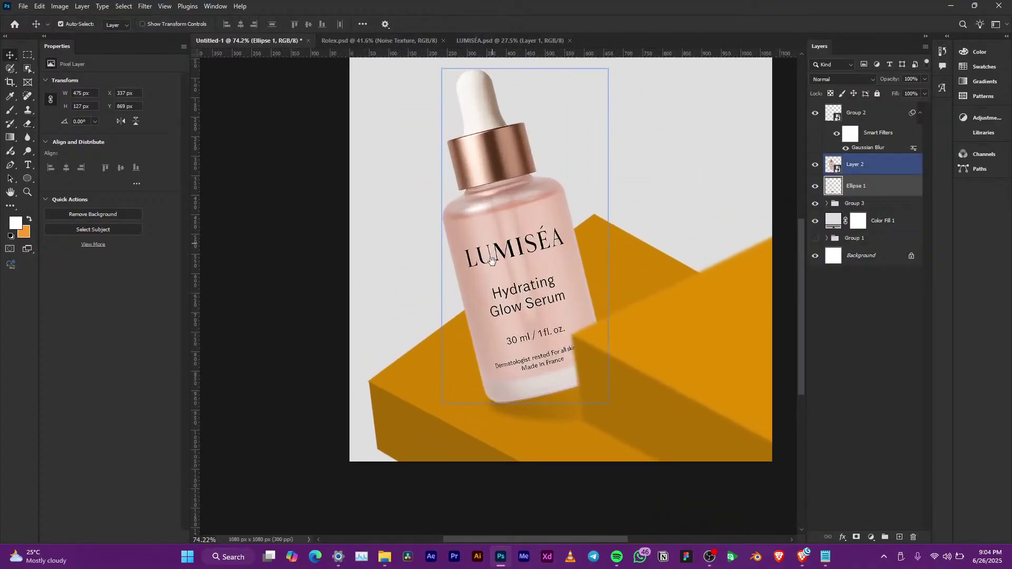
scroll(606, 261, down, 3)
scroll(580, 269, up, 3)
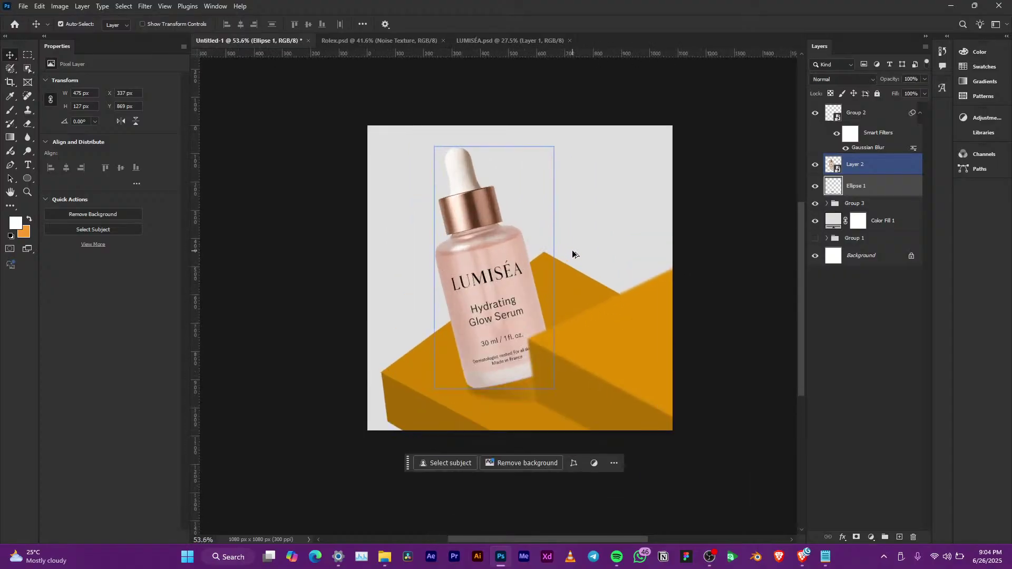
click(533, 252)
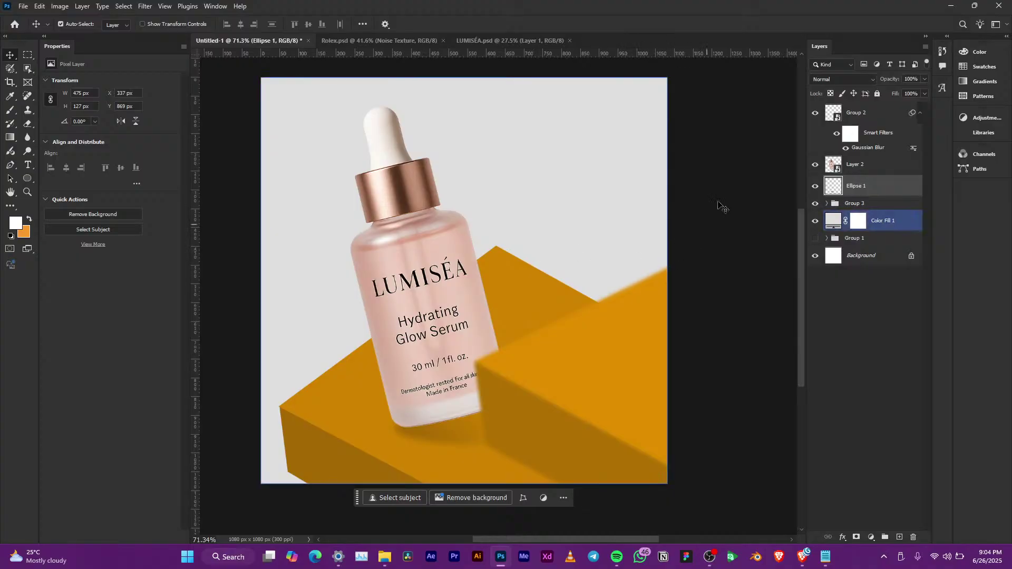
Step: Duplicate the blurred front box layer, Group 2
click(866, 127)
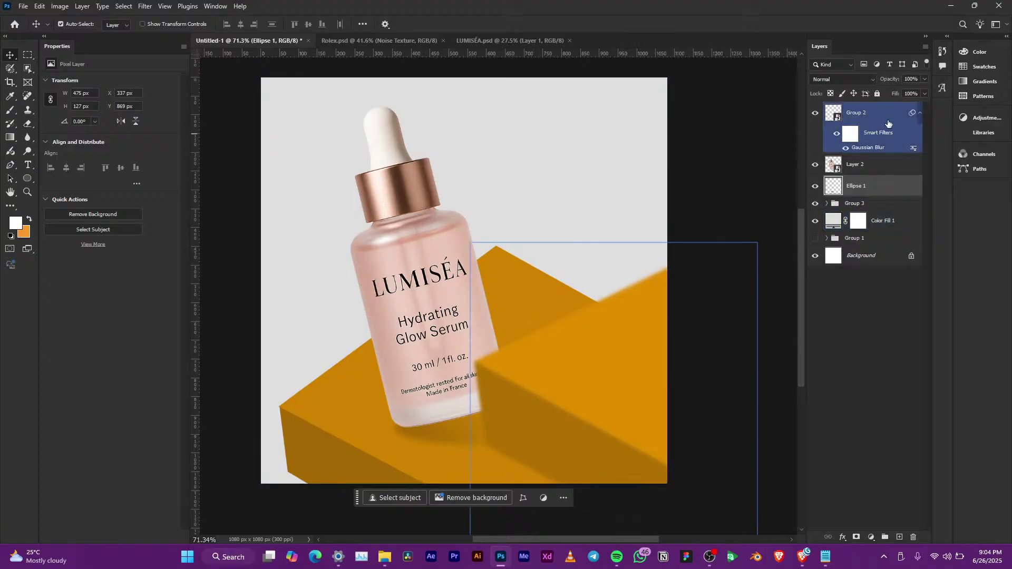
click(855, 168)
click(838, 117)
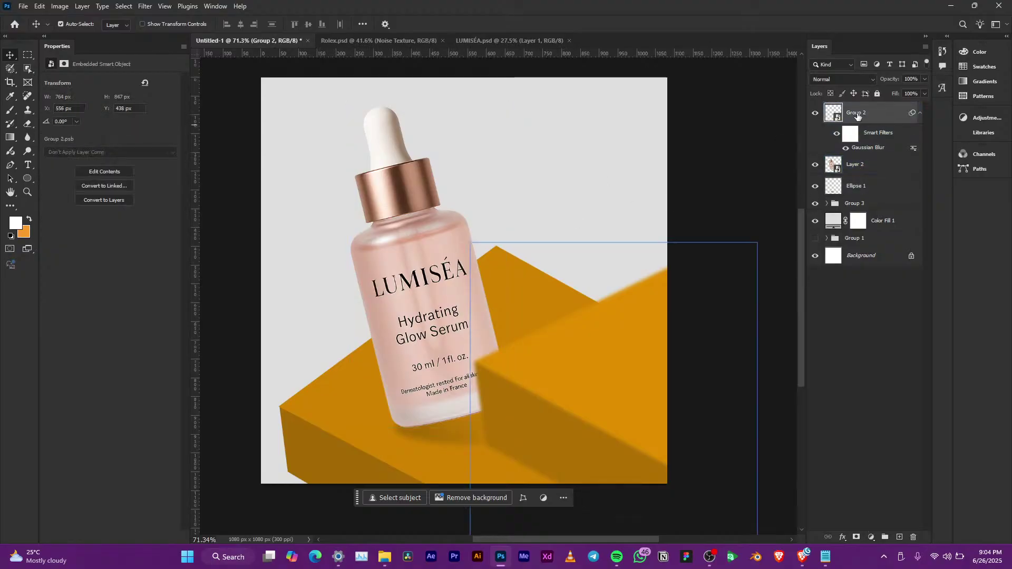
right_click(865, 111)
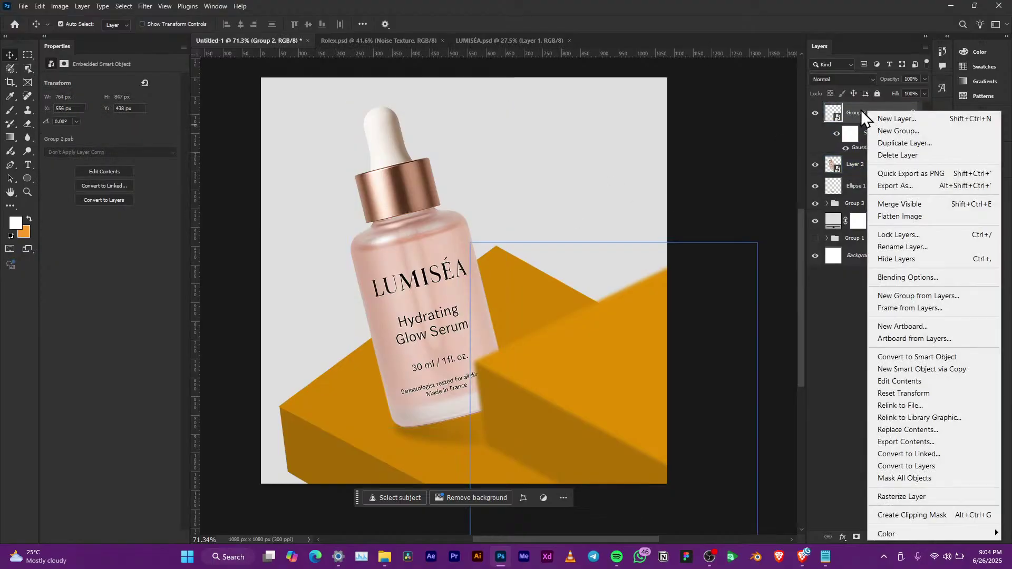
click(543, 451)
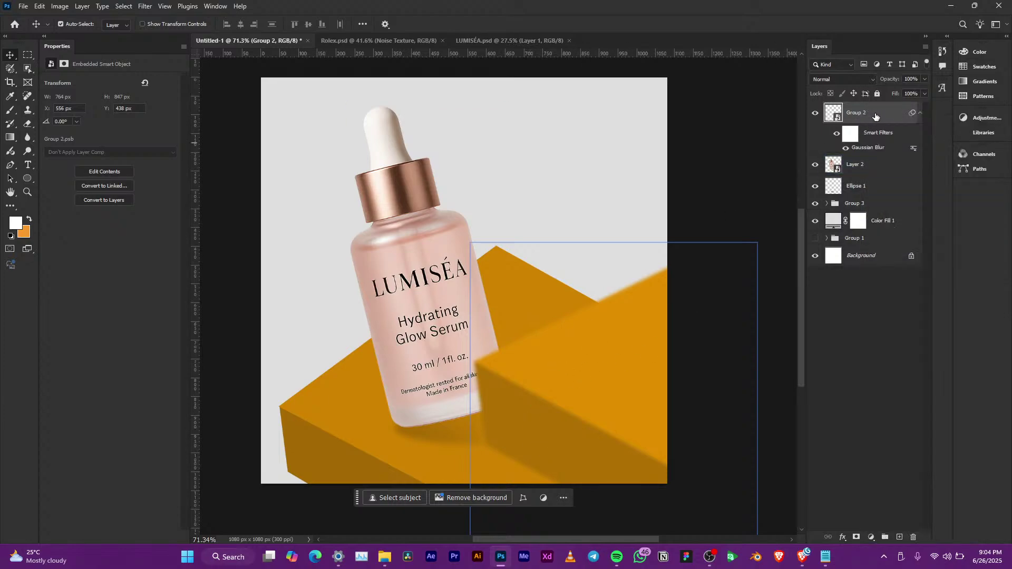
key(ctrl+j)
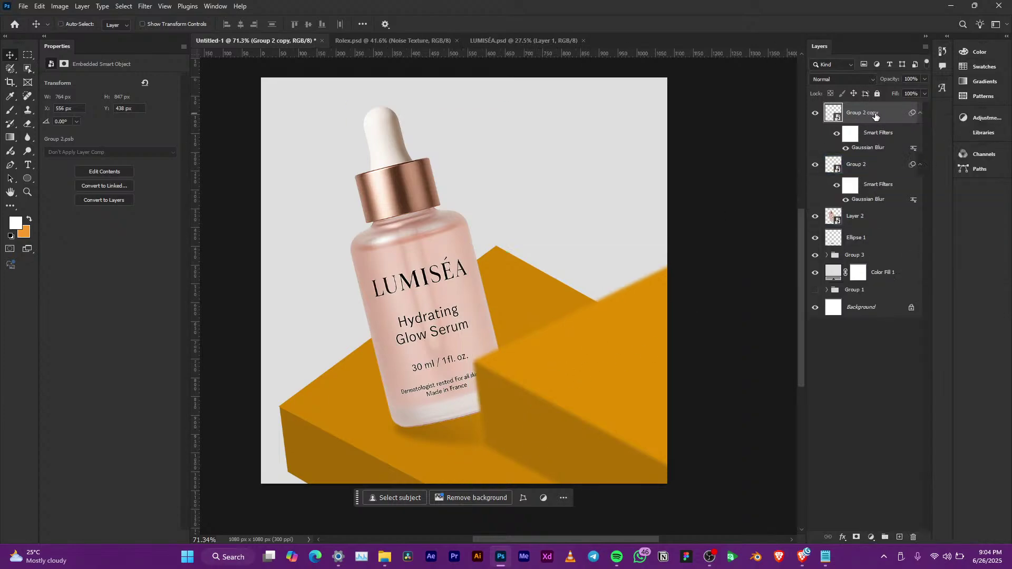
Step: Flip the copied box horizontally and place it at the canvas's upper left, about X -417 px, Y 0 px
key(ctrl+t)
click(529, 215)
drag(609, 361, 349, 315)
right_click(347, 303)
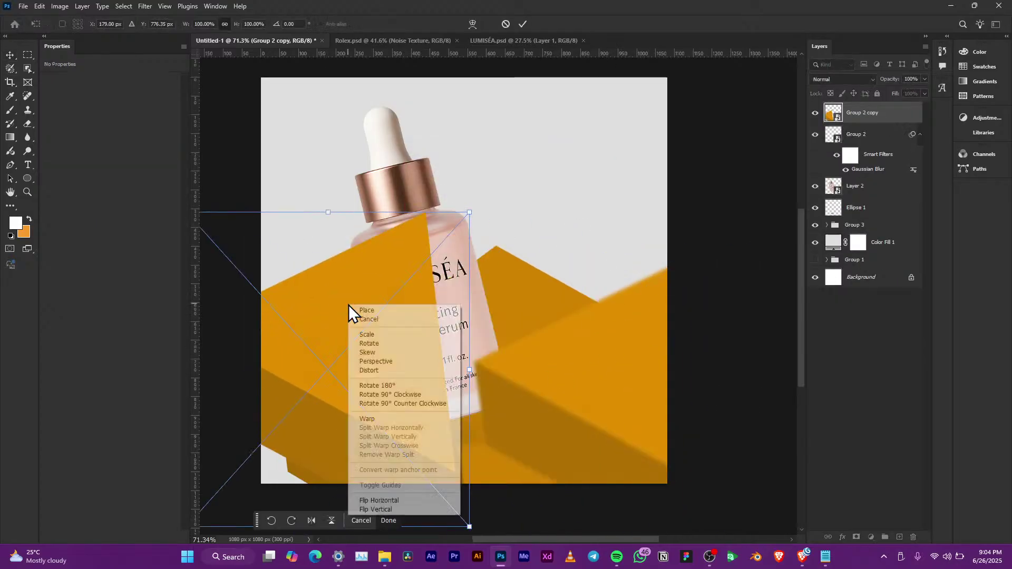
click(409, 502)
drag(379, 403, 333, 275)
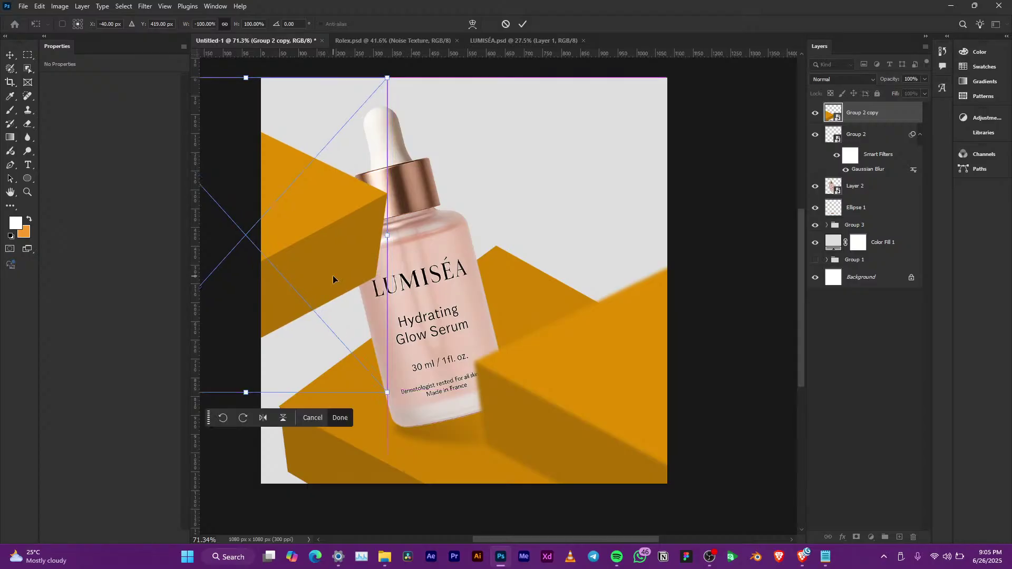
click(523, 24)
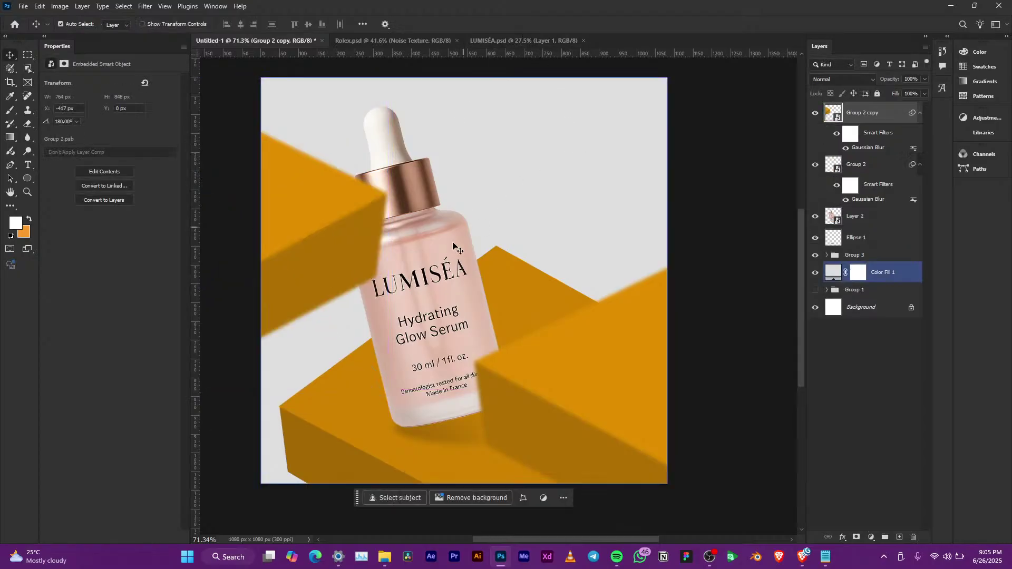
Step: Place the copied box's layer directly beneath the bottle layer and move the box to about X -400 px, Y 50 px
click(400, 272)
drag(863, 116, 863, 238)
drag(325, 236, 330, 252)
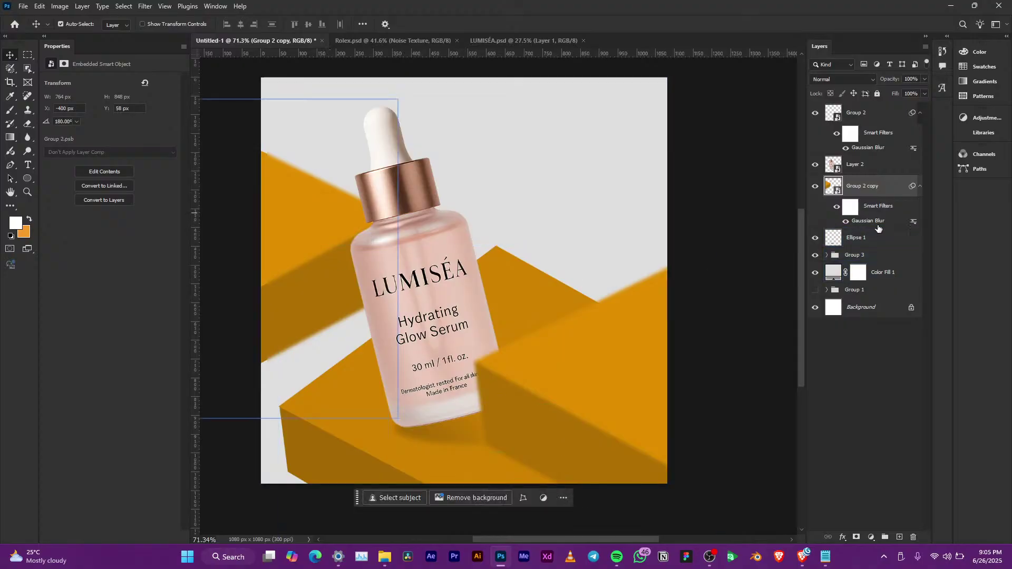
scroll(394, 242, down, 3)
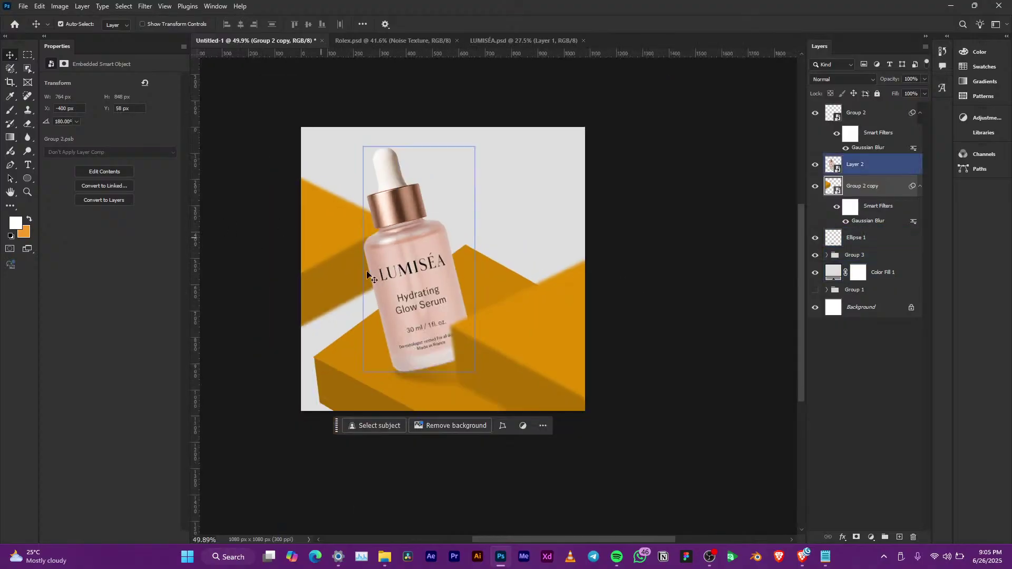
drag(339, 245, 335, 235)
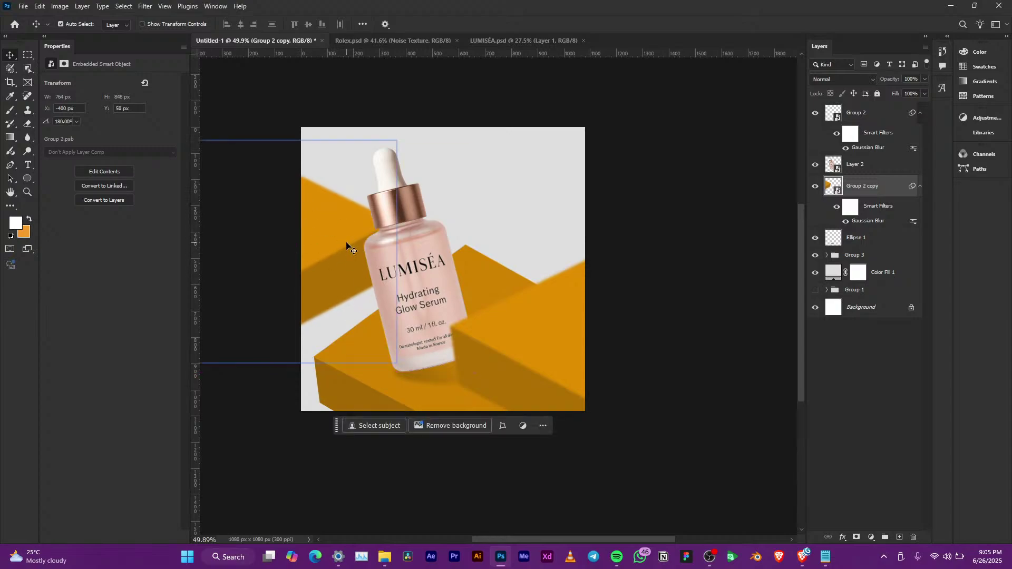
Step: Increase the copied box's Gaussian Blur radius to about 8.2 pixels
double_click(868, 221)
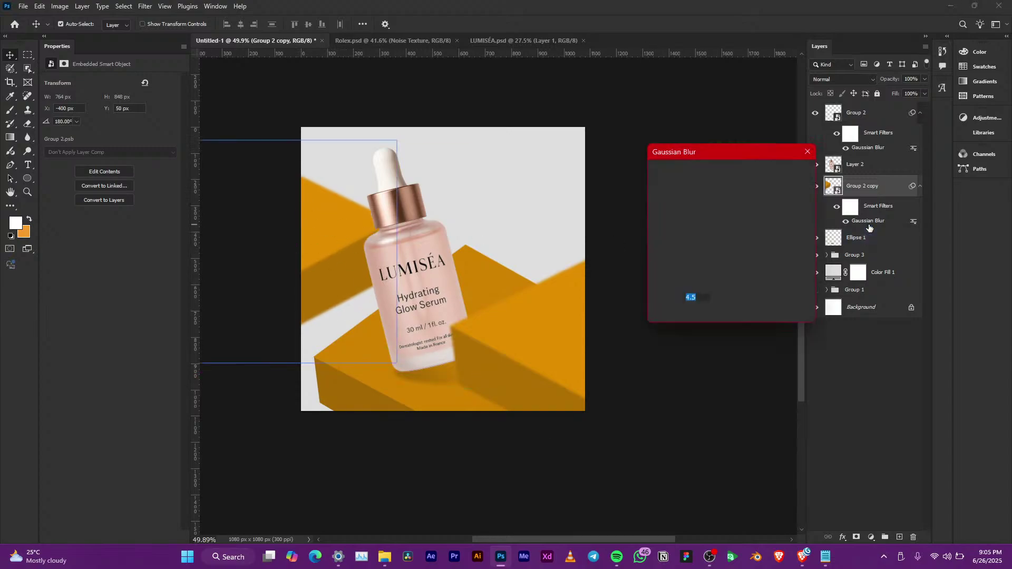
drag(680, 315, 691, 315)
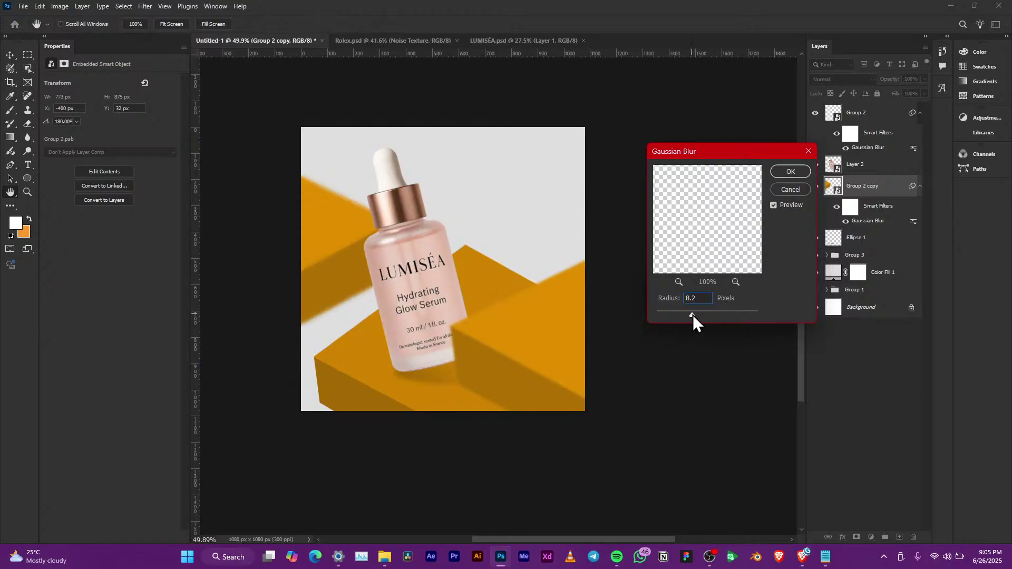
click(807, 171)
scroll(480, 301, up, 5)
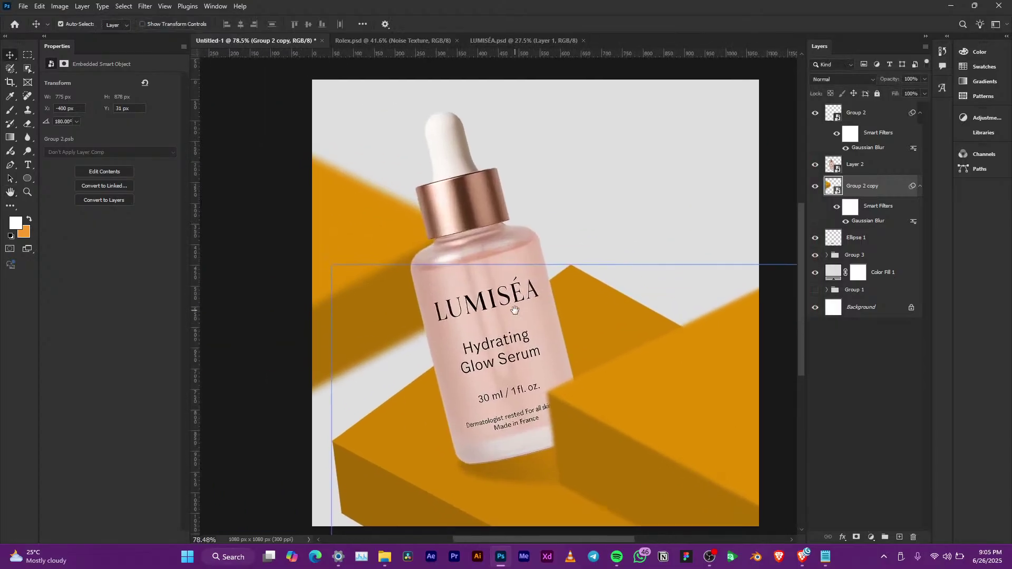
drag(465, 294, 457, 292)
click(428, 176)
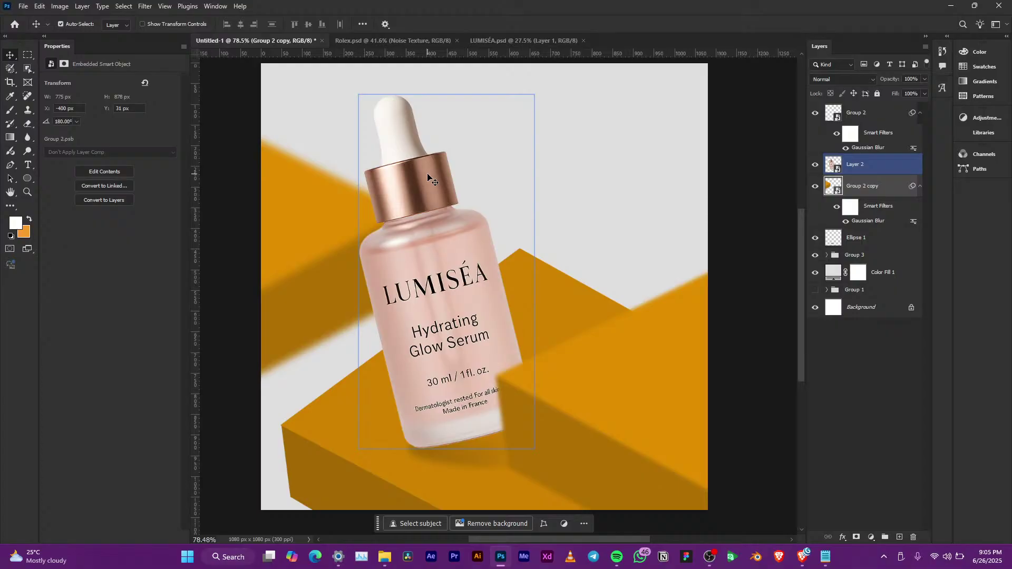
click(613, 118)
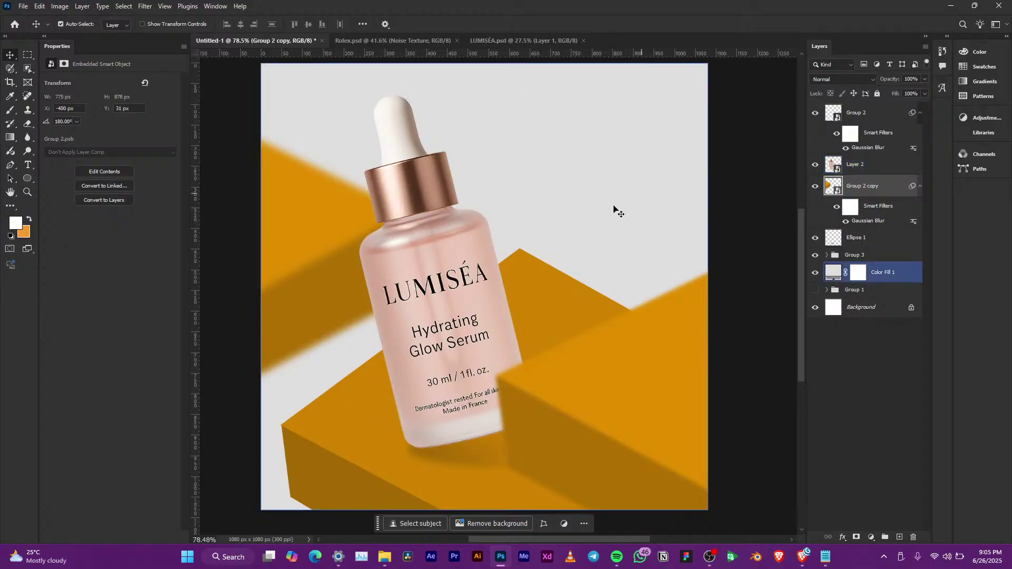
scroll(543, 208, down, 3)
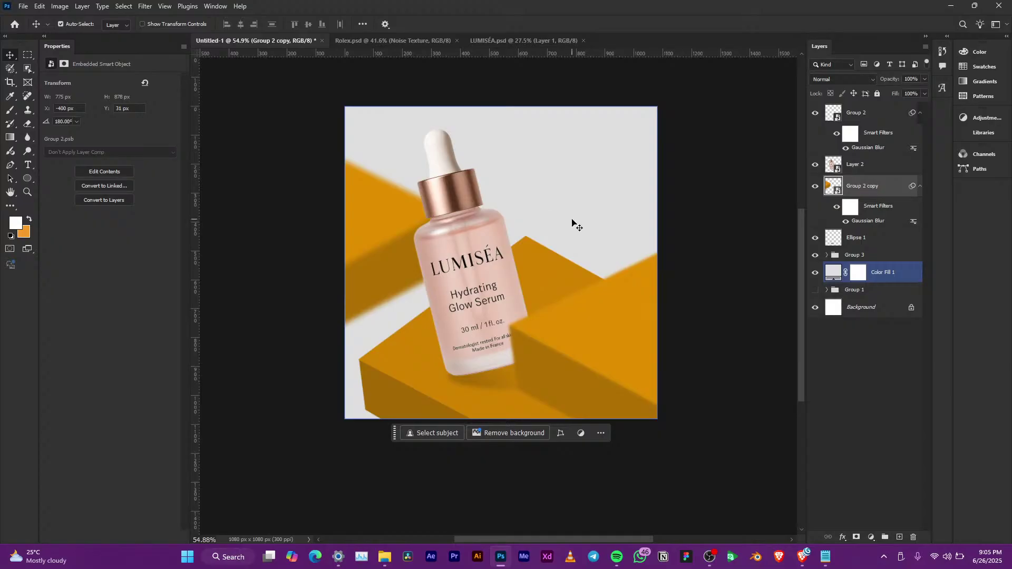
Step: Place the blurred Group 2 copy layer between Group 3 and Color Fill 1, and move the box to about X -371 px, Y 182 px
scroll(574, 225, up, 2)
drag(309, 224, 319, 278)
drag(865, 237, 873, 263)
click(884, 191)
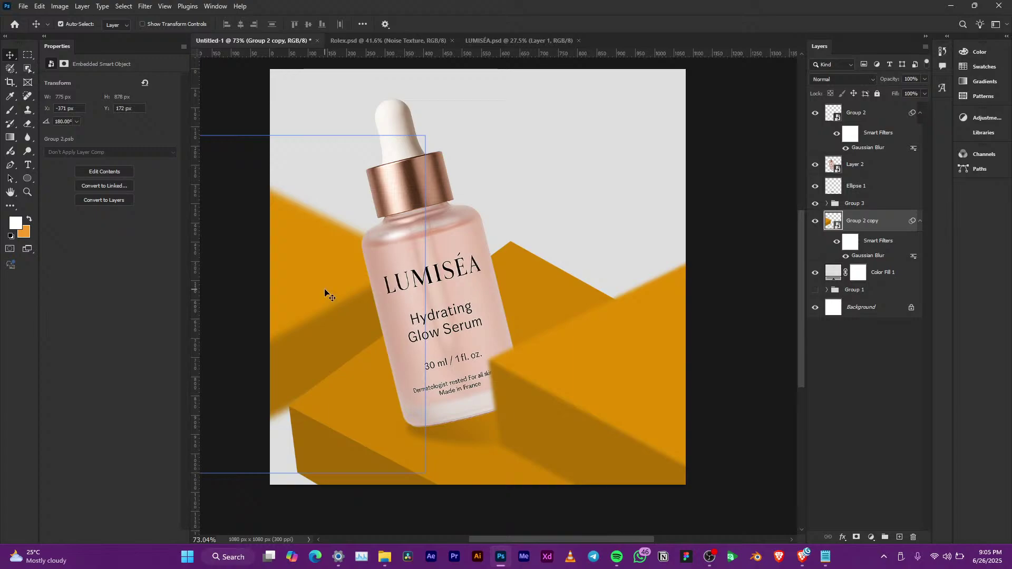
drag(324, 289, 324, 294)
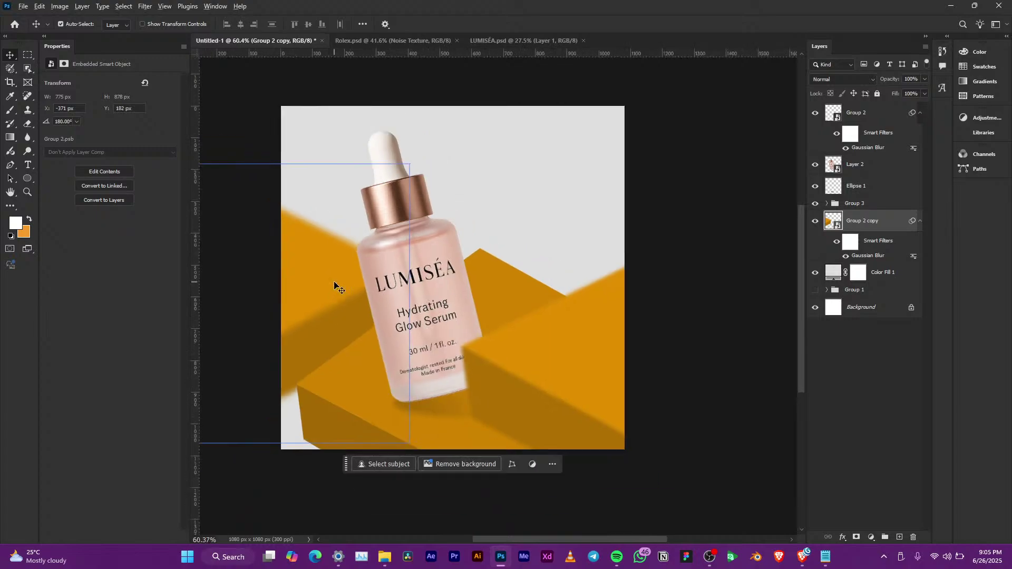
drag(434, 273, 438, 292)
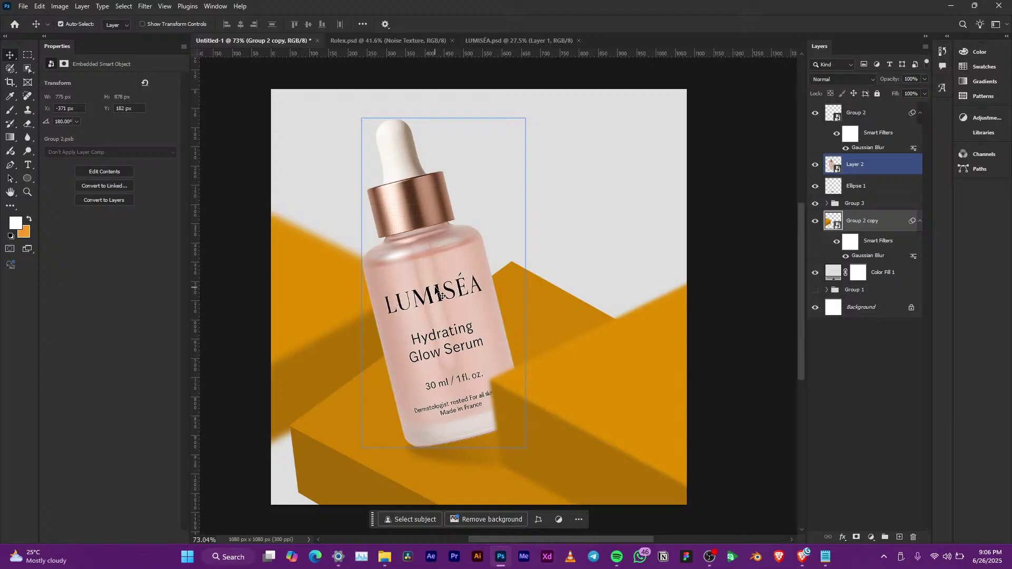
click(659, 357)
click(679, 251)
click(657, 311)
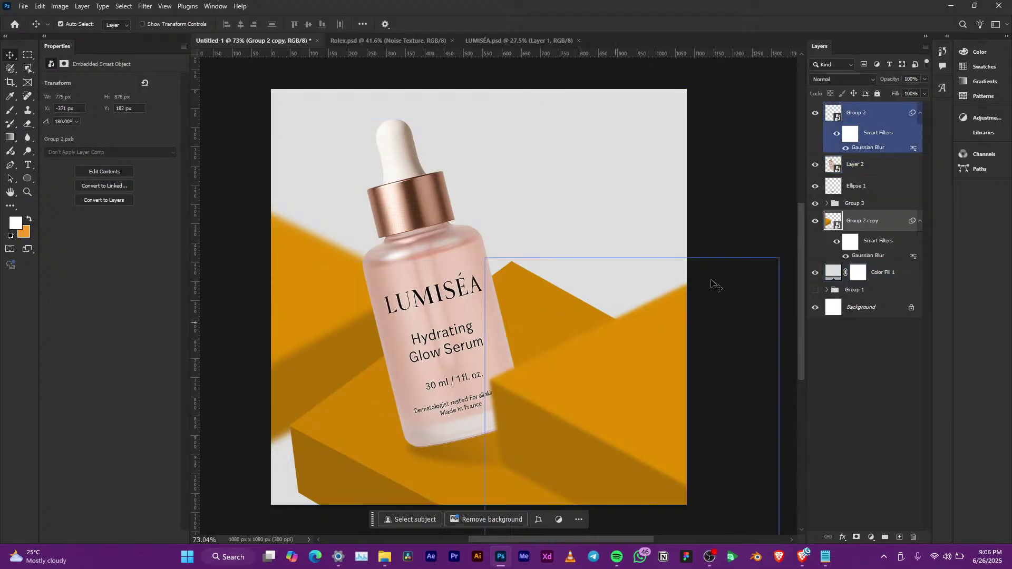
click(477, 275)
click(339, 335)
click(473, 275)
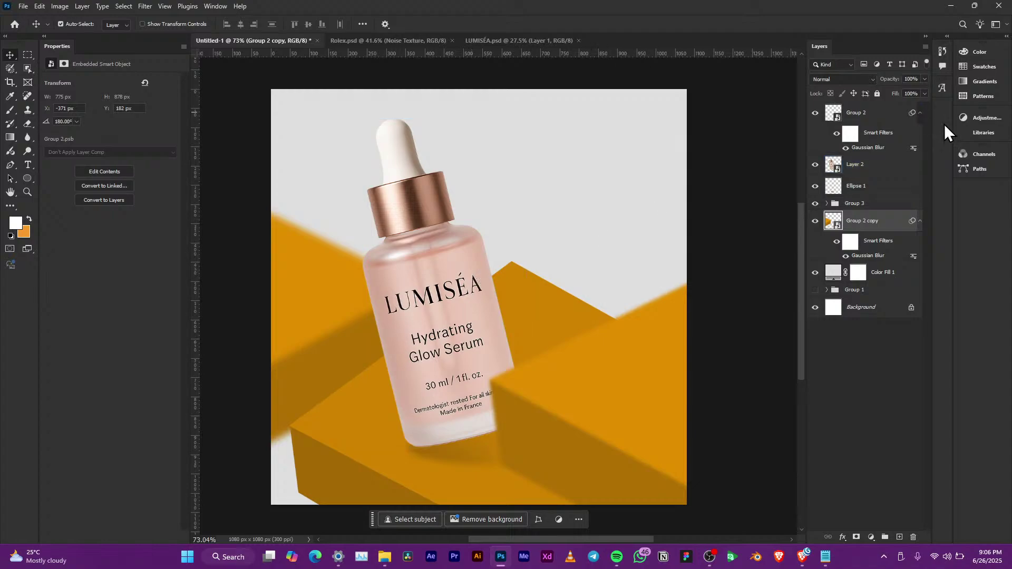
Step: Group the bottle, shadow and box layers, from Group 2 down to Group 2 copy, into one layer group
click(921, 122)
click(920, 121)
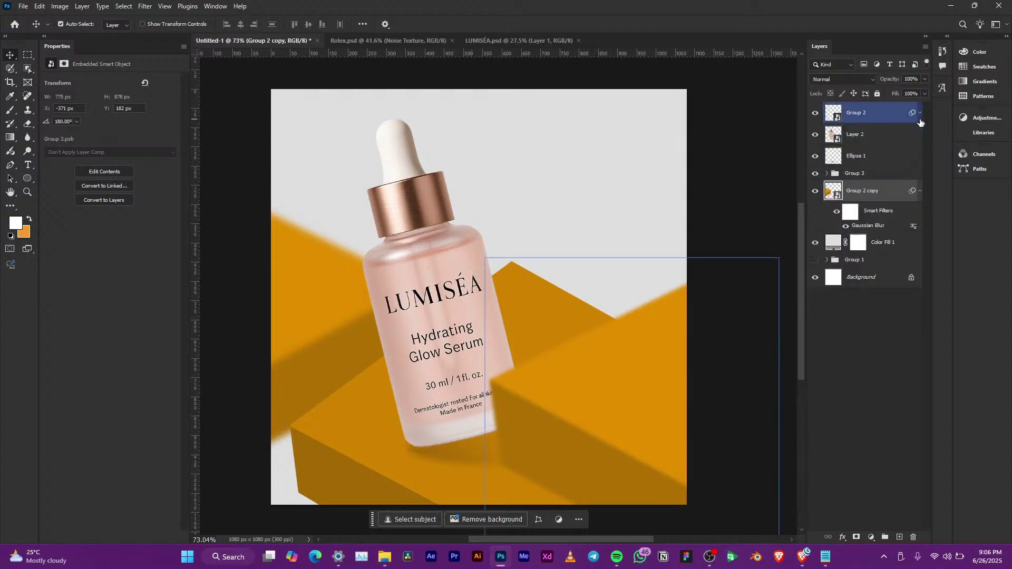
click(858, 132)
click(863, 115)
ctrl+click(863, 117)
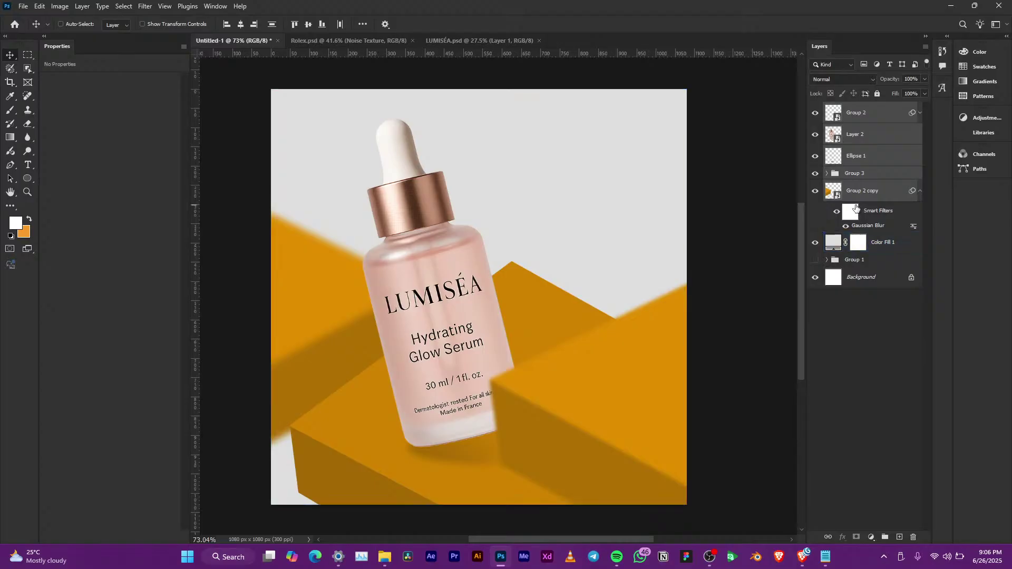
key(ctrl+g)
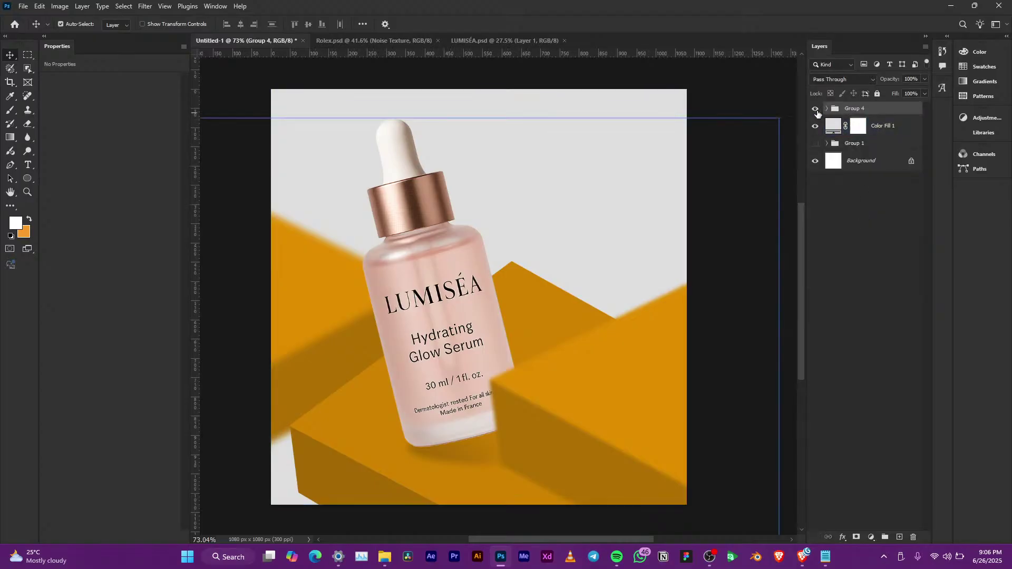
Step: Hide the new composition group and place it directly beneath the Color Fill 1 layer
click(816, 110)
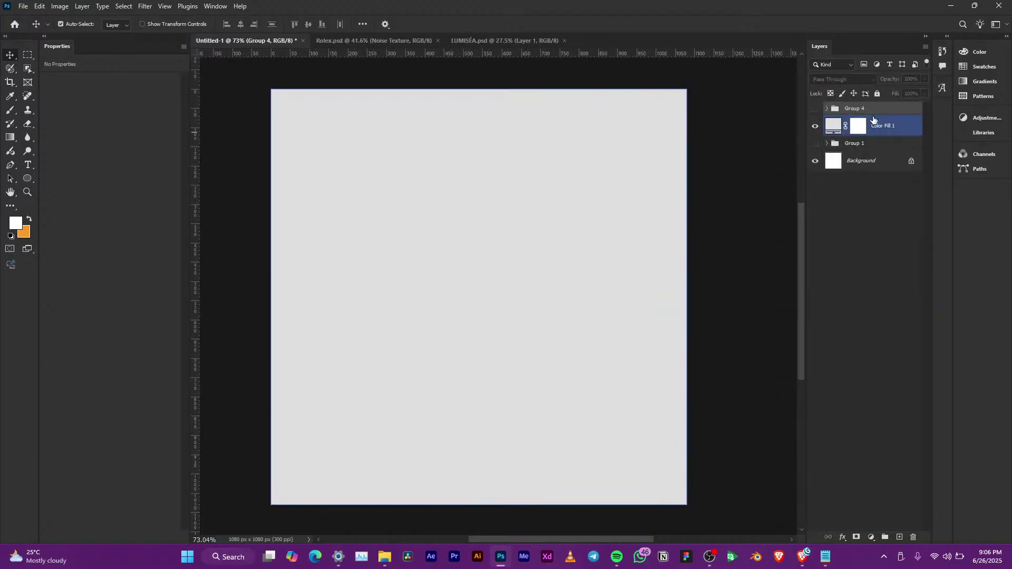
drag(880, 112, 874, 135)
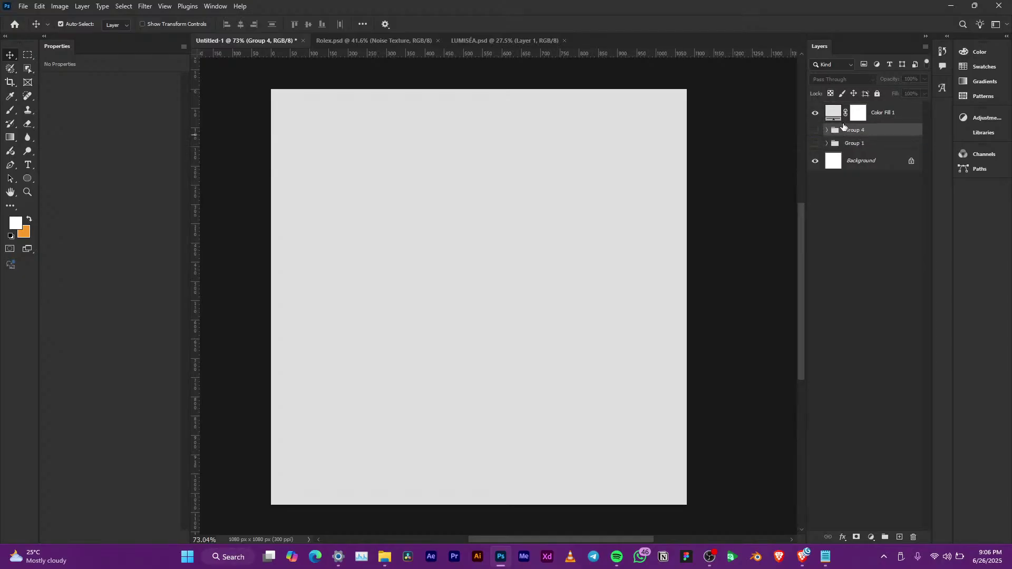
Step: Change the Color Fill 1 background colour to green, about #189d53
click(839, 118)
double_click(837, 118)
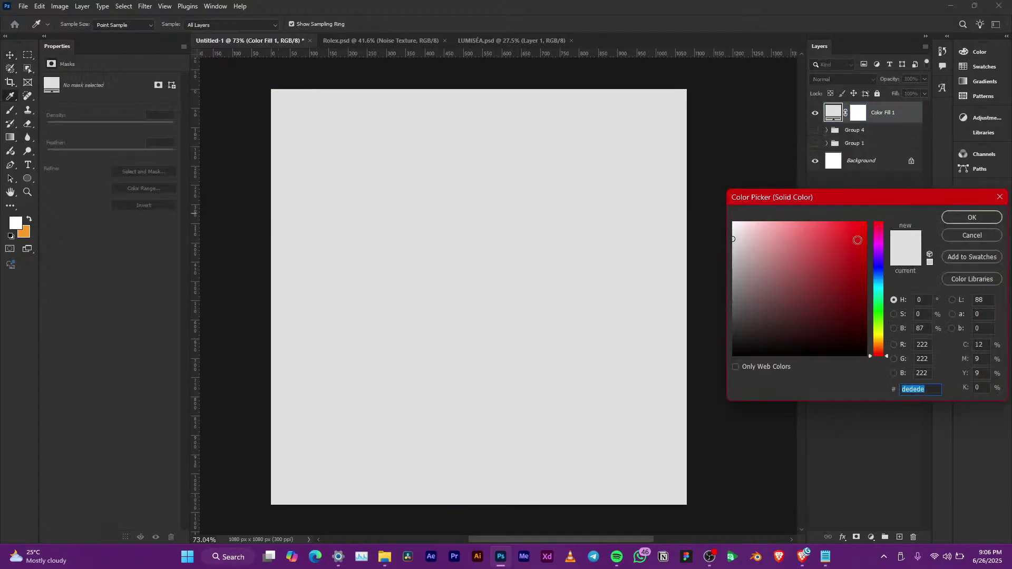
text(dc0606)
drag(883, 289, 880, 301)
drag(867, 256, 849, 274)
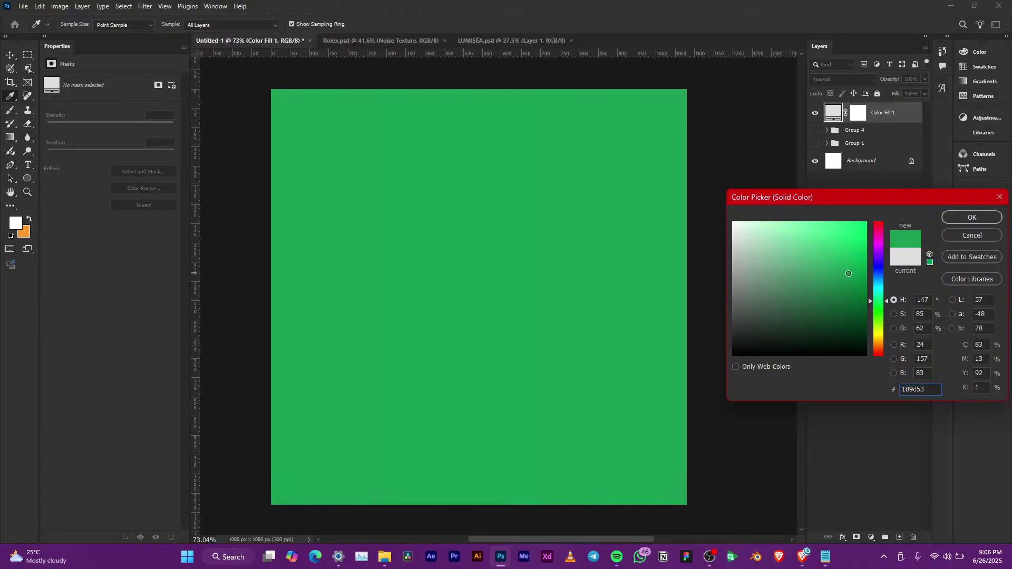
click(972, 217)
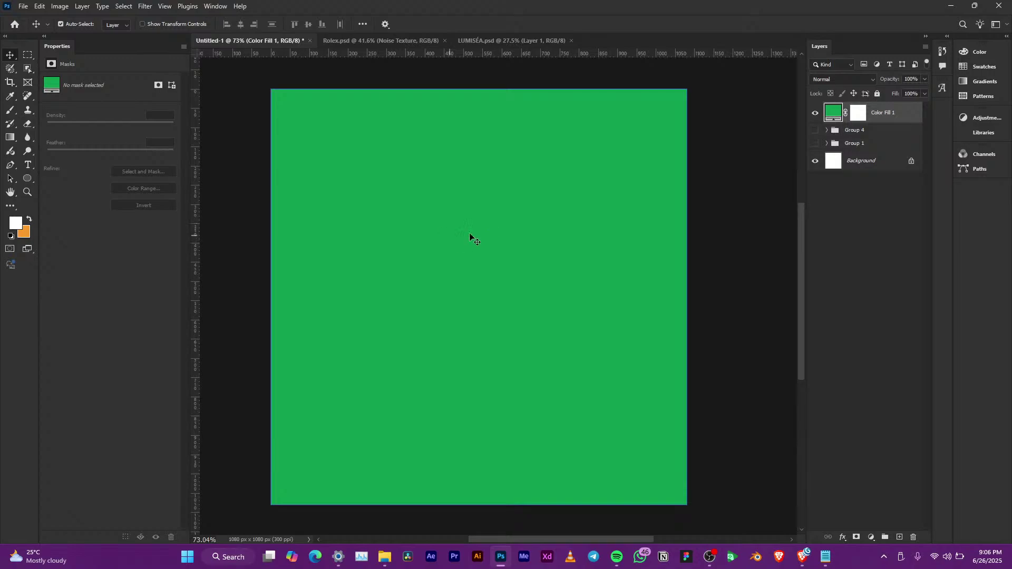
Step: Draw a closed Pen path with a wavy lower edge across the canvas's upper right, extending past its top and right borders
click(9, 164)
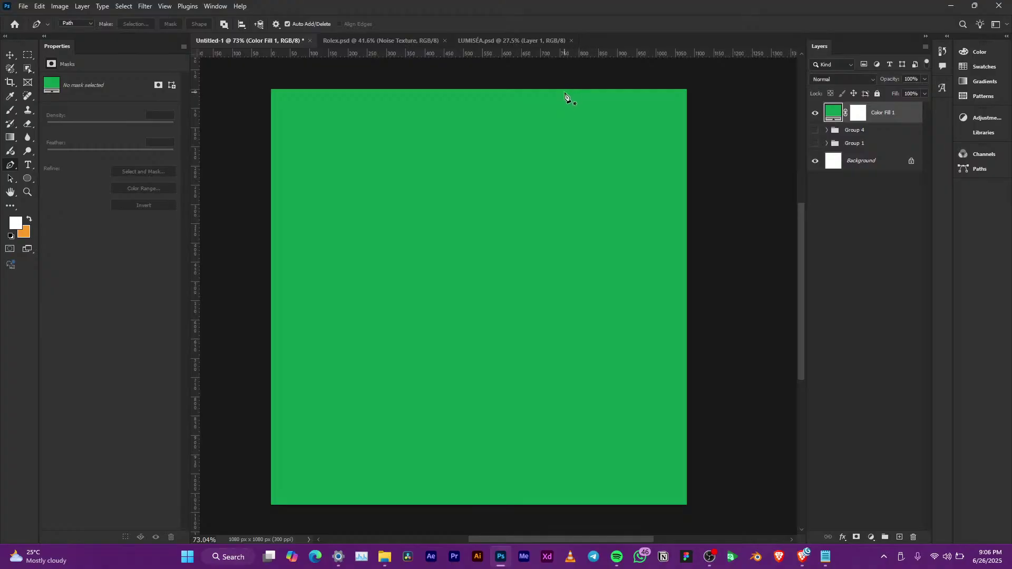
click(599, 81)
drag(490, 296, 491, 296)
drag(584, 259, 589, 259)
key(ctrl+z)
click(402, 293)
drag(667, 304, 726, 304)
click(746, 86)
click(599, 82)
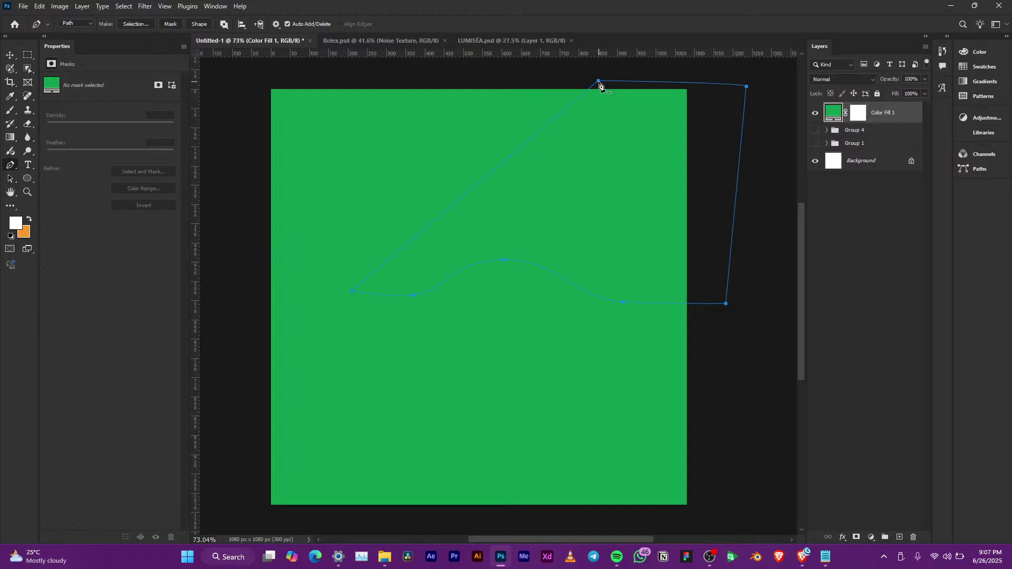
Step: Switch to Pinterest in the browser and search for "product photo manupilation"
mouse_move(801, 560)
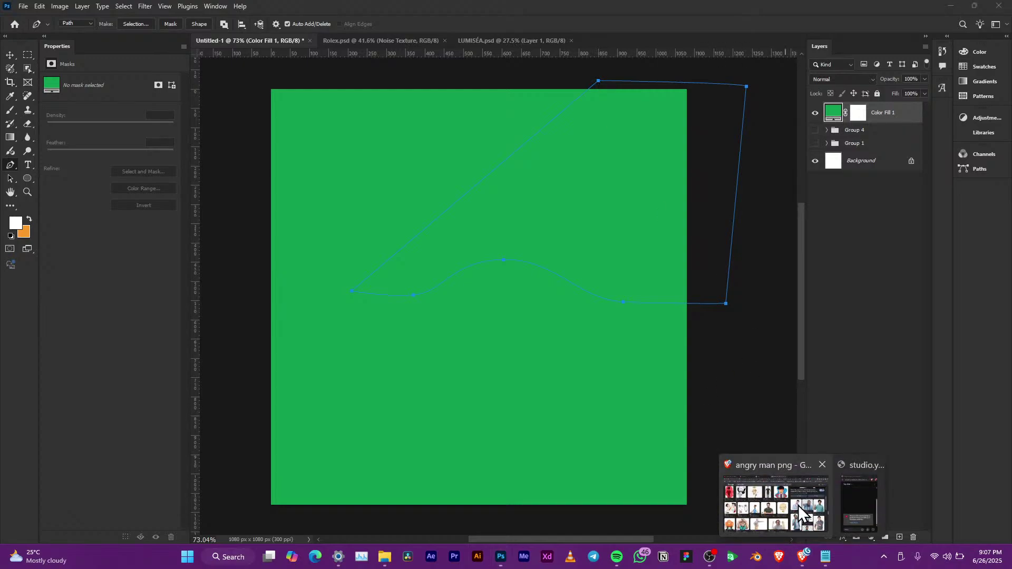
click(797, 505)
click(256, 11)
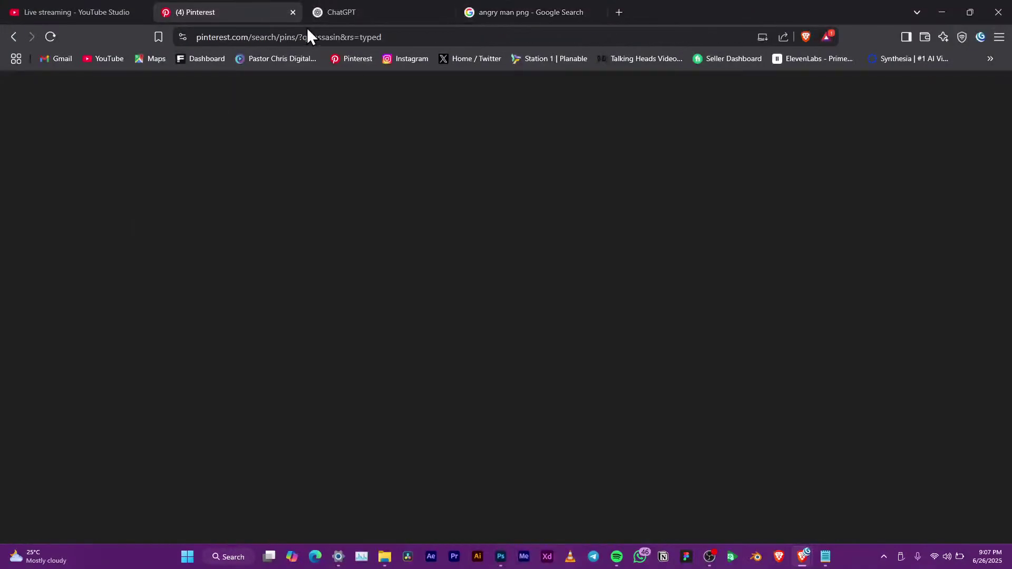
scroll(375, 170, up, 5)
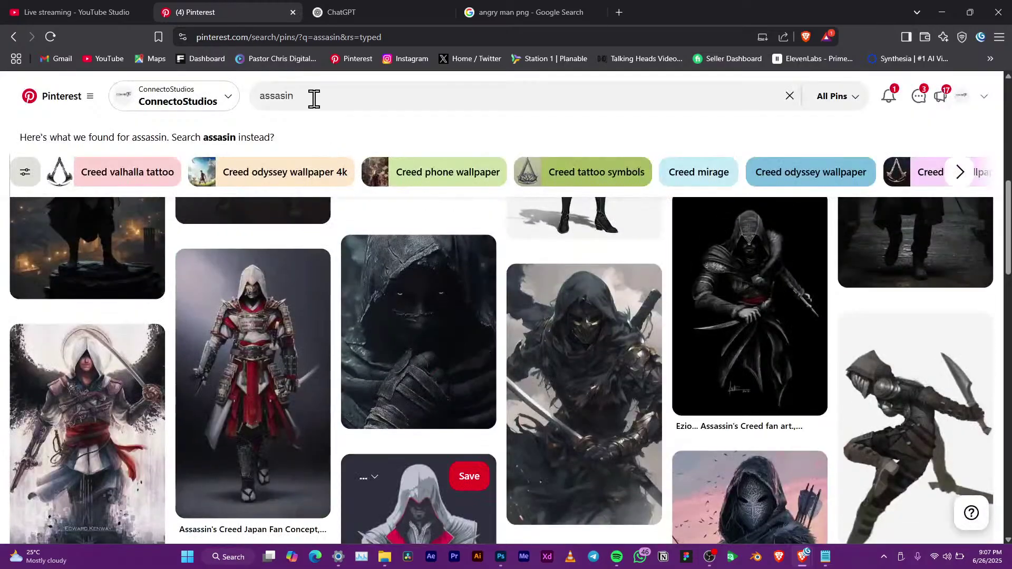
click(259, 96)
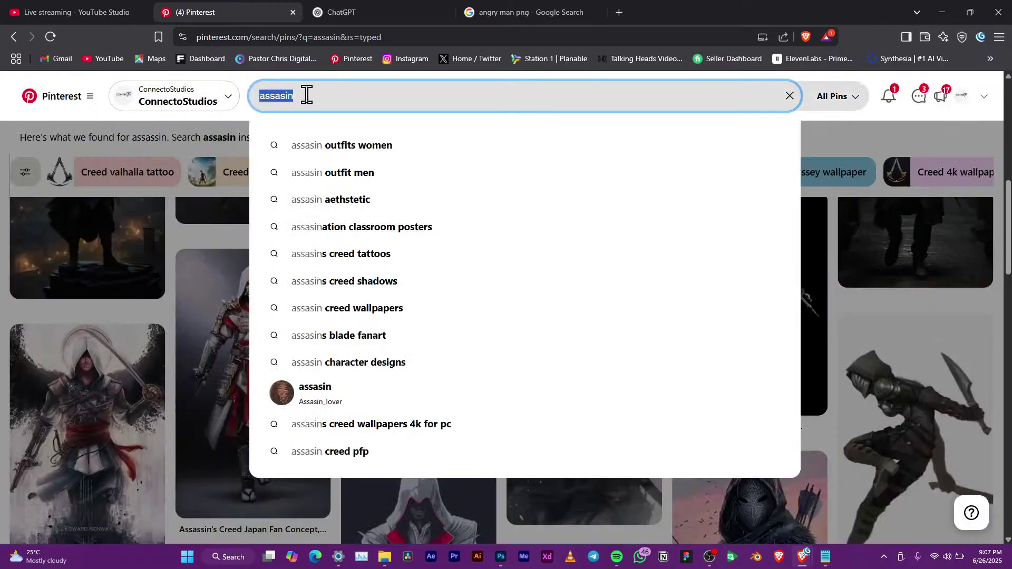
text(prod)
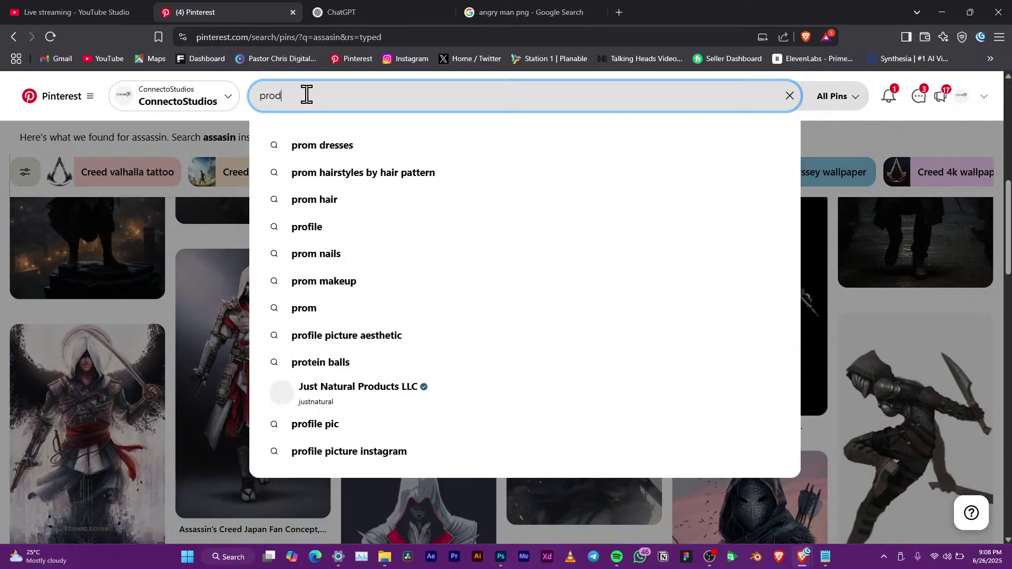
text(uct photo)
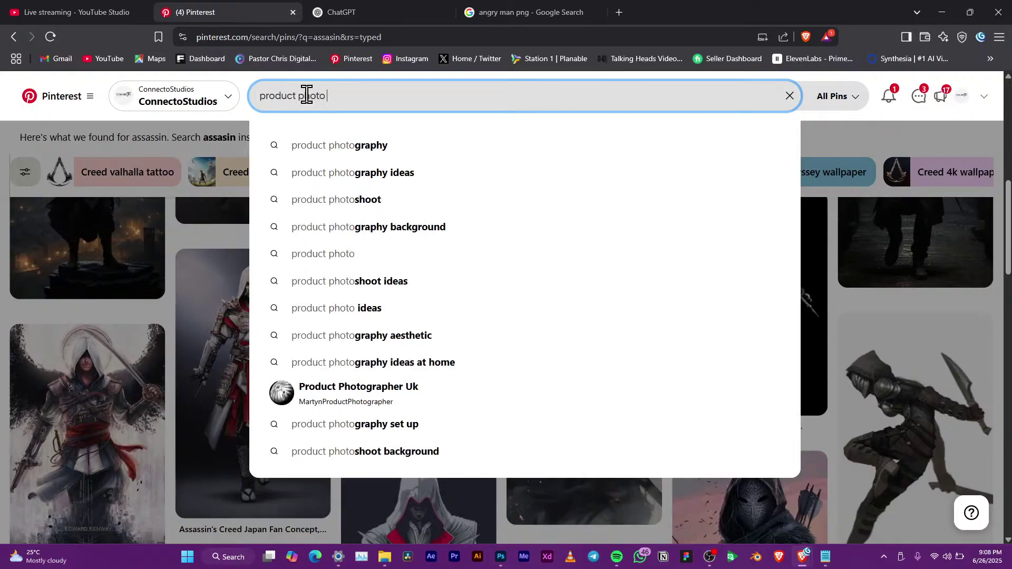
text( man)
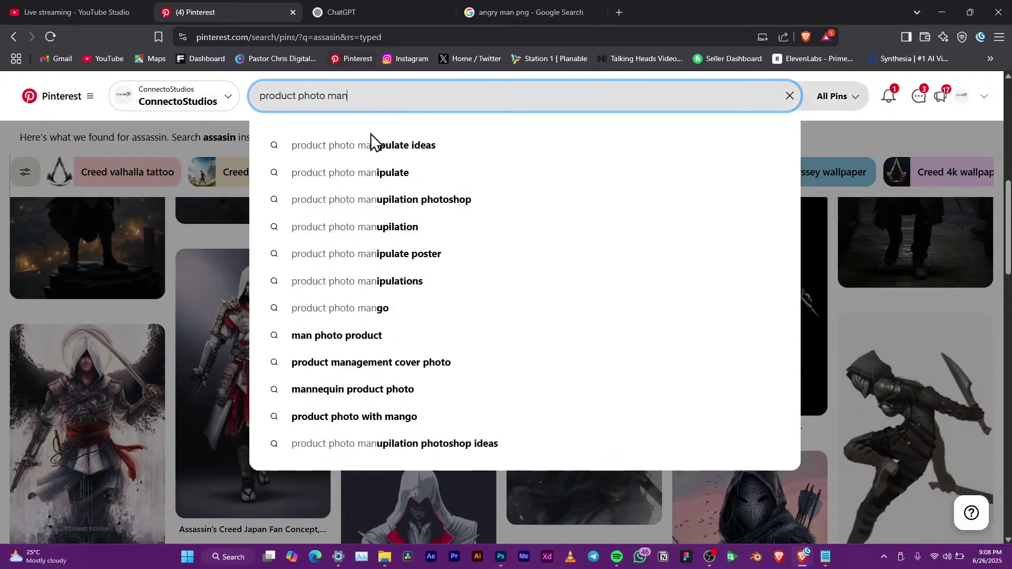
click(409, 232)
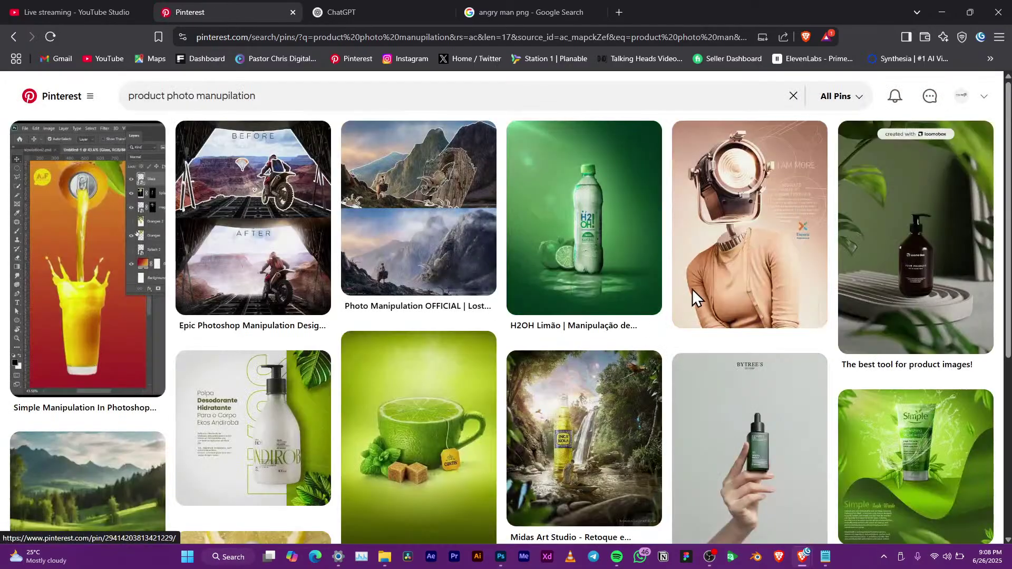
Step: Open the Inca Kola waterfall ad from the search results, followed by the related Coca-Cola Creative Ad Campaign pin
scroll(638, 240, down, 4)
scroll(627, 242, up, 2)
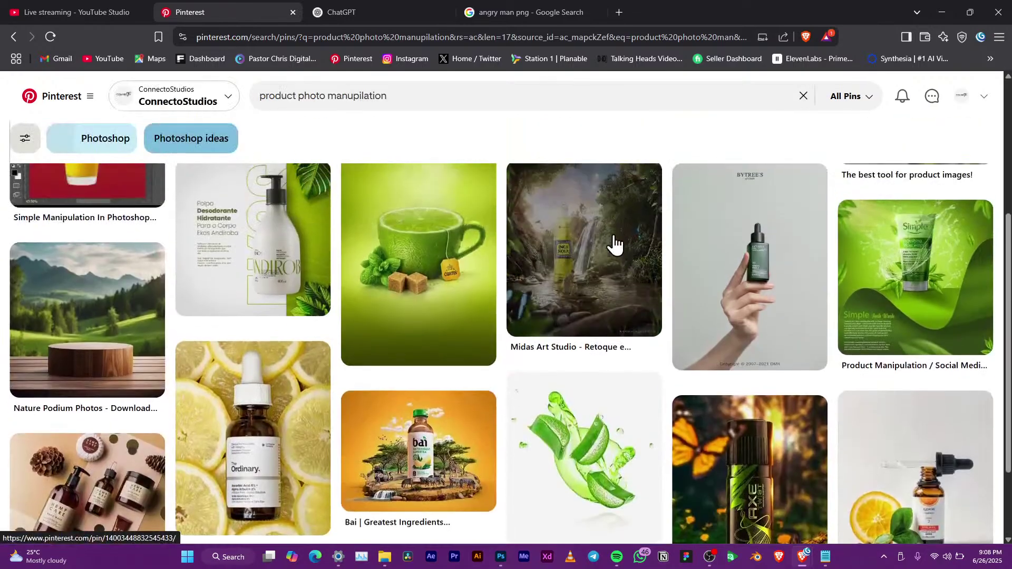
click(608, 261)
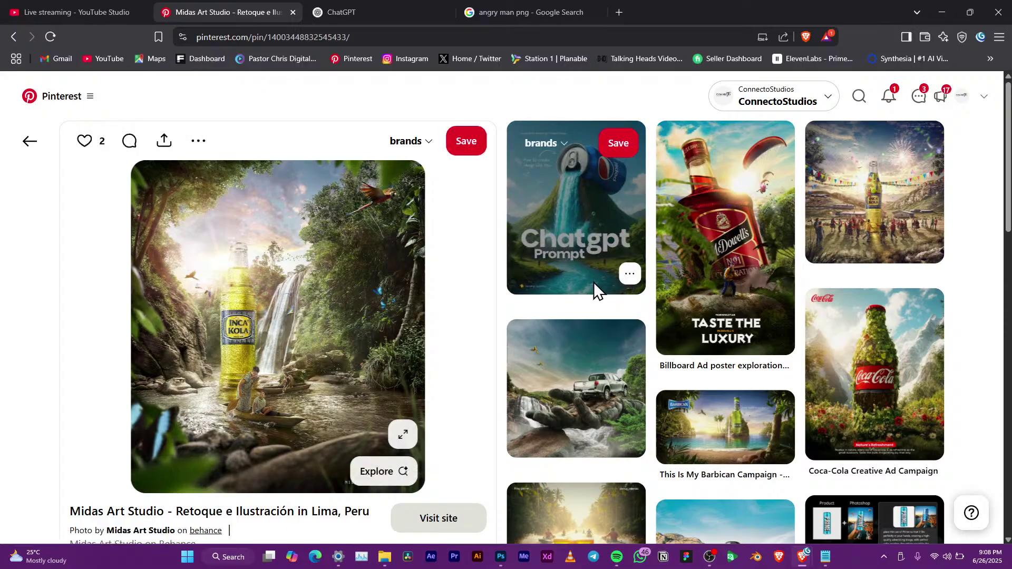
click(885, 364)
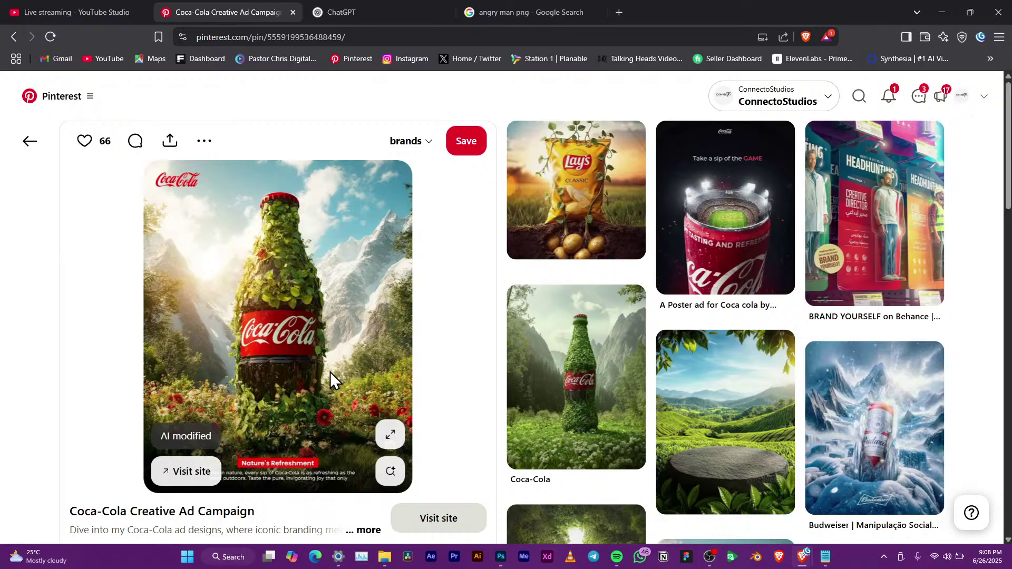
Step: Open the Sprite drink ads pin from the Coca-Cola pin's related ideas and examine the product ads related to it
scroll(348, 357, down, 7)
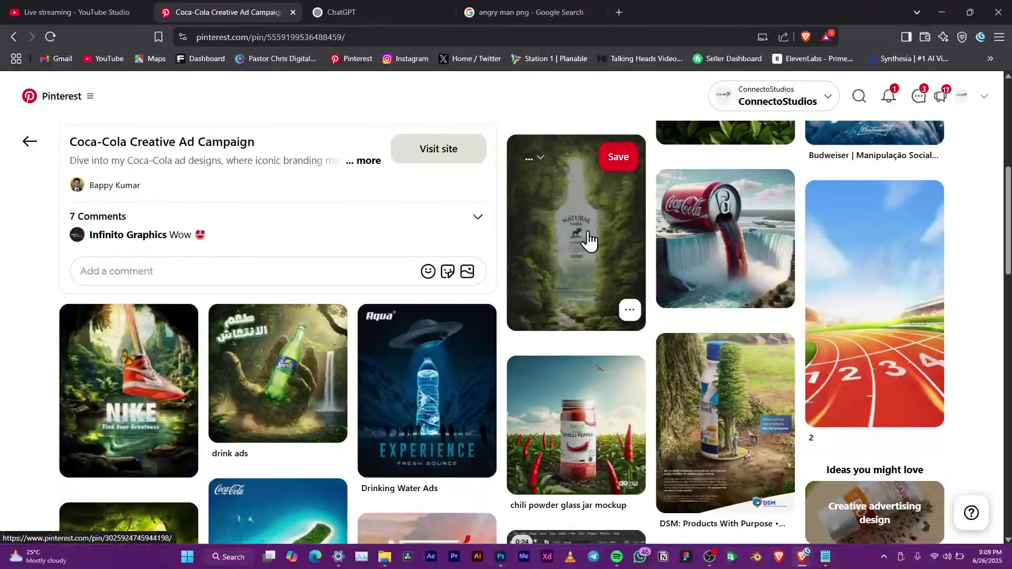
click(285, 361)
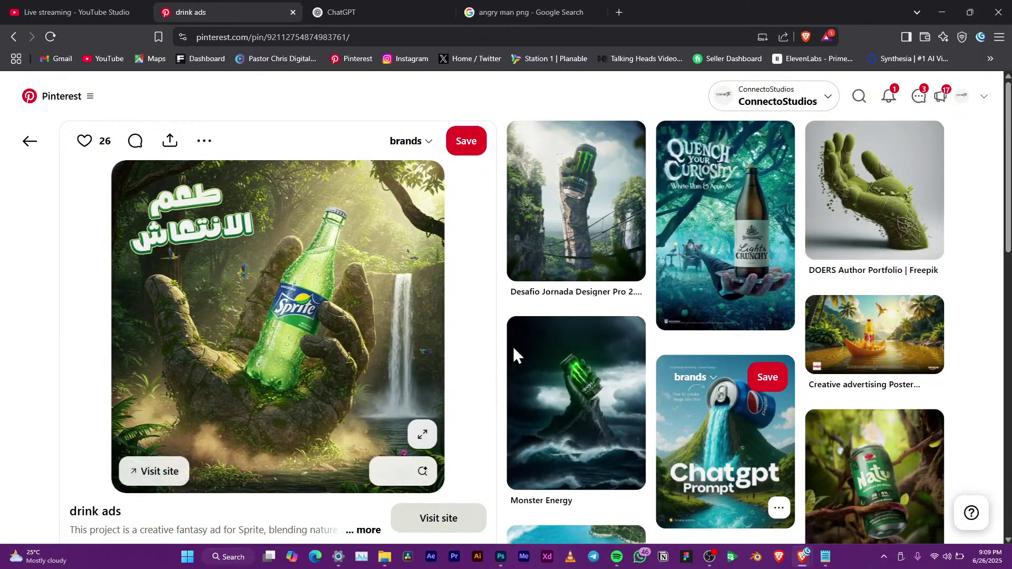
scroll(513, 355, down, 4)
scroll(612, 353, down, 6)
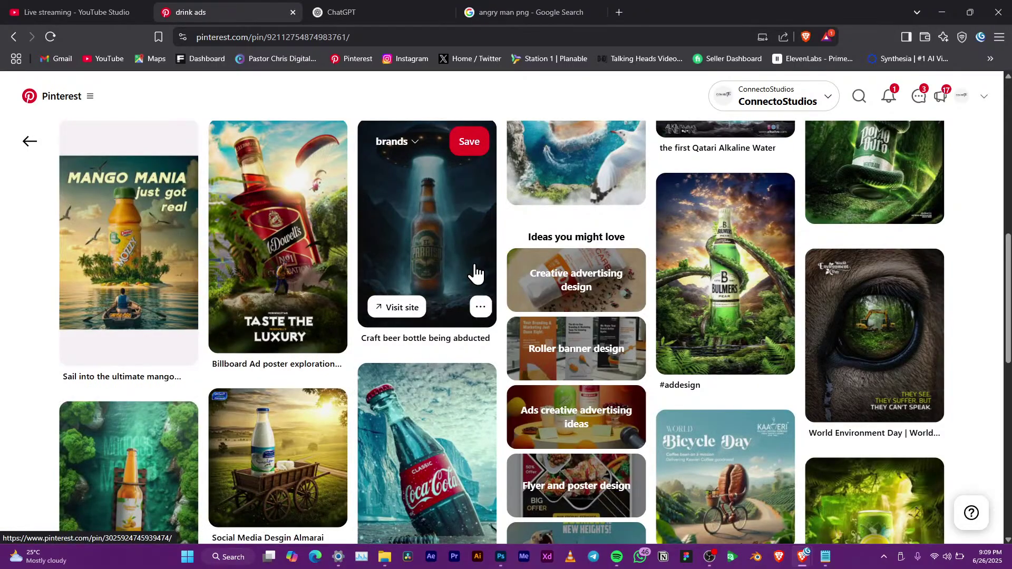
scroll(401, 306, down, 3)
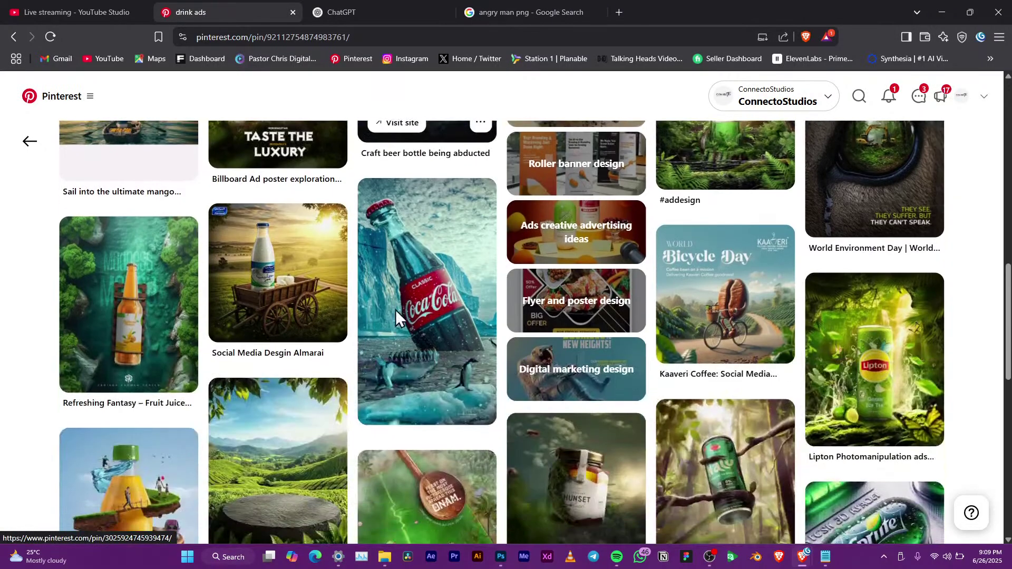
scroll(414, 306, down, 5)
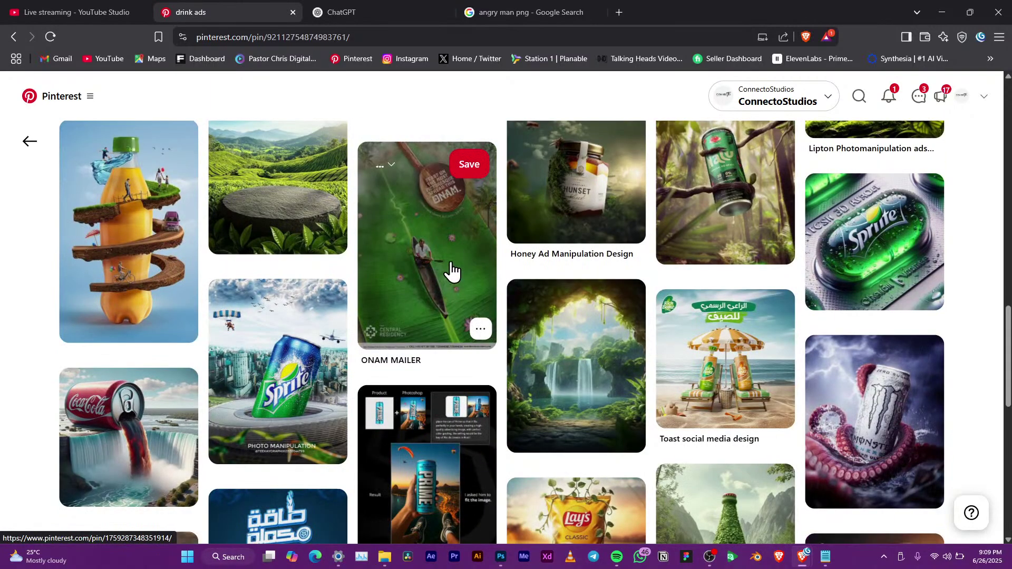
scroll(548, 329, down, 5)
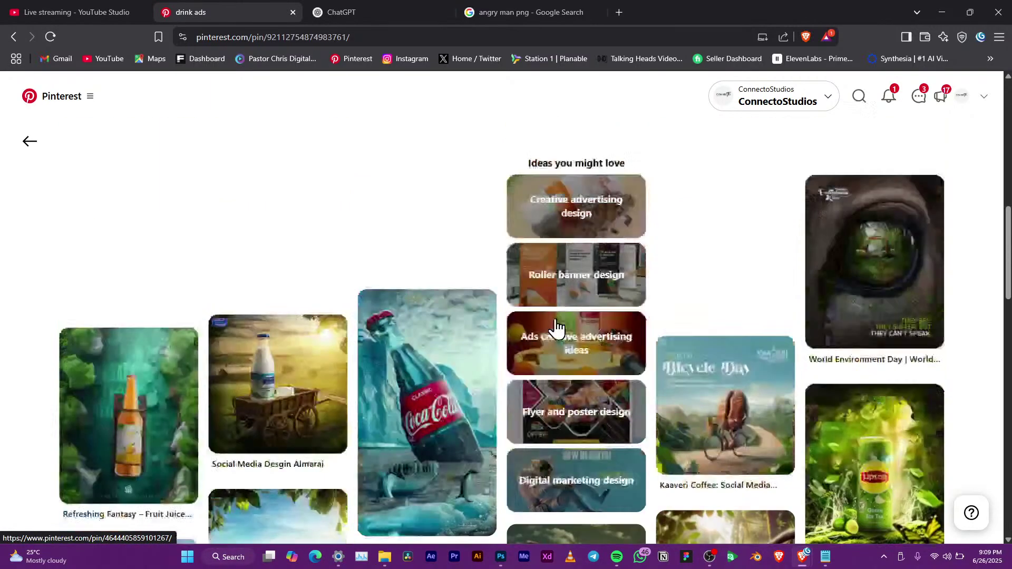
scroll(559, 327, up, 10)
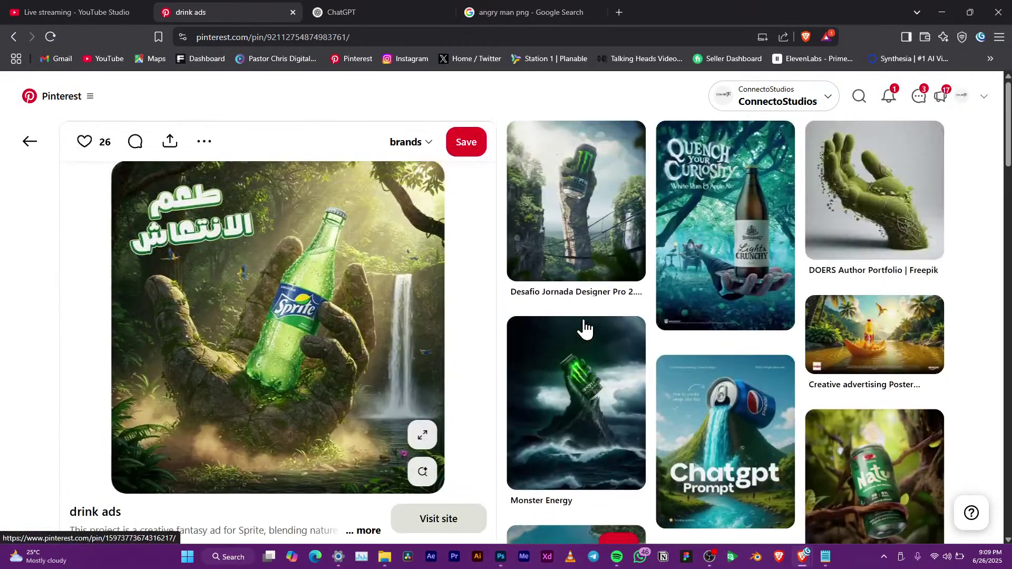
Step: Look further through the Sprite pin's related ads and open the pin of the Natu can held by tree branches
scroll(624, 305, down, 2)
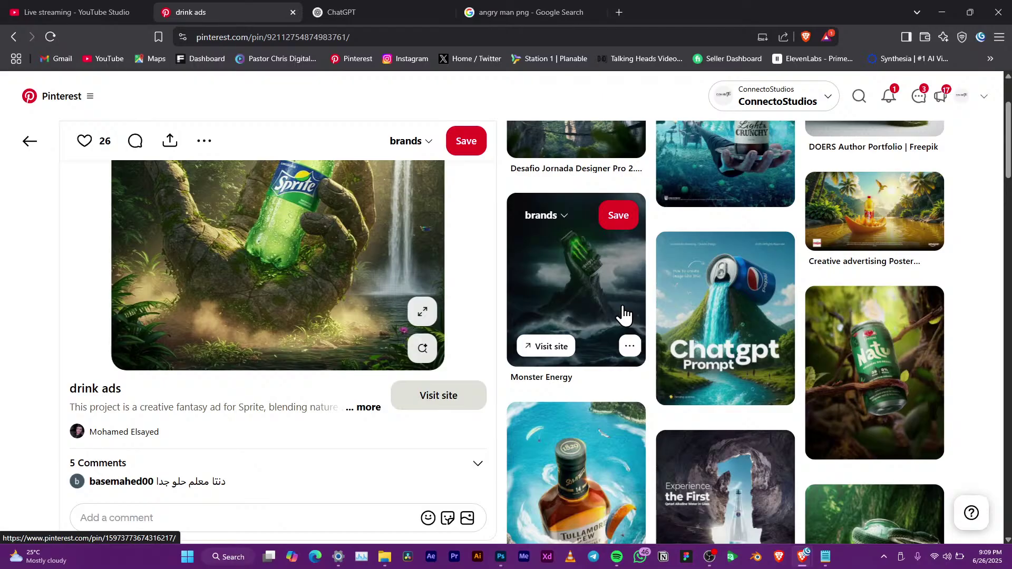
scroll(623, 315, down, 4)
scroll(629, 322, down, 3)
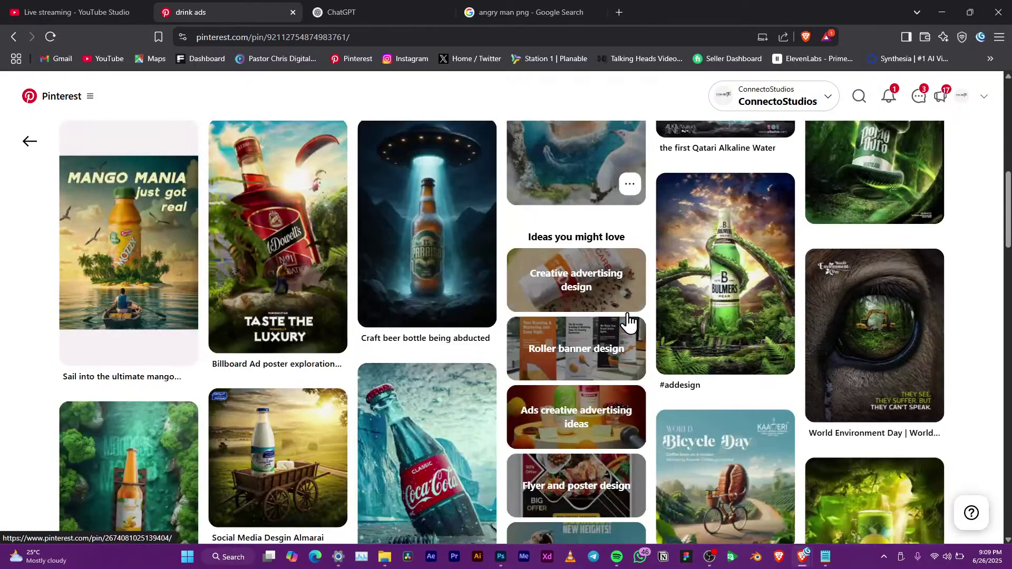
scroll(629, 322, down, 3)
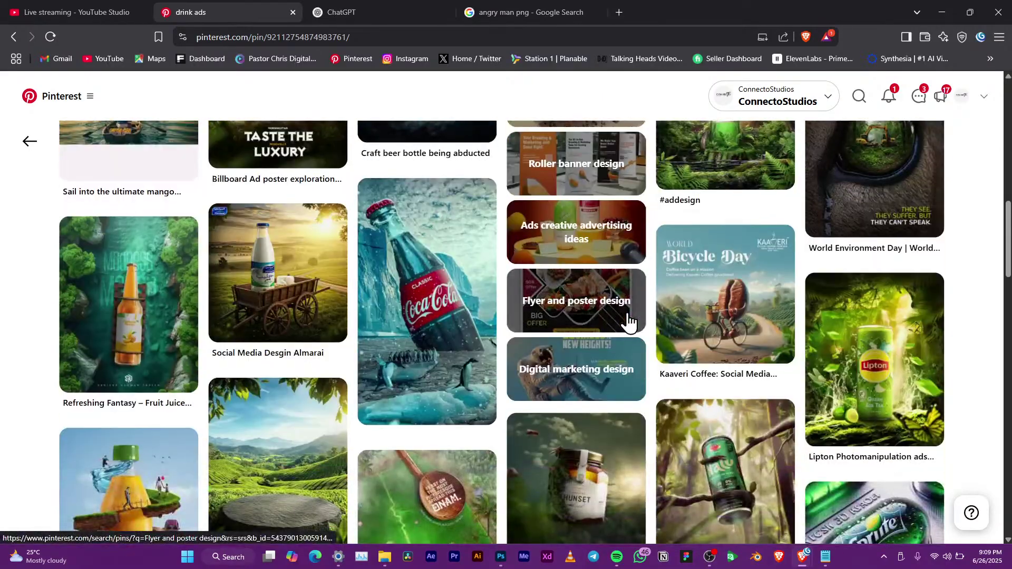
scroll(629, 321, down, 2)
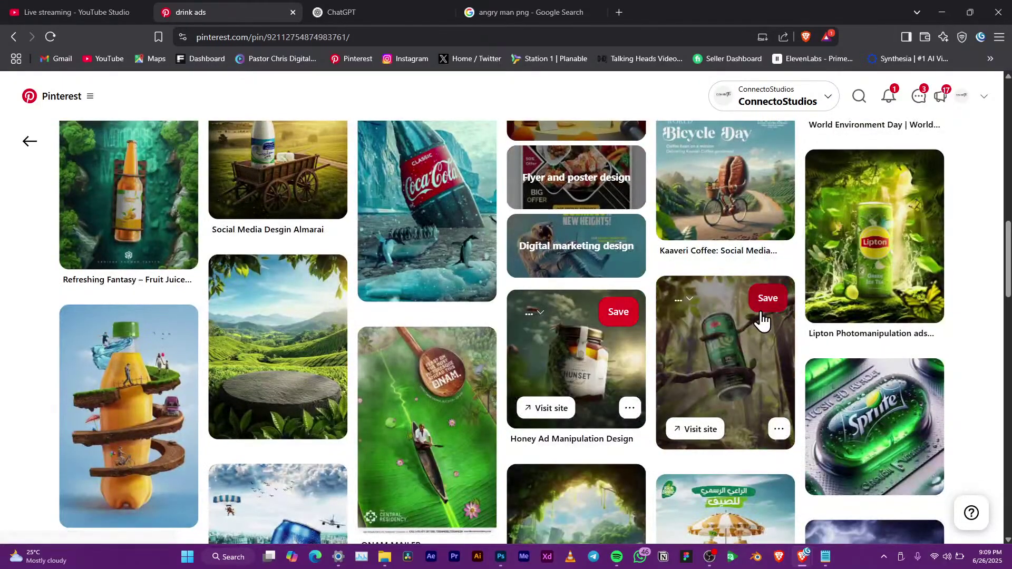
click(752, 350)
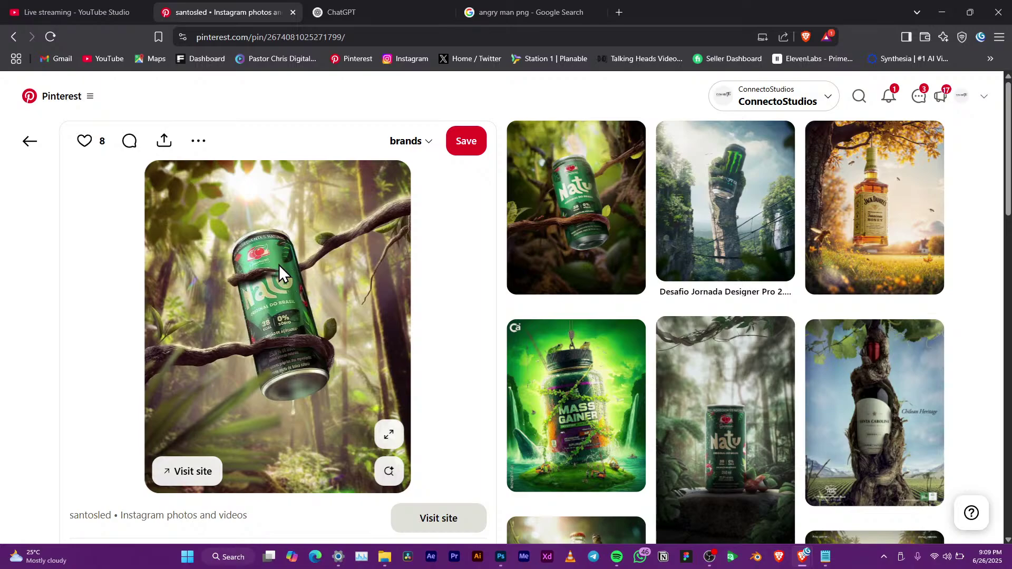
Step: Examine the product manipulation designs related to the Natu can pin
scroll(280, 280, down, 9)
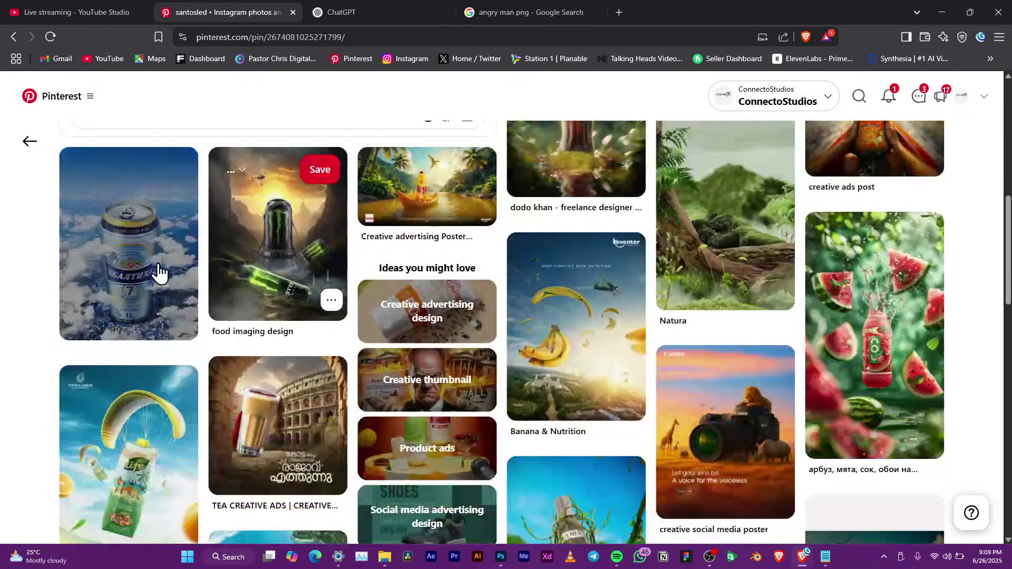
scroll(227, 319, down, 4)
scroll(527, 383, down, 3)
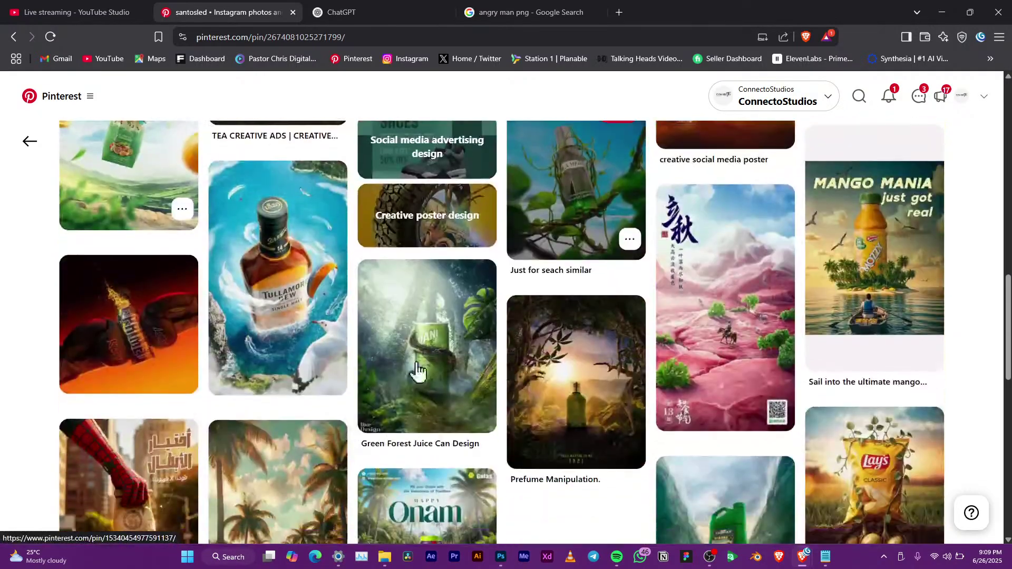
scroll(388, 338, down, 5)
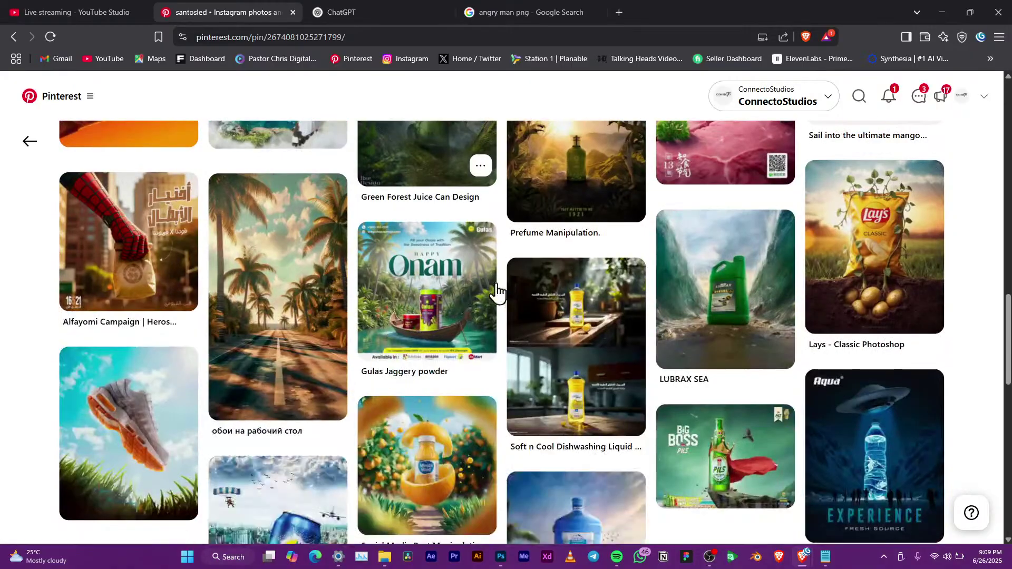
scroll(485, 296, down, 5)
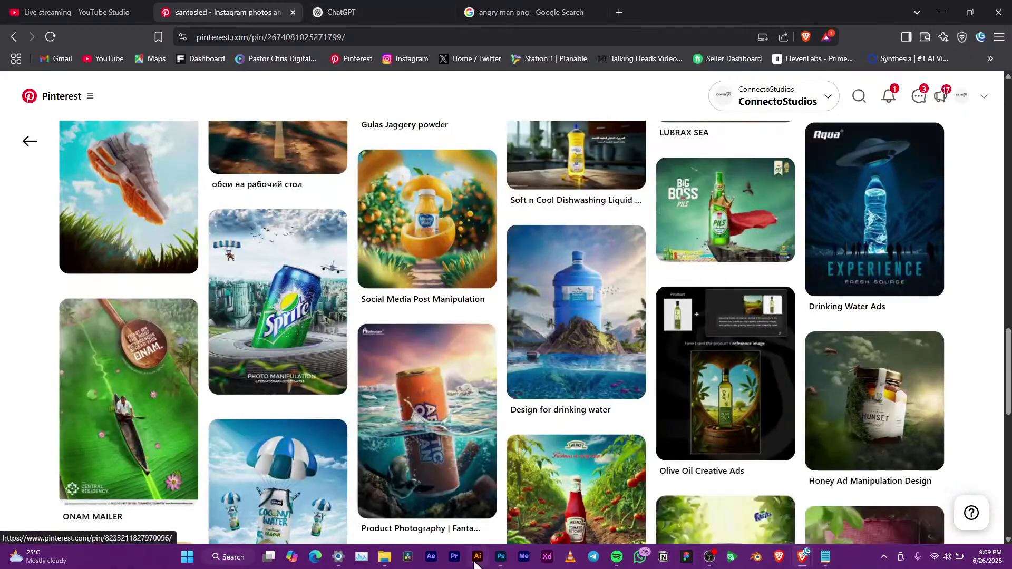
Step: Switch to Photoshop, convert the wavy-edged path into a shape and fill it with dark green #007e39
click(500, 557)
key(ctrl+z)
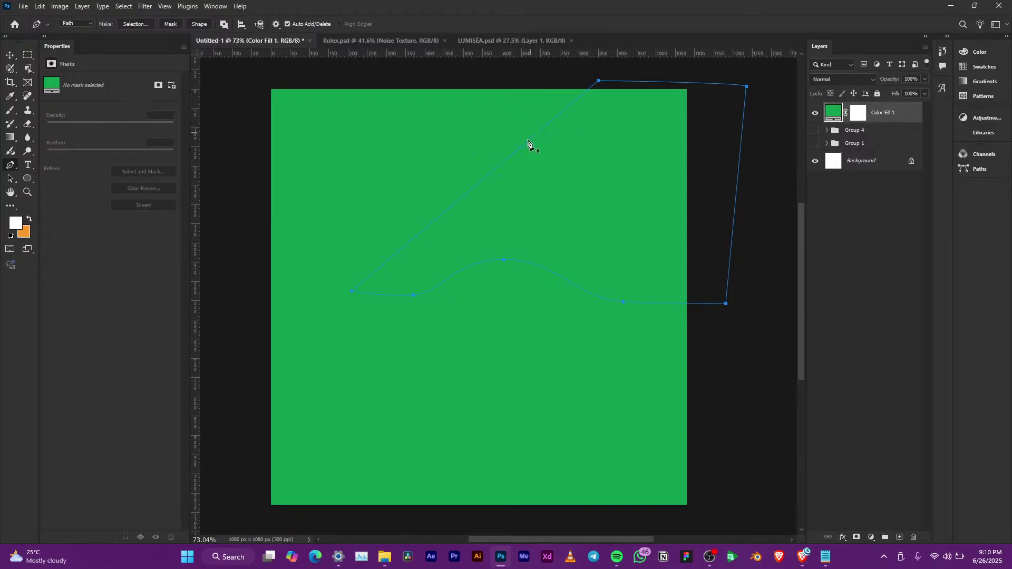
click(197, 23)
double_click(833, 112)
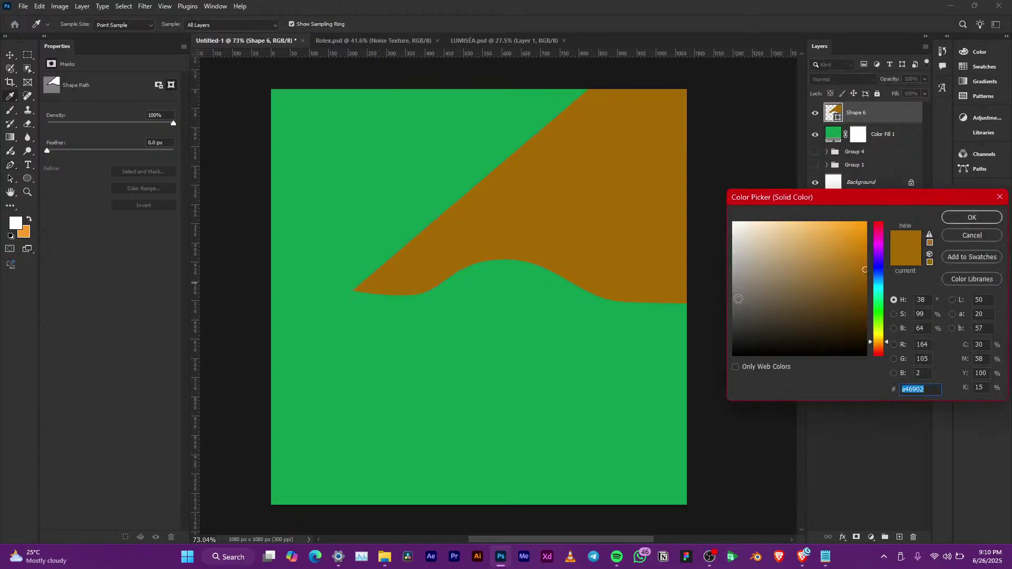
click(615, 383)
drag(866, 256, 868, 290)
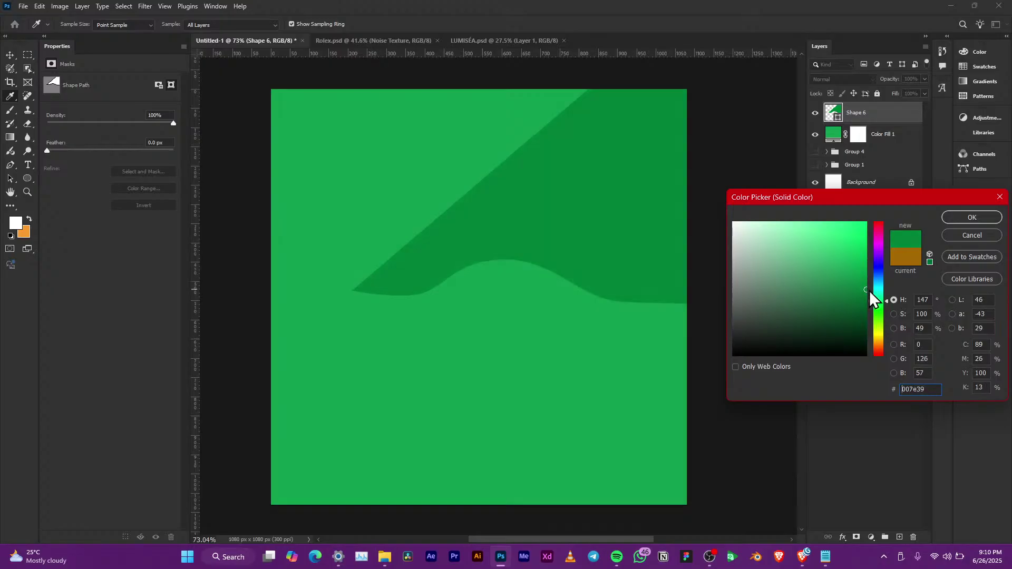
click(957, 219)
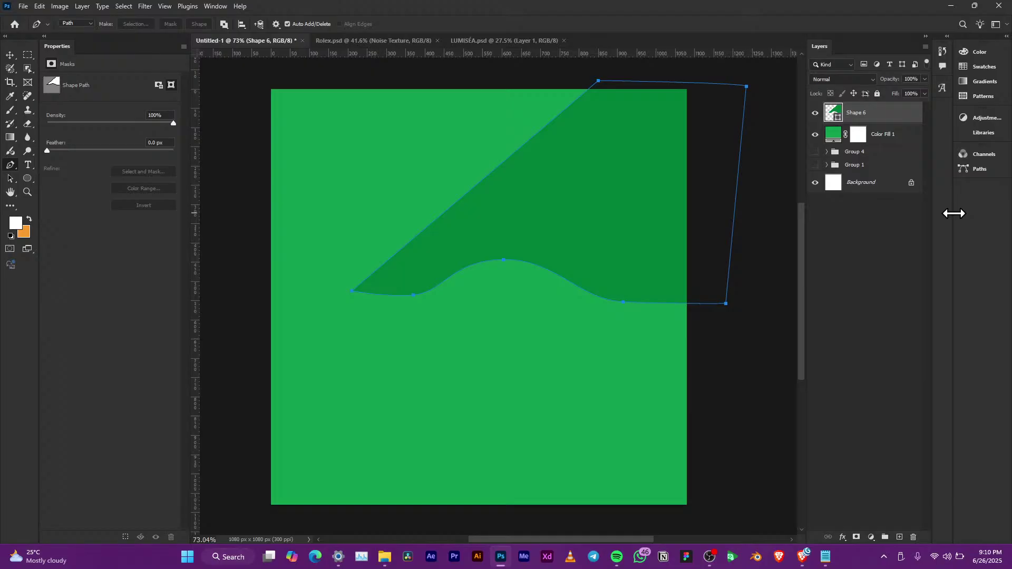
Step: On a new layer, draw a slanted four-sided Pen path about 513 by 519 px over the dark shape and make it a selection with 0-pixel feather
click(11, 57)
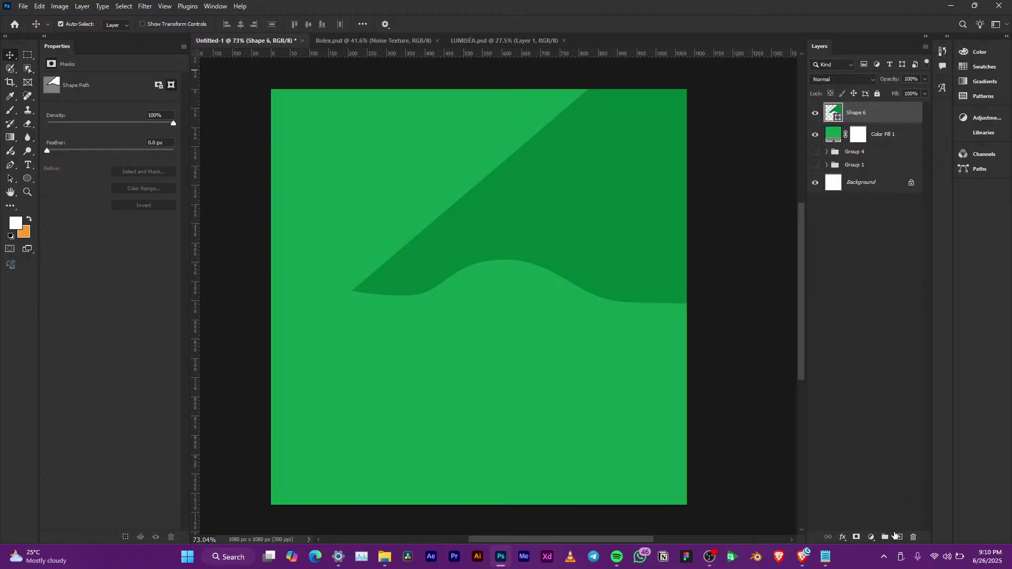
click(899, 537)
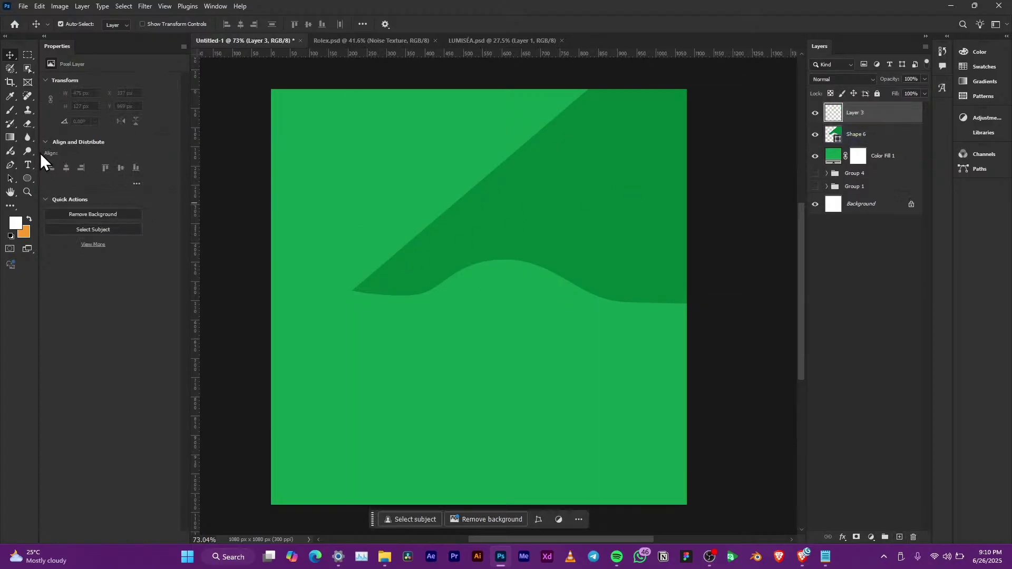
click(12, 165)
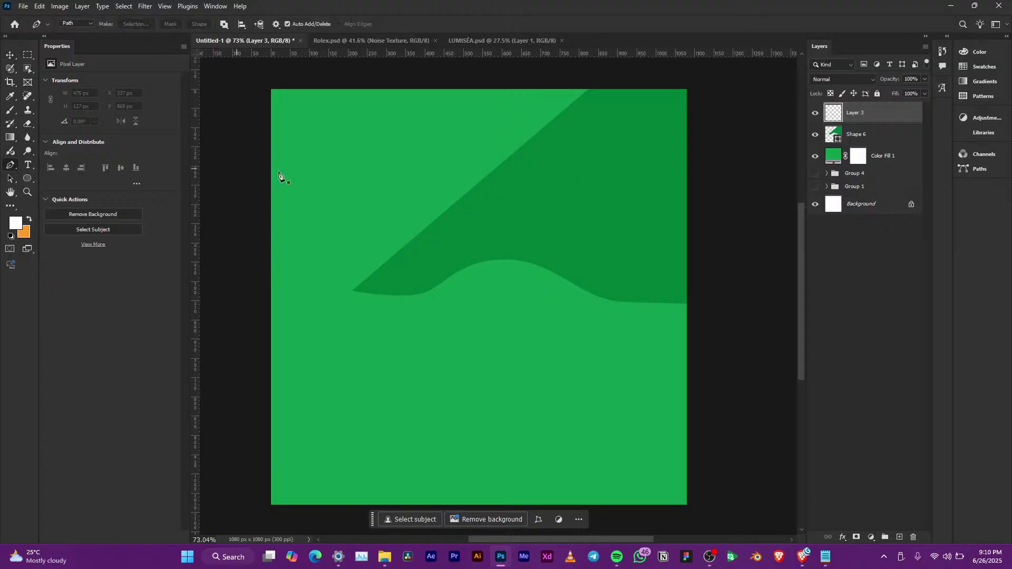
click(457, 275)
click(611, 79)
click(655, 79)
click(546, 280)
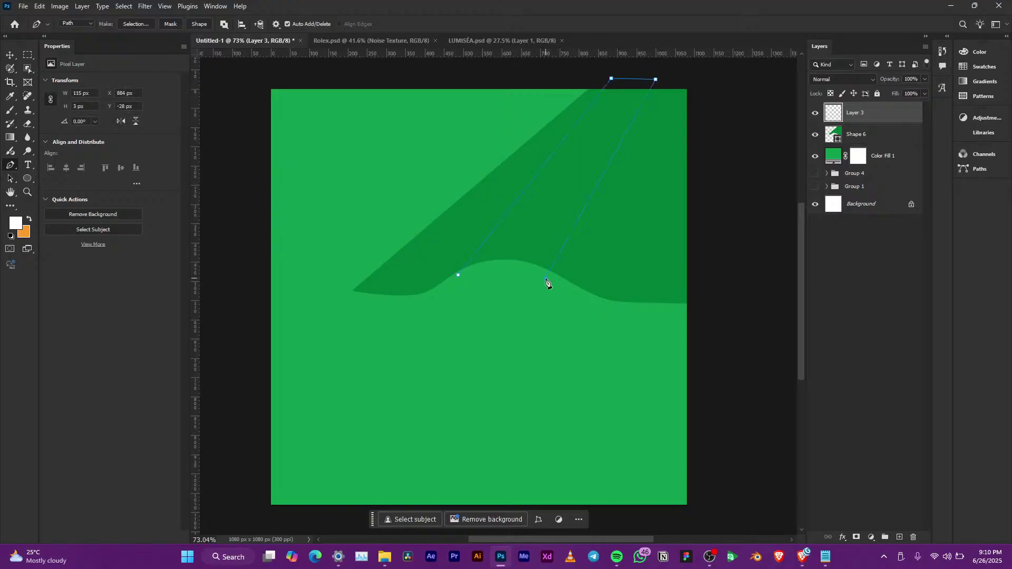
click(459, 280)
click(144, 24)
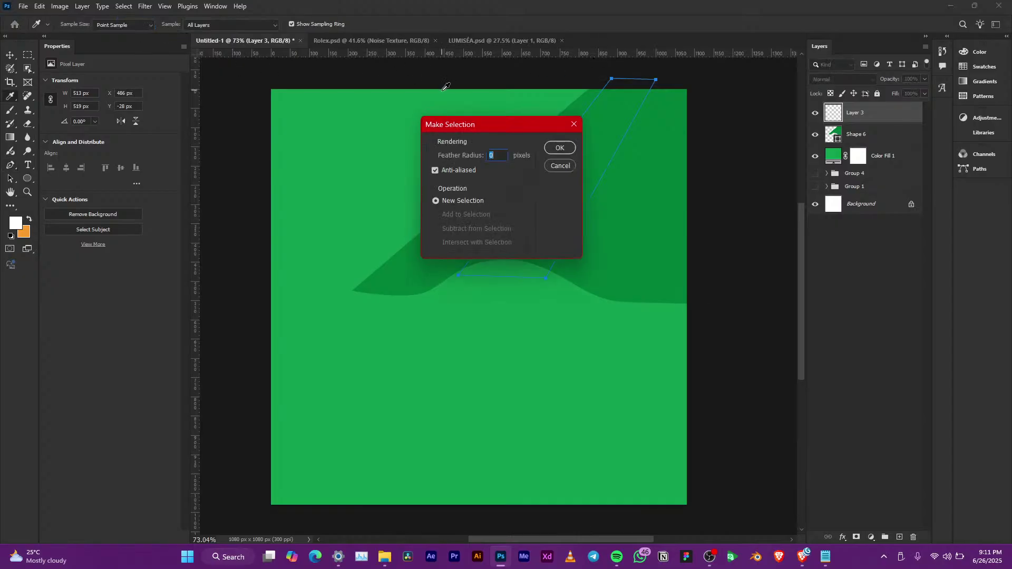
click(566, 146)
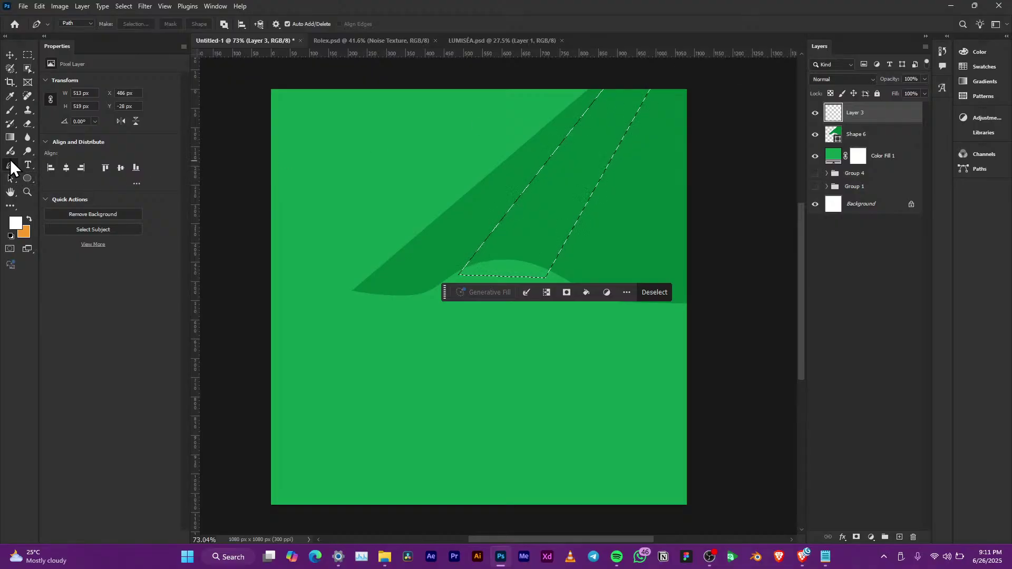
Step: Fill the slanted selection on Layer 3 with pale green #d2ffe6 using the Paint Bucket tool
click(9, 138)
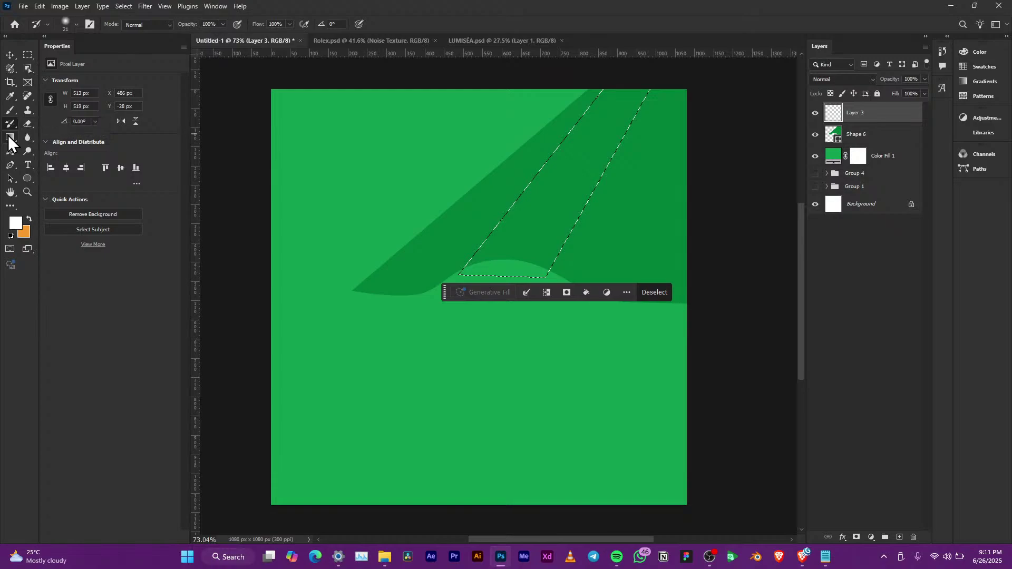
right_click(9, 138)
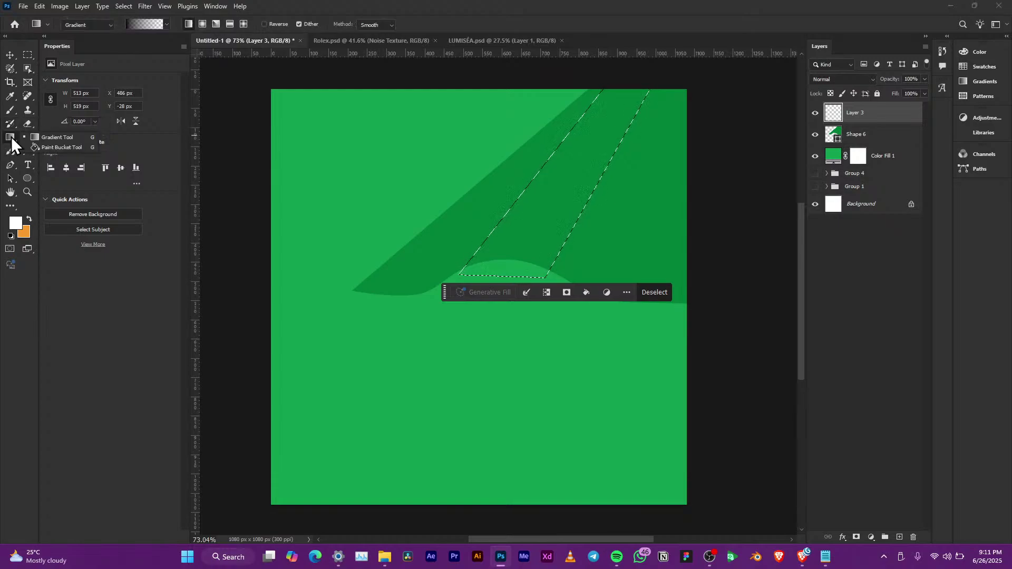
click(47, 145)
click(16, 223)
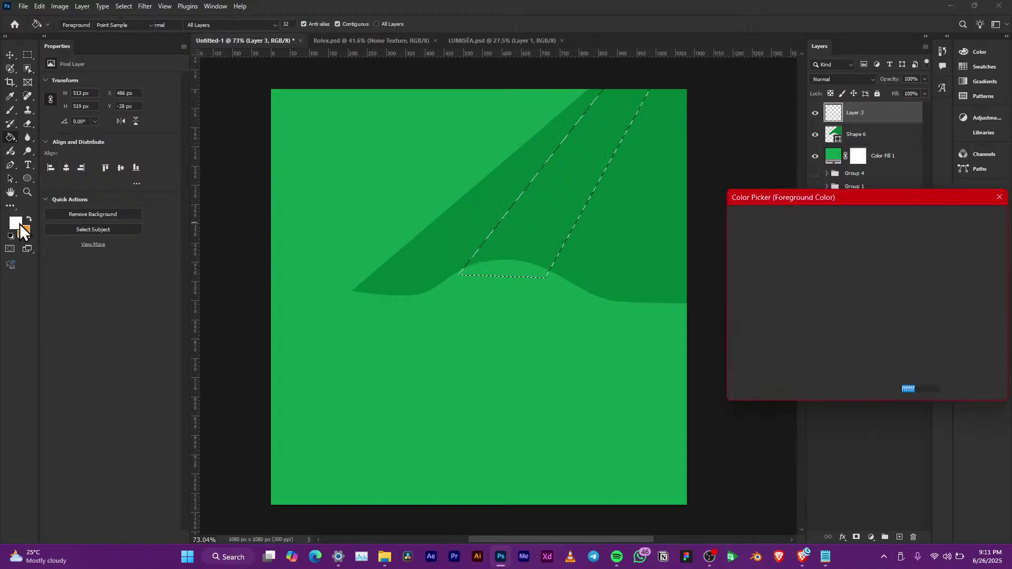
click(732, 222)
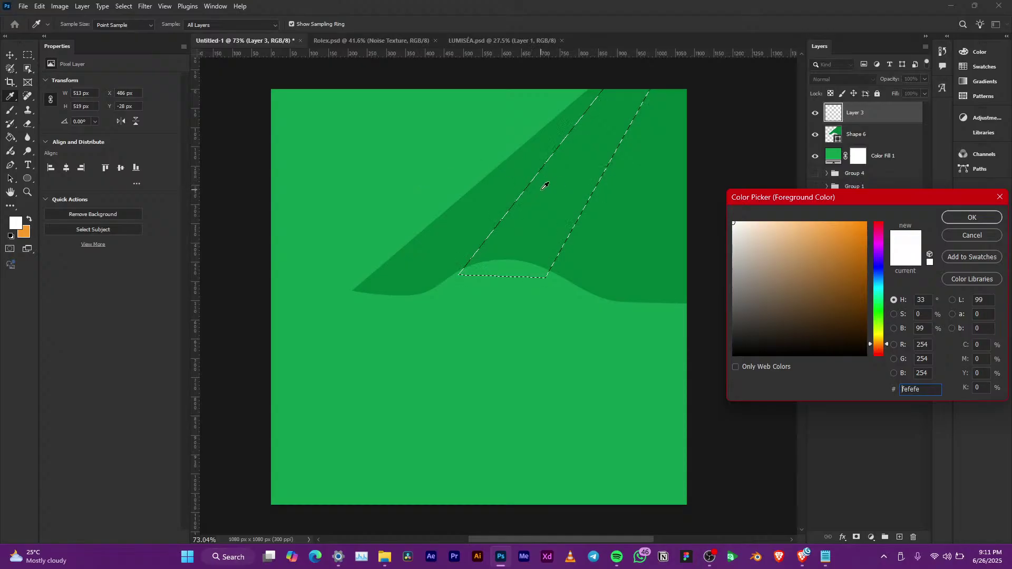
click(606, 190)
drag(787, 230, 771, 220)
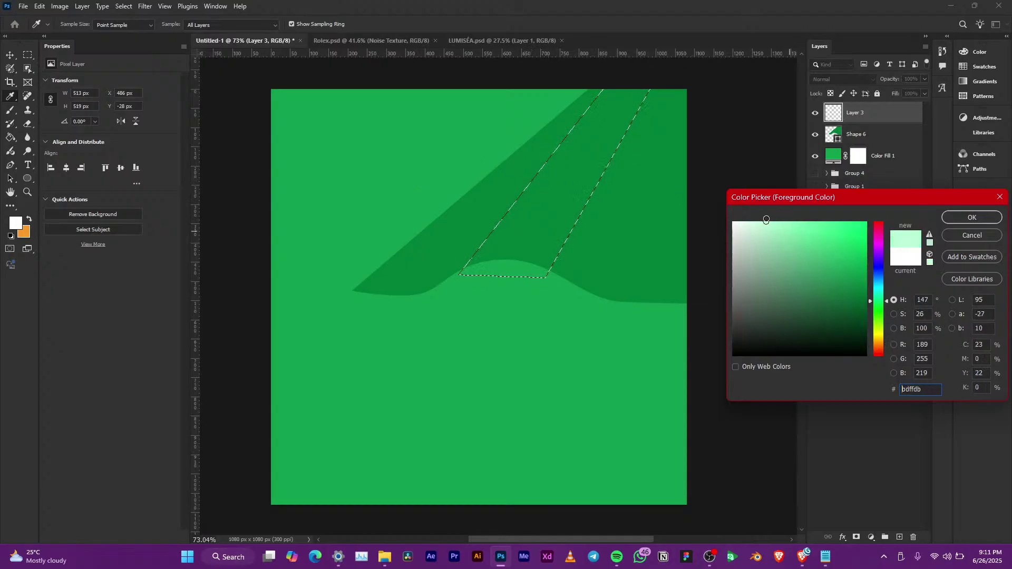
click(580, 172)
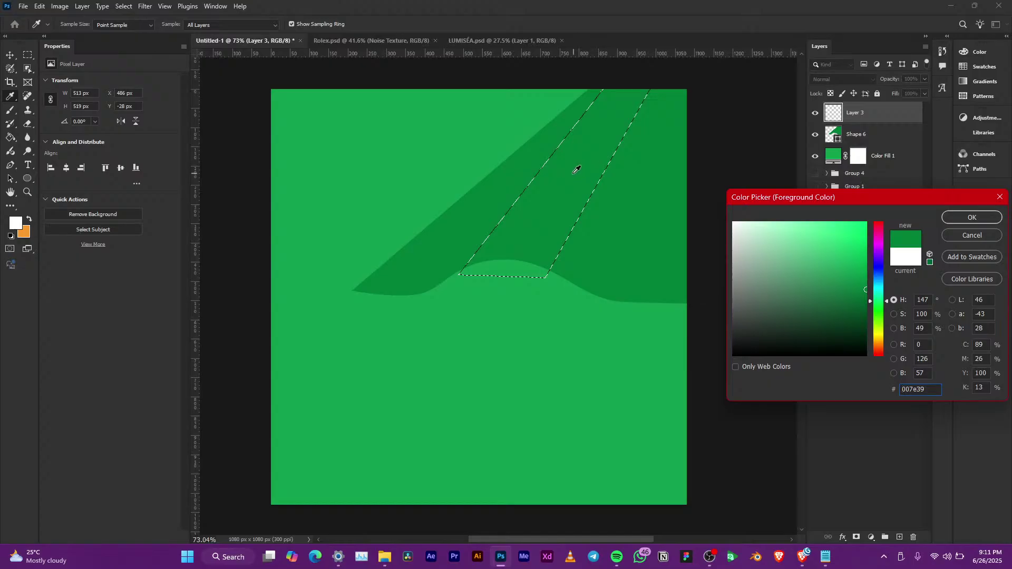
mouse_move(793, 235)
mouse_down()
mouse_move(784, 215)
mouse_move(756, 213)
mouse_up()
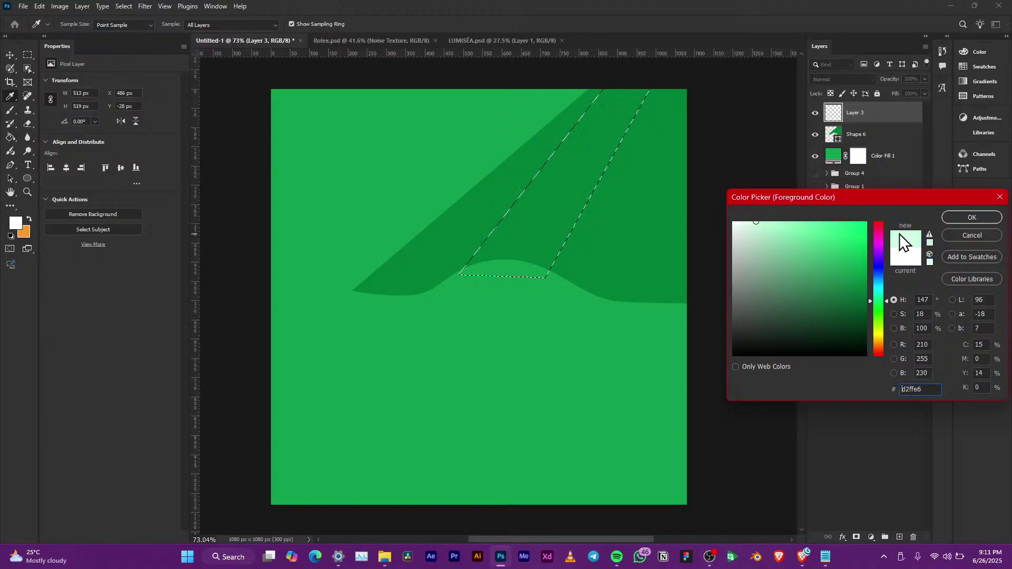
click(983, 216)
key(g)
click(579, 175)
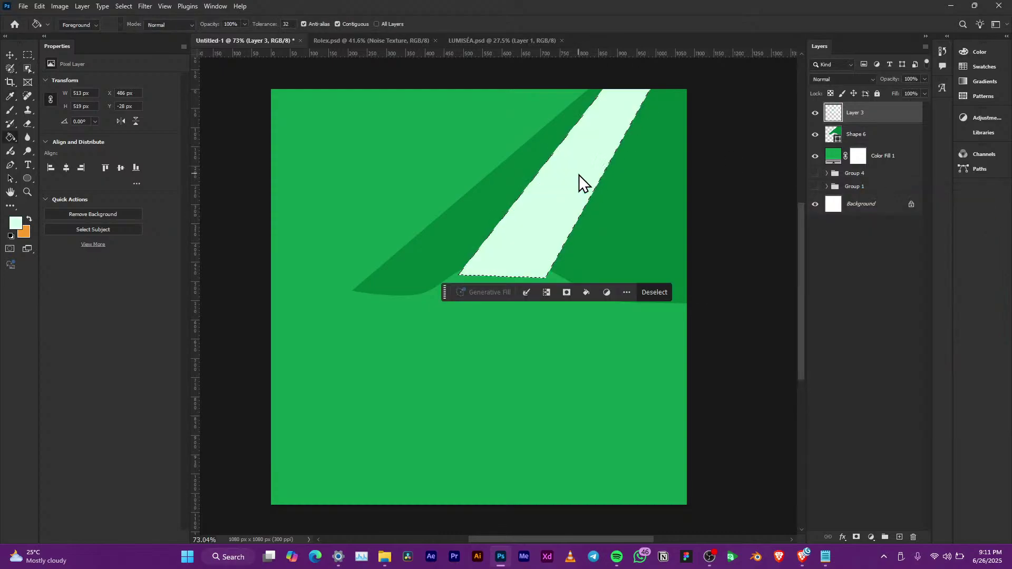
click(10, 55)
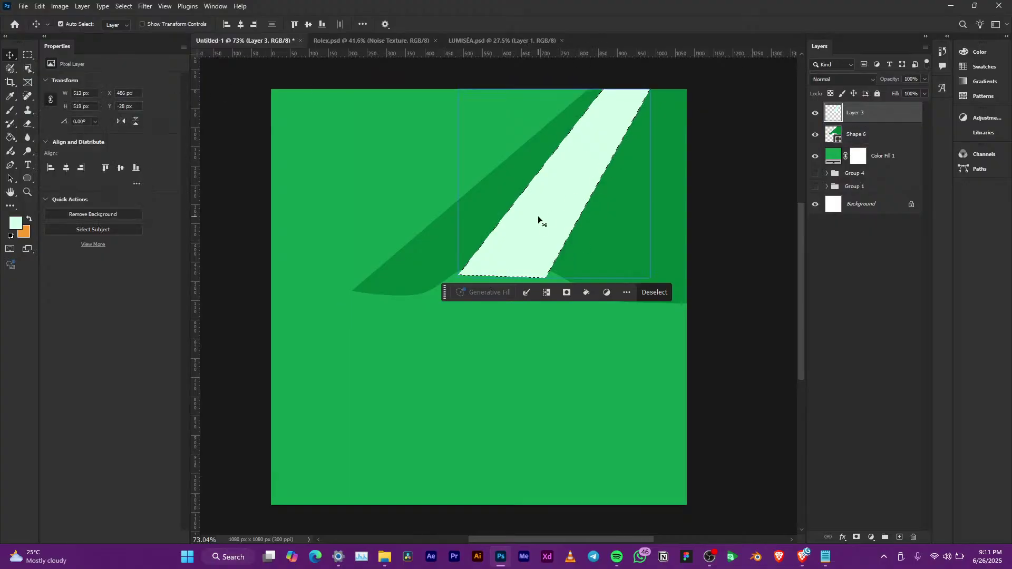
Step: Clear the slanted selection and clip Layer 3 to the dark green Shape 6 with a clipping mask
scroll(574, 240, up, 1)
scroll(574, 240, up, 1)
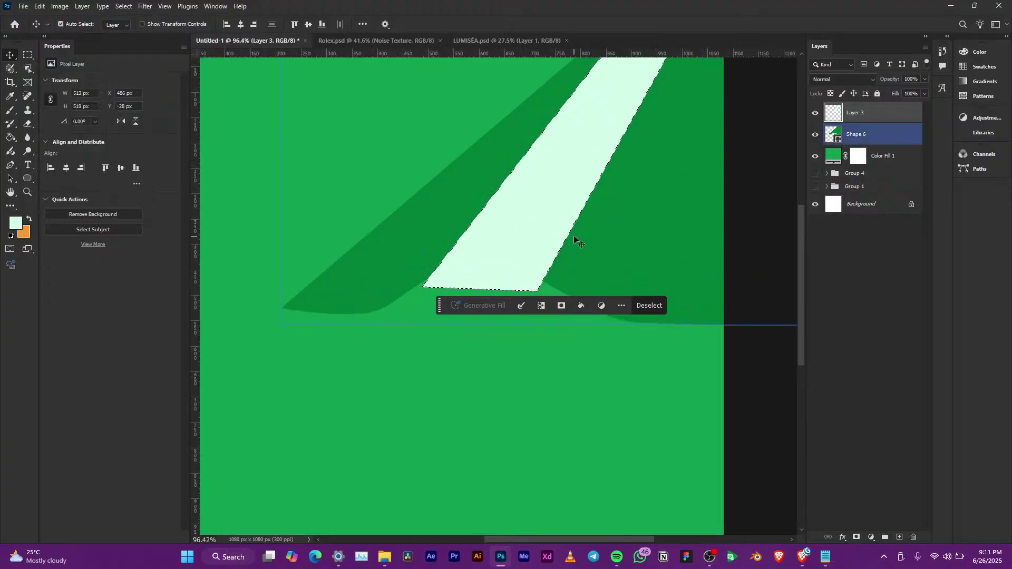
key(ctrl+d)
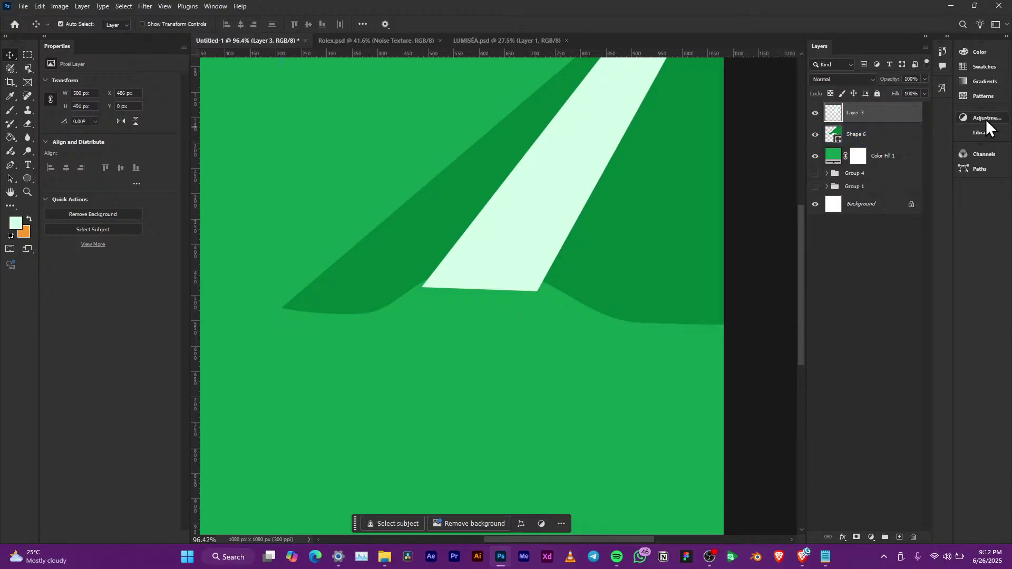
right_click(903, 117)
click(928, 395)
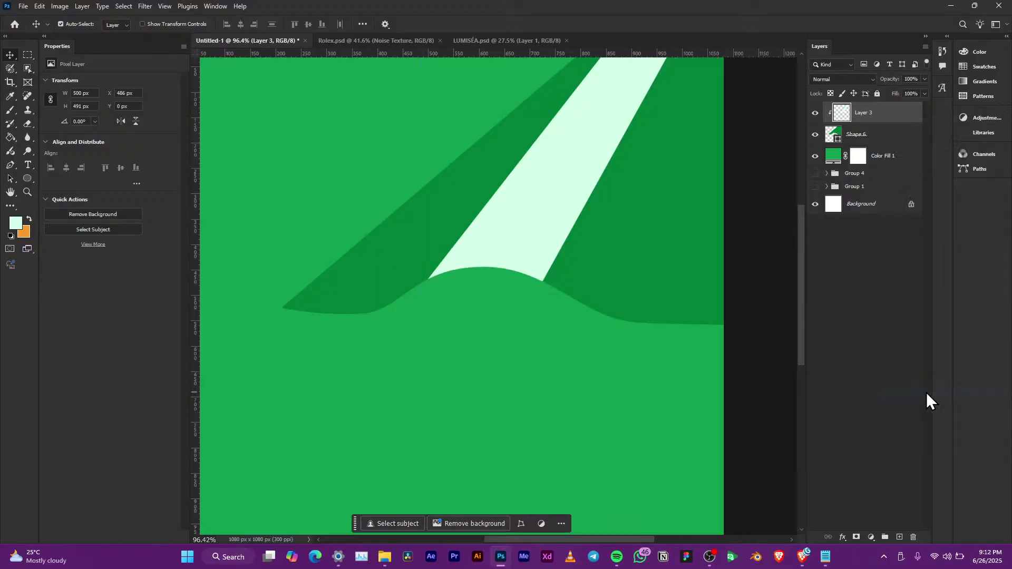
scroll(561, 210, down, 3)
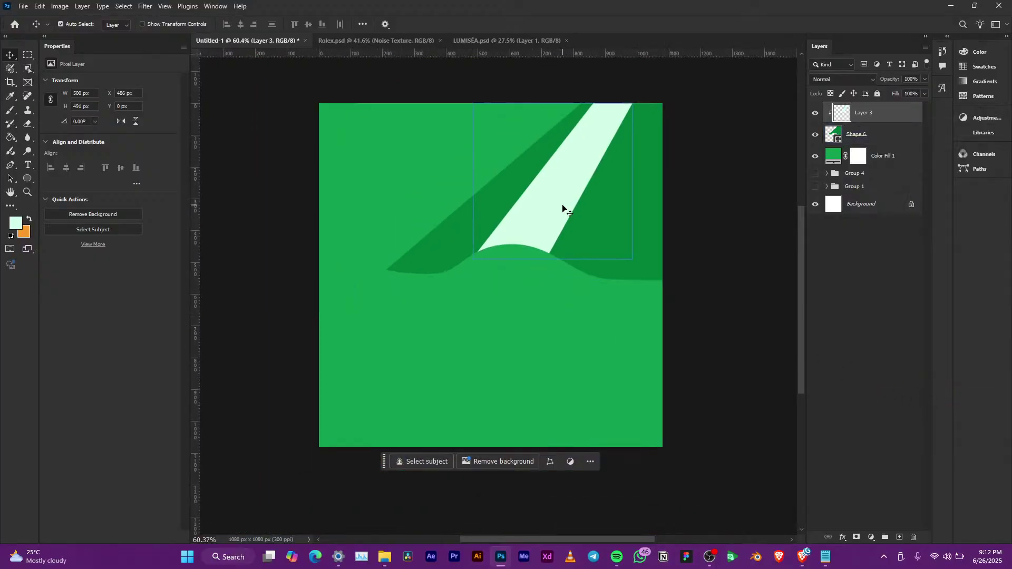
scroll(578, 184, up, 4)
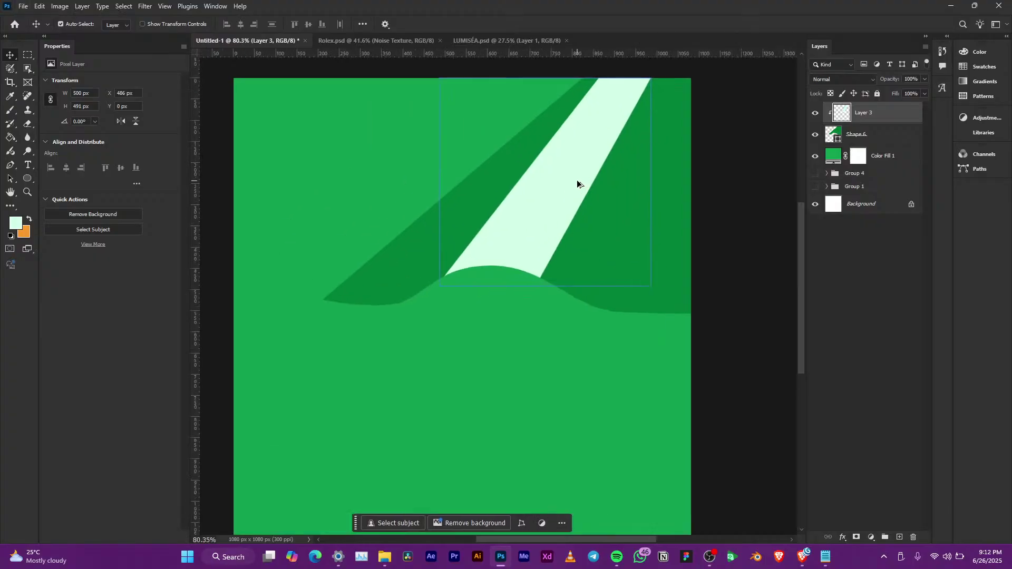
Step: Apply a Gaussian Blur with a radius of 26.3 pixels to the pale green stripe on Layer 3
scroll(577, 184, down, 3)
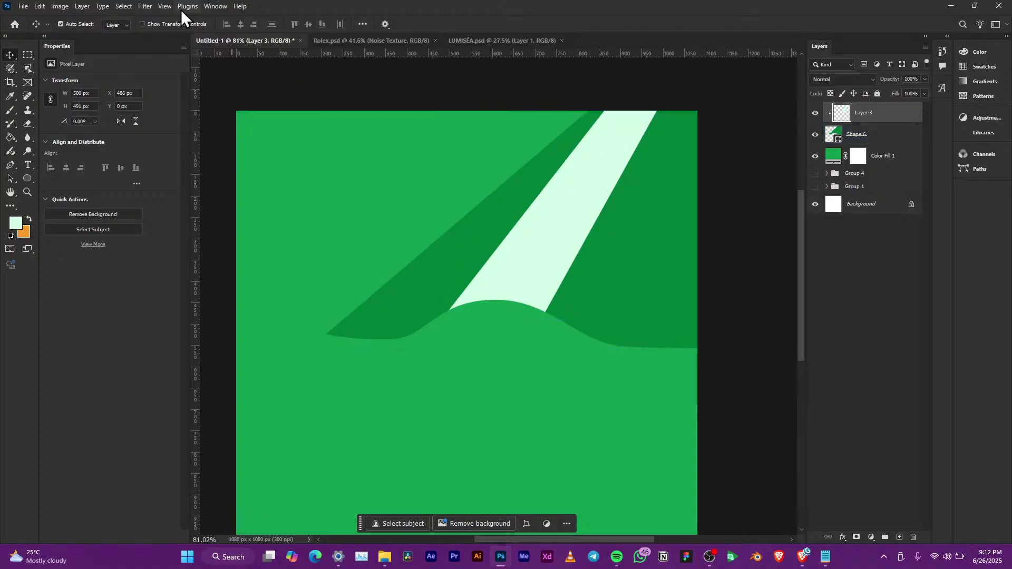
click(145, 6)
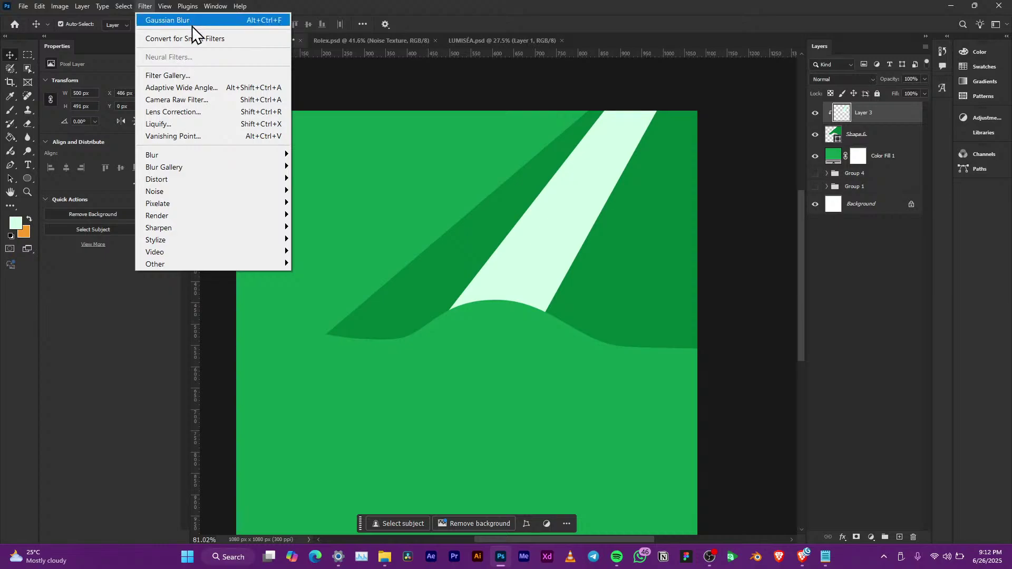
mouse_move(209, 154)
click(342, 201)
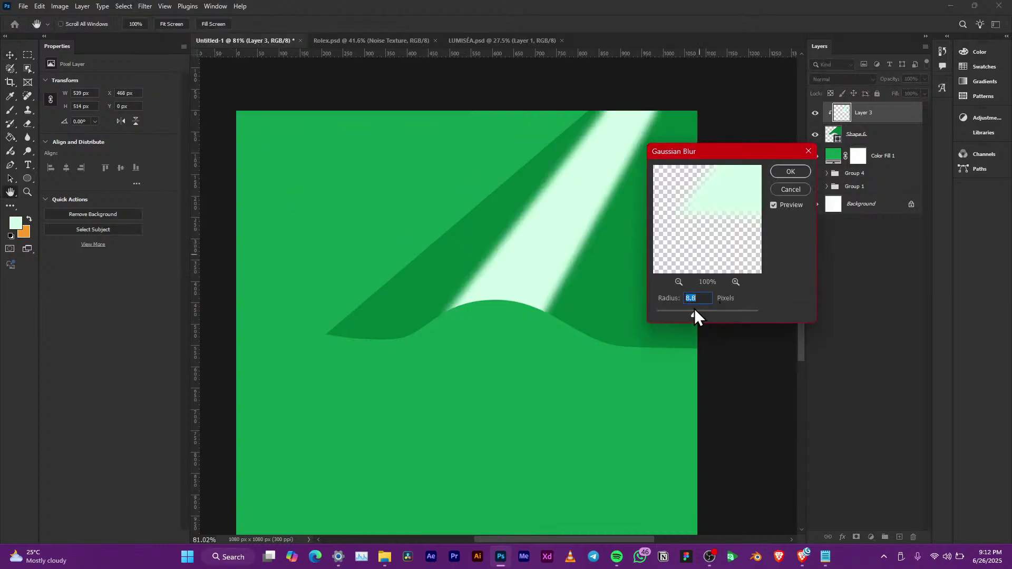
drag(696, 314, 704, 315)
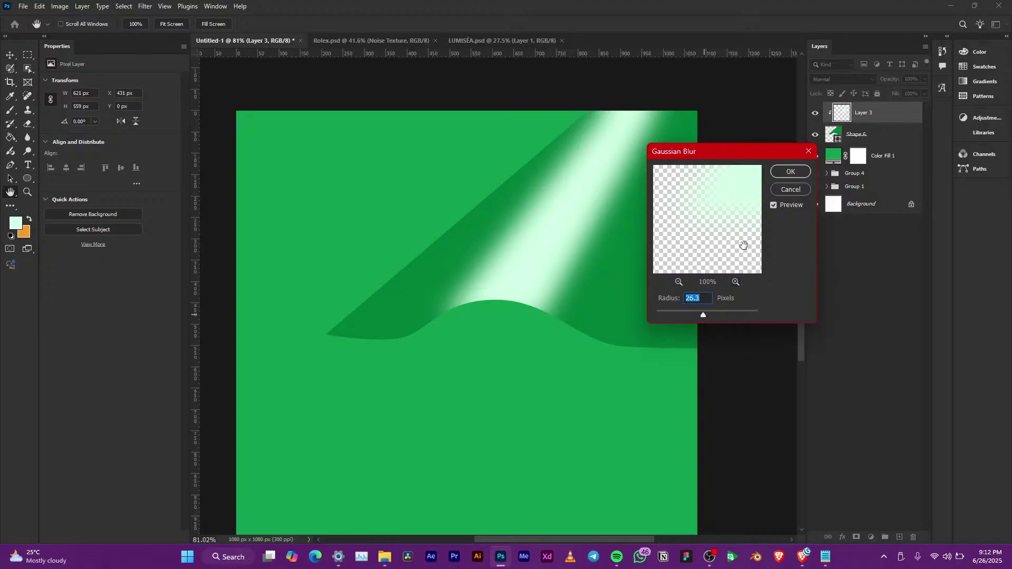
click(782, 173)
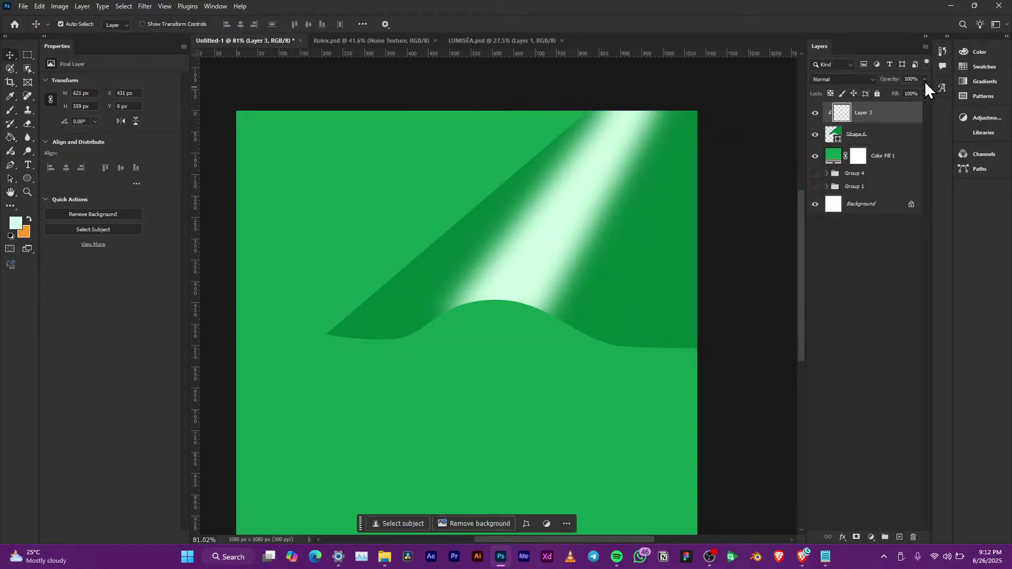
Step: Lower the opacity of the blurred highlight on Layer 3 to 50%
click(926, 79)
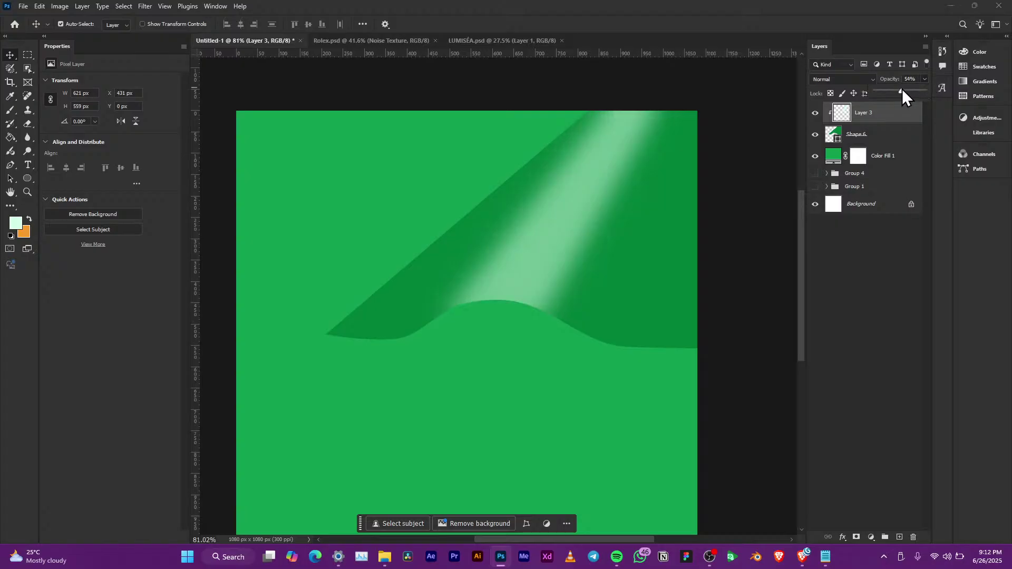
drag(904, 90, 904, 90)
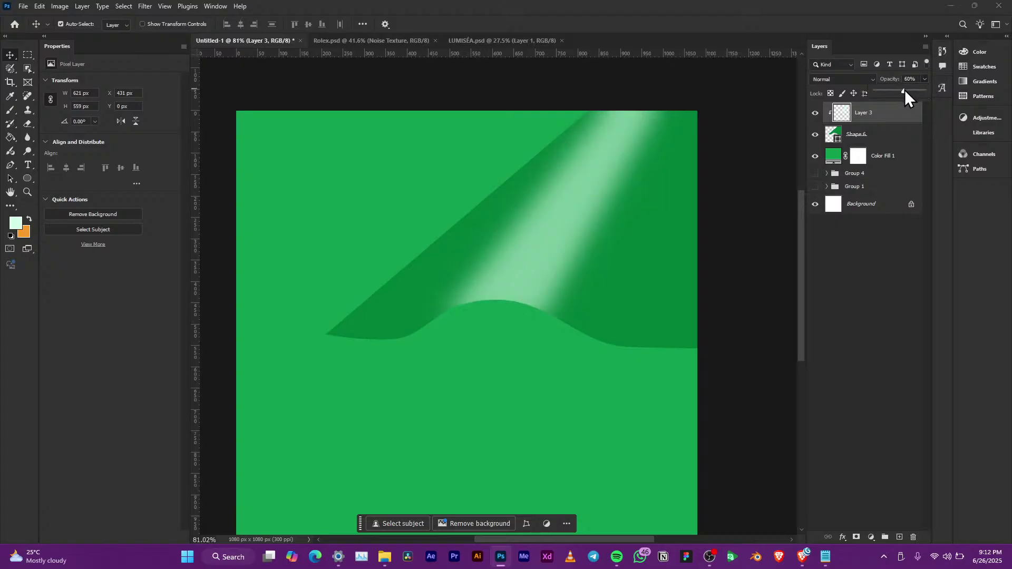
scroll(541, 209, down, 5)
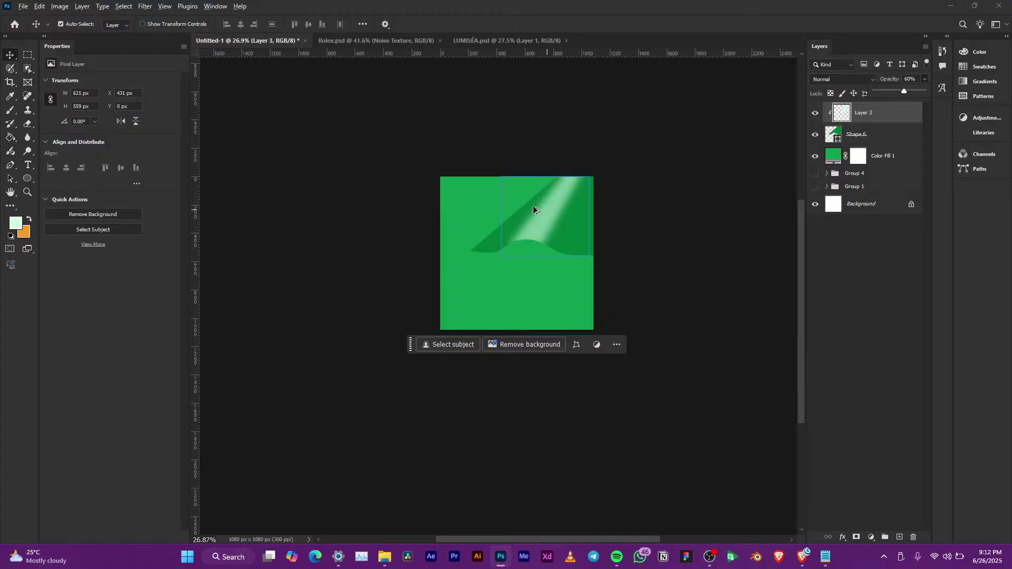
scroll(536, 208, up, 5)
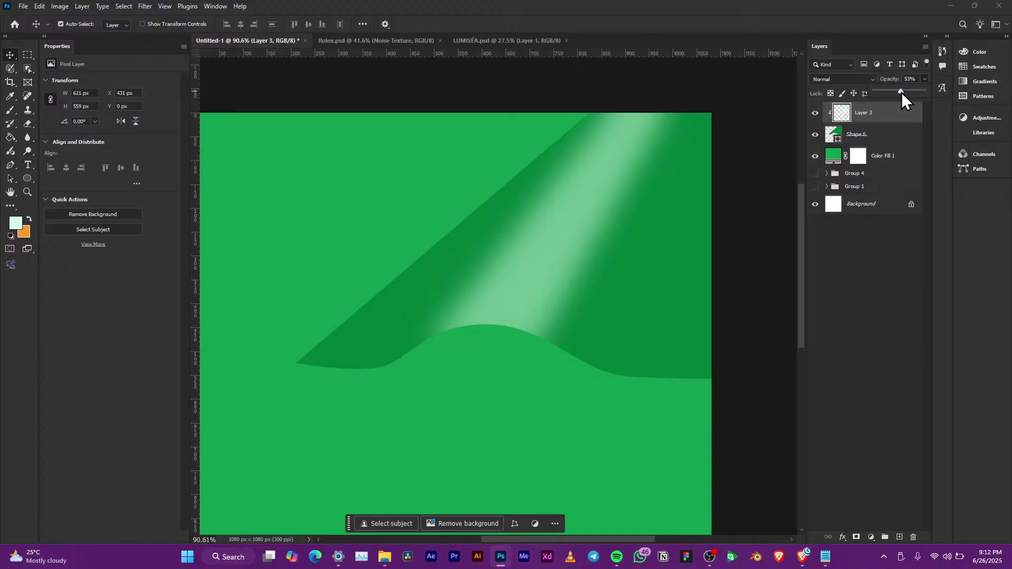
scroll(447, 271, down, 3)
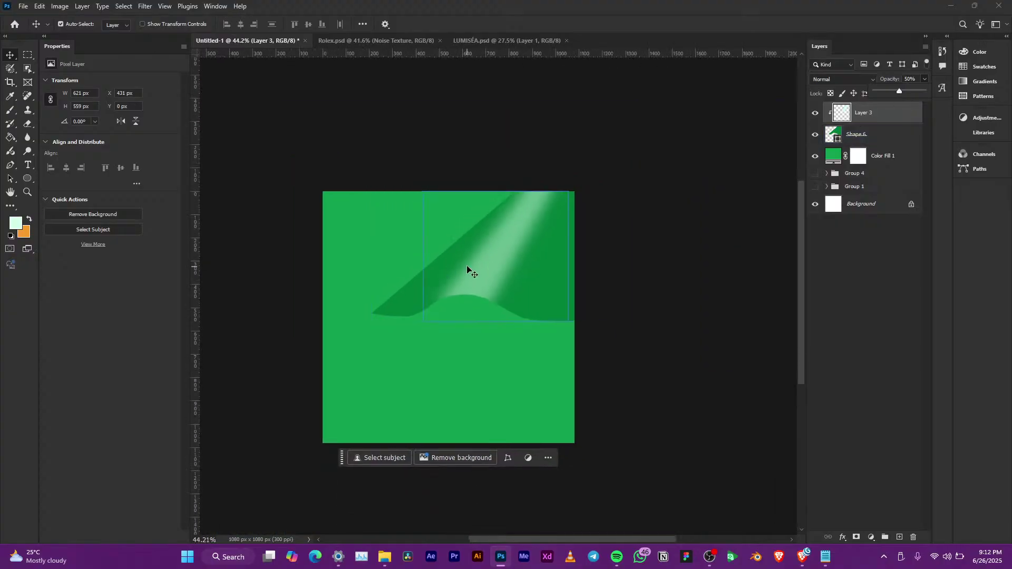
scroll(479, 269, up, 3)
scroll(479, 270, up, 1)
click(619, 205)
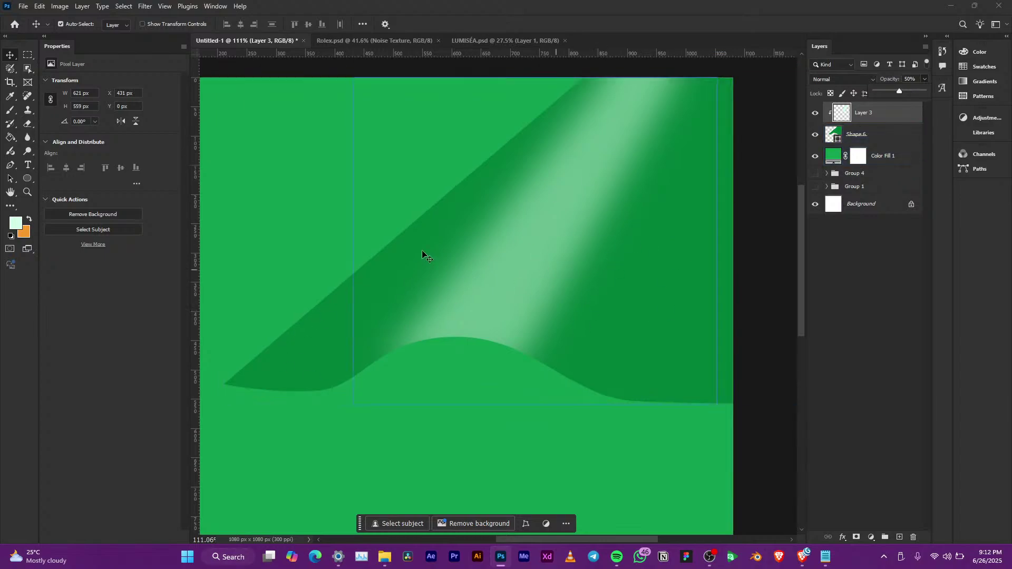
click(427, 269)
scroll(614, 240, down, 1)
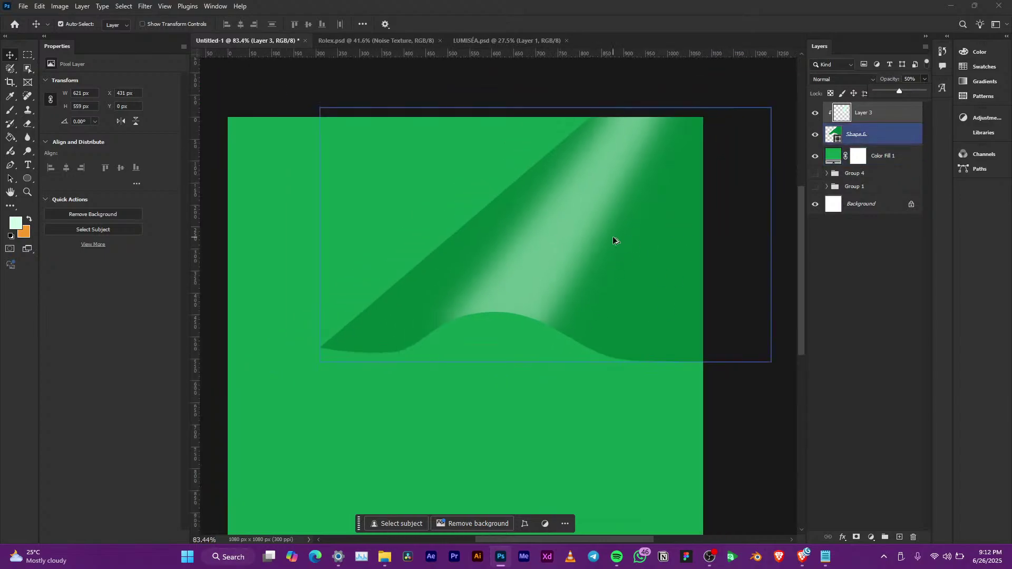
scroll(613, 237, down, 2)
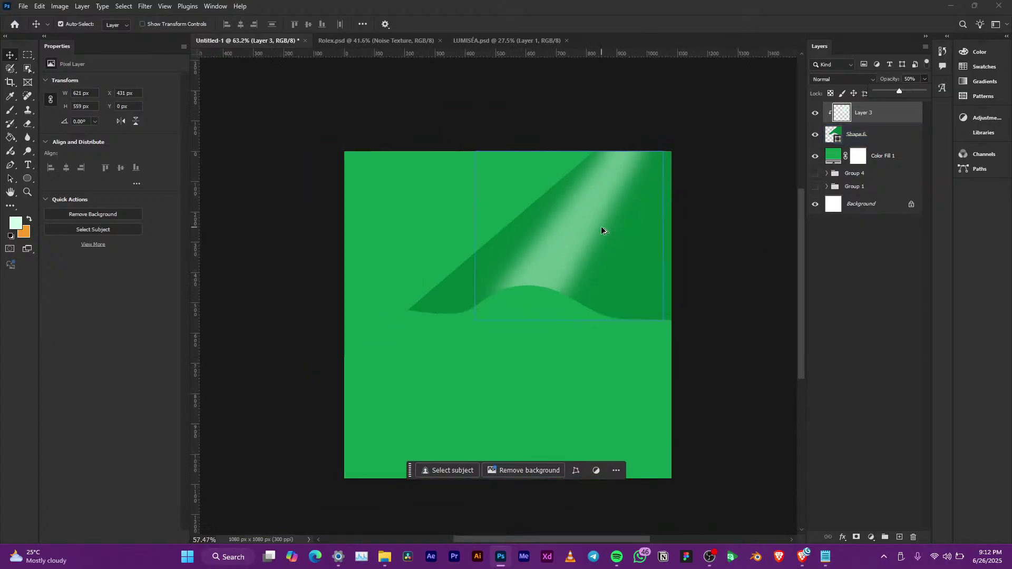
scroll(580, 227, up, 1)
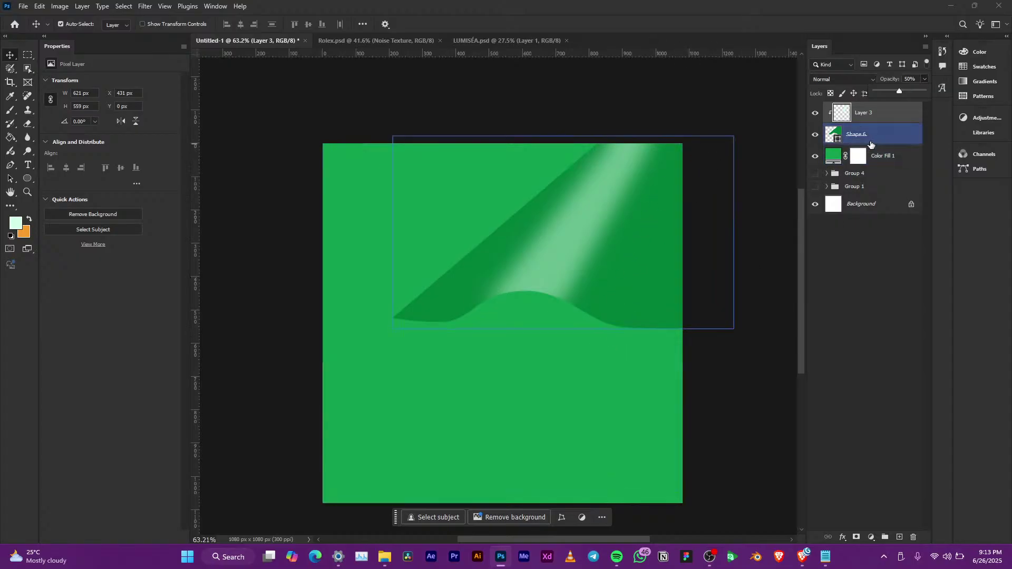
Step: Add a new clipped layer between Shape 6 and Layer 3 and keep it as the active layer
click(873, 143)
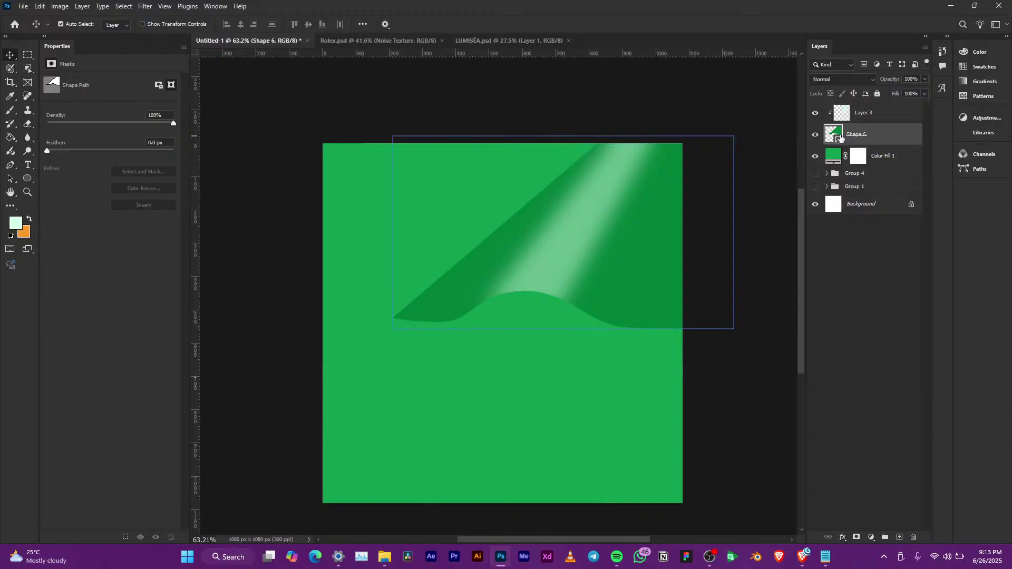
click(900, 537)
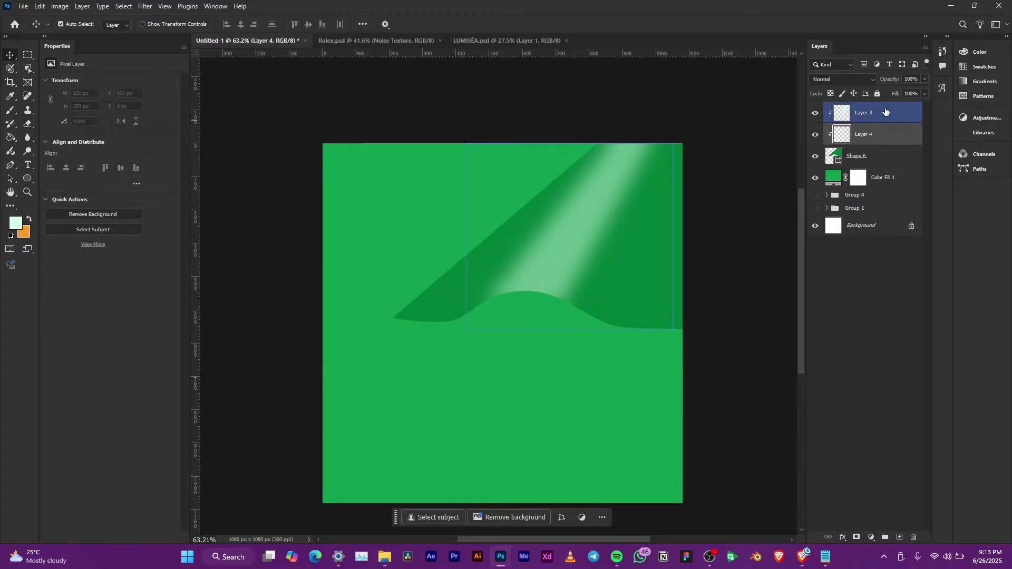
click(890, 110)
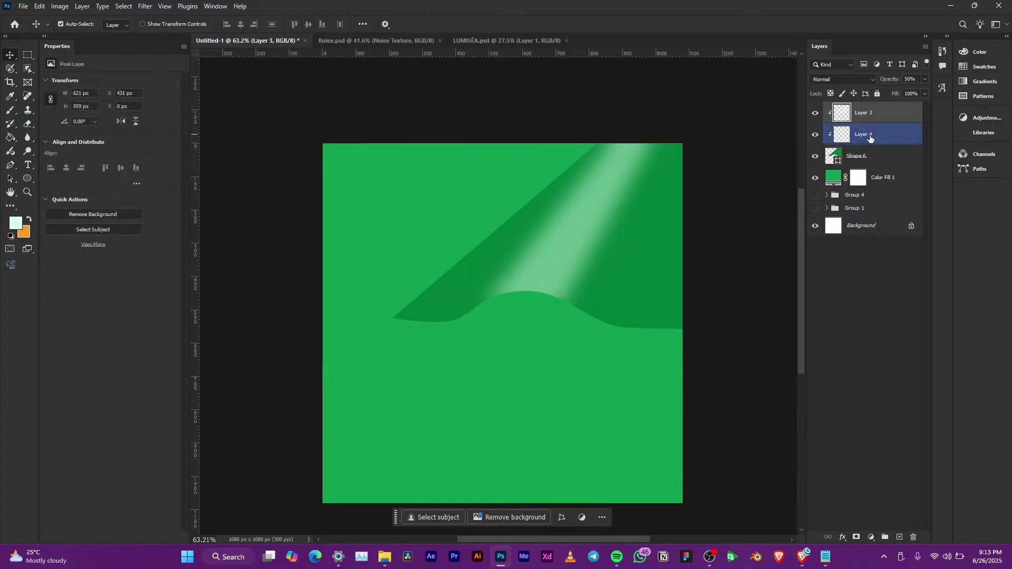
click(885, 135)
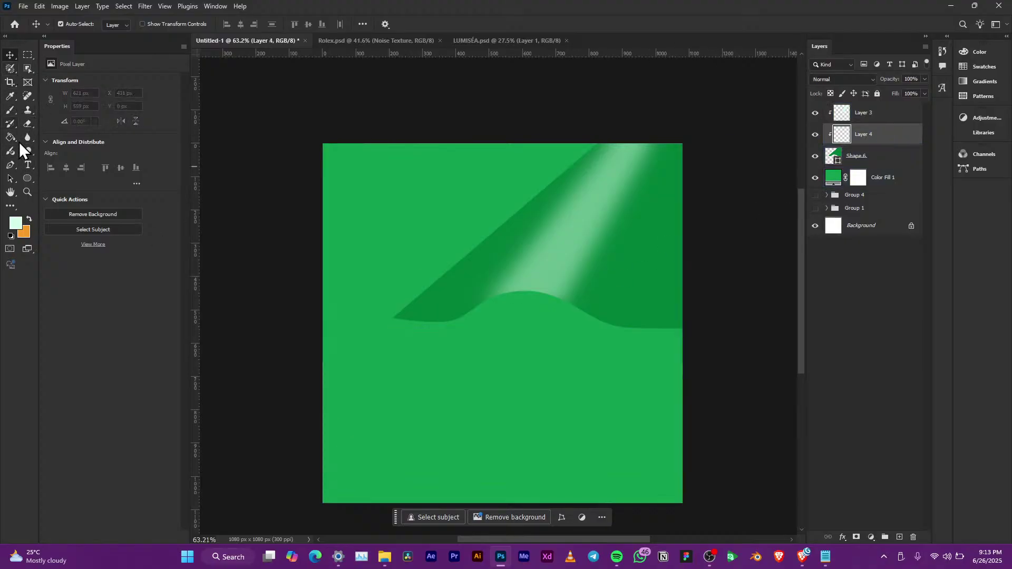
Step: Outline a slanted four-sided selection about 340 by 652 px beside the highlight's outer edge with the Polygonal Lasso tool
click(12, 67)
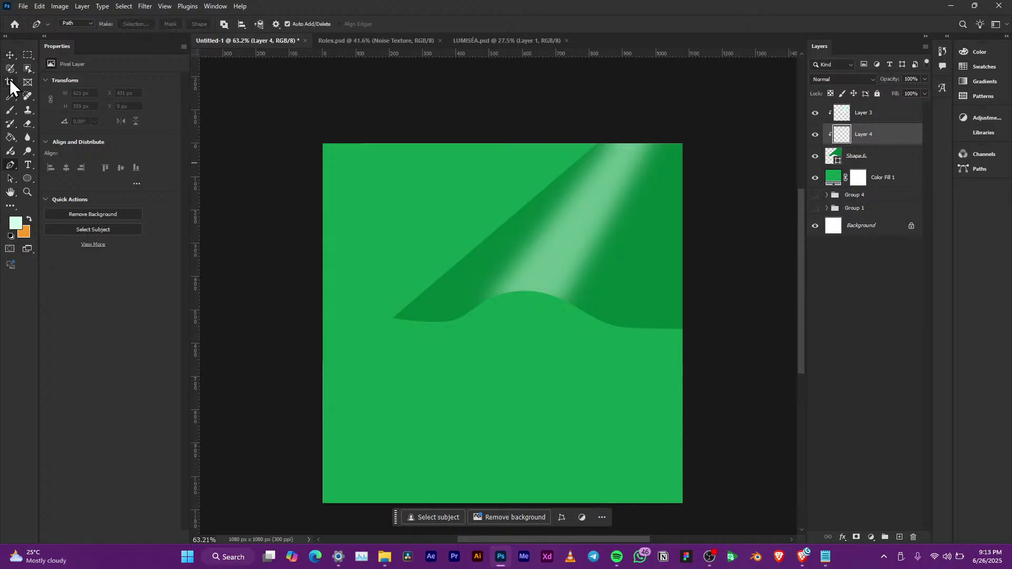
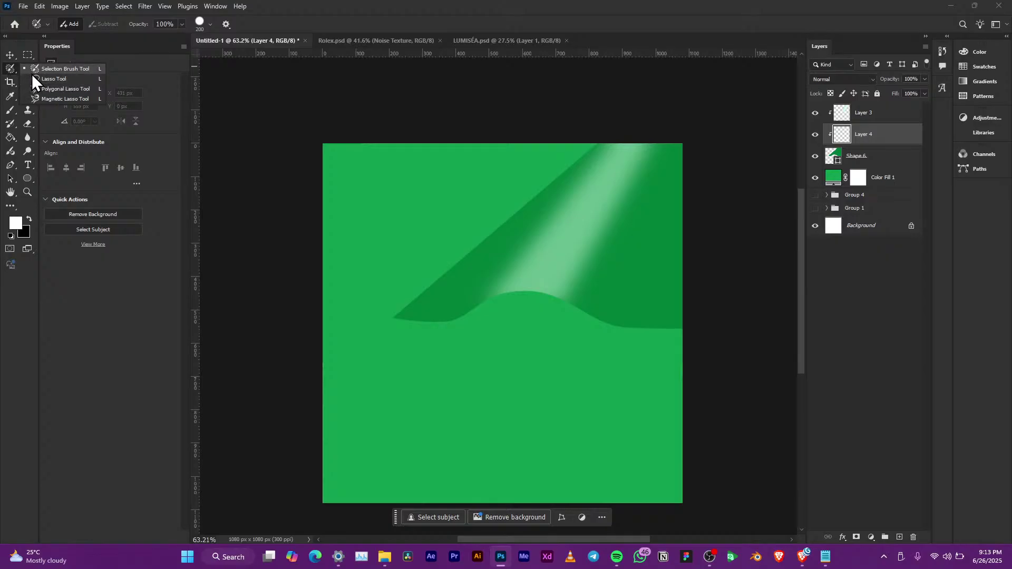
click(56, 89)
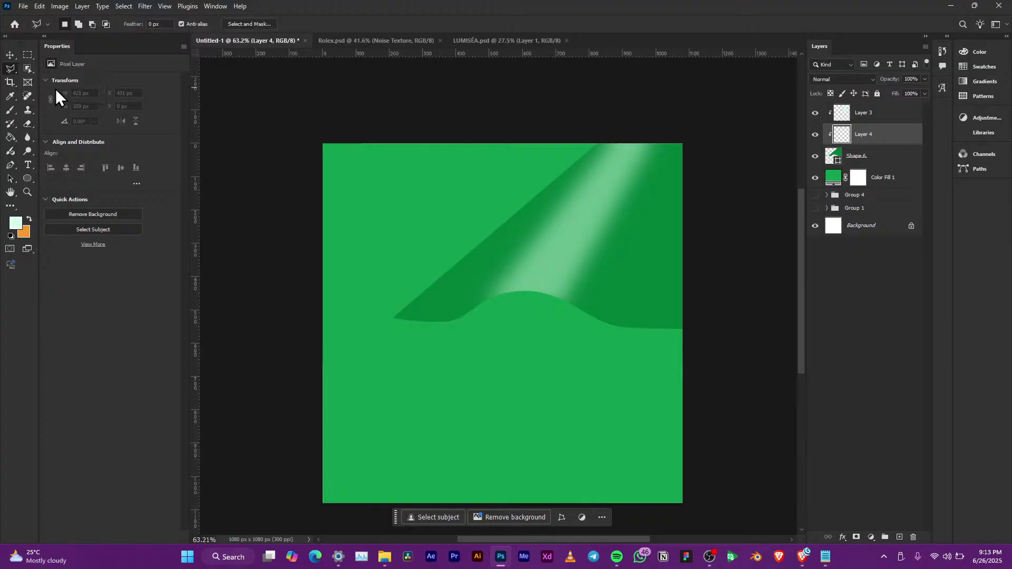
click(584, 317)
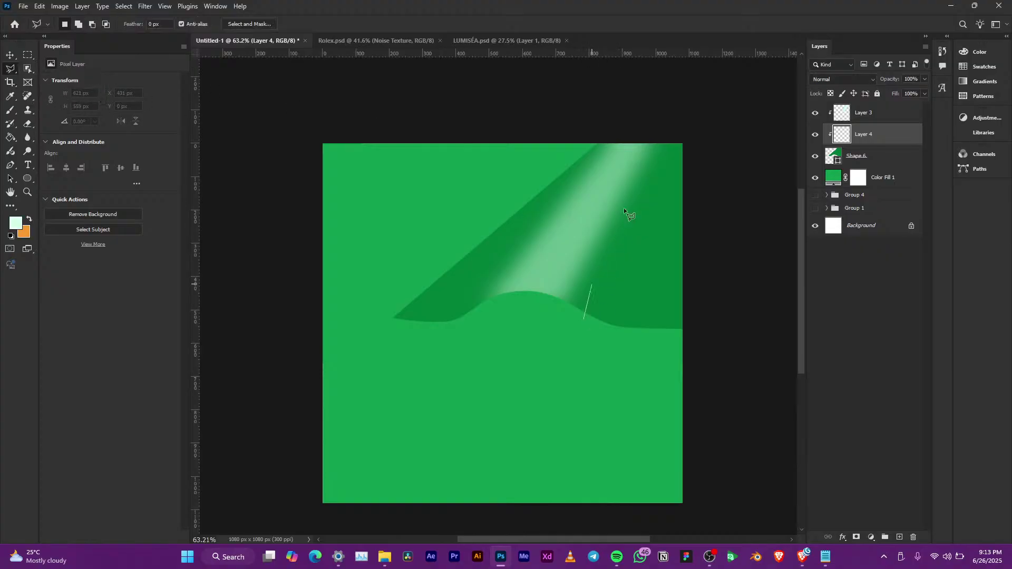
click(678, 128)
click(697, 137)
click(626, 345)
click(584, 319)
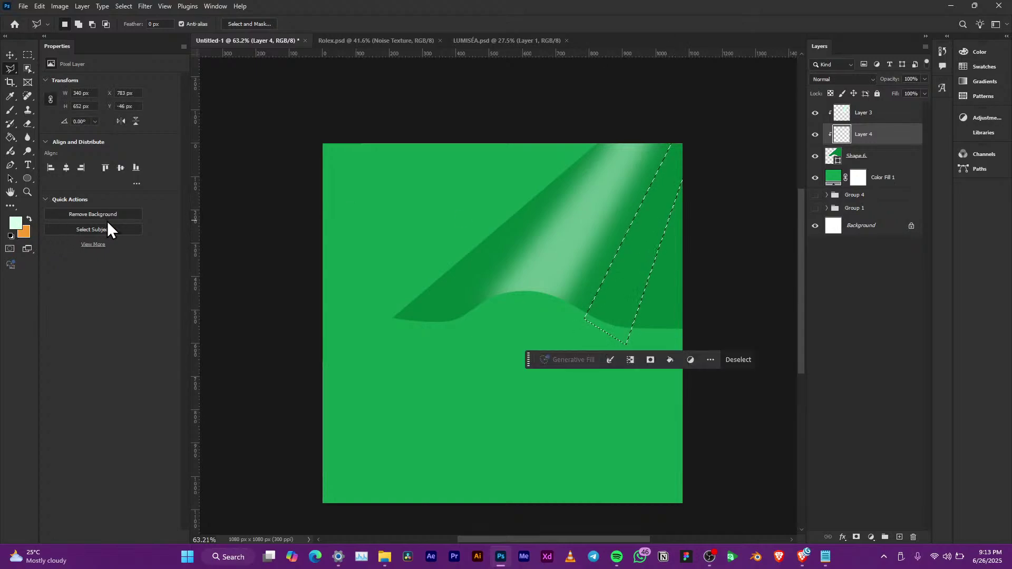
Step: Fill the slanted selection on Layer 4 with very dark green #003317 using the Paint Bucket, and deselect it
click(9, 140)
click(15, 222)
drag(865, 309, 869, 330)
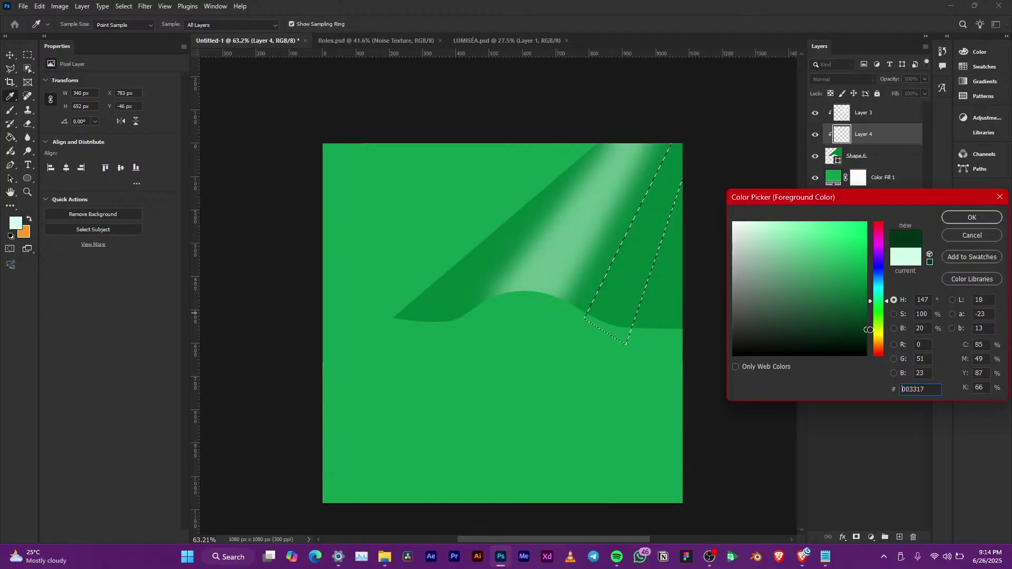
click(953, 217)
key(g)
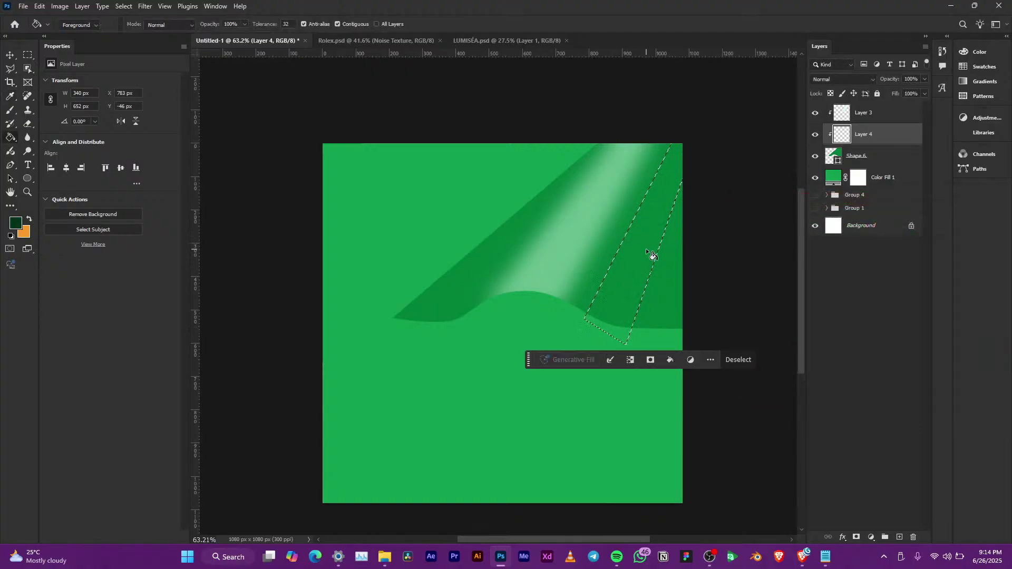
click(647, 251)
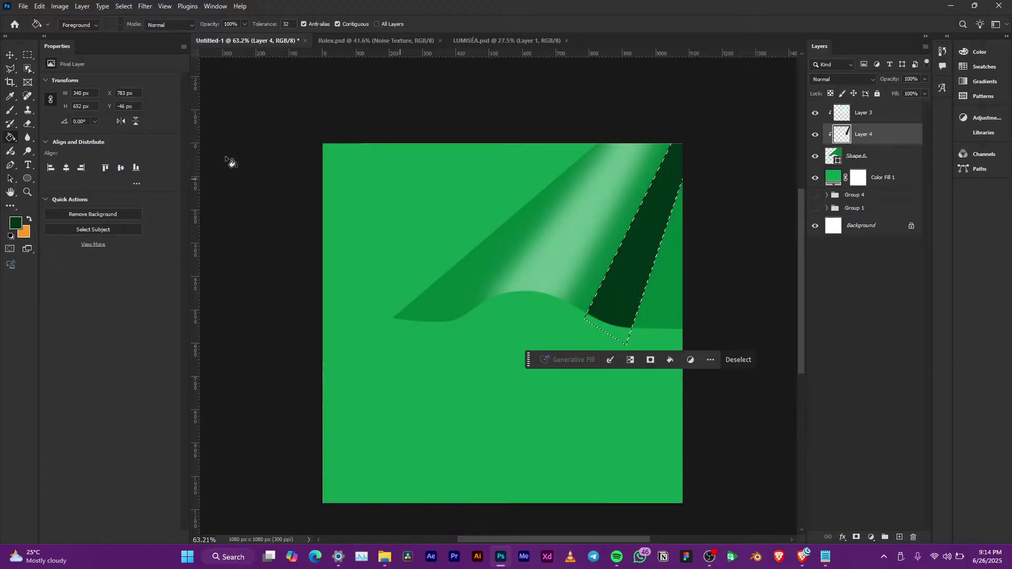
click(10, 52)
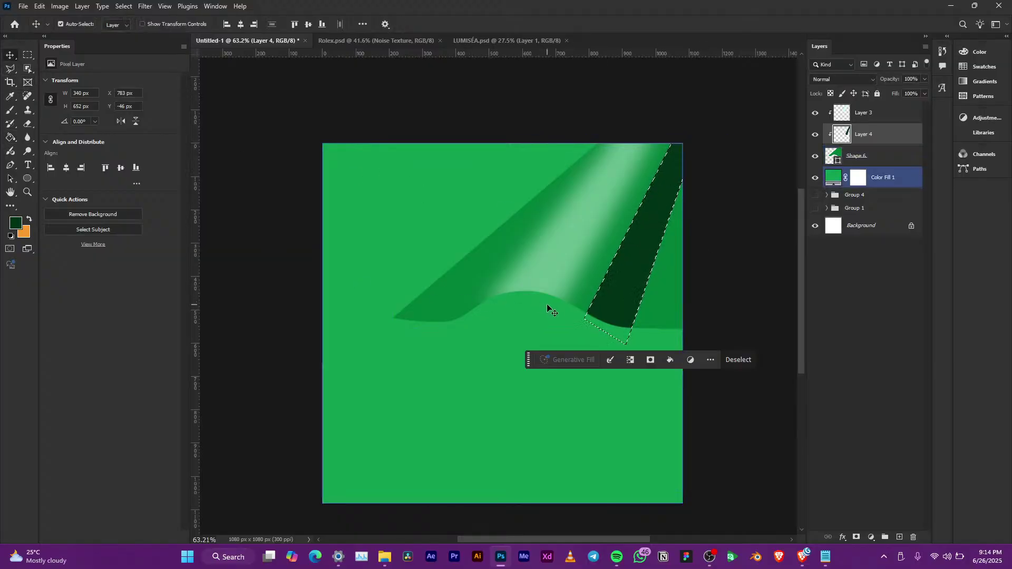
key(ctrl+d)
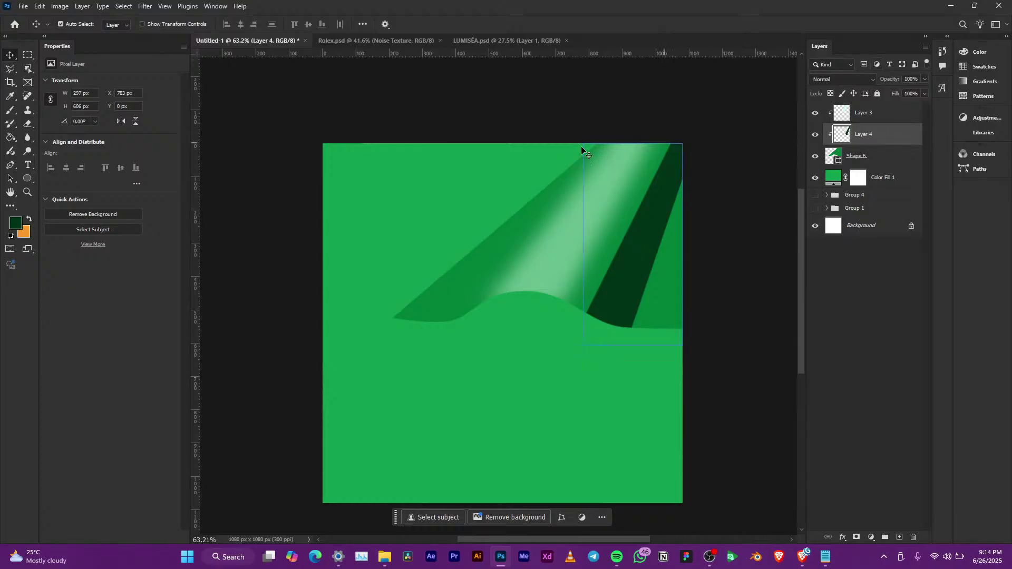
Step: Apply a Gaussian Blur with a radius of 26.3 pixels to the dark green stripe on Layer 4
click(145, 6)
mouse_move(194, 157)
click(312, 204)
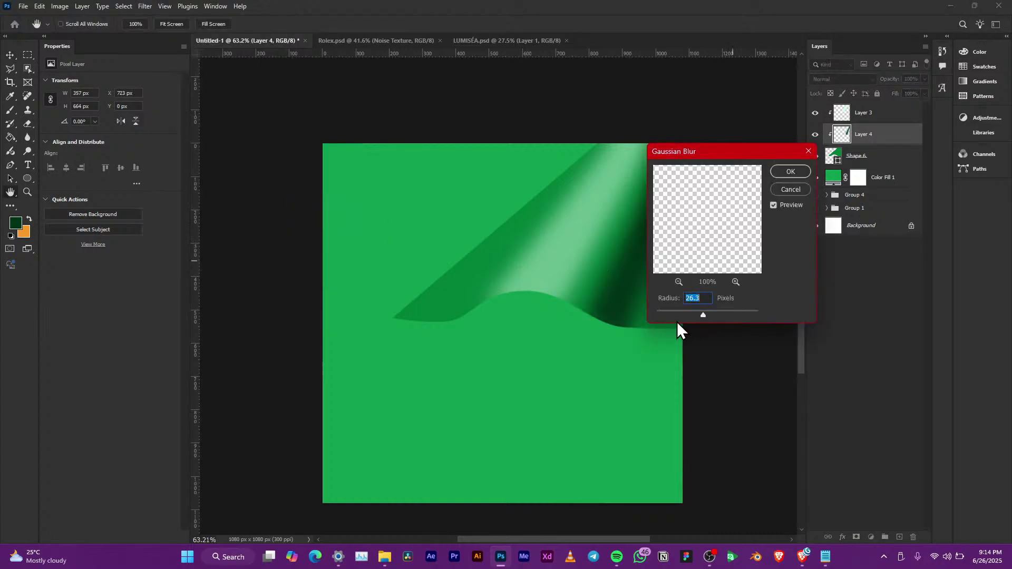
click(786, 170)
key(v)
scroll(665, 170, down, 2)
scroll(686, 191, up, 2)
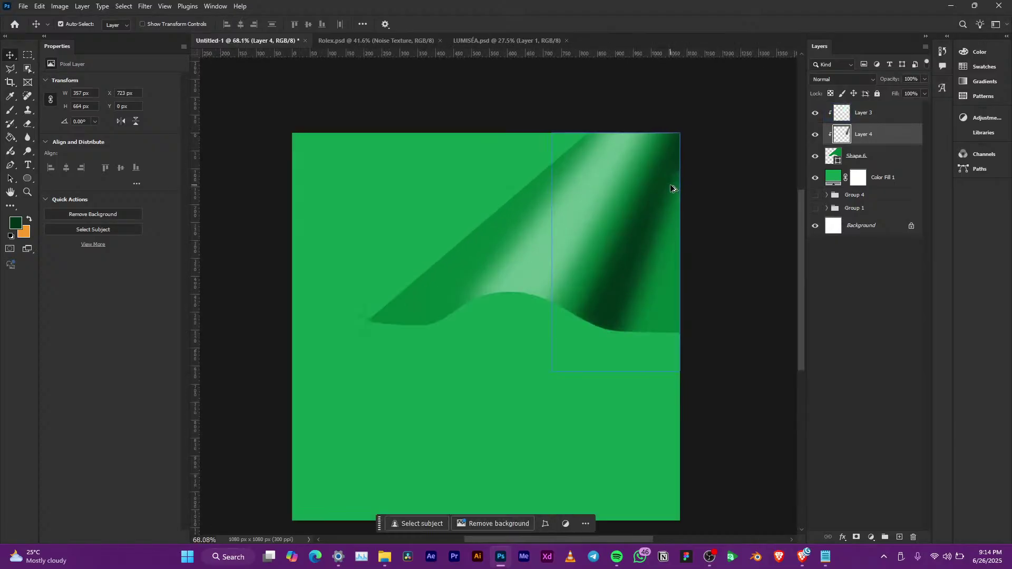
Step: Reduce the opacity of Layer 4, the dark green shadow stripe, to 50%
scroll(686, 191, up, 1)
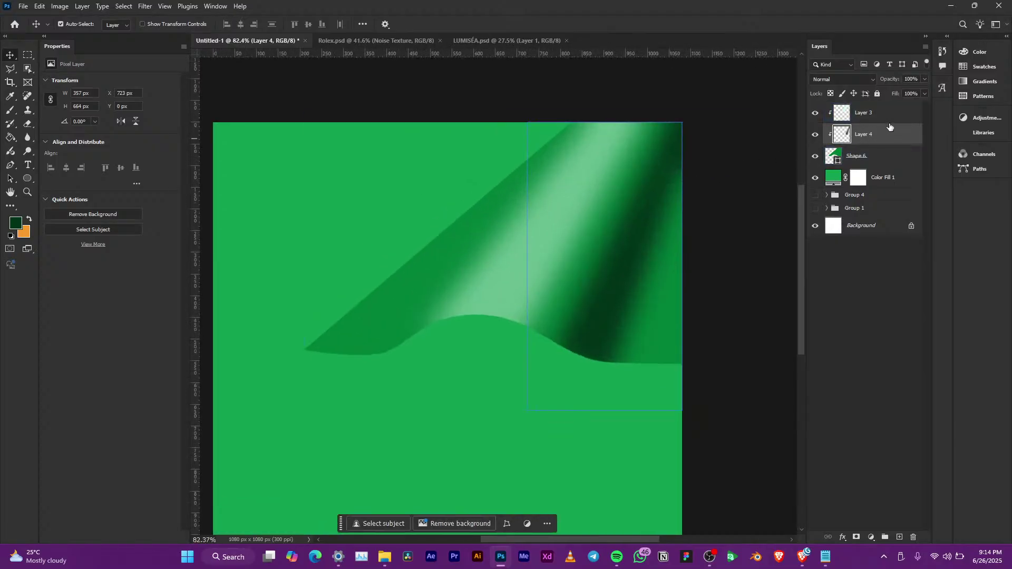
click(925, 93)
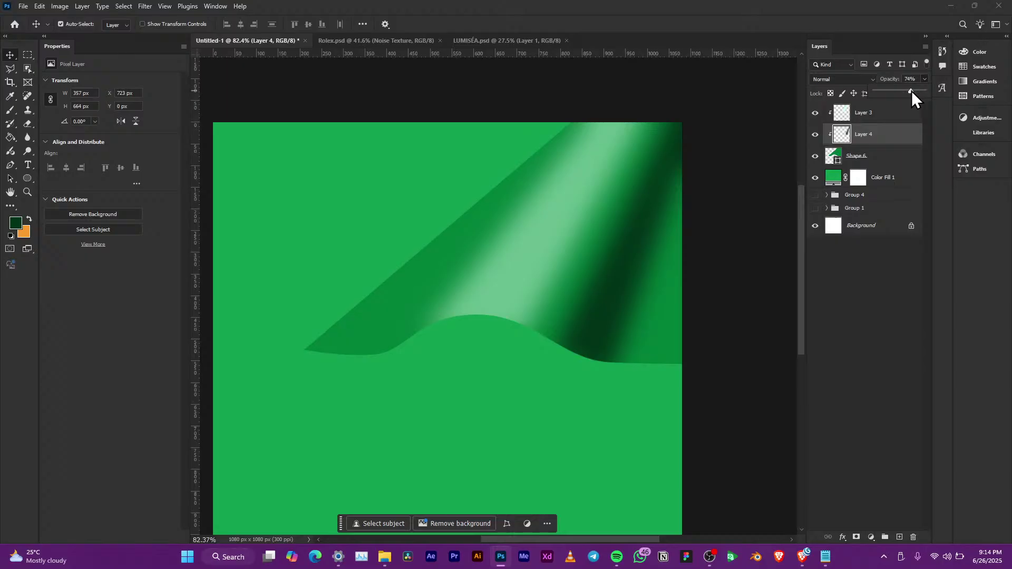
drag(902, 90, 901, 90)
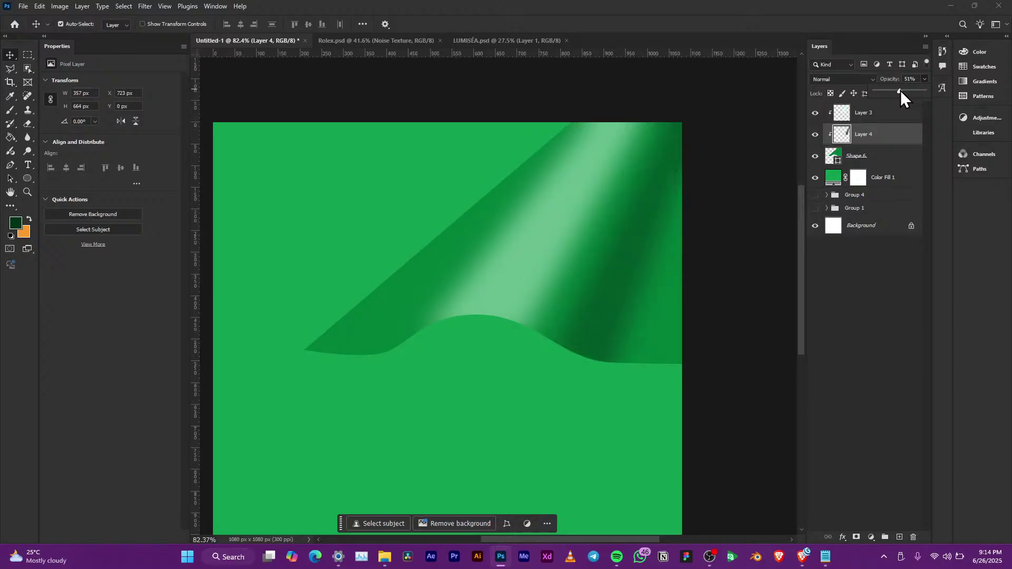
drag(899, 90, 900, 90)
Step: Compare the folded shape with Layer 3 and Layer 4 hidden and shown
scroll(634, 228, down, 2)
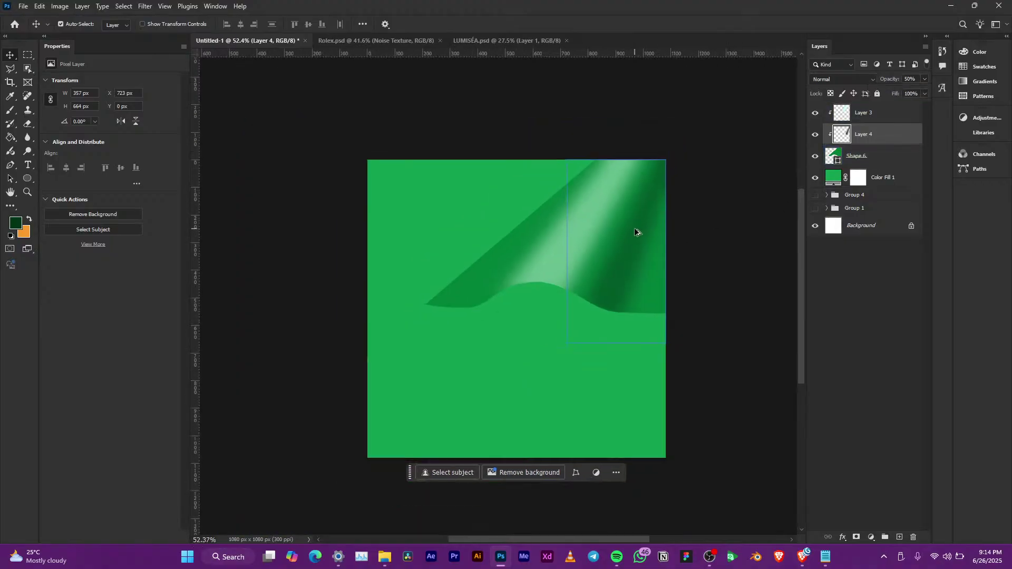
scroll(634, 227, down, 2)
scroll(642, 245, up, 3)
click(815, 113)
click(816, 135)
click(496, 298)
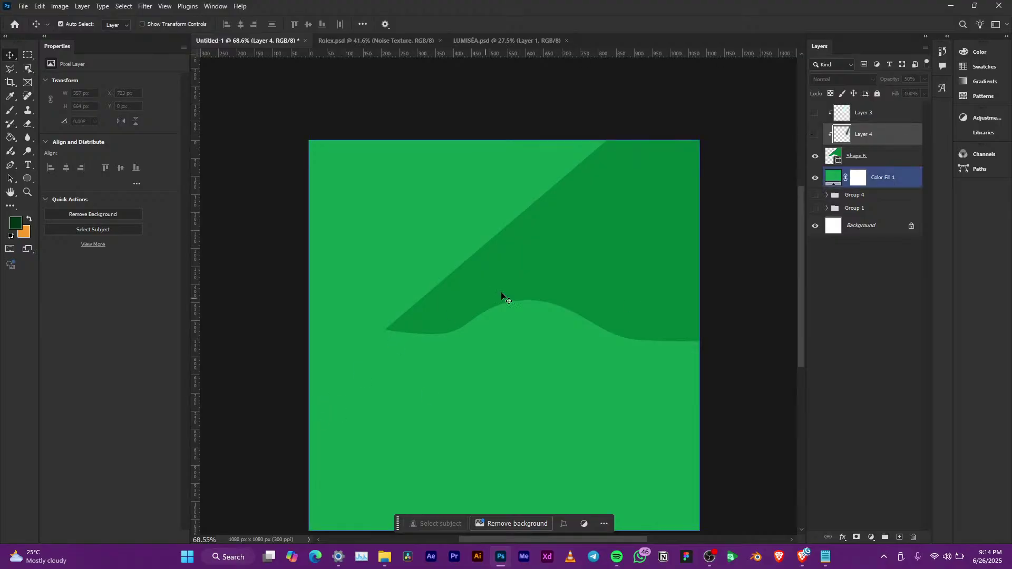
drag(813, 137, 812, 122)
click(604, 258)
scroll(605, 258, up, 2)
drag(605, 258, 544, 281)
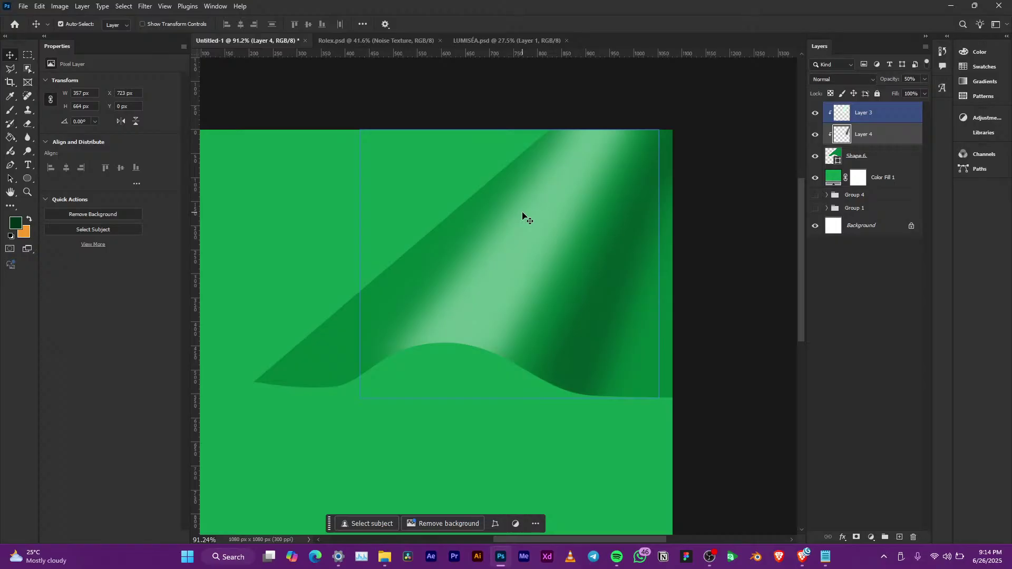
click(638, 224)
click(539, 365)
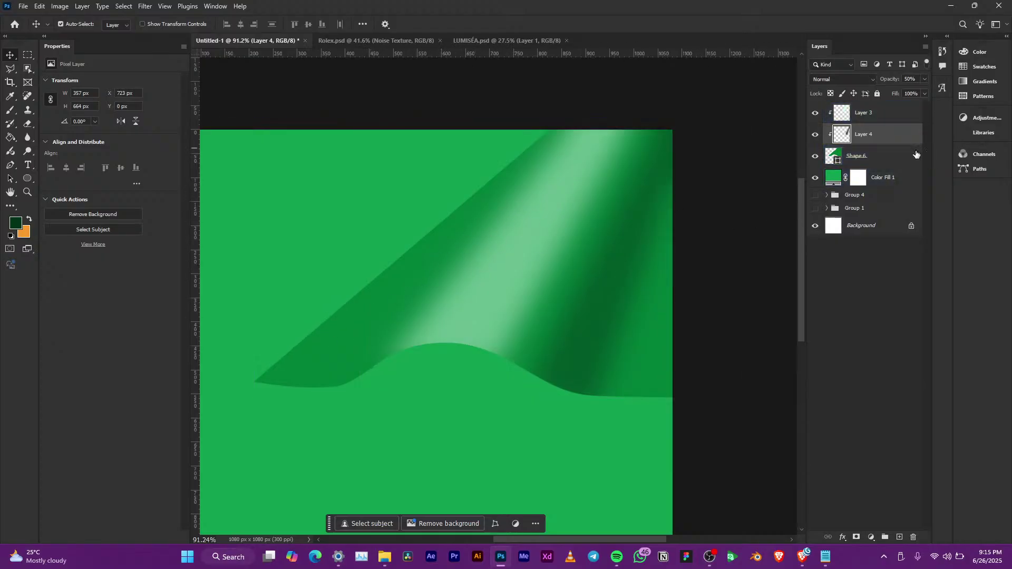
Step: Add a clipped layer directly above Shape 6 and outline a narrow slanted selection about 460 by 589 px along the highlight's left edge
click(880, 157)
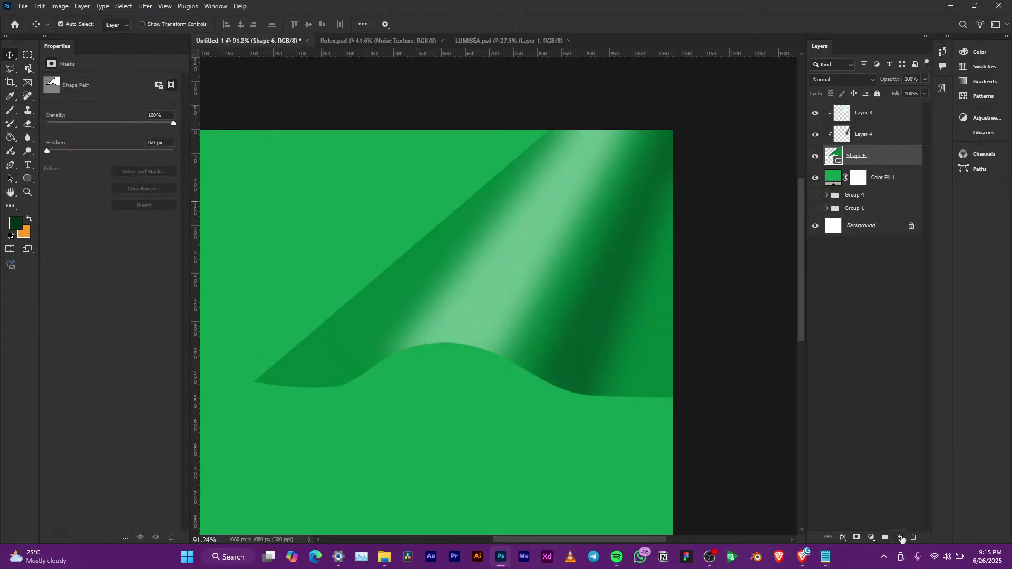
click(901, 538)
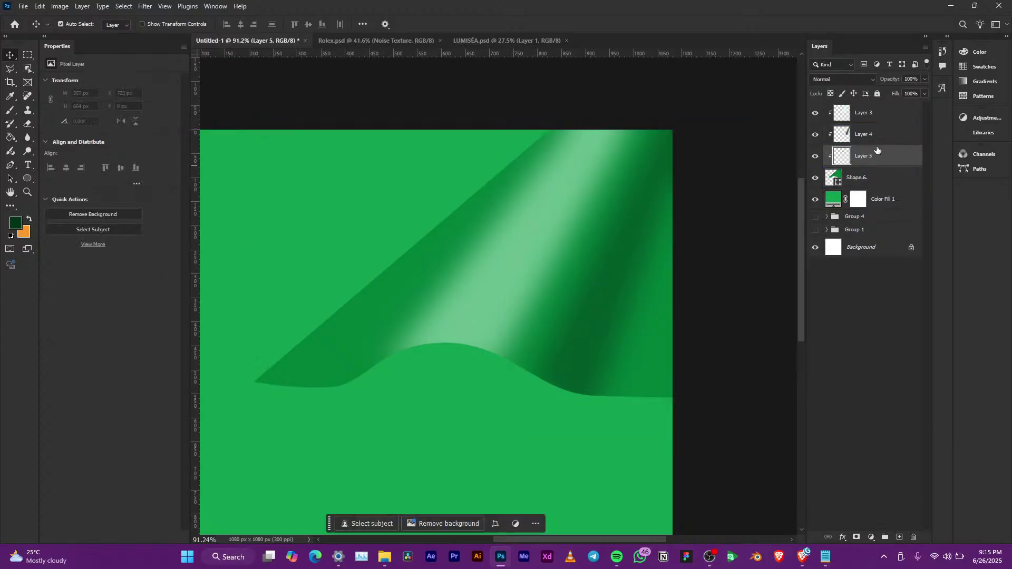
click(9, 68)
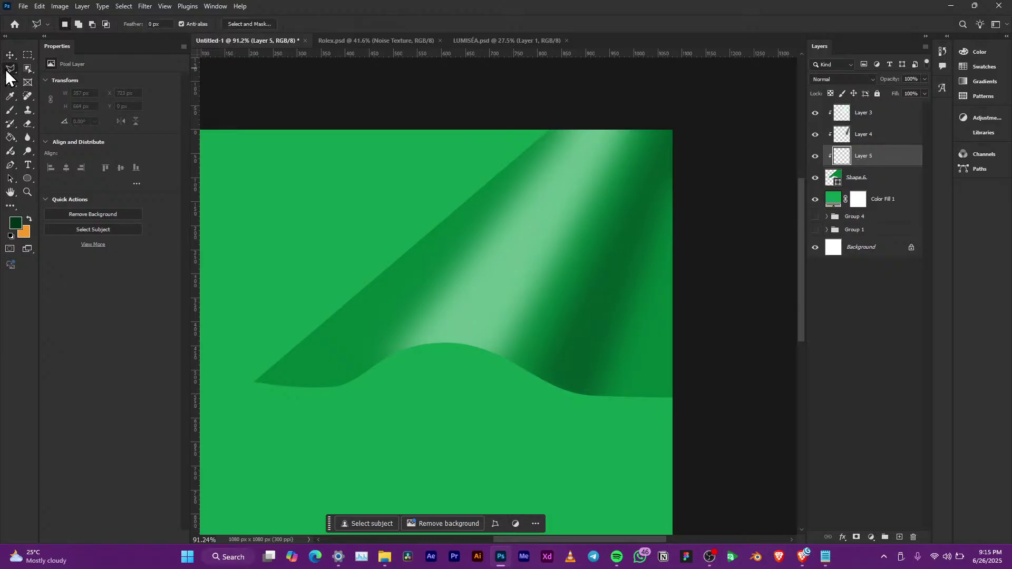
click(351, 375)
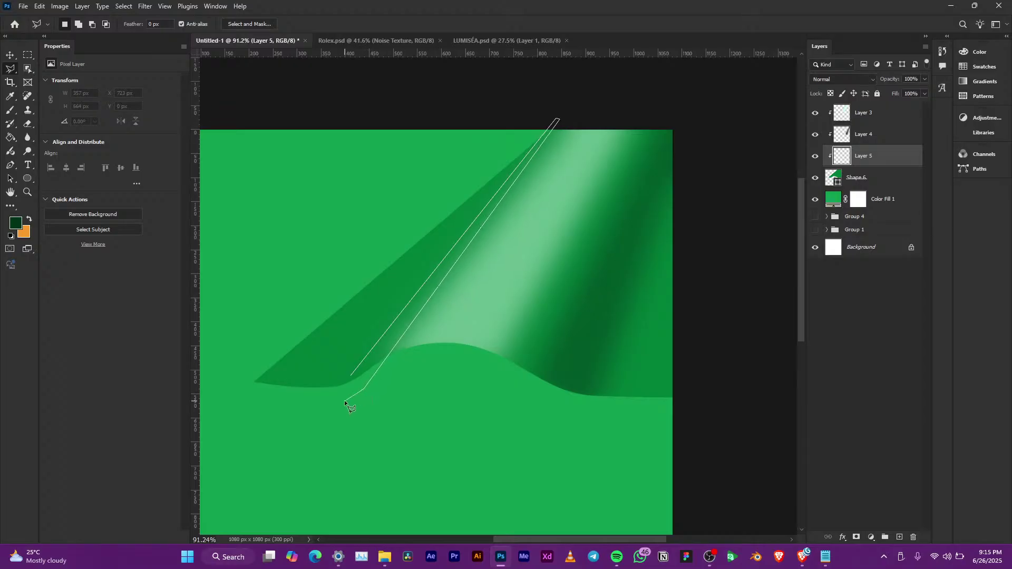
double_click(351, 374)
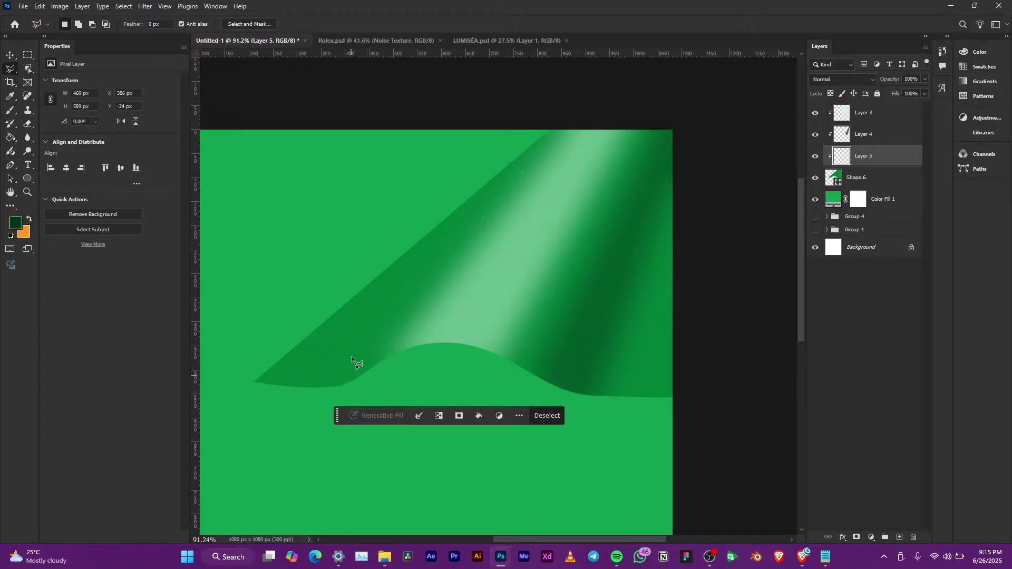
Step: Fill the narrow slanted selection on Layer 5 with the dark green foreground colour using the Paint Bucket, and deselect it
click(8, 138)
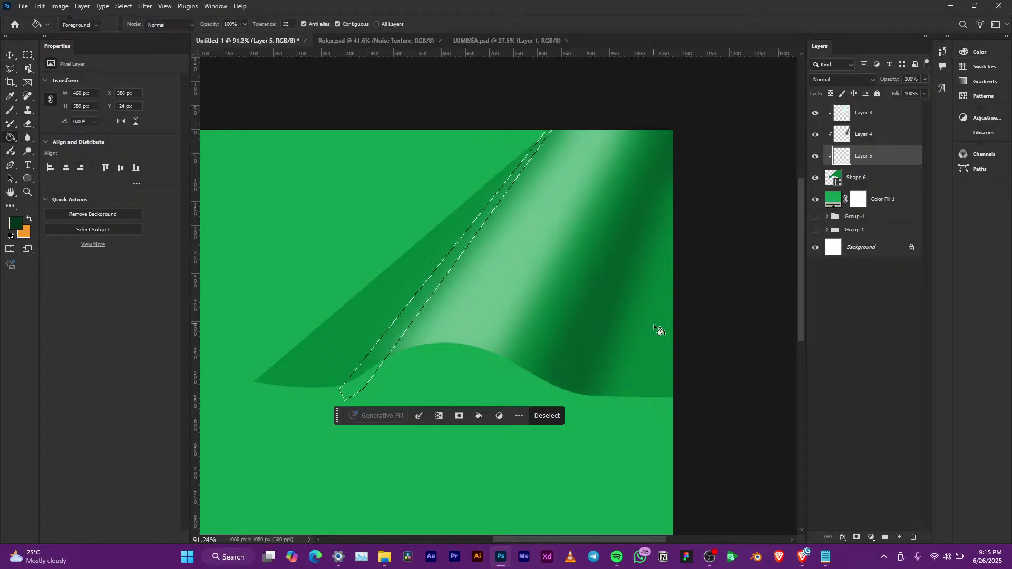
click(396, 347)
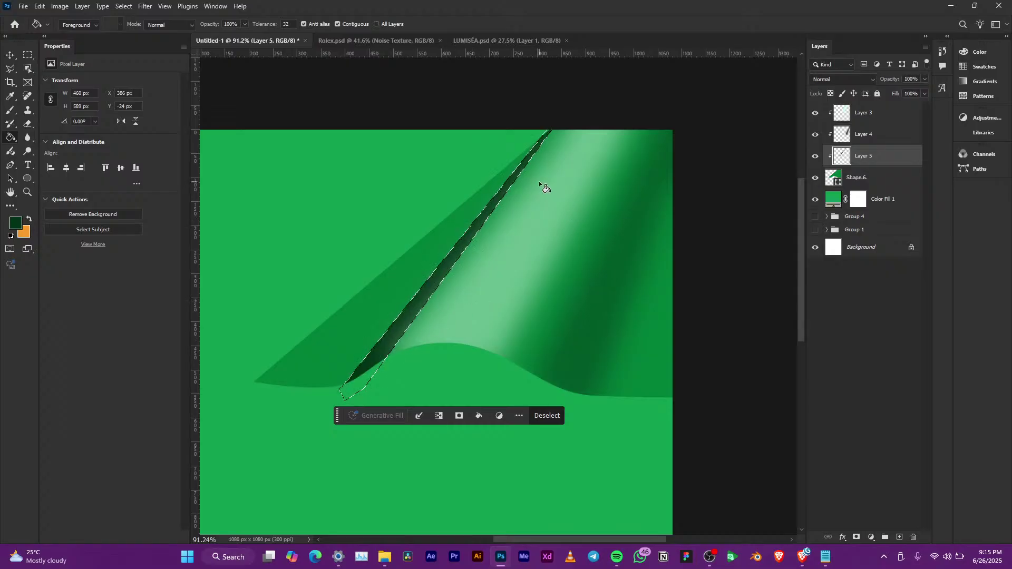
key(ctrl+d)
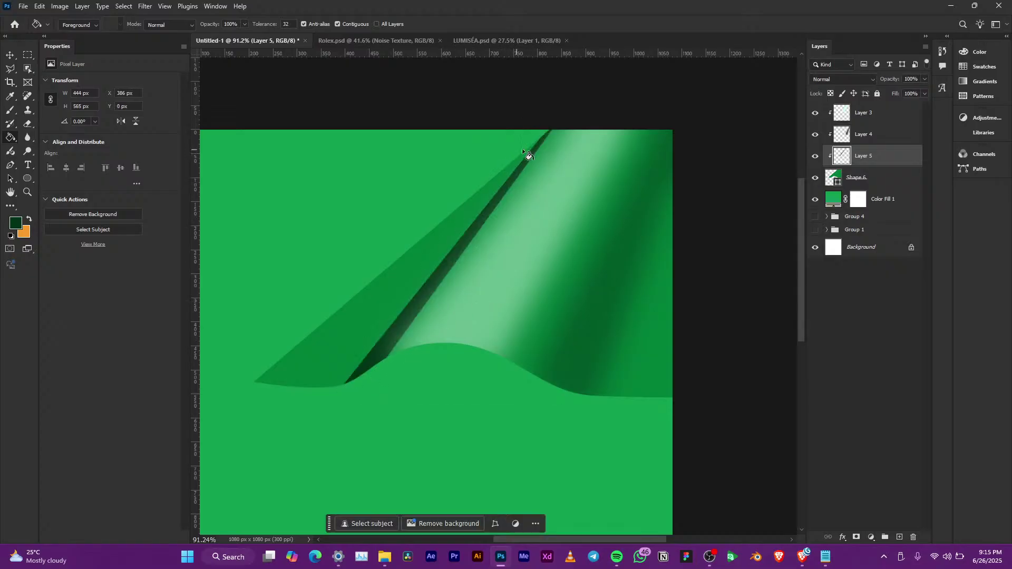
Step: Apply a Gaussian Blur with a radius of 26.3 pixels to the stripe on Layer 5 and set the layer's opacity to 50%
click(146, 7)
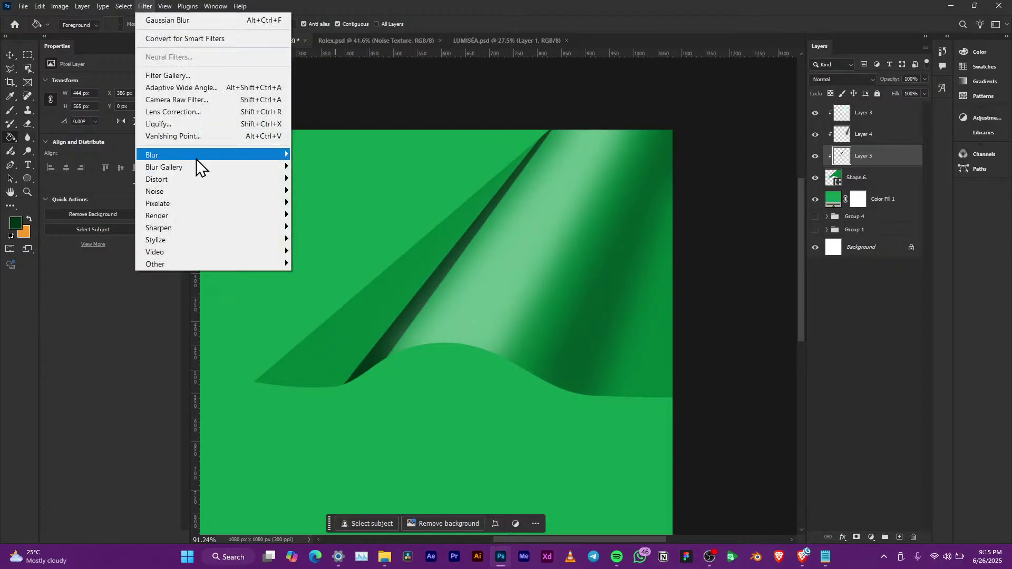
mouse_move(196, 159)
click(340, 205)
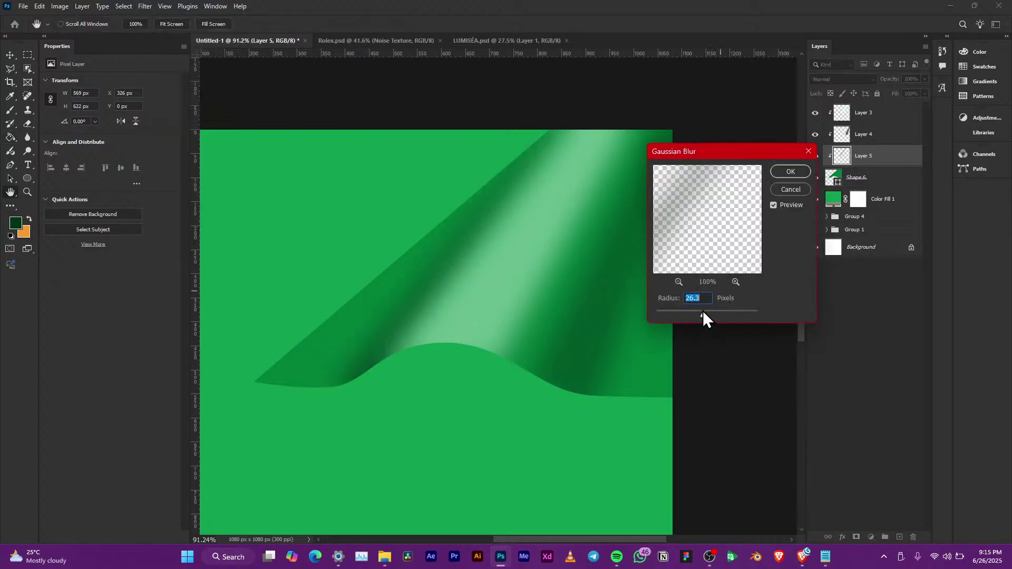
click(790, 169)
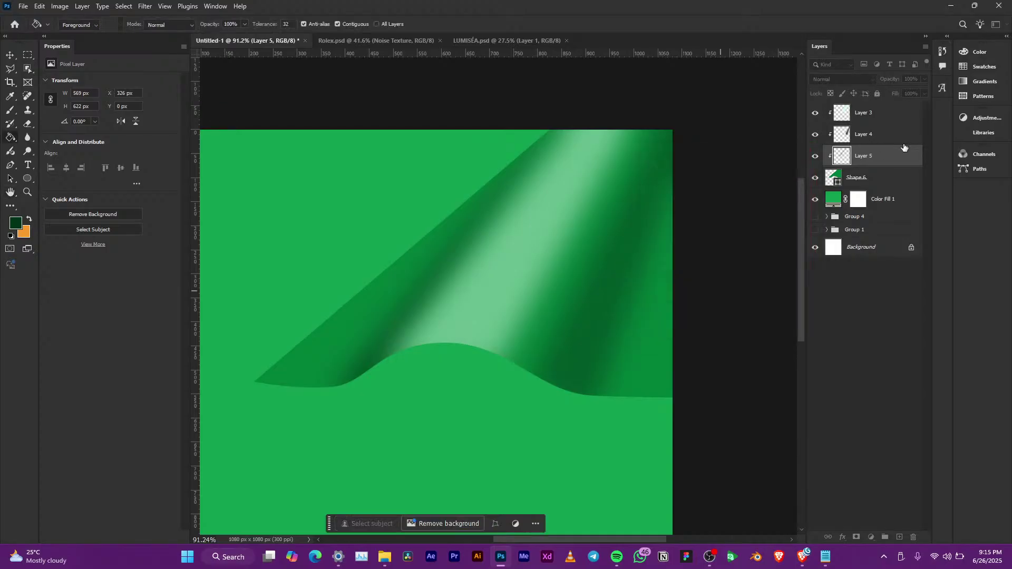
drag(925, 79, 904, 90)
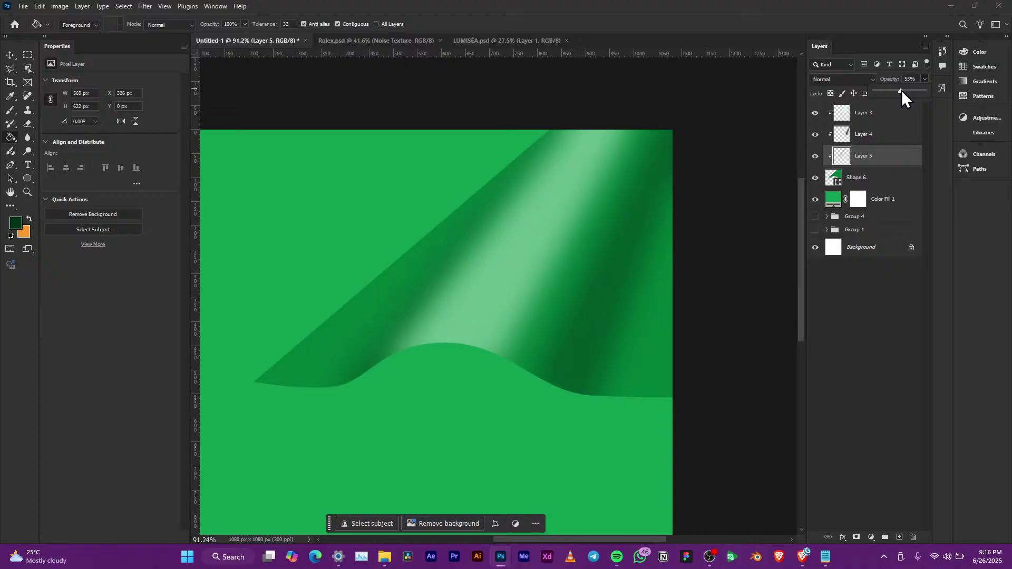
click(883, 168)
Step: Compare the folded shape with all three clipped layers, Layer 3, Layer 4 and Layer 5, hidden and shown
scroll(538, 251, down, 3)
key(v)
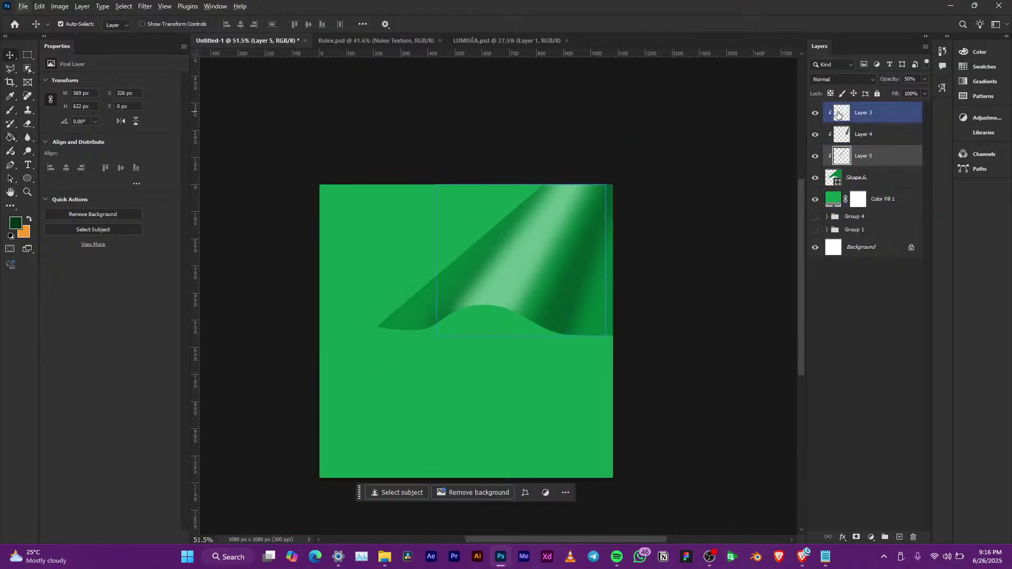
drag(817, 114, 816, 156)
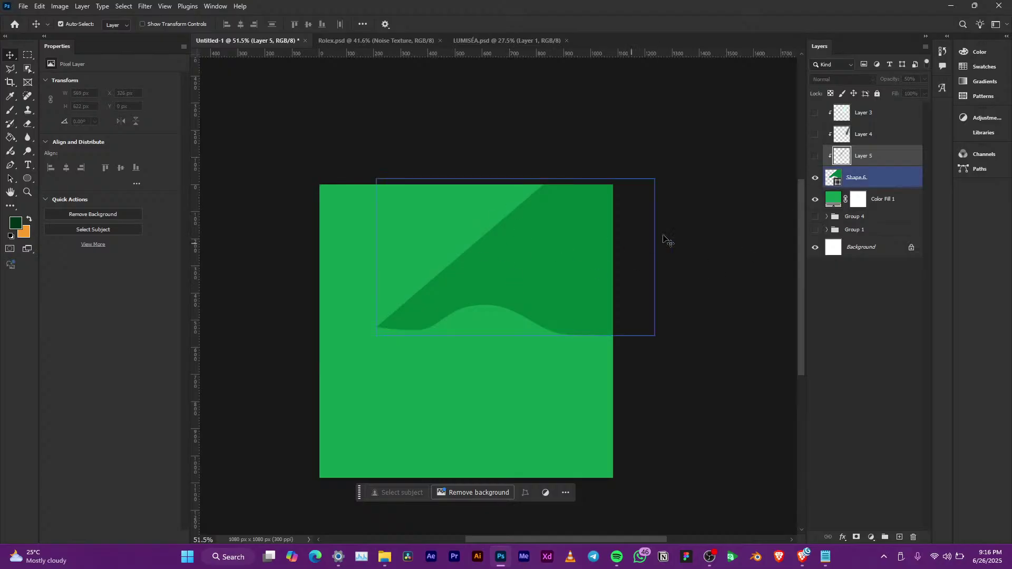
drag(815, 158, 814, 112)
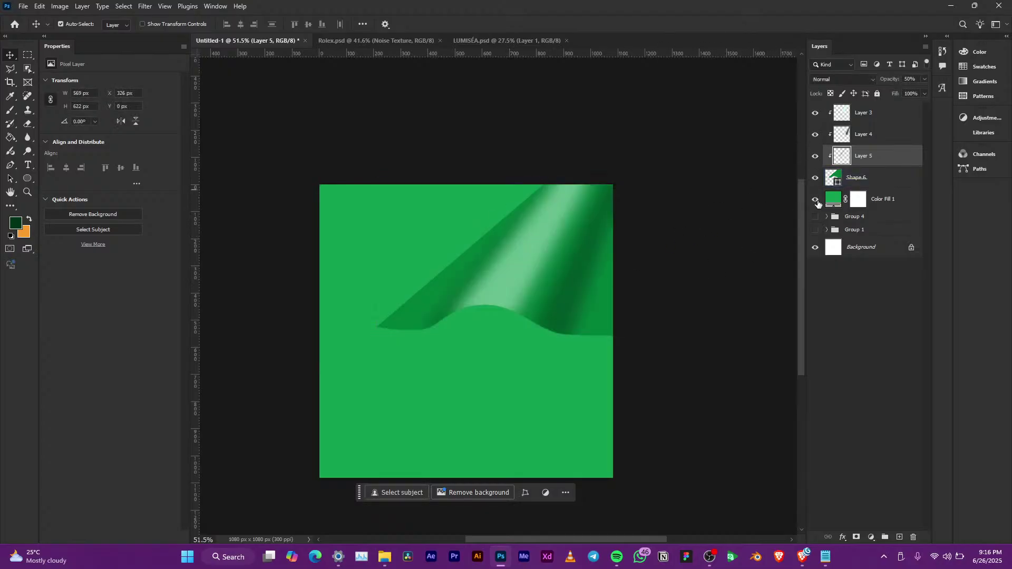
scroll(492, 283, up, 2)
scroll(514, 272, up, 2)
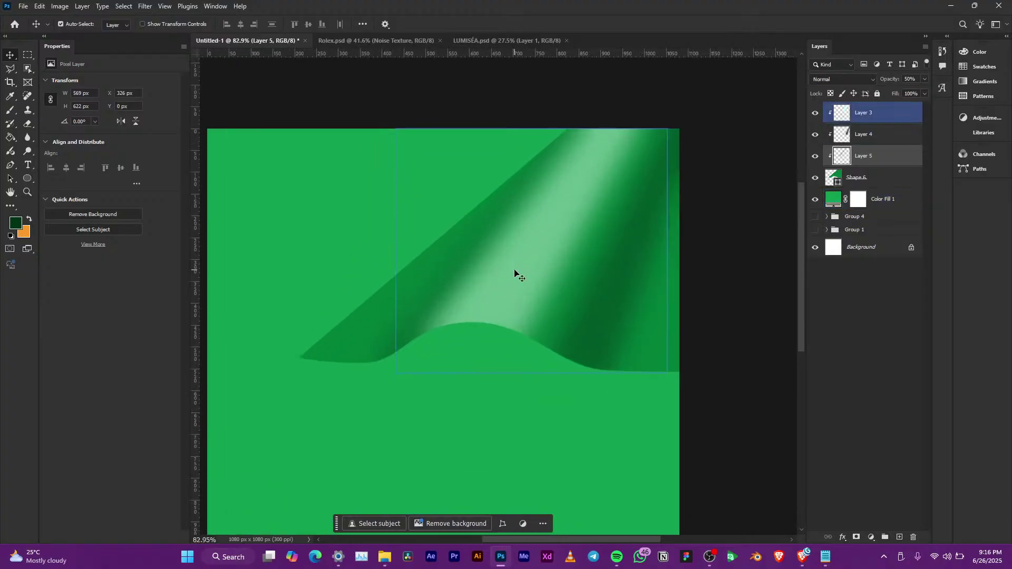
click(875, 117)
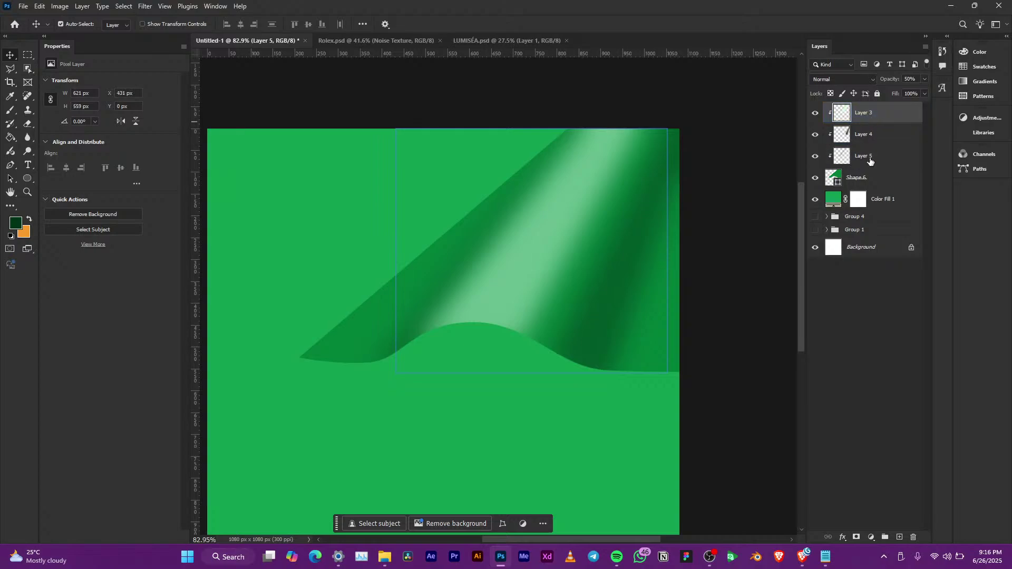
click(859, 178)
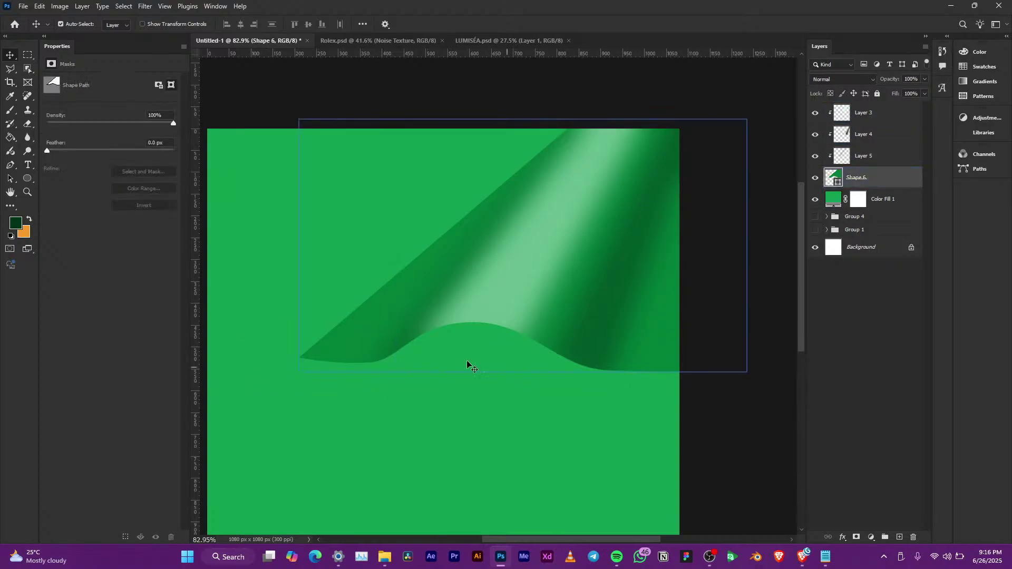
click(502, 354)
click(333, 131)
click(440, 277)
click(527, 221)
click(436, 357)
click(524, 263)
scroll(506, 318, up, 3)
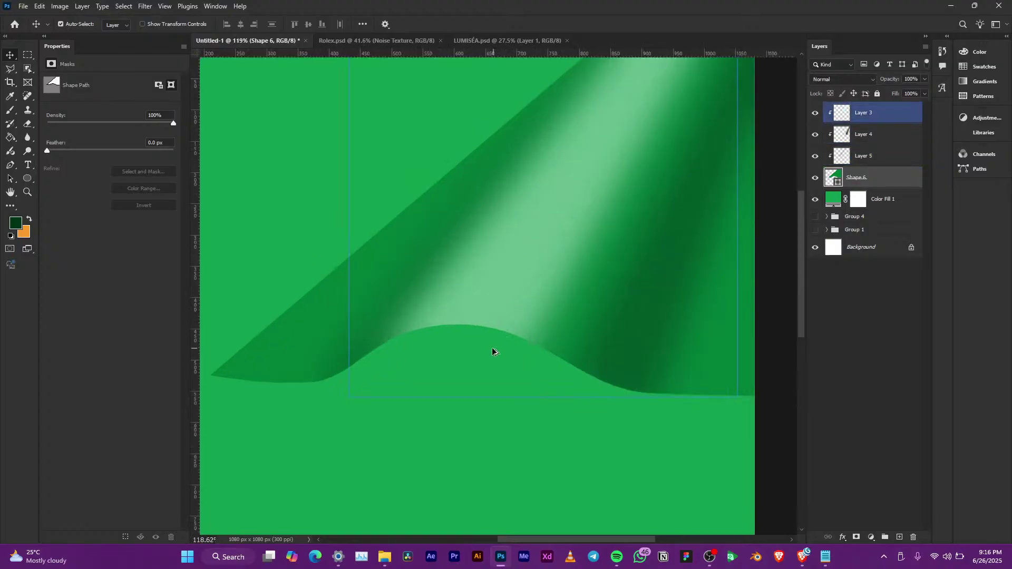
click(332, 378)
Step: Add a new layer between Color Fill 1 and Shape 6
click(854, 182)
click(900, 199)
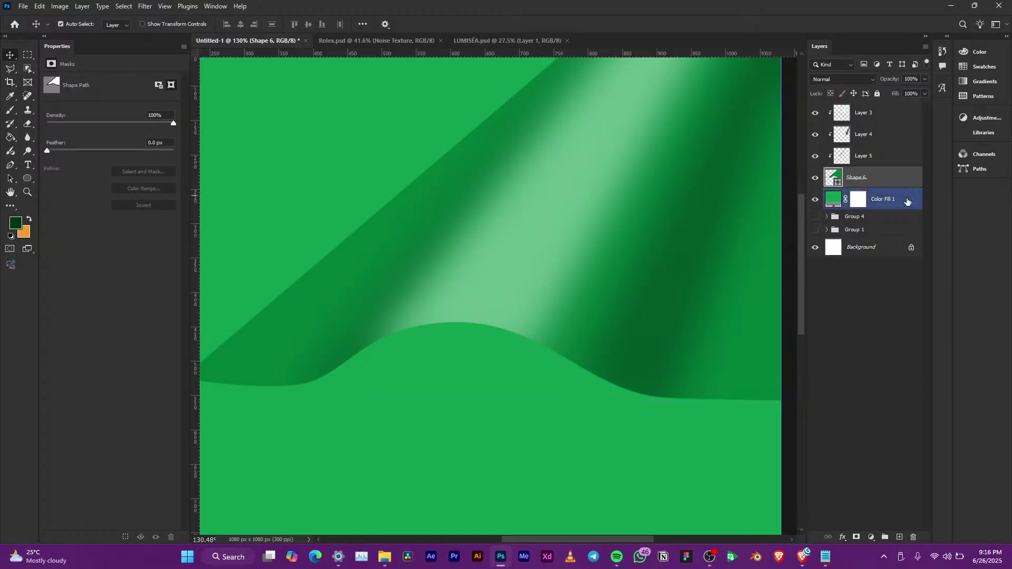
click(901, 537)
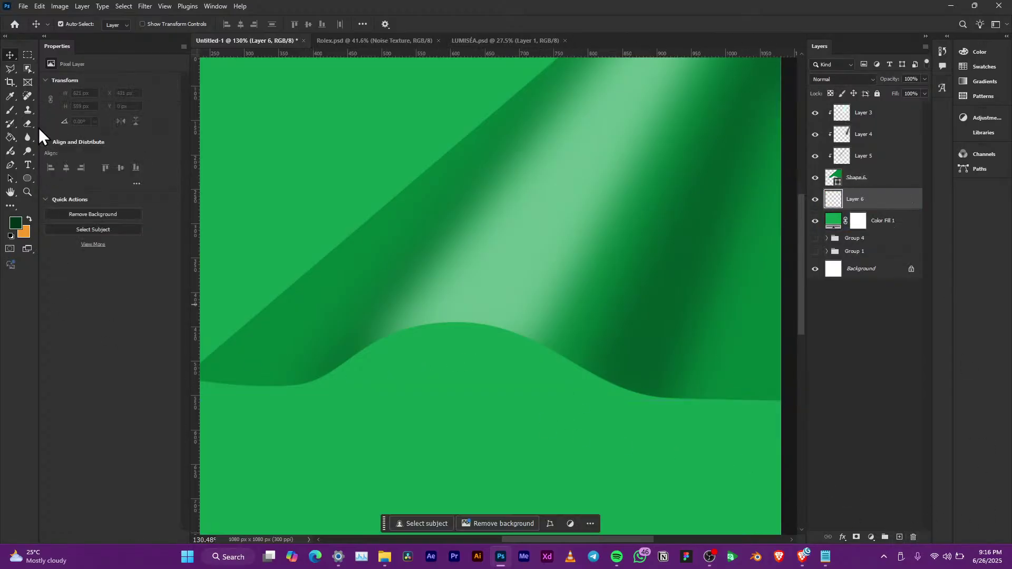
Step: Outline a four-sided selection about 717 by 199 px across the fold's wavy lower edge with the Polygonal Lasso tool
click(9, 69)
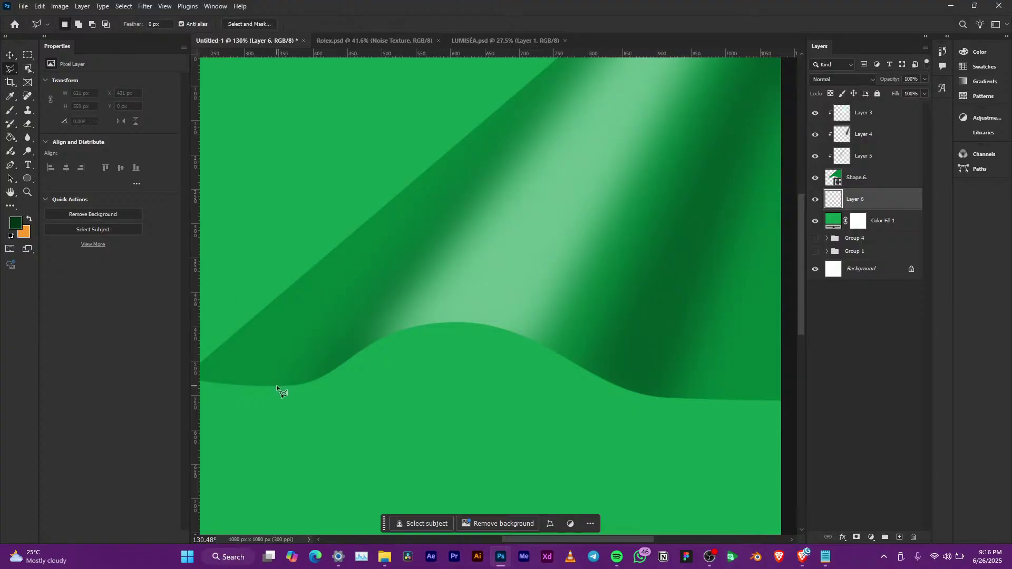
click(263, 386)
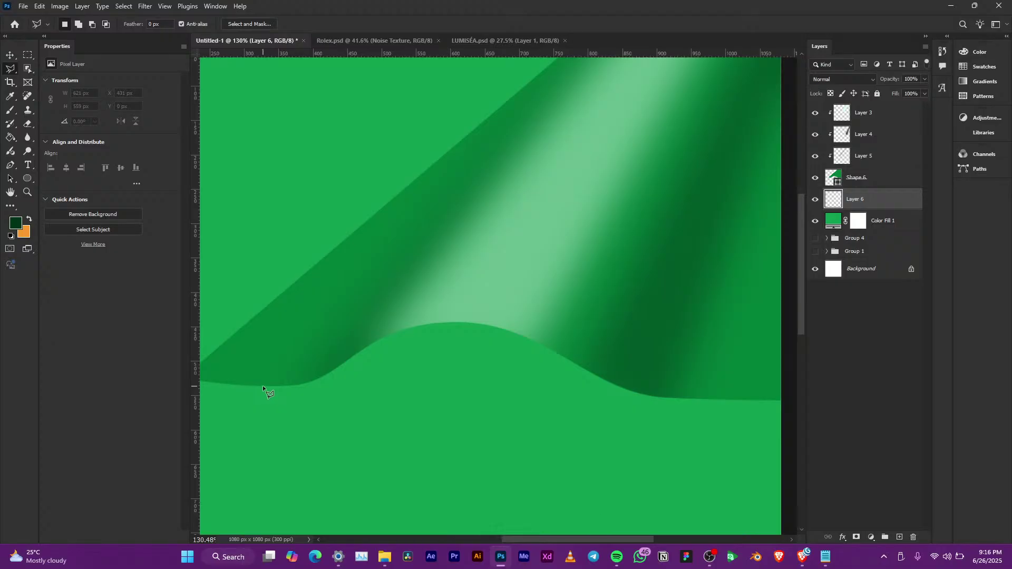
click(705, 399)
click(755, 305)
click(401, 263)
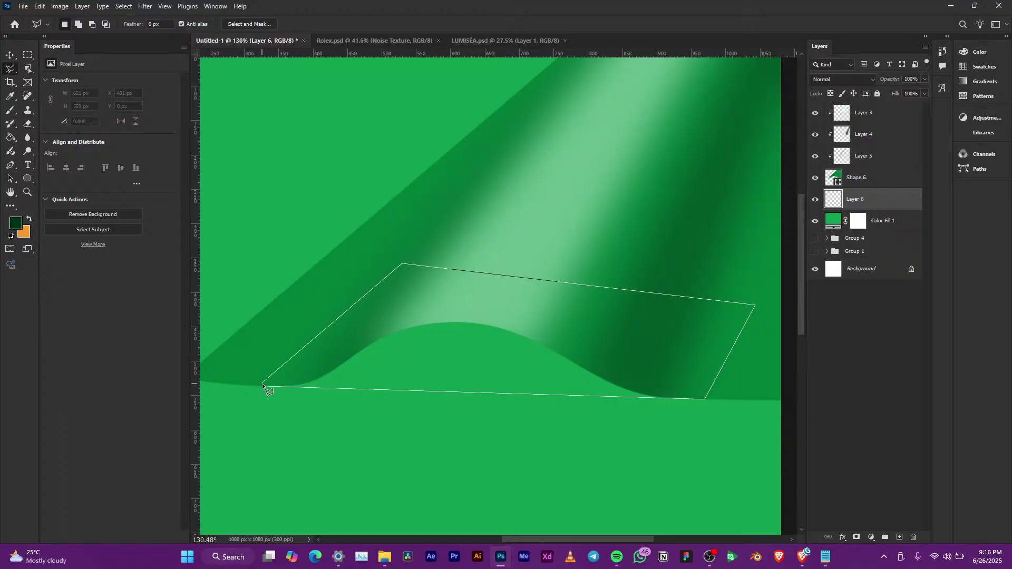
click(263, 385)
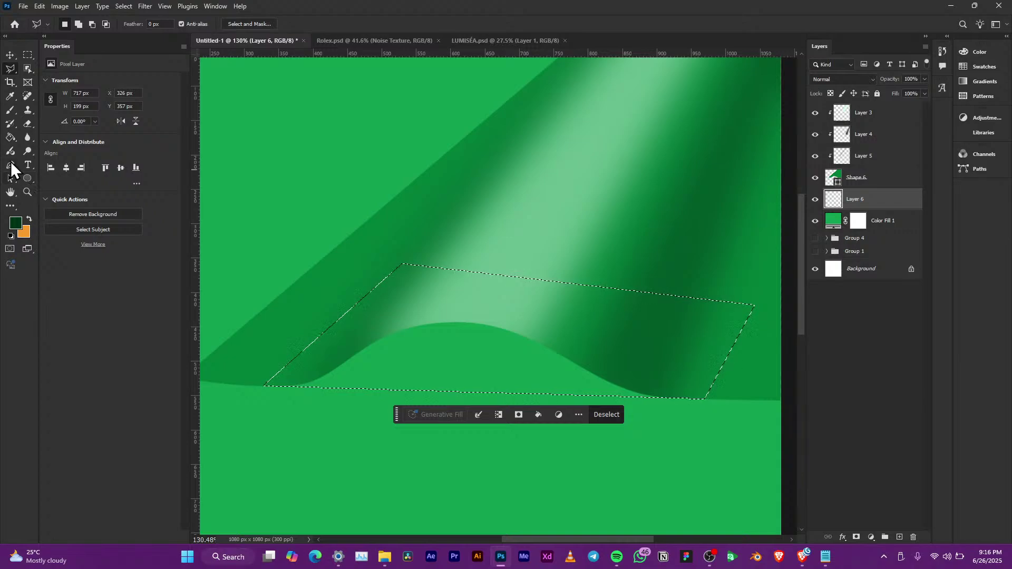
Step: Fill the four-sided selection on Layer 6 with the dark green foreground colour using the Paint Bucket, deselect it and switch to the Move tool
click(12, 138)
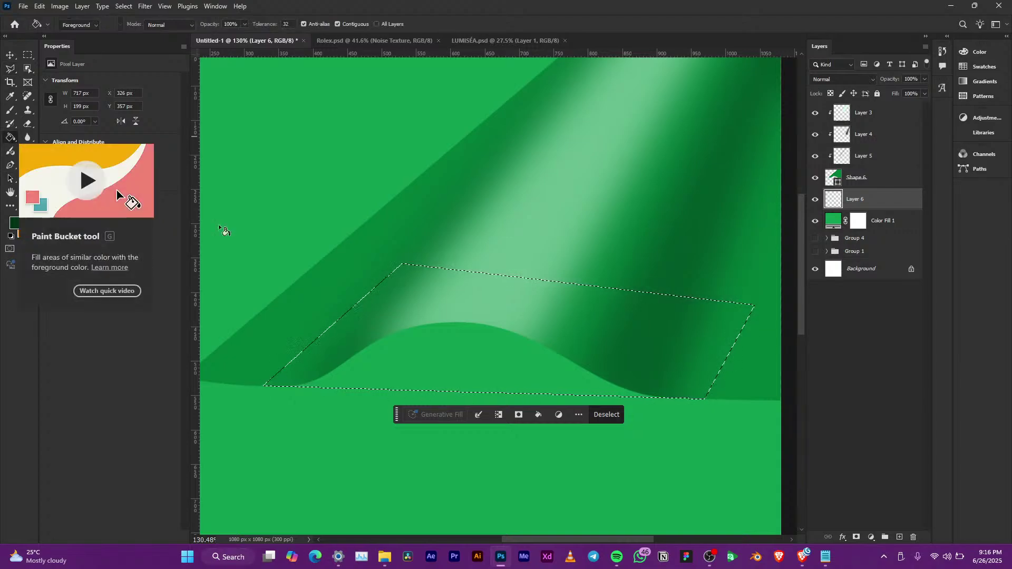
click(444, 356)
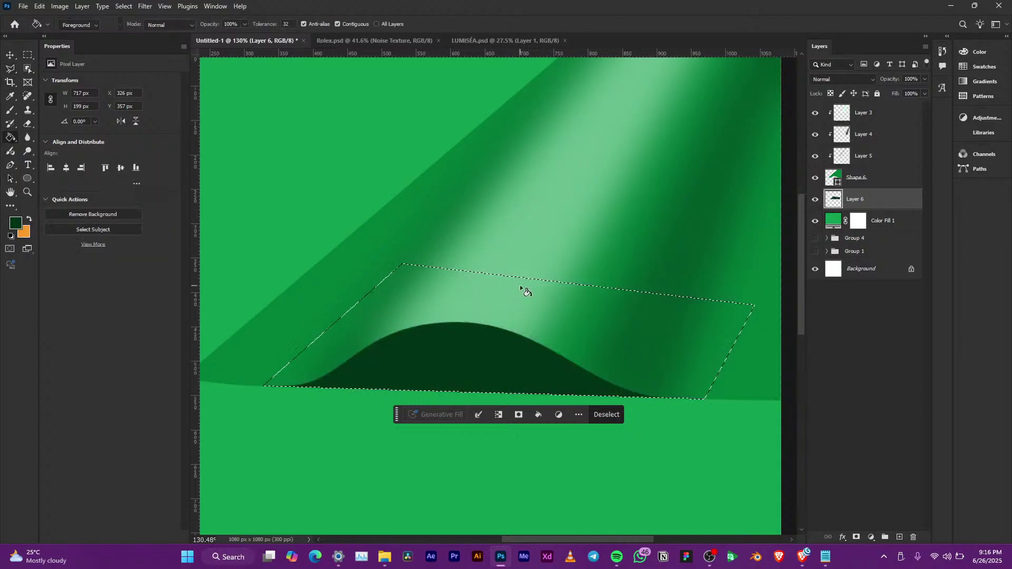
key(ctrl+d)
key(v)
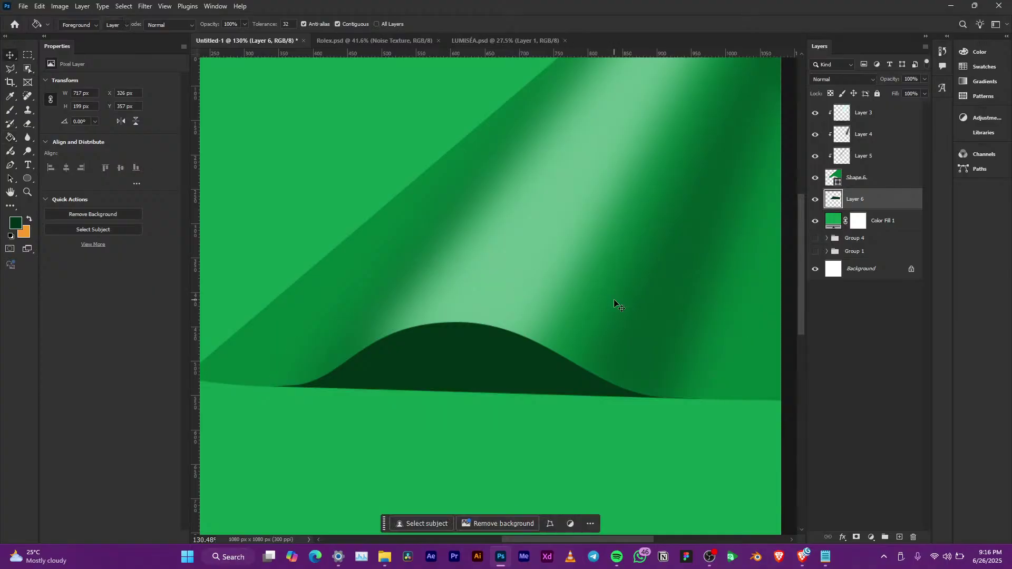
Step: Apply a Gaussian Blur with a radius of 5.6 pixels to the dark green underside on Layer 6
click(150, 7)
mouse_move(207, 155)
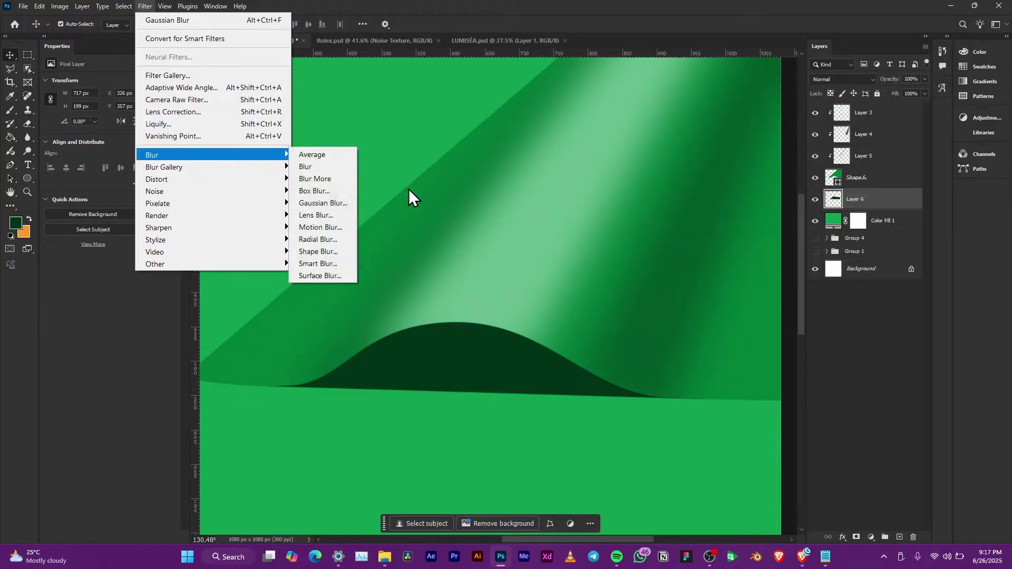
click(340, 204)
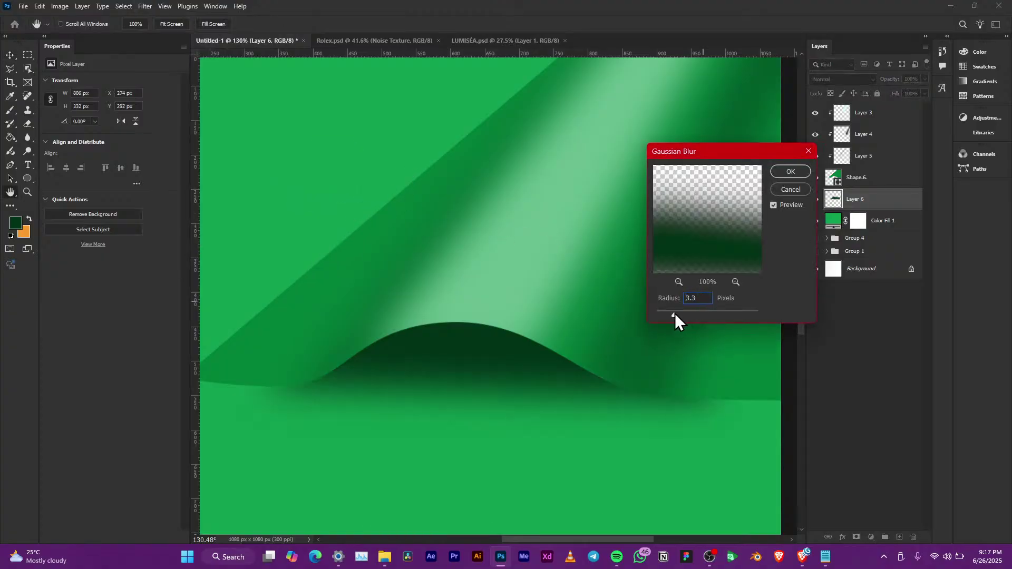
drag(673, 314, 686, 316)
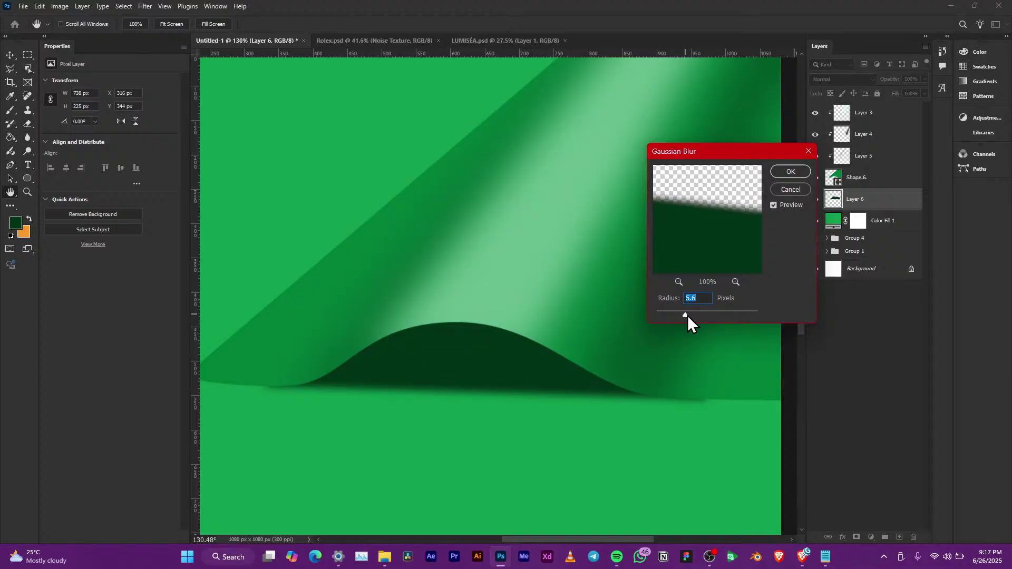
click(791, 171)
key(v)
click(562, 270)
scroll(556, 273, down, 5)
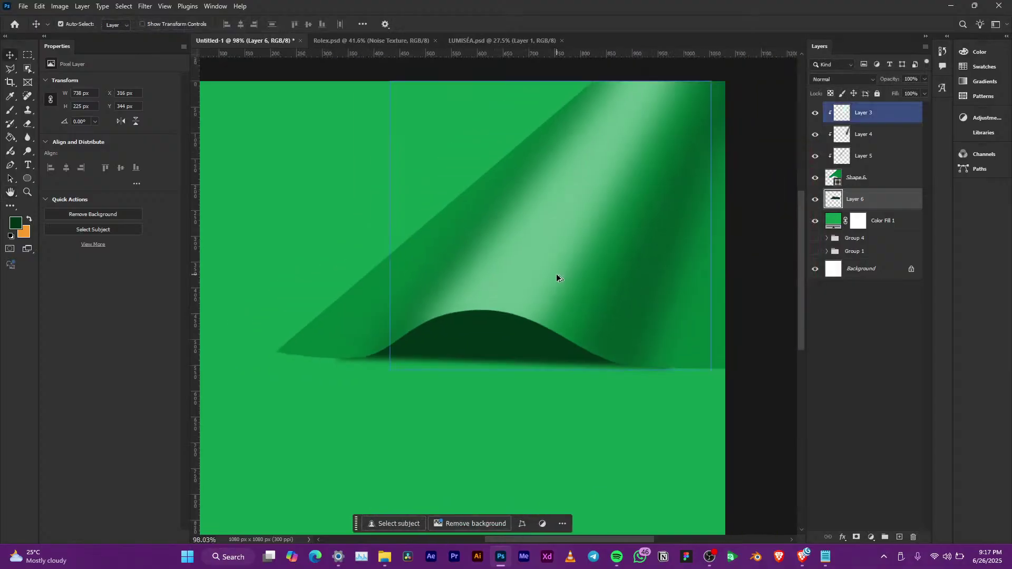
Step: Try 40%, 80% and 60% opacity on Layer 6, set it to 80% and keep the Normal blend mode
click(891, 201)
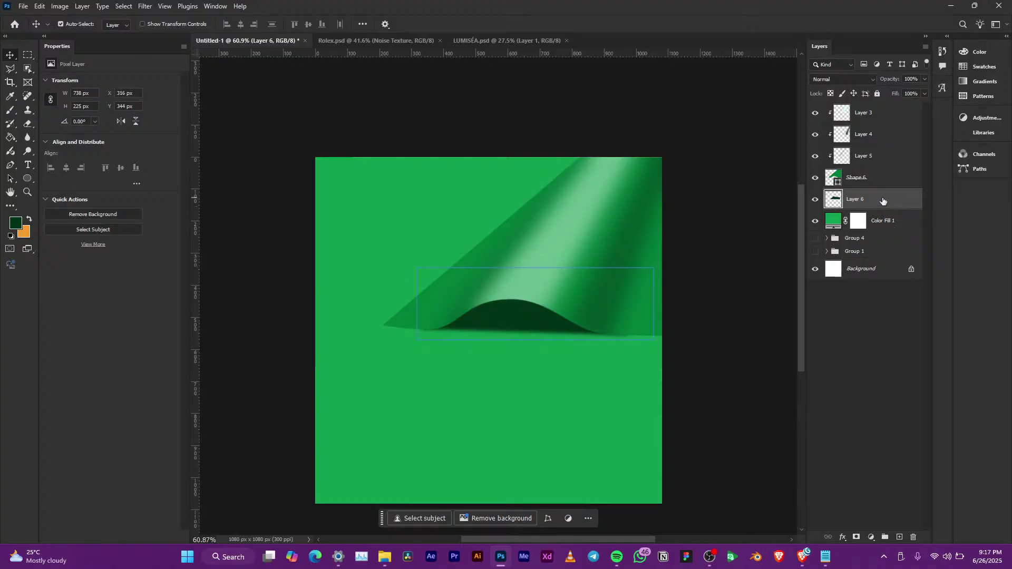
click(925, 78)
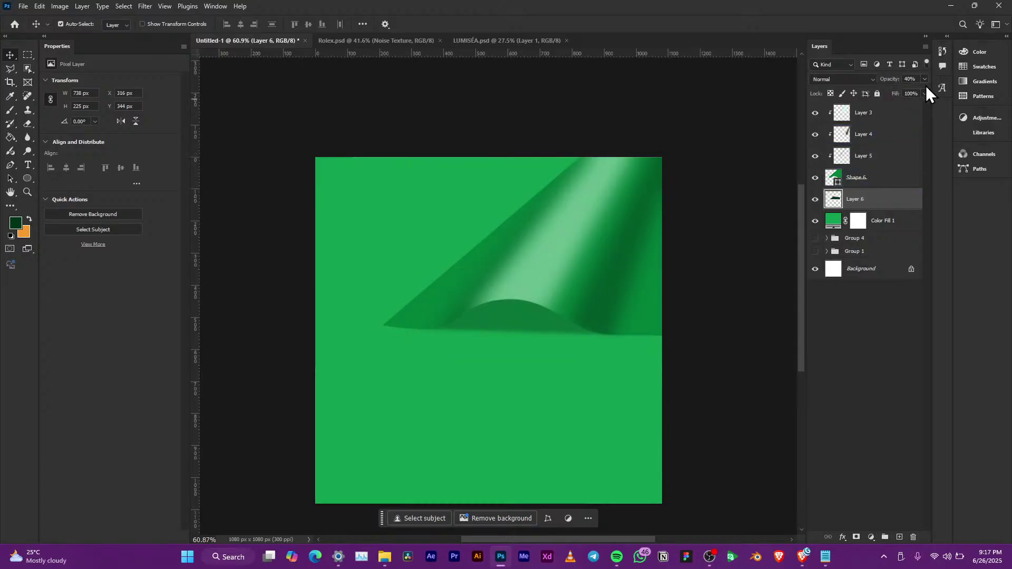
key(8)
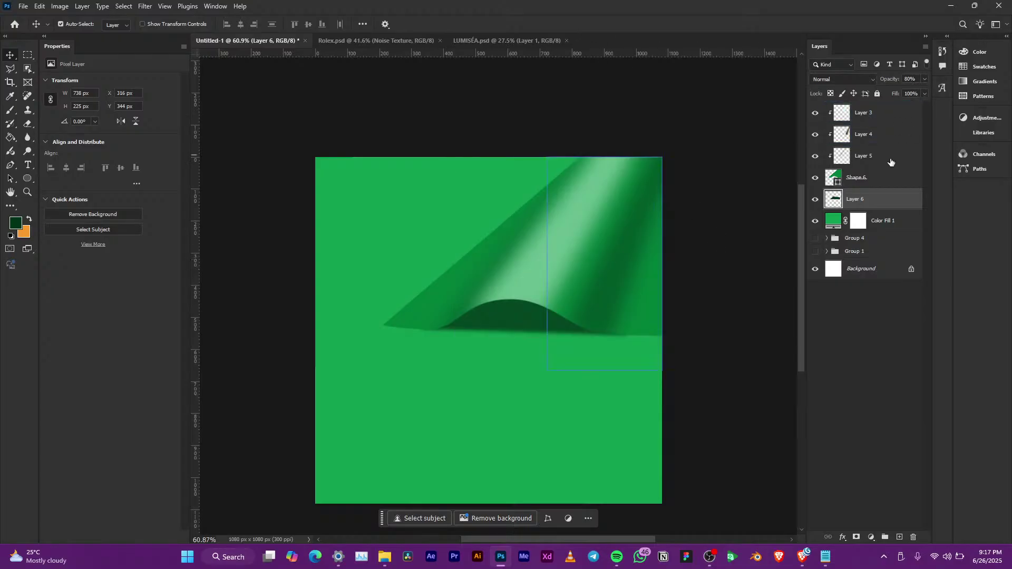
key(6)
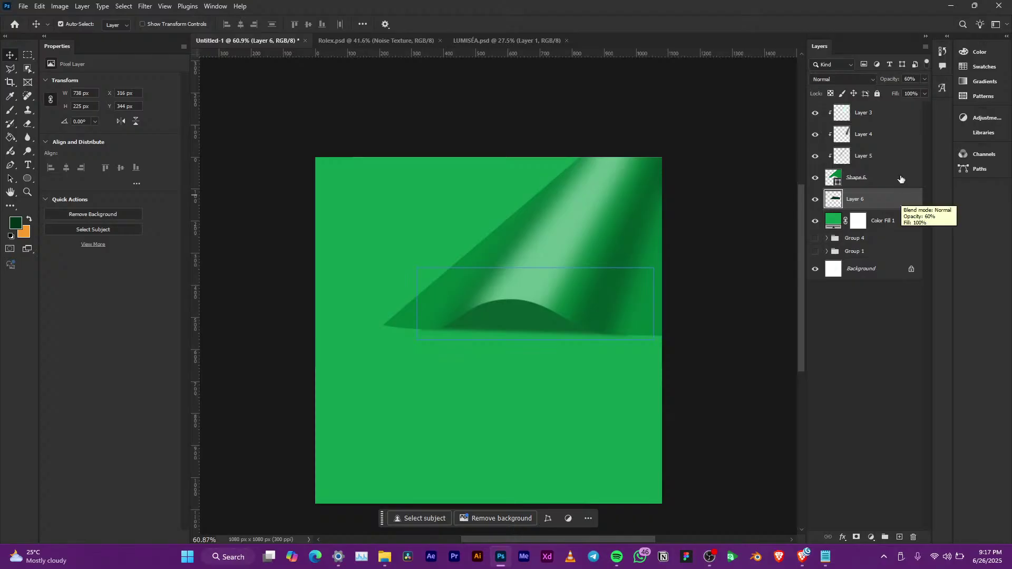
click(866, 80)
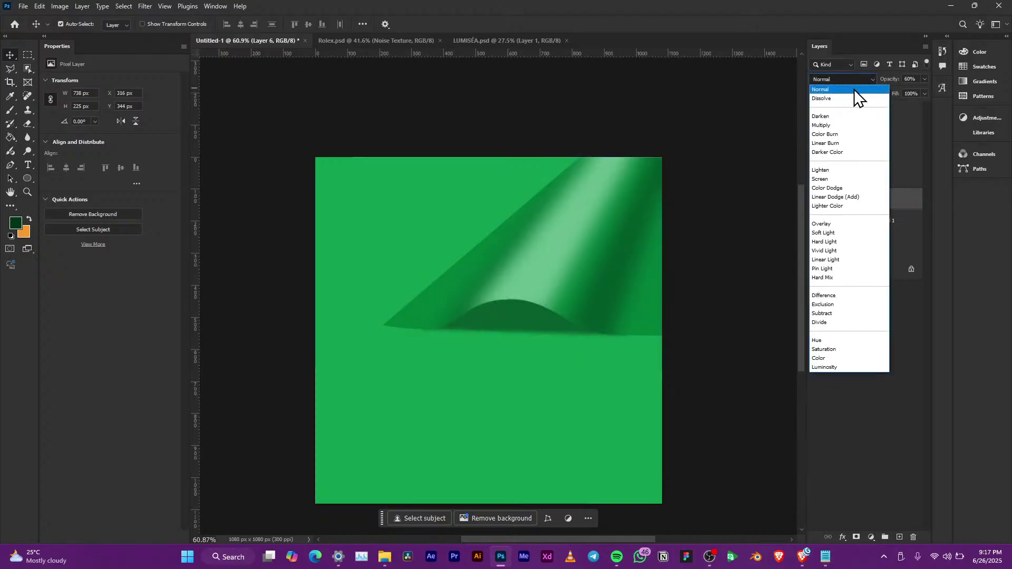
click(852, 89)
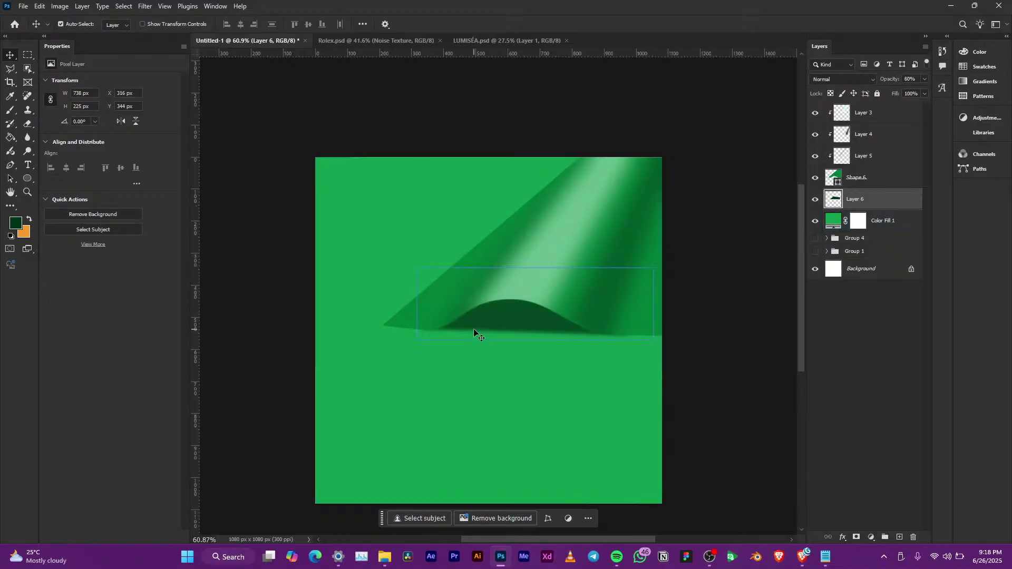
Step: Move Layer 6 slightly up beneath the fold to about X 314 px, Y 334 px, with its opacity at 80%
scroll(474, 331, up, 5)
drag(464, 337, 467, 332)
key(8)
scroll(505, 330, down, 7)
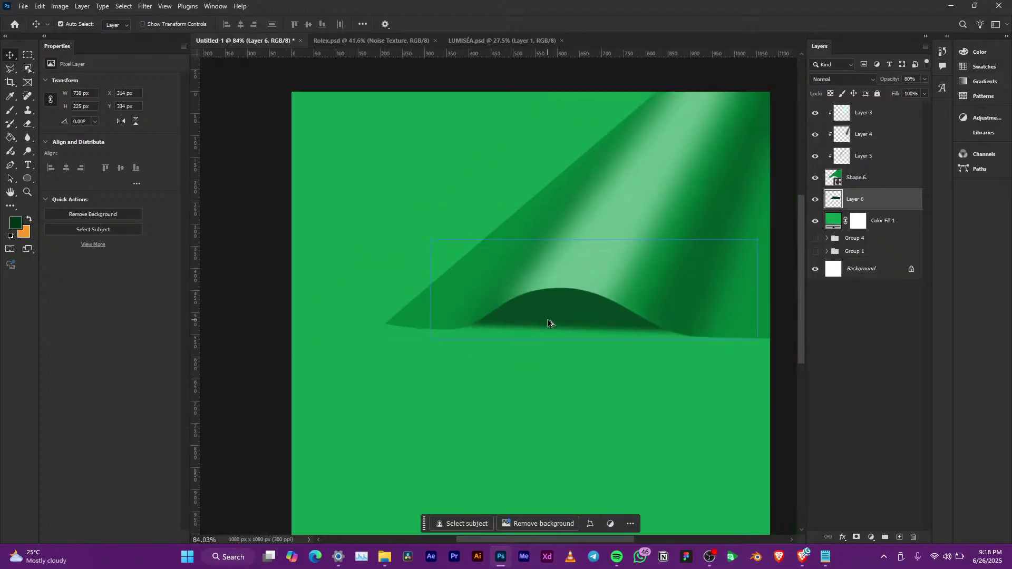
scroll(582, 311, up, 4)
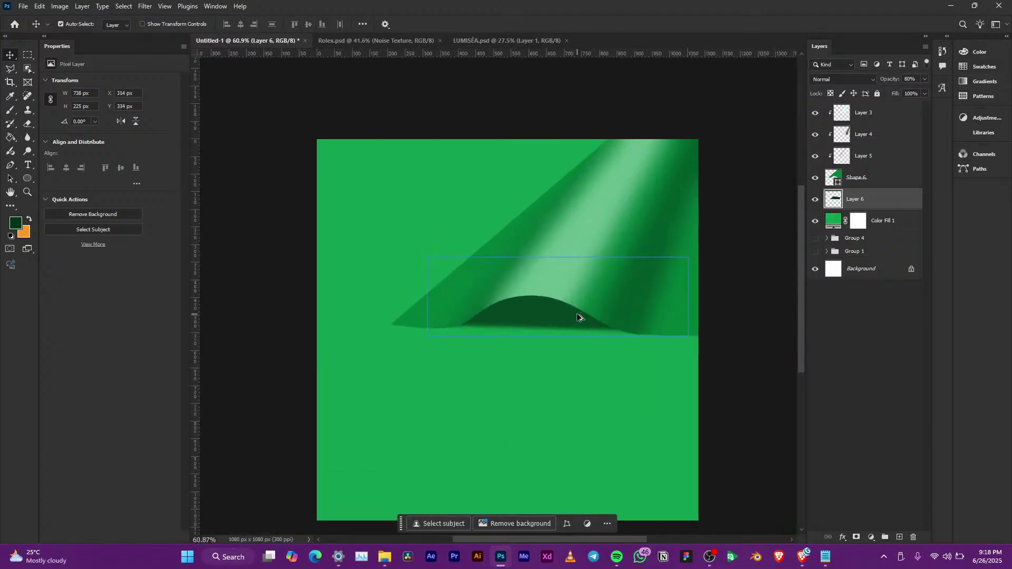
drag(522, 327, 521, 327)
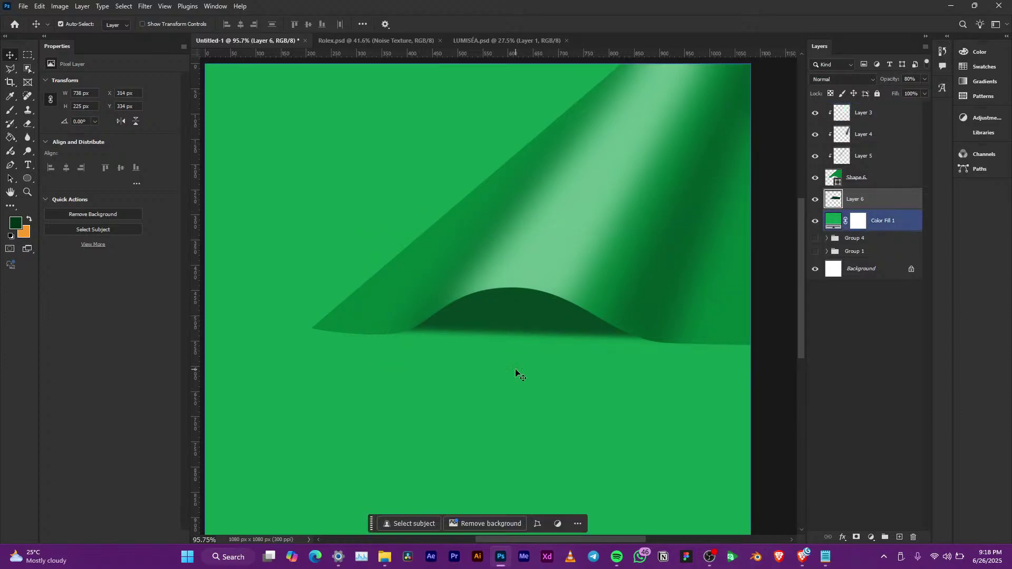
Step: Switch to File Explorer, examine the NECKLACE folder inside New Design Projects, and return to Photoshop
click(385, 557)
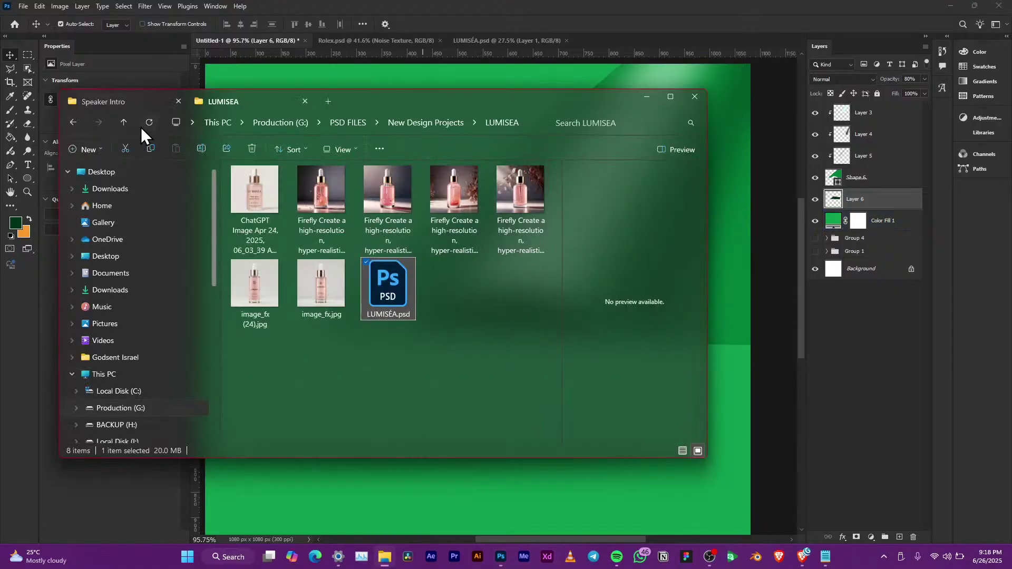
click(125, 123)
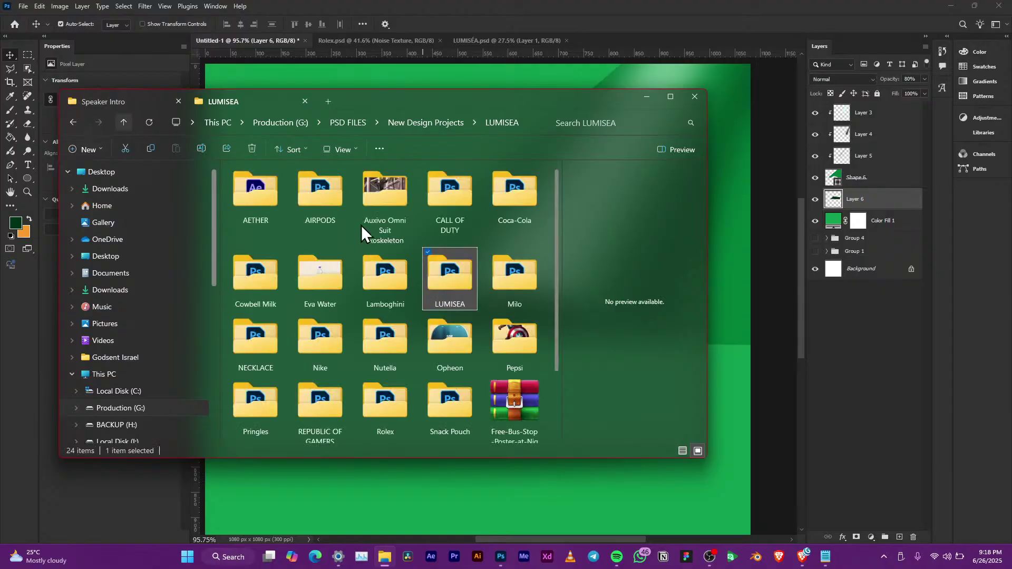
click(392, 195)
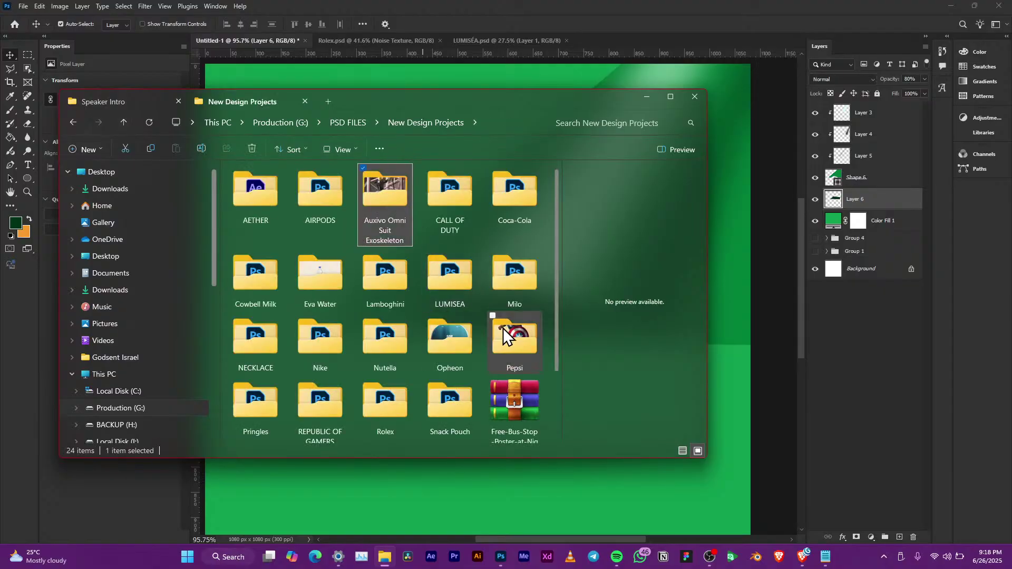
click(257, 342)
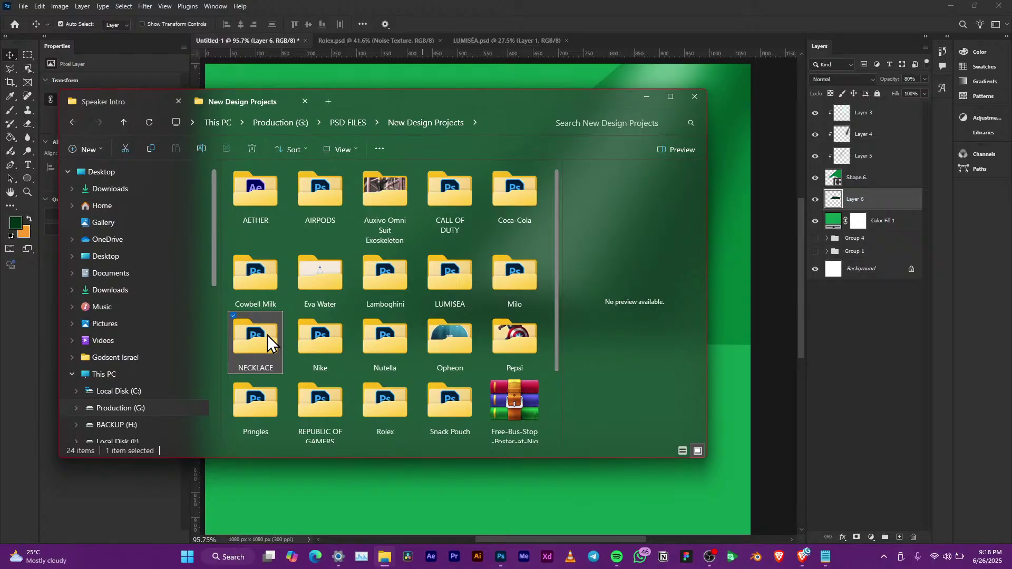
double_click(255, 336)
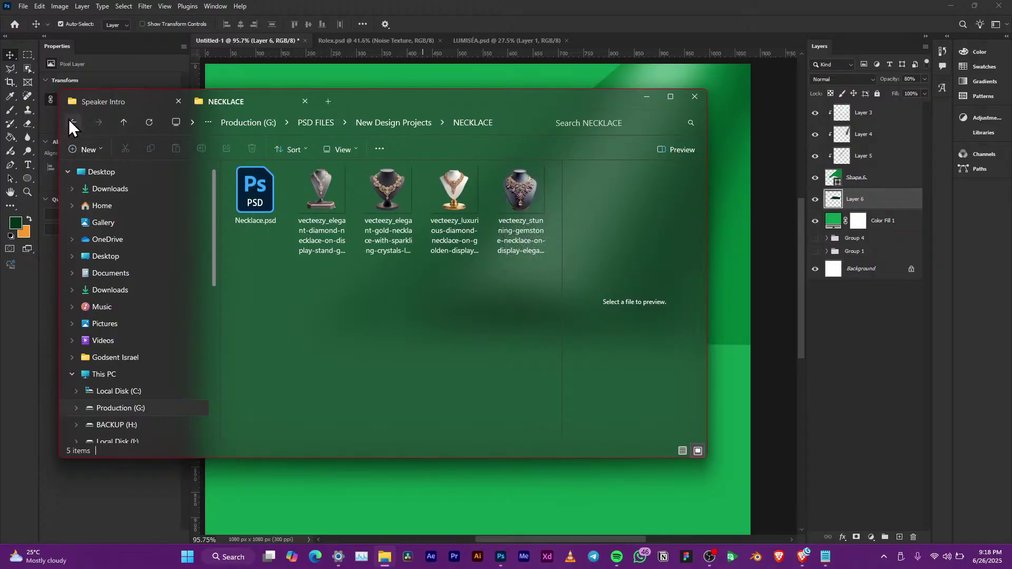
key(alt+Left)
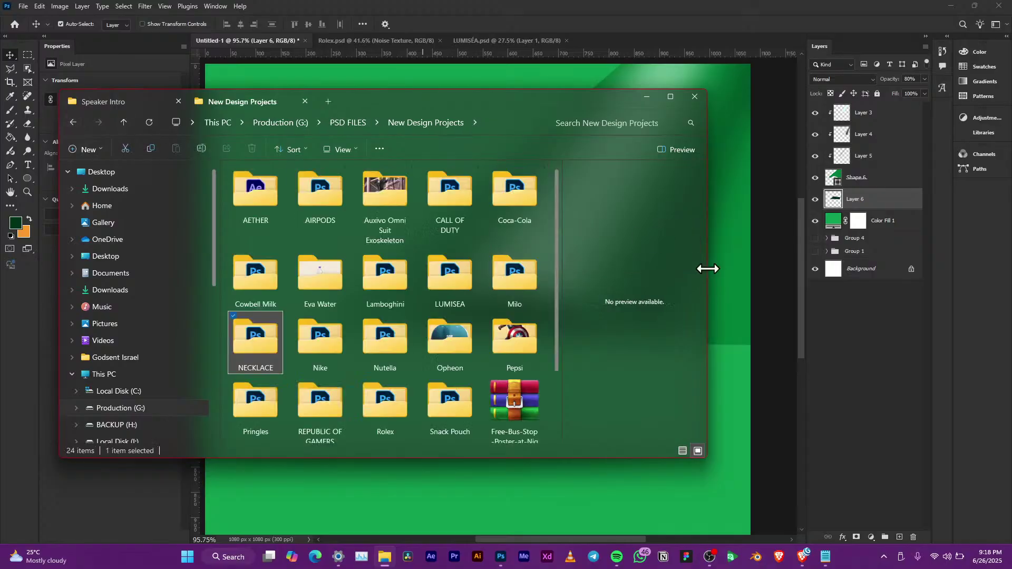
click(834, 200)
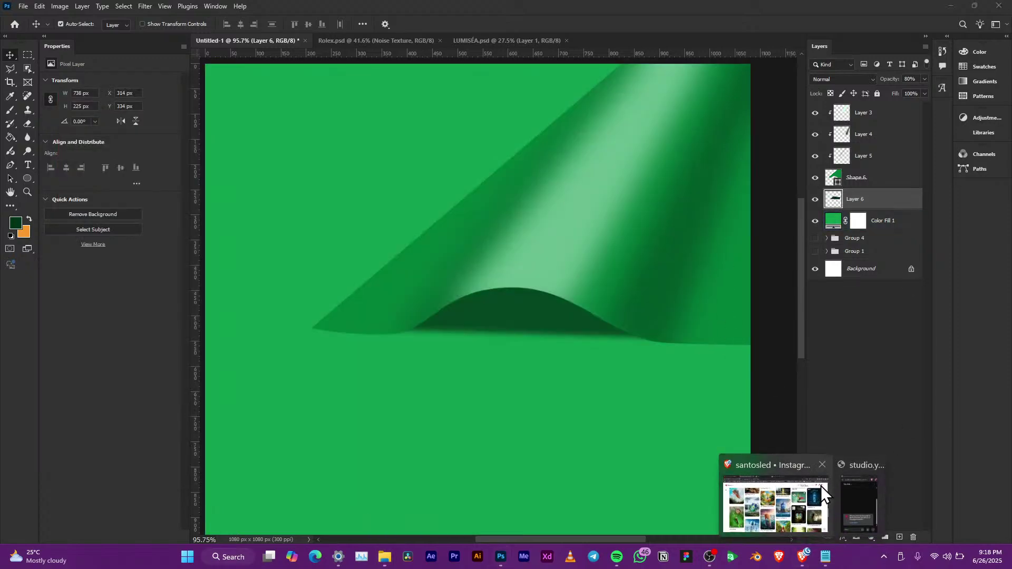
Step: Switch to the browser and search Google for "necklace png" in a new tab
click(804, 493)
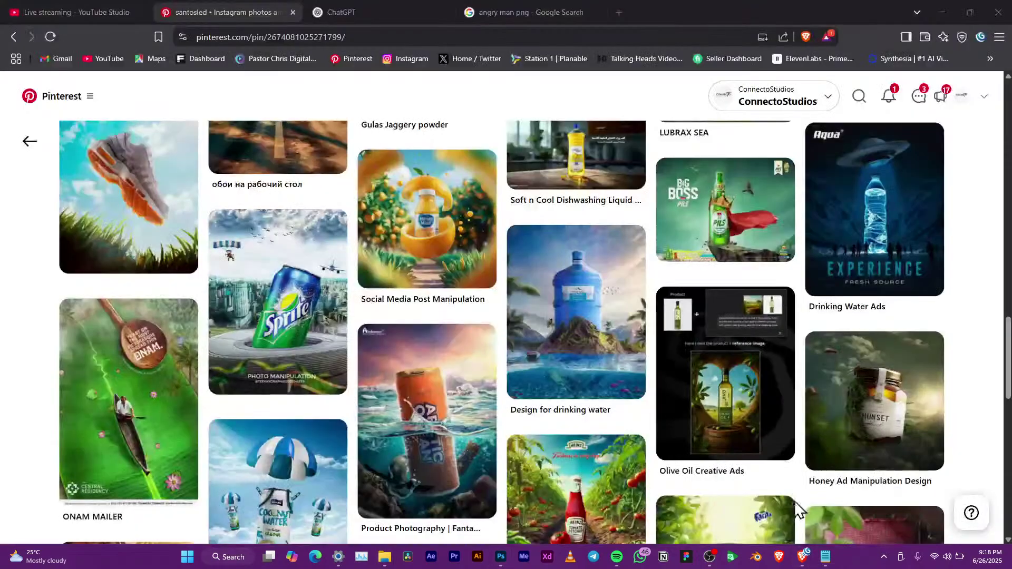
click(620, 10)
click(587, 32)
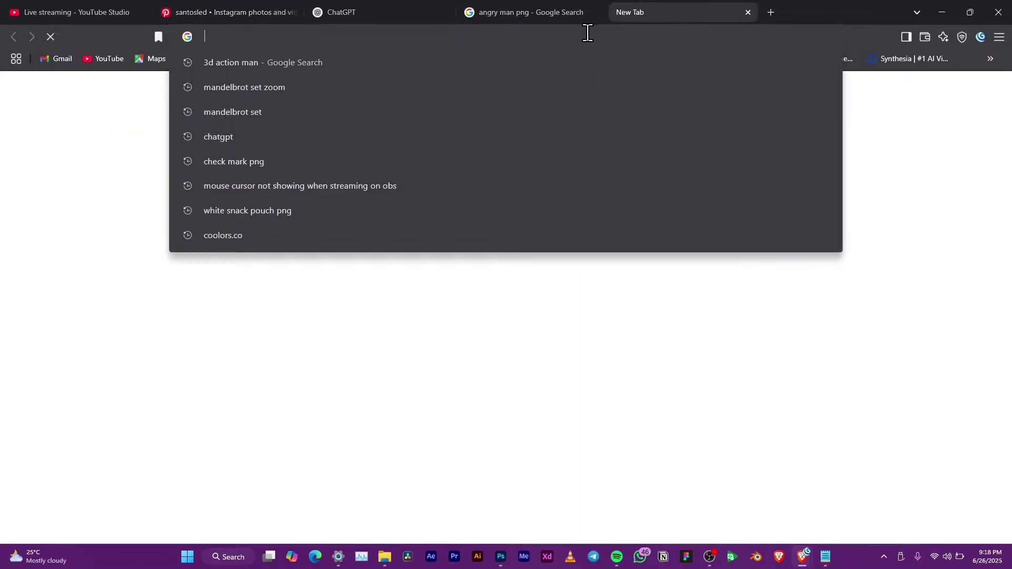
text(ne)
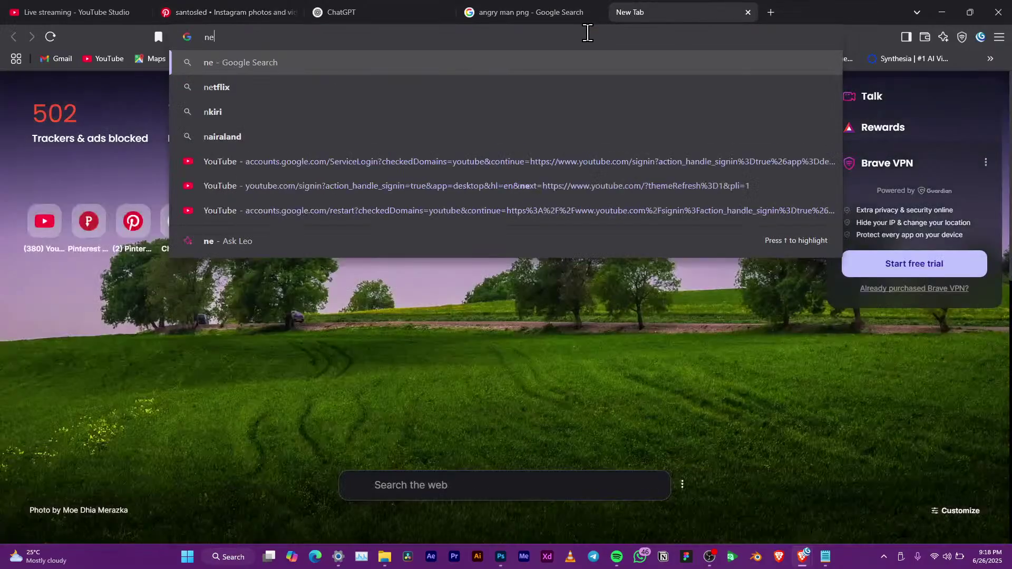
text(cklace)
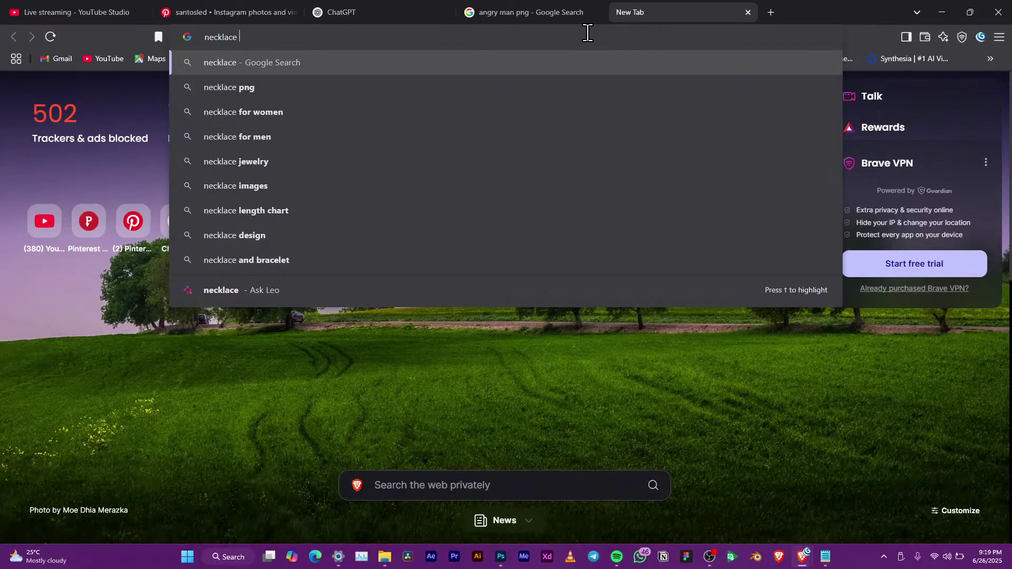
click(565, 88)
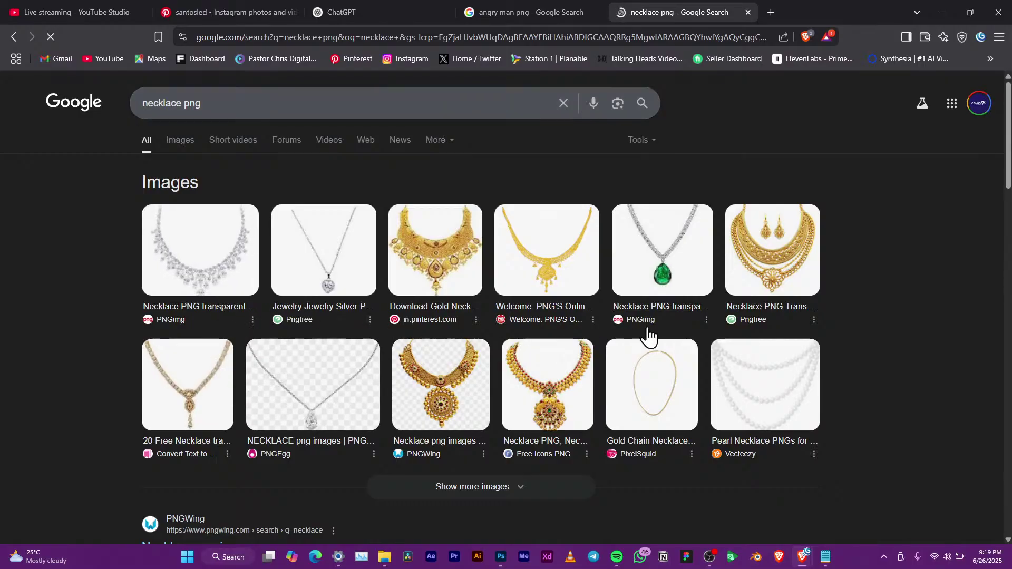
Step: Try to open the PNGWing necklace image result in a new tab and view that page
right_click(447, 442)
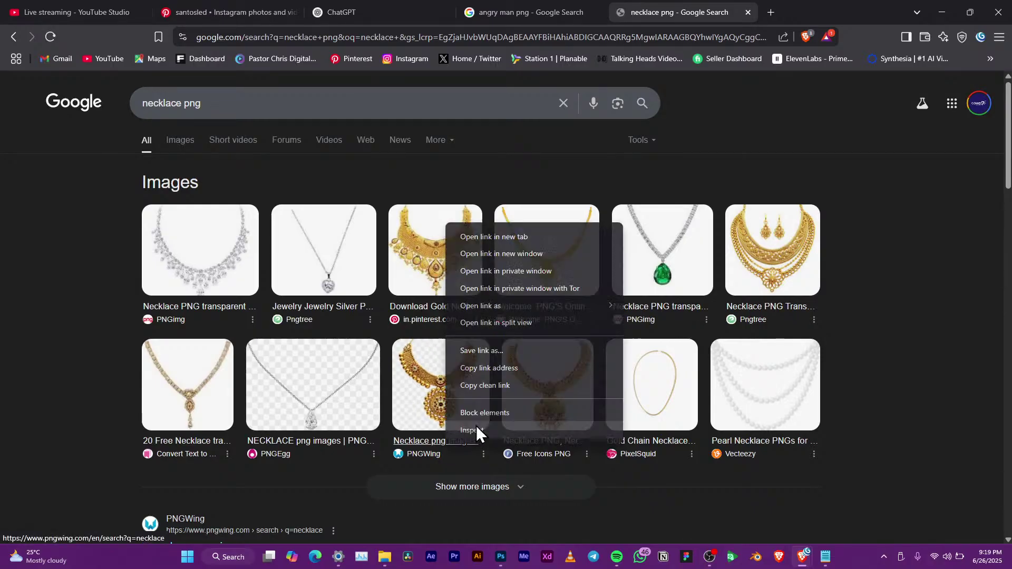
click(525, 241)
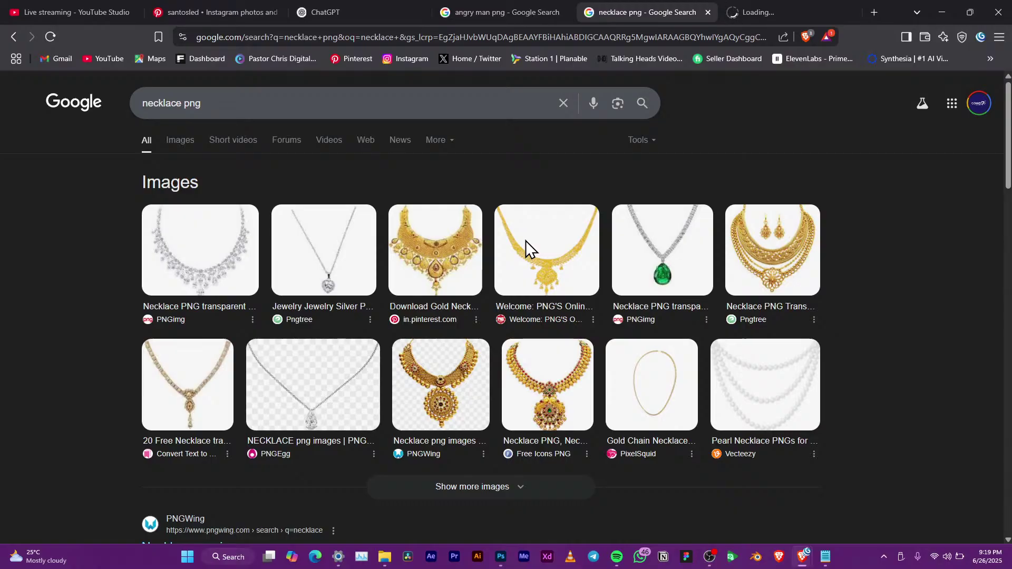
click(757, 18)
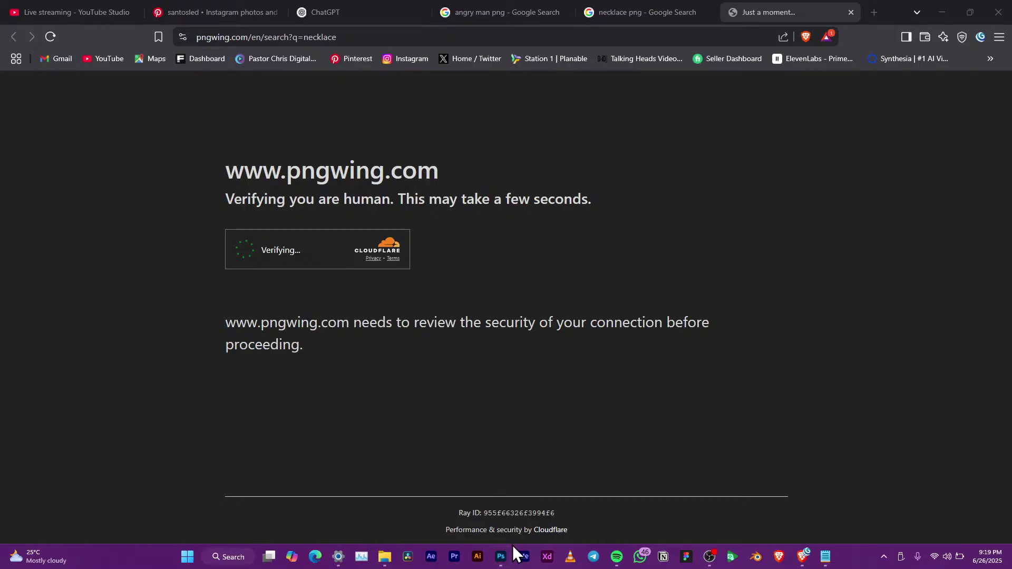
Step: Switch to Photoshop and compare the folded shape with clipped Layer 3, Layer 4 and Layer 5 hidden and shown
mouse_move(506, 559)
click(505, 520)
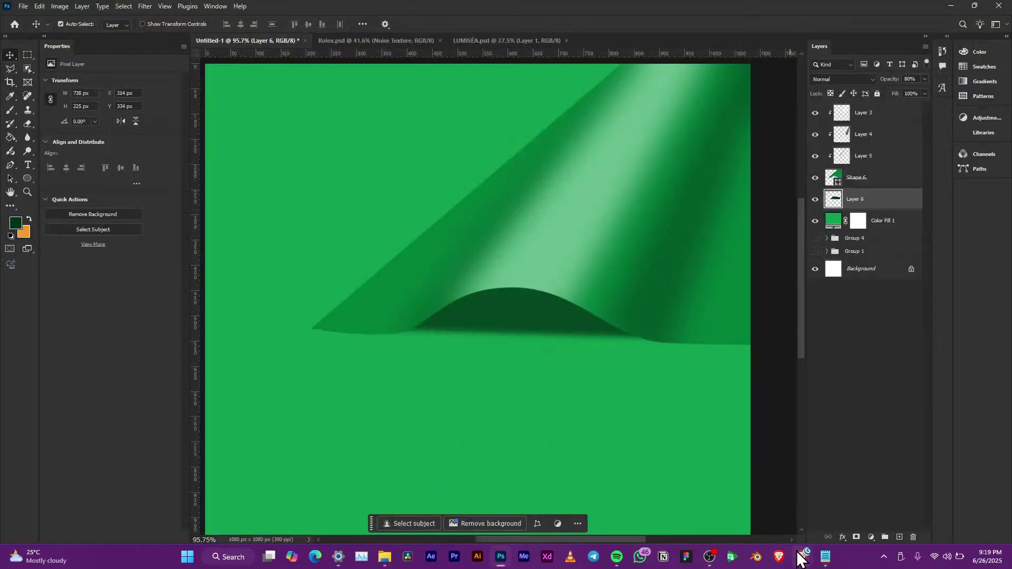
mouse_move(801, 558)
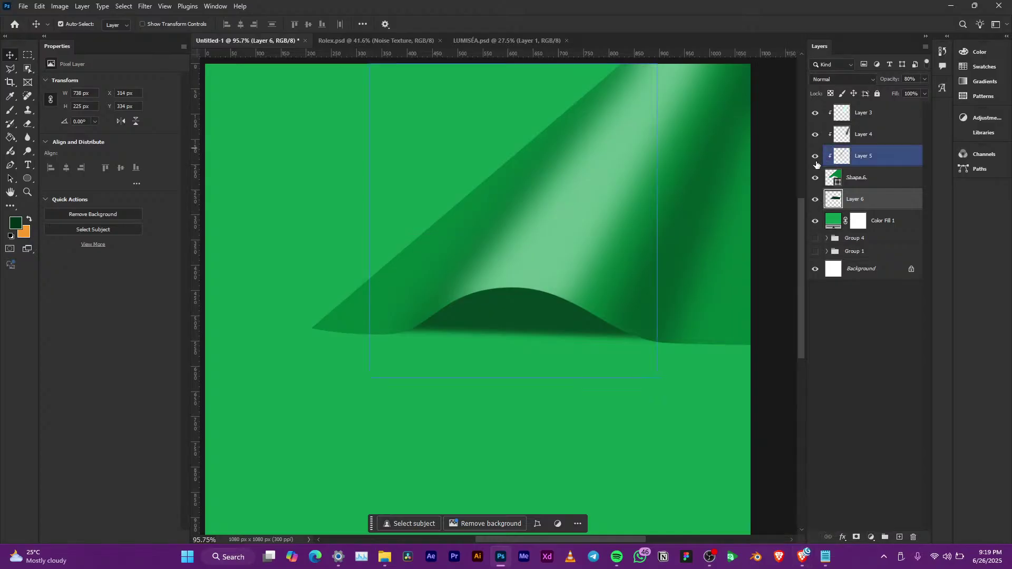
drag(816, 161, 817, 115)
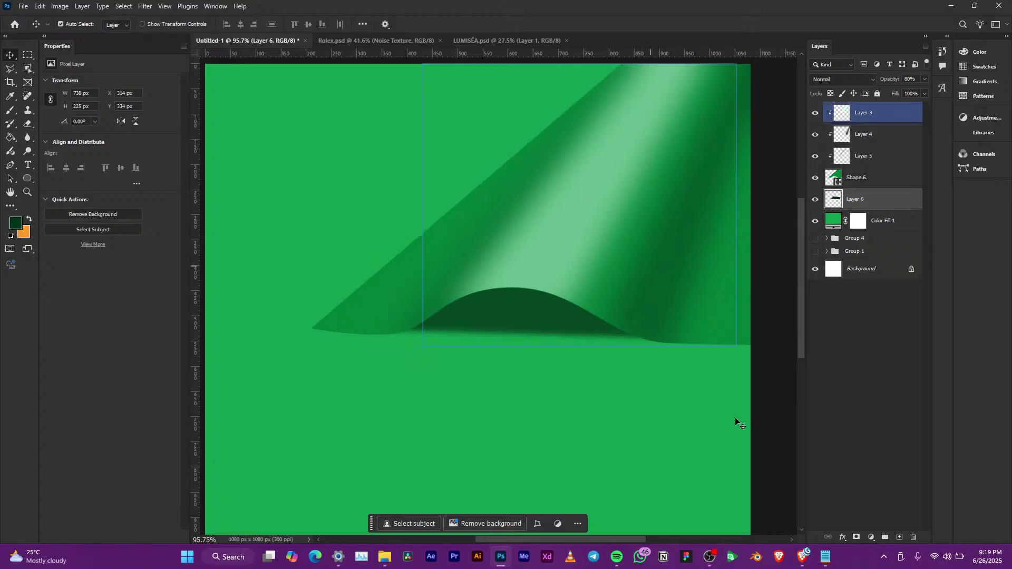
Step: Switch to the browser and open the PNGEgg "NECKLACE png images" result from the necklace search in its own tab
mouse_move(805, 560)
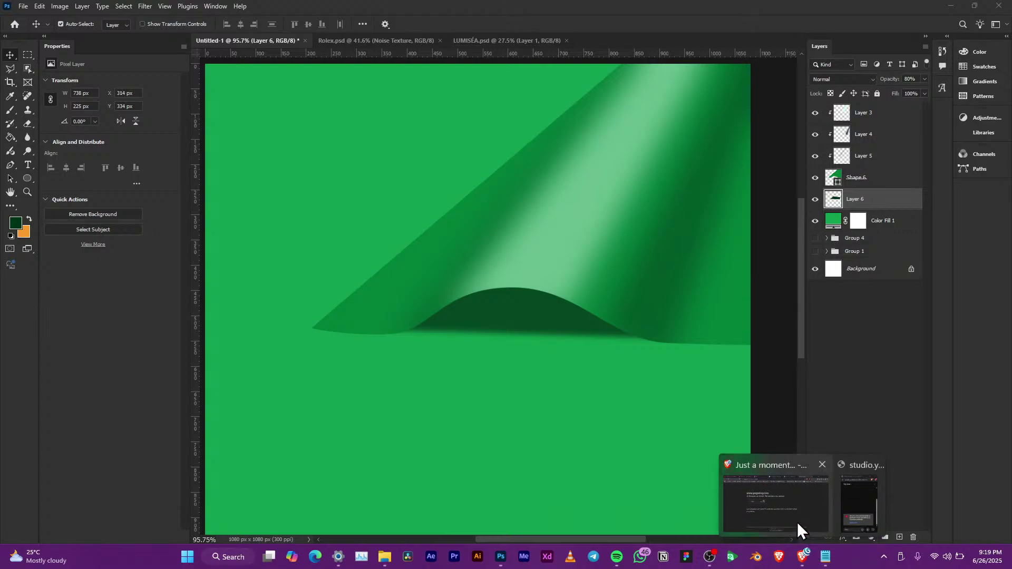
click(798, 521)
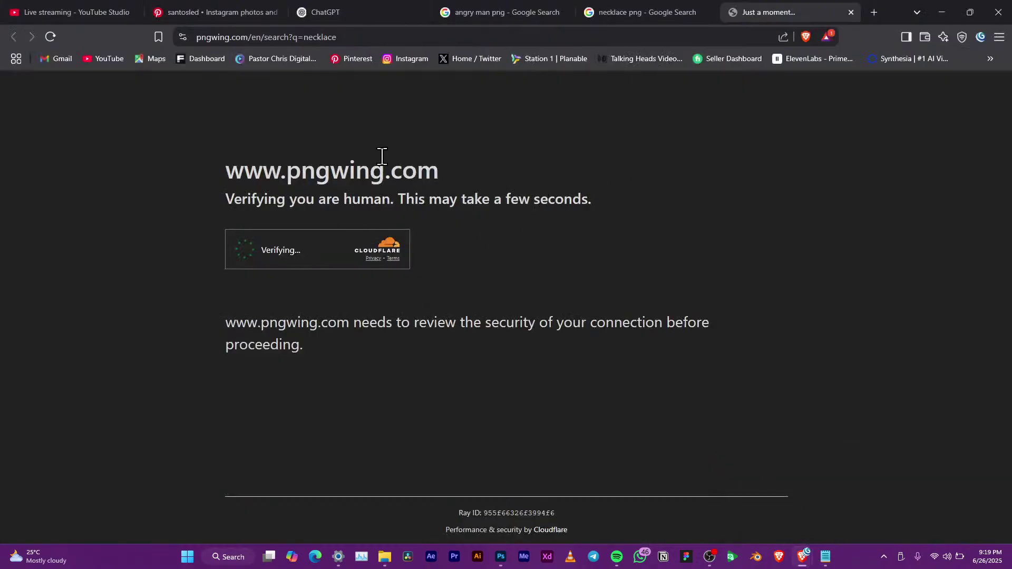
click(657, 11)
scroll(404, 343, down, 3)
right_click(323, 261)
click(368, 271)
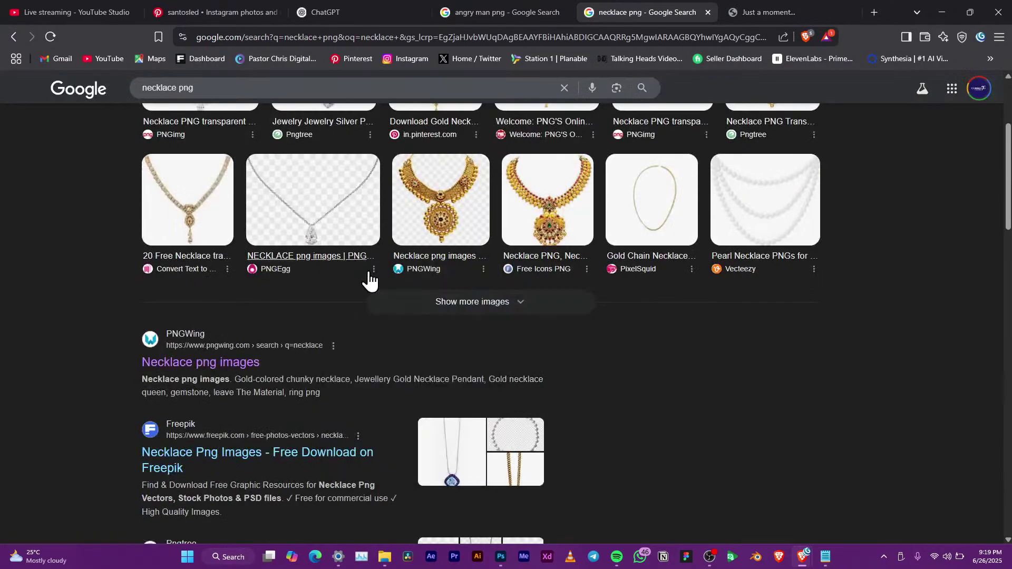
click(799, 5)
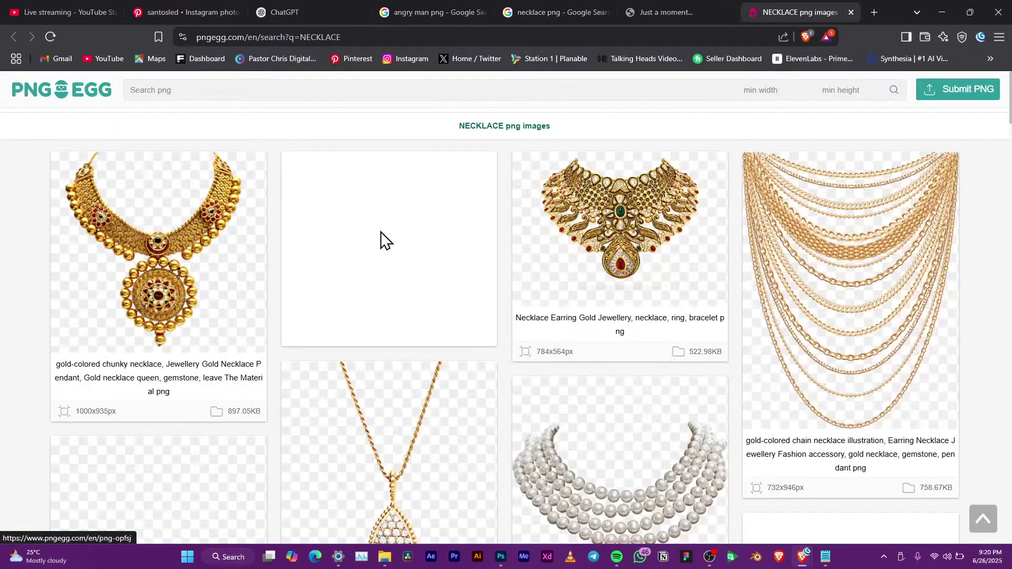
Step: Open the diamond chain necklace with the green teardrop pendant, 1014x1200px, from the PNGEgg results
scroll(385, 252, down, 2)
scroll(400, 269, down, 2)
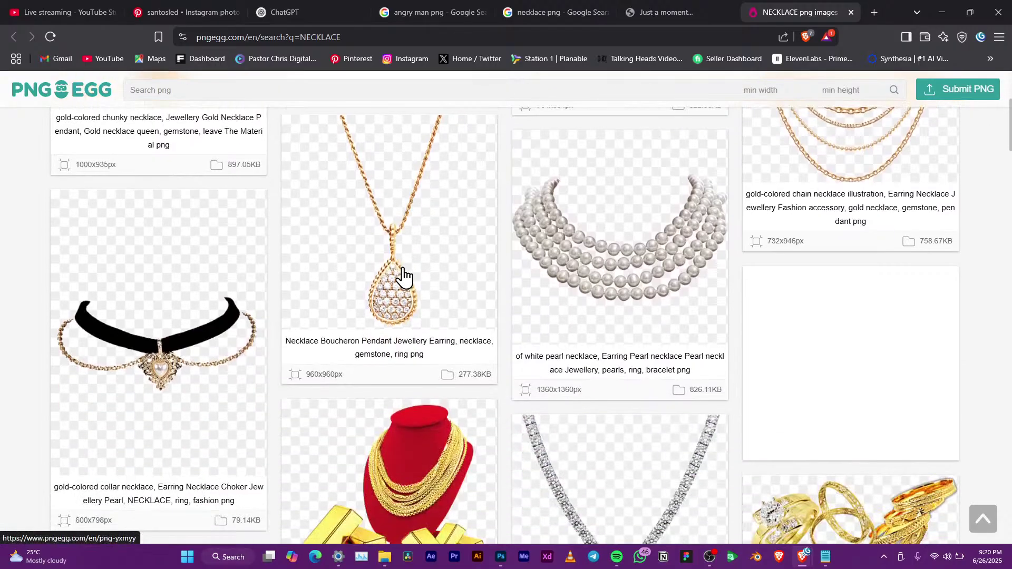
scroll(399, 242, down, 4)
scroll(401, 240, down, 1)
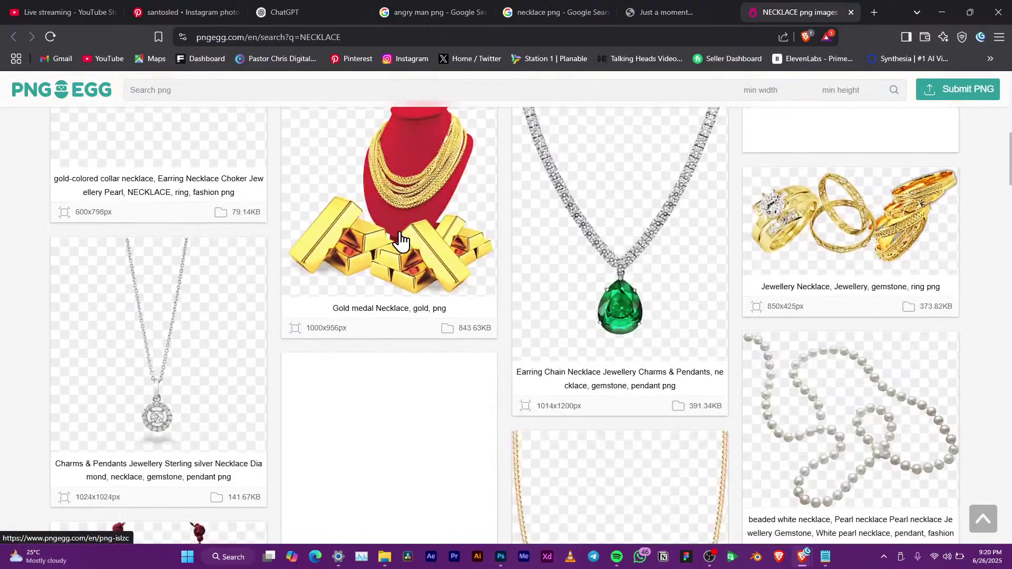
click(623, 243)
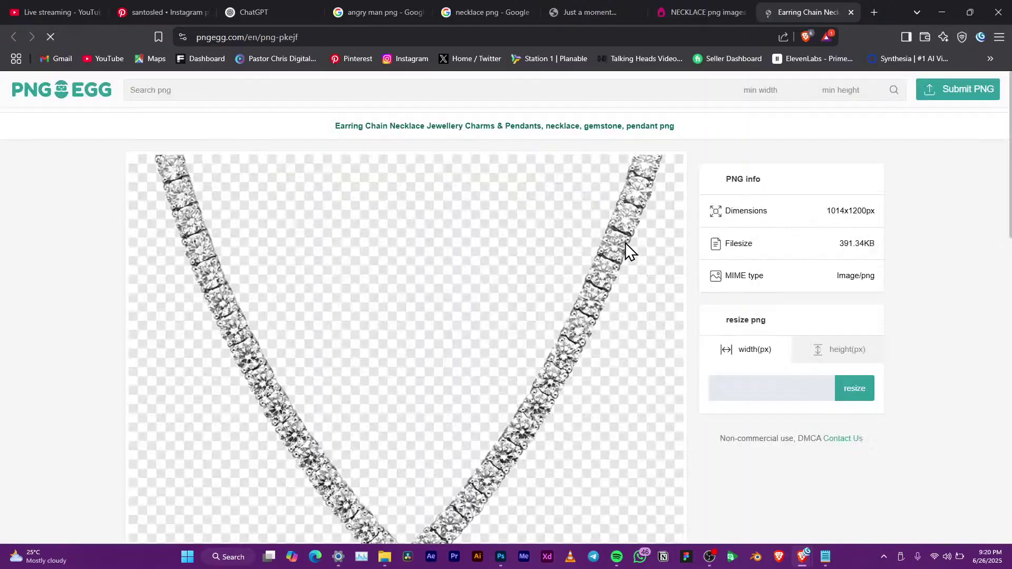
Step: Inspect the emerald pendant necklace image and open its free PNG download page
scroll(548, 331, down, 3)
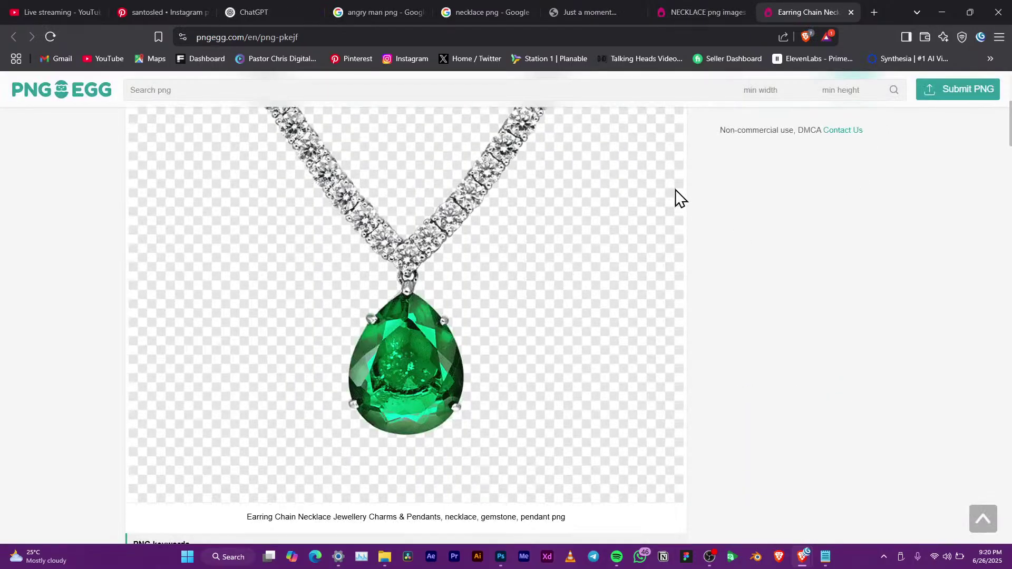
scroll(716, 161, up, 6)
scroll(766, 245, down, 10)
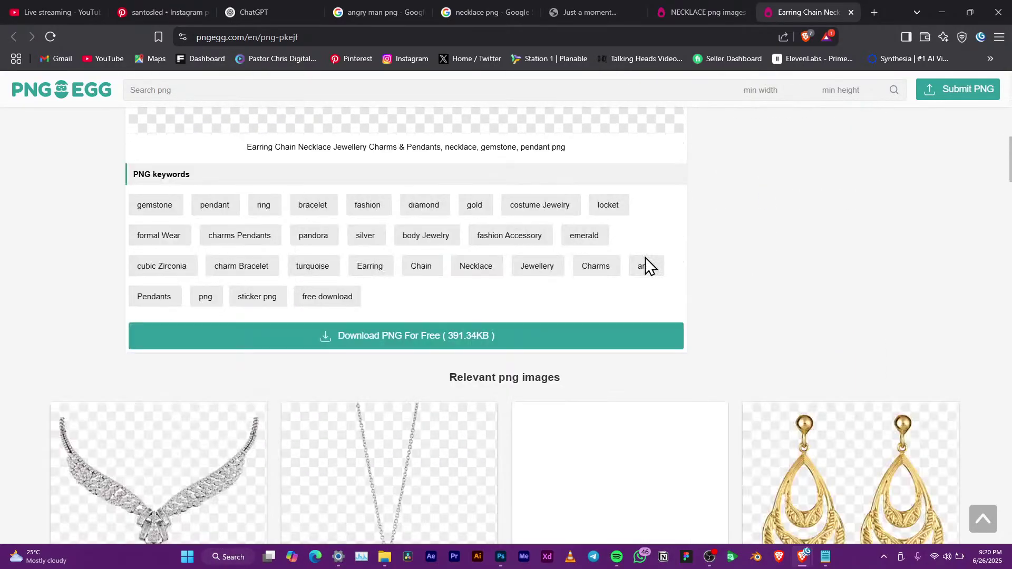
scroll(556, 343, down, 3)
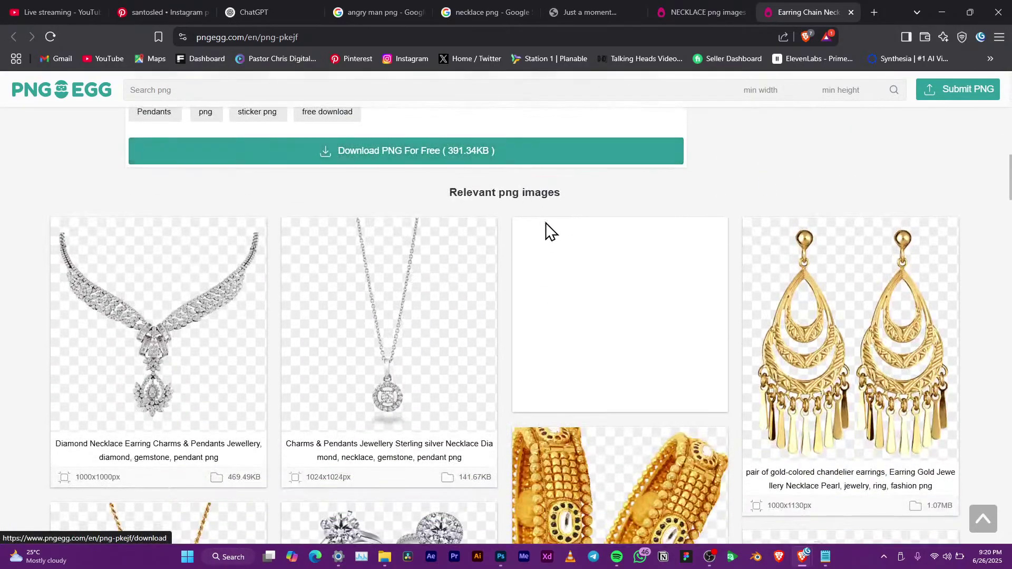
click(516, 154)
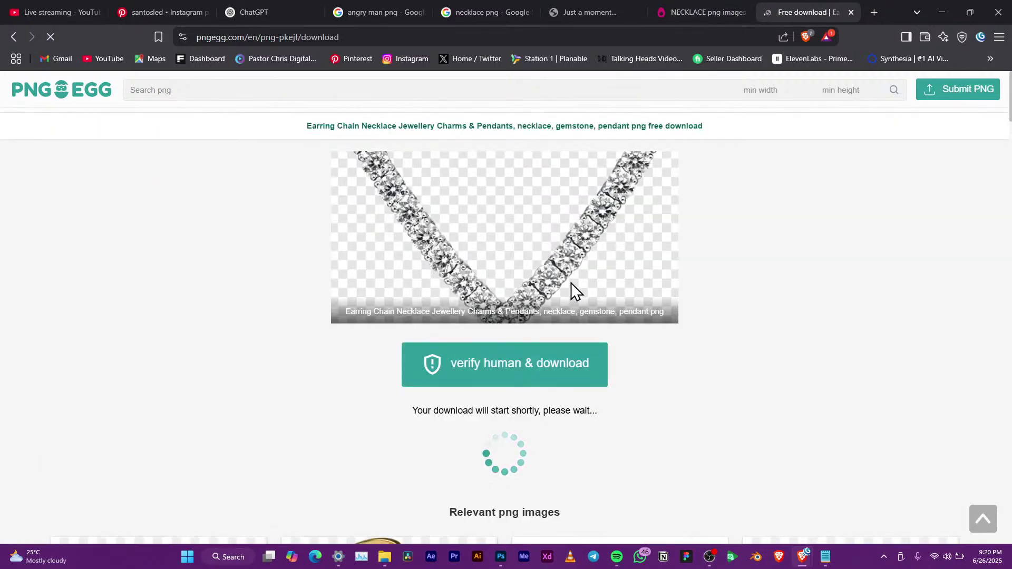
Step: Complete the human verification by picking the requested letters in order to start the necklace download
click(555, 354)
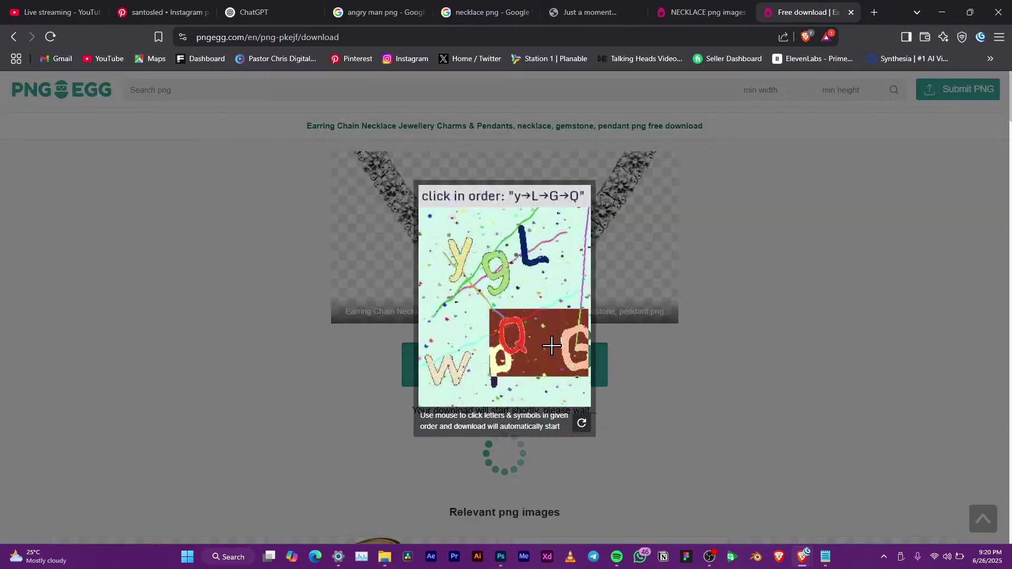
click(459, 259)
click(526, 246)
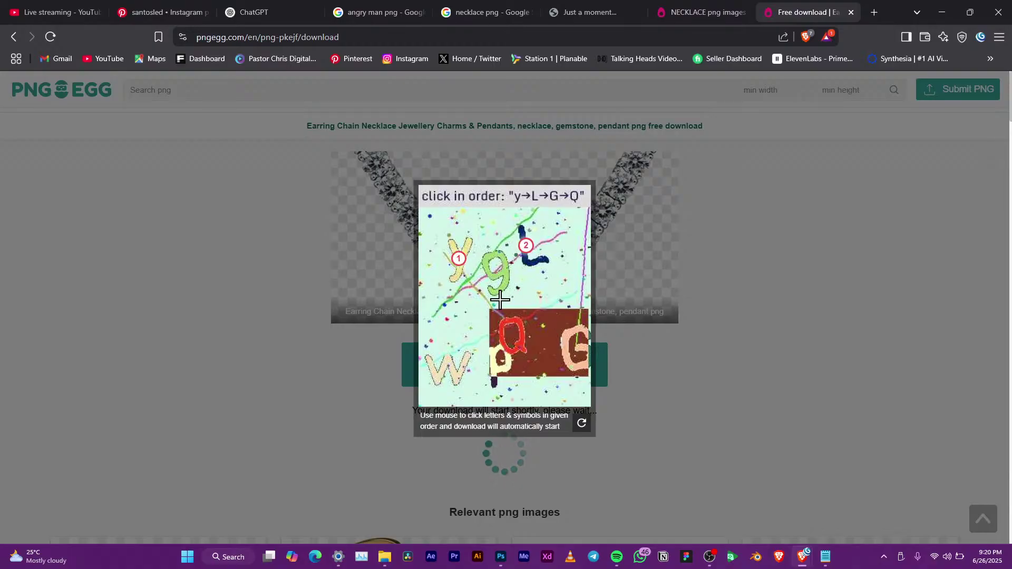
click(565, 344)
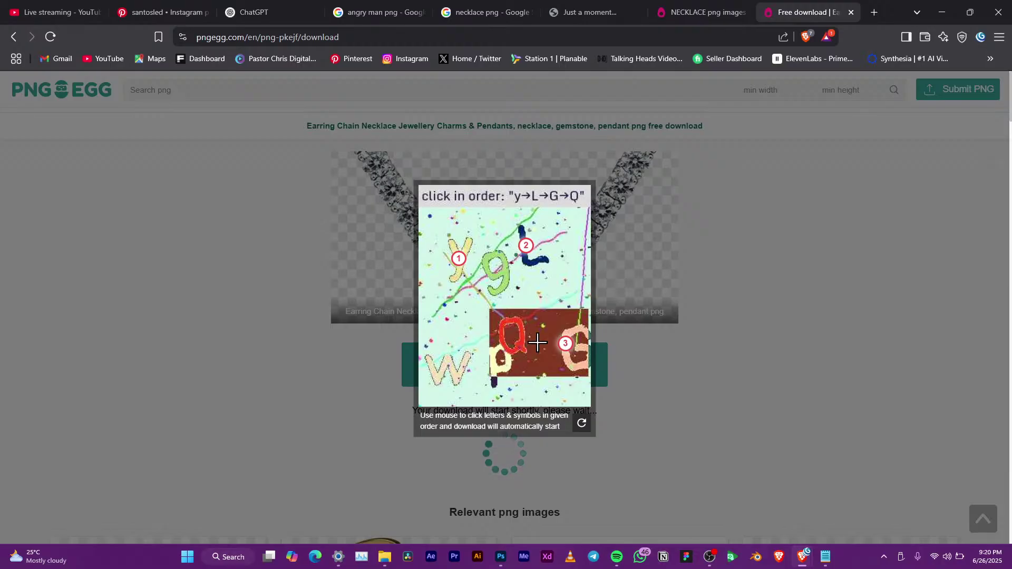
click(520, 347)
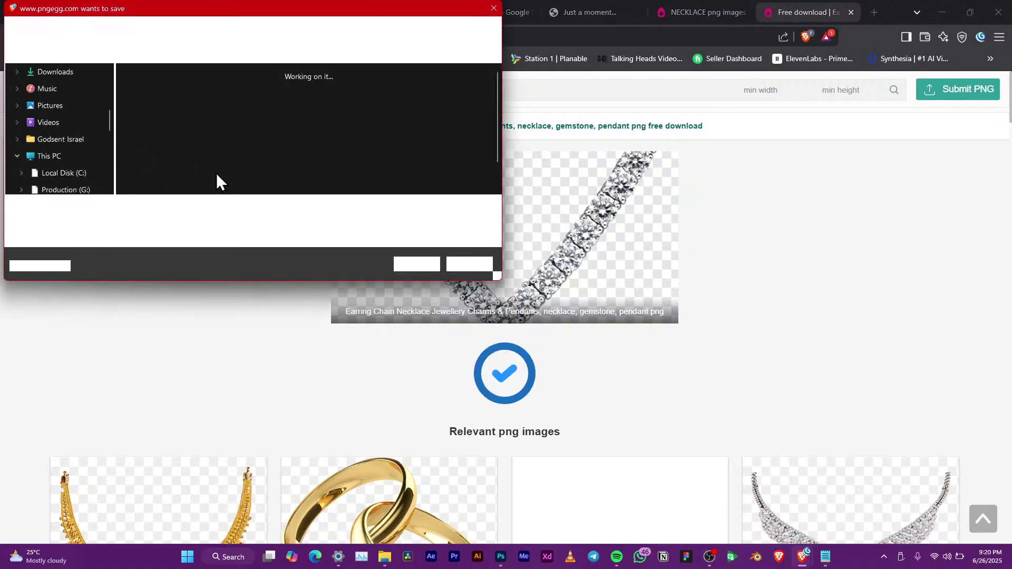
Step: Save the necklace PNG in the Downloads folder as "emerald neclace", without replacing the existing pngegg (1).png
click(73, 76)
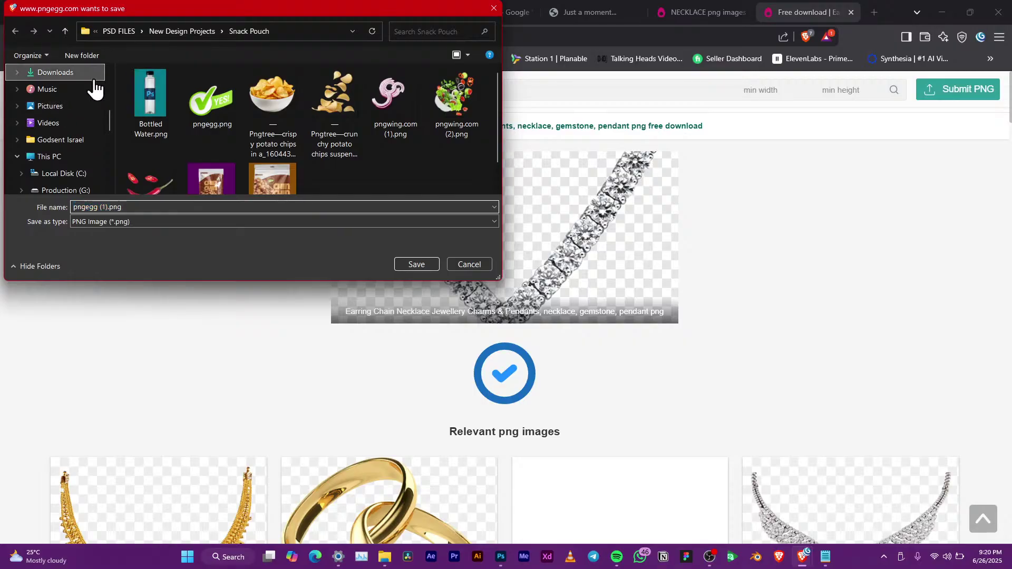
click(423, 268)
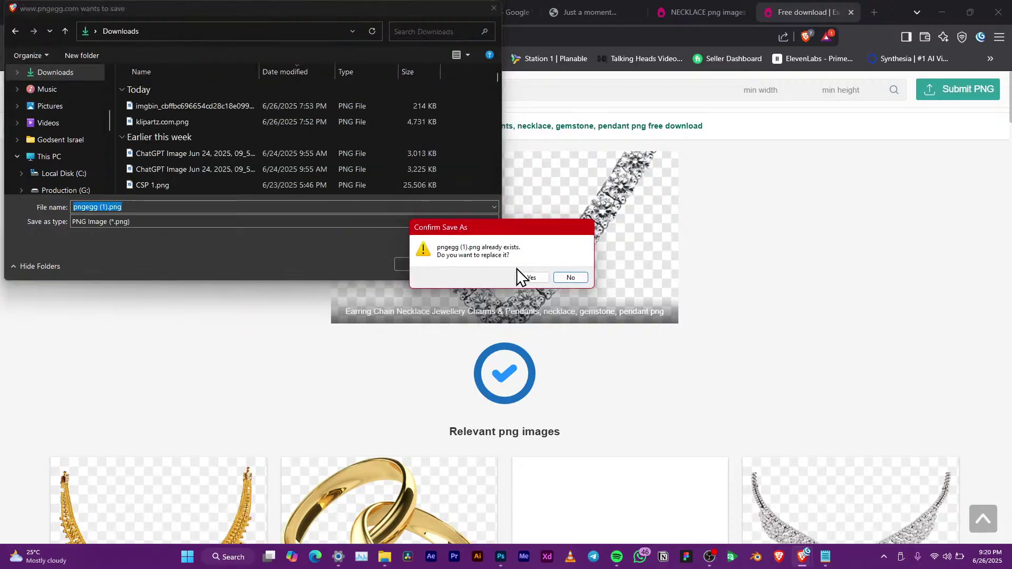
click(564, 279)
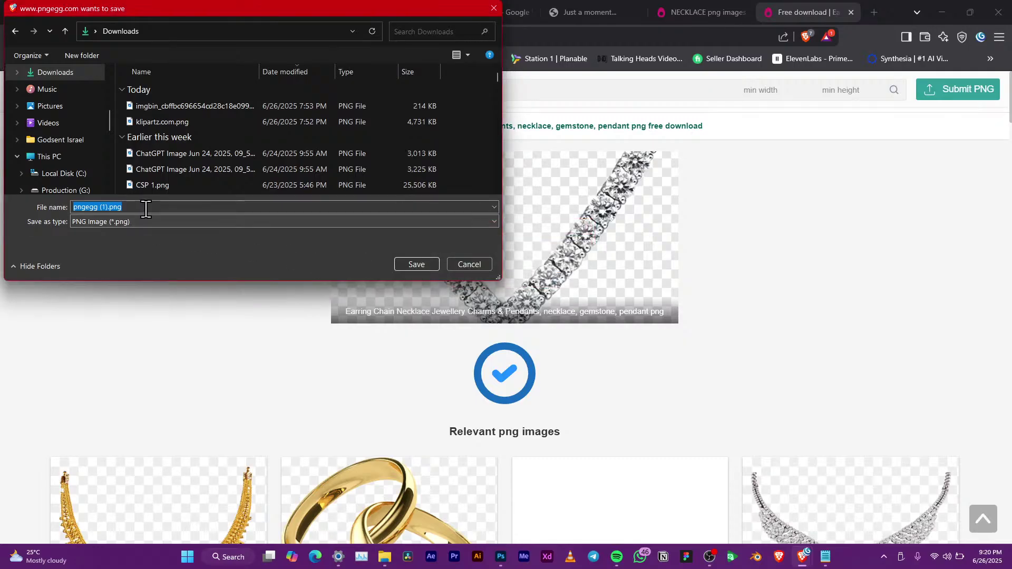
text(emerald neclace)
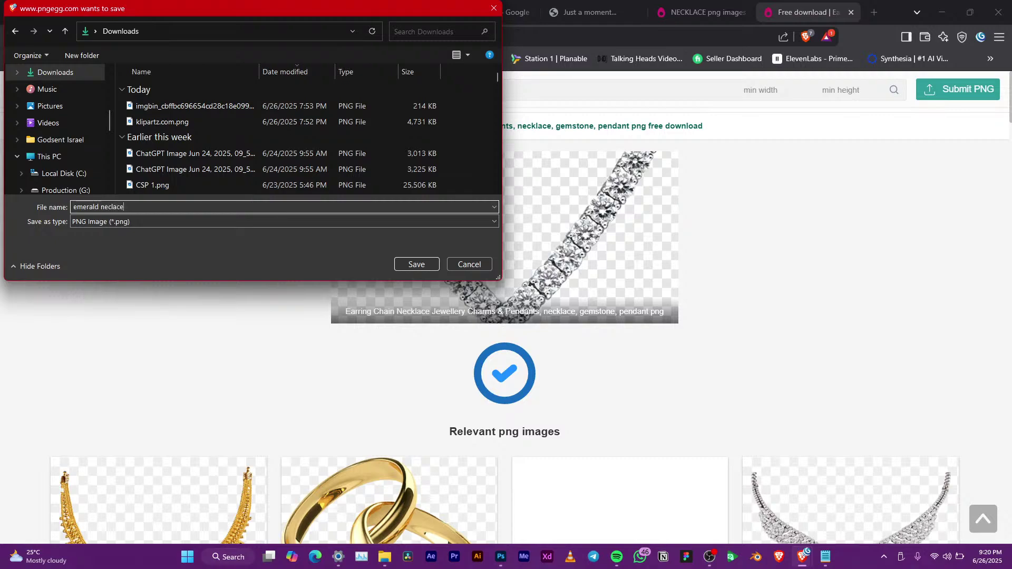
key(Return)
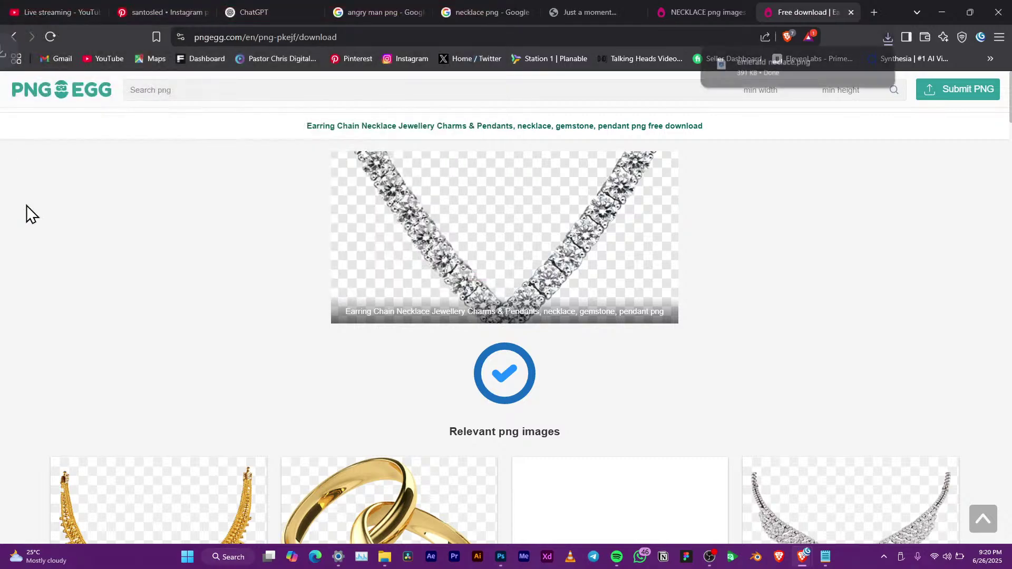
Step: Show the downloaded emerald neclace.png in its folder, switch to Photoshop and place it in Untitled-1 between Shape 6 and Layer 6
click(858, 63)
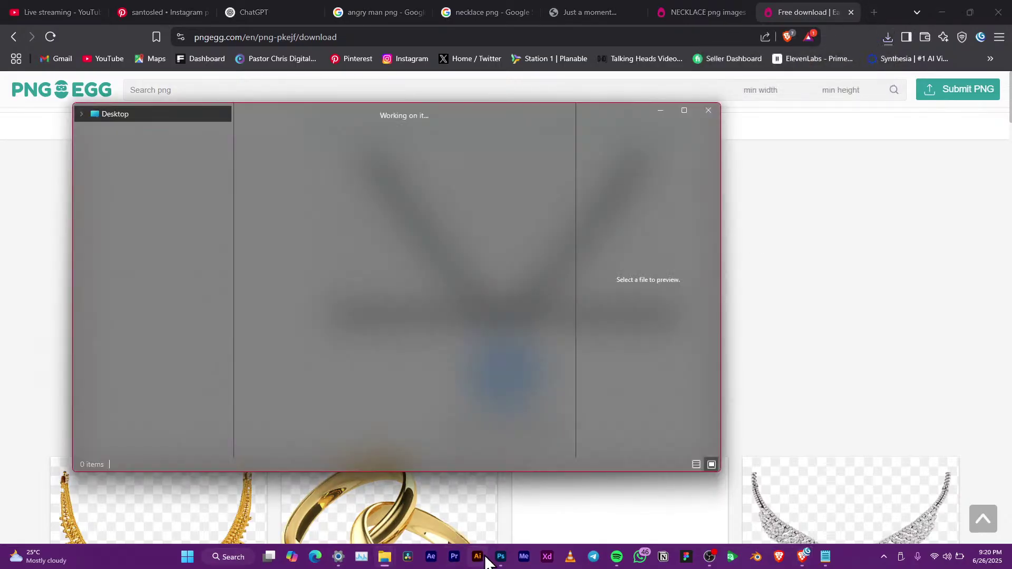
click(500, 557)
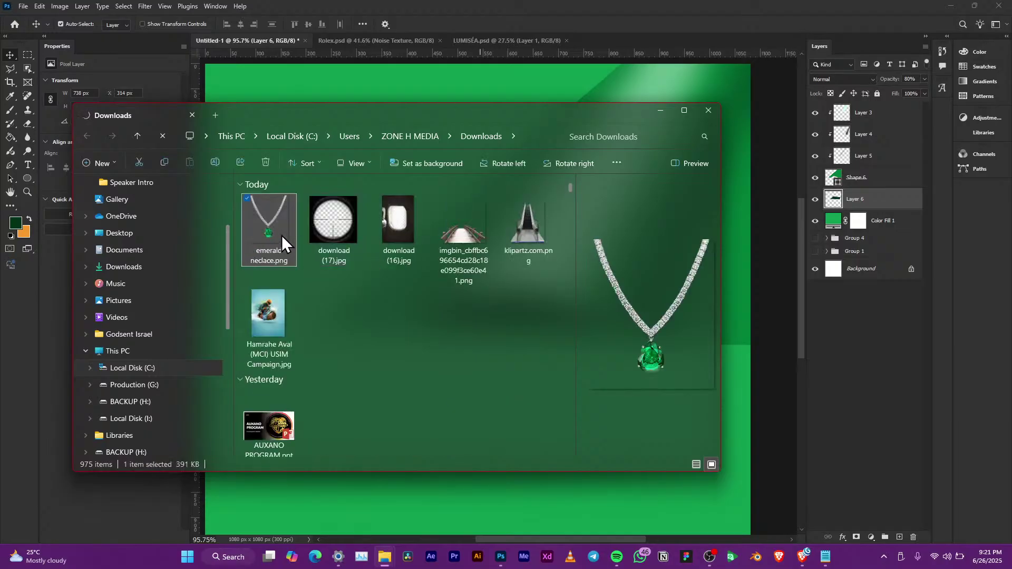
drag(495, 238, 733, 269)
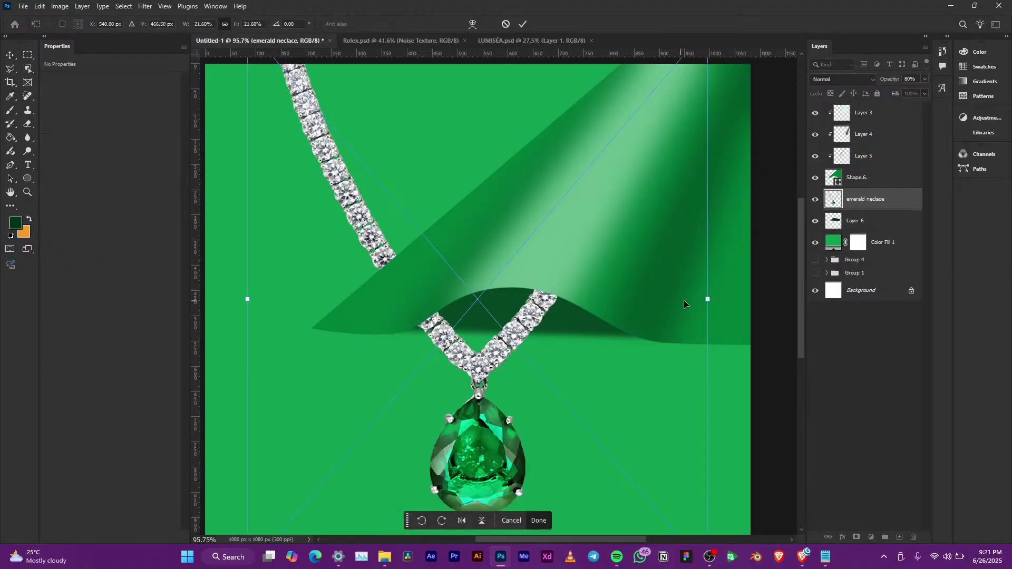
Step: Scale the placed necklace to about 10.24% and position it so its chain ends tuck under the fold's arched opening
drag(709, 303, 570, 310)
drag(492, 336, 520, 405)
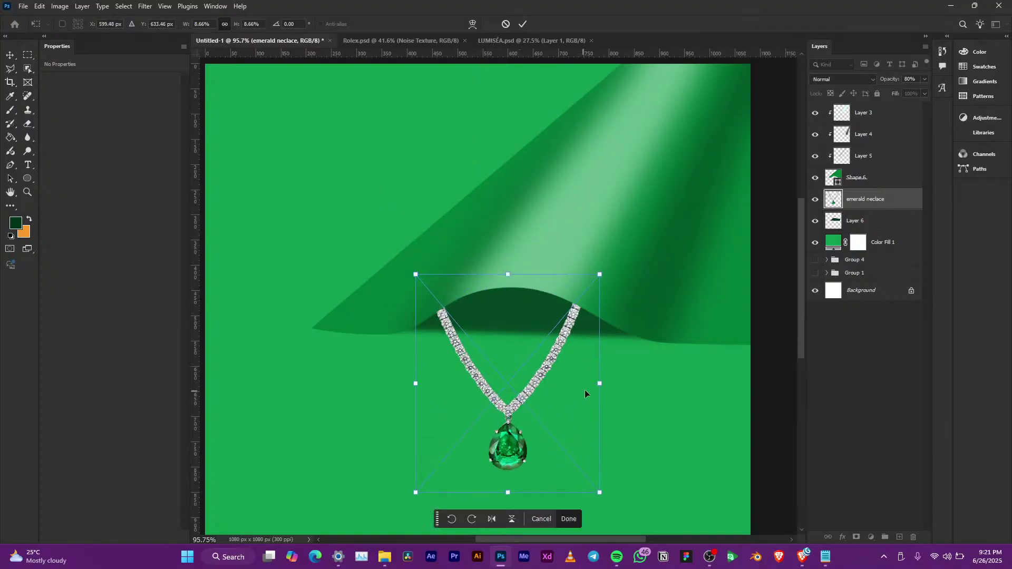
drag(605, 386, 622, 386)
drag(553, 368, 559, 369)
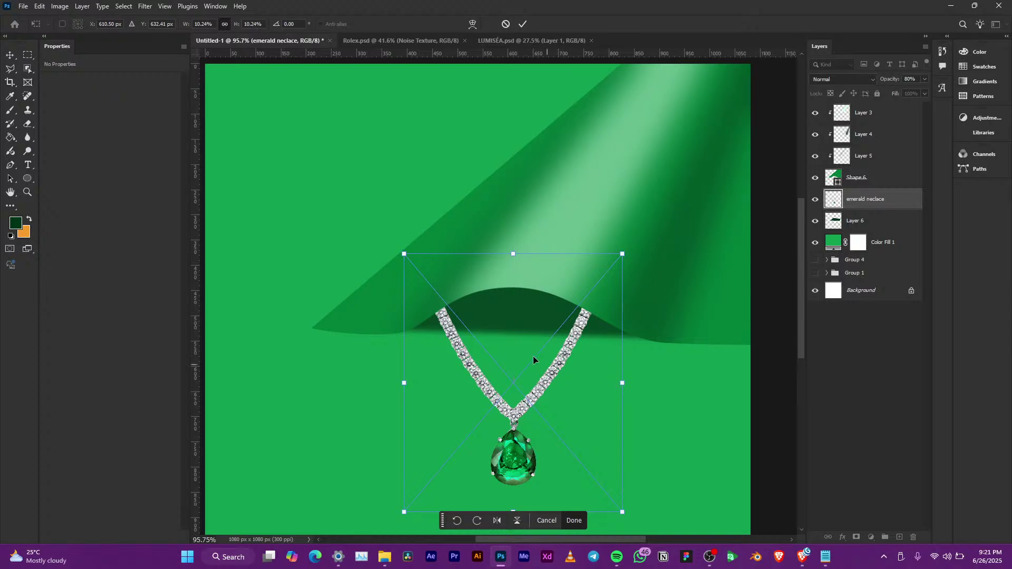
Step: Try to slant the necklace with the Perspective transform so the pendant leans to the lower left, repositioning it under the fold
right_click(533, 291)
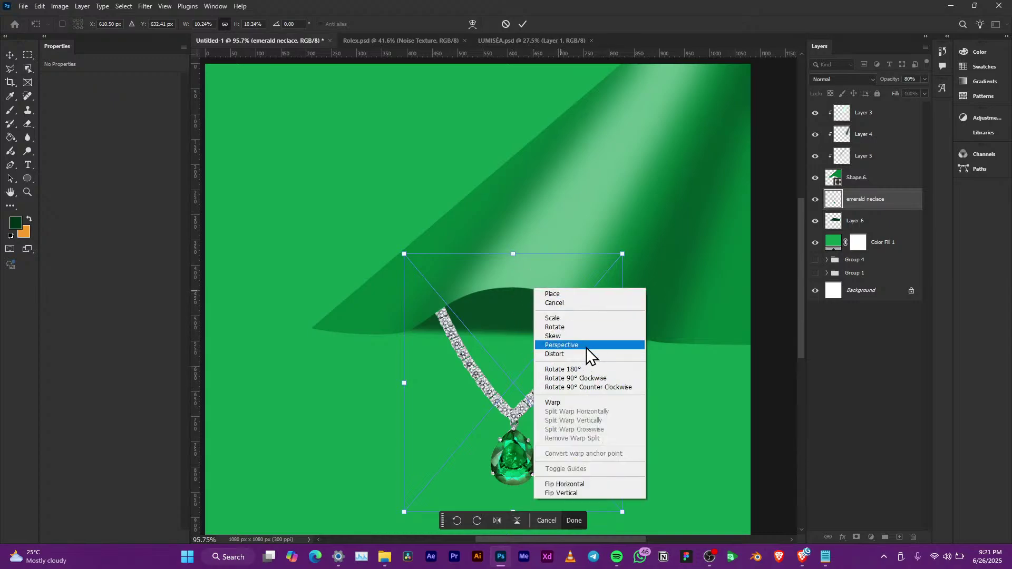
click(587, 347)
scroll(536, 416, down, 3)
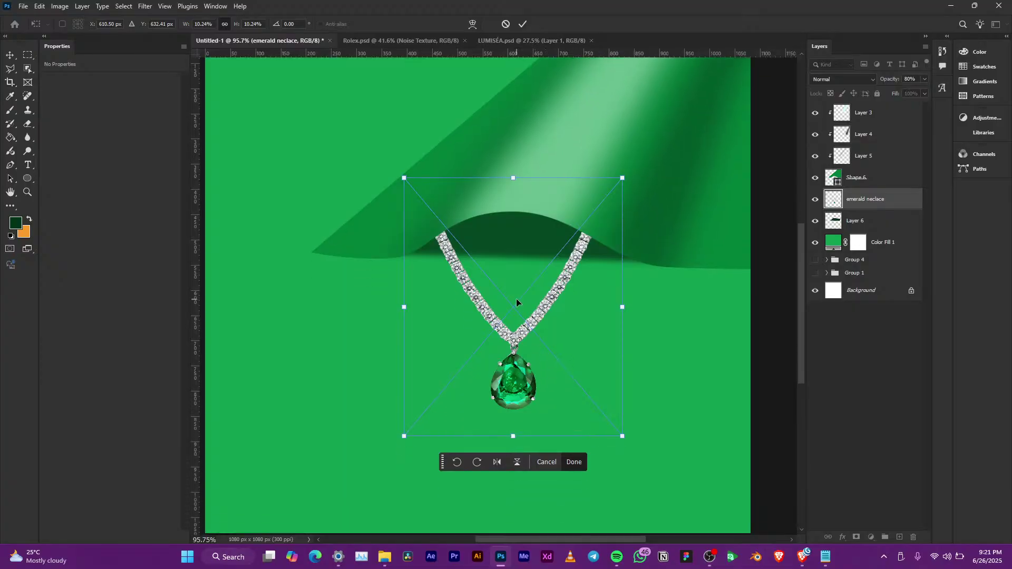
right_click(518, 299)
click(550, 357)
drag(514, 437, 420, 416)
drag(482, 316, 512, 325)
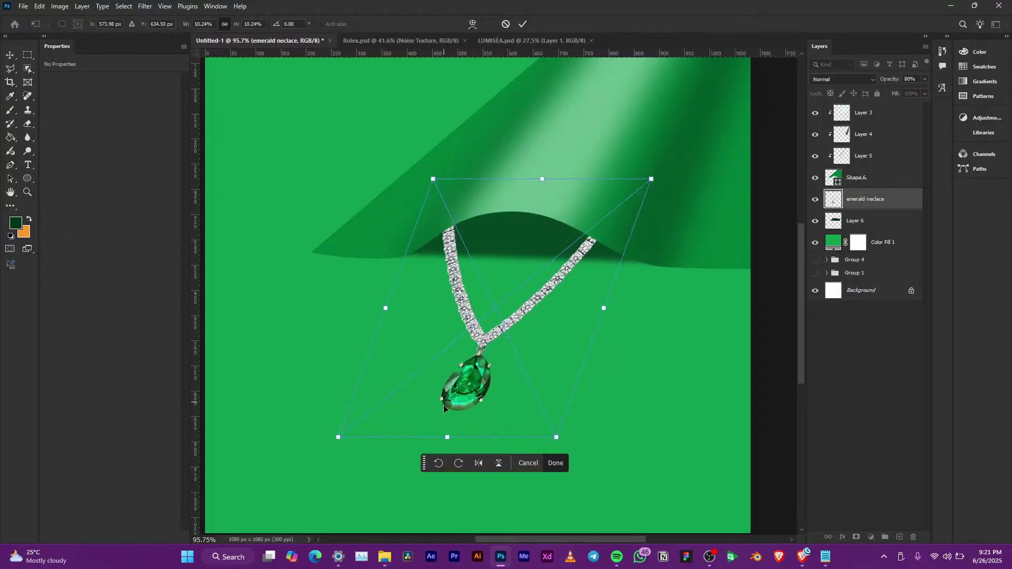
drag(450, 437, 385, 378)
drag(448, 321, 468, 314)
scroll(510, 292, down, 2)
scroll(510, 294, down, 2)
scroll(508, 273, up, 8)
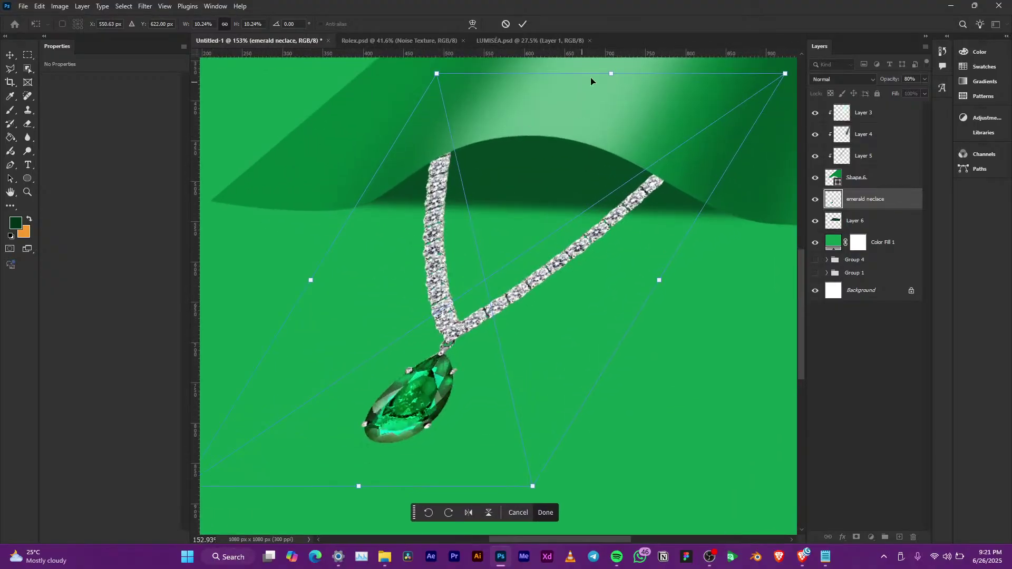
drag(613, 75, 584, 158)
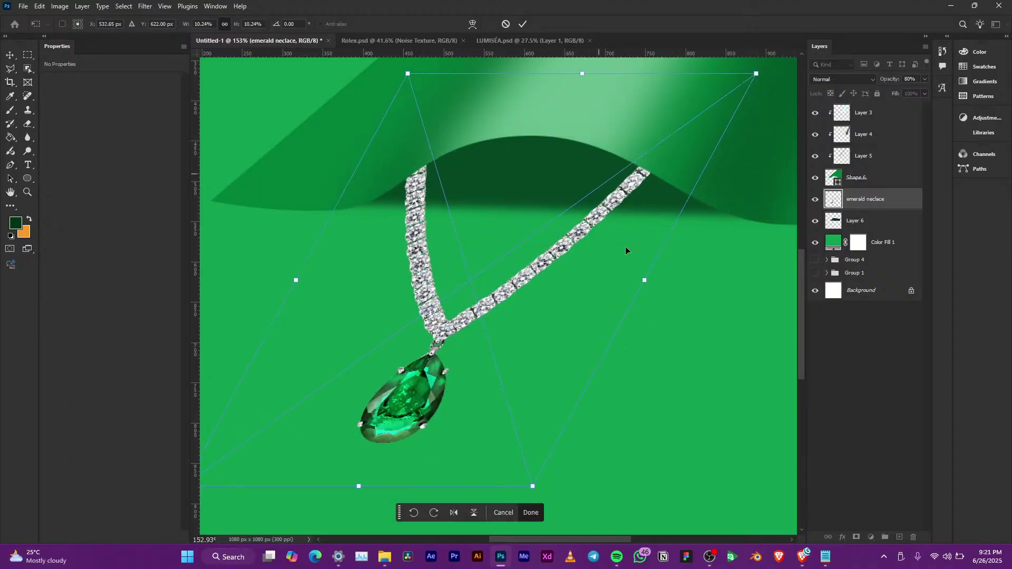
Step: Undo the perspective slants and moves applied to the necklace
key(ctrl+z)
key(ctrl+z)
key(ctrl+z)
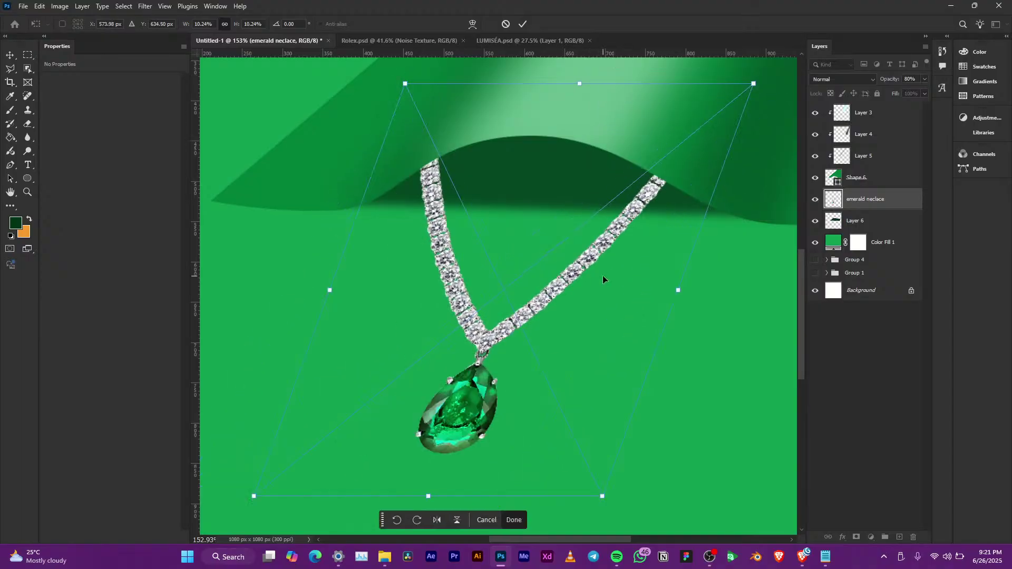
key(ctrl+z)
key(ctrl+z)
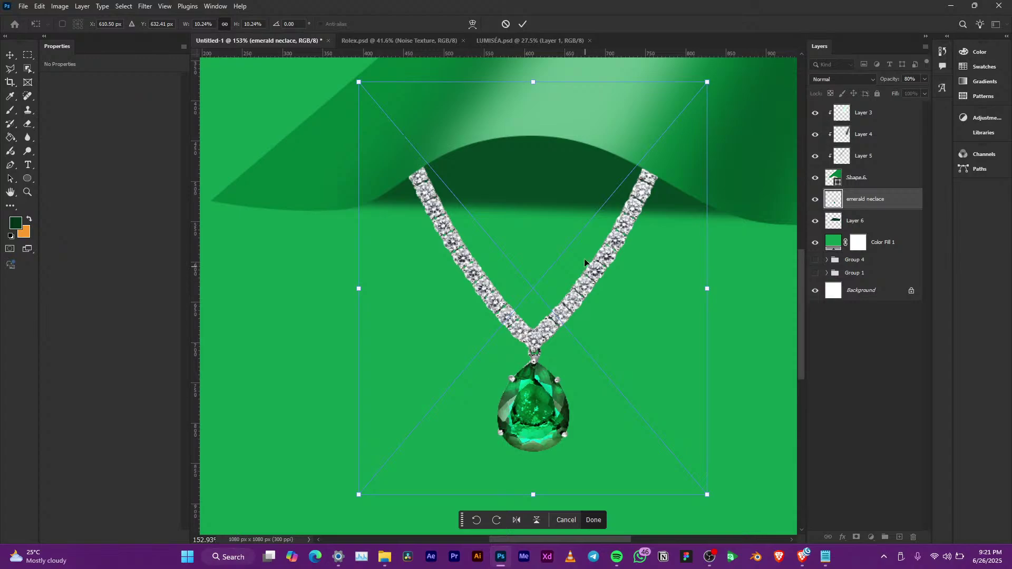
Step: Commit the upright necklace's placement under the fold and set its layer opacity to 100%
scroll(554, 184, down, 5)
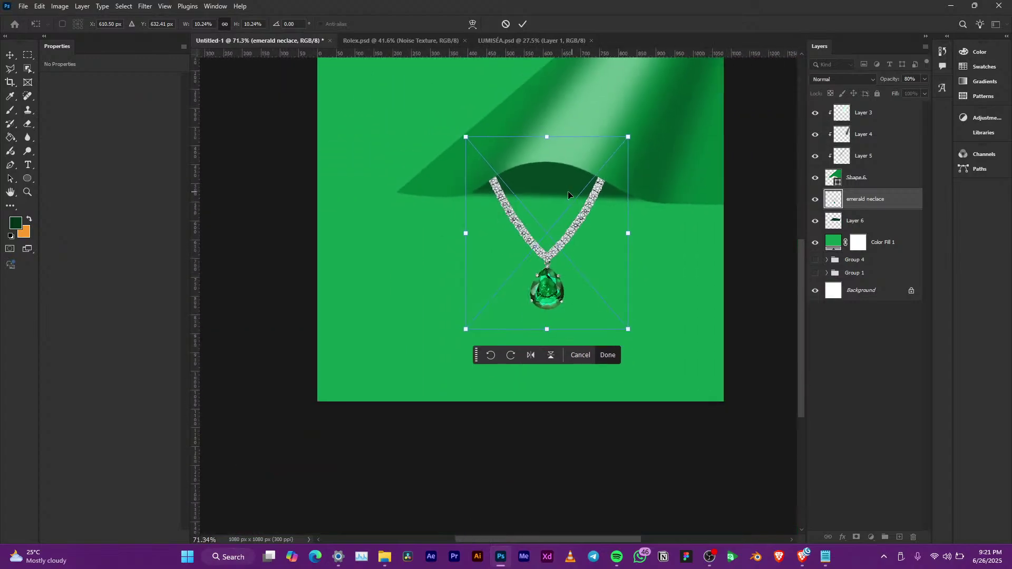
scroll(566, 201, up, 1)
scroll(562, 203, up, 4)
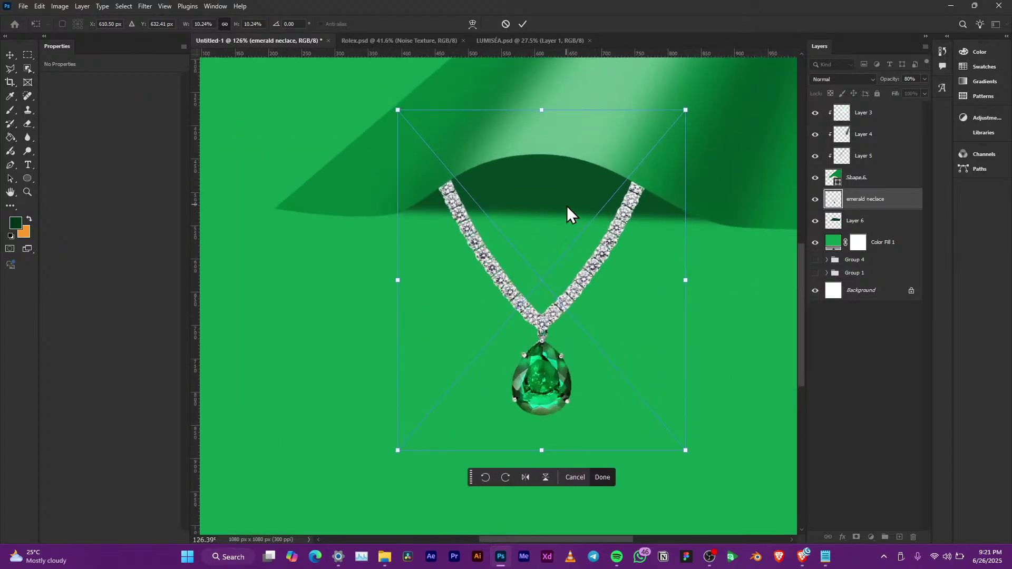
scroll(568, 240, down, 2)
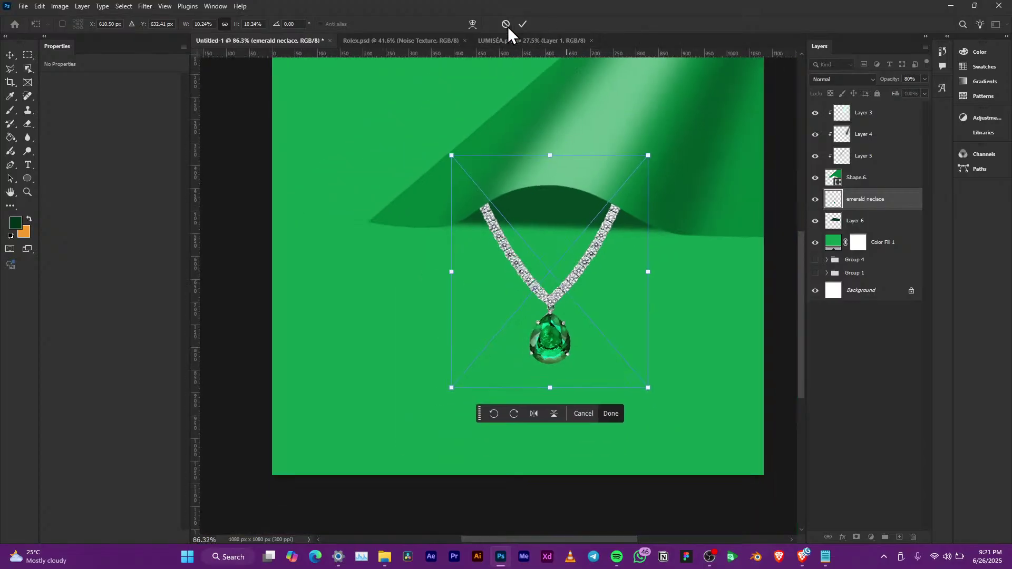
click(524, 24)
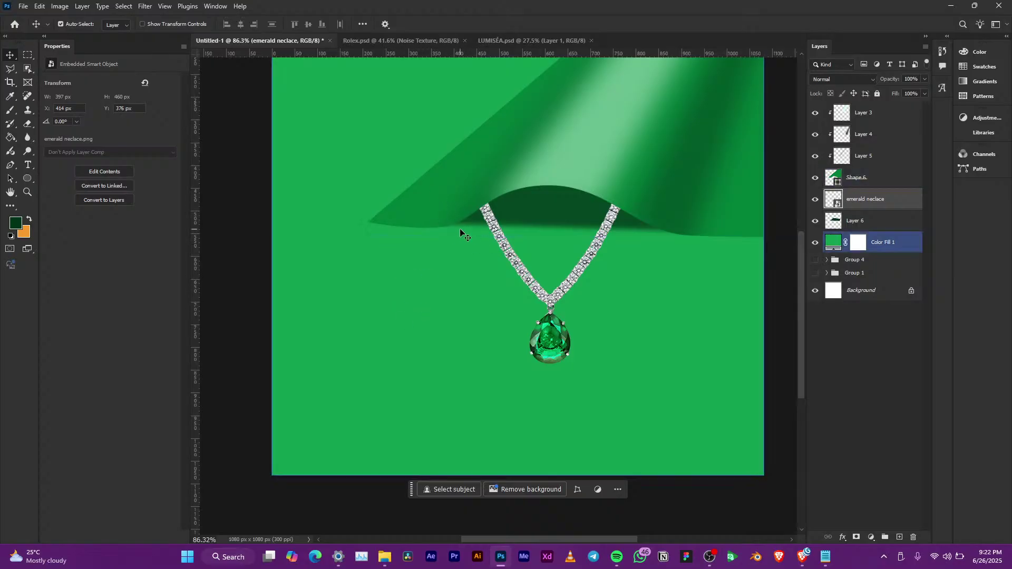
Step: Select the area below the fold with the Polygonal Lasso, from its lower-left tip down past the canvas bottom and right edges
scroll(545, 236, down, 2)
scroll(563, 257, up, 2)
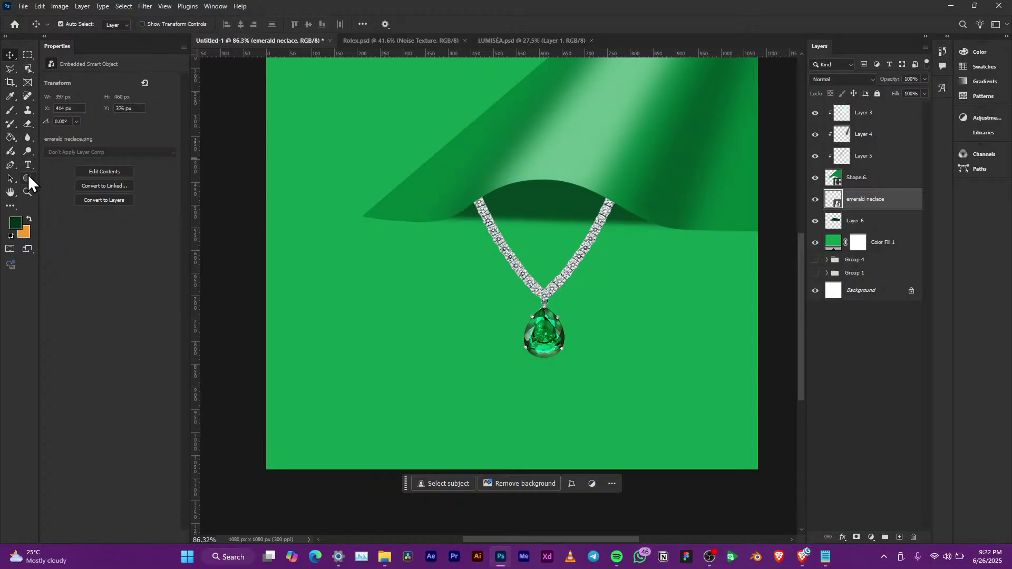
click(11, 71)
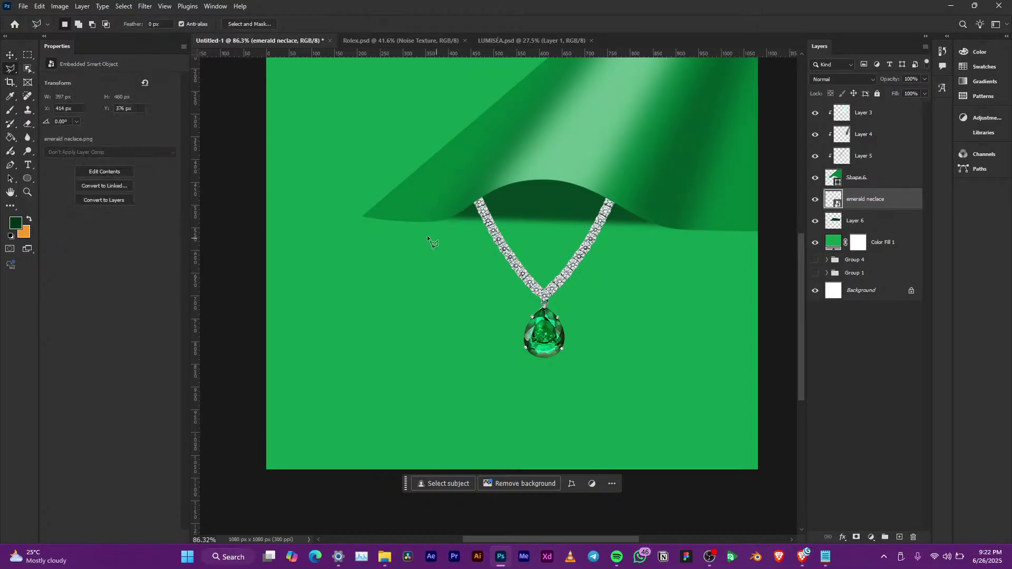
click(366, 217)
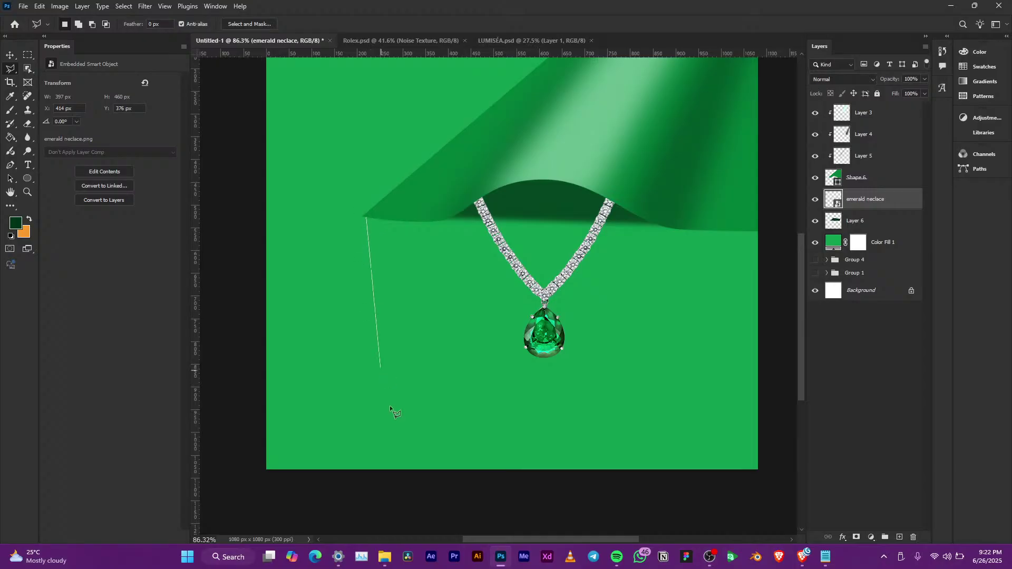
click(386, 485)
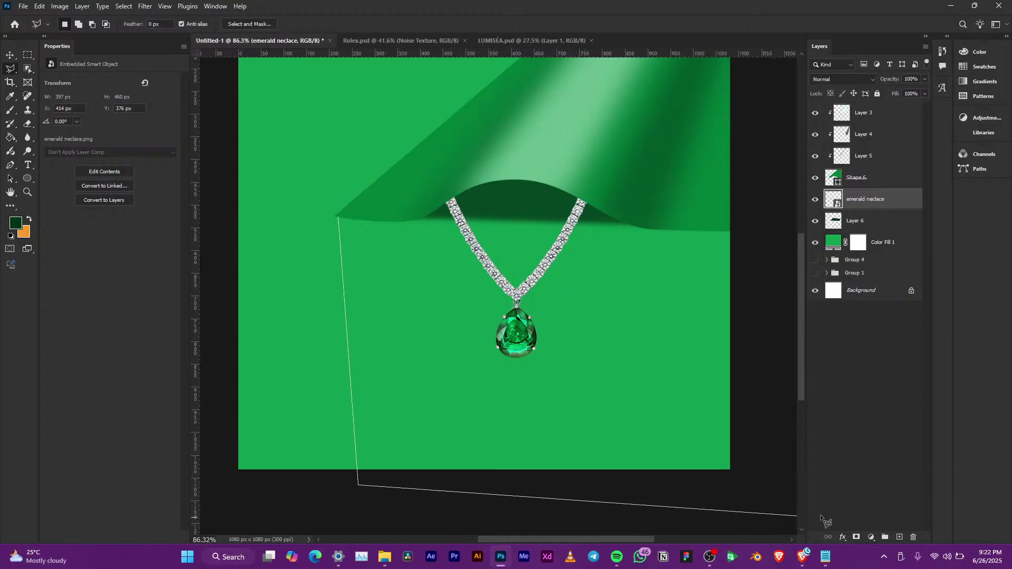
click(714, 492)
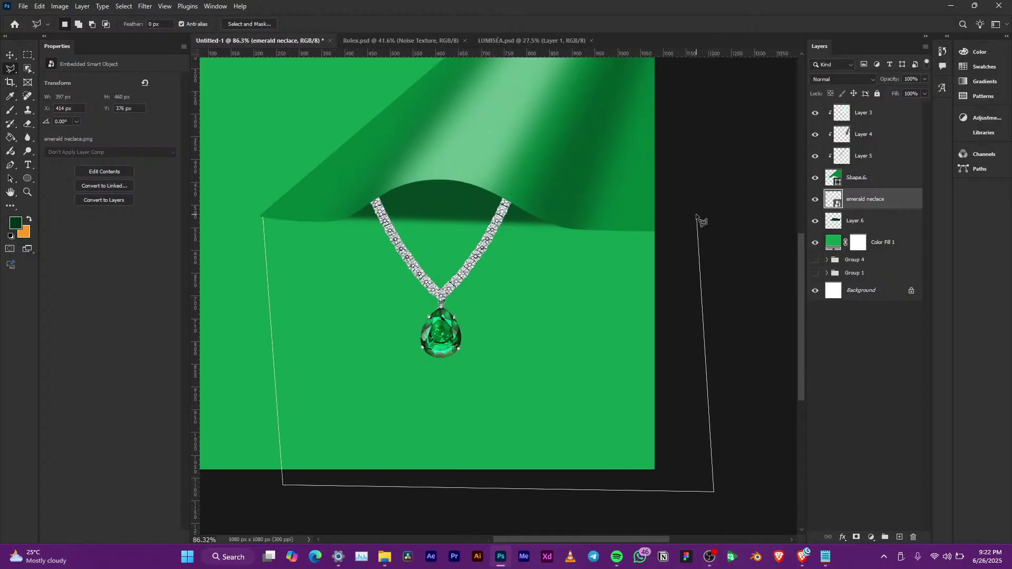
click(561, 224)
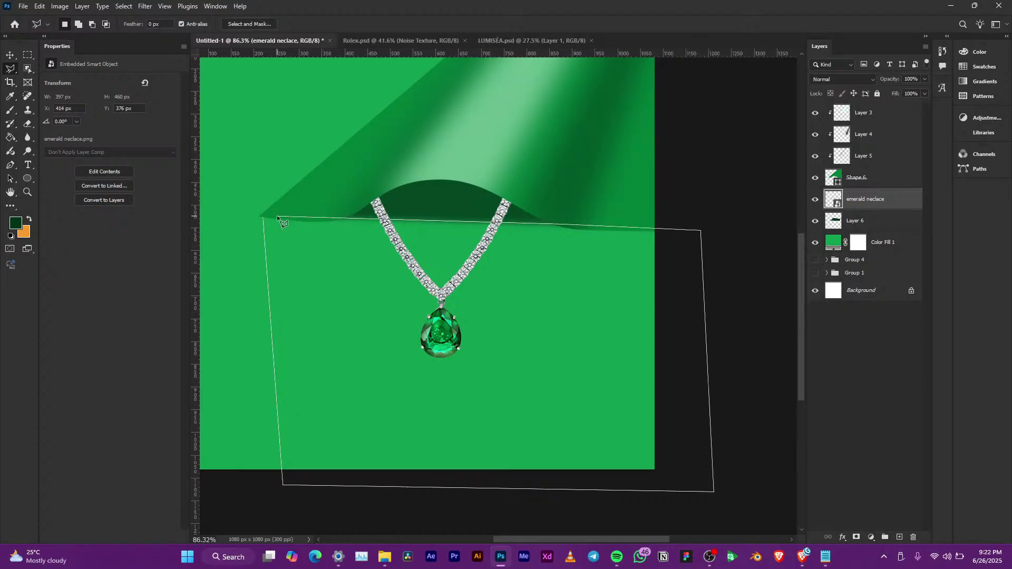
click(264, 216)
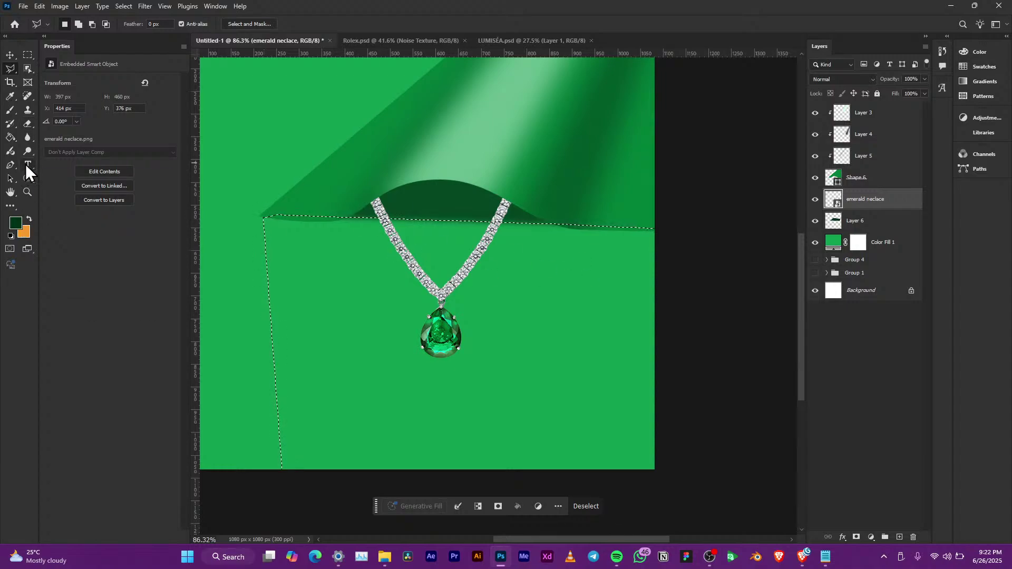
Step: Set the foreground colour to the fold's dark shading green, 005c2a, and add a new layer above the emerald necklace
click(16, 223)
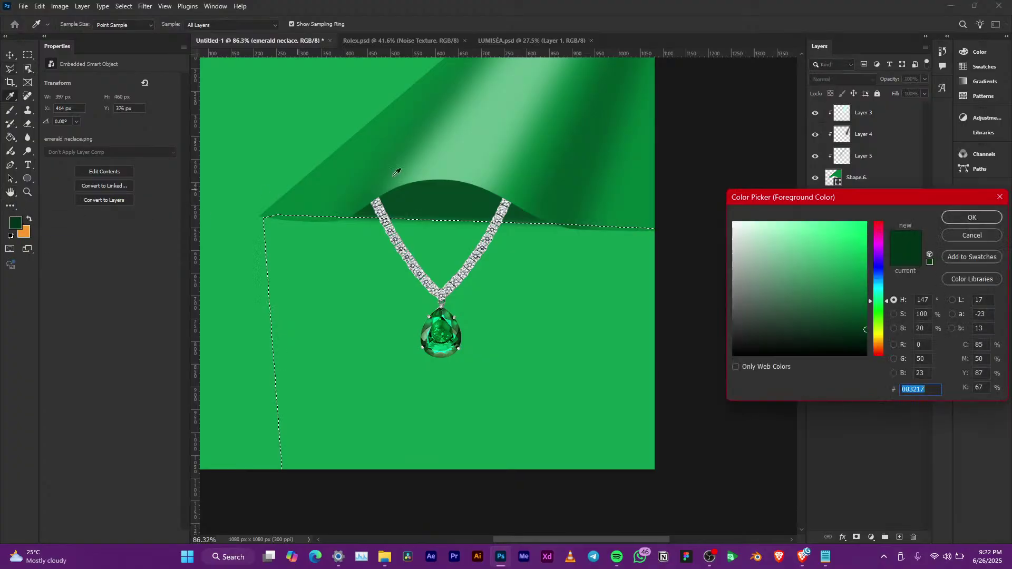
click(331, 180)
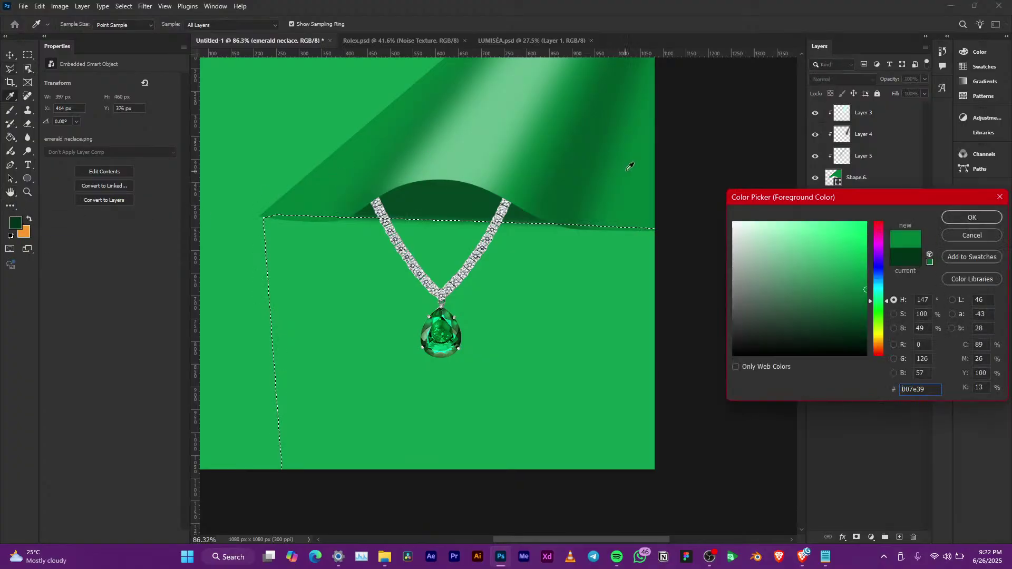
click(594, 166)
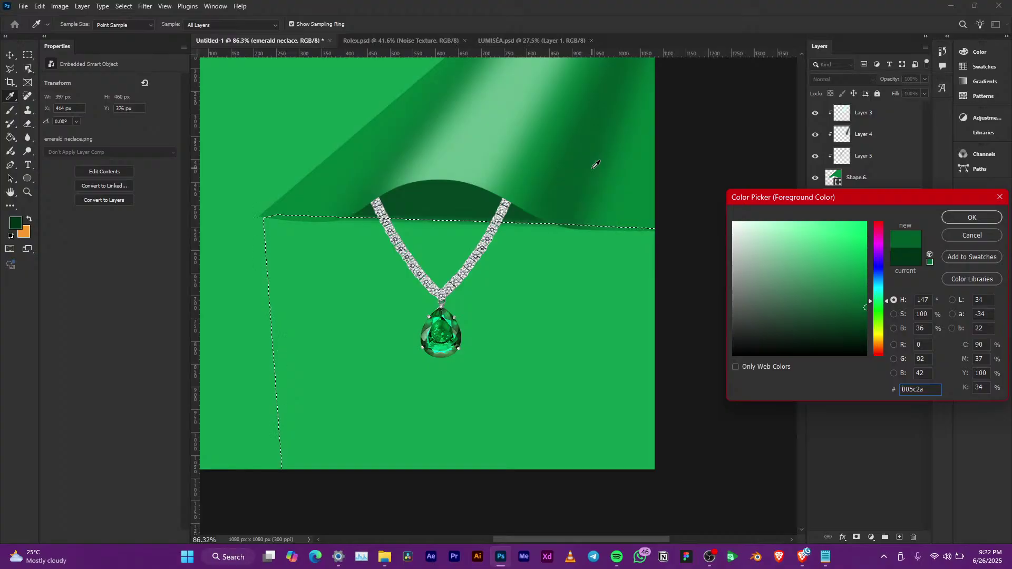
click(969, 215)
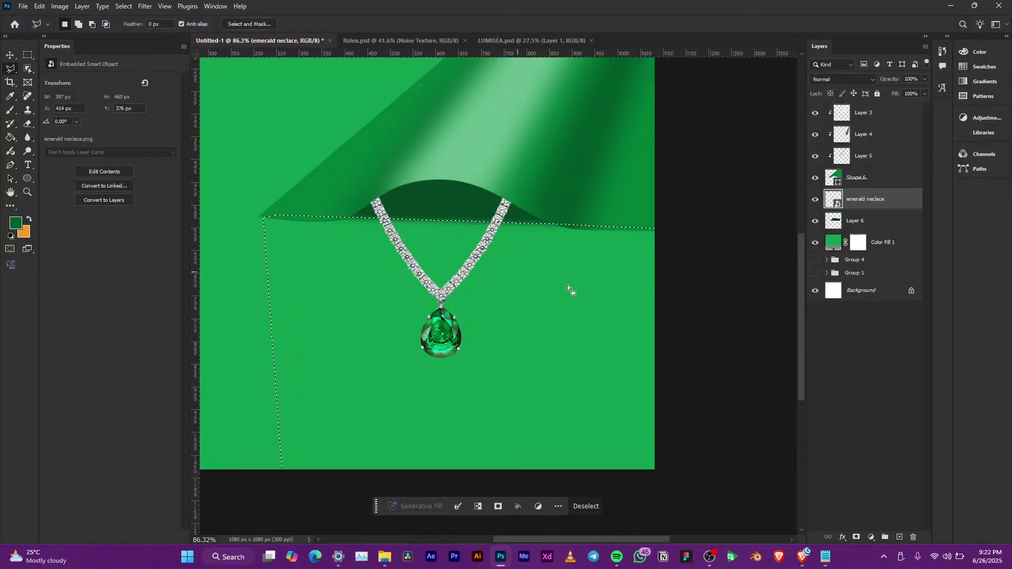
click(10, 137)
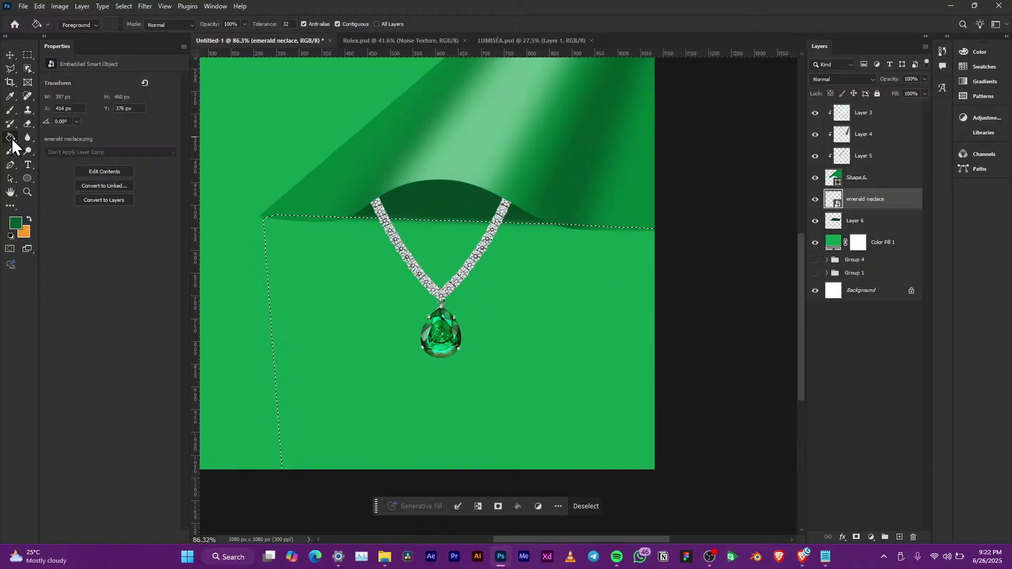
click(900, 537)
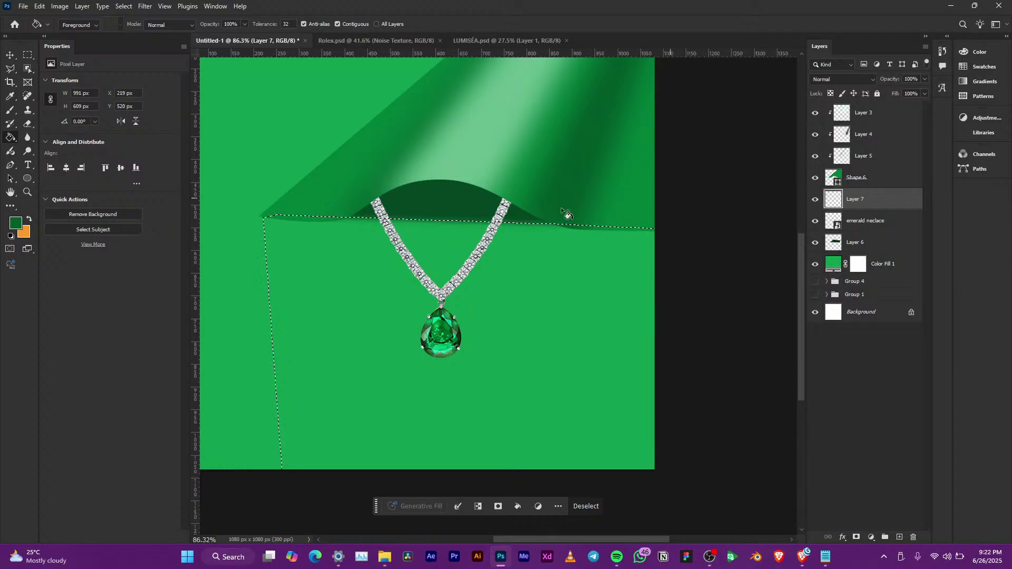
Step: Try filling the selection with 005c2a and restacking the filled layer around the necklace, and undo the fill
click(526, 302)
drag(887, 201, 884, 250)
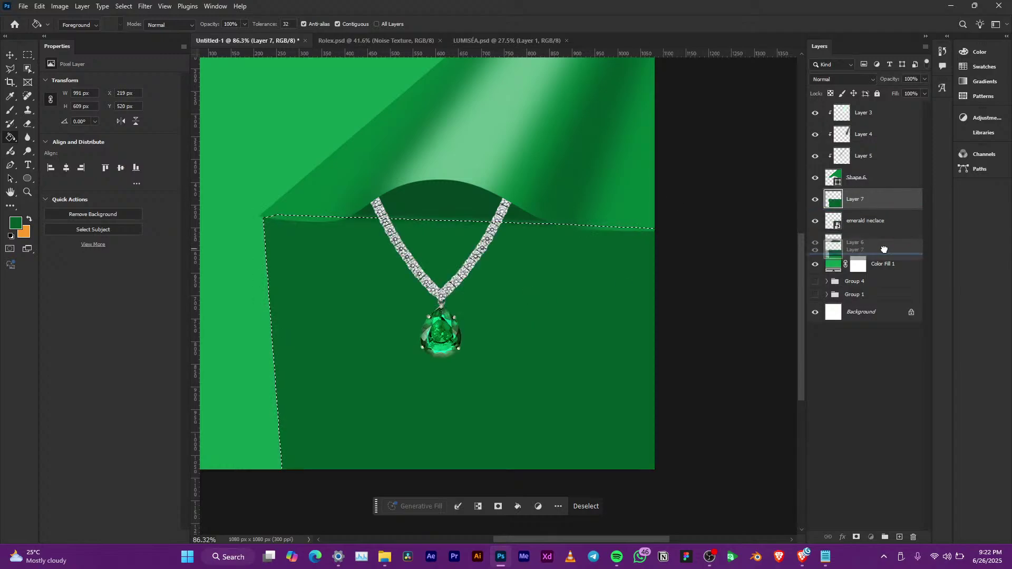
drag(884, 250, 884, 251)
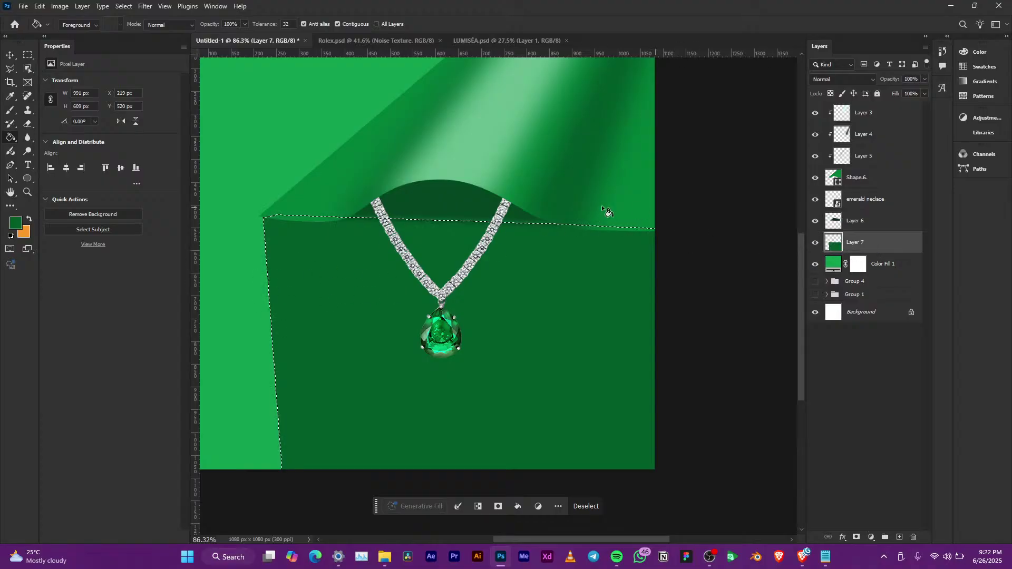
key(ctrl+bracketright)
key(ctrl+bracketright)
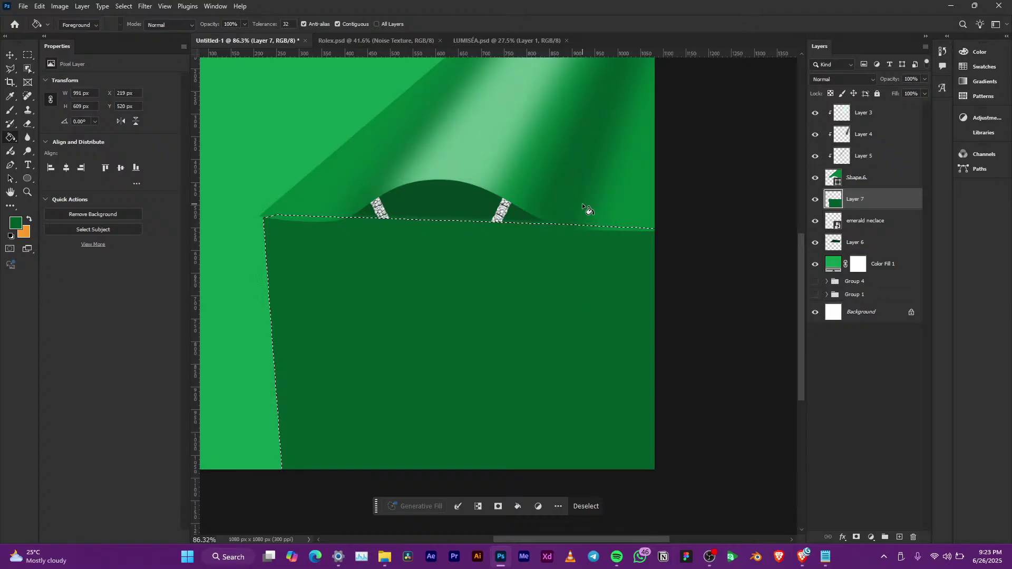
key(ctrl+z)
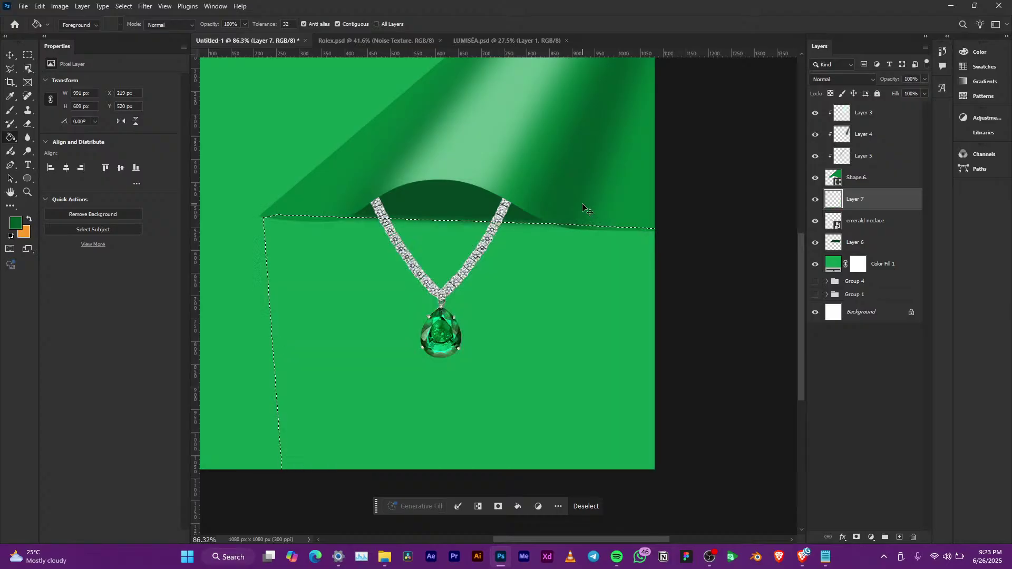
Step: Try filling the selection with the green 006f33, and undo the fill
click(15, 223)
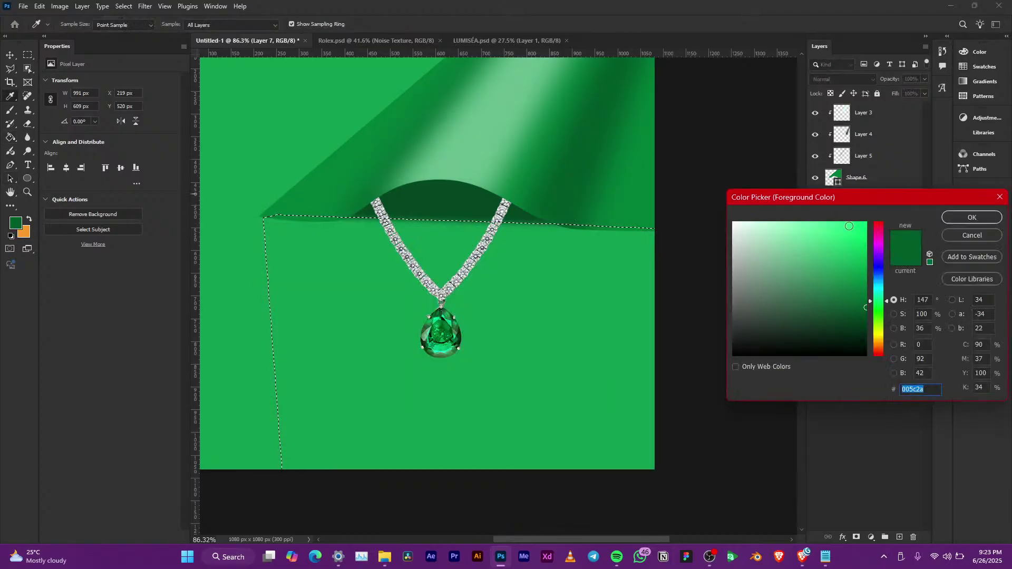
click(868, 297)
click(970, 218)
key(g)
click(529, 328)
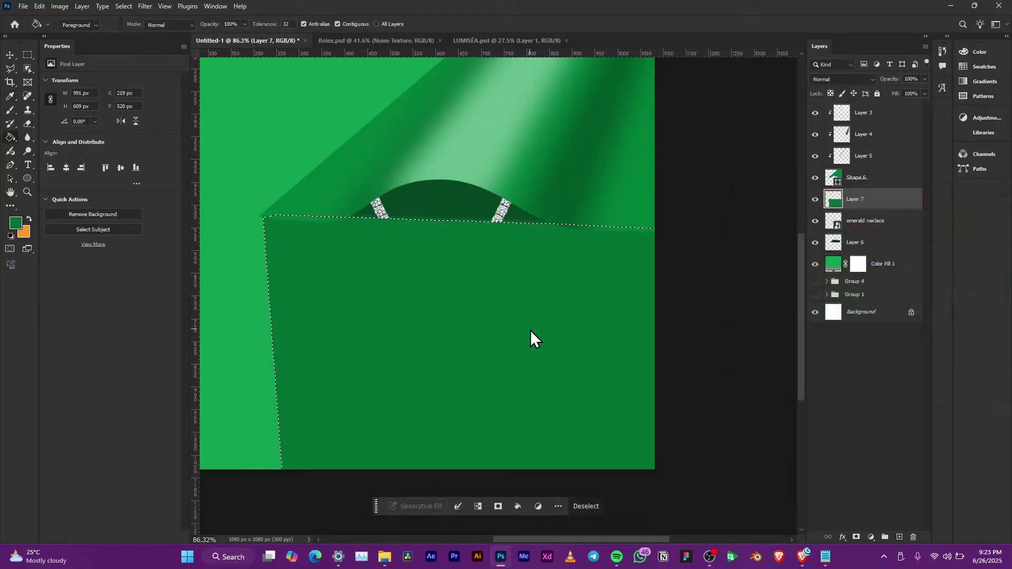
key(ctrl+z)
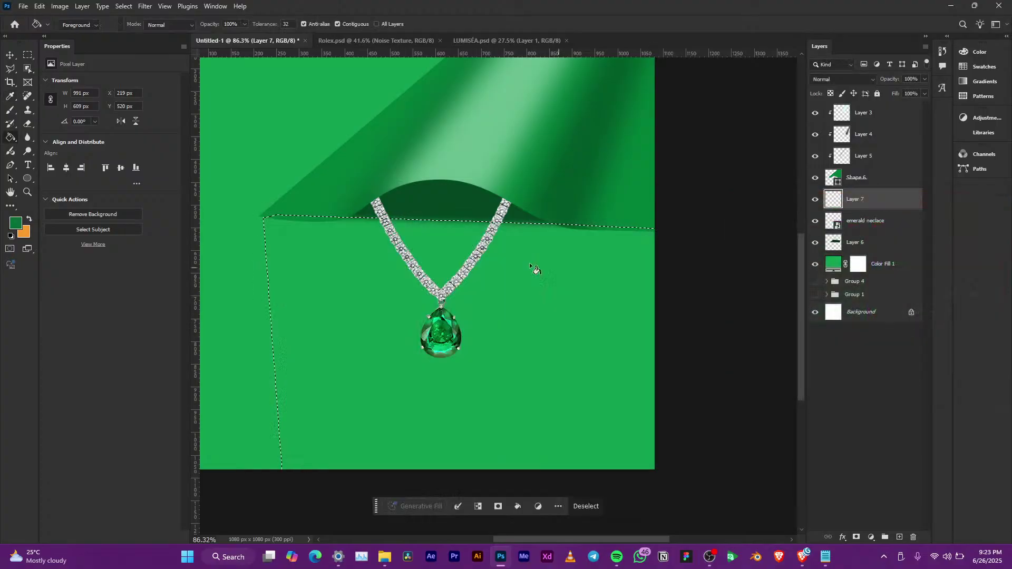
Step: Try a lighter green, 019444, as the selection's fill, and undo it
click(17, 222)
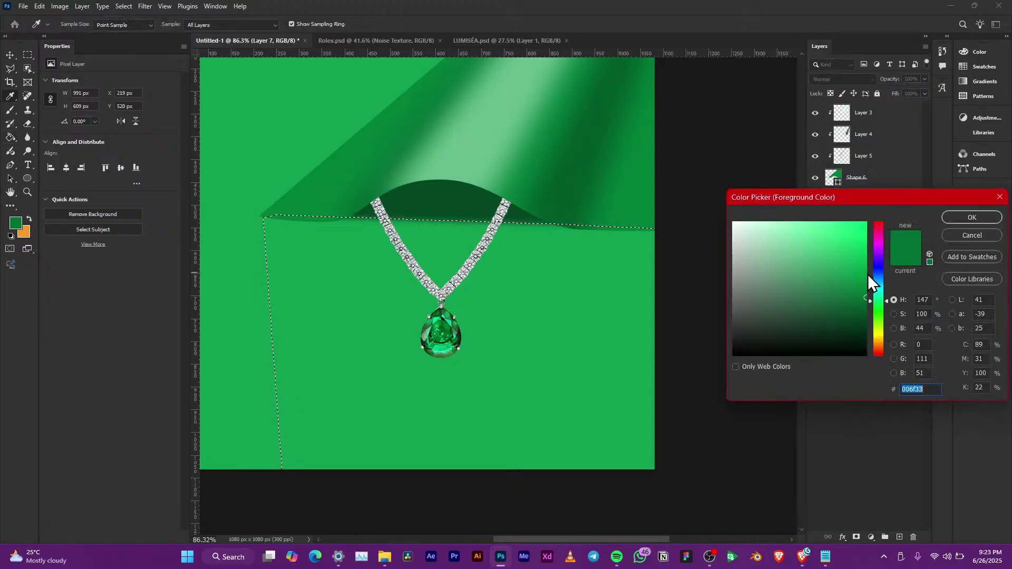
drag(866, 276, 867, 280)
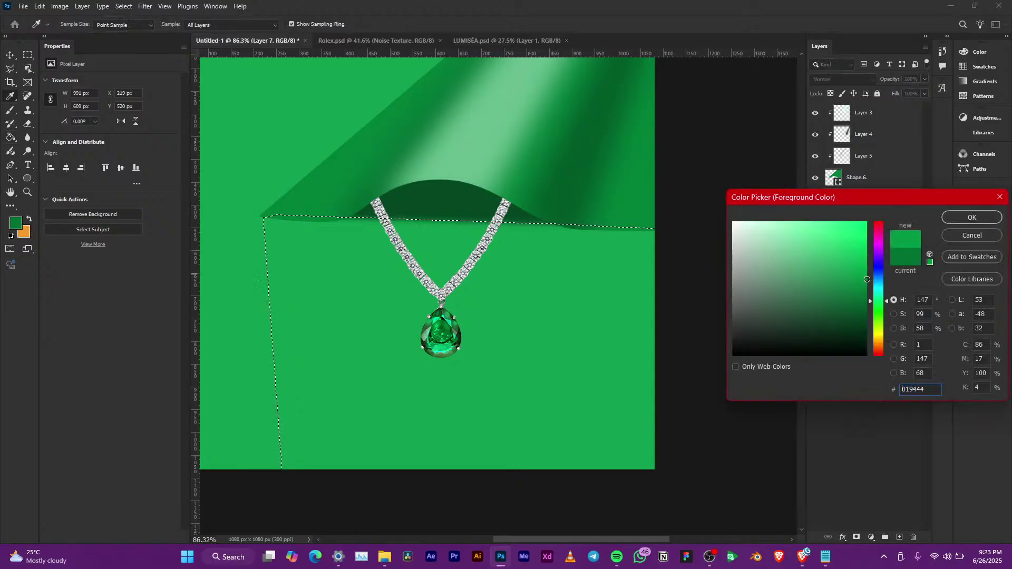
click(989, 220)
click(586, 322)
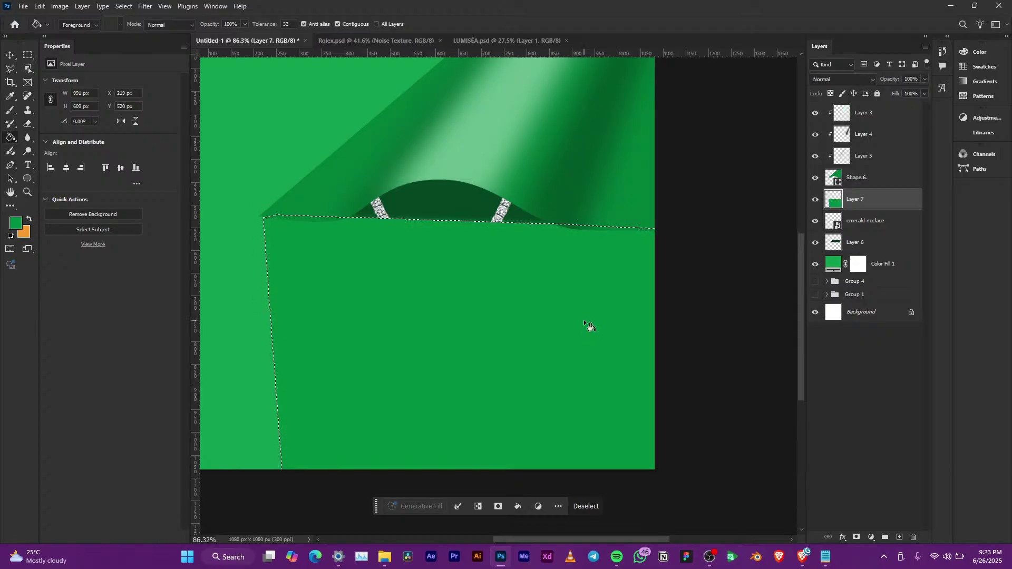
key(ctrl+z)
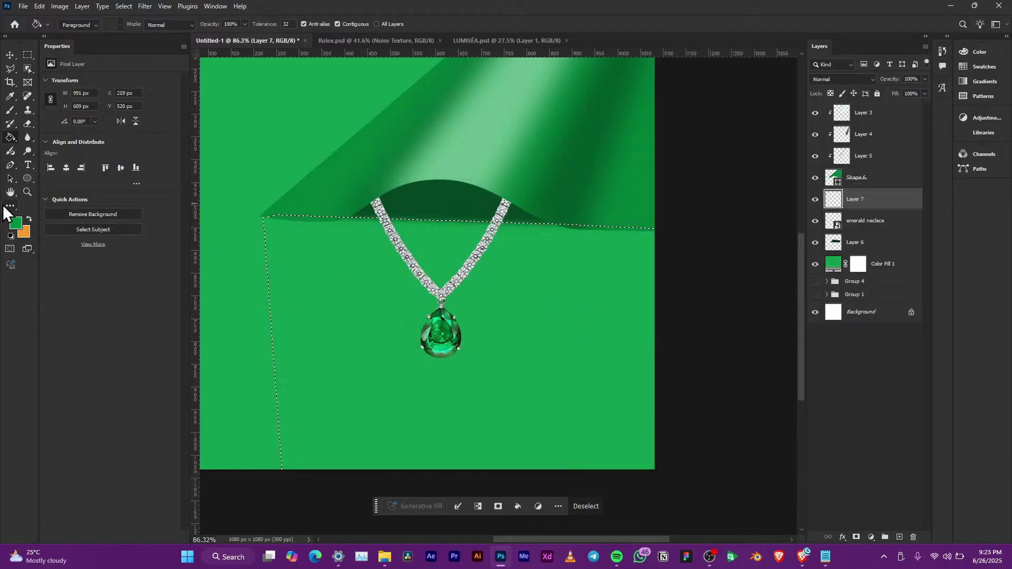
Step: Fill the selection with a slightly darker green, place that layer directly above Color Fill 1, and deselect
click(16, 223)
click(859, 291)
click(865, 288)
key(Return)
click(618, 312)
drag(859, 191, 856, 249)
key(ctrl+d)
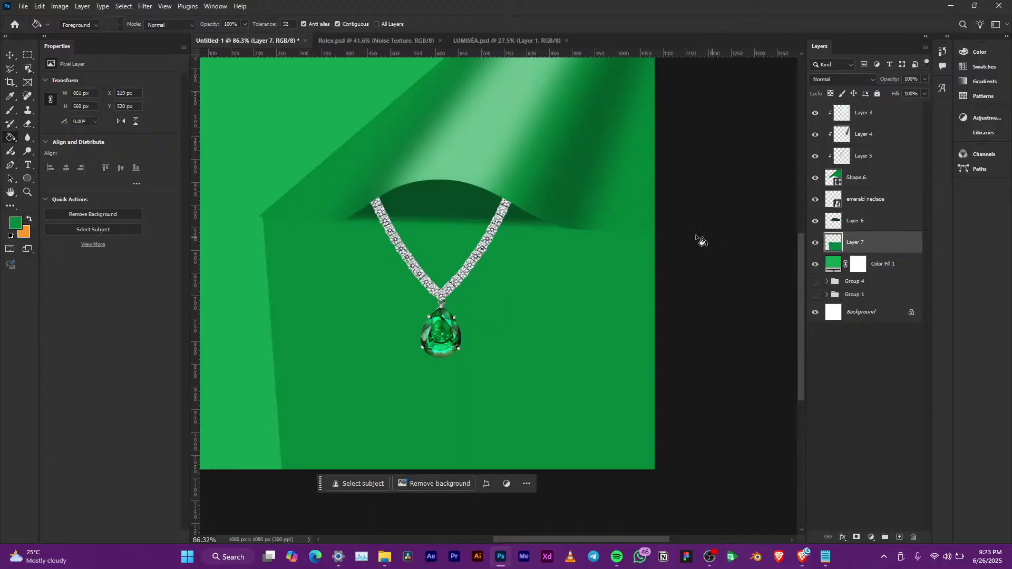
Step: Stack the emerald necklace beneath the shadow on Layer 6 and set the shadow's blend mode to Multiply
key(v)
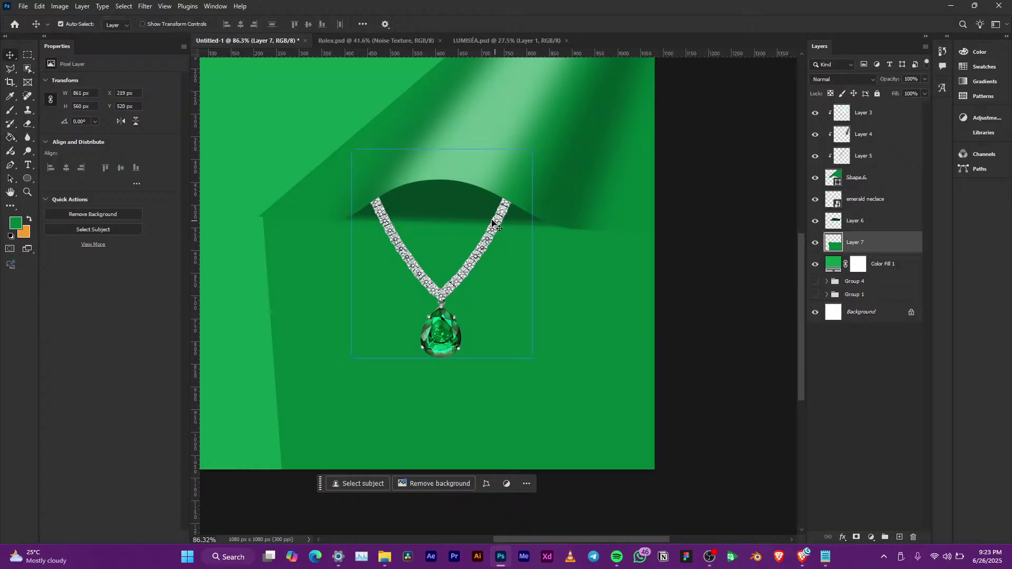
drag(875, 199, 875, 232)
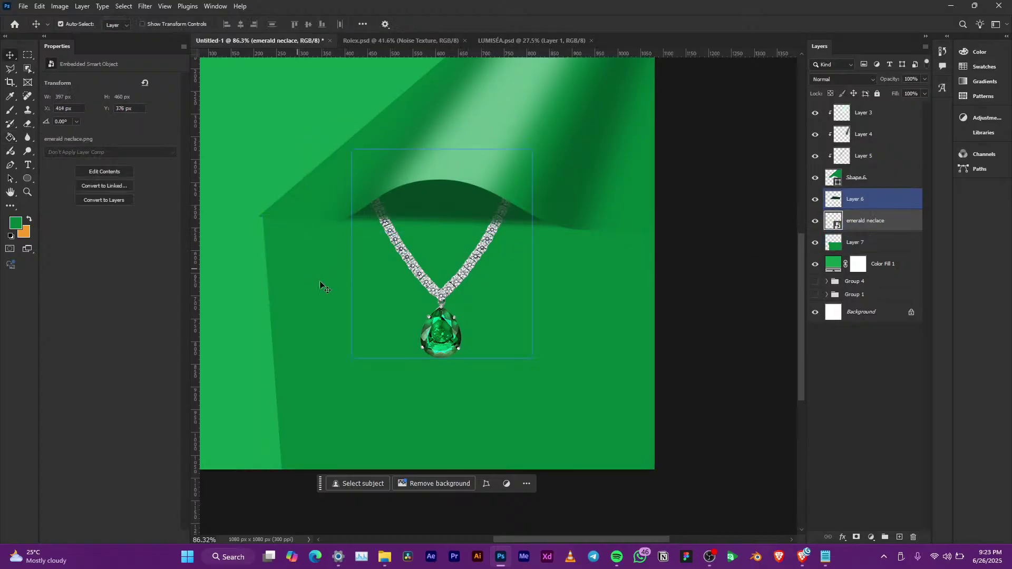
click(881, 200)
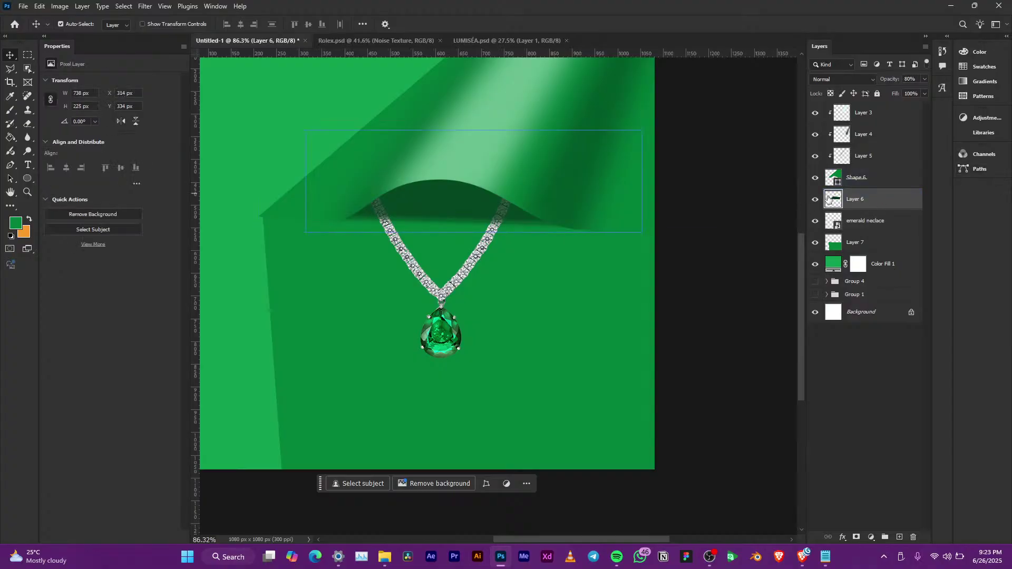
click(850, 80)
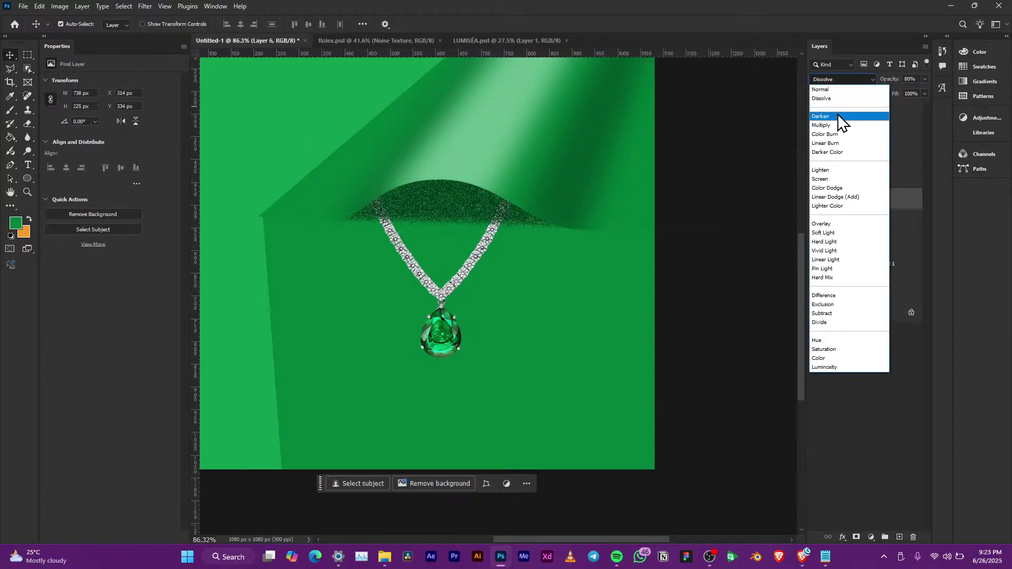
click(832, 127)
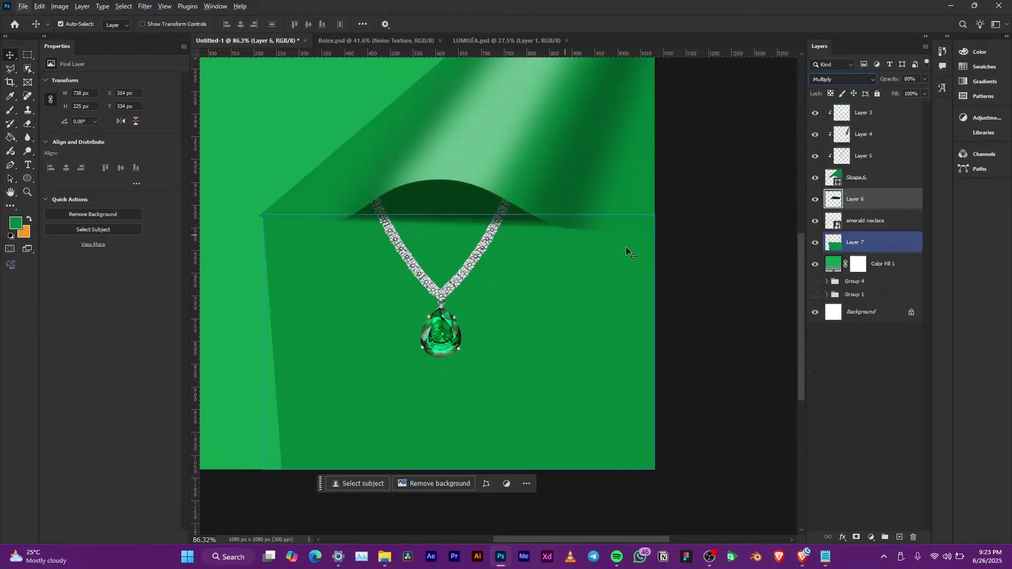
Step: Reposition the darker green panel on Layer 7 to X 210 px, Y 520 px so its corner meets the fold's lower-left tip
scroll(536, 249, up, 3)
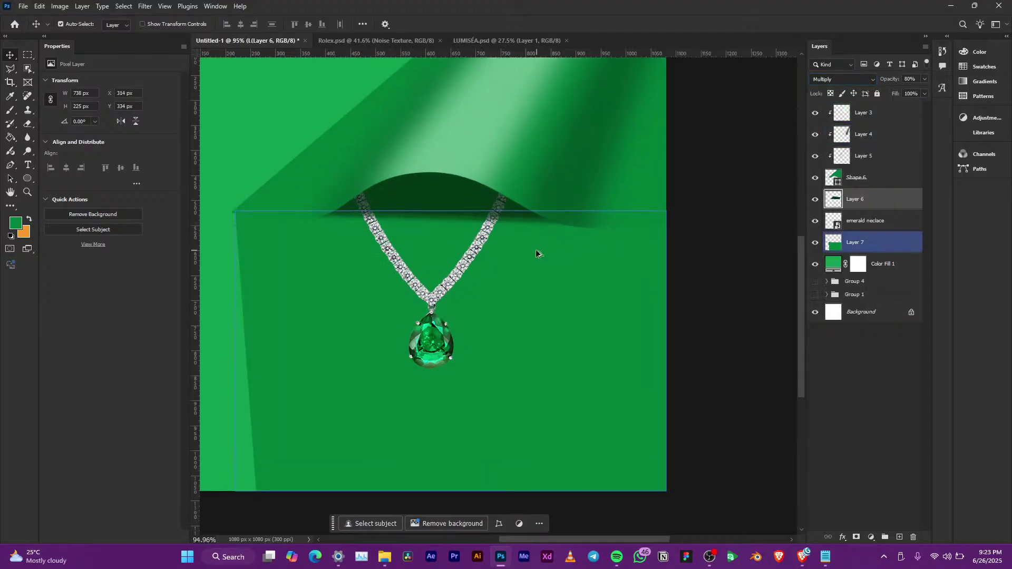
click(516, 325)
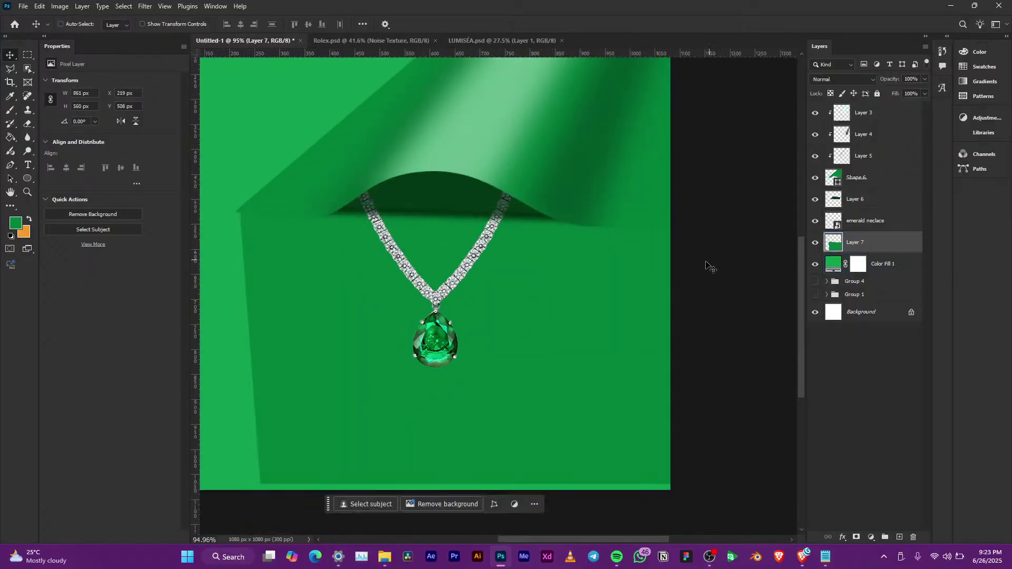
key(ctrl+t)
drag(550, 311, 551, 309)
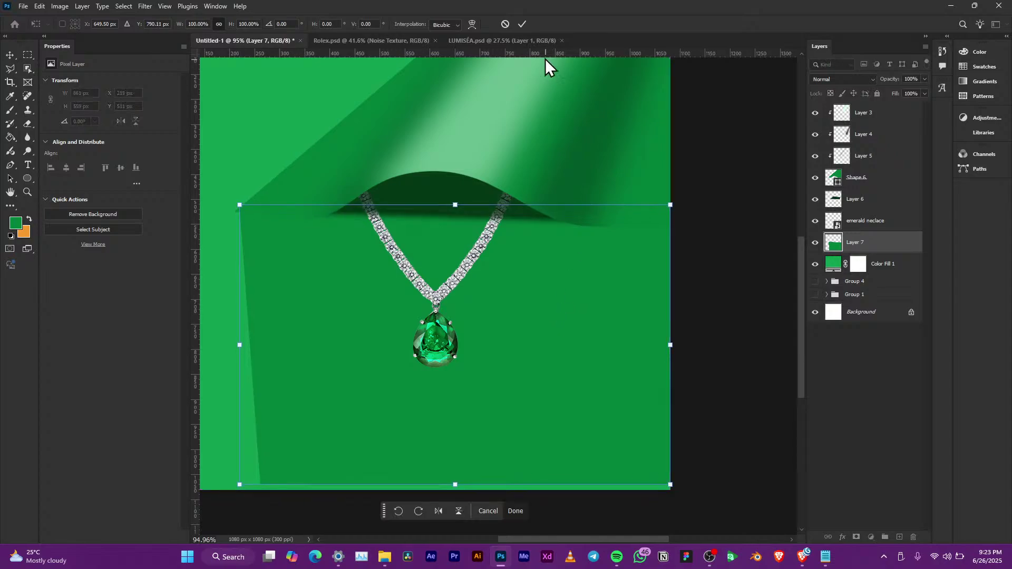
click(522, 24)
scroll(413, 240, down, 2)
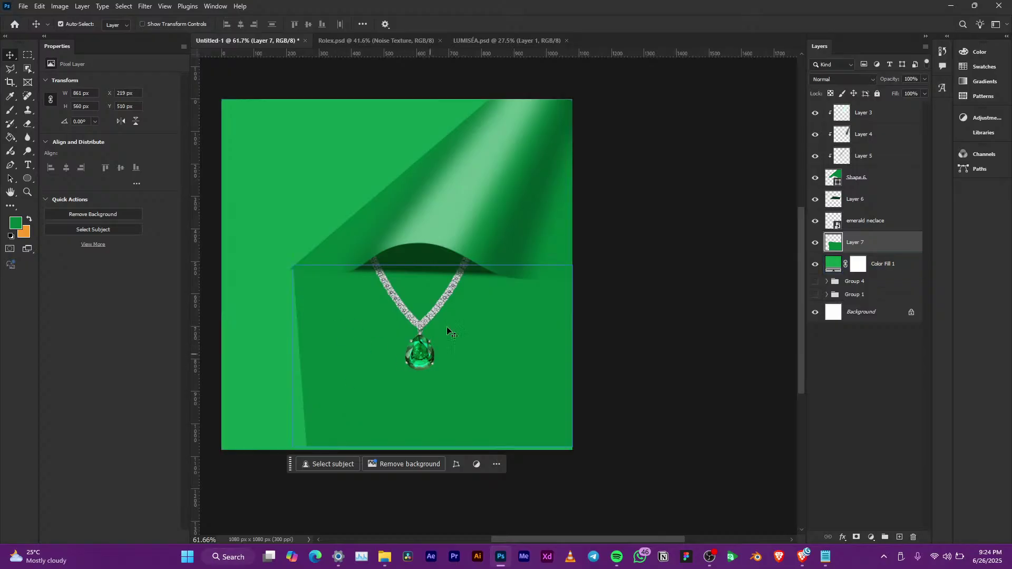
mouse_move(508, 338)
mouse_down()
mouse_move(511, 366)
mouse_move(541, 253)
mouse_move(523, 256)
mouse_move(452, 376)
mouse_move(506, 341)
mouse_up()
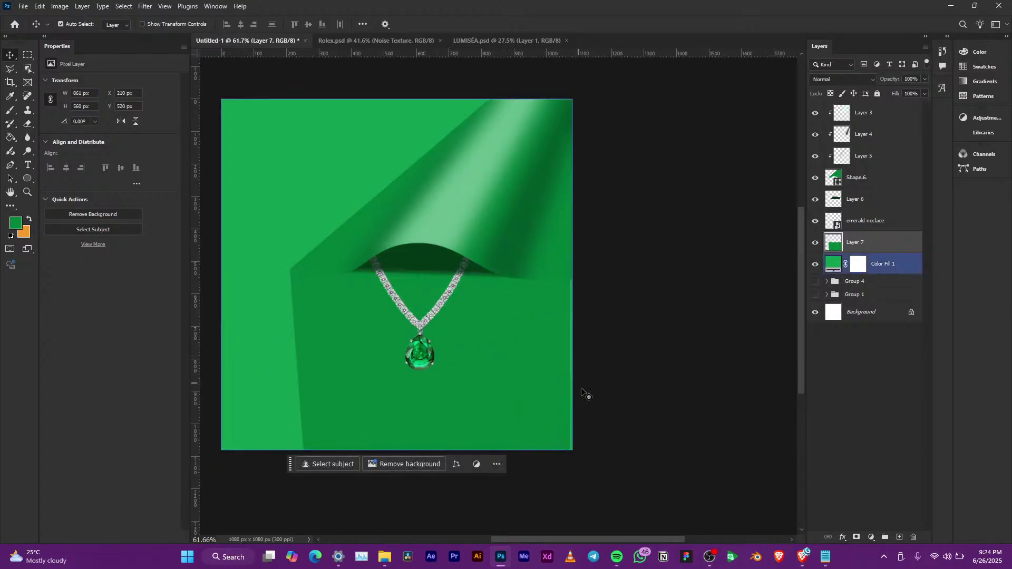
Step: Delete the darker green panel on Layer 7 from beneath the fold
mouse_move(563, 390)
mouse_down()
mouse_move(518, 390)
mouse_move(549, 381)
mouse_move(540, 382)
mouse_move(549, 399)
mouse_up()
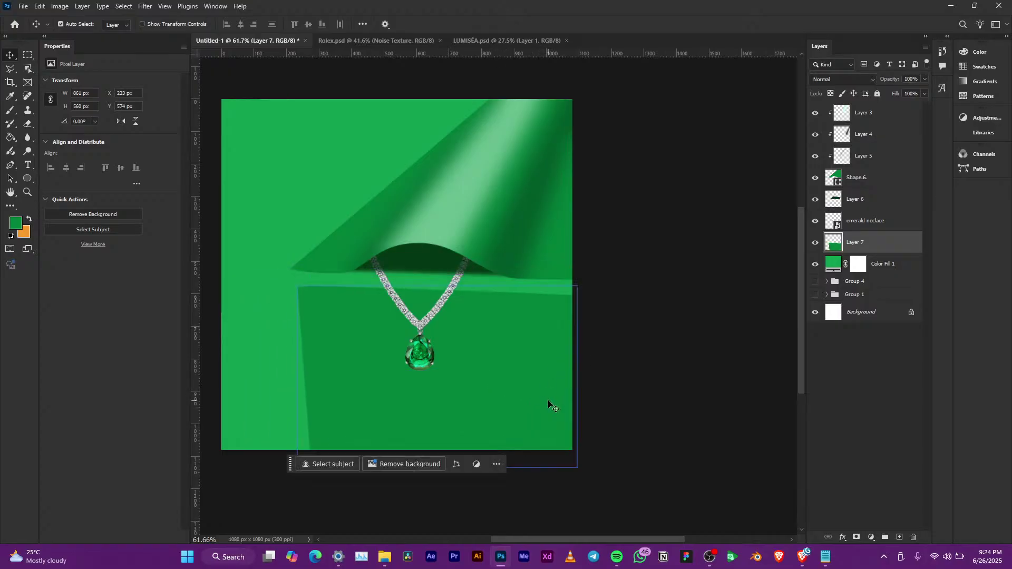
key(Delete)
click(448, 264)
Step: Examine how the shadow falls over both ends of the diamond chain where they emerge from under the fold
scroll(448, 264, up, 5)
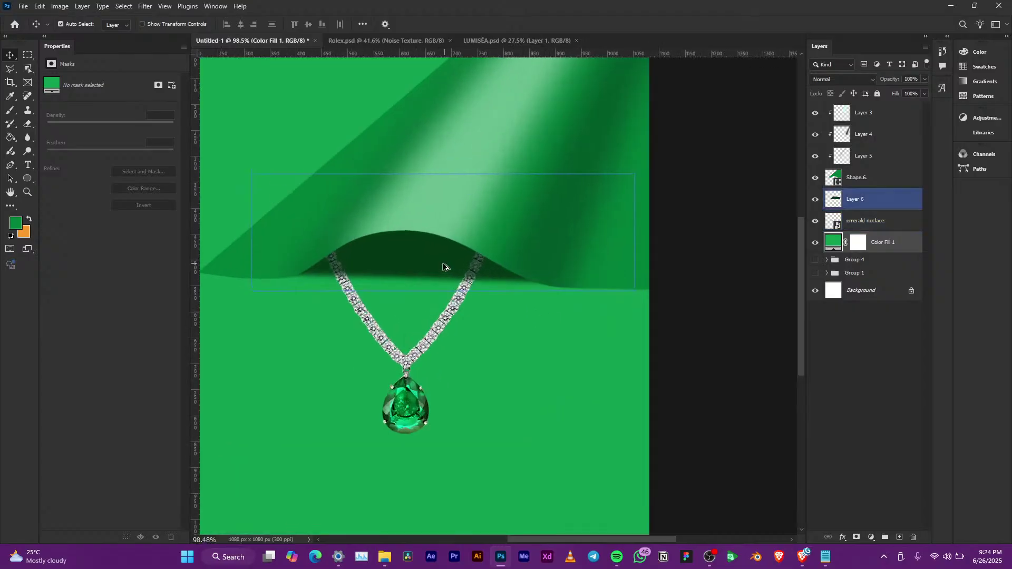
scroll(361, 260, up, 4)
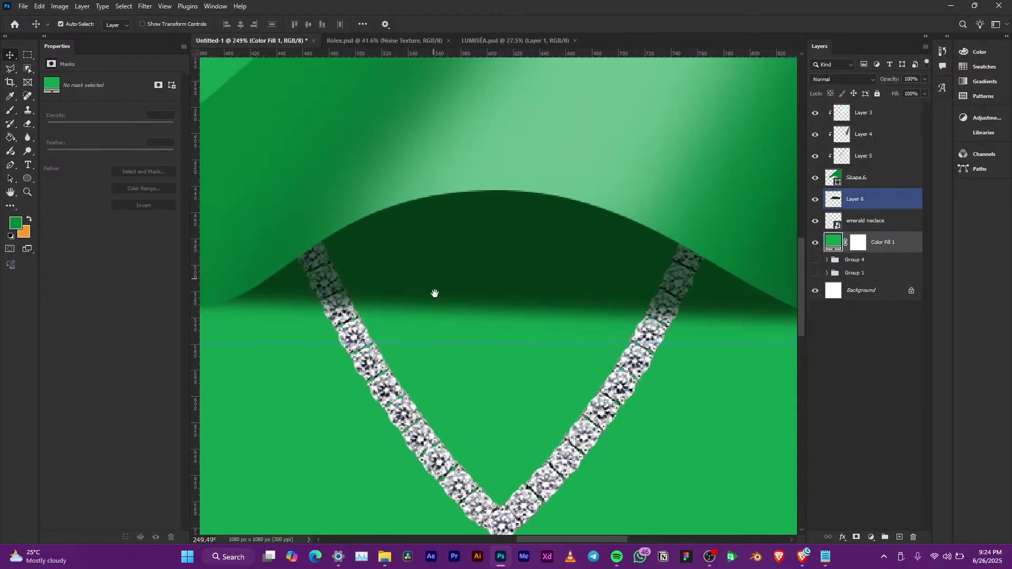
scroll(432, 290, up, 3)
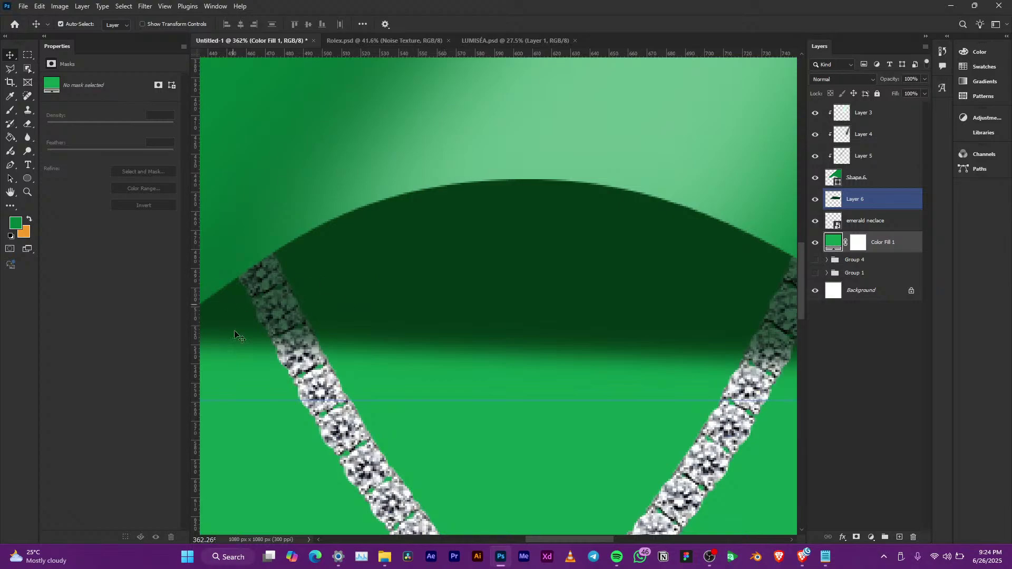
scroll(728, 310, down, 2)
scroll(571, 287, right, 3)
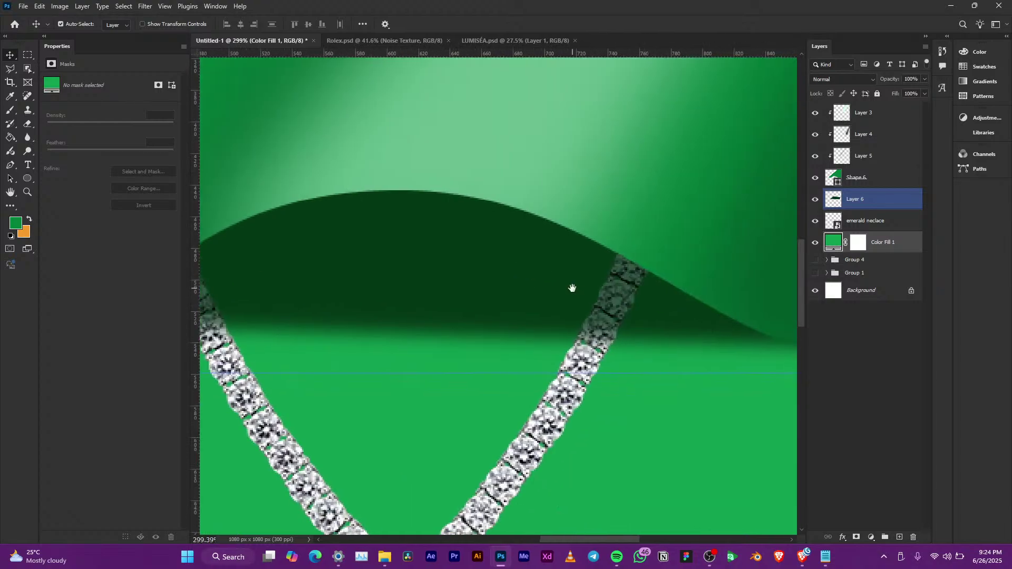
scroll(630, 287, down, 6)
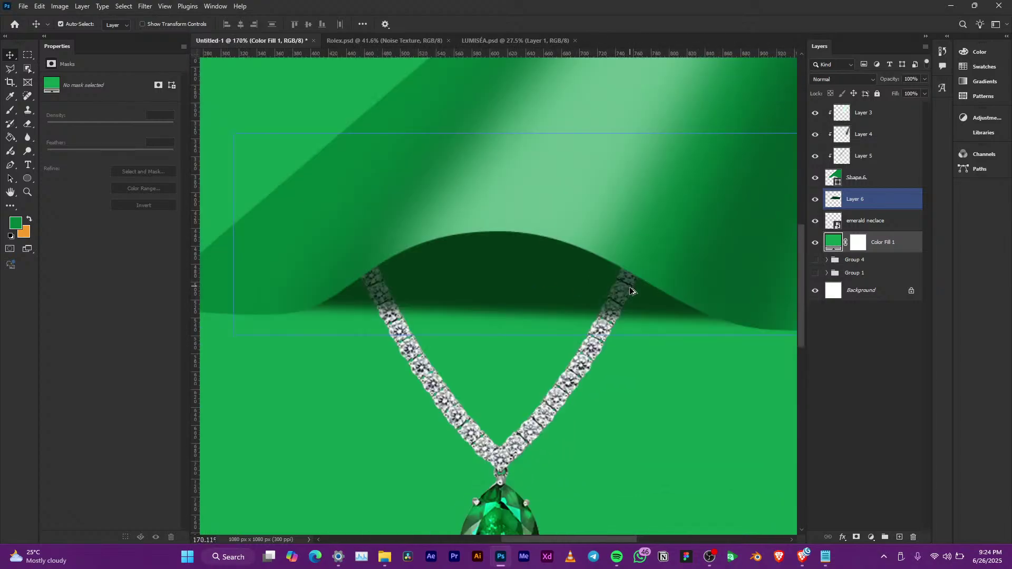
scroll(594, 271, up, 1)
scroll(580, 280, down, 1)
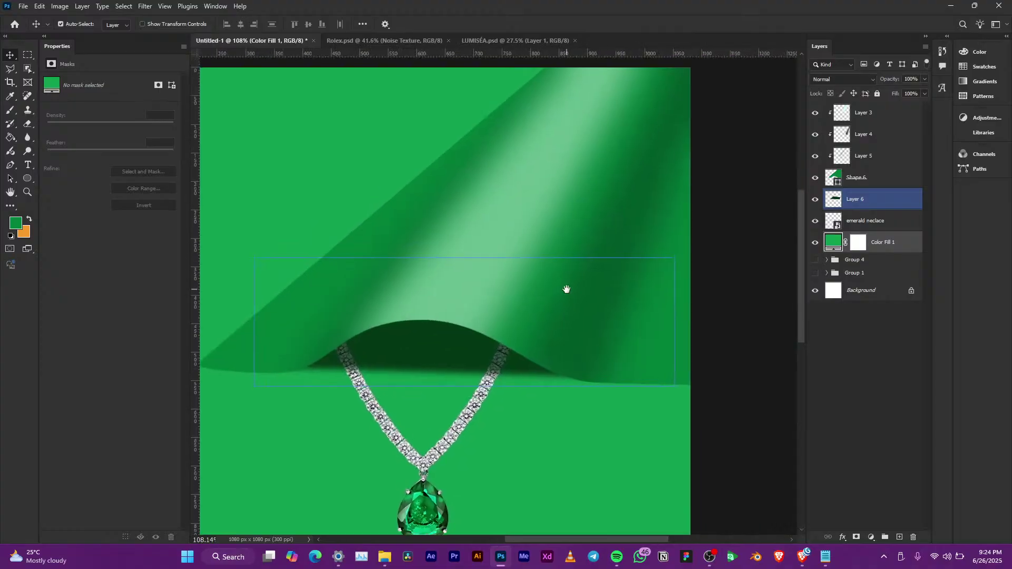
scroll(607, 261, down, 3)
Step: Group all layers from the emerald necklace up to Layer 3 and scale the group proportionally to about 113%
click(888, 226)
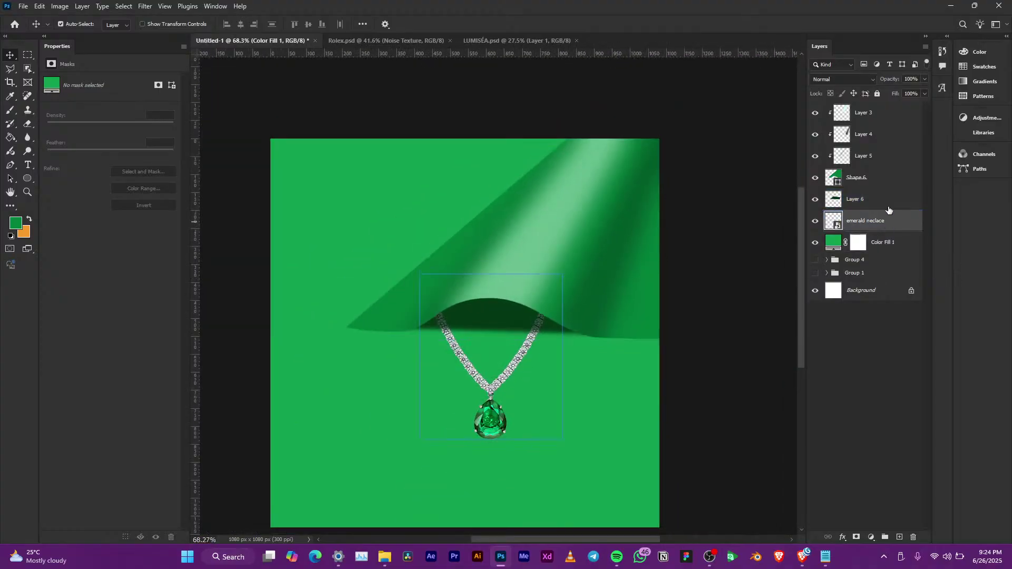
shift+click(883, 112)
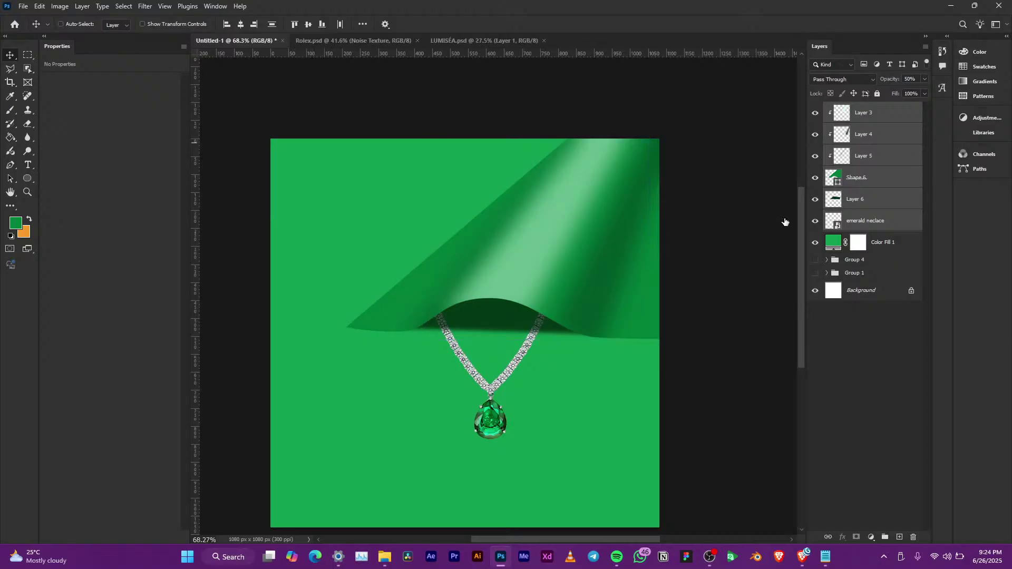
key(ctrl+g)
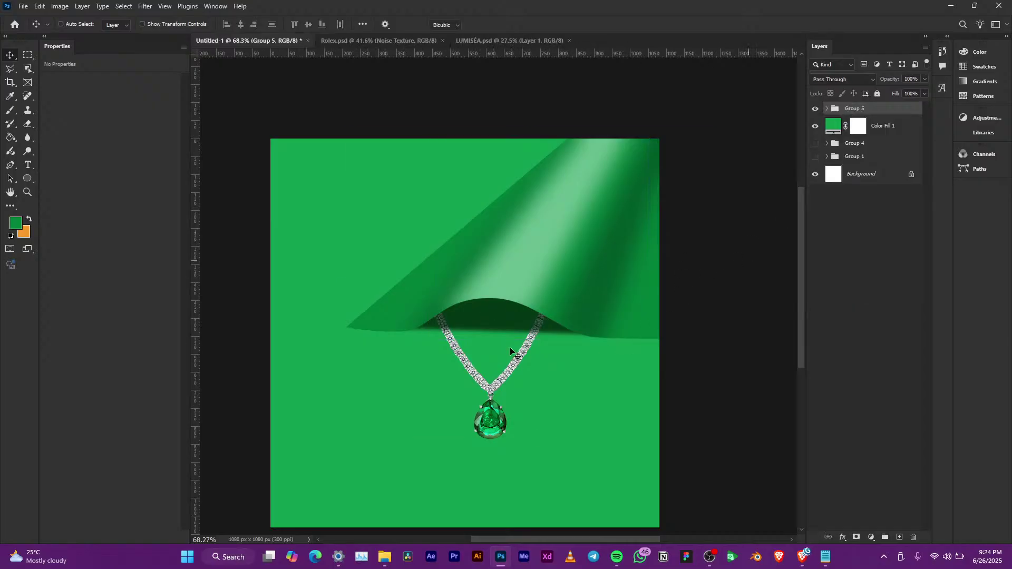
key(ctrl+t)
drag(535, 441, 531, 480)
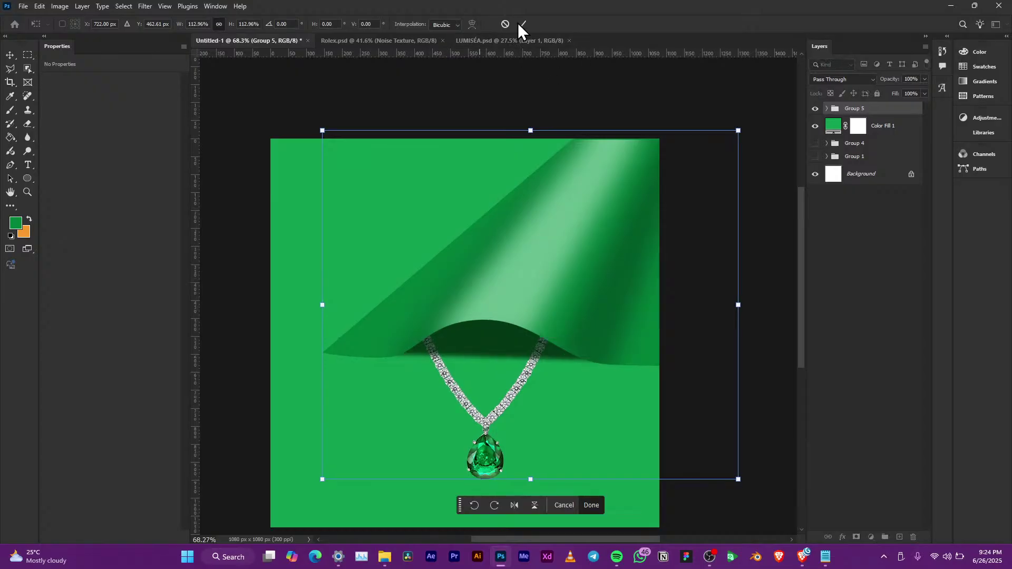
key(Return)
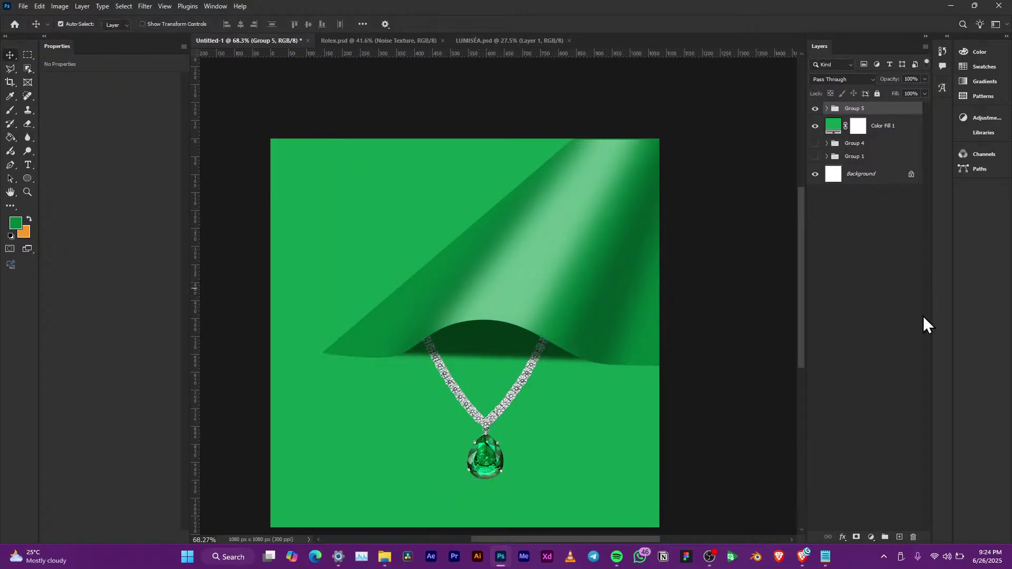
Step: Add a new layer above Group 5 and set the Brush's foreground color to light green 95fdc4
click(899, 537)
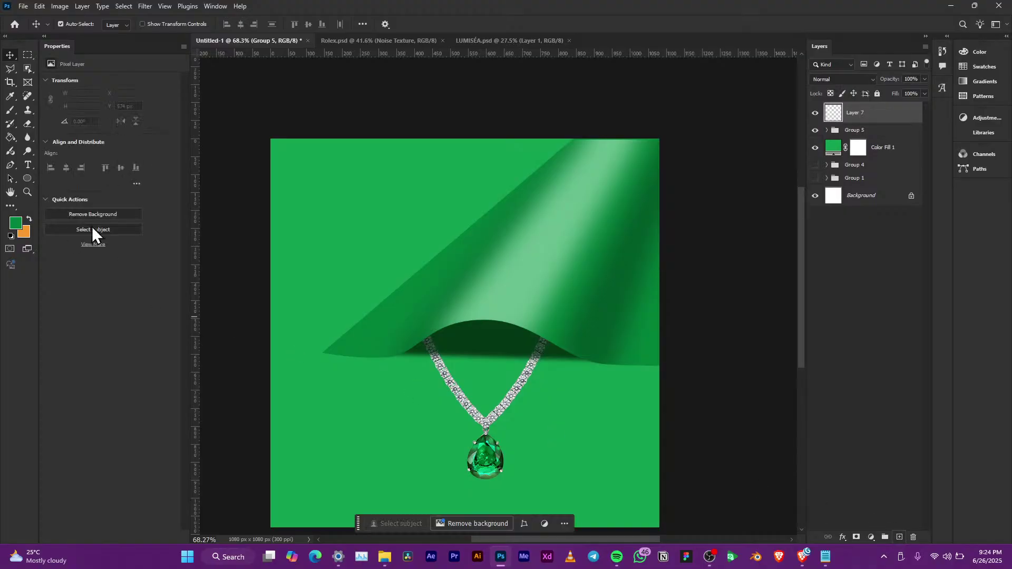
click(12, 110)
click(14, 224)
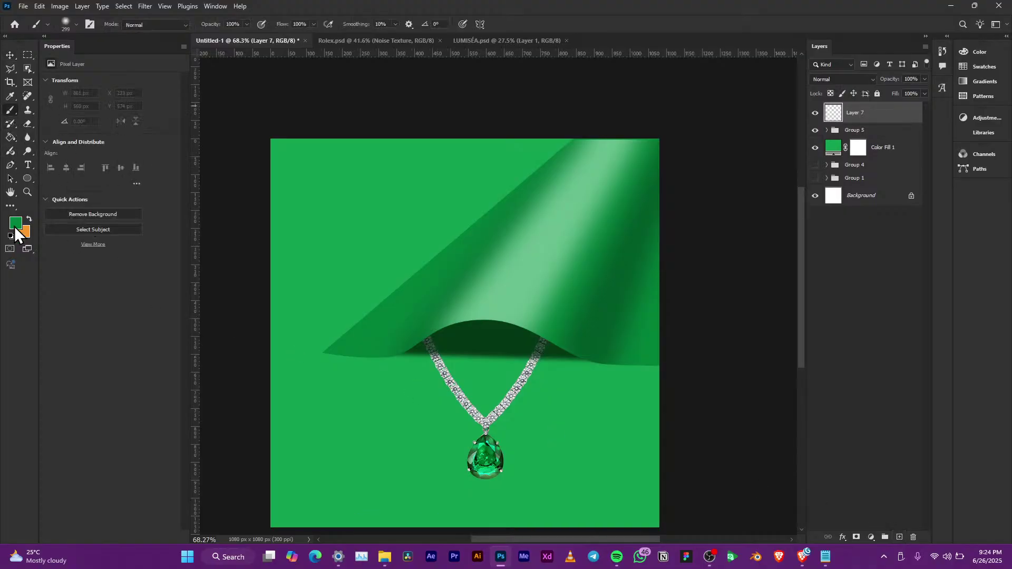
click(533, 260)
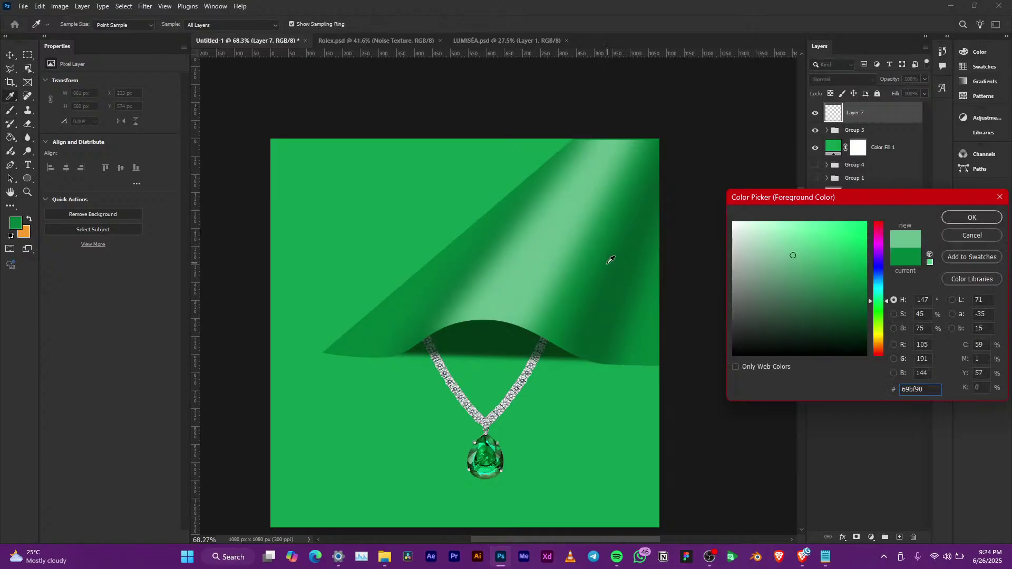
drag(793, 255, 788, 222)
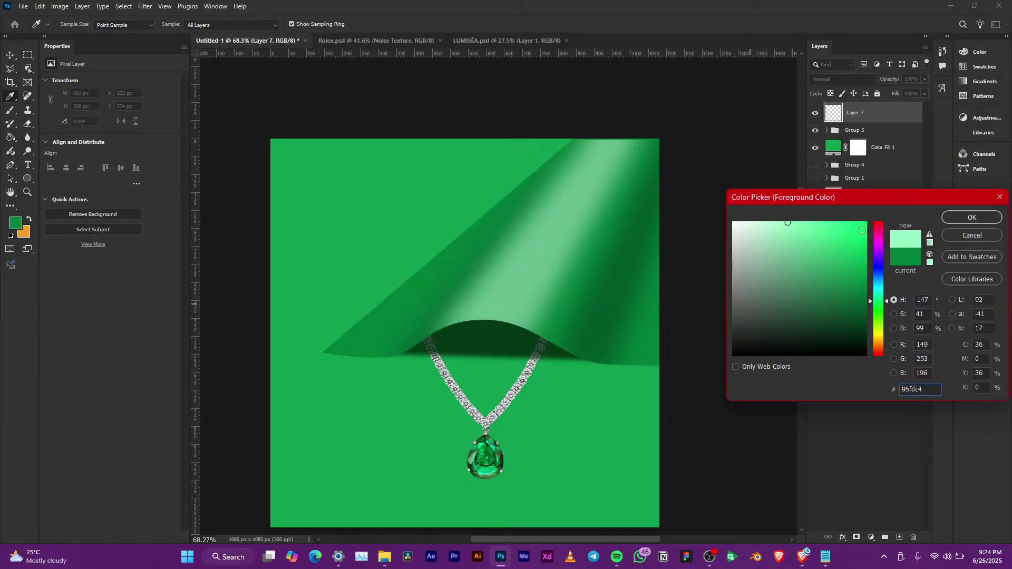
click(962, 215)
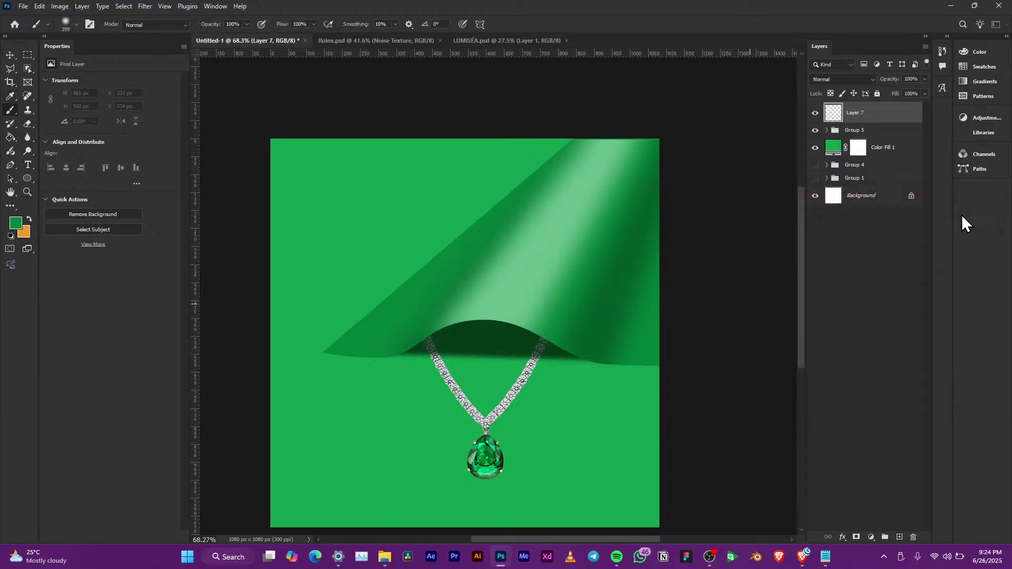
Step: Paint a soft light-green glow over the center of the emerald pendant with a brush of 141 px
key(b)
scroll(479, 454, up, 5)
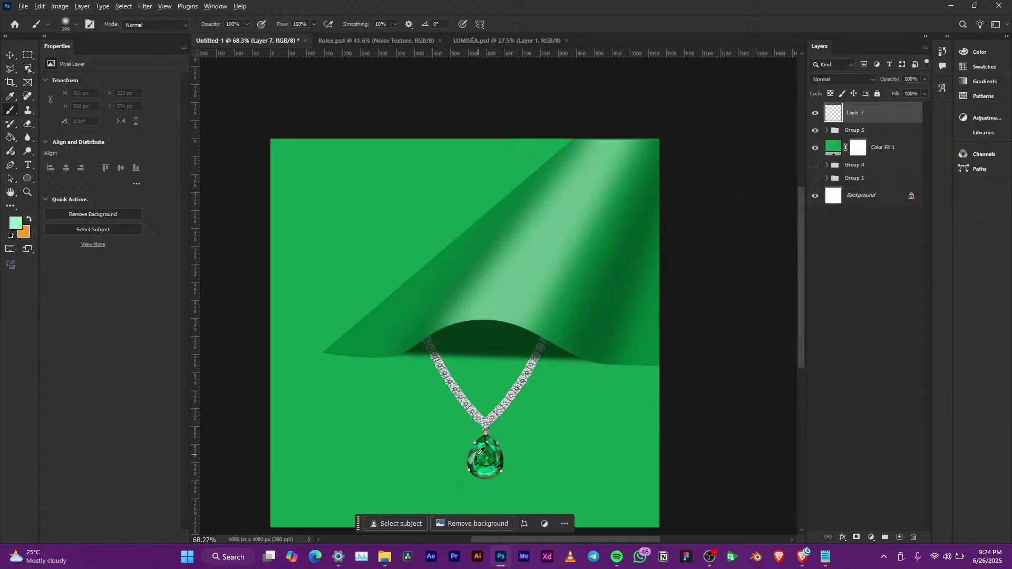
alt+right_click(494, 464)
mouse_move(493, 464)
mouse_down()
mouse_move(437, 491)
mouse_move(448, 484)
mouse_up()
drag(509, 425, 509, 327)
click(497, 380)
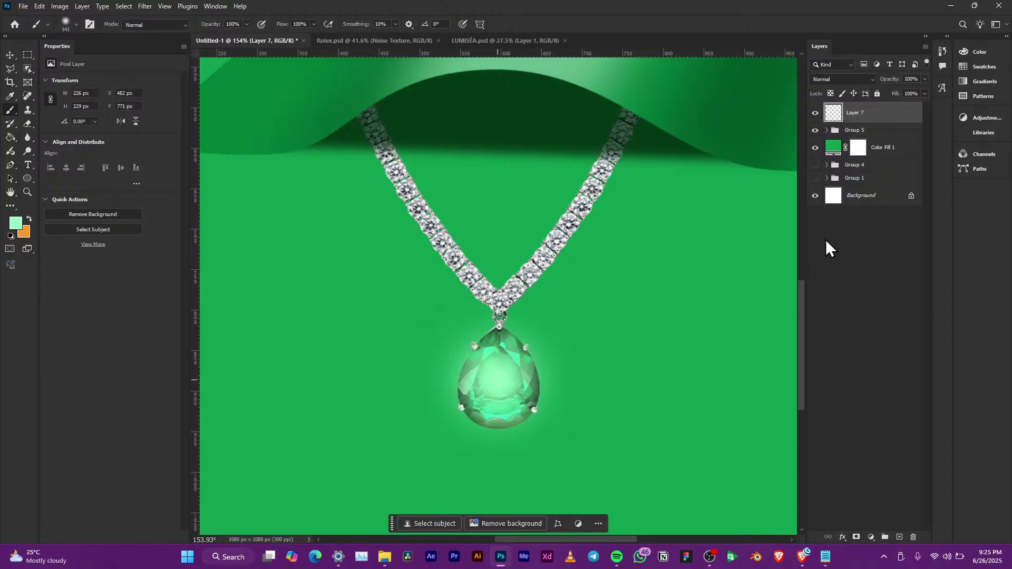
Step: Set the blend mode of the glow on Layer 7 to Screen
scroll(407, 343, down, 3)
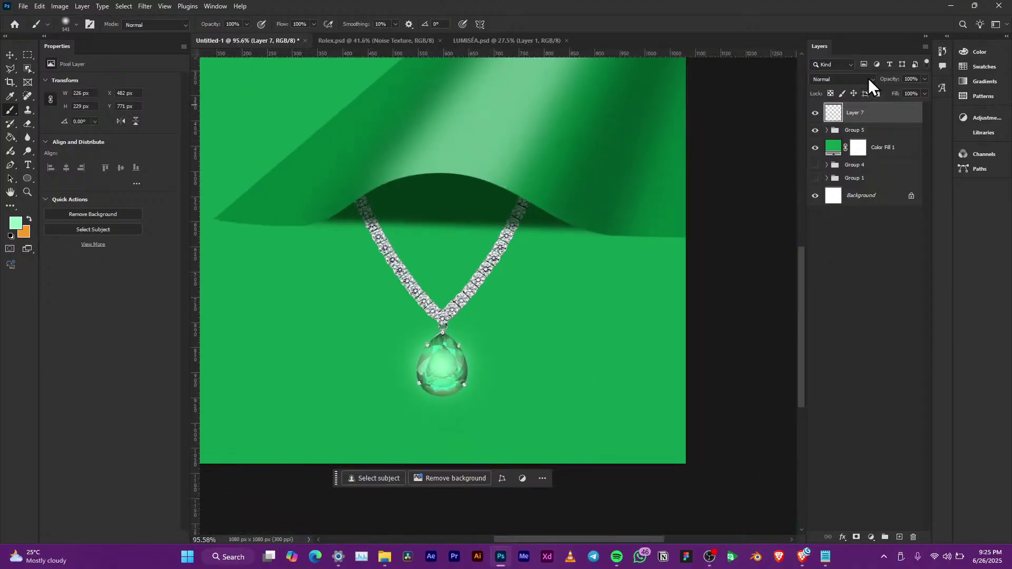
click(869, 78)
click(829, 179)
Step: Try a second glow dab over the emerald, and undo it
scroll(481, 271, up, 3)
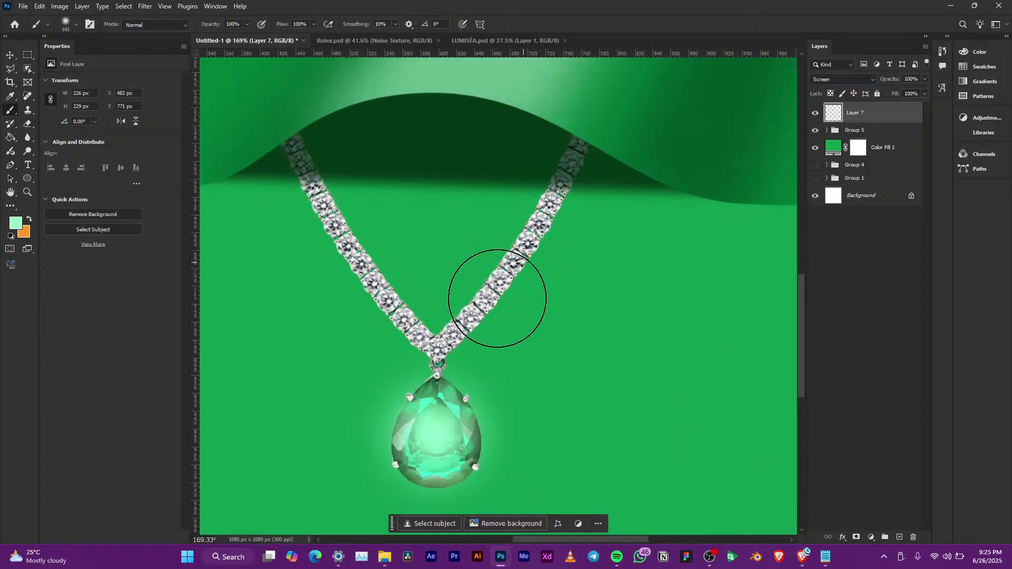
click(441, 425)
scroll(451, 375, down, 3)
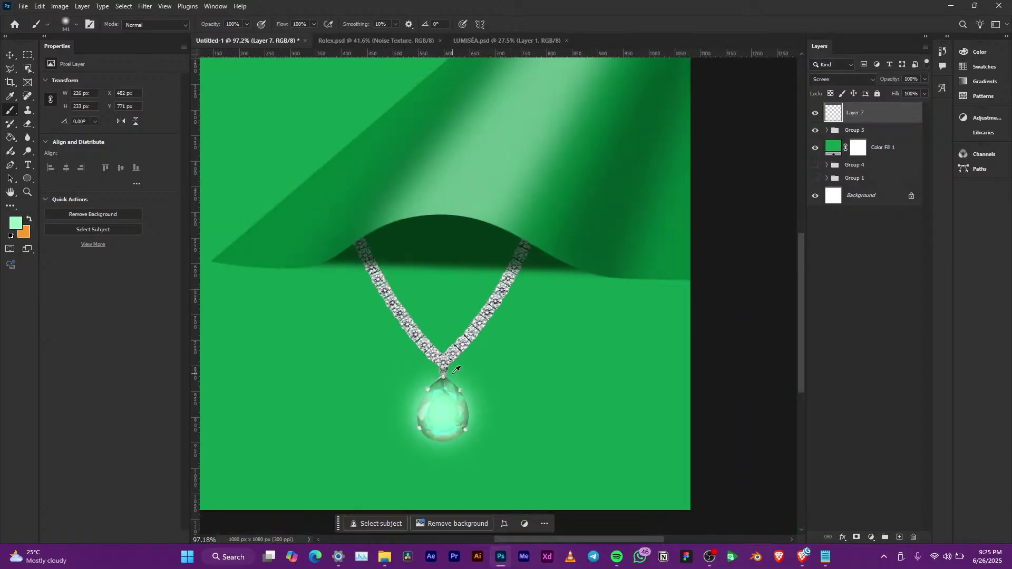
scroll(458, 366, up, 3)
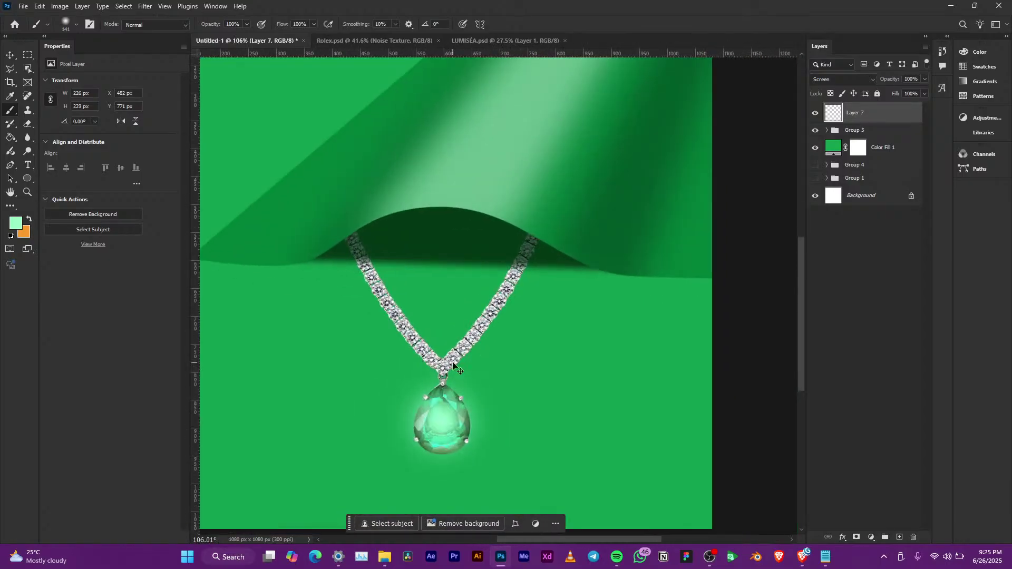
Step: Reduce the brush to about 64 px and paint two soft glow spots on each side of the diamond chain
scroll(460, 362, up, 3)
alt+right_click(546, 228)
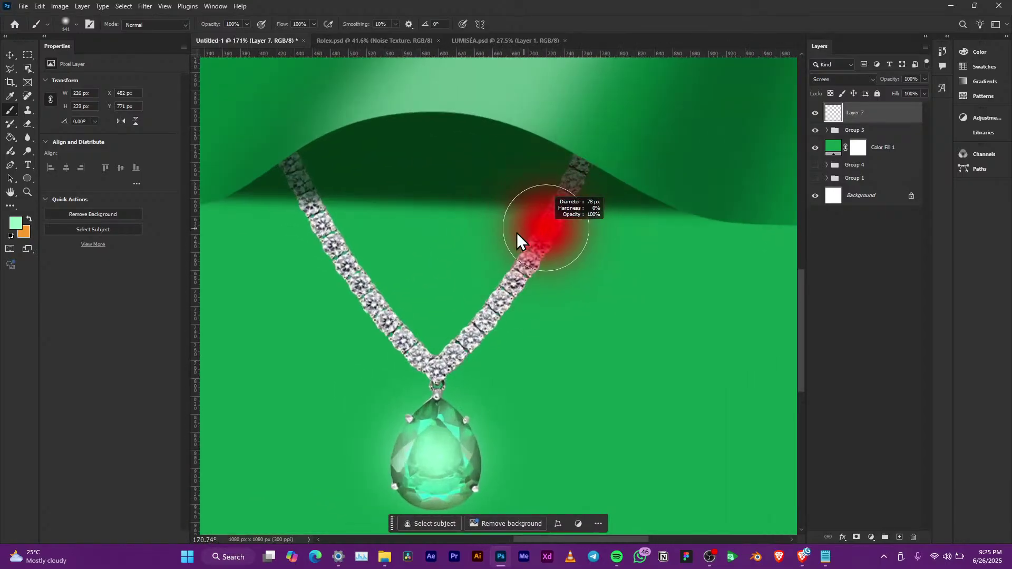
click(372, 300)
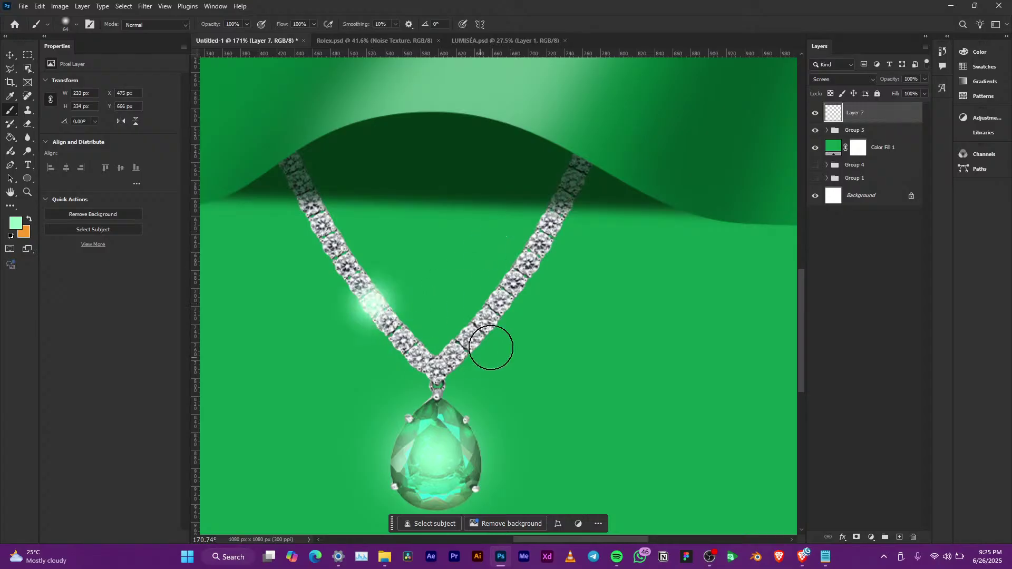
click(505, 297)
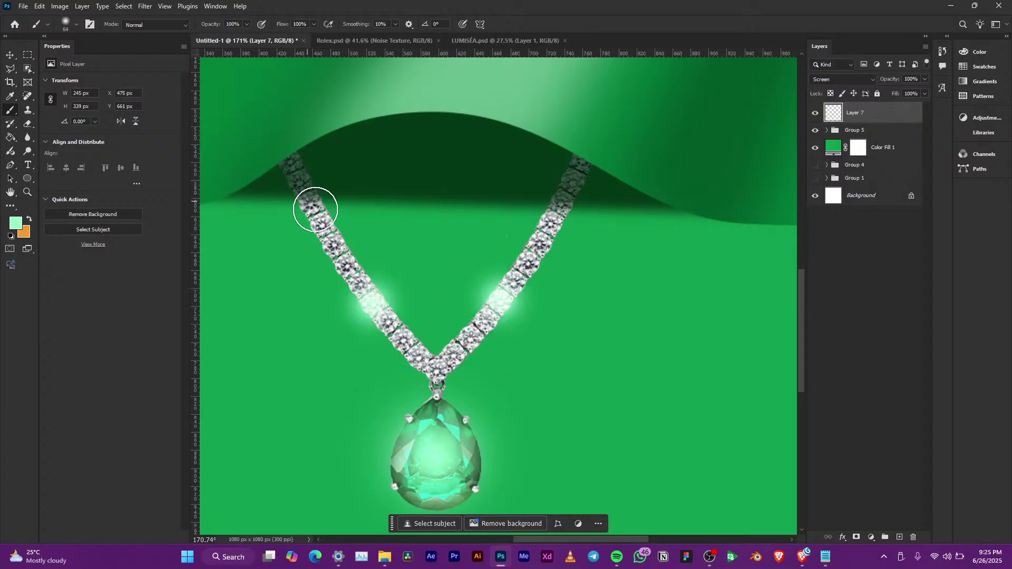
click(316, 225)
click(546, 228)
Step: Compare the necklace with and without its glow by hiding Layer 7 and showing it again
scroll(545, 227, down, 3)
scroll(525, 284, up, 2)
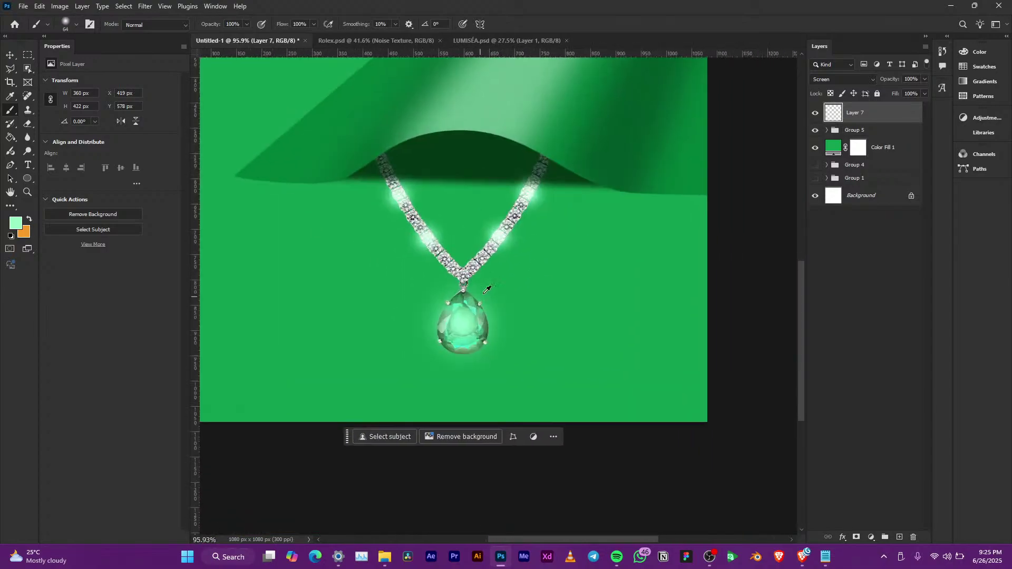
click(815, 113)
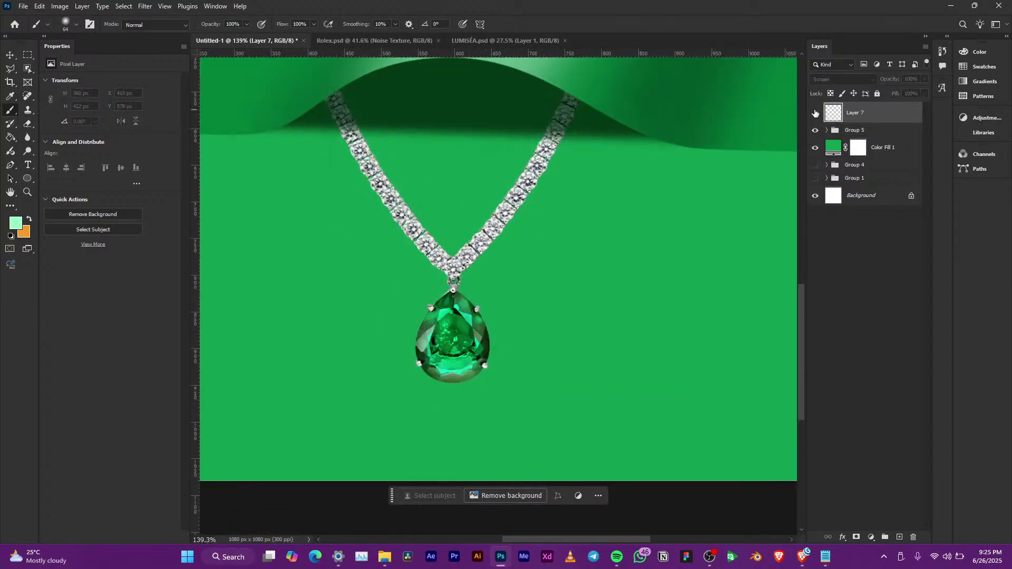
click(816, 112)
Step: Set the foreground color to white, ffffff, and paint a small bright highlight at the emerald's center with a smaller brush
scroll(452, 338, up, 3)
scroll(452, 337, up, 2)
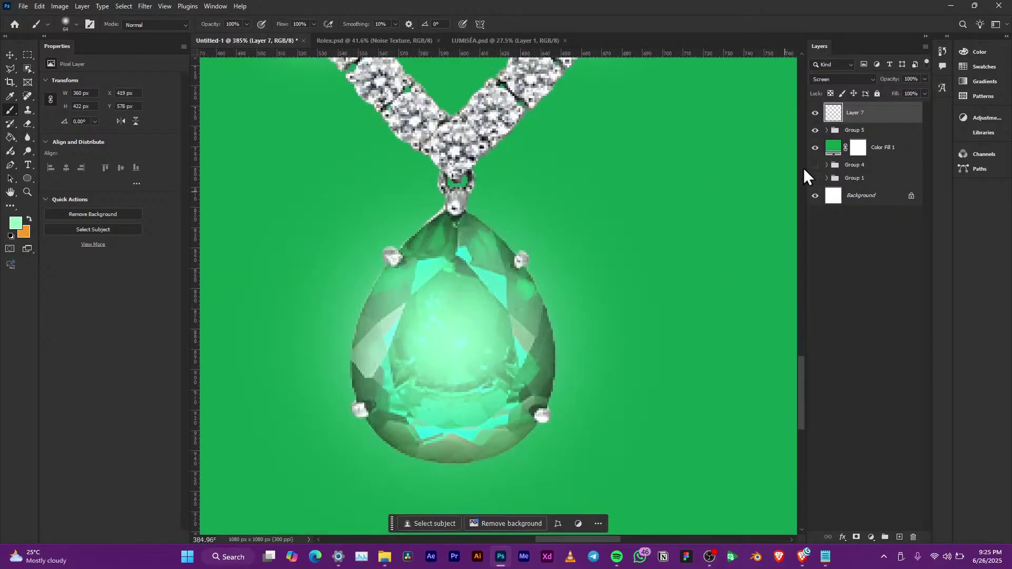
click(14, 224)
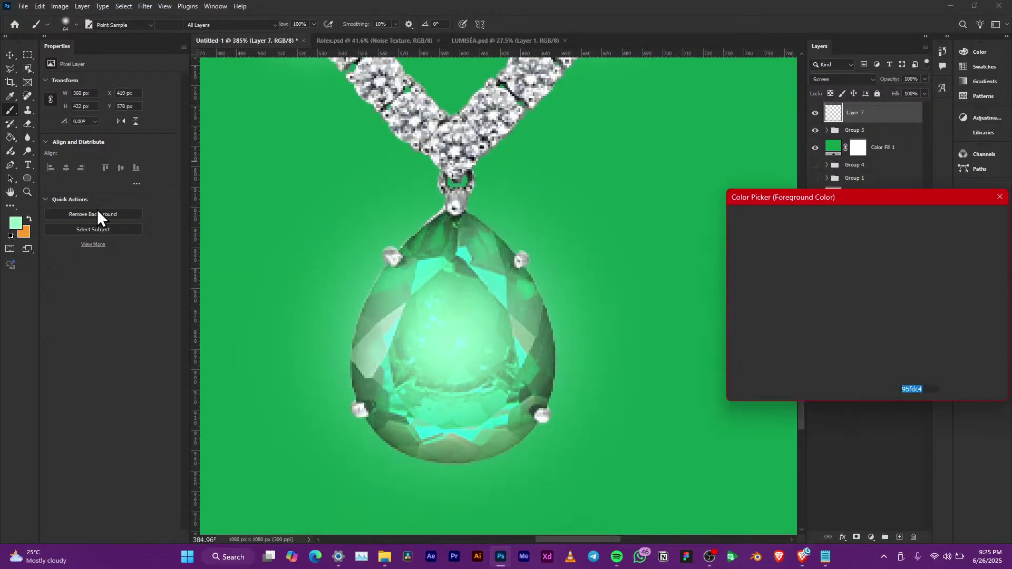
drag(753, 230, 713, 211)
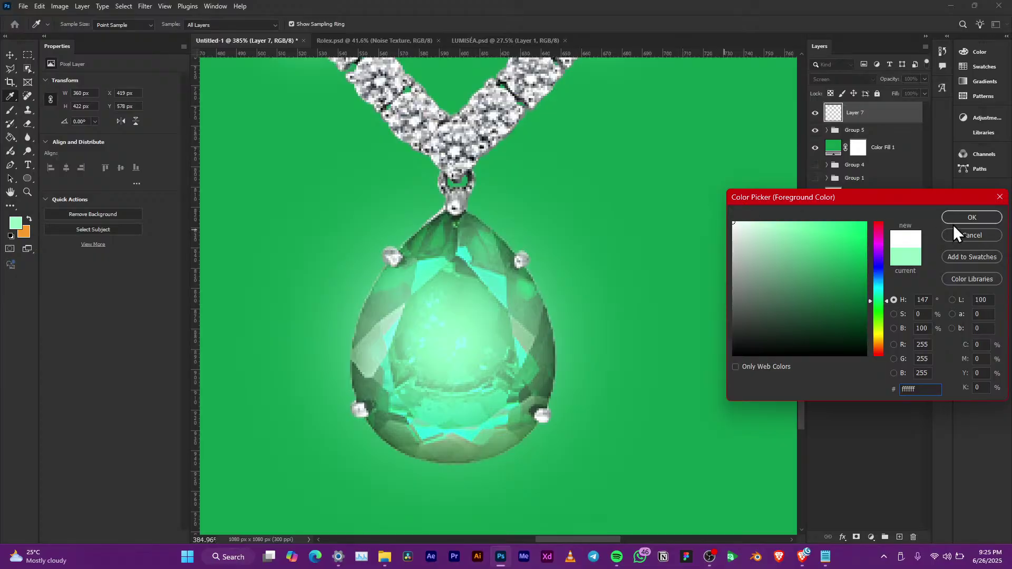
click(986, 214)
key(b)
drag(455, 339, 426, 347)
click(440, 340)
scroll(538, 304, down, 3)
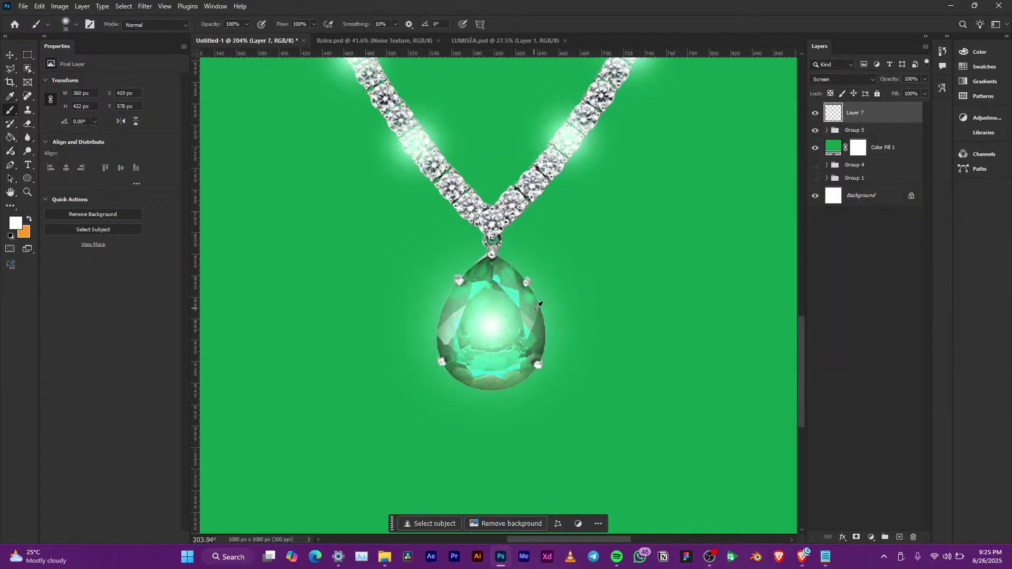
scroll(538, 303, down, 2)
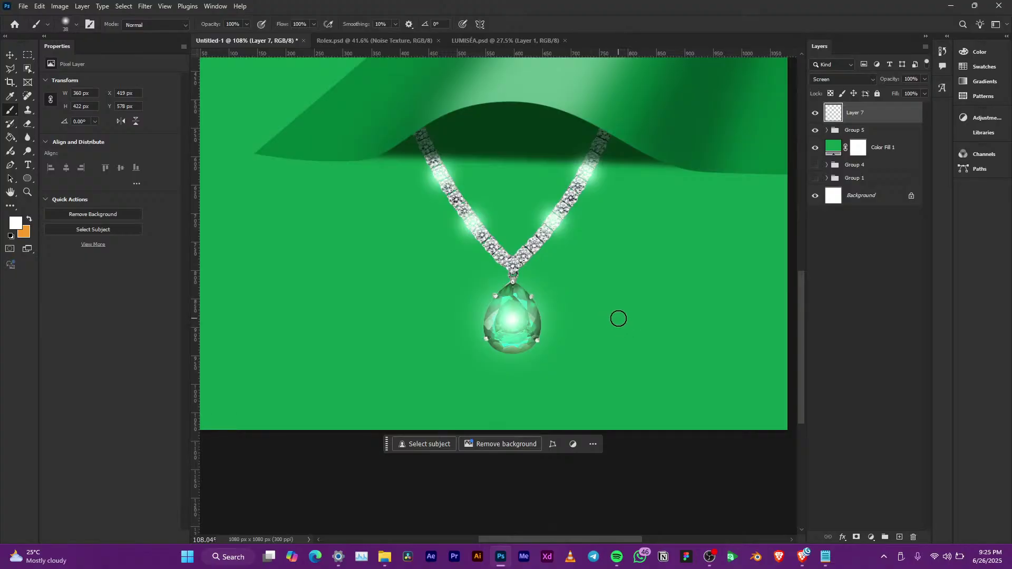
key(v)
scroll(546, 352, up, 2)
scroll(552, 347, down, 3)
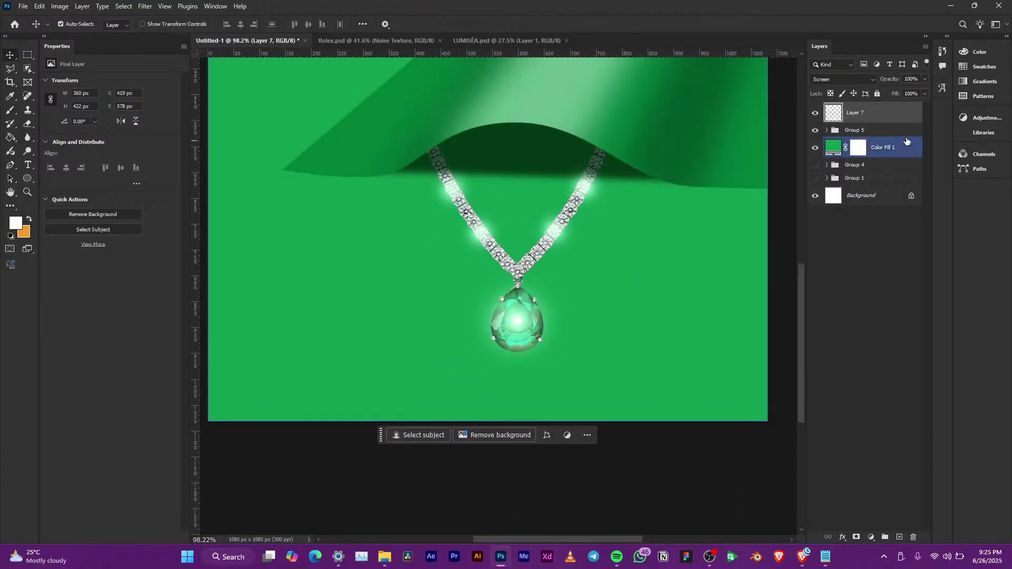
scroll(550, 248, up, 3)
scroll(552, 254, down, 1)
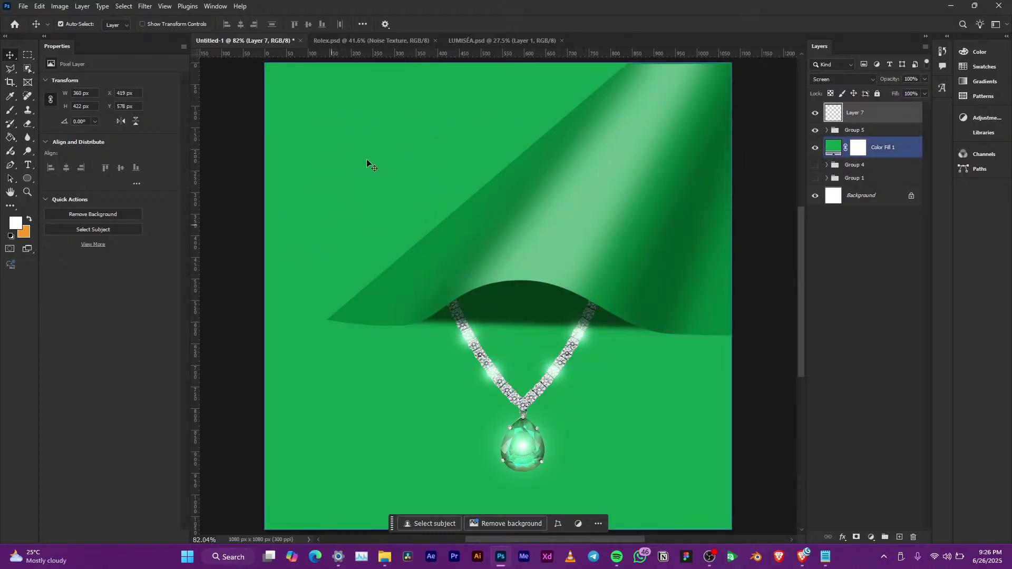
Step: Select the Color Fill 1 layer, switch to Pinterest in the browser, and open the Gulas Jaggery powder Happy Onam pin
click(897, 149)
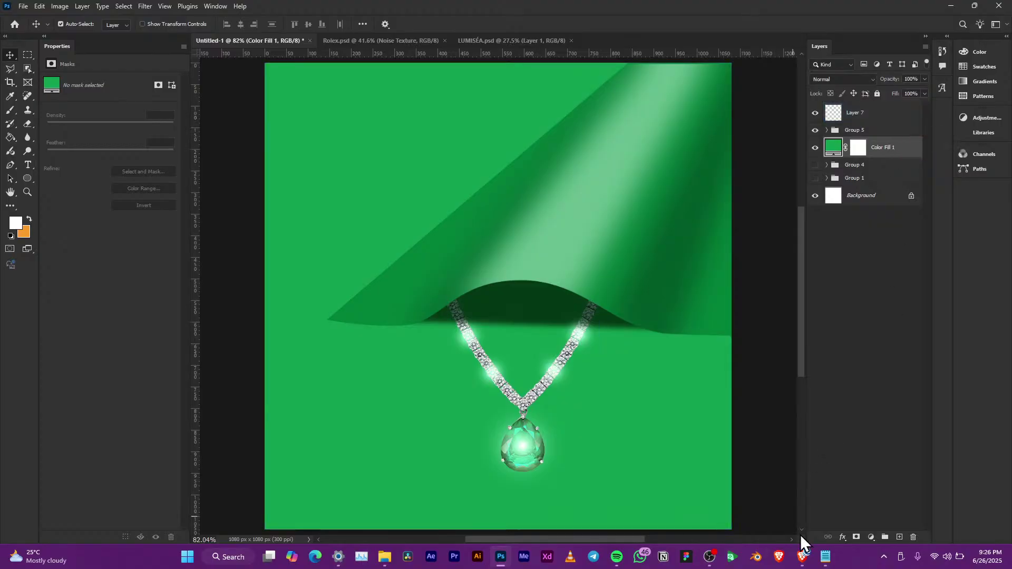
click(776, 501)
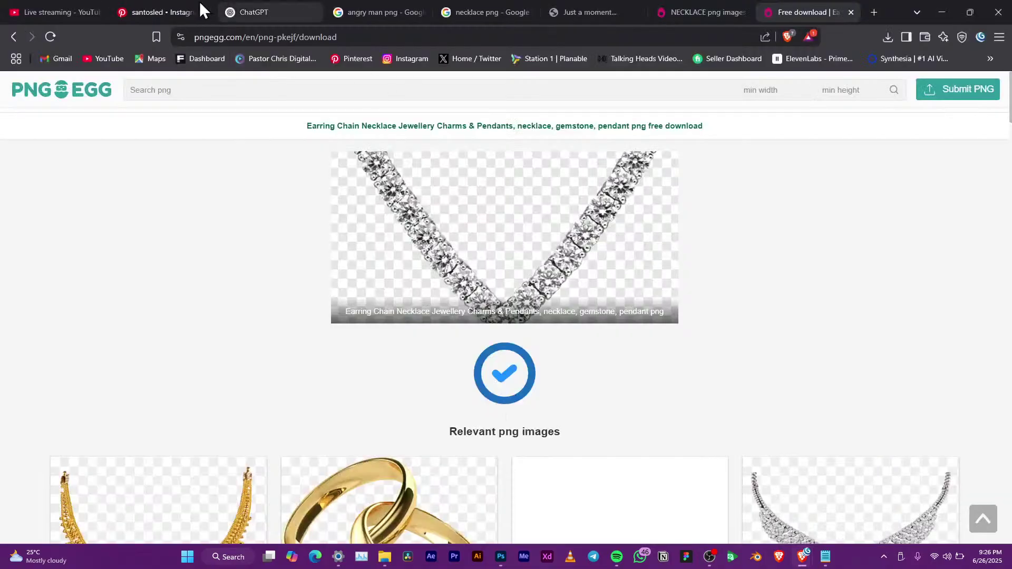
click(173, 5)
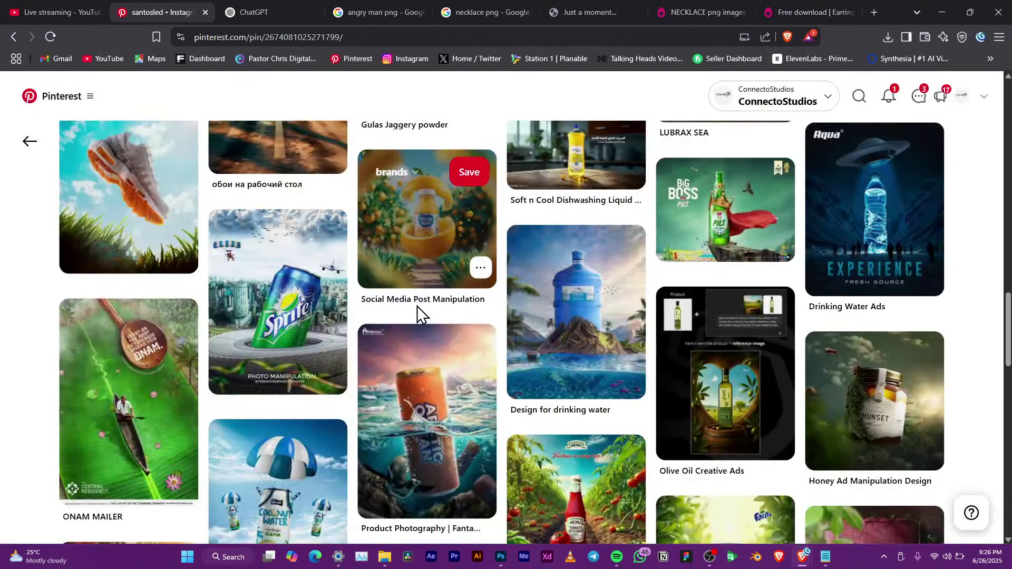
scroll(828, 306, up, 4)
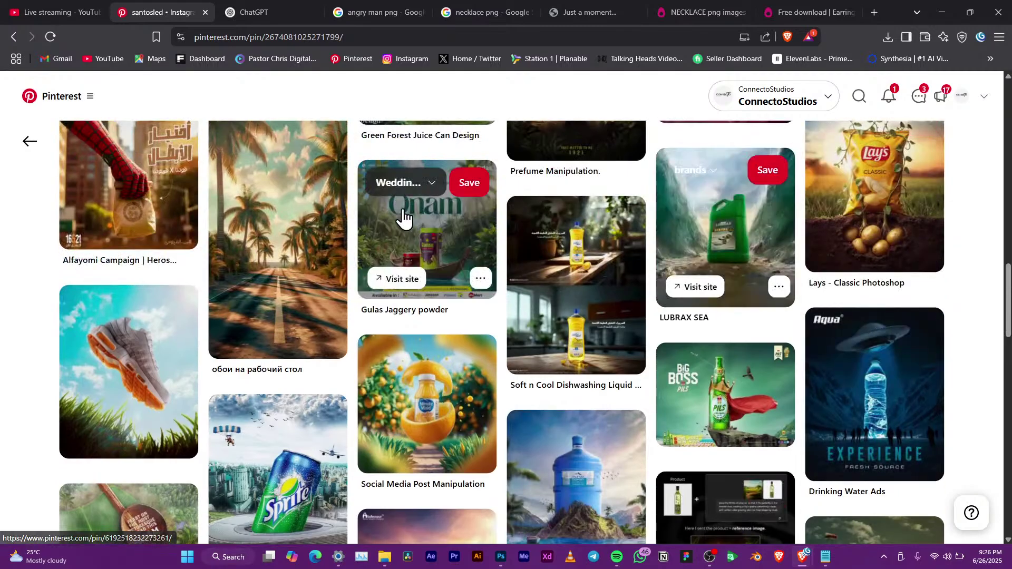
click(429, 235)
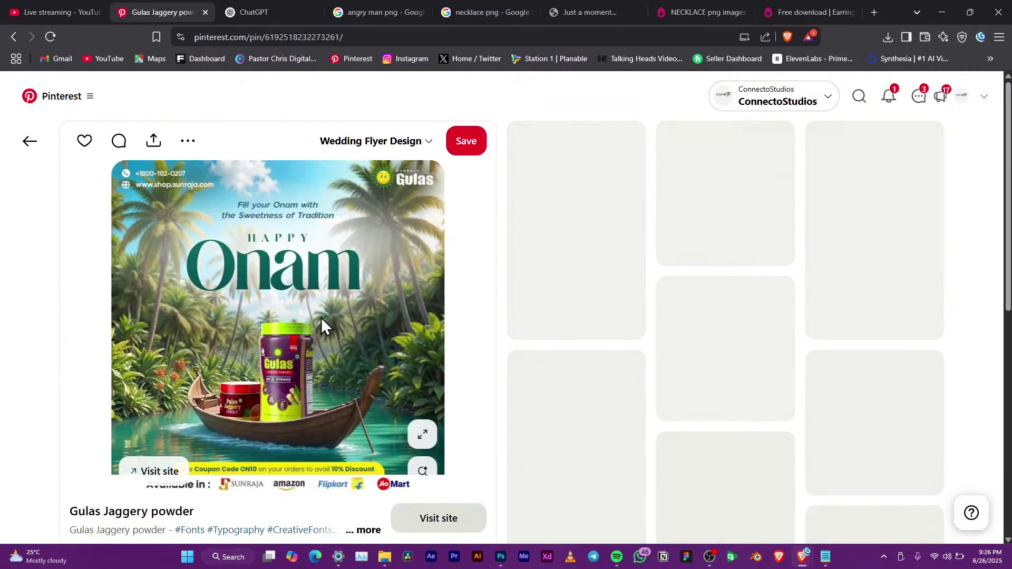
Step: Examine the Gulas Jaggery powder ad and browse the related product advertising and photo manipulation designs for reference
scroll(324, 330, down, 5)
scroll(306, 237, up, 2)
scroll(297, 214, up, 1)
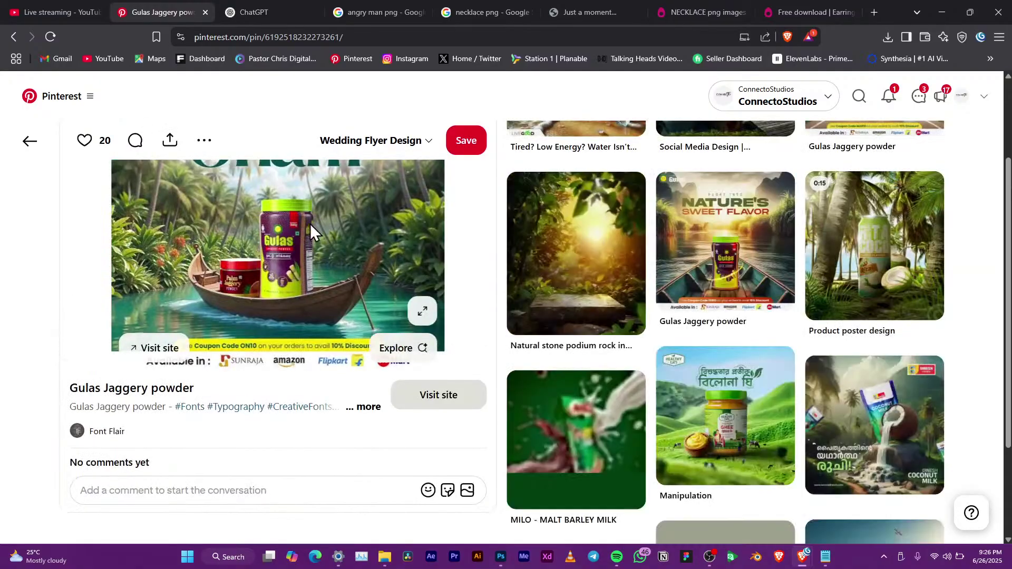
scroll(314, 249, down, 2)
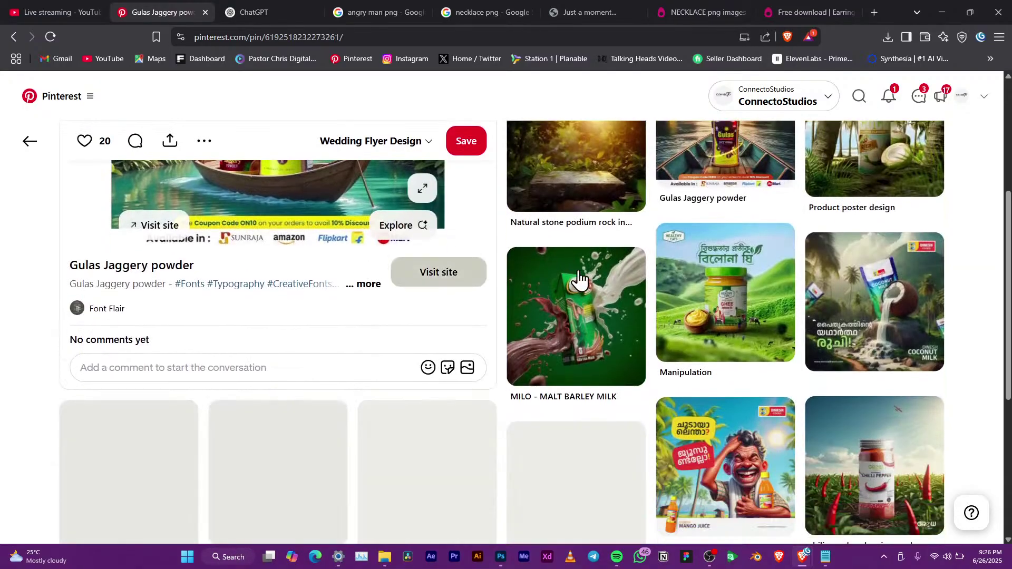
scroll(581, 272, down, 2)
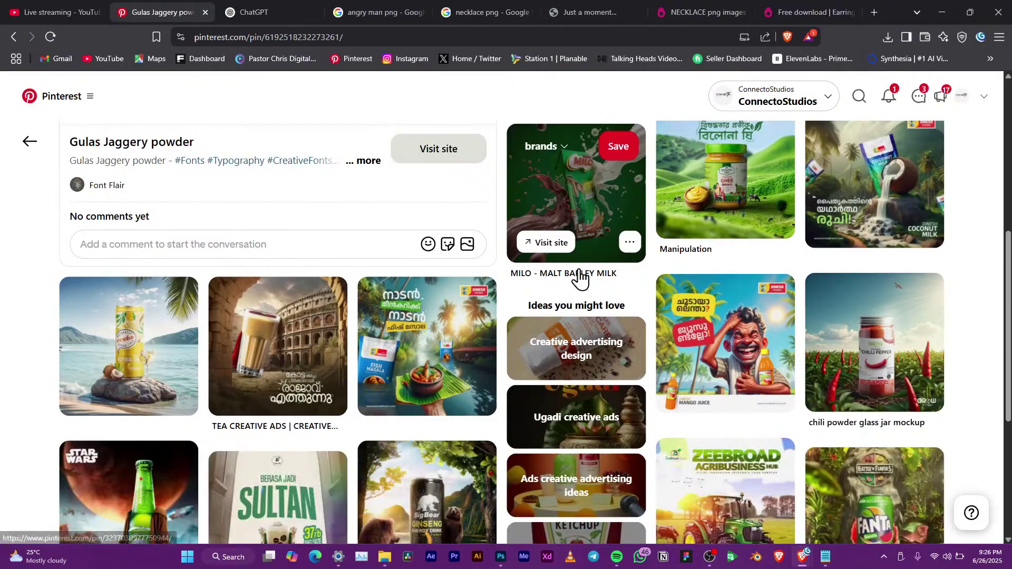
scroll(589, 250, down, 6)
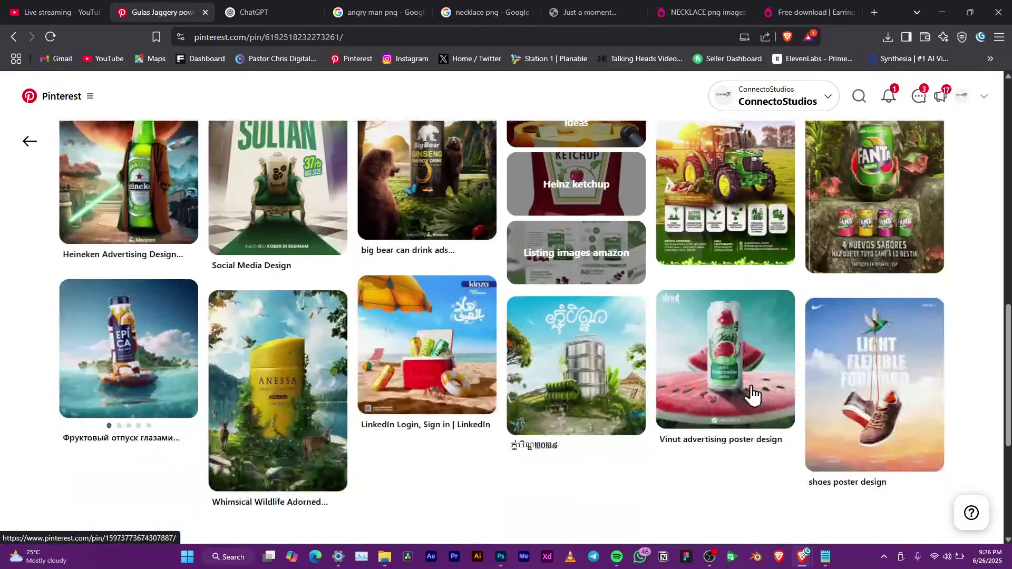
scroll(458, 348, down, 4)
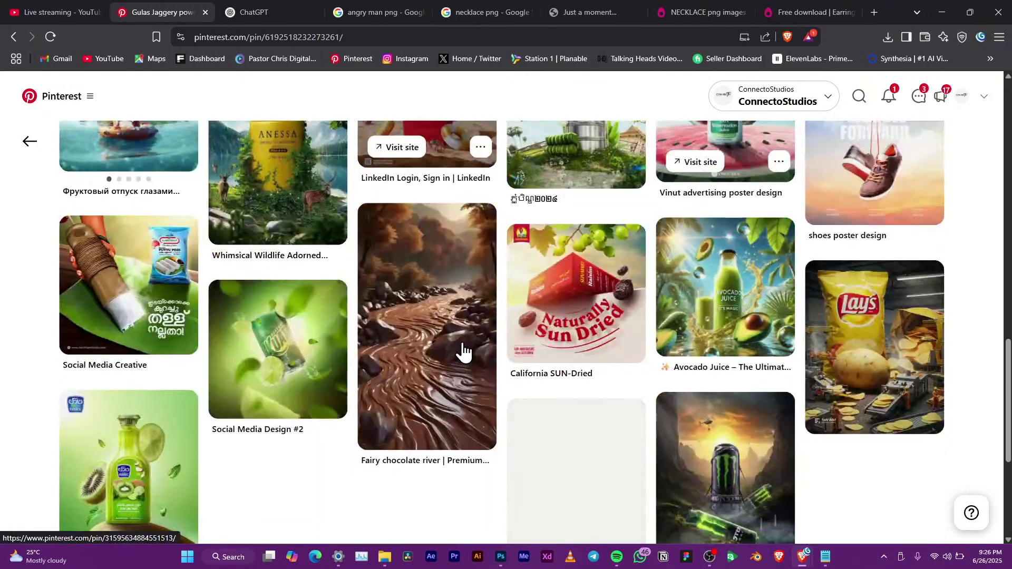
scroll(437, 334, down, 3)
scroll(457, 306, up, 3)
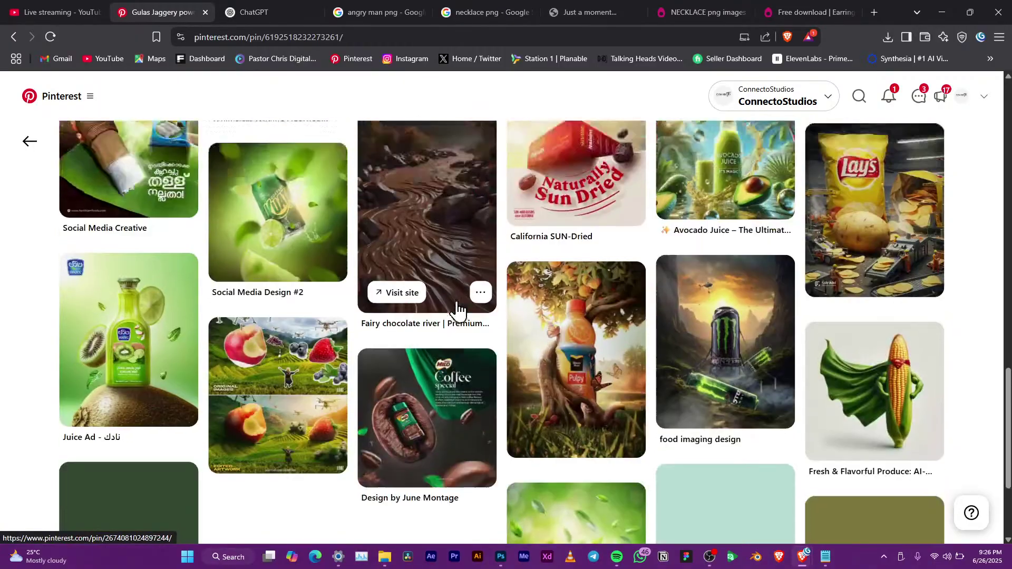
scroll(499, 224, down, 3)
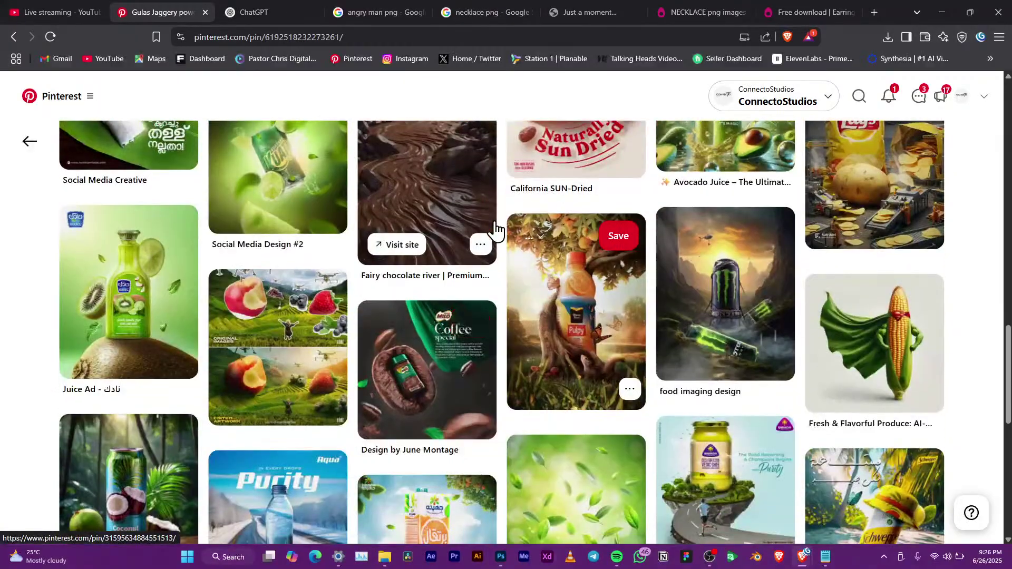
scroll(497, 230, down, 7)
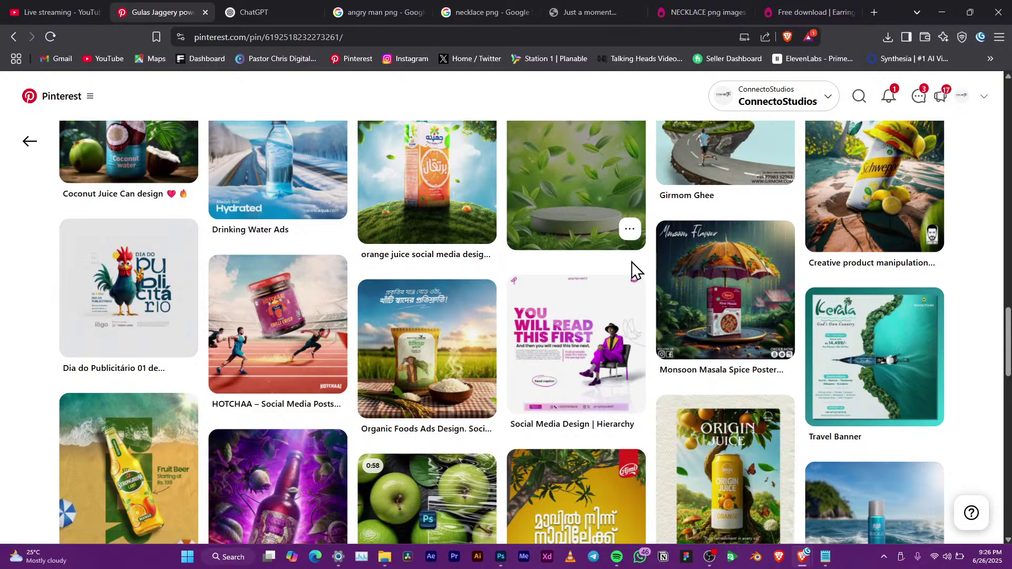
scroll(632, 262, down, 9)
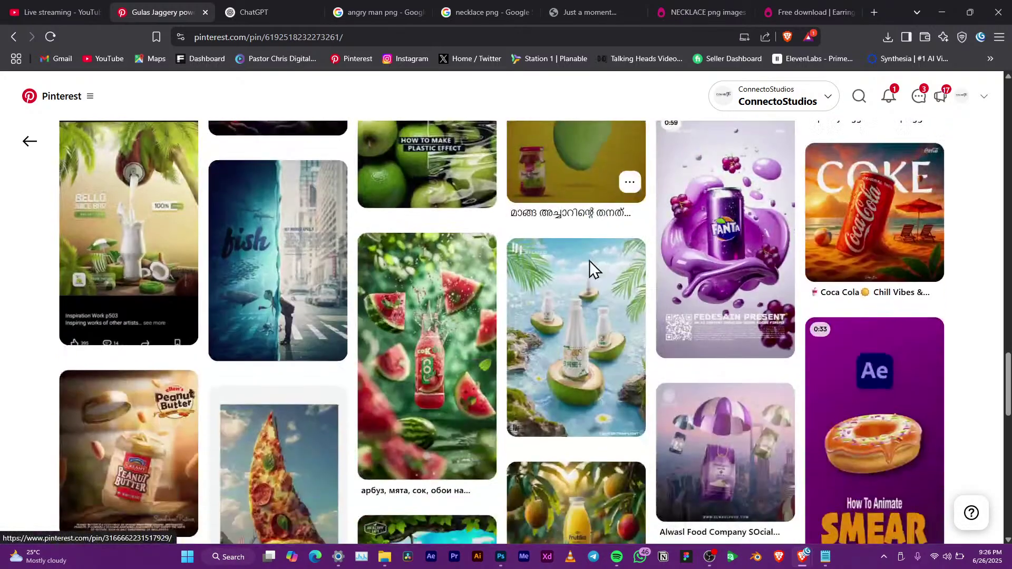
mouse_move(590, 261)
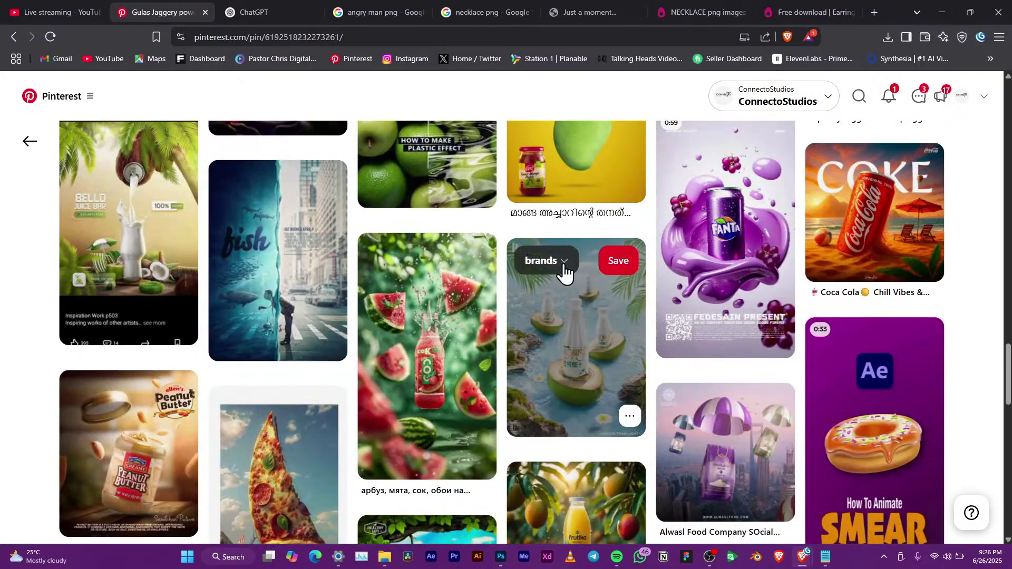